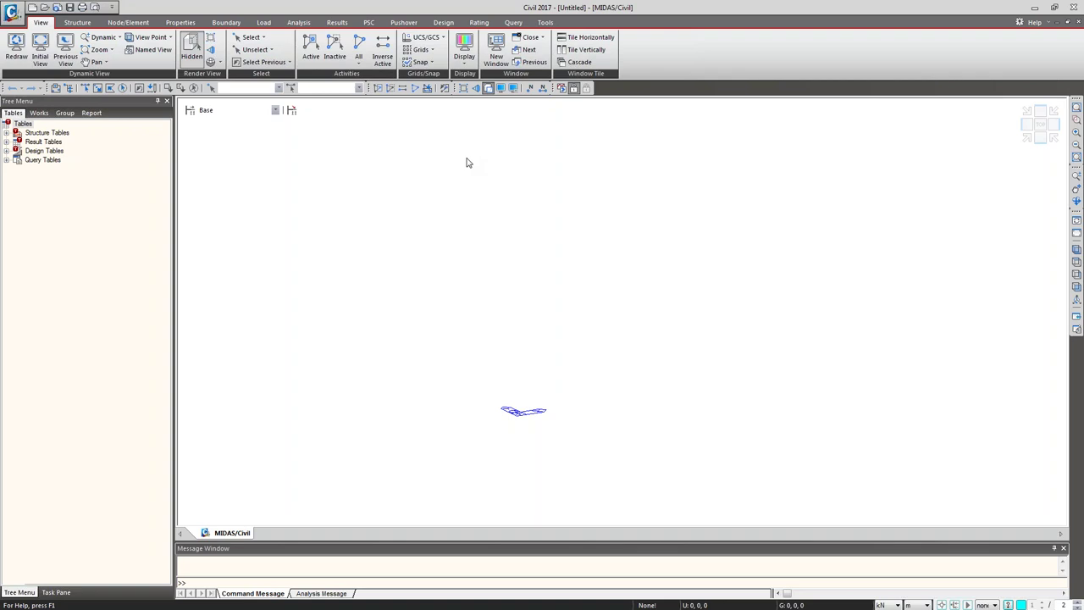
# Step: Glance at the application menu and keep kN as the force unit
pyautogui.click(12, 12)
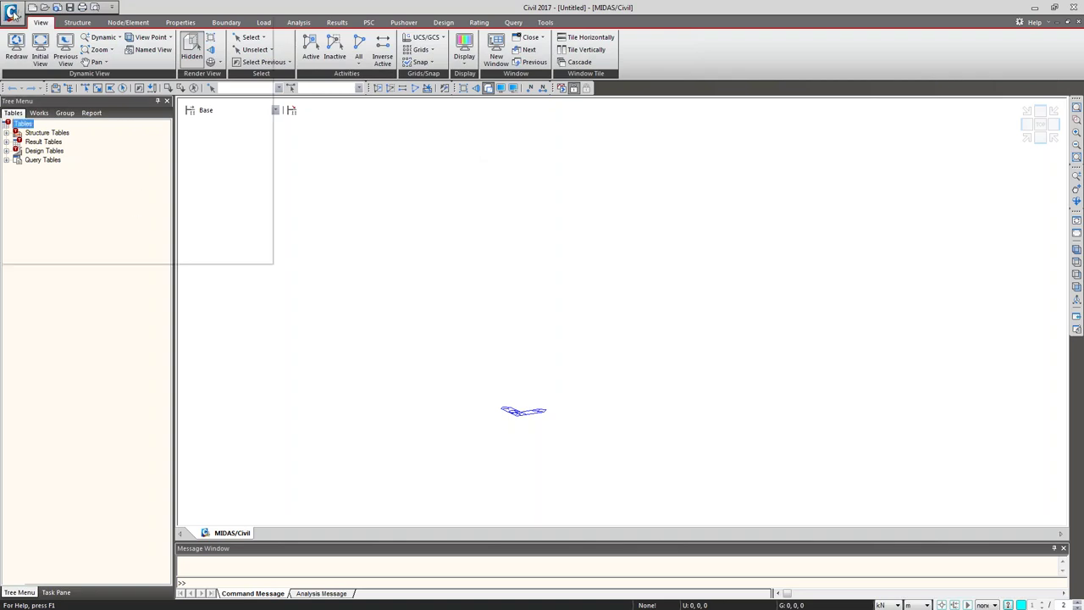
pyautogui.click(37, 43)
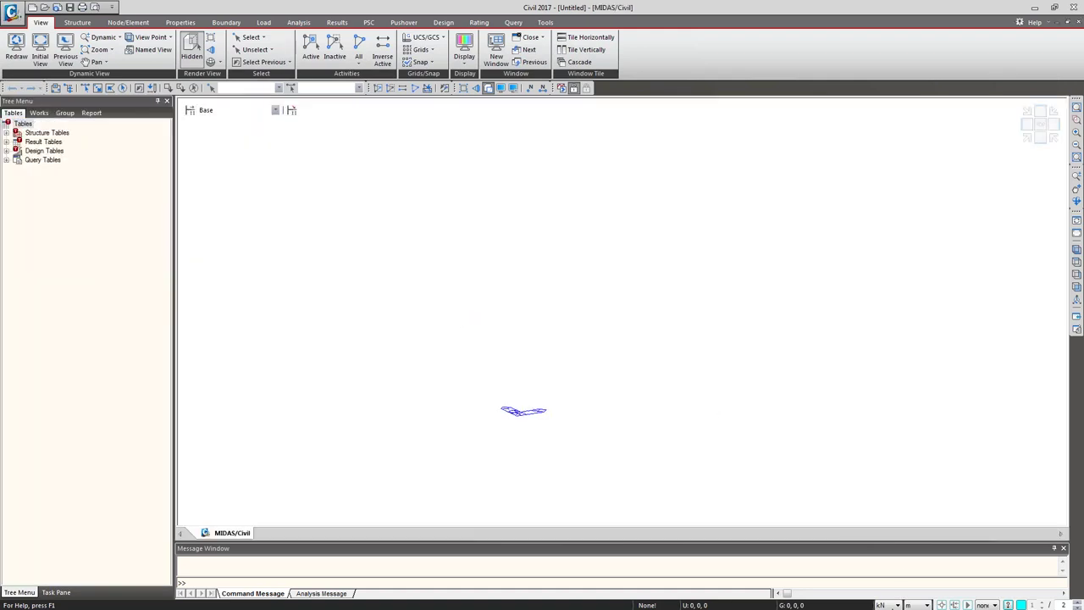
pyautogui.click(898, 604)
pyautogui.click(881, 580)
# Step: Save the untitled model as 'Grillage model_5th april17'
pyautogui.click(69, 7)
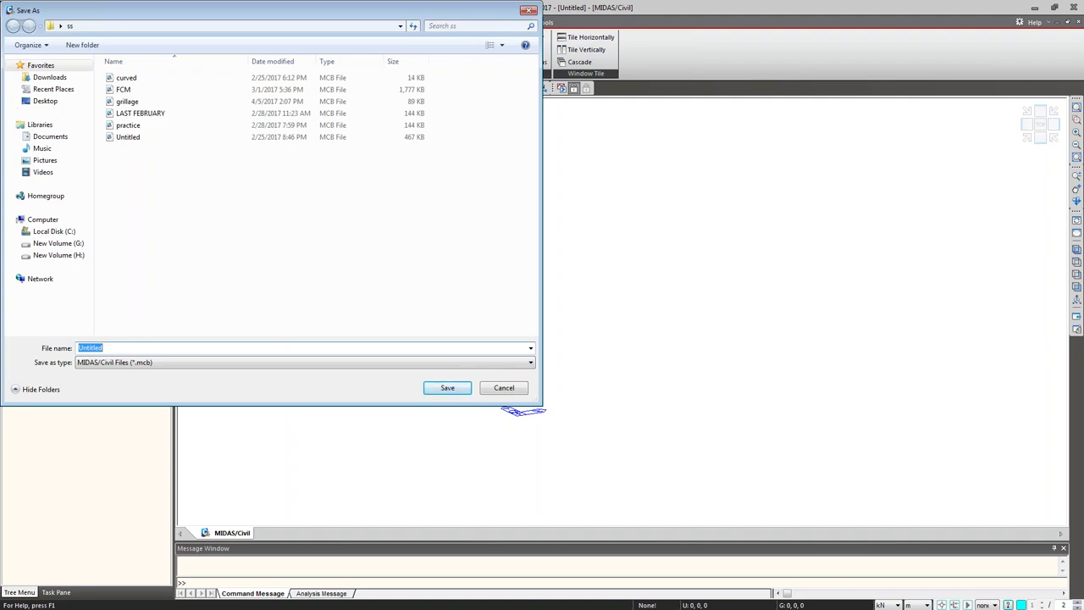
pyautogui.write('Grillage model_')
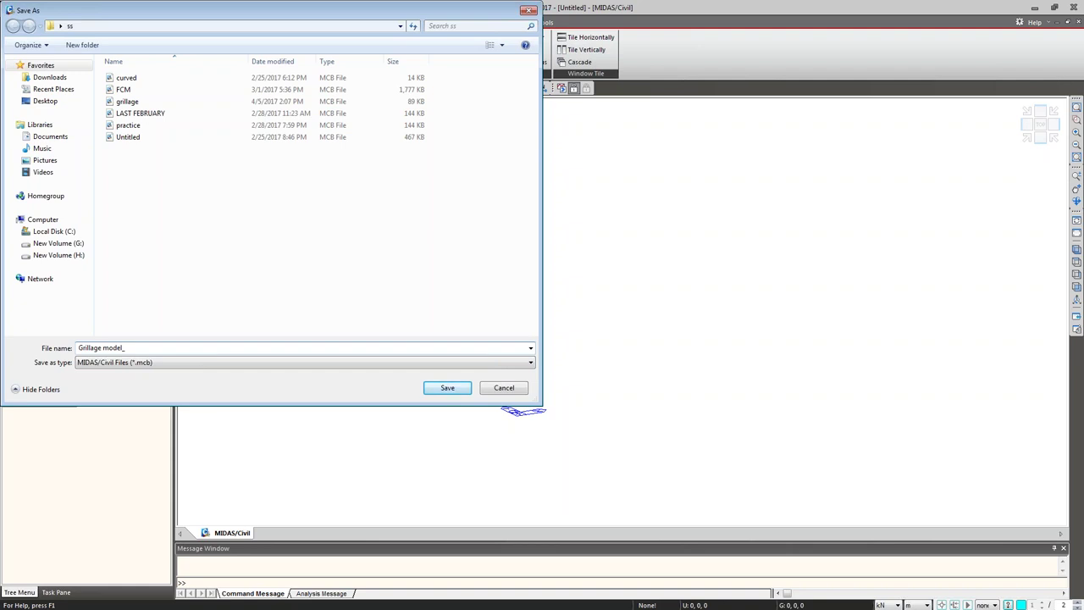
pyautogui.write('5th april17')
pyautogui.press('Return')
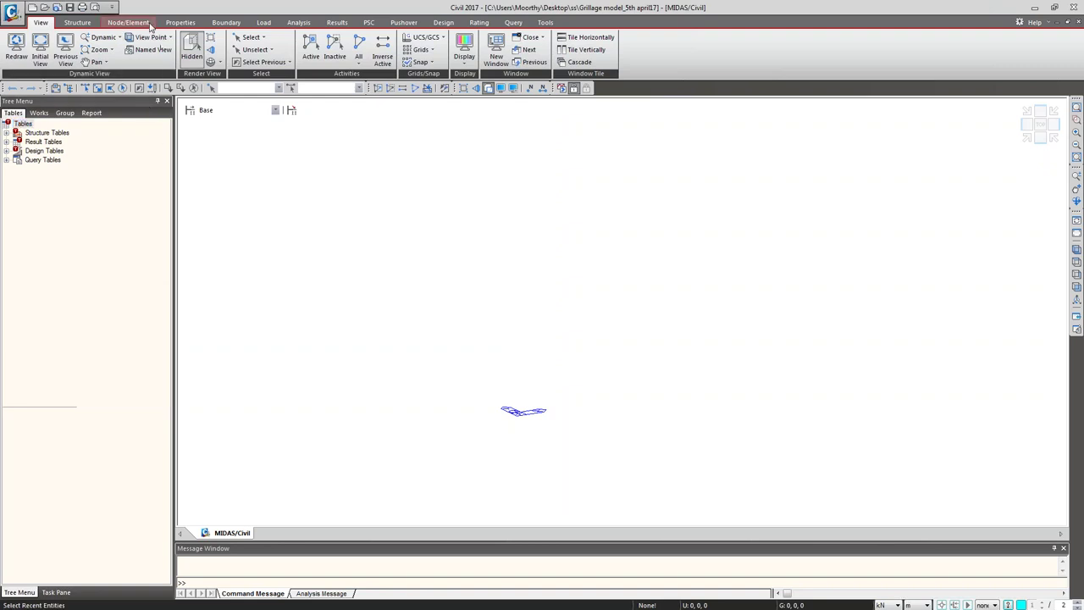
# Step: Add a concrete material named 'concrete' using ASTM(RC) Grade C4500
pyautogui.click(177, 23)
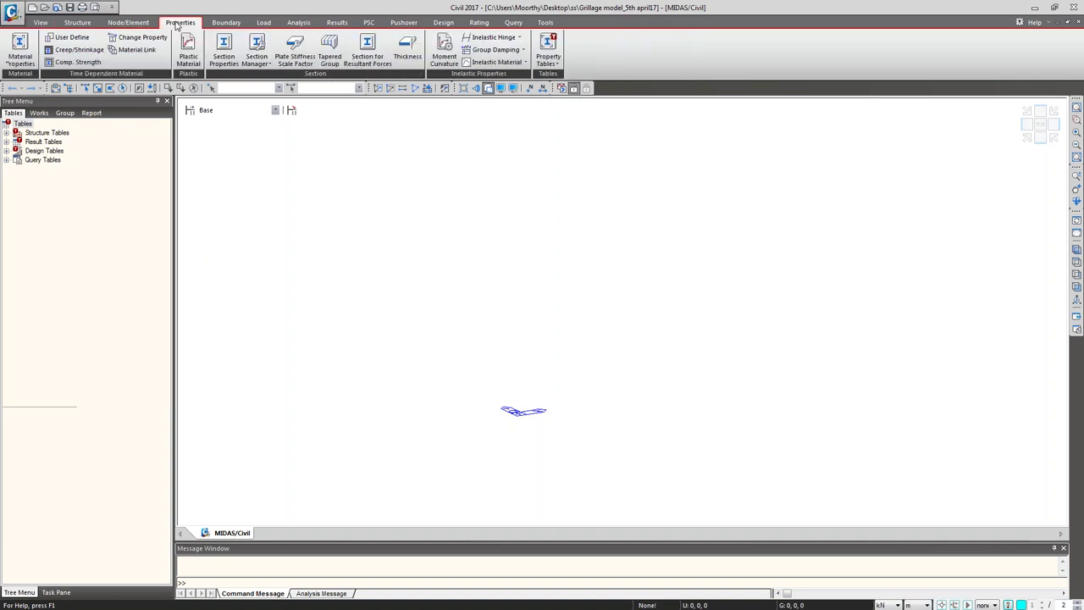
pyautogui.click(21, 58)
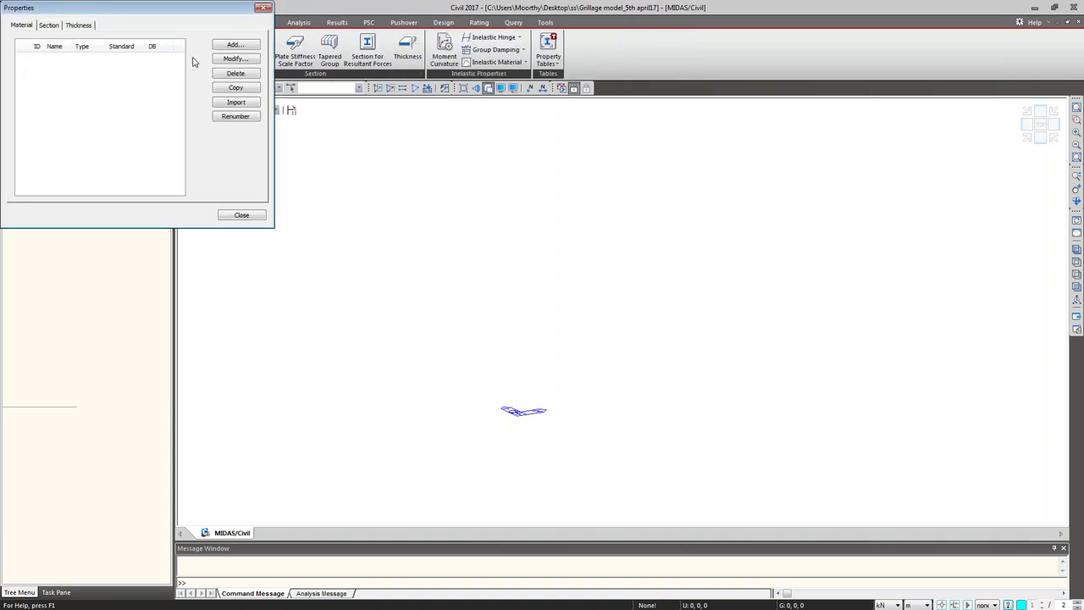
pyautogui.click(217, 49)
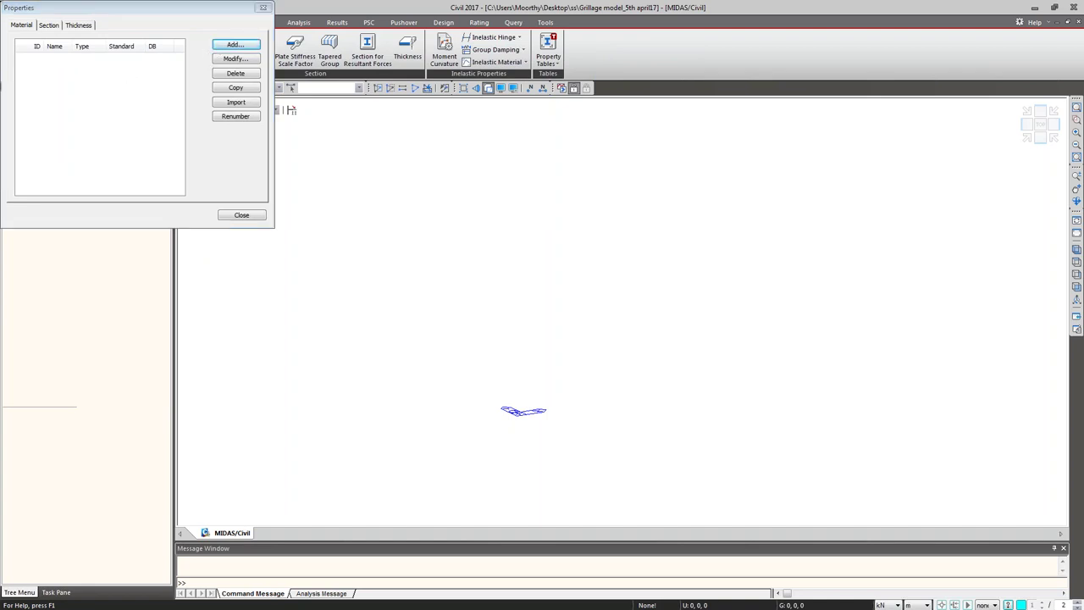
pyautogui.click(415, 71)
pyautogui.click(402, 89)
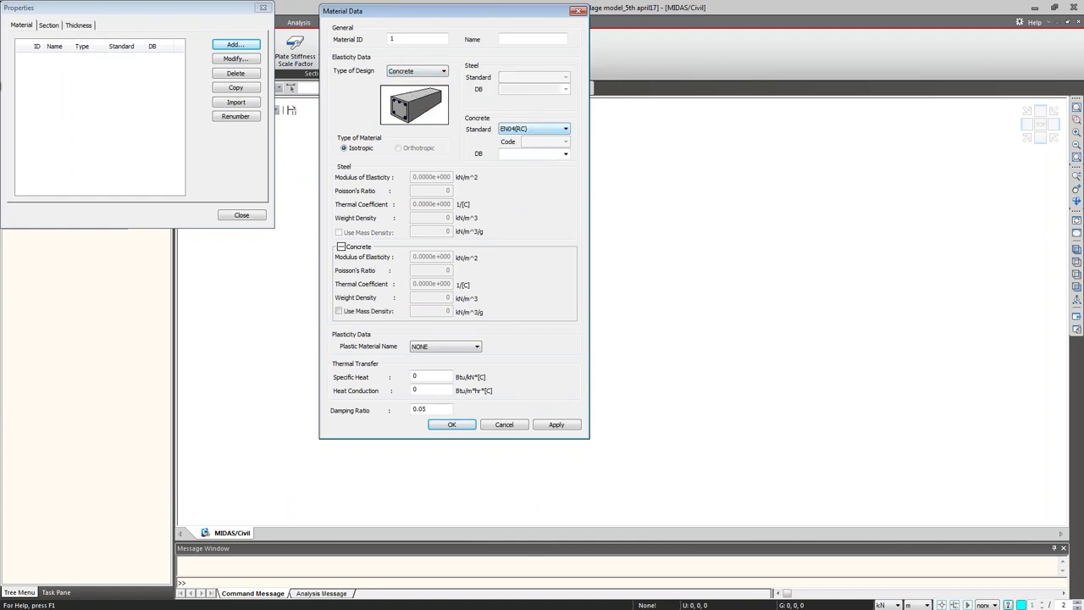
pyautogui.click(564, 153)
pyautogui.click(565, 129)
pyautogui.click(564, 128)
pyautogui.click(516, 170)
pyautogui.click(565, 153)
pyautogui.click(554, 194)
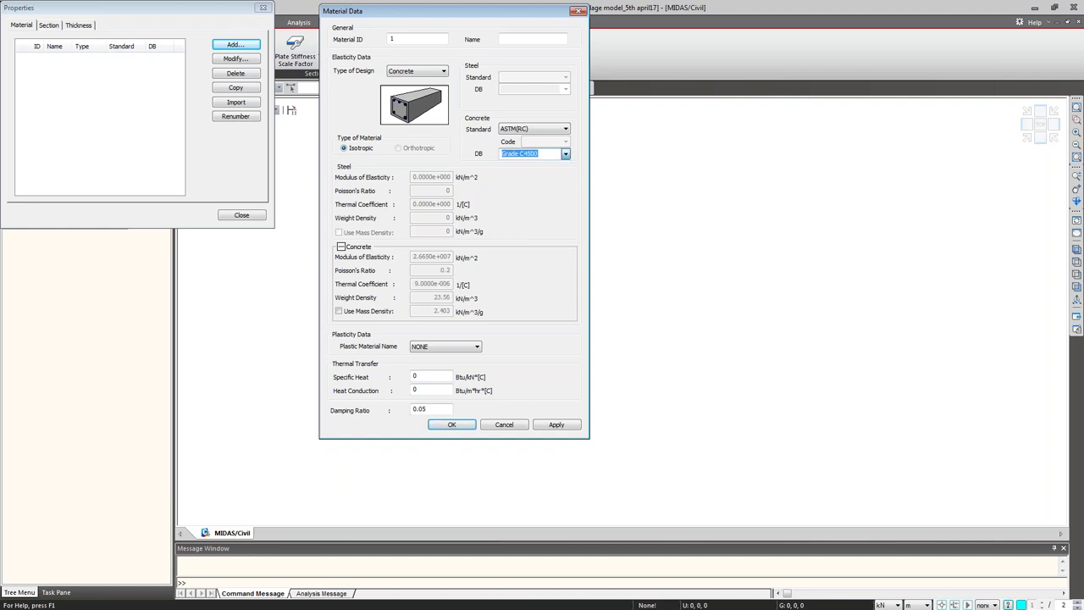
pyautogui.click(517, 38)
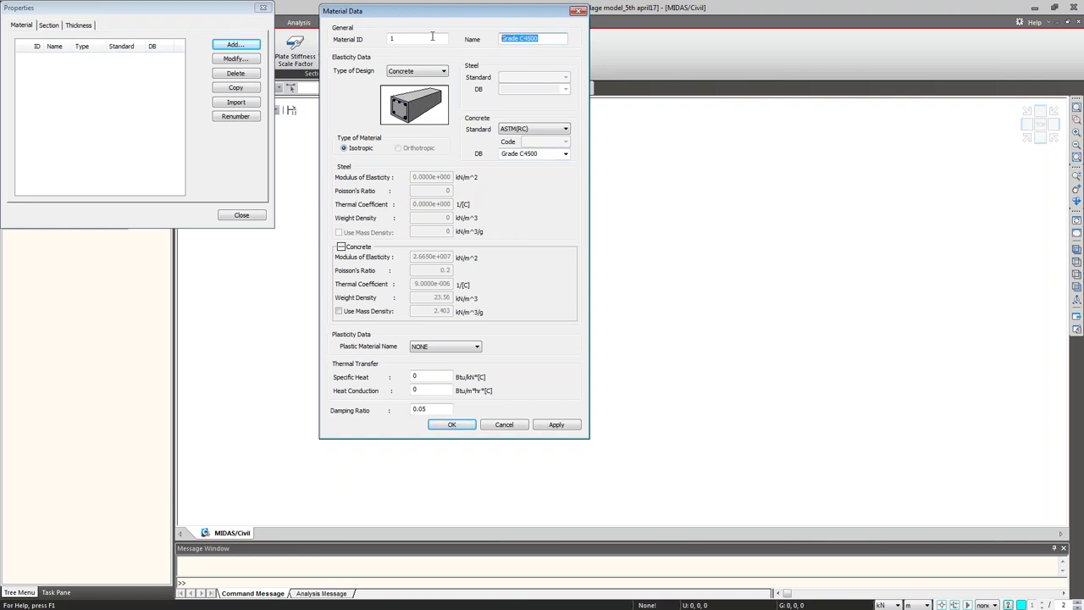
pyautogui.write('concrete')
pyautogui.click(550, 427)
# Step: Add a steel material named 'PS' with EN05(S) grade S355W and close the material list
pyautogui.click(416, 70)
pyautogui.click(406, 79)
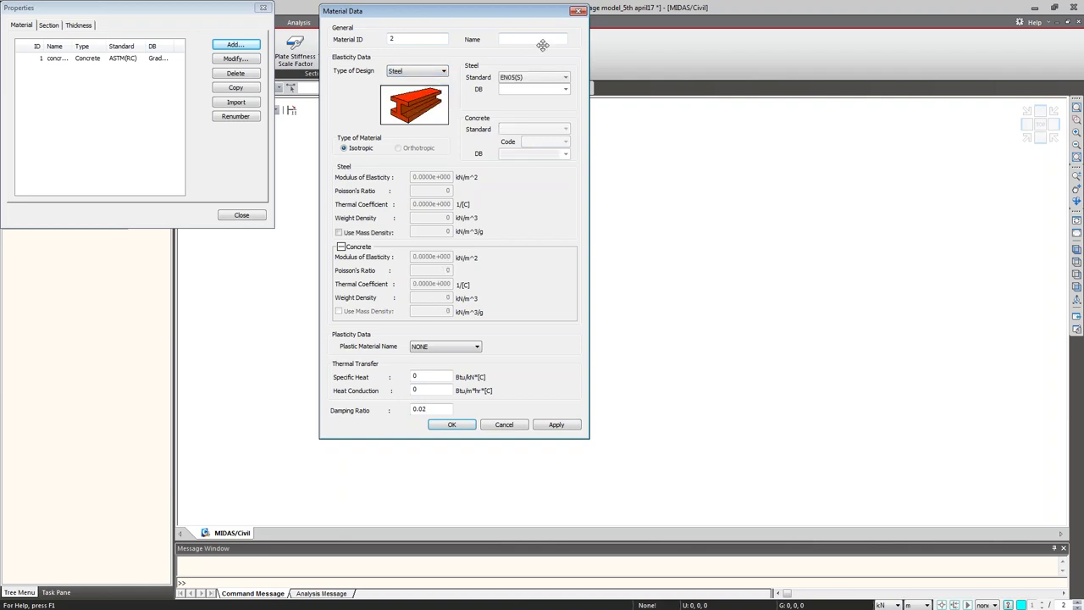
pyautogui.click(443, 72)
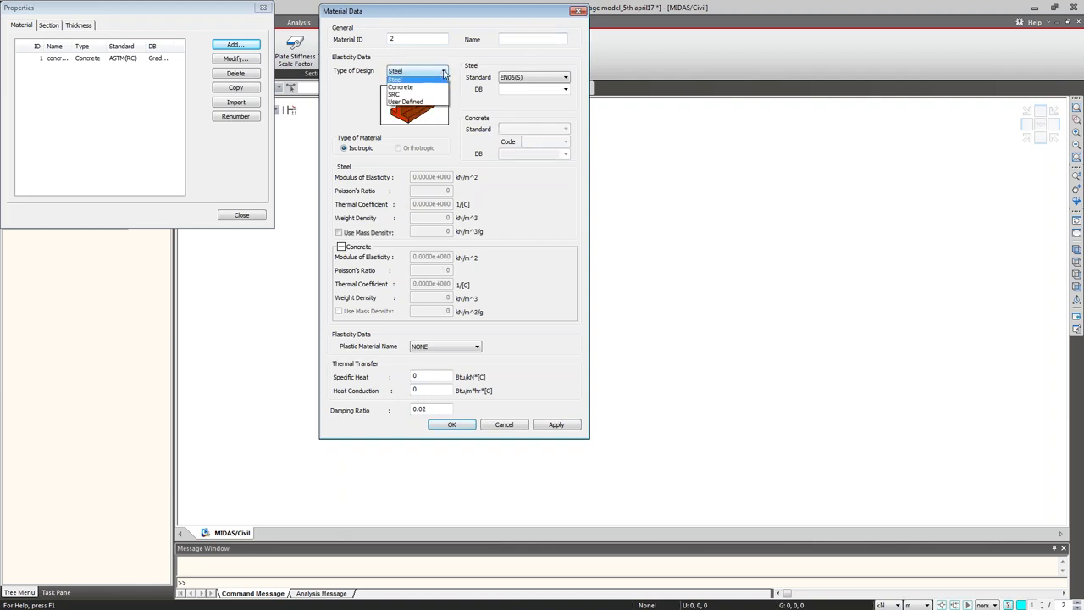
pyautogui.click(443, 73)
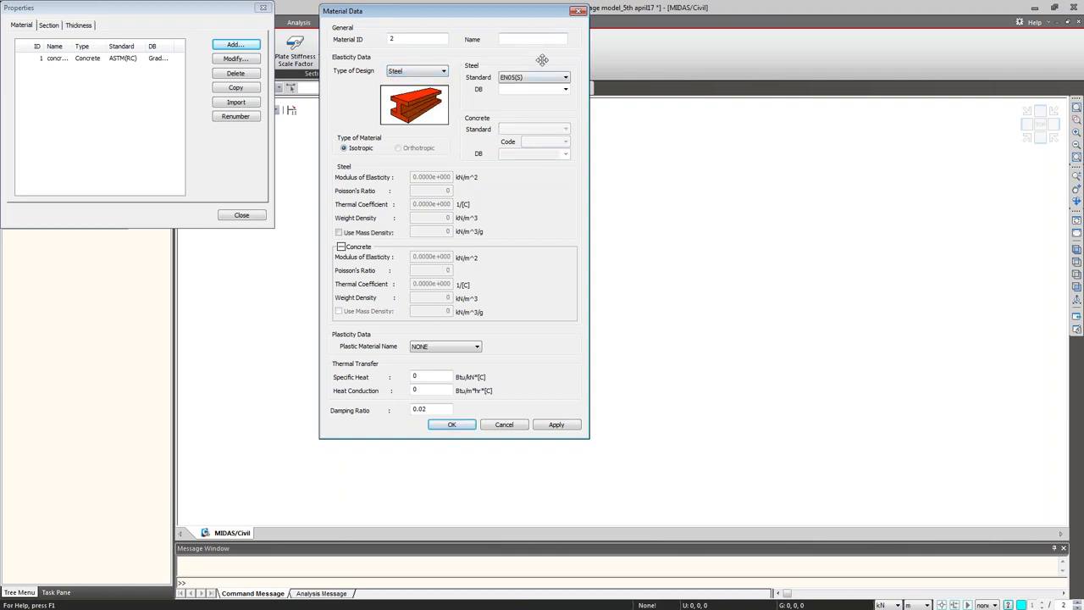
pyautogui.write('PS')
pyautogui.click(565, 89)
pyautogui.scroll(-2, 552, 206)
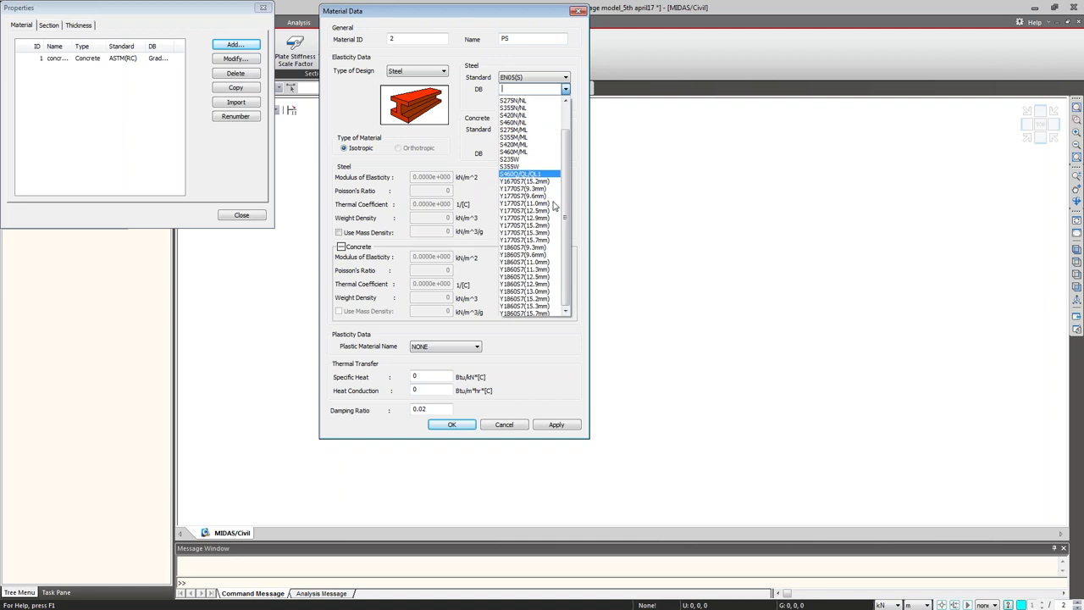
pyautogui.click(545, 166)
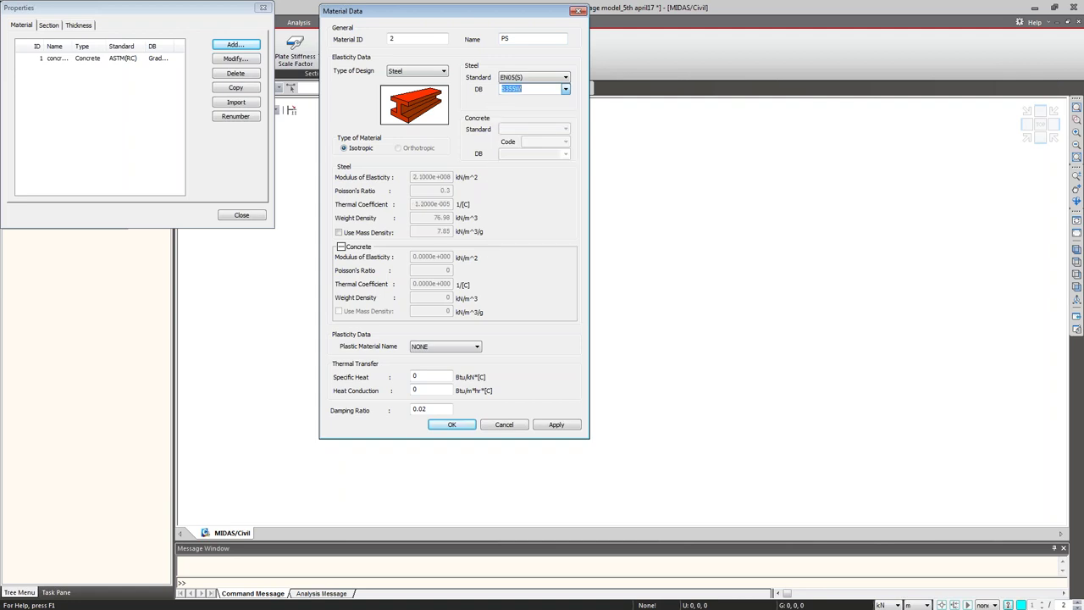
pyautogui.click(465, 427)
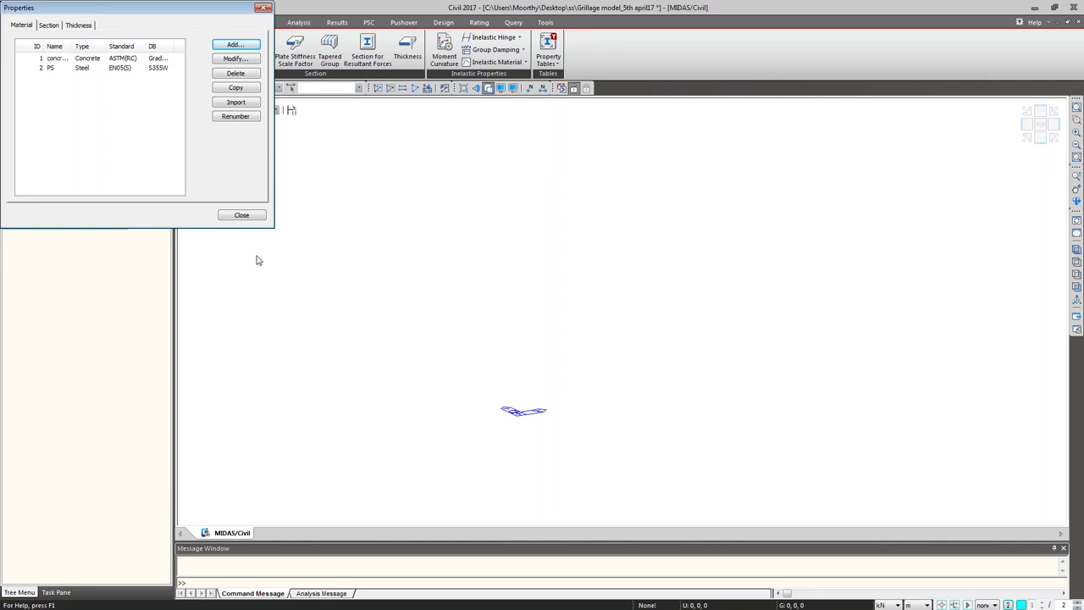
pyautogui.click(242, 215)
# Step: Show the defined materials in the works tree and briefly check the plate thickness list
pyautogui.click(39, 113)
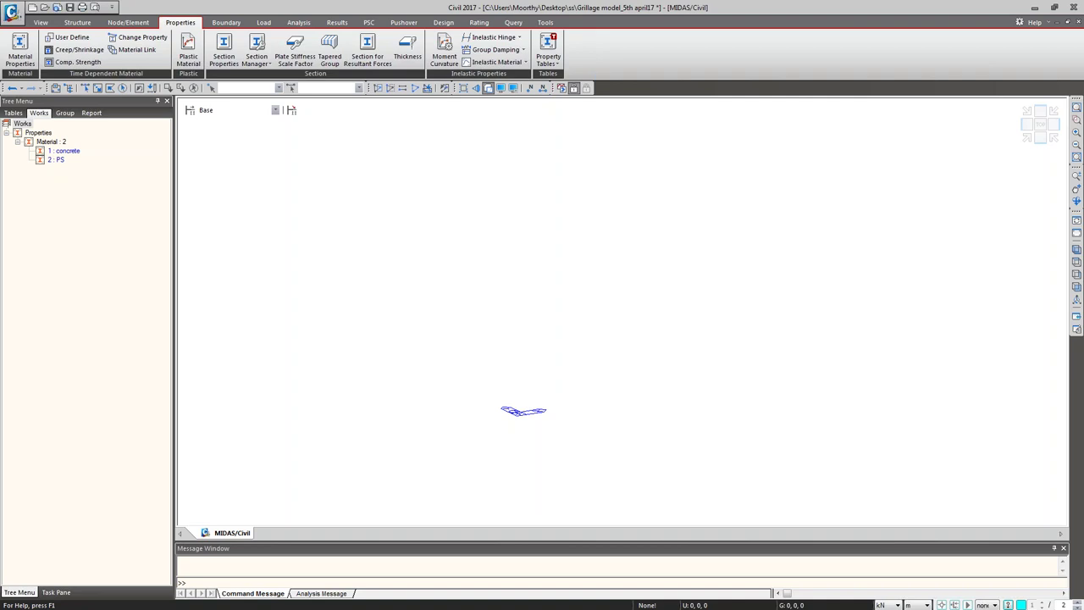
pyautogui.click(408, 50)
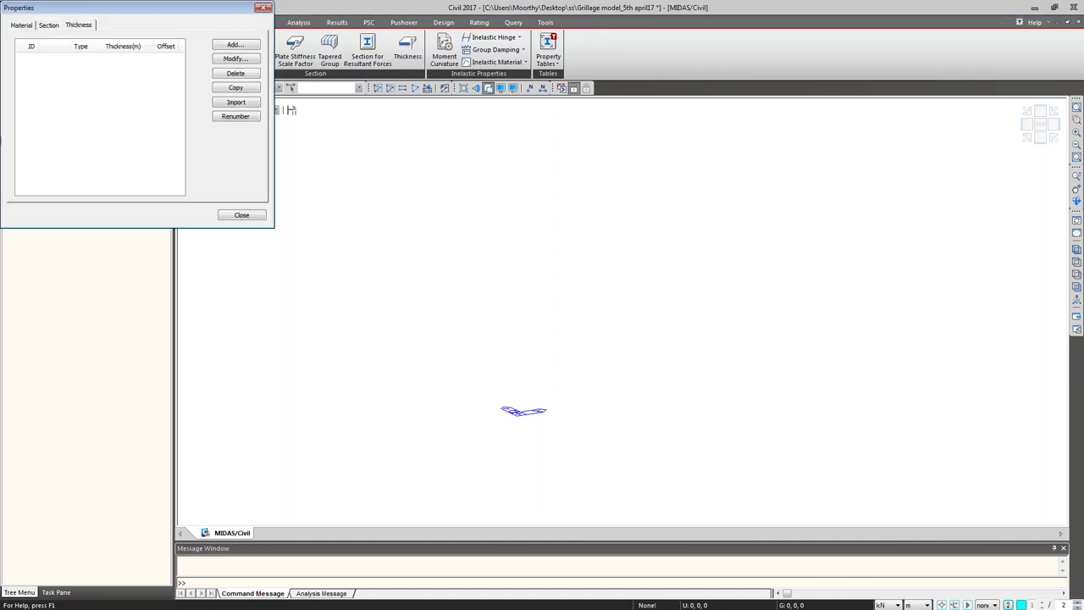
pyautogui.click(241, 215)
# Step: Start a new section (ID 1) from the section properties list and move its data window right
pyautogui.click(225, 51)
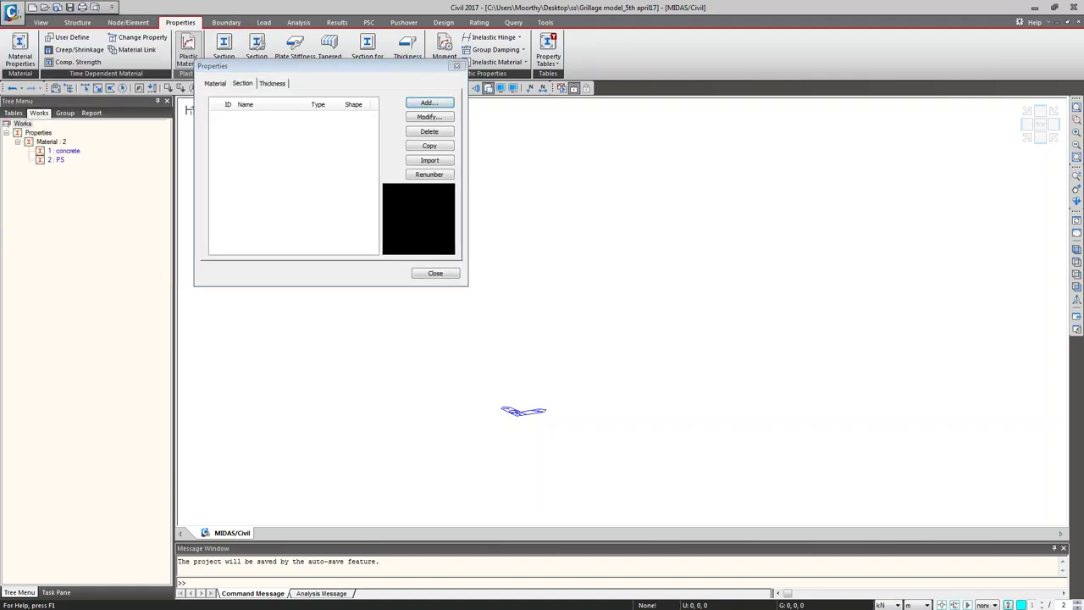
pyautogui.press('Return')
pyautogui.moveTo(405, 339); pyautogui.dragTo(499, 337)
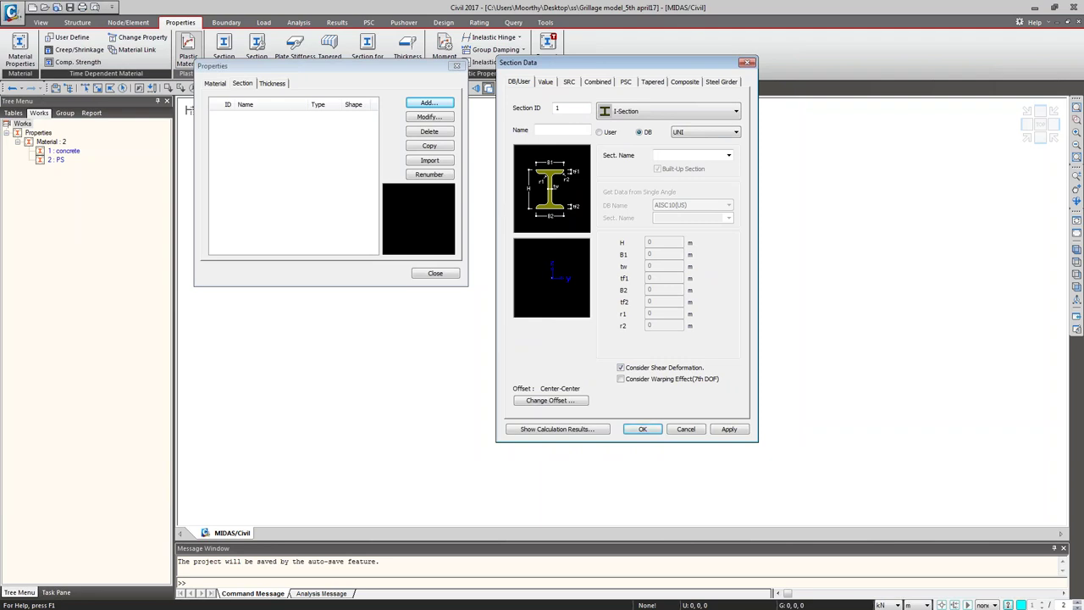
# Step: Browse the Value, SRC, Combined, PSC, Tapered and Steel Girder section tabs, then settle on Composite
pyautogui.click(543, 83)
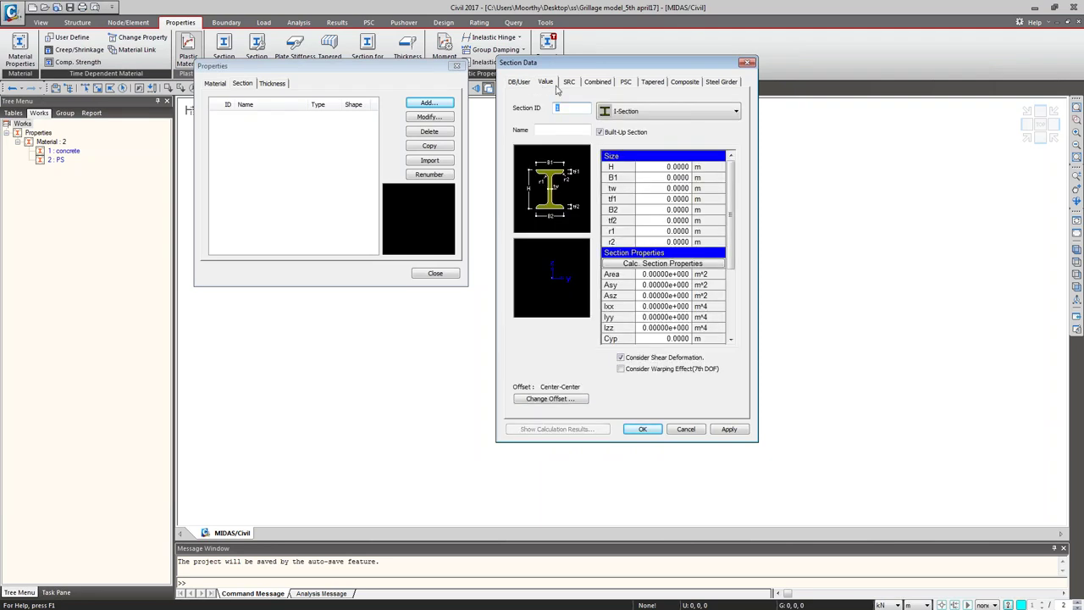
pyautogui.click(569, 82)
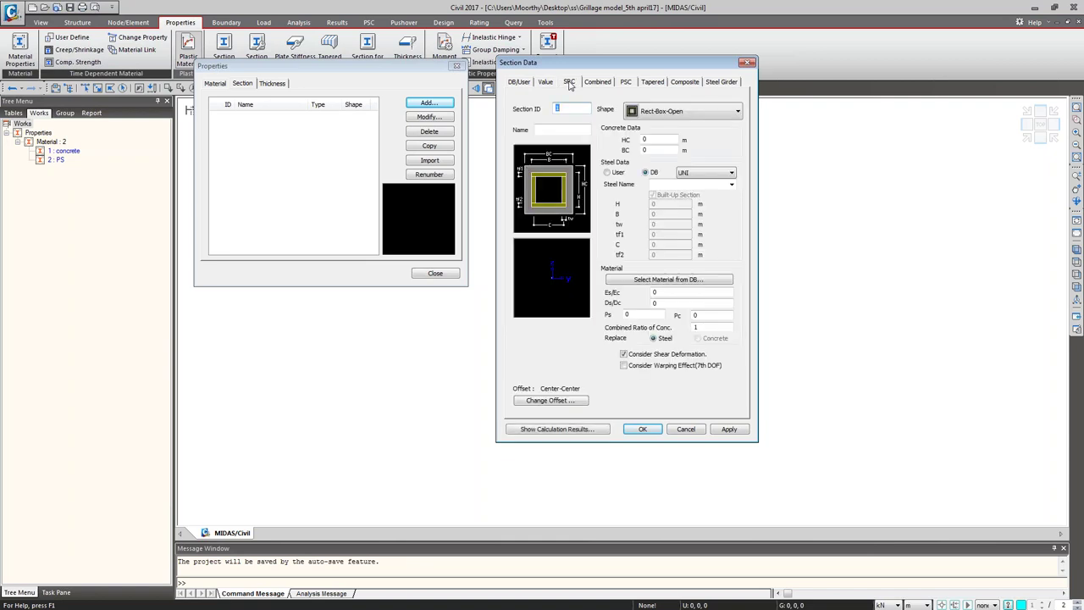
pyautogui.click(592, 83)
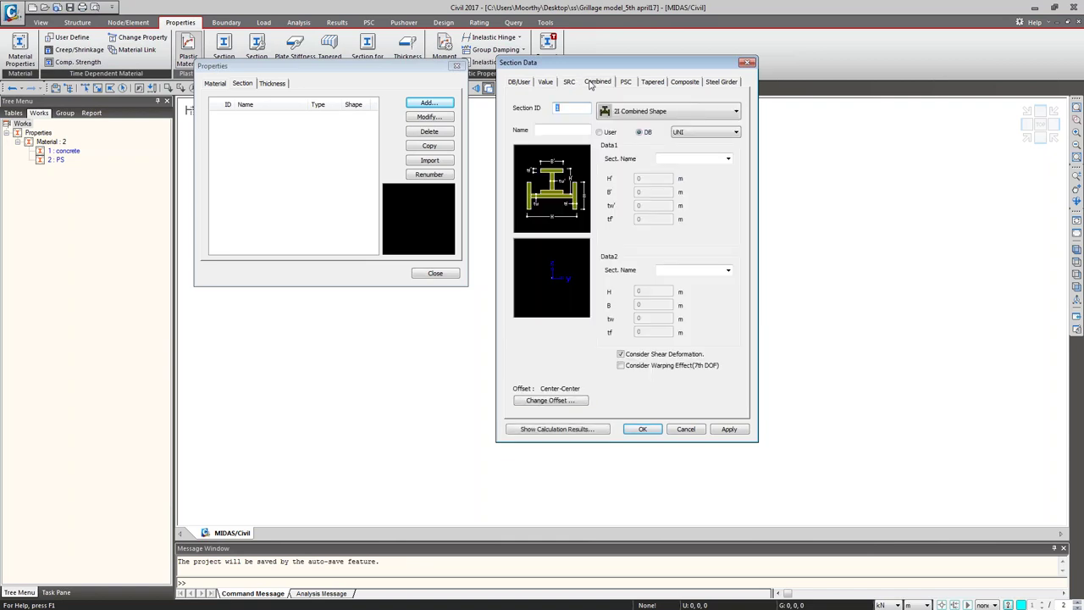
pyautogui.click(624, 83)
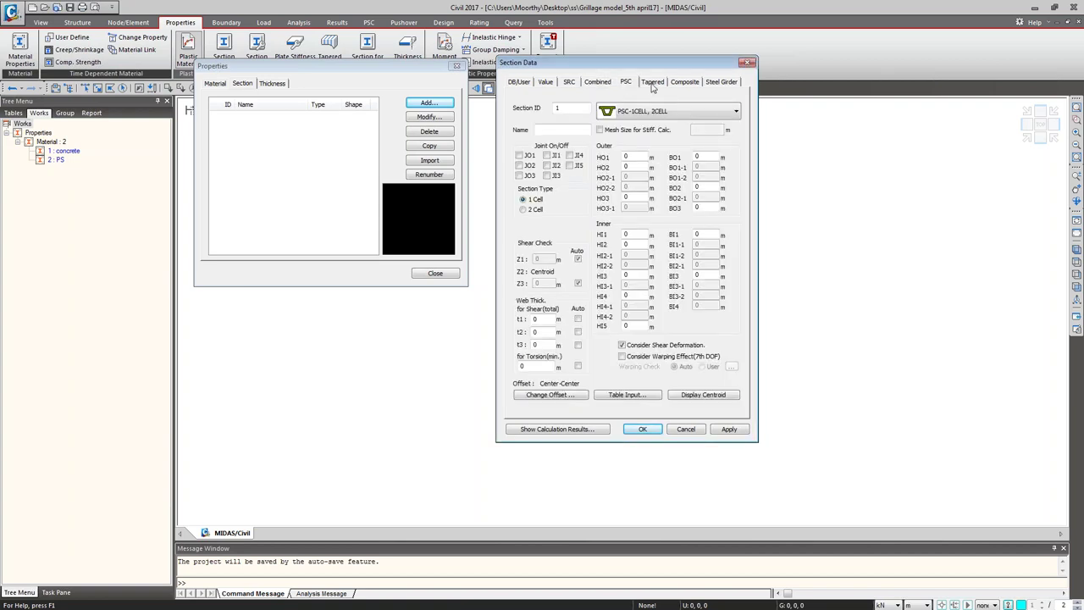
pyautogui.click(652, 83)
pyautogui.click(686, 83)
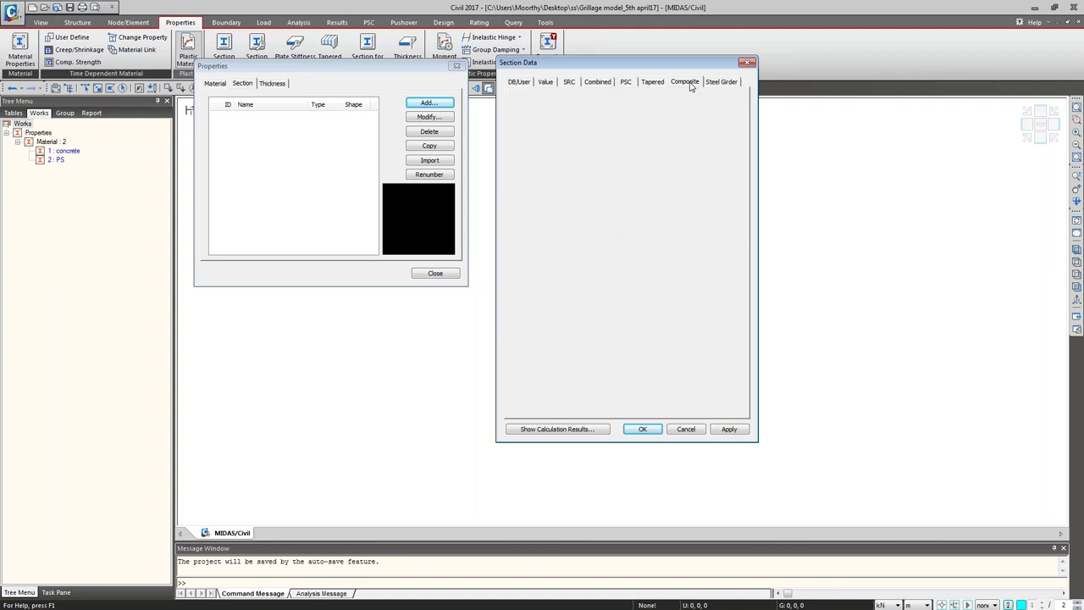
pyautogui.click(720, 83)
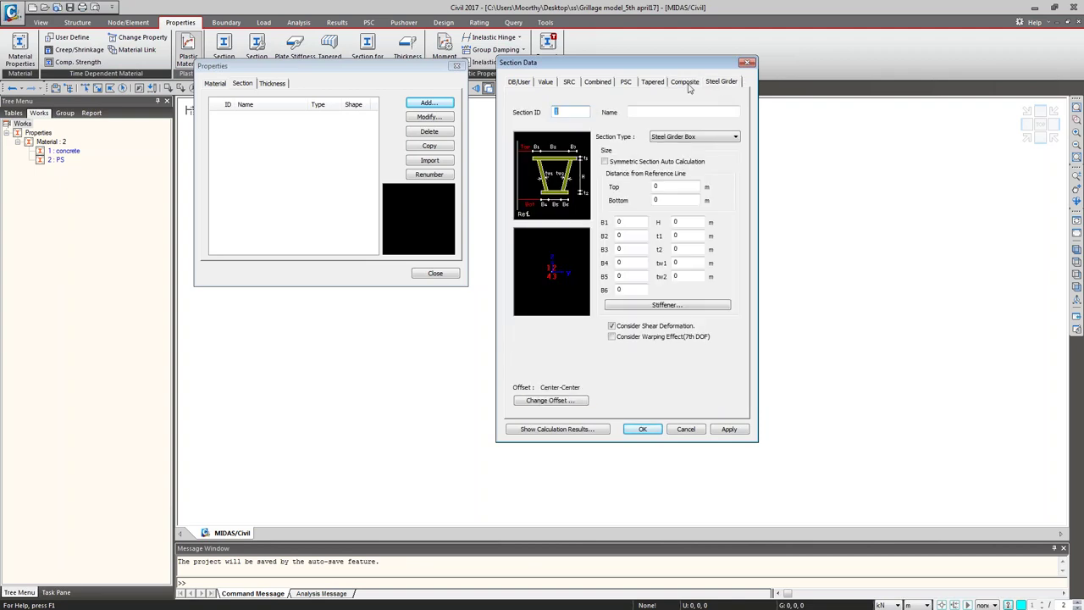
pyautogui.click(688, 85)
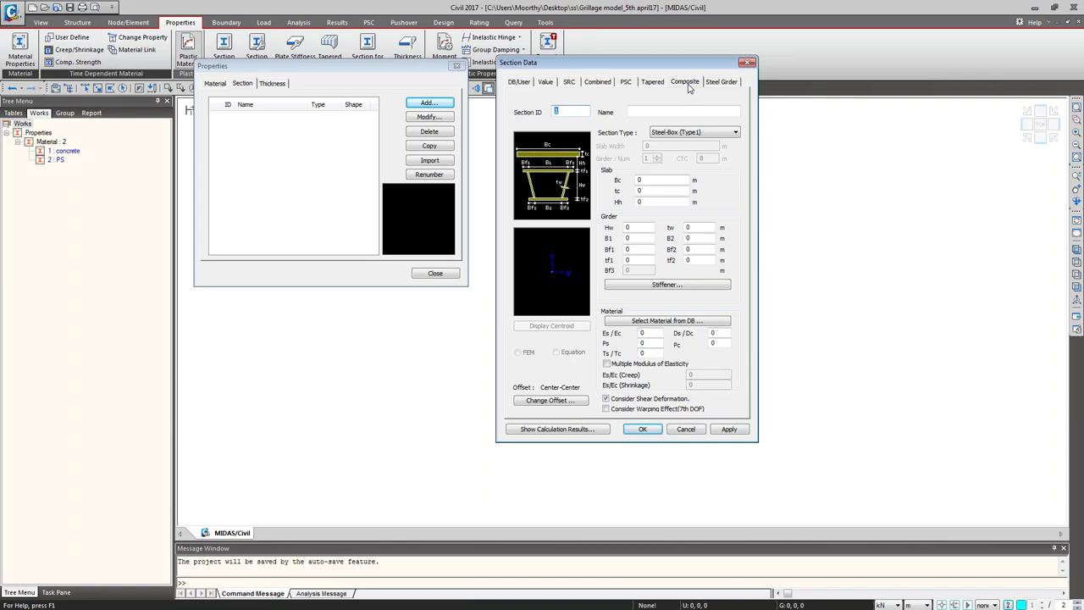
pyautogui.click(692, 133)
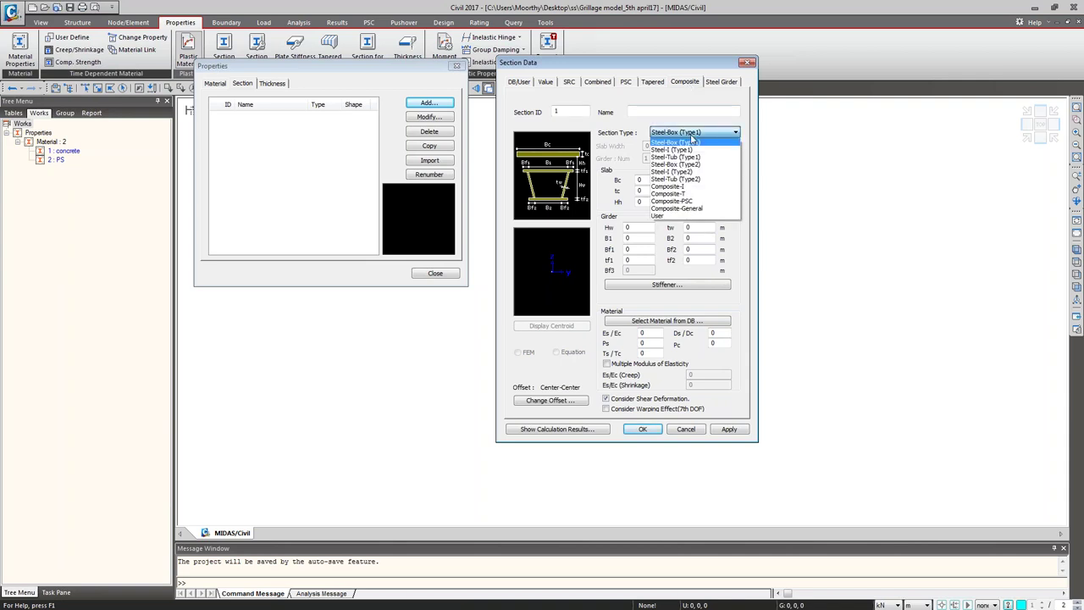
# Step: Make section 1 a Composite-I type named 'Support' and display the PSC dimension diagram
pyautogui.click(702, 204)
pyautogui.scroll(2, 707, 193)
pyautogui.click(707, 193)
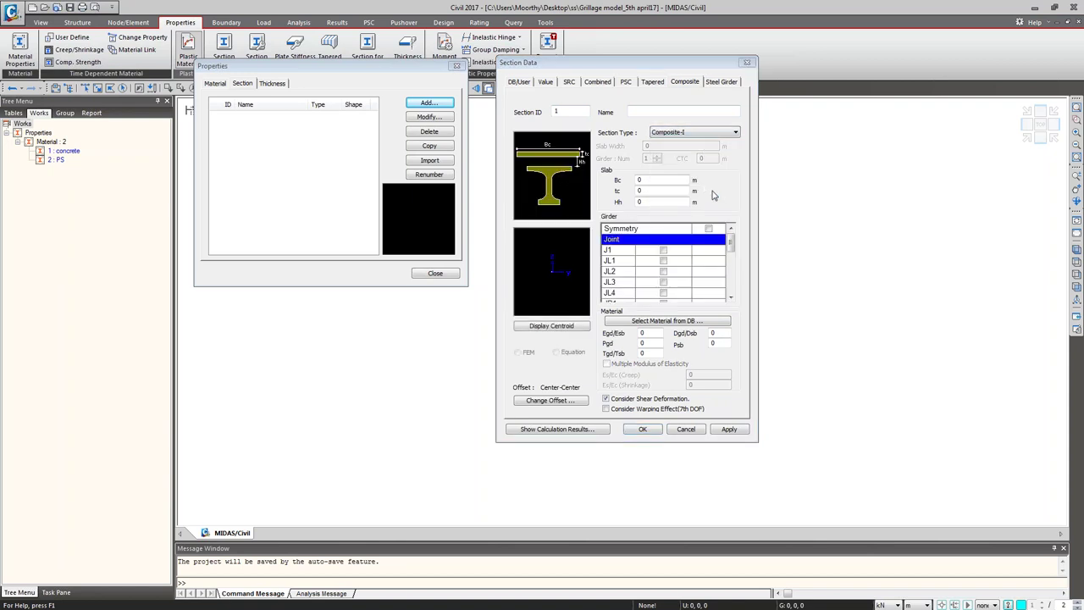
pyautogui.click(648, 109)
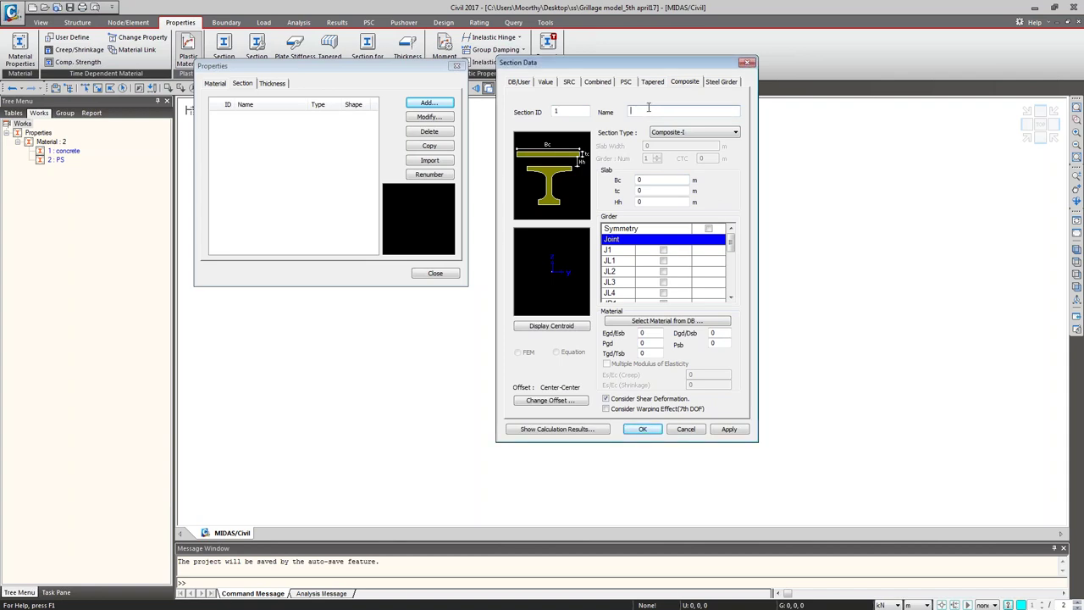
pyautogui.write('Support')
pyautogui.press('Tab')
pyautogui.moveTo(28, 188); pyautogui.dragTo(34, 606)
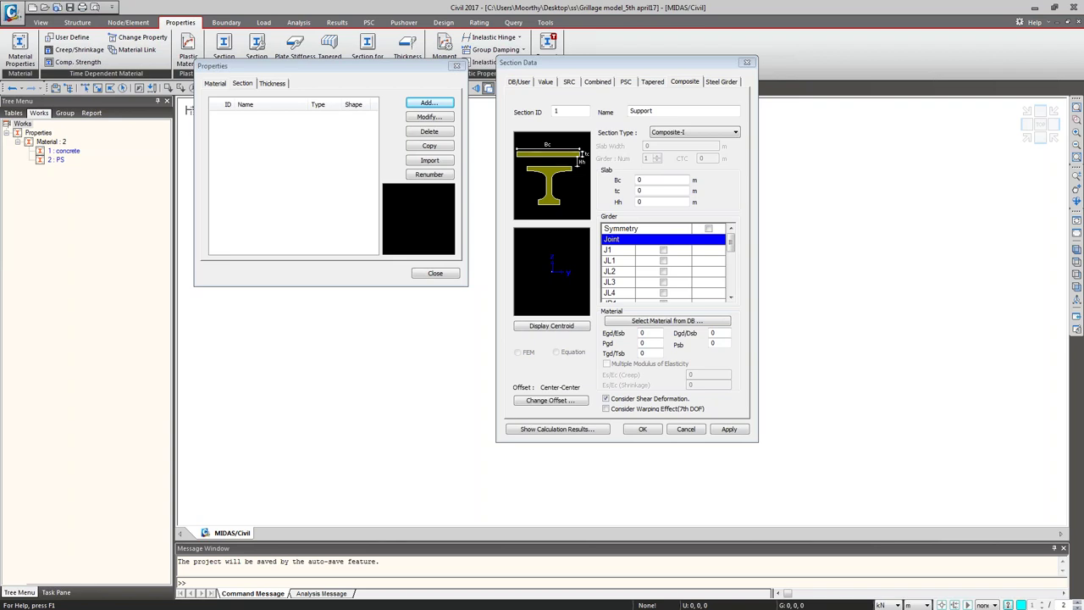
pyautogui.click(551, 175)
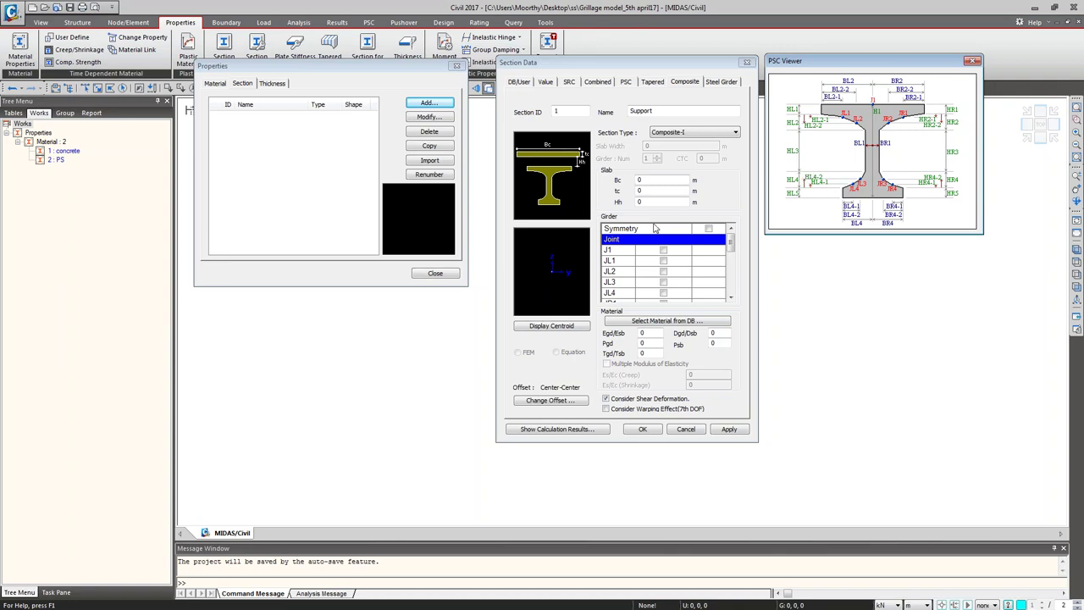
# Step: Enter slab width Bc 5 and thickness tc 0.25, and tick girder Symmetry
pyautogui.click(707, 240)
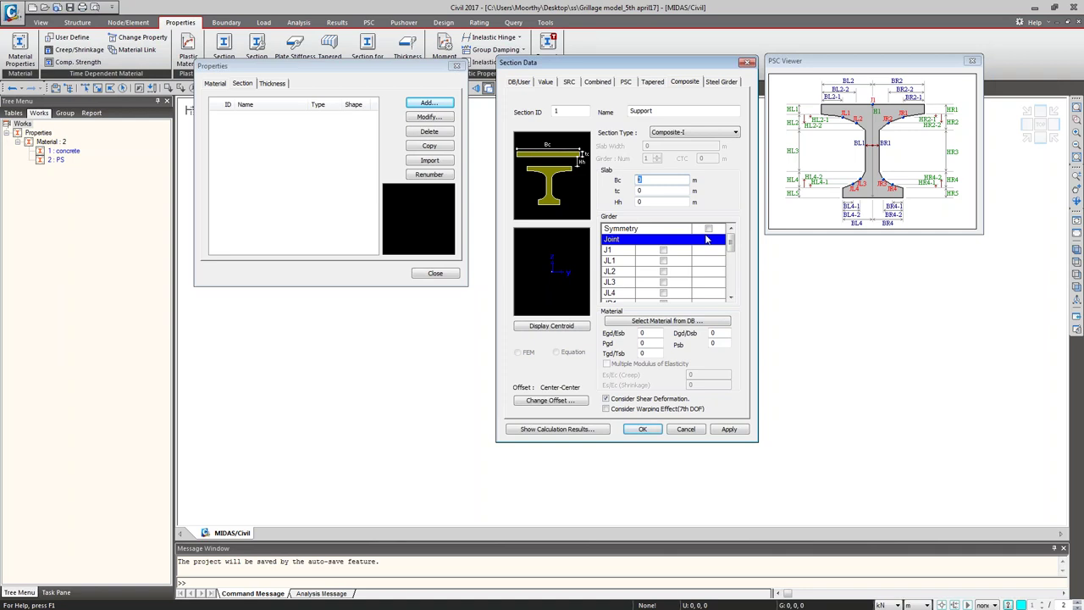
pyautogui.write('3')
pyautogui.press('Tab')
pyautogui.click(640, 180)
pyautogui.write('5')
pyautogui.press('Tab')
pyautogui.write('.25')
pyautogui.press('Tab')
pyautogui.click(708, 228)
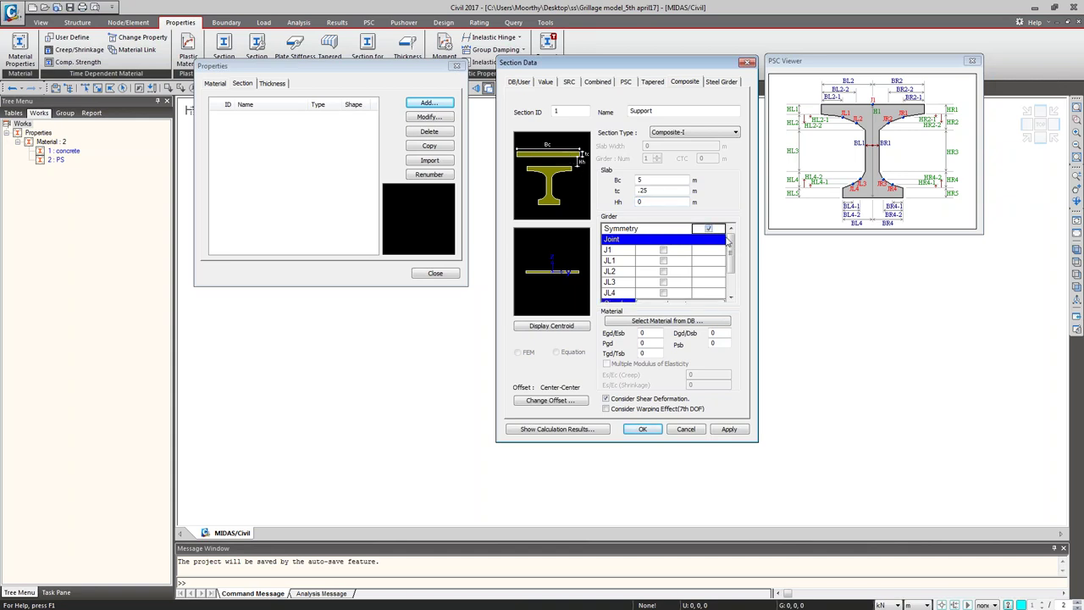
pyautogui.scroll(-3, 727, 260)
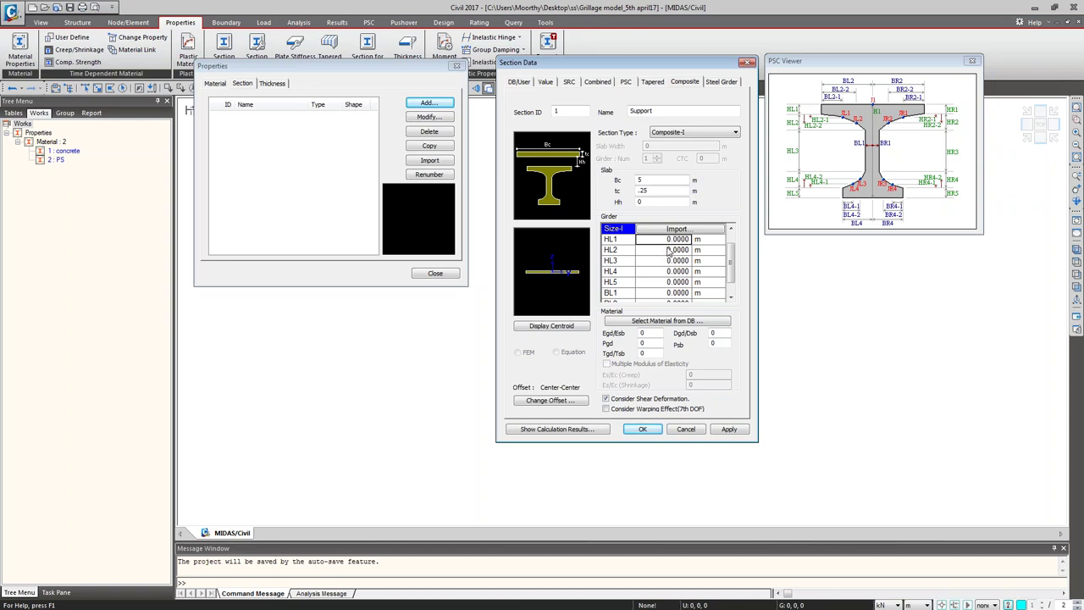
# Step: Enter girder heights HL1–HL5 as 0.2, 0.3, 1, 0.3 and 0.2 m
pyautogui.press('BackSpace')
pyautogui.write('0.2')
pyautogui.press('Return')
pyautogui.write('0.3')
pyautogui.press('Return')
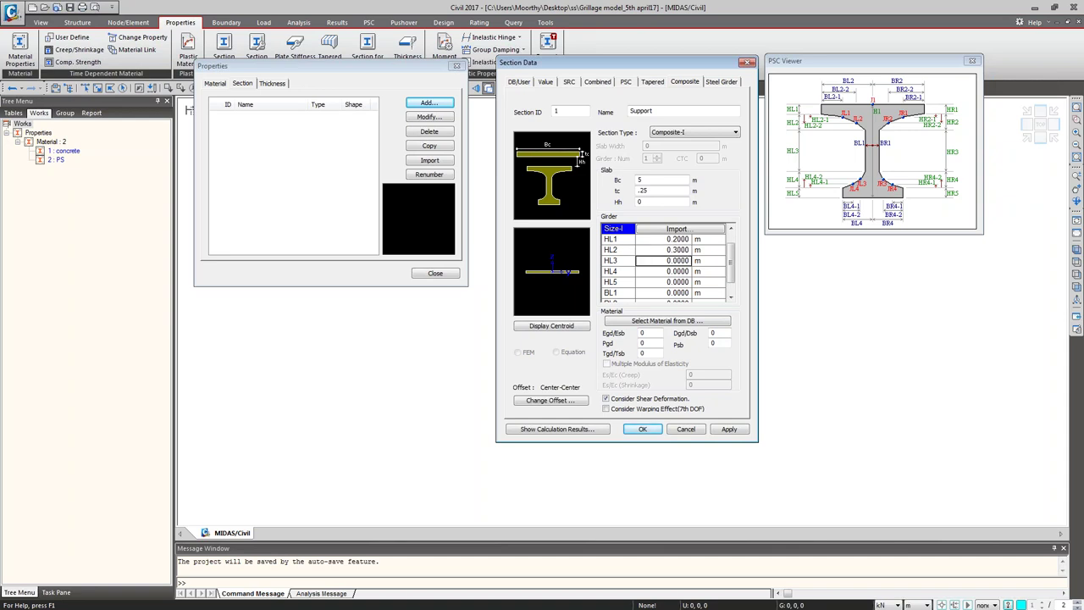
pyautogui.write('1')
pyautogui.press('Return')
pyautogui.write('0.3')
pyautogui.press('Return')
pyautogui.write('0.2')
pyautogui.press('Return')
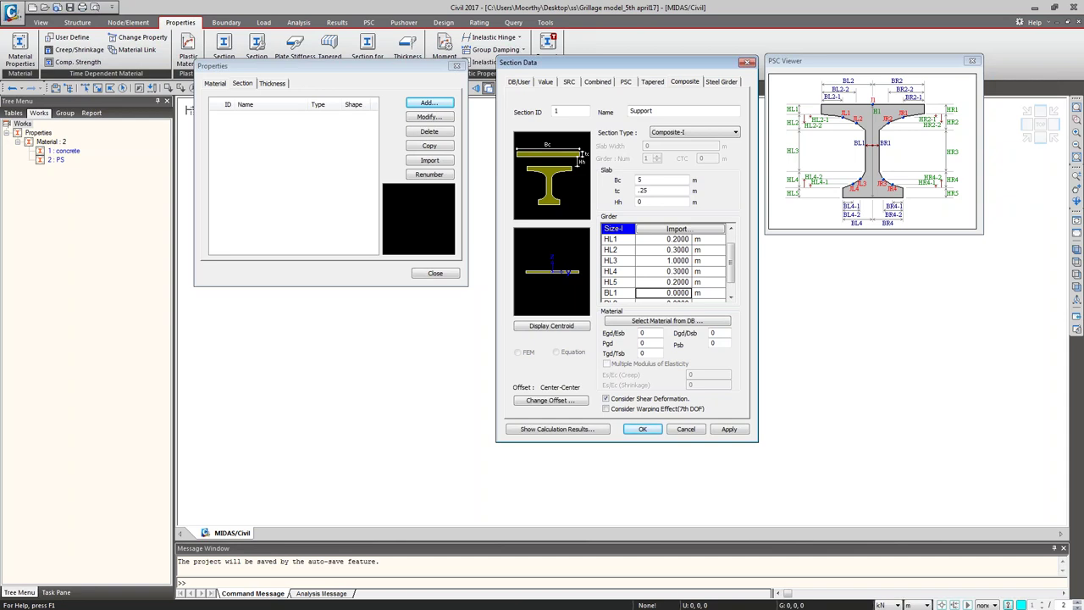
# Step: Set girder widths BL1 to 0.5 and BL2 to 0.501, and begin editing BL4
pyautogui.write('0.15')
pyautogui.press('Return')
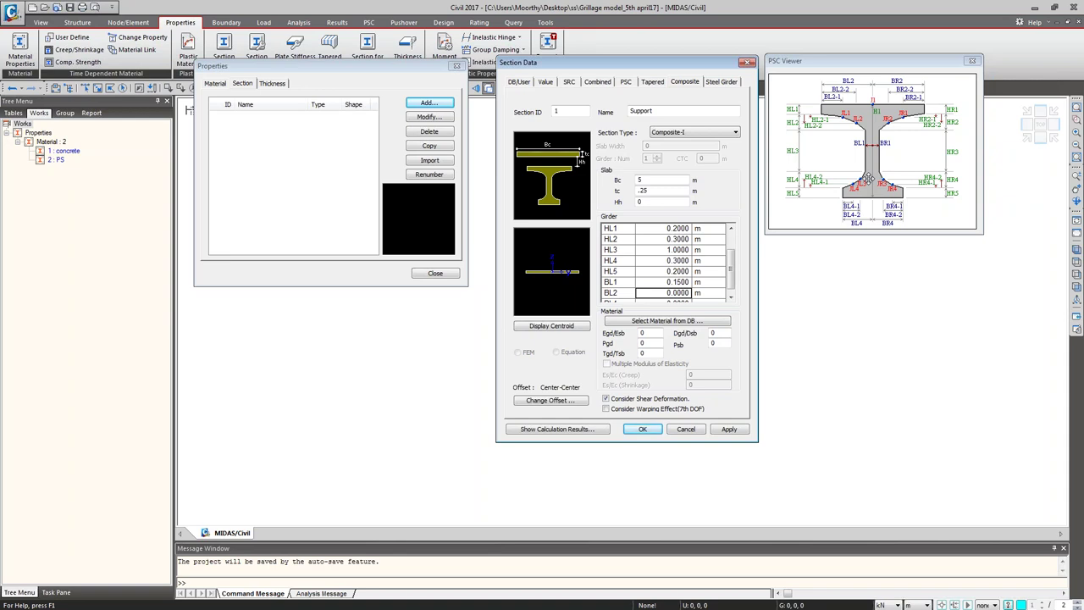
pyautogui.click(675, 284)
pyautogui.press('BackSpace')
pyautogui.press('BackSpace')
pyautogui.press('BackSpace')
pyautogui.press('BackSpace')
pyautogui.press('BackSpace')
pyautogui.press('BackSpace')
pyautogui.write('.5')
pyautogui.click(656, 296)
pyautogui.press('BackSpace')
pyautogui.write('.501')
pyautogui.press('Return')
pyautogui.press('BackSpace')
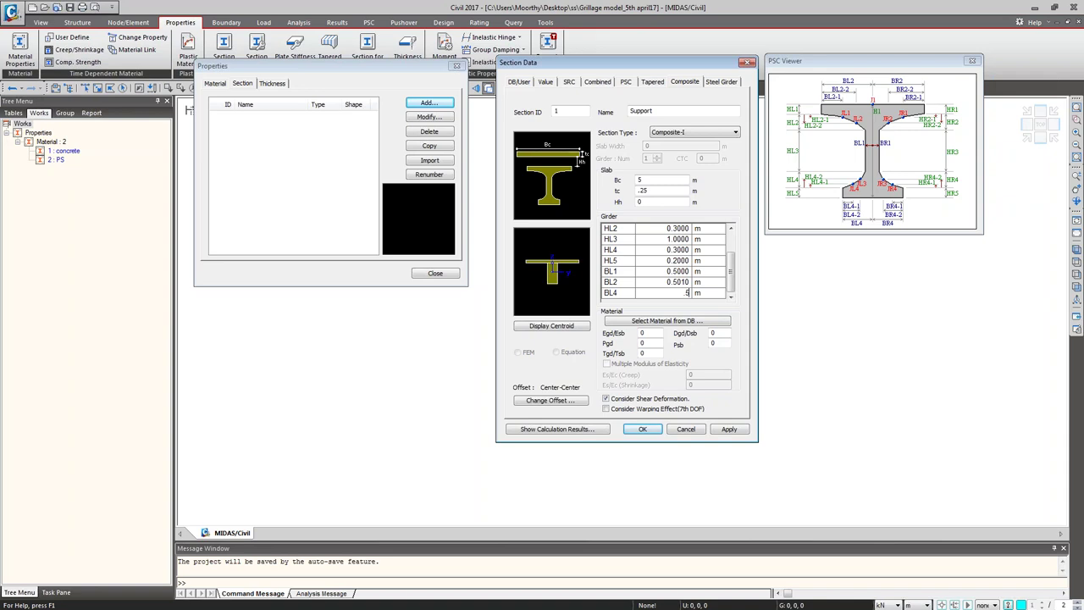
pyautogui.write('0001')
# Step: Open the material database and set the slab concrete to ASTM(RC) Grade C3500
pyautogui.click(653, 323)
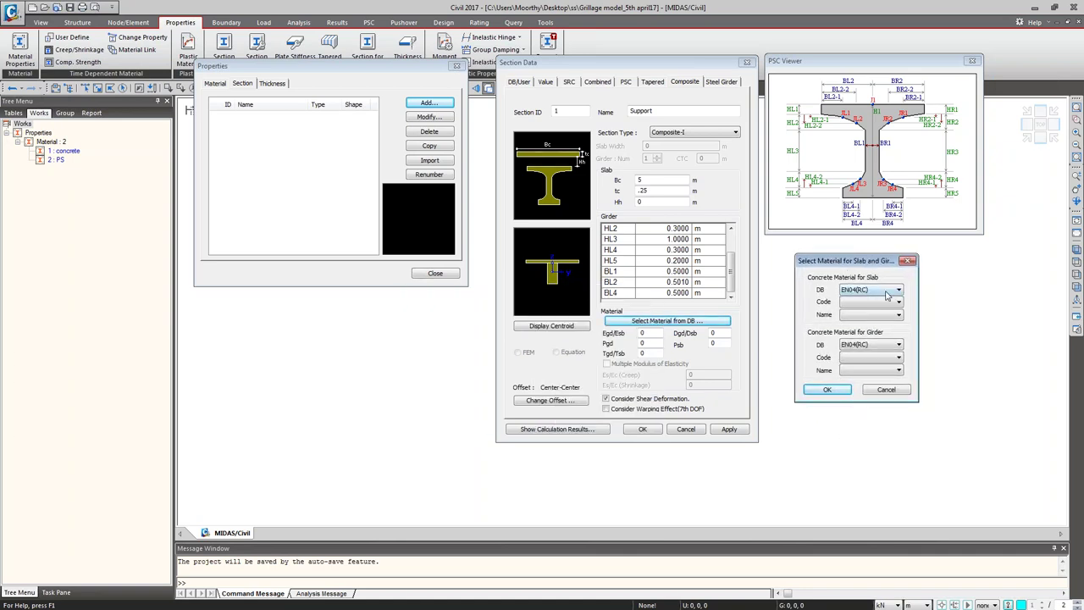
pyautogui.click(898, 315)
pyautogui.click(898, 316)
pyautogui.click(899, 316)
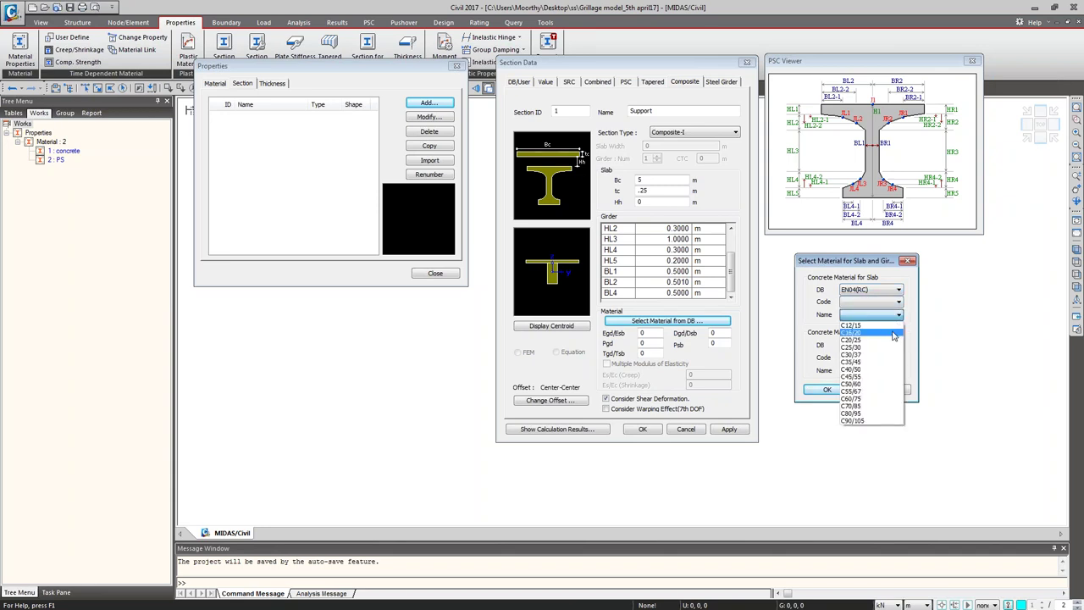
pyautogui.click(895, 290)
pyautogui.click(895, 289)
pyautogui.click(891, 301)
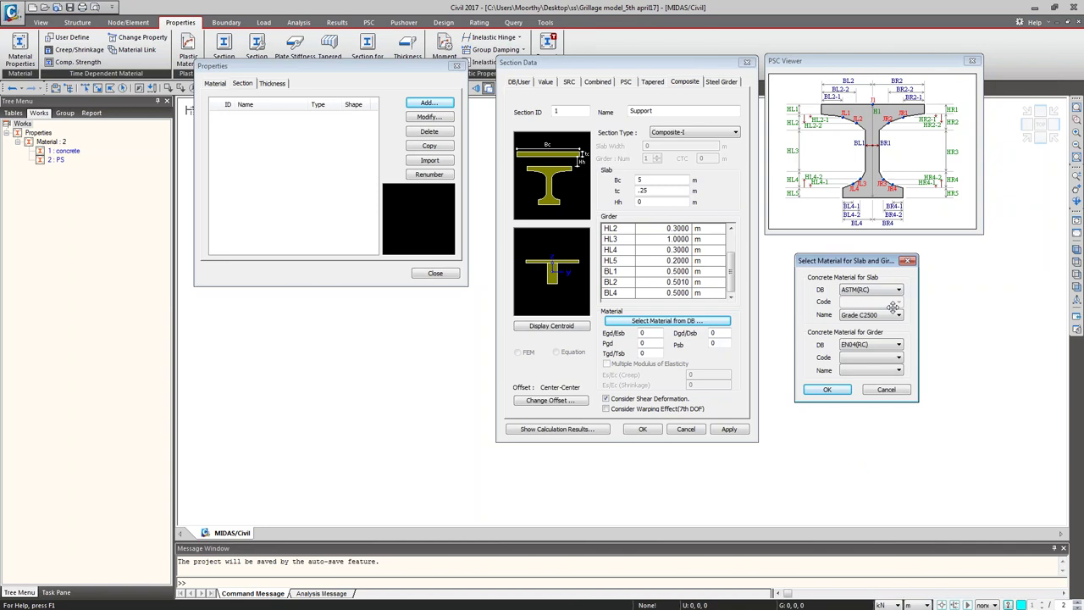
pyautogui.click(896, 315)
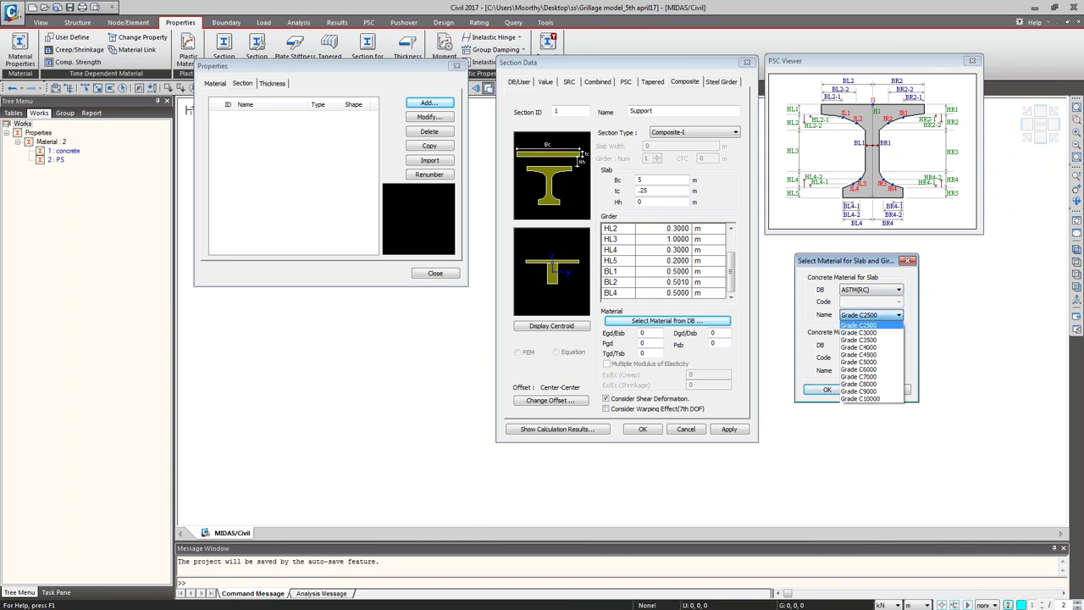
pyautogui.click(893, 355)
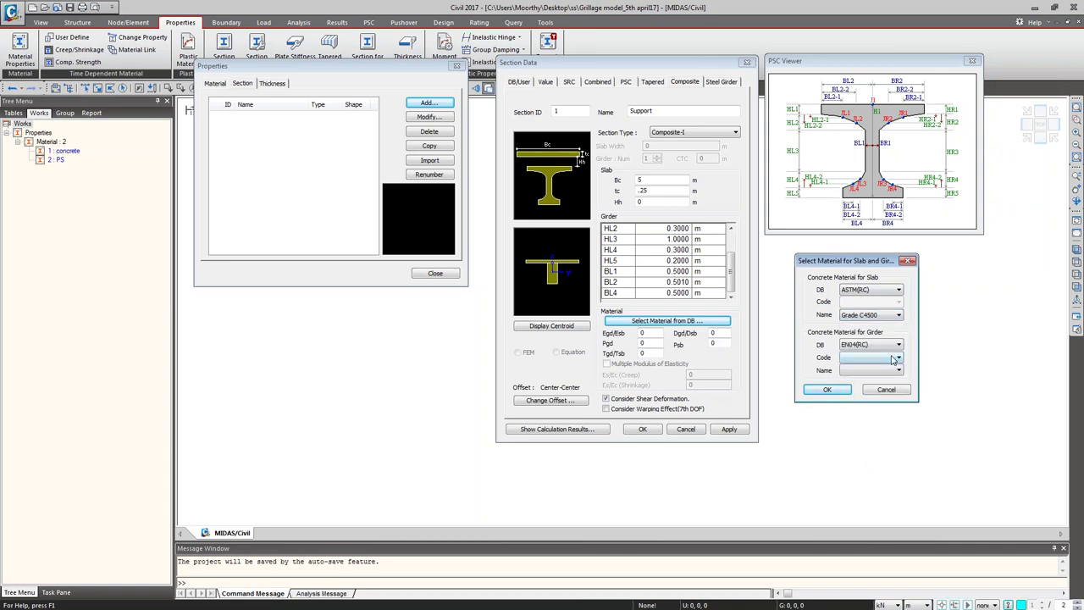
pyautogui.press('F4')
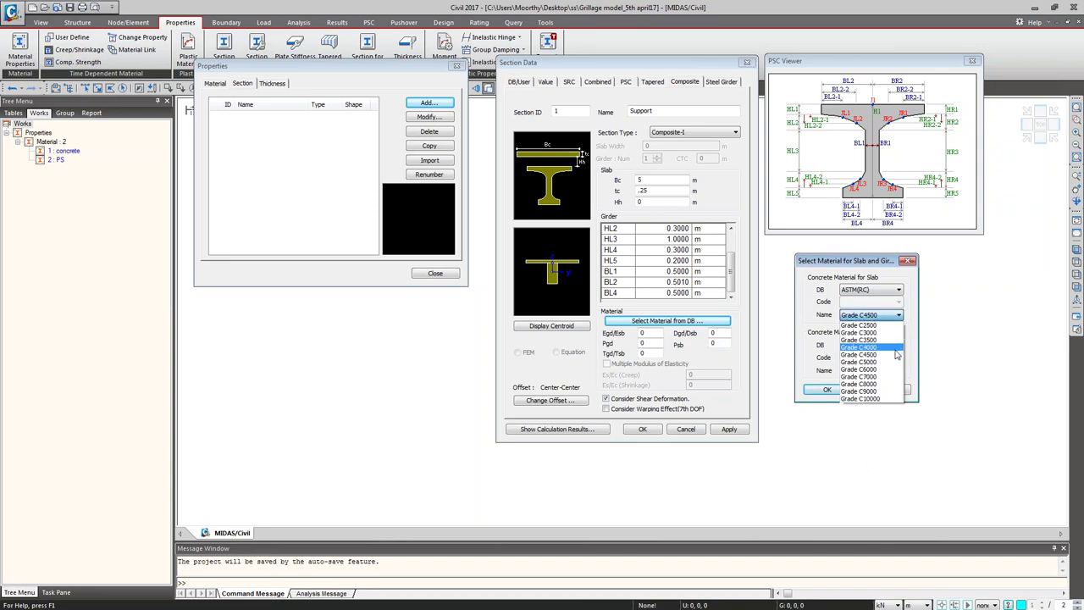
pyautogui.press('Up')
pyautogui.press('Return')
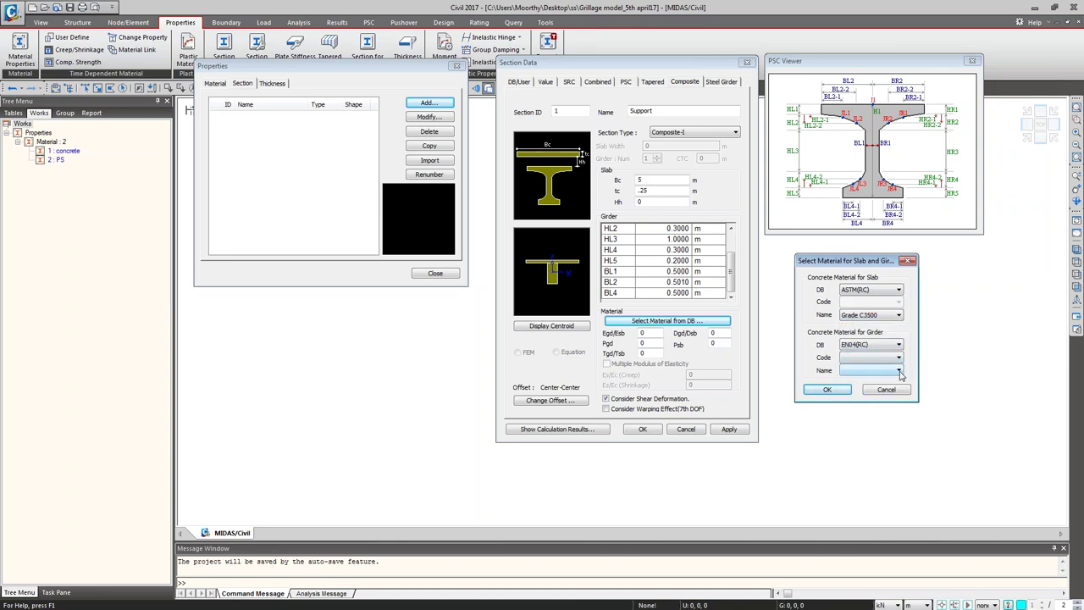
# Step: Set the girder concrete to ASTM(RC) Grade C4500 and confirm both materials
pyautogui.click(900, 373)
pyautogui.click(897, 345)
pyautogui.click(897, 345)
pyautogui.click(859, 354)
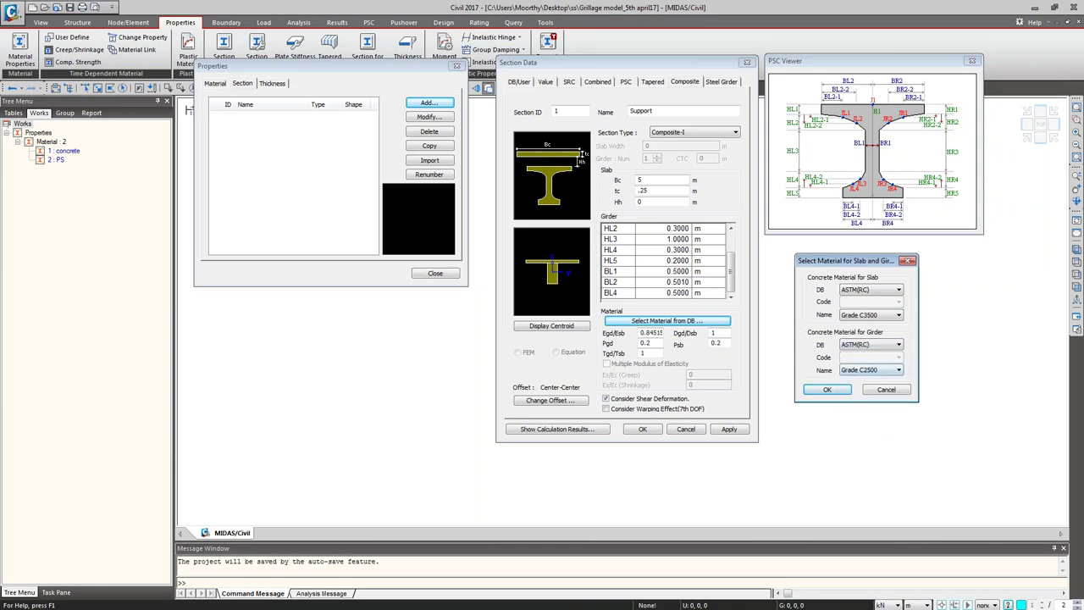
pyautogui.click(898, 370)
pyautogui.click(889, 409)
pyautogui.click(835, 390)
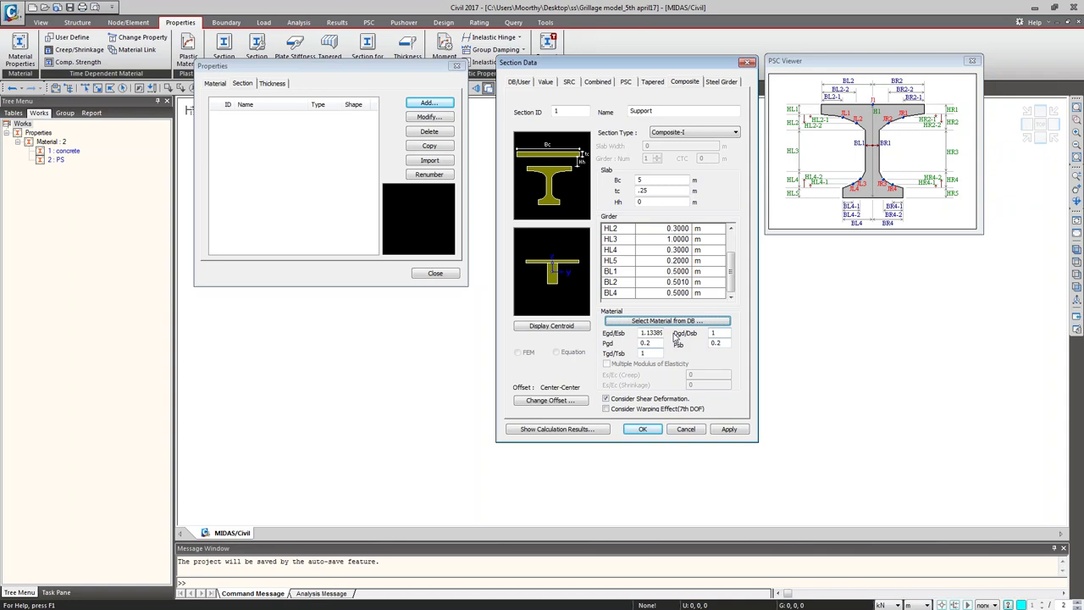
# Step: Change the section offset to Center-Top
pyautogui.click(554, 401)
pyautogui.click(580, 226)
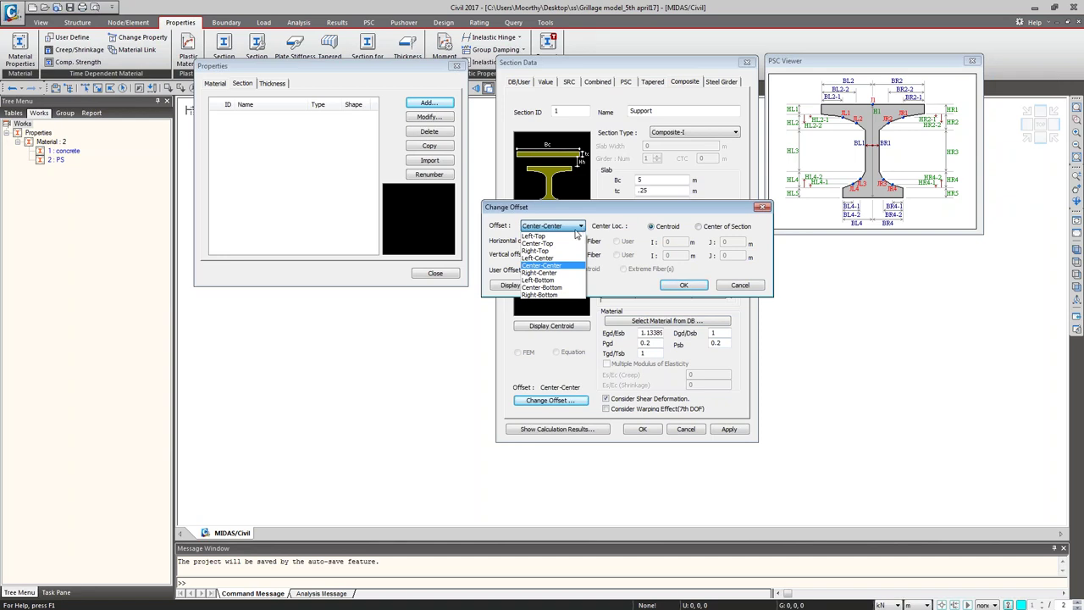
pyautogui.click(564, 243)
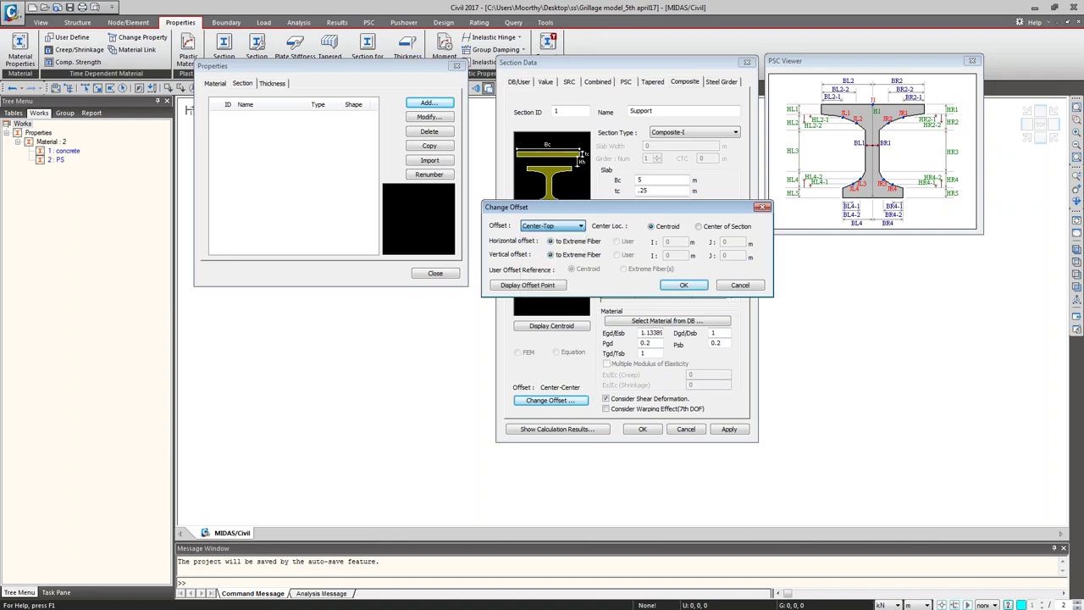
pyautogui.click(679, 285)
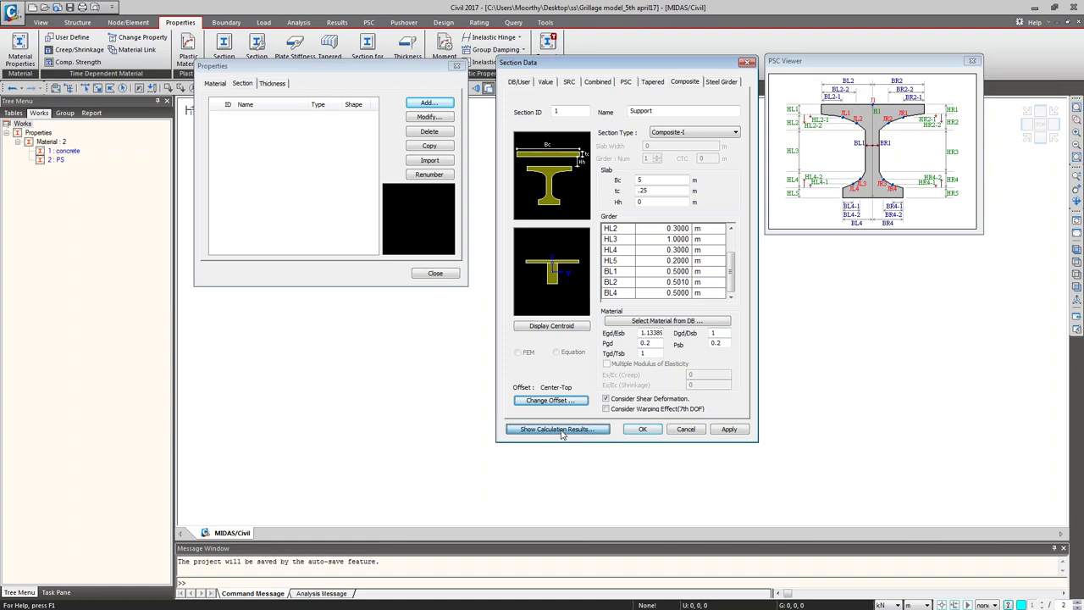
# Step: Review the calculated section properties table beside the section data, then close it
pyautogui.click(563, 430)
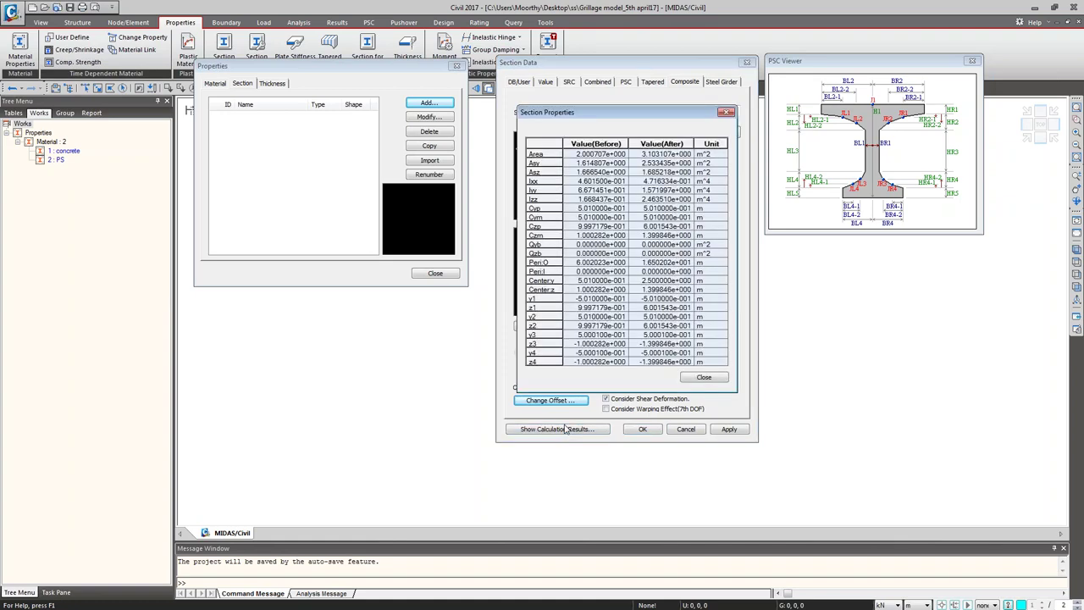
pyautogui.moveTo(620, 115); pyautogui.dragTo(870, 248)
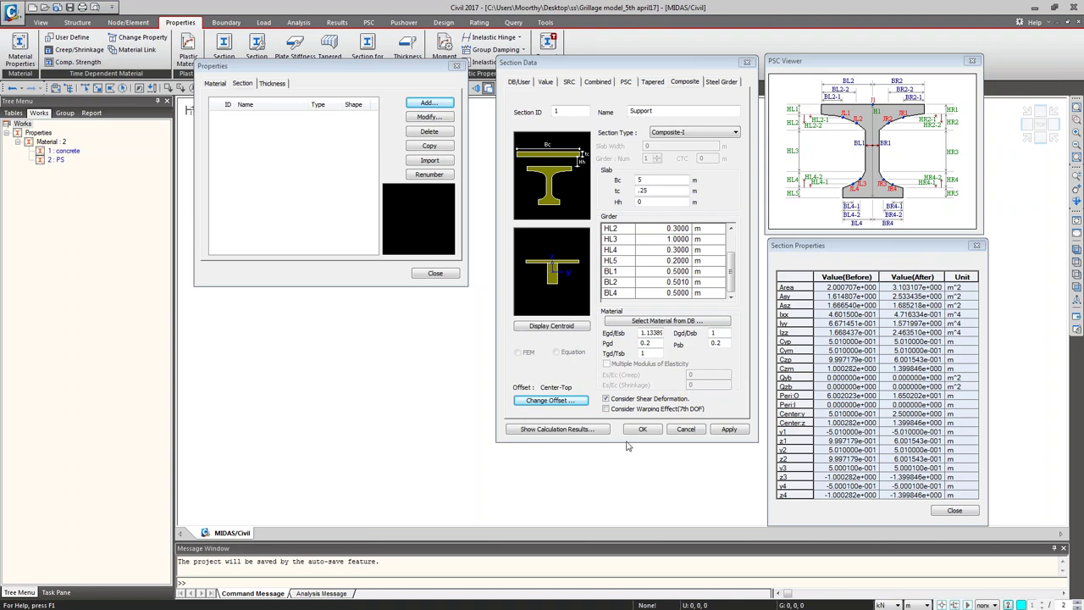
pyautogui.click(948, 510)
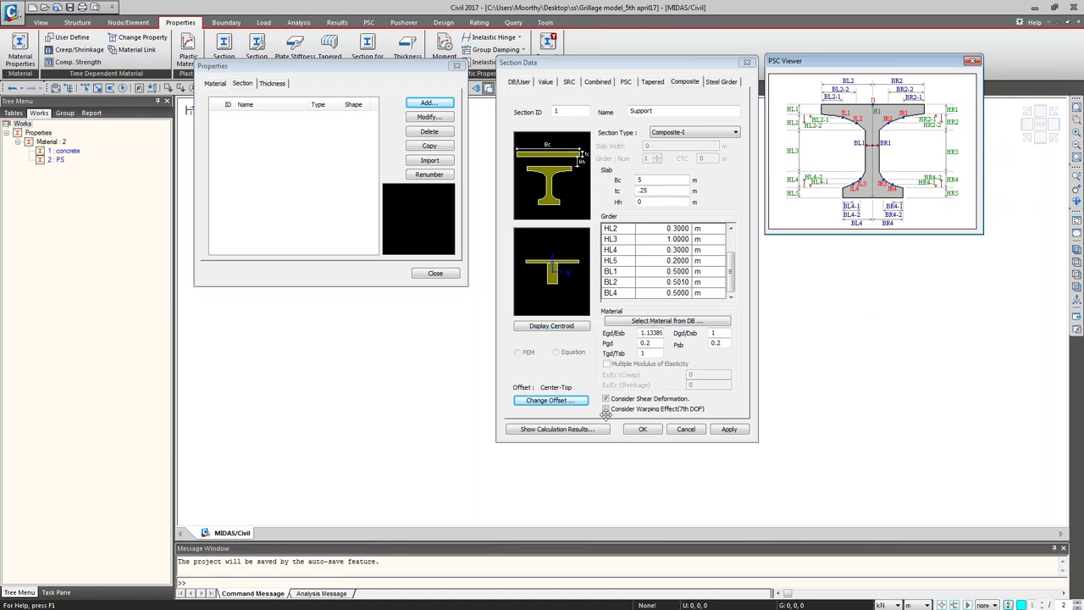
# Step: Add Support to the section list, then create section 'Mid' with BL1 0.15 m
pyautogui.click(728, 431)
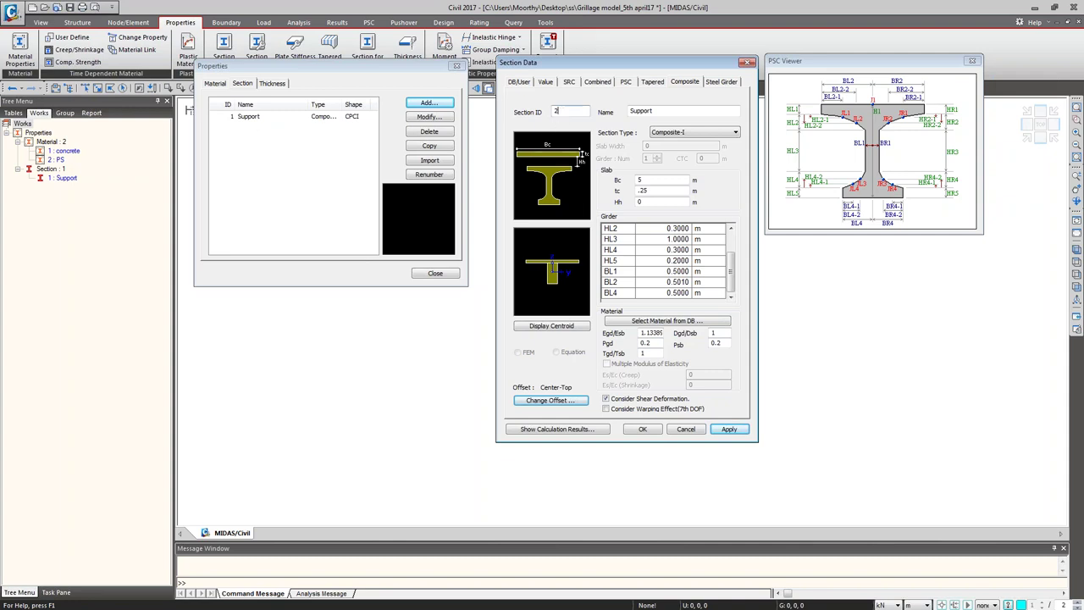
pyautogui.press('Tab')
pyautogui.write('Mid')
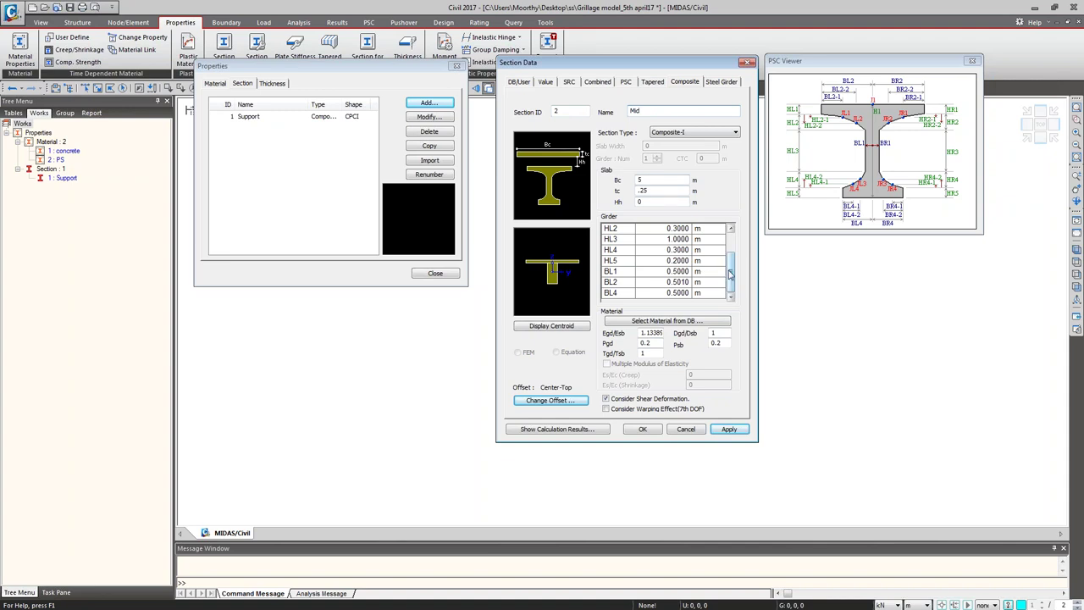
pyautogui.click(662, 272)
pyautogui.write('.15')
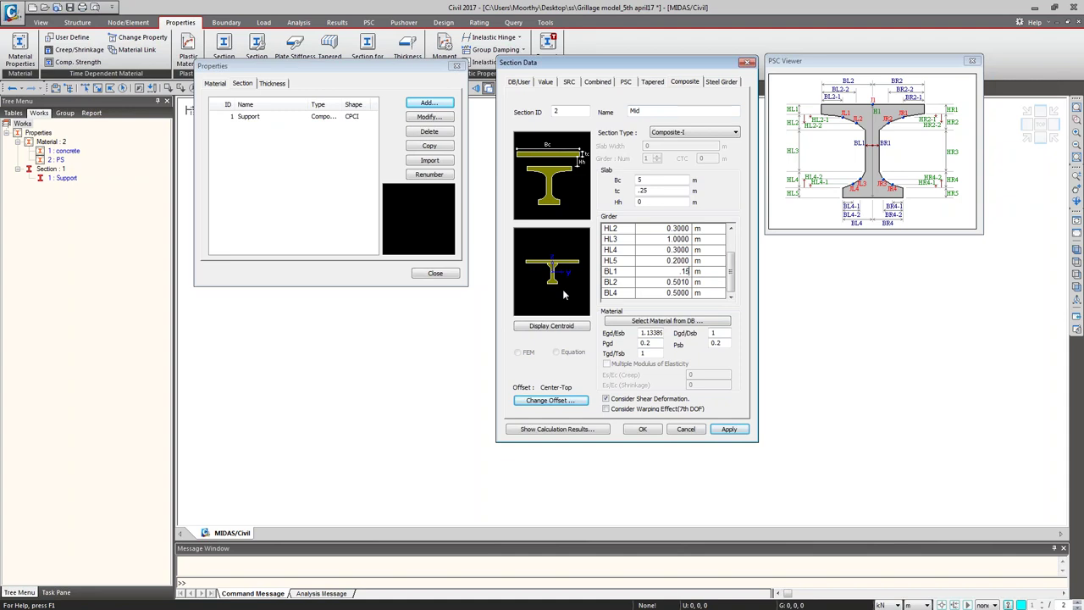
pyautogui.click(729, 429)
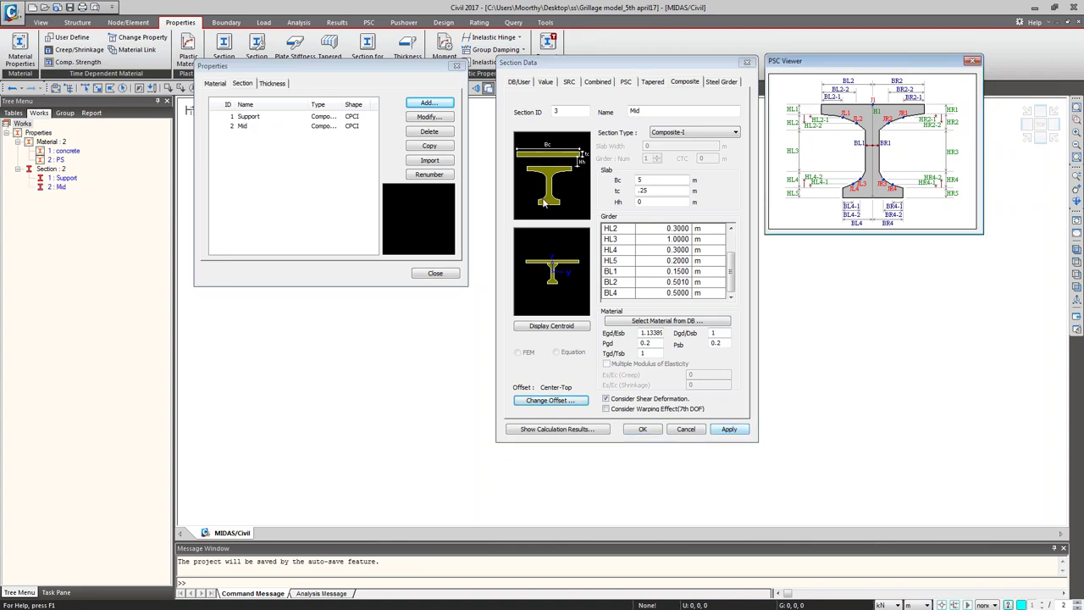
# Step: Start a tapered section with the Composite PSC-I shape, moving the PSC Viewer aside
pyautogui.click(652, 82)
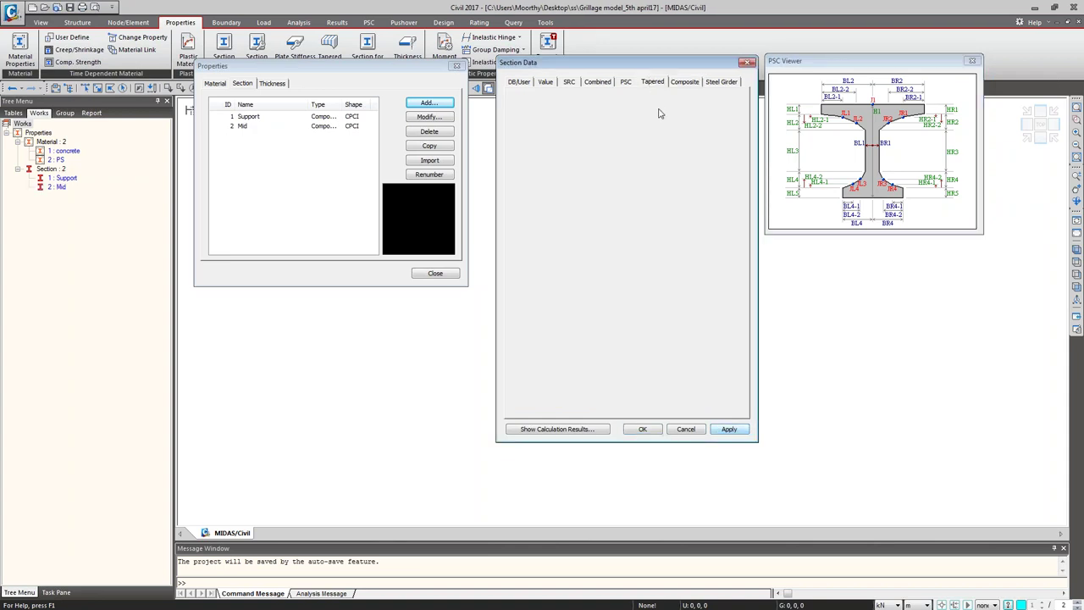
pyautogui.click(660, 112)
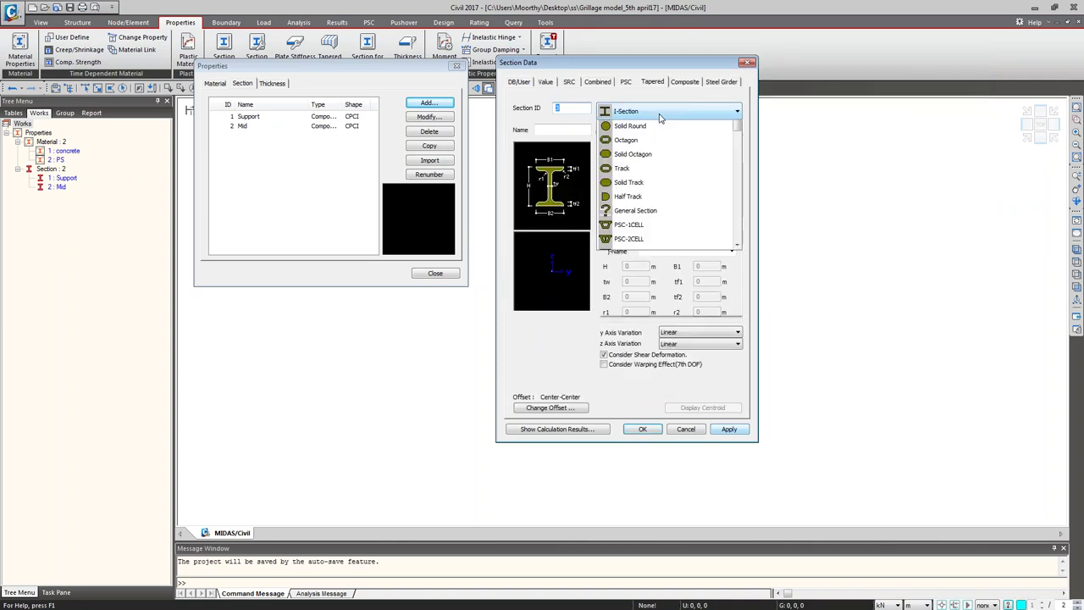
pyautogui.scroll(-7, 665, 273)
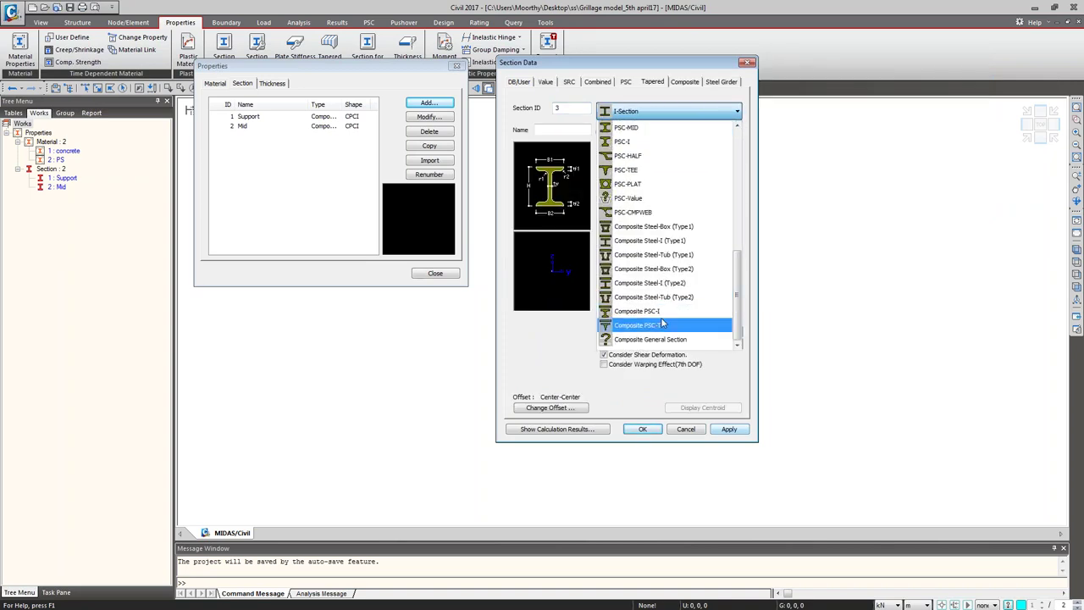
pyautogui.click(667, 313)
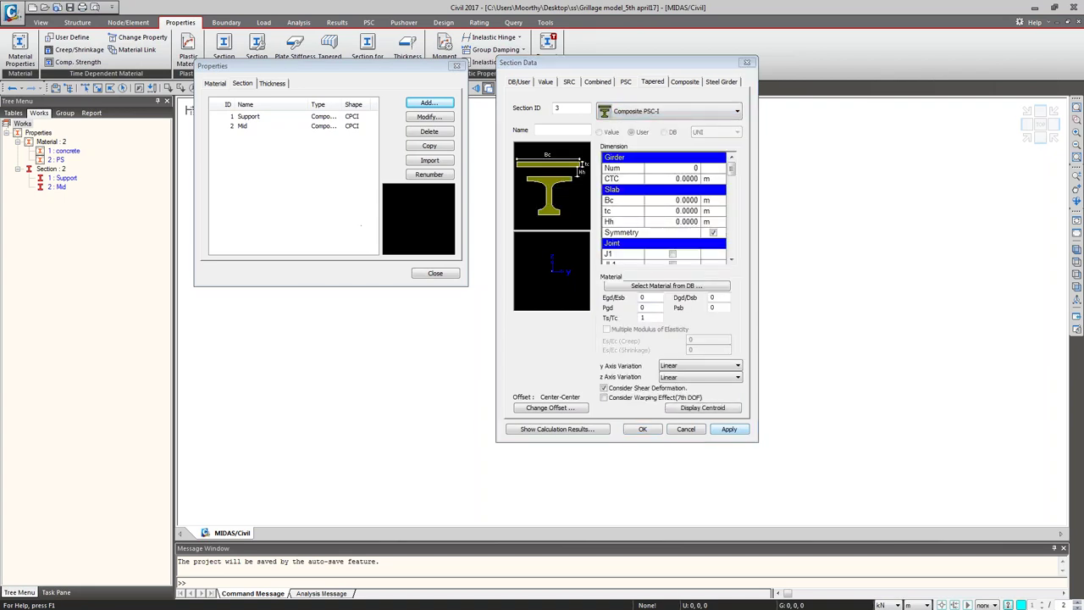
pyautogui.moveTo(611, 85); pyautogui.dragTo(848, 90)
# Step: Enter Num 3 girders at CTC 5 m spacing
pyautogui.click(672, 169)
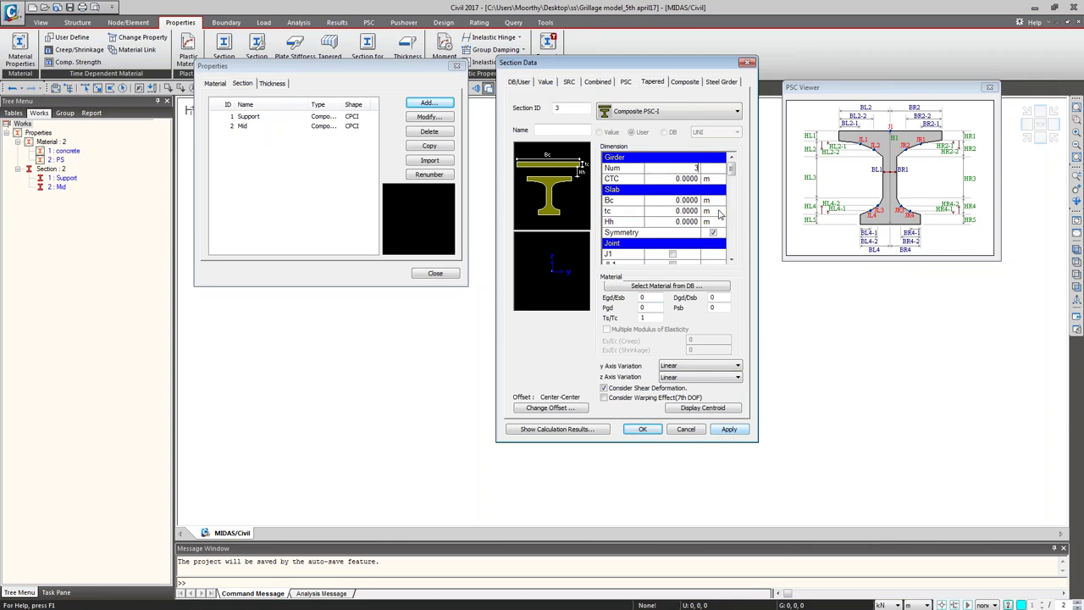
pyautogui.press('Return')
pyautogui.write('5')
pyautogui.press('Return')
pyautogui.press('BackSpace')
pyautogui.write('0.25')
pyautogui.press('Return')
# Step: Correct the slab width Bc to 5 m and set slab thickness tc to 0.25 m
pyautogui.click(682, 202)
pyautogui.press('BackSpace')
pyautogui.write('5')
pyautogui.press('Return')
pyautogui.write('0.25')
pyautogui.press('Return')
pyautogui.click(731, 260)
pyautogui.click(732, 260)
pyautogui.click(731, 260)
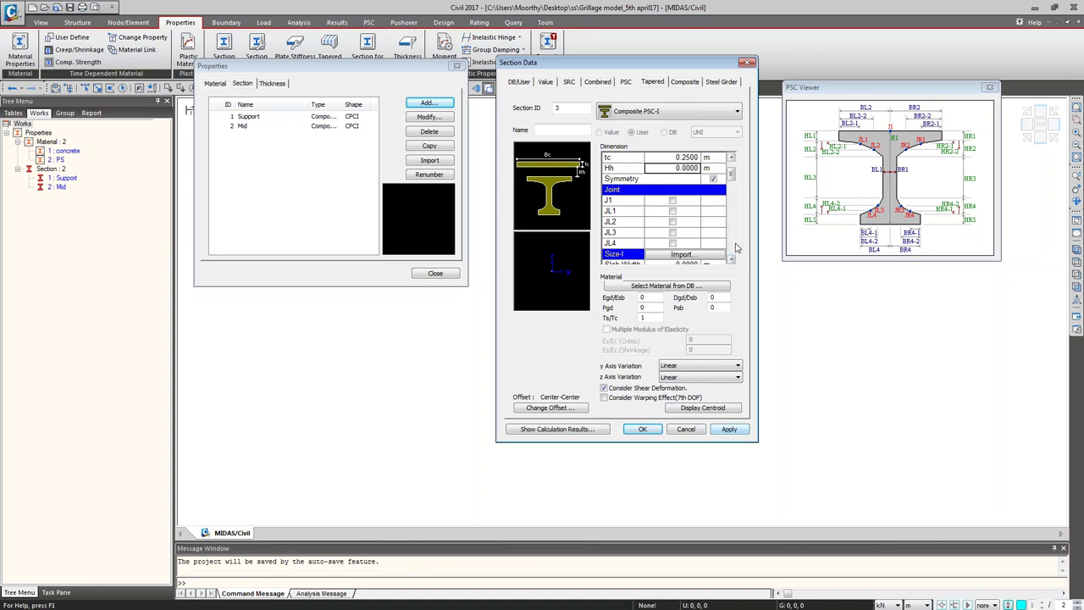
pyautogui.click(731, 260)
pyautogui.click(731, 260)
pyautogui.click(731, 260)
pyautogui.click(731, 260)
pyautogui.click(731, 260)
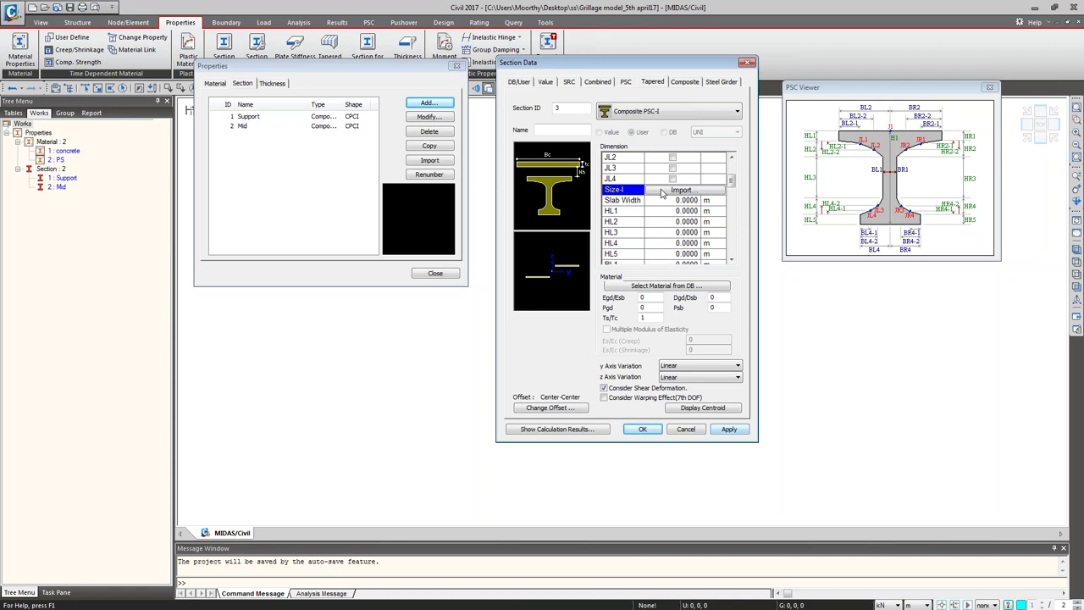
# Step: Import the I-end dimensions from section 1: Support
pyautogui.click(662, 193)
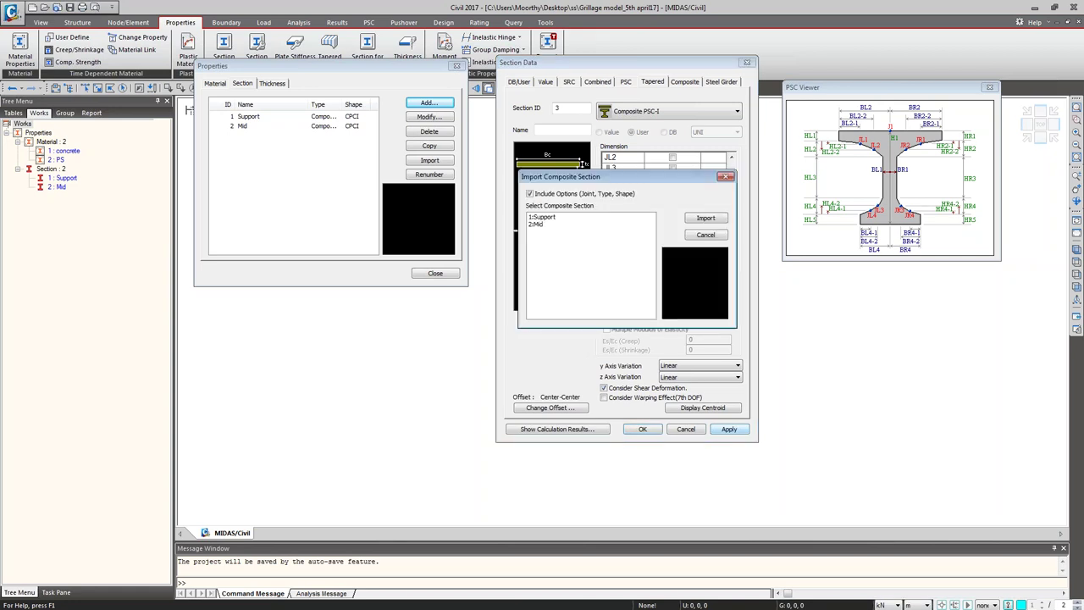
pyautogui.click(542, 218)
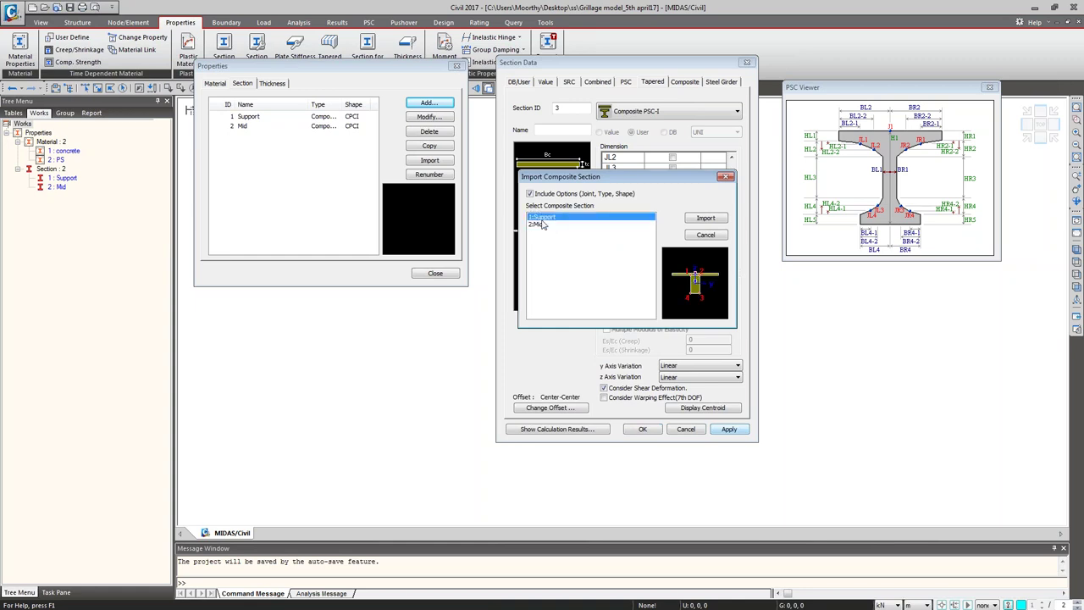
pyautogui.click(705, 218)
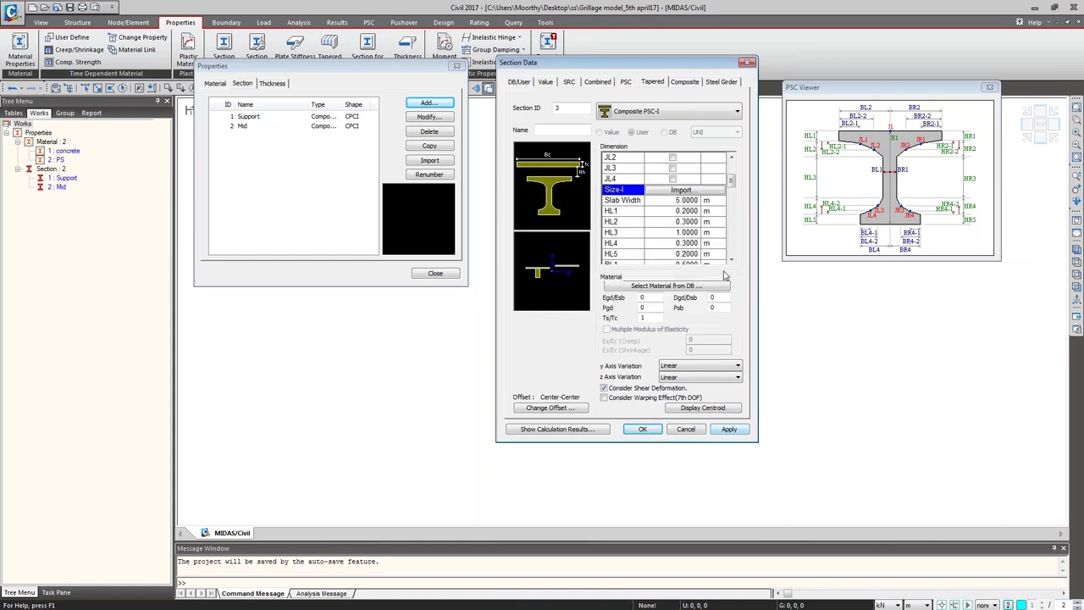
pyautogui.click(731, 259)
pyautogui.scroll(-2, 733, 263)
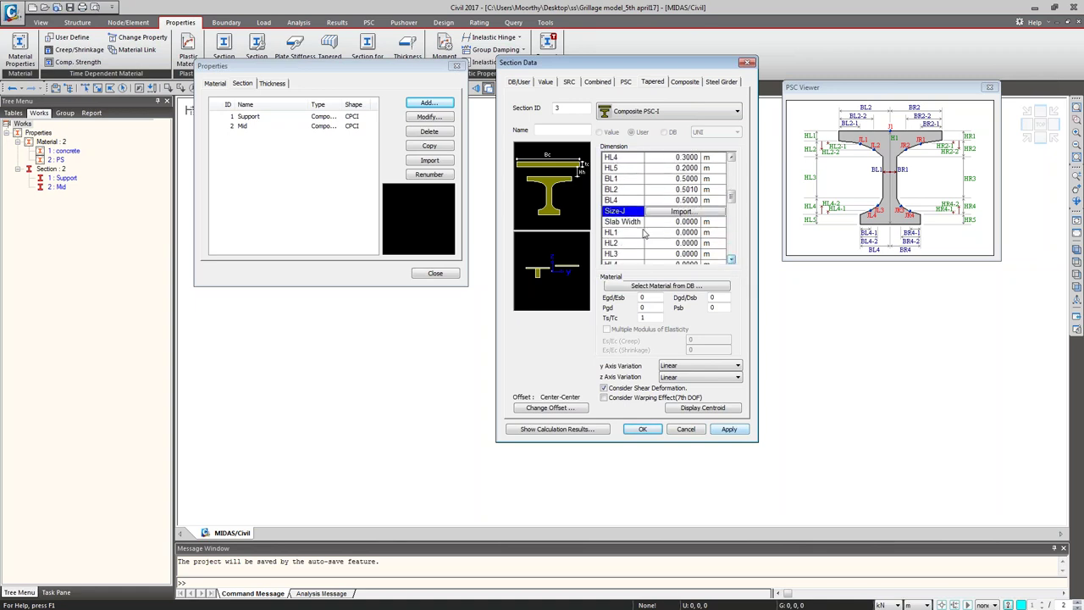
# Step: Import the J-end dimensions from section 2: Mid, then bring up slab and girder material selection
pyautogui.click(652, 211)
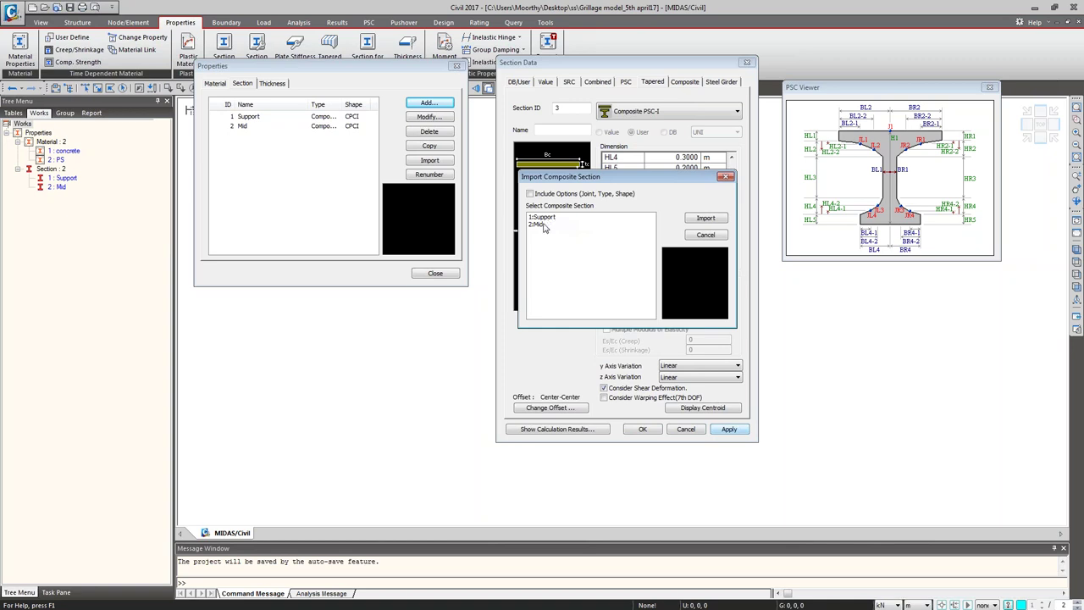
pyautogui.click(546, 223)
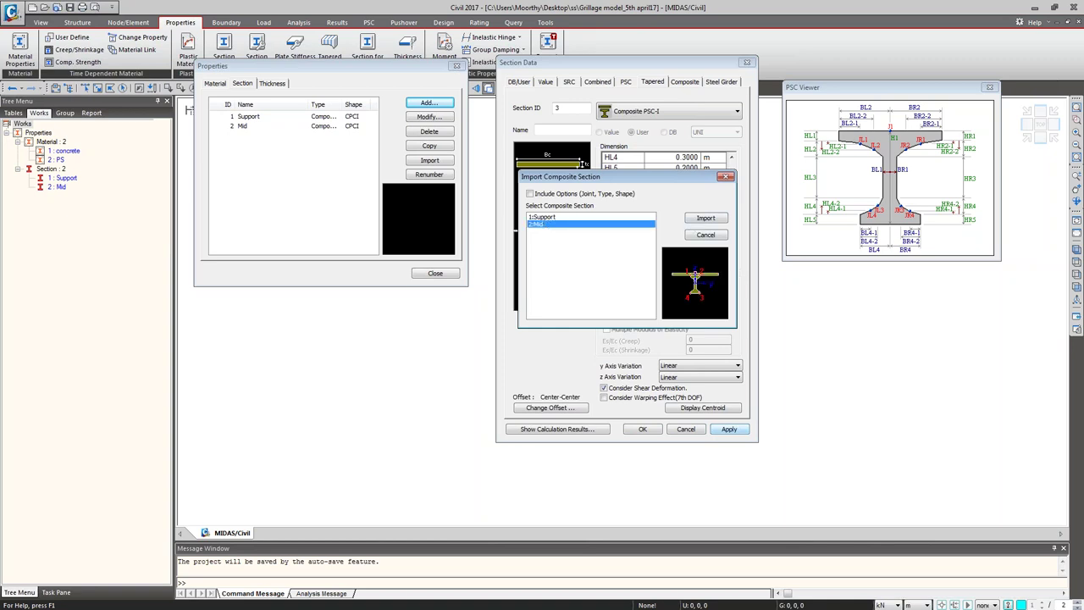
pyautogui.click(702, 220)
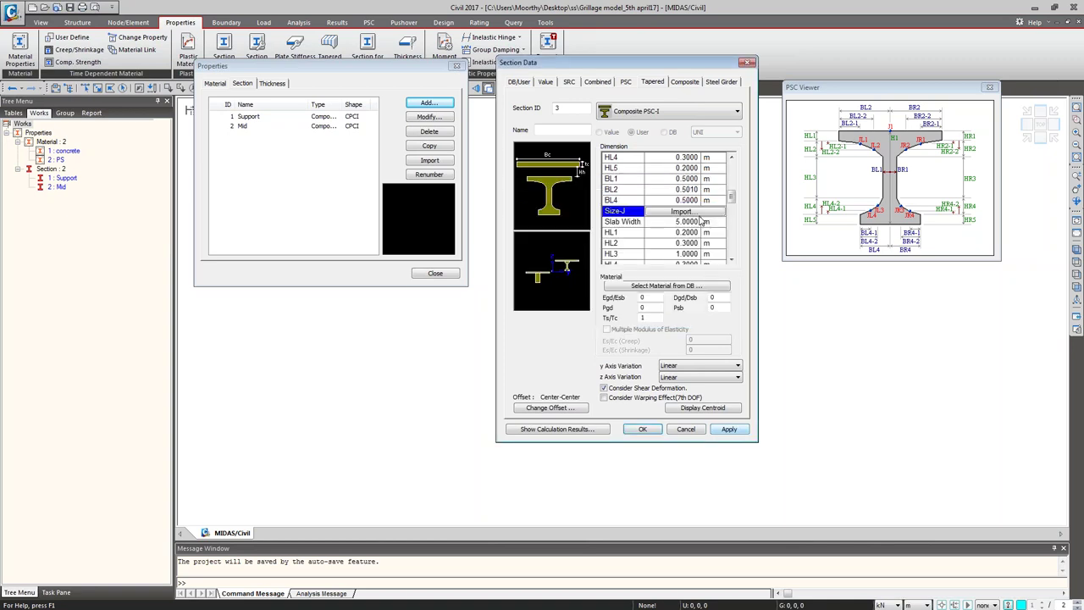
pyautogui.click(666, 288)
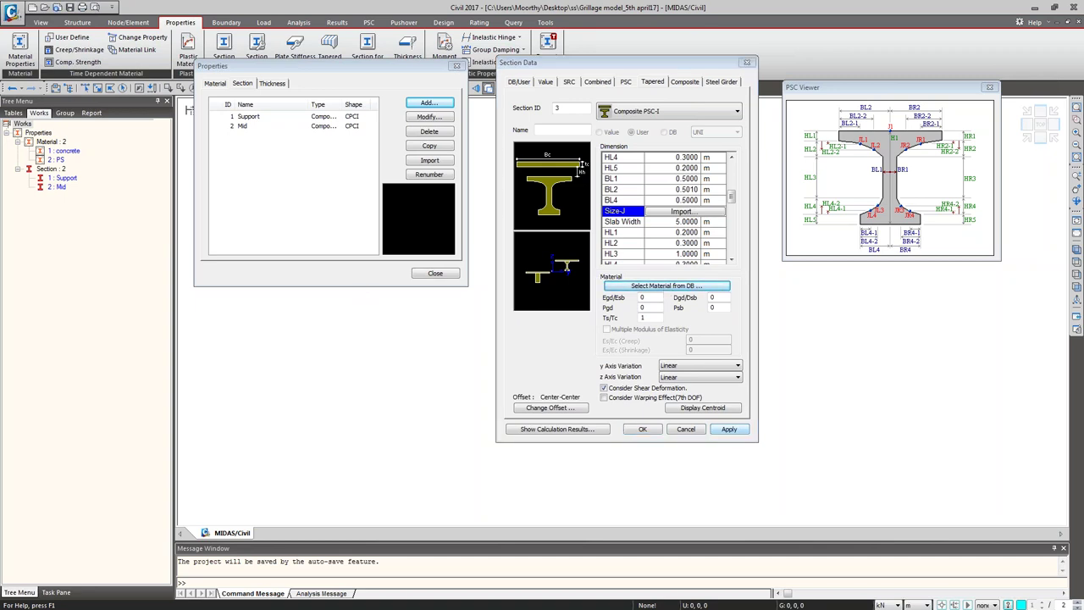
pyautogui.moveTo(161, 269); pyautogui.dragTo(804, 310)
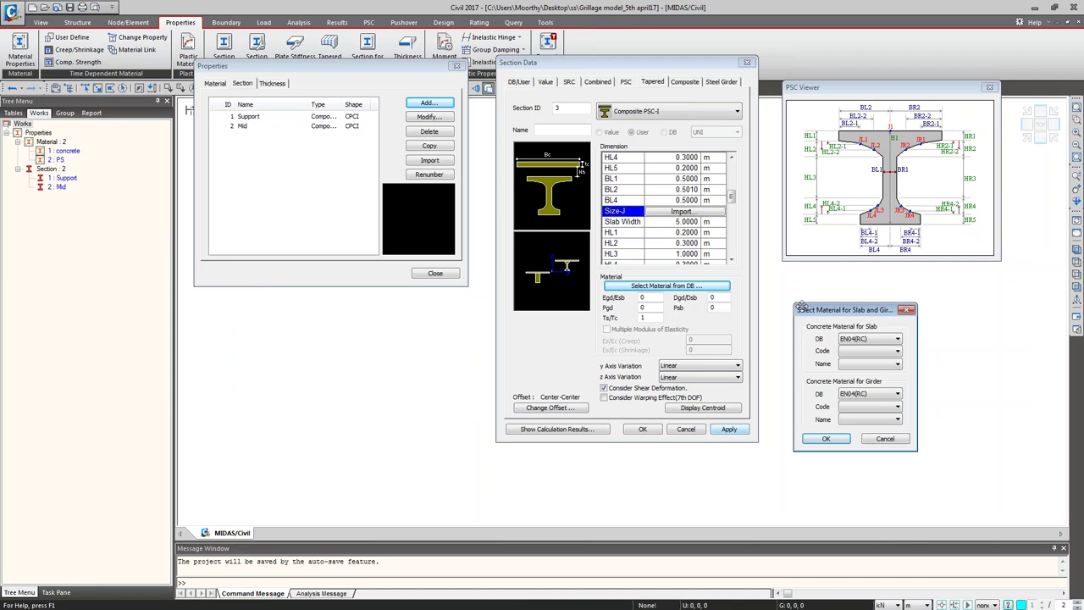
# Step: Set the slab material to ASTM(RC) Grade C3500
pyautogui.click(881, 340)
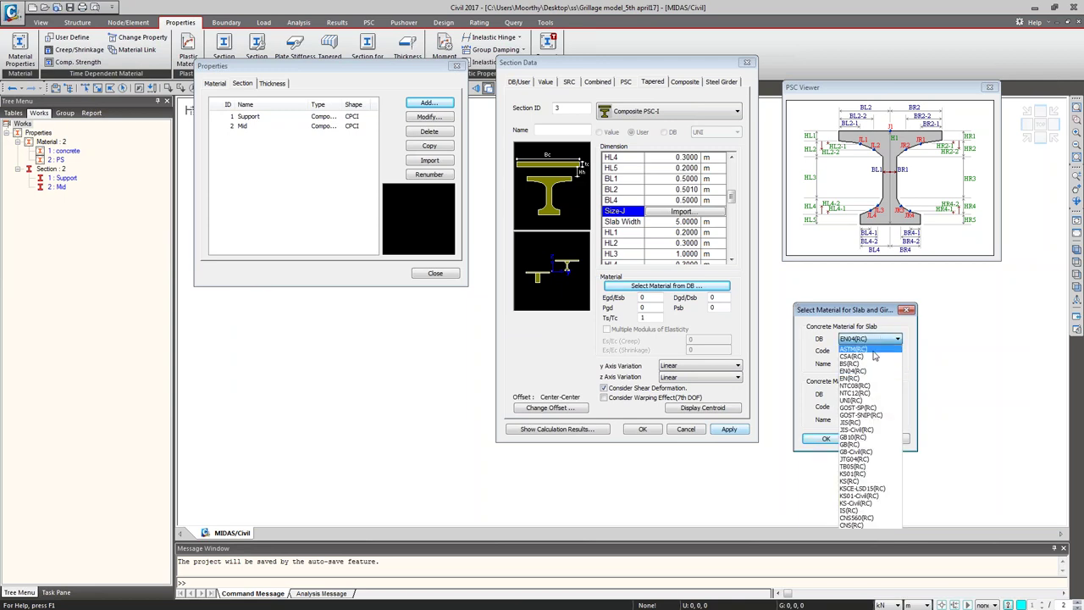
pyautogui.click(874, 350)
pyautogui.click(877, 365)
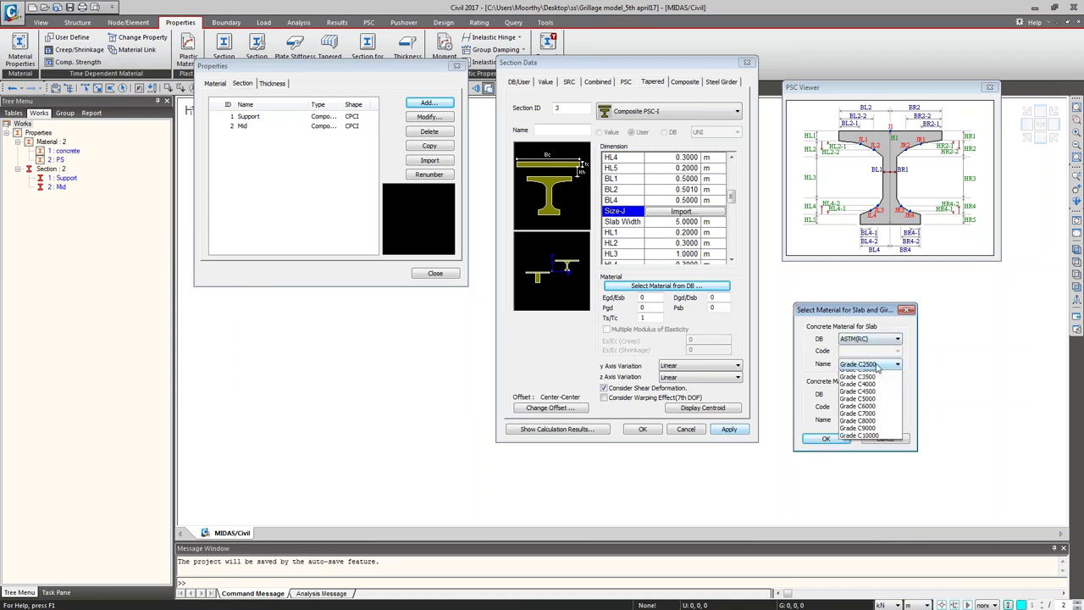
pyautogui.click(872, 376)
# Step: Set the girder material to ASTM(RC) Grade C4500 and confirm both materials
pyautogui.click(885, 394)
pyautogui.click(882, 396)
pyautogui.click(882, 396)
pyautogui.click(866, 410)
pyautogui.click(880, 393)
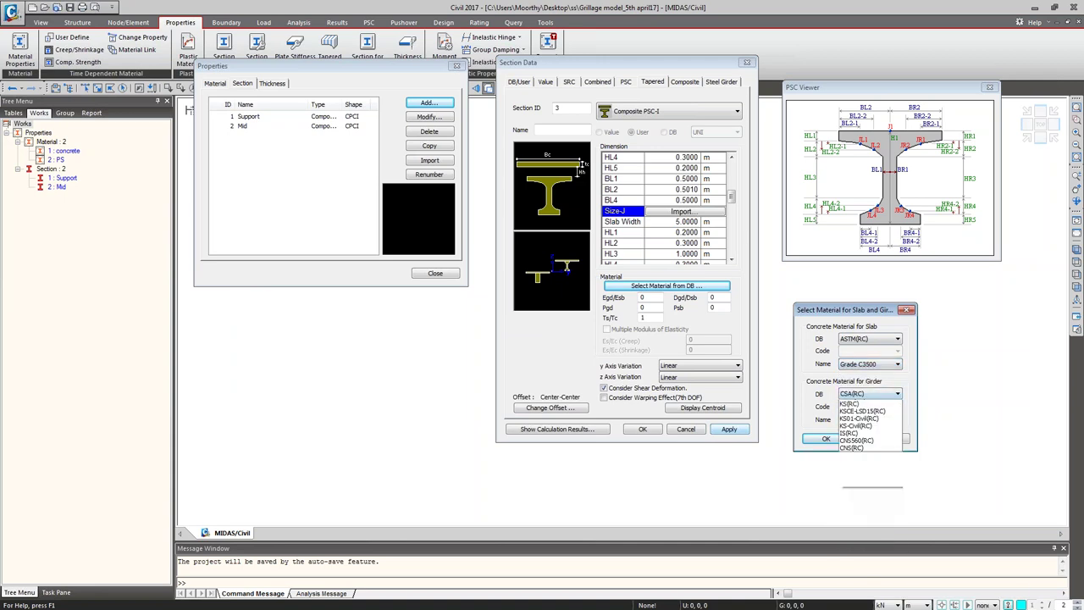
pyautogui.click(872, 403)
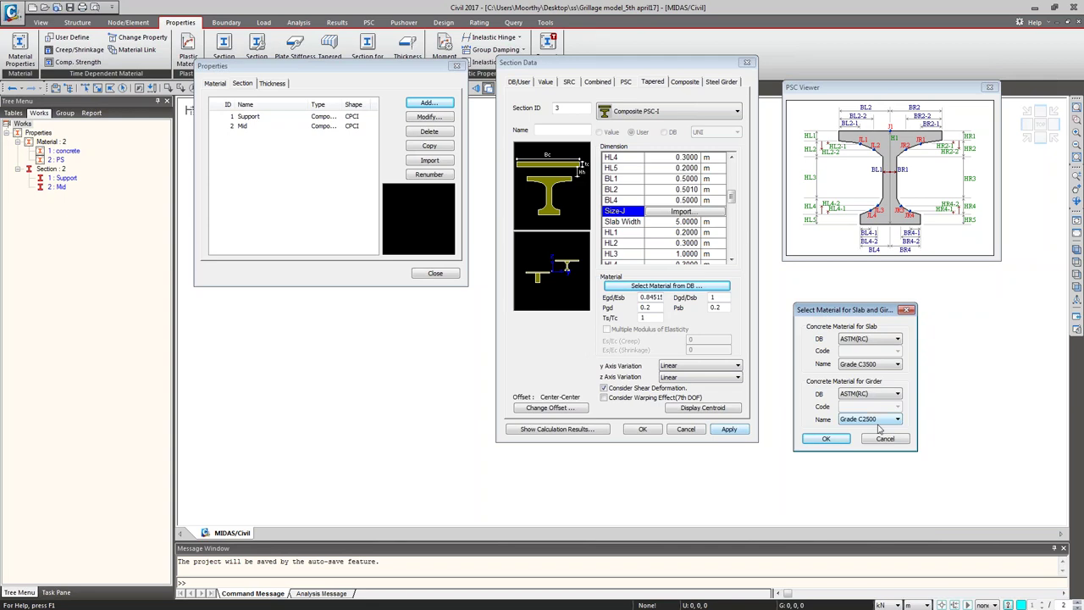
pyautogui.click(880, 422)
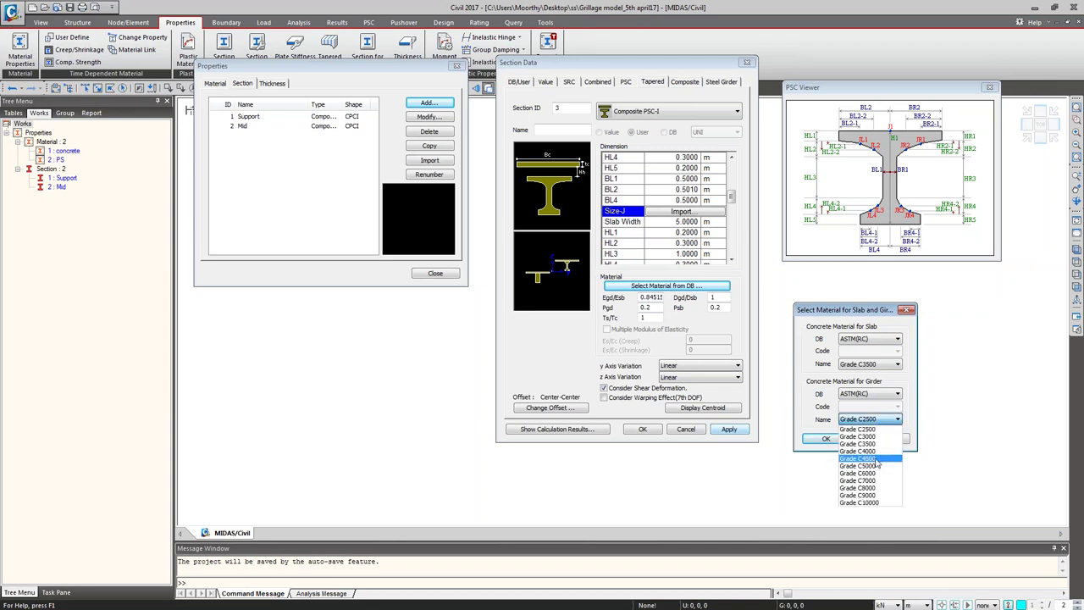
pyautogui.click(874, 458)
pyautogui.click(827, 437)
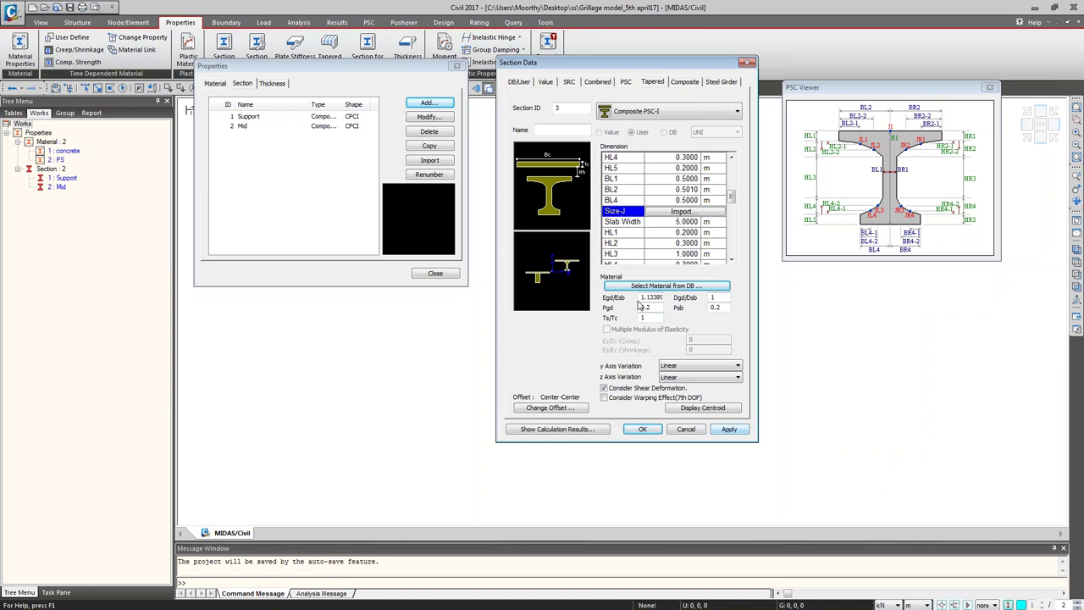
# Step: Set the section offset to Center-Top
pyautogui.click(551, 407)
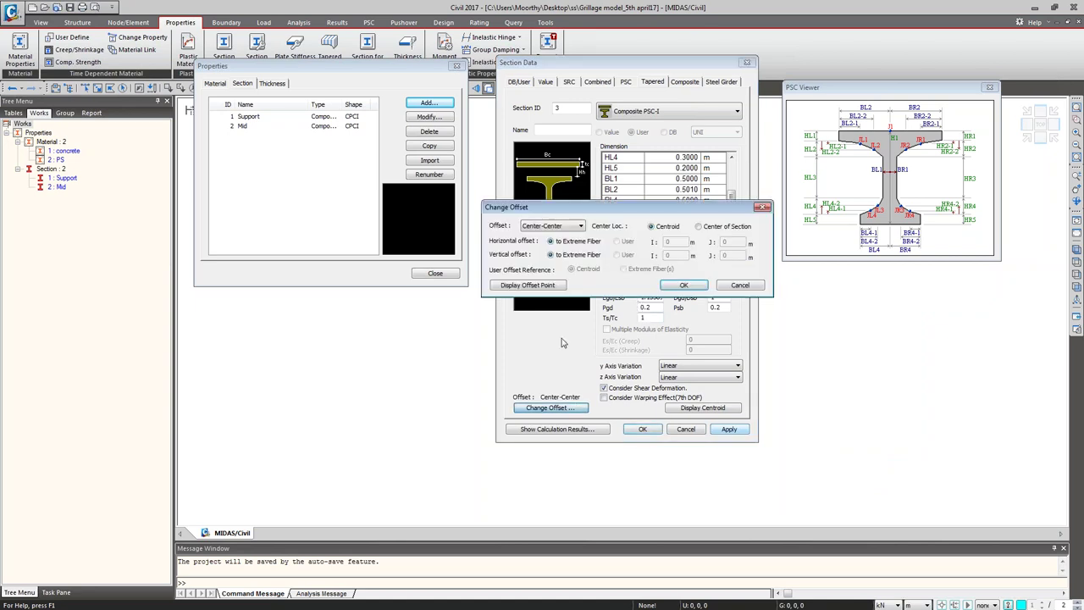
pyautogui.click(579, 225)
pyautogui.click(551, 242)
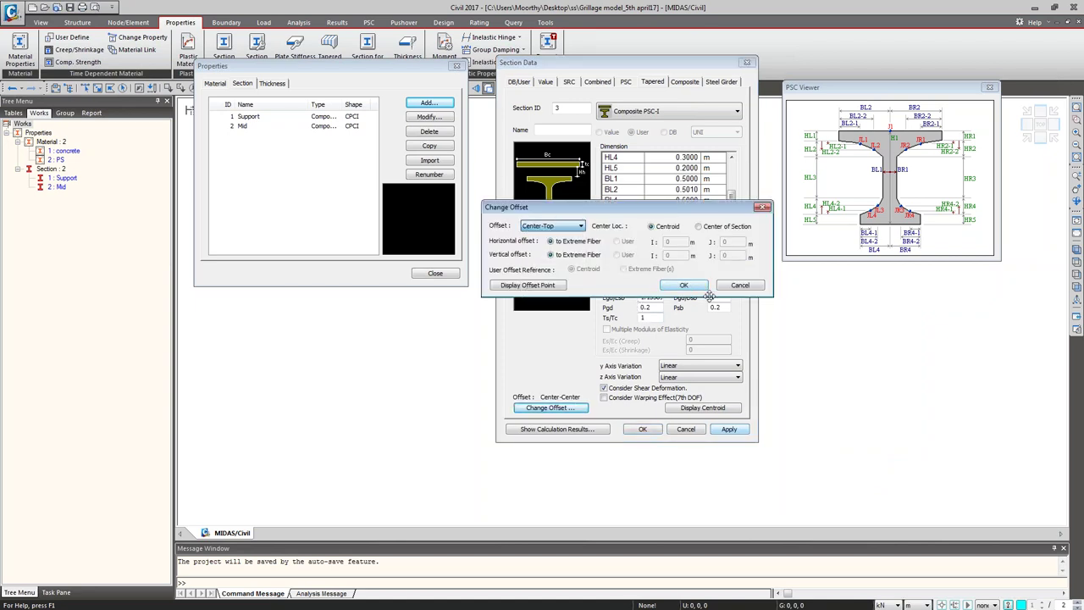
pyautogui.click(682, 285)
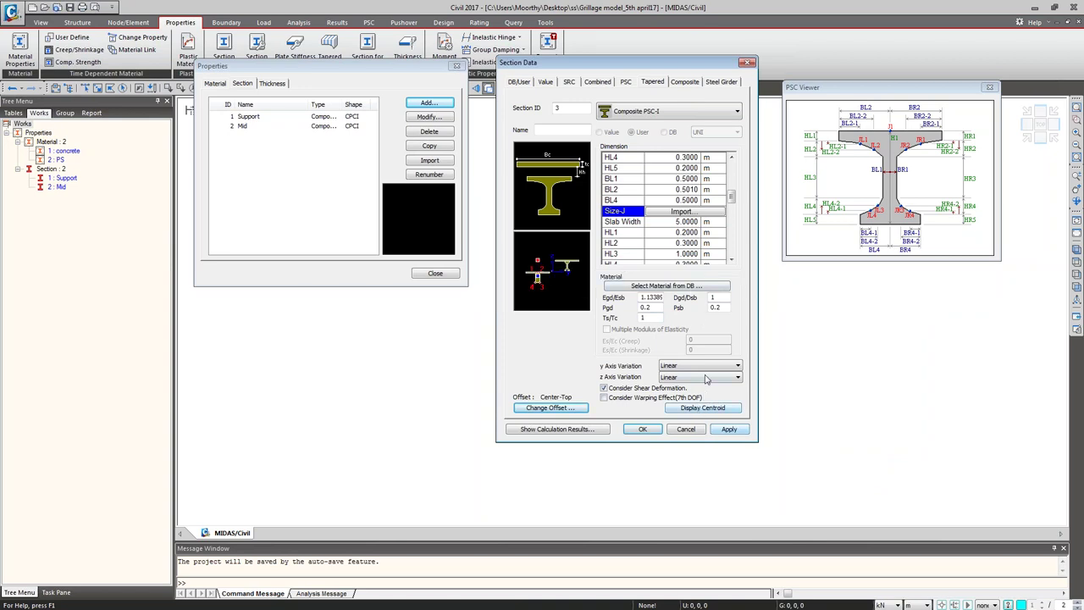
# Step: Keep linear y and z axis variation, name the section Support-mid and add it
pyautogui.click(707, 365)
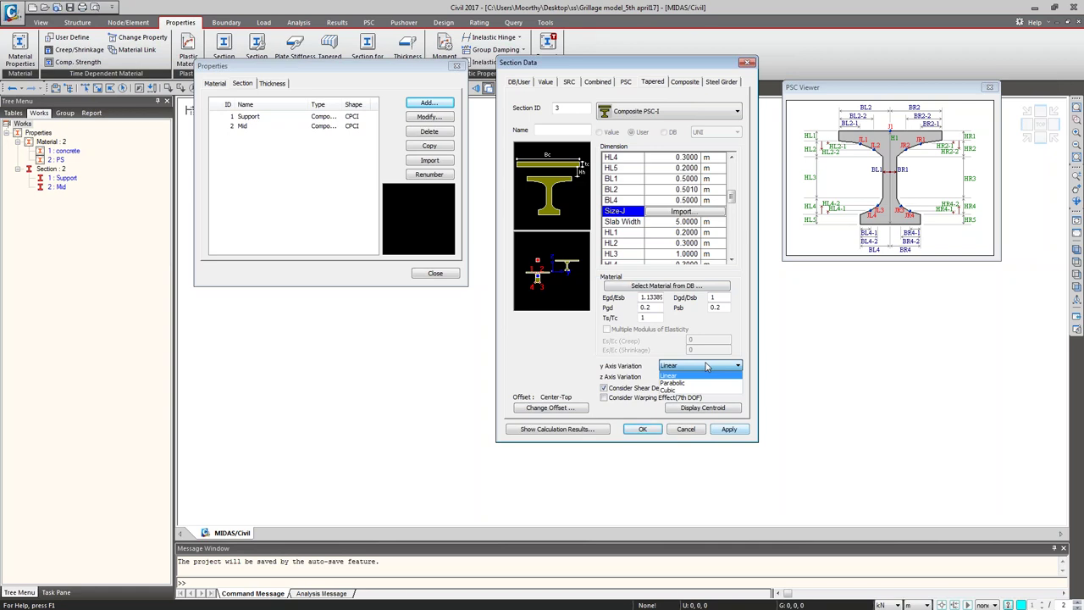
pyautogui.click(707, 374)
pyautogui.click(707, 376)
pyautogui.click(703, 386)
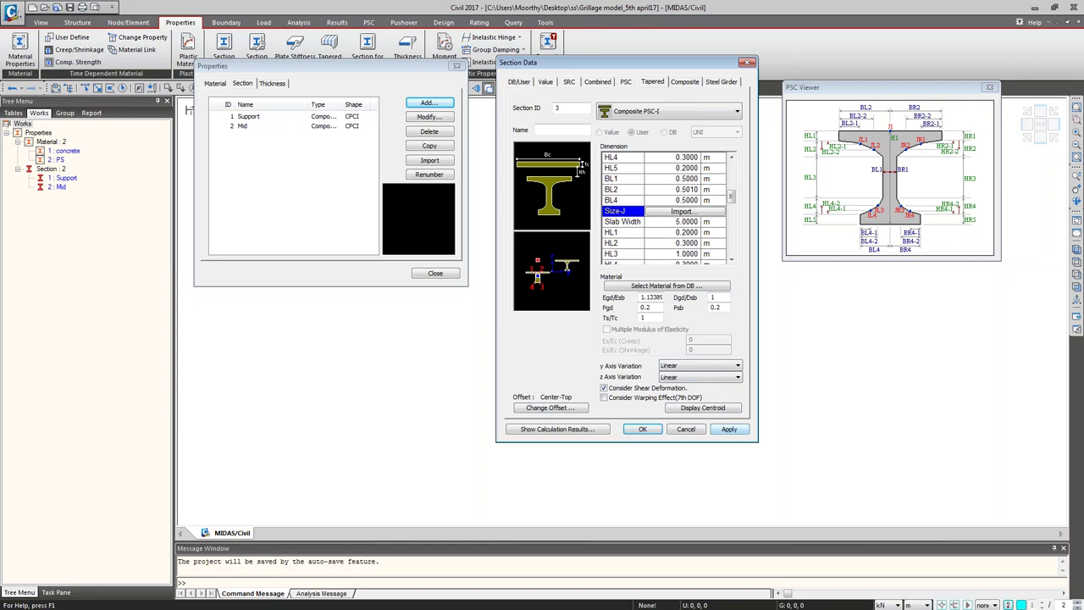
pyautogui.write('support-mid')
pyautogui.click(726, 429)
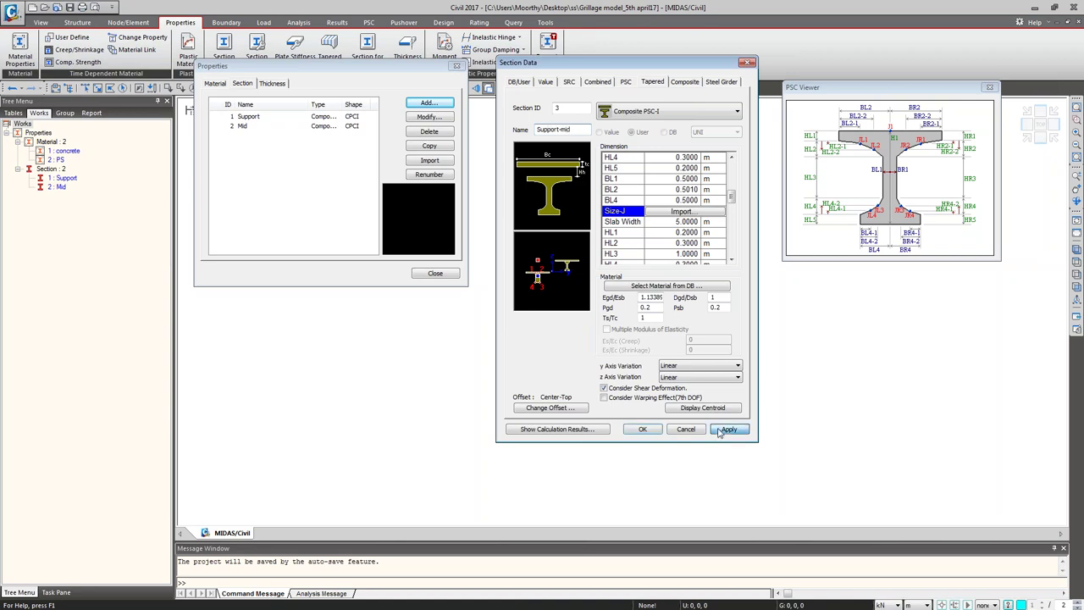
# Step: Rename the section to Mid-support and import its I-end dimensions from Mid
pyautogui.moveTo(538, 129); pyautogui.dragTo(575, 128)
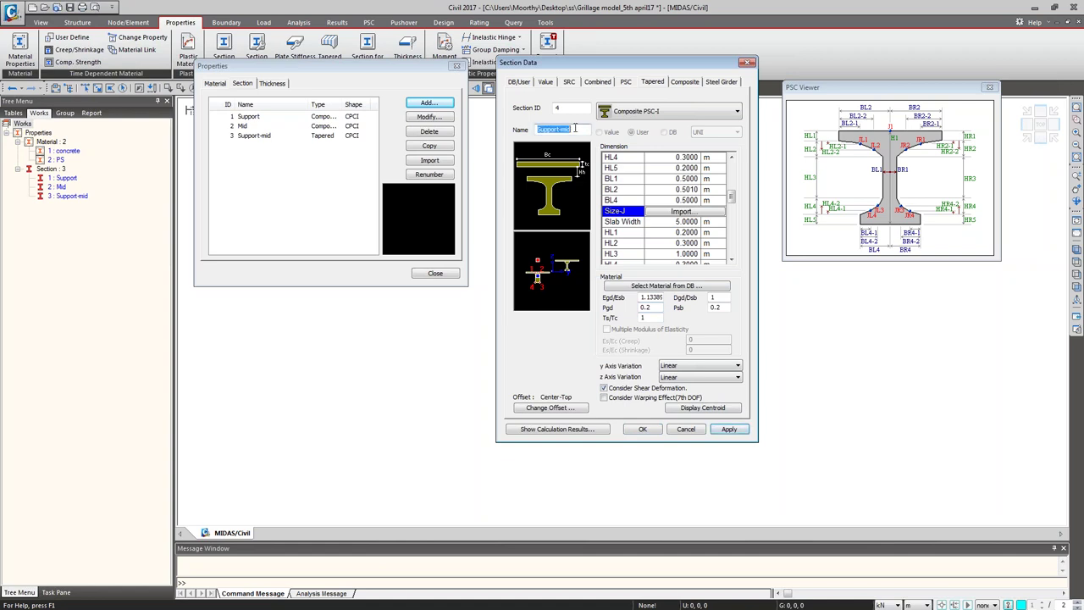
pyautogui.write('Mid-support')
pyautogui.scroll(1, 732, 195)
pyautogui.scroll(2, 731, 195)
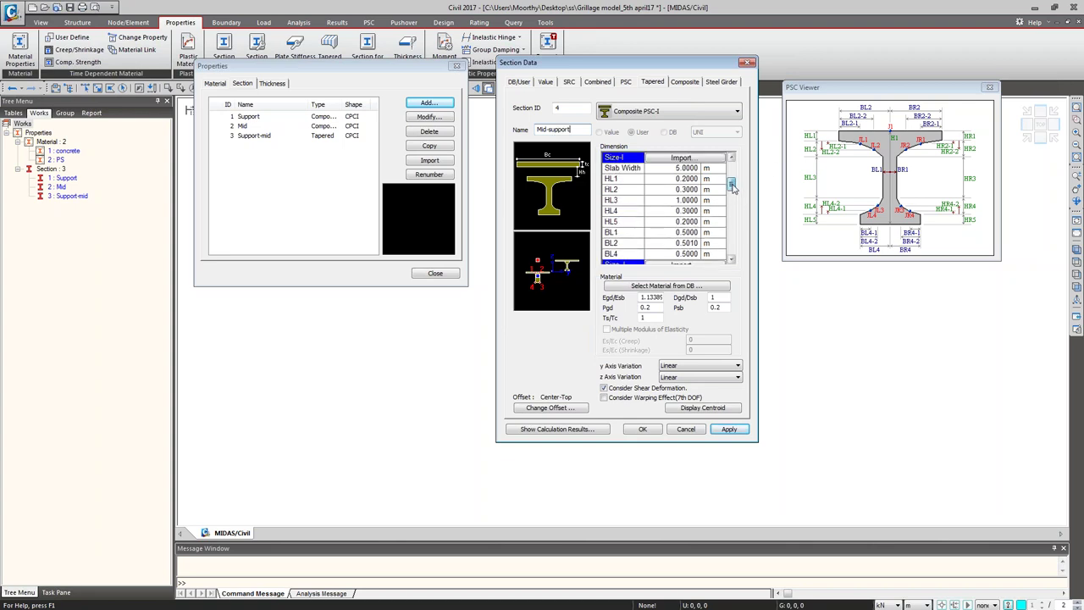
pyautogui.click(674, 159)
pyautogui.click(542, 224)
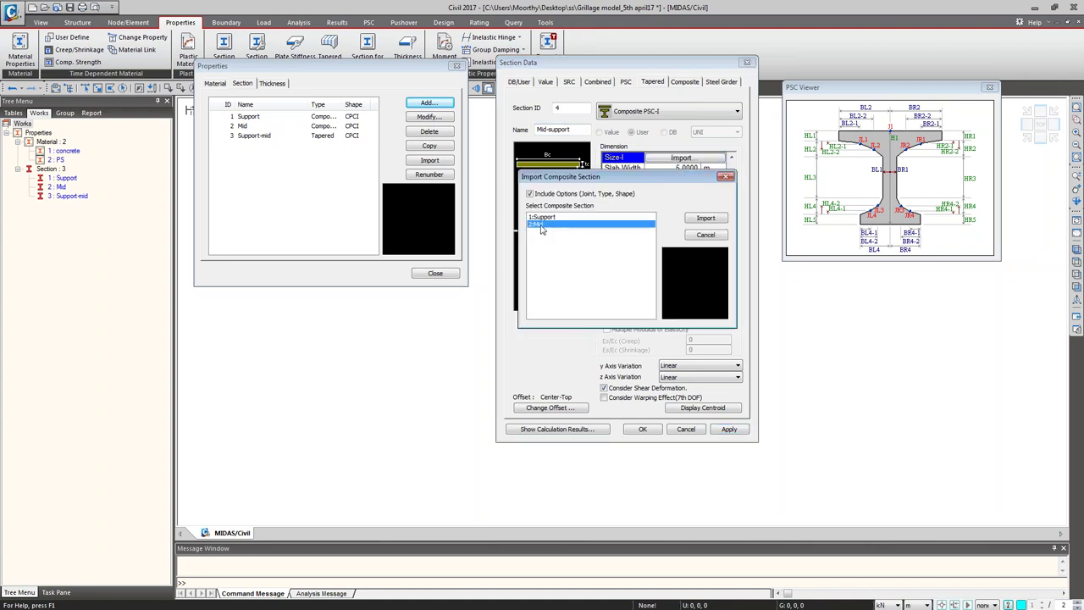
pyautogui.click(703, 220)
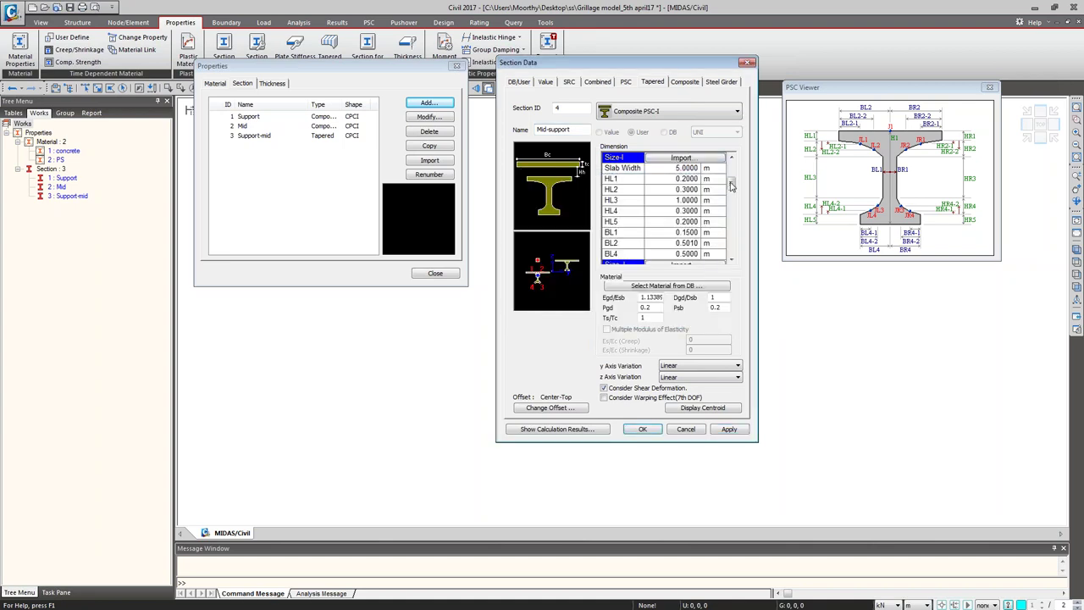
# Step: Import the J-end dimensions from Support and add the Mid-support section
pyautogui.scroll(-2, 731, 191)
pyautogui.click(700, 206)
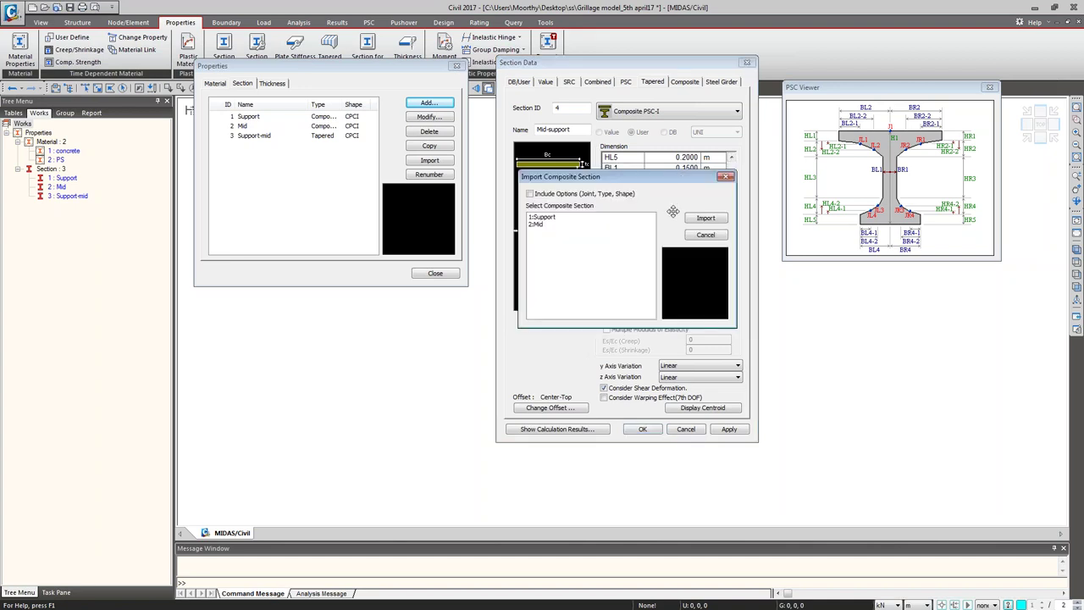
pyautogui.click(559, 217)
pyautogui.click(716, 220)
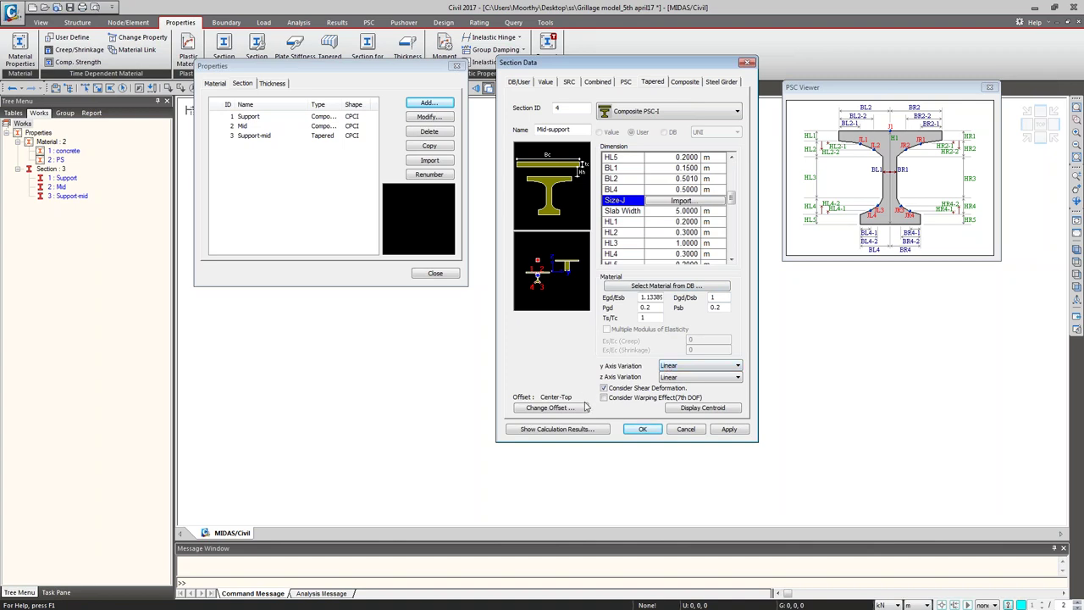
pyautogui.click(726, 431)
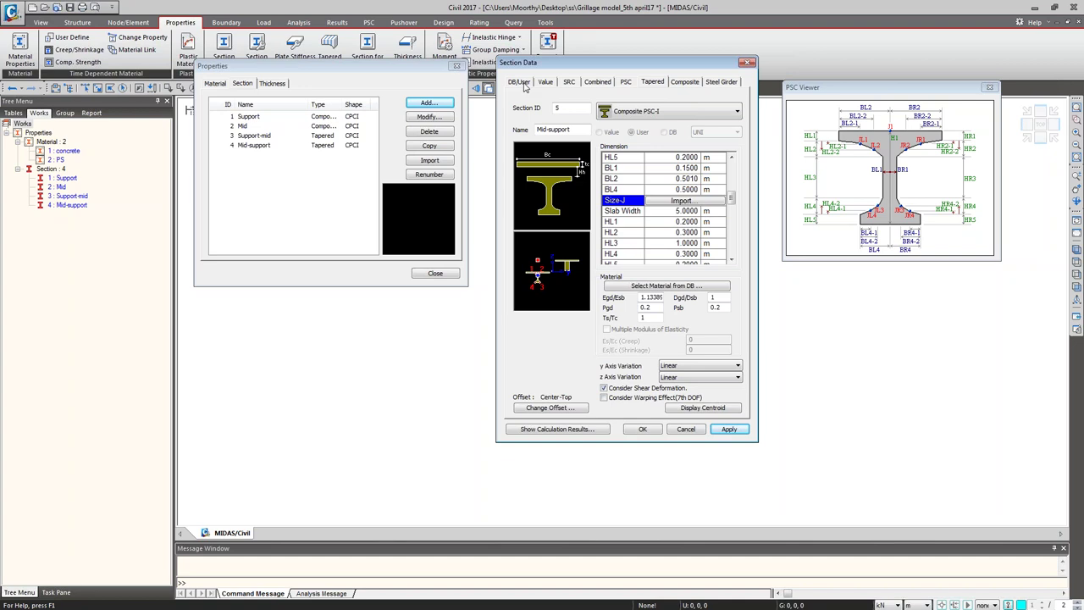
# Step: Choose a Solid Rectangle section on the DB/User tab and name it 'Cross beam'
pyautogui.click(520, 81)
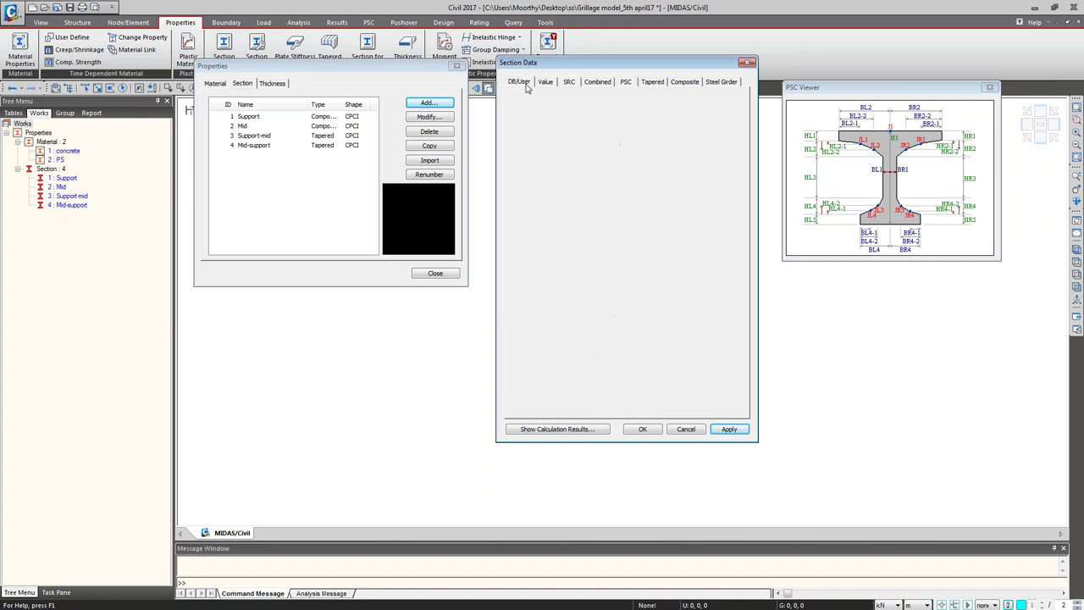
pyautogui.click(665, 115)
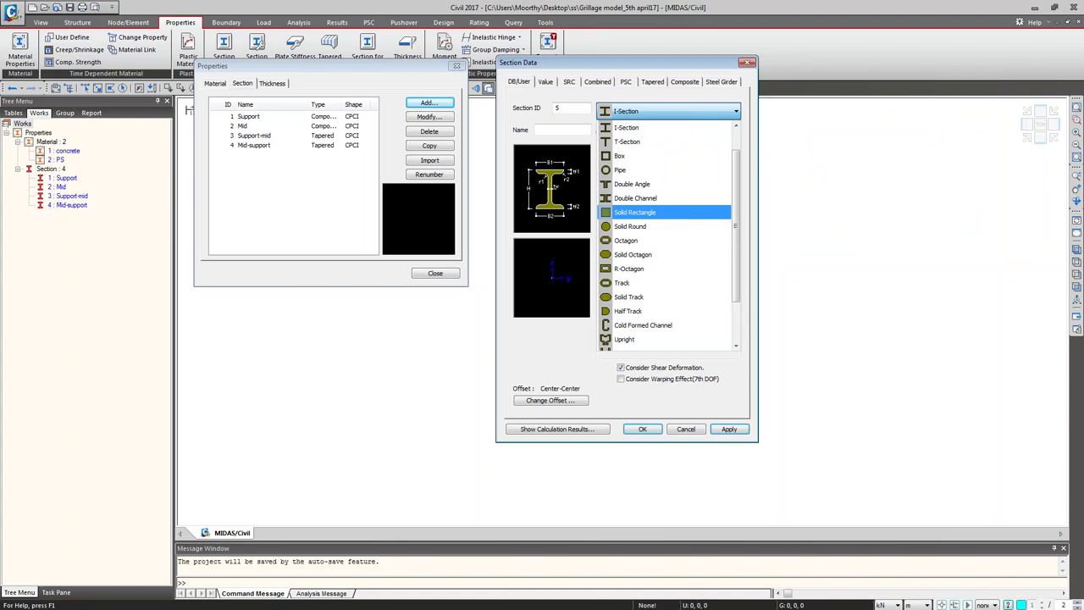
pyautogui.click(665, 212)
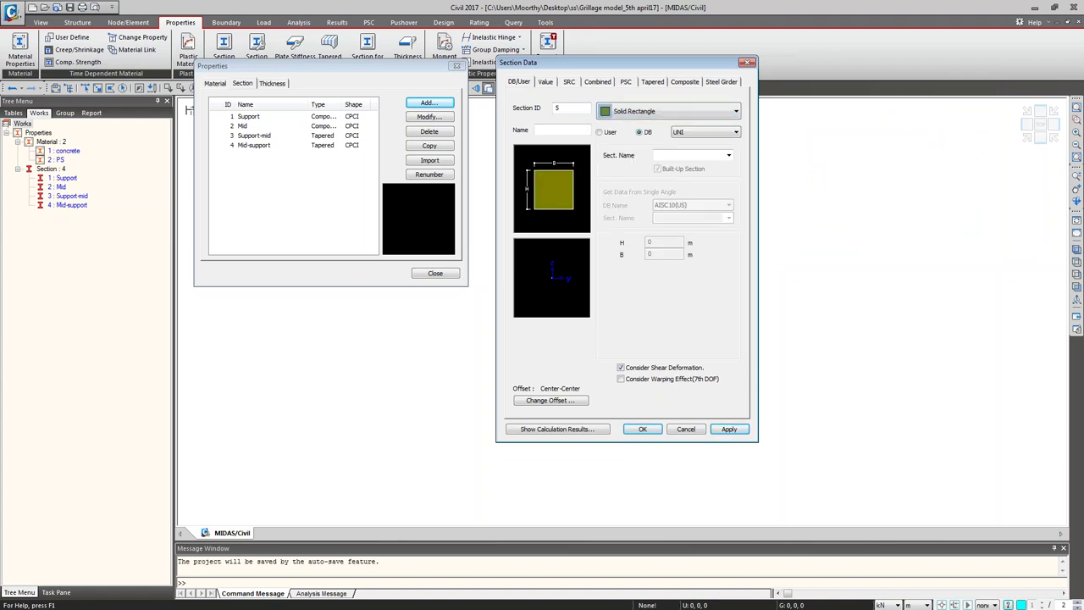
pyautogui.write('C')
pyautogui.write('orss beam')
pyautogui.press('Home')
pyautogui.press('Right')
pyautogui.press('Delete')
pyautogui.press('Right')
pyautogui.write('o')
pyautogui.press('End')
# Step: Enter user dimensions H = 1.5 m and B = 0.3 m
pyautogui.click(601, 132)
pyautogui.doubleClick(664, 243)
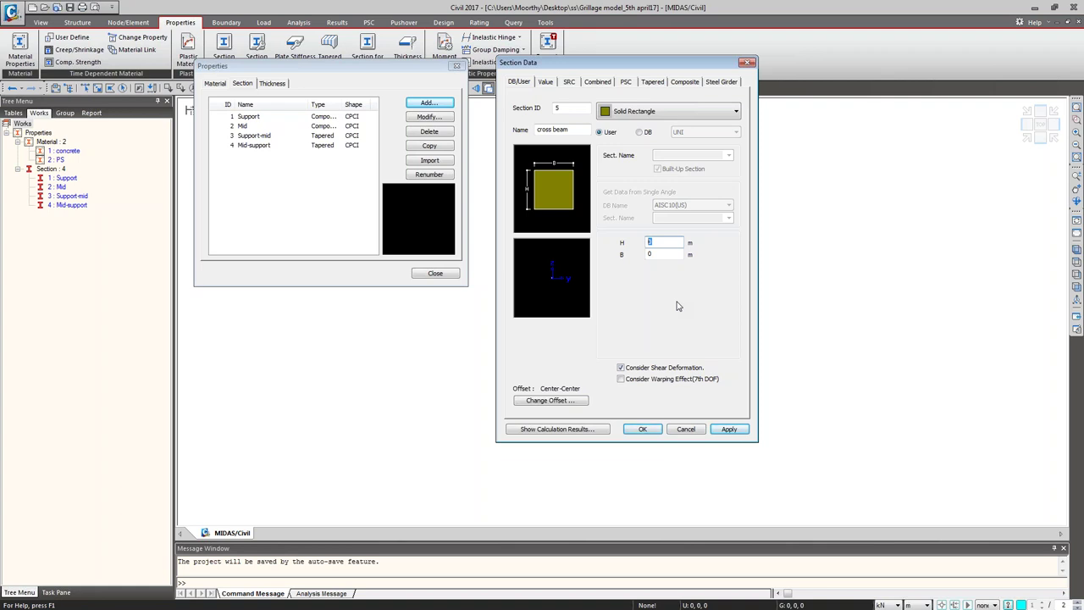
pyautogui.write('1.5')
pyautogui.press('Tab')
pyautogui.write('.3')
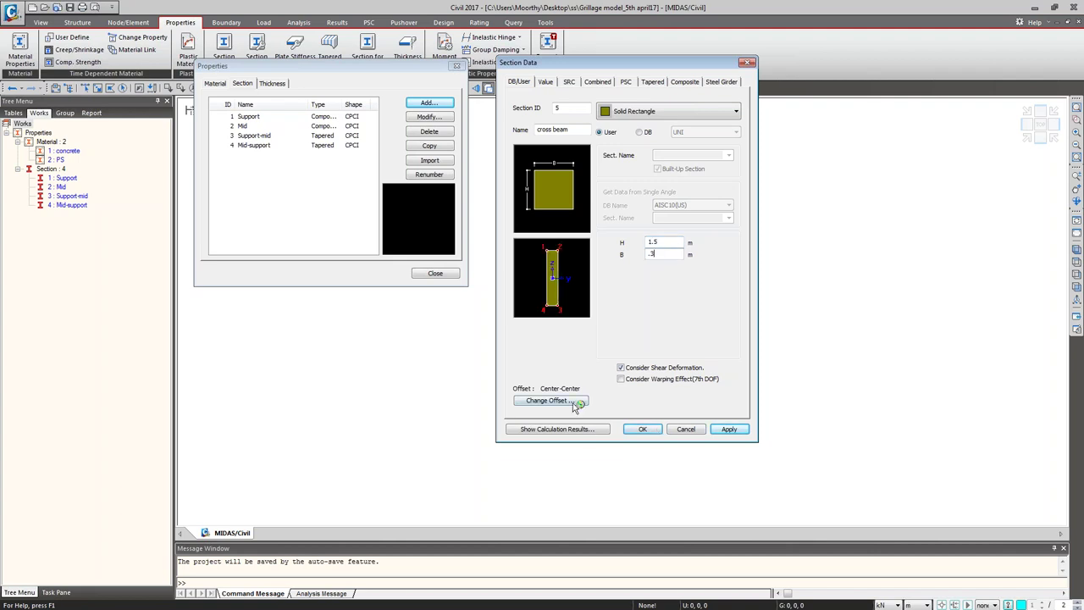
# Step: Set a Center-Top offset with user vertical offset -0.2 from the extreme fiber, and save the section
pyautogui.click(550, 399)
pyautogui.click(572, 226)
pyautogui.click(573, 244)
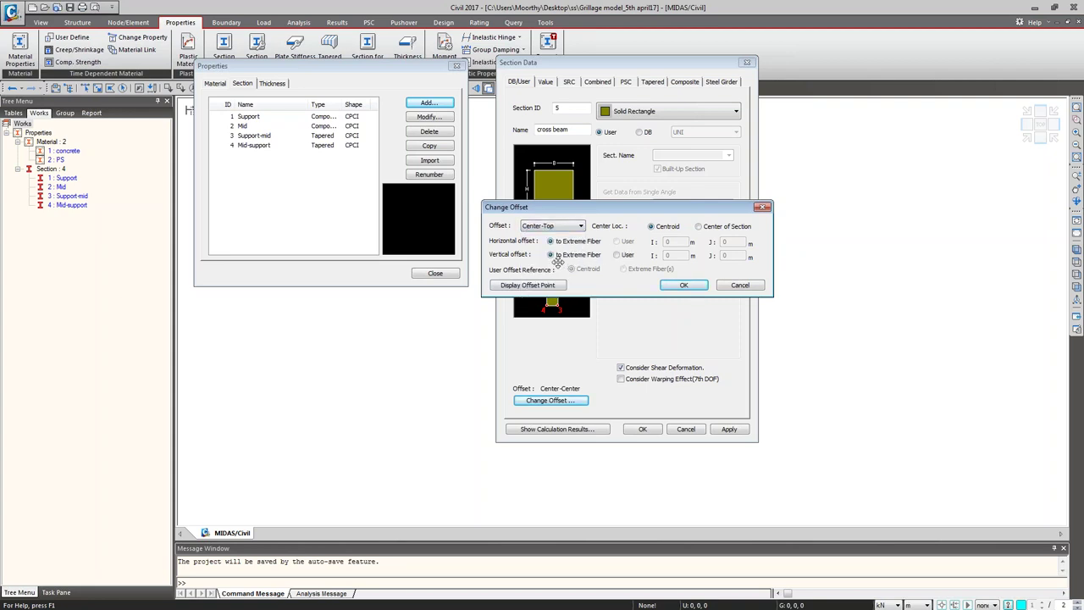
pyautogui.click(625, 255)
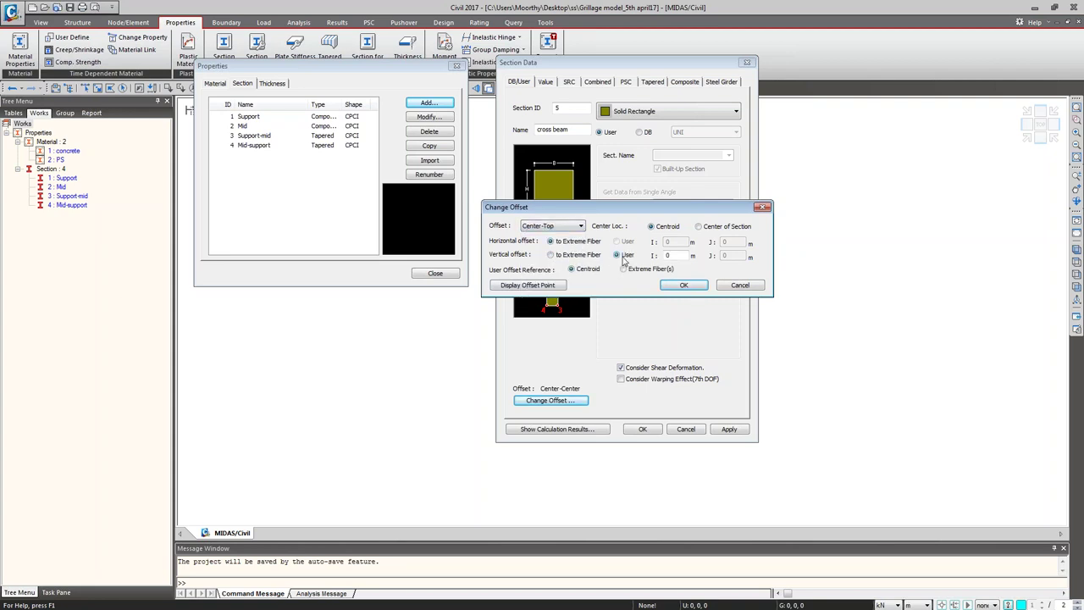
pyautogui.doubleClick(668, 255)
pyautogui.write('-.25')
pyautogui.click(659, 269)
pyautogui.click(683, 285)
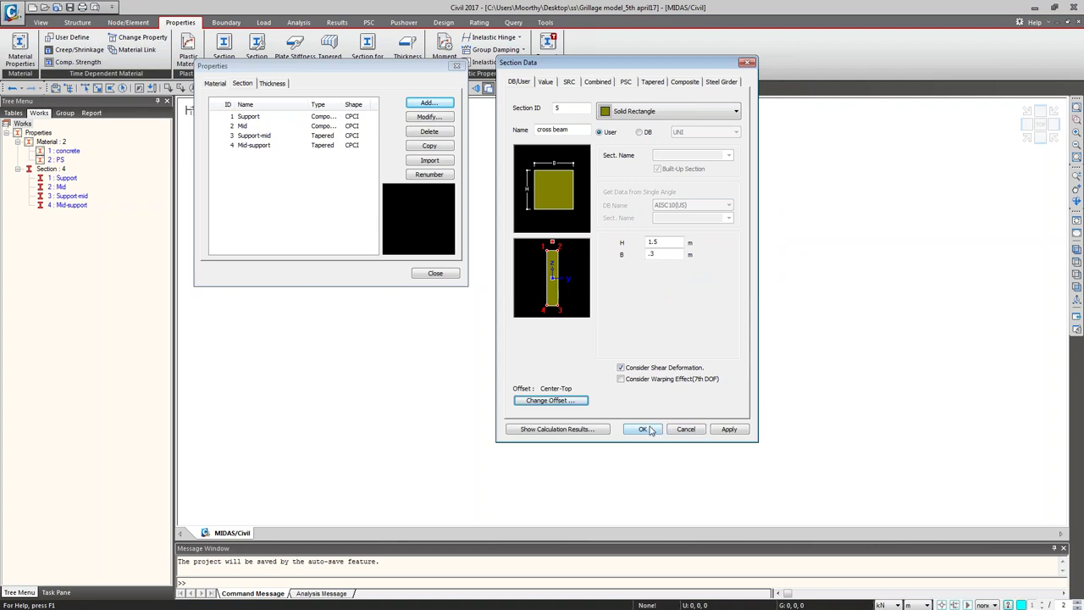
pyautogui.click(647, 430)
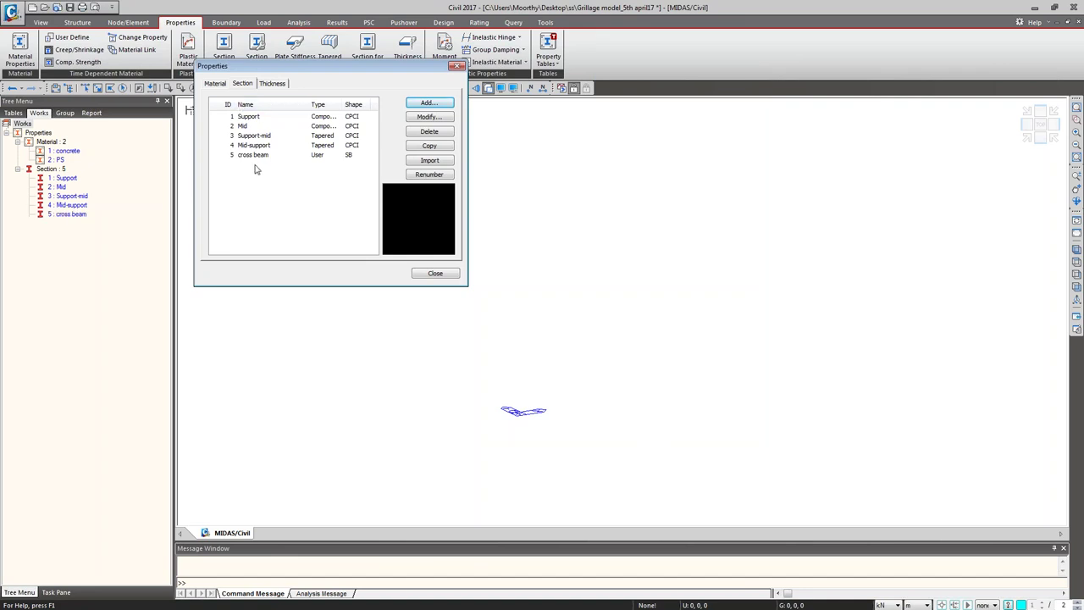
# Step: Close the Properties dialog, select concrete in the model tree, and open Material Properties
pyautogui.click(435, 273)
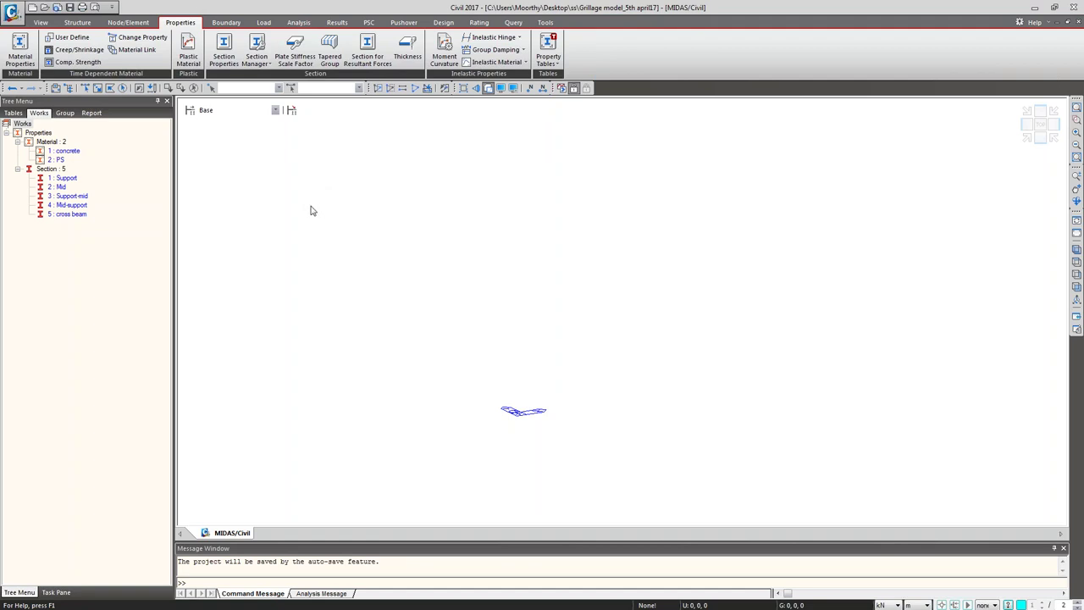
pyautogui.click(69, 168)
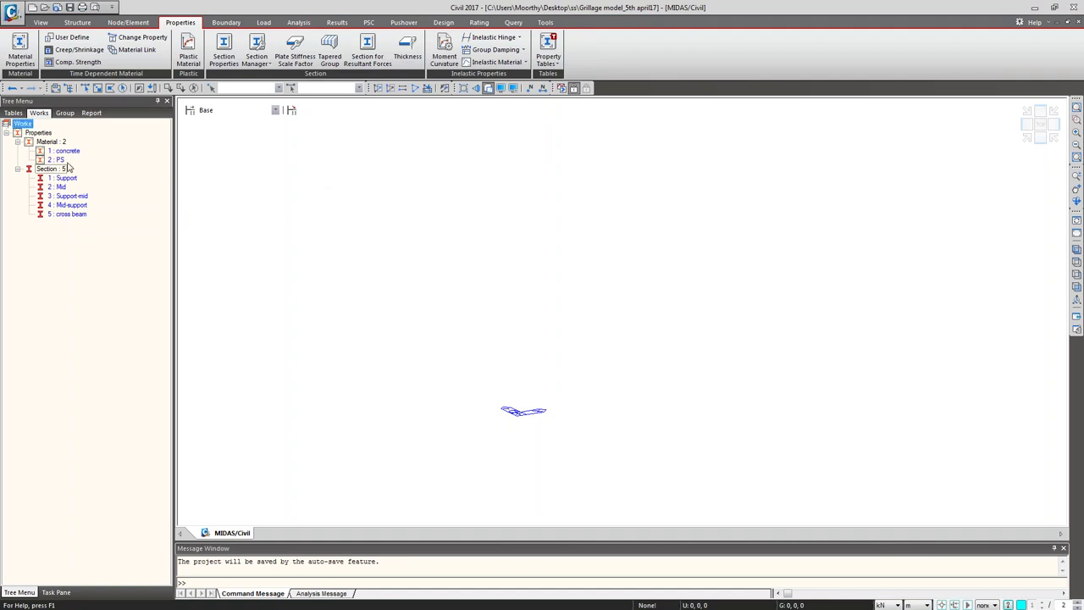
pyautogui.click(68, 151)
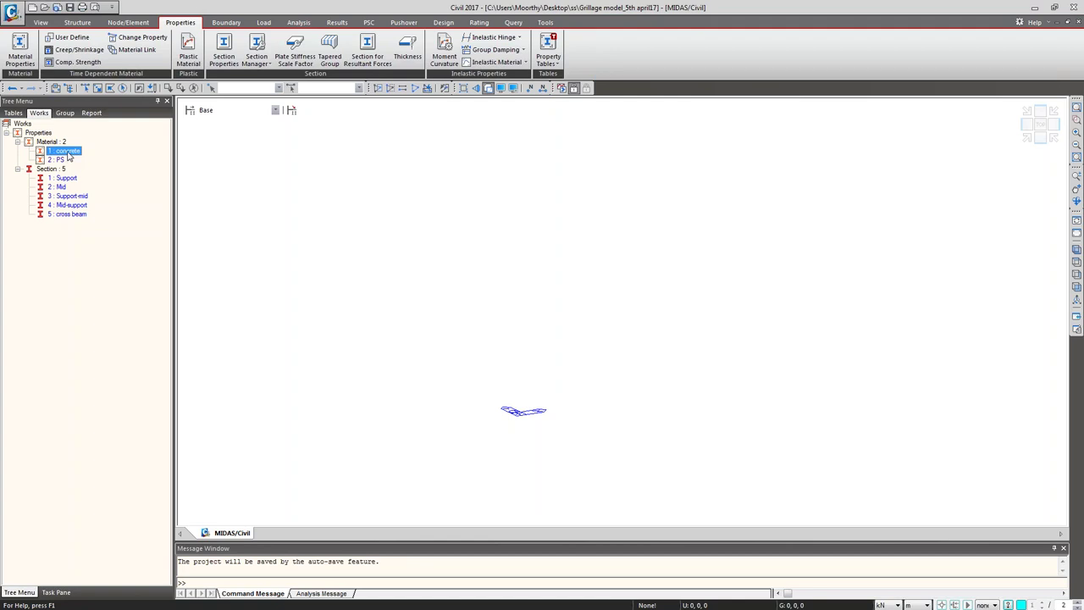
pyautogui.click(28, 50)
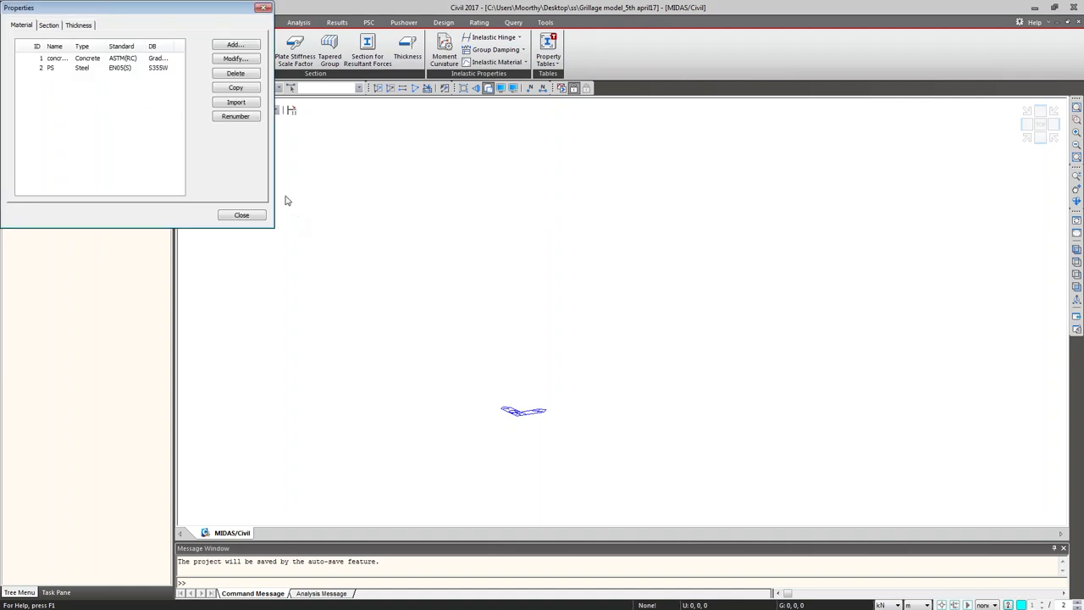
# Step: Add a new ASTM(RC) Grade C4500 concrete material named Dummy
pyautogui.click(224, 48)
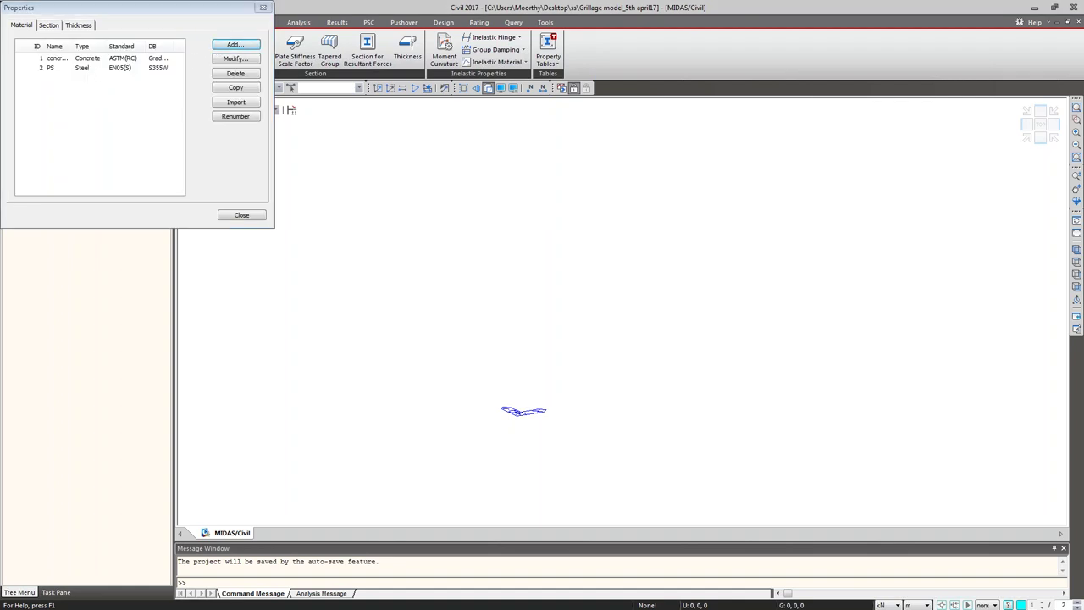
pyautogui.click(439, 85)
pyautogui.click(439, 103)
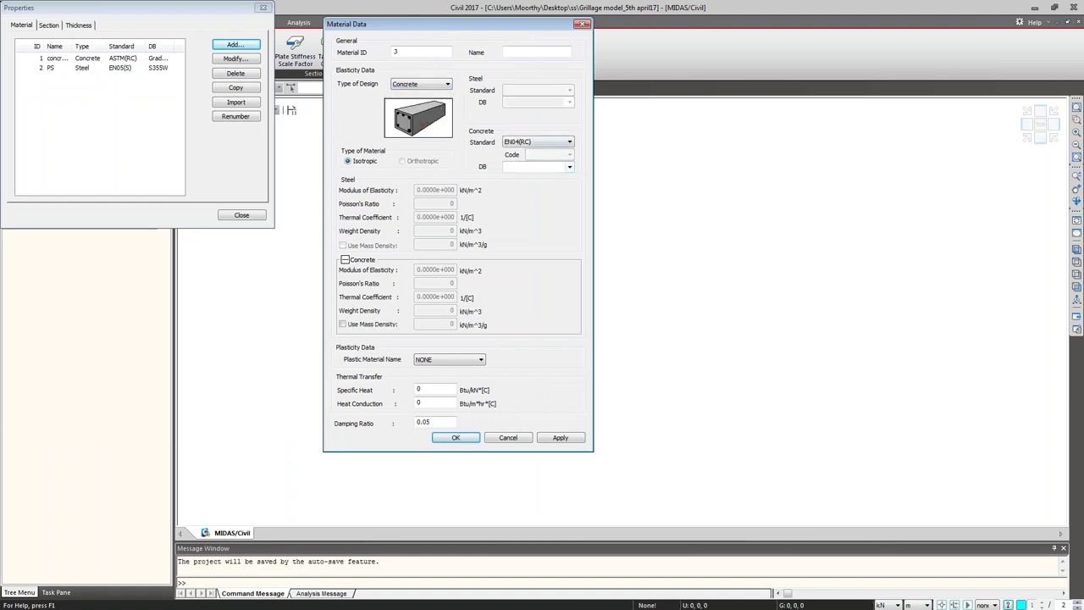
pyautogui.click(569, 141)
pyautogui.click(521, 155)
pyautogui.click(568, 167)
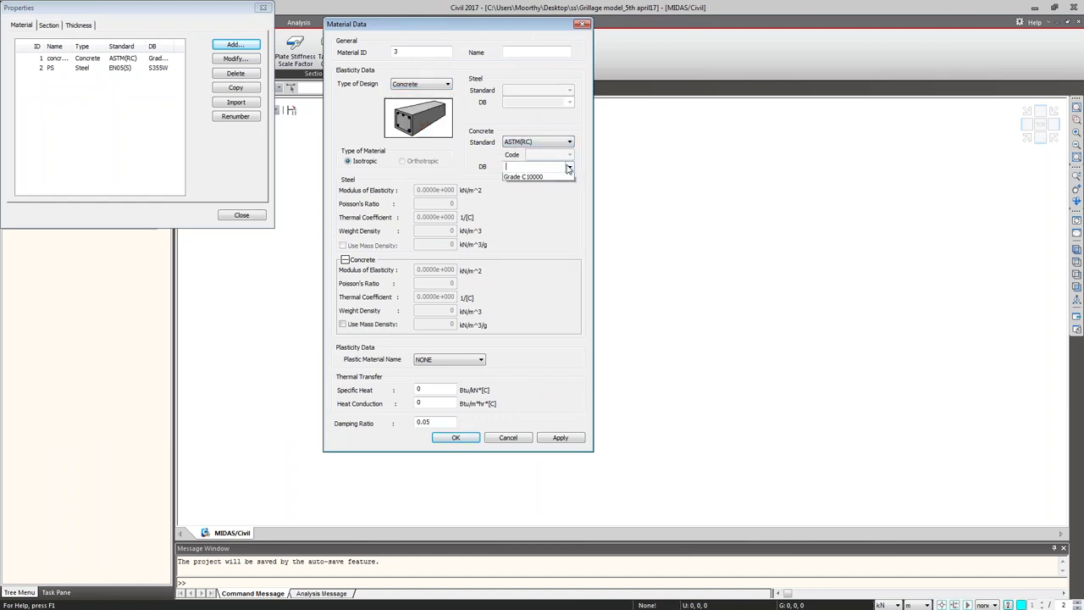
pyautogui.click(560, 211)
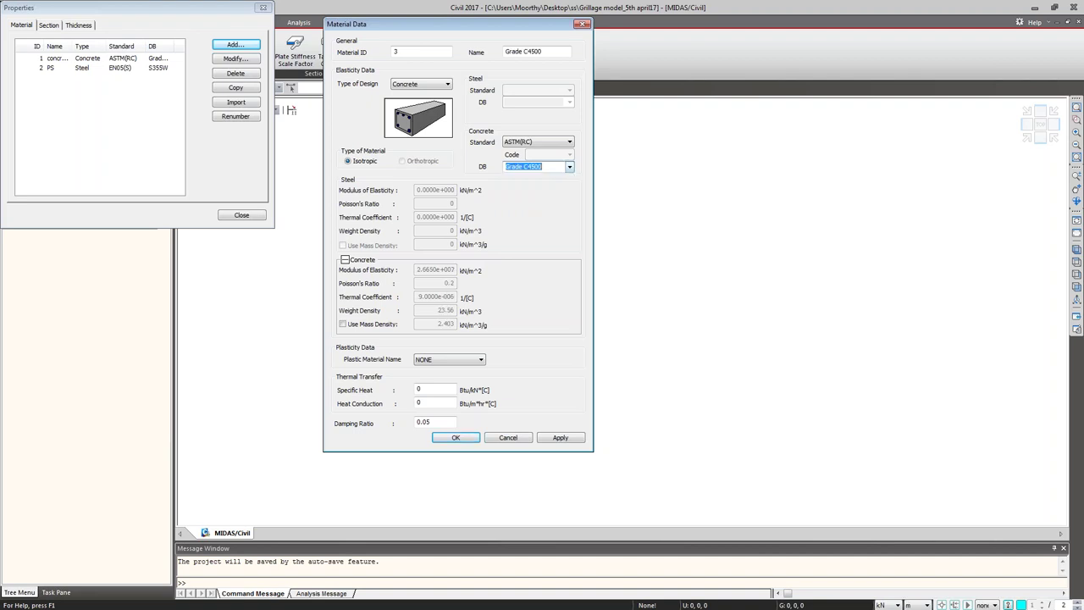
pyautogui.press('Tab')
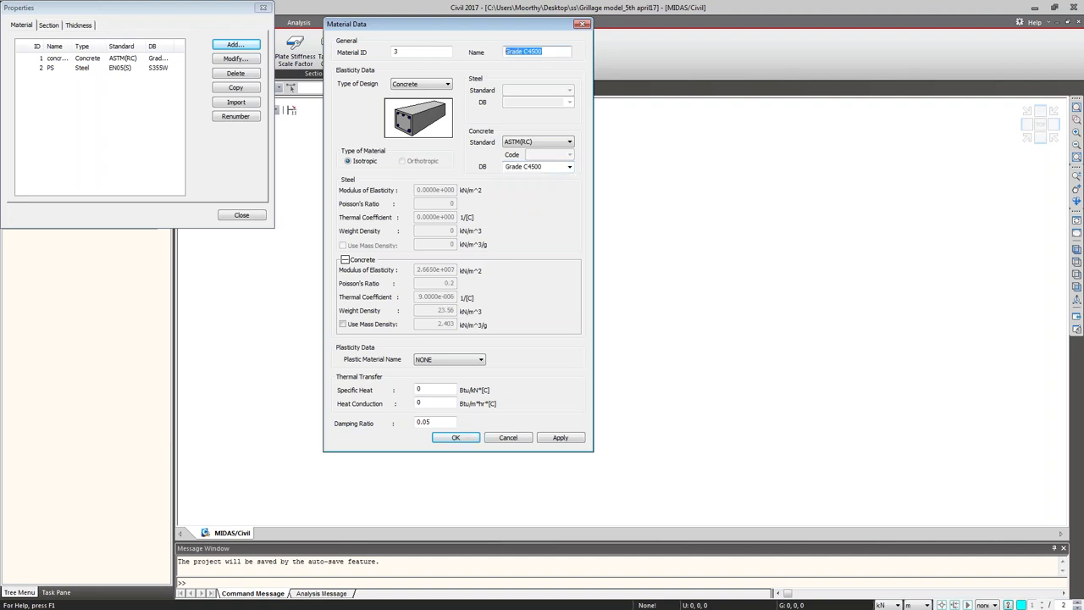
pyautogui.write('Dummy')
# Step: Set Dummy's standard to None and weight density to 0, save it, and close the list
pyautogui.click(527, 142)
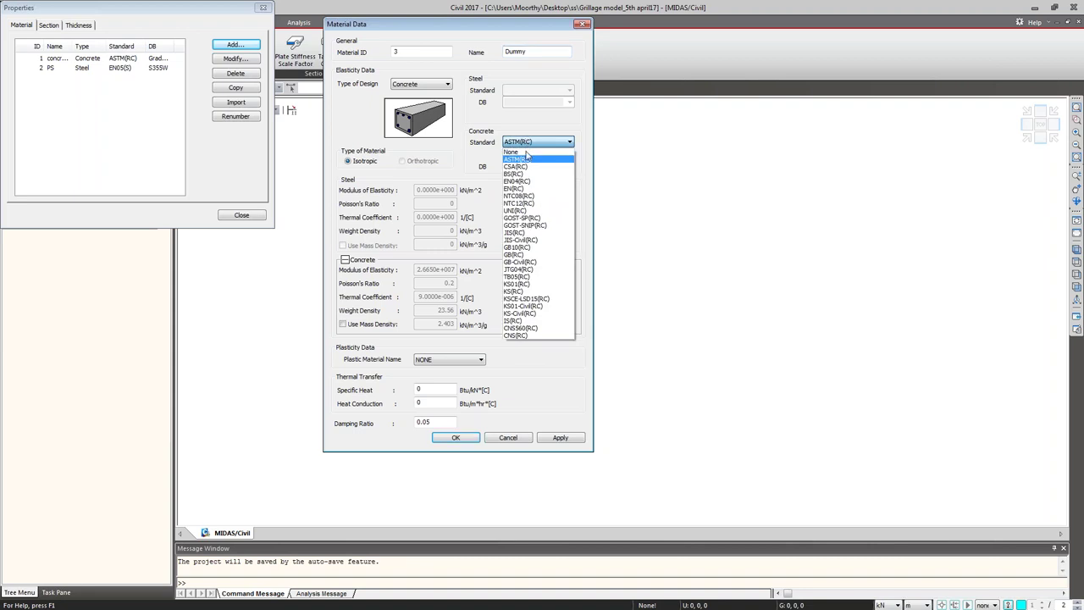
pyautogui.click(526, 153)
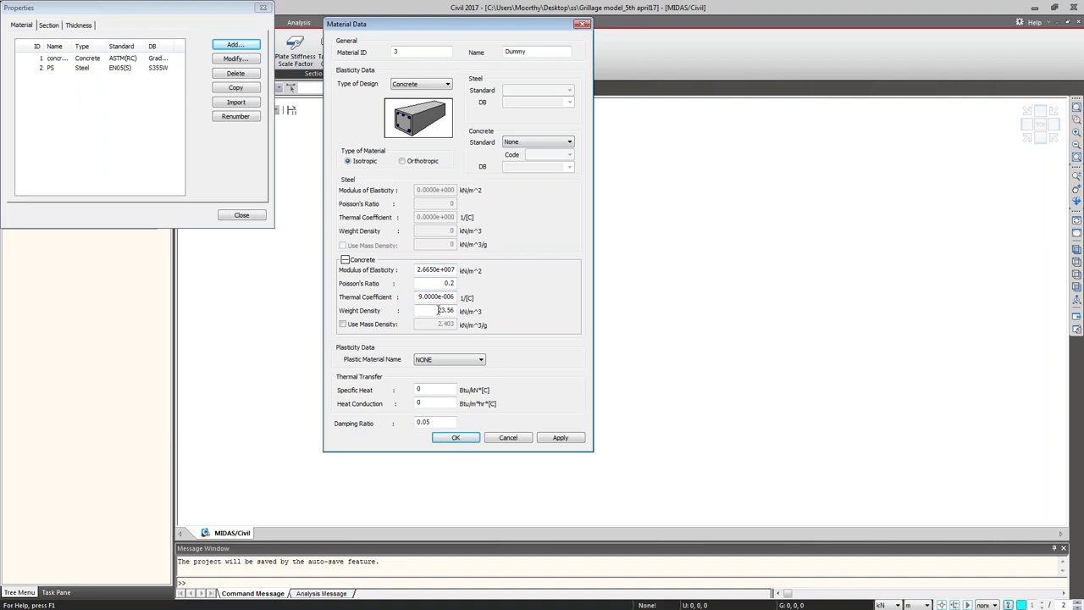
pyautogui.doubleClick(436, 309)
pyautogui.write('0')
pyautogui.click(464, 439)
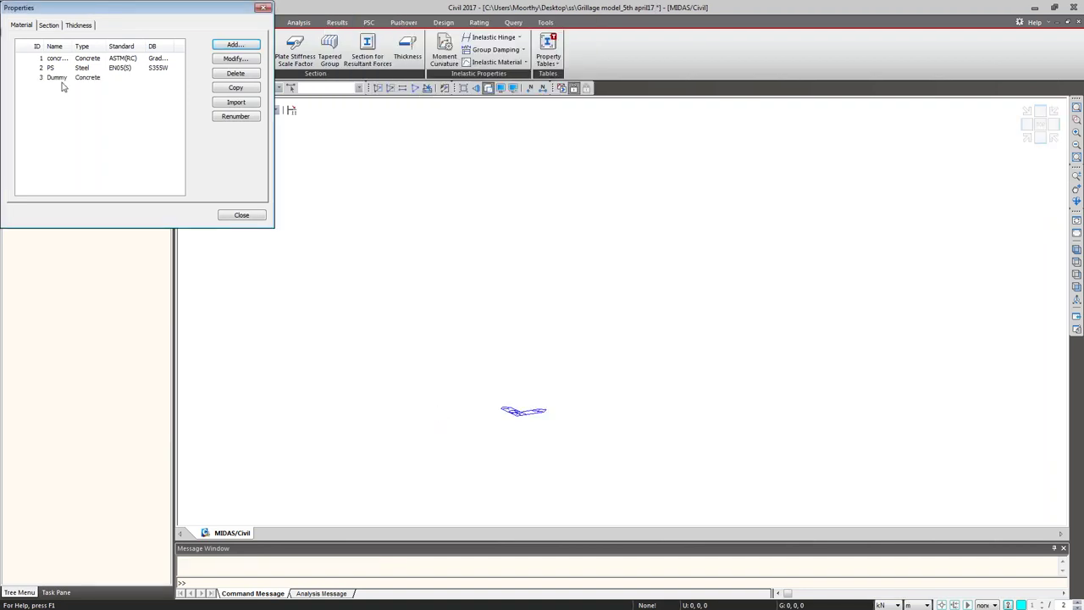
pyautogui.click(228, 218)
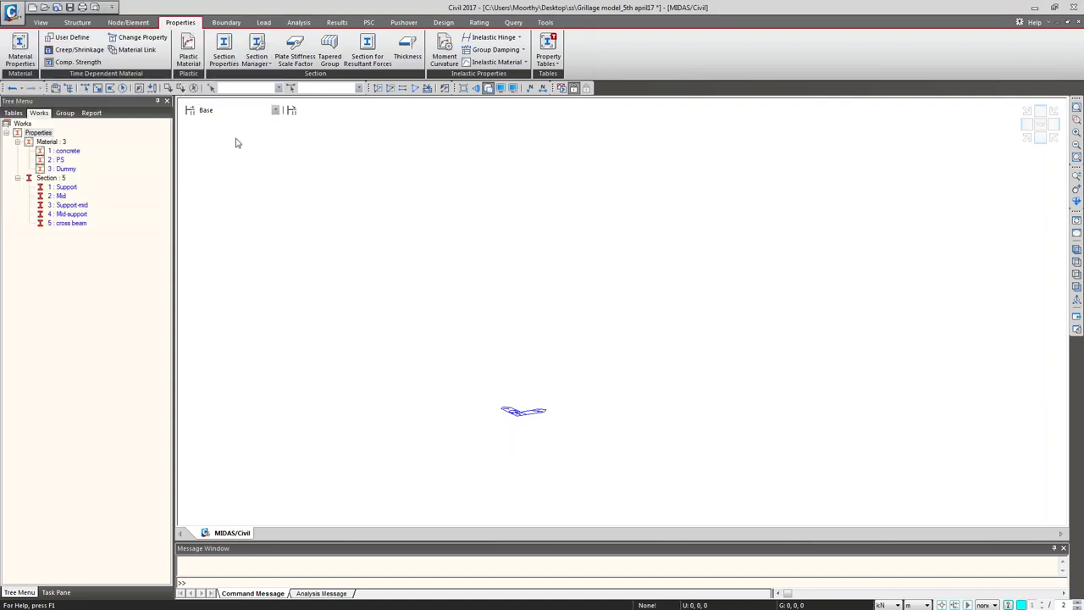
# Step: From top view, create nodes with copies at 0, 5, 0 spacing
pyautogui.click(128, 22)
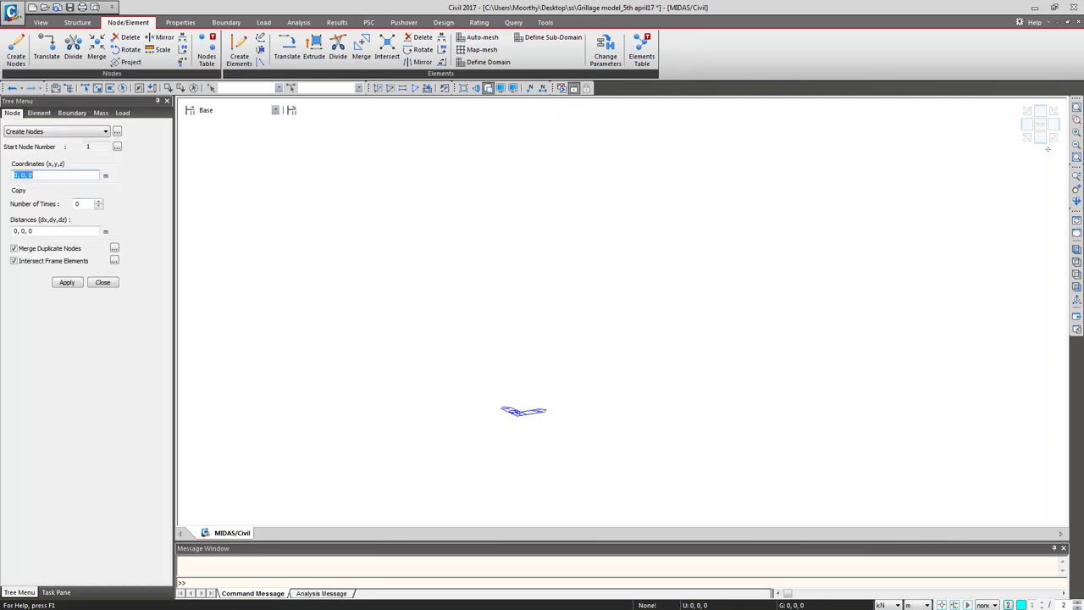
pyautogui.click(1039, 124)
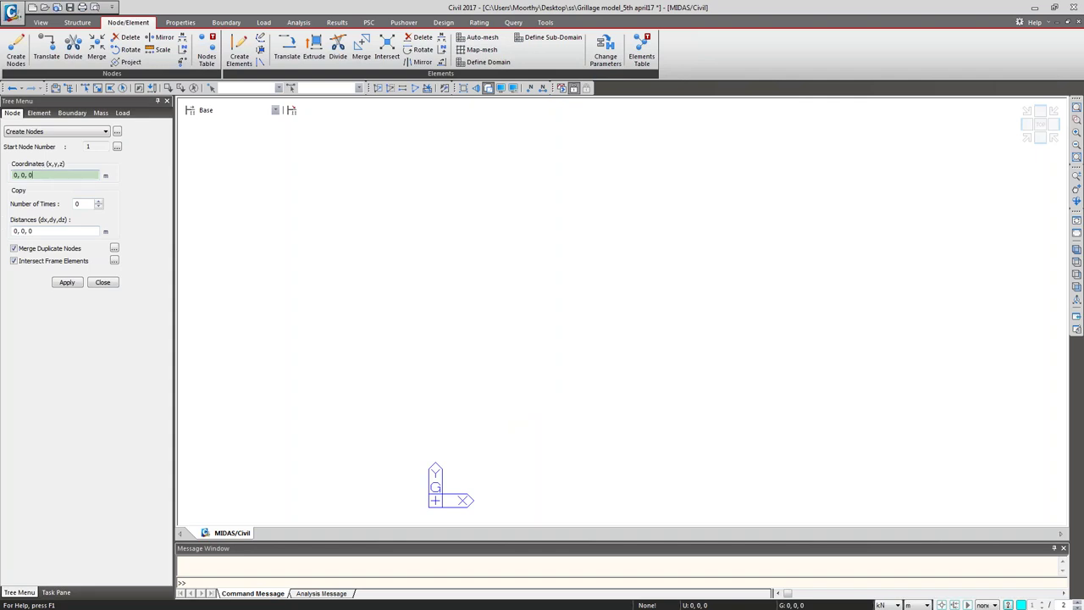
pyautogui.click(78, 204)
pyautogui.write('1')
pyautogui.write('2')
pyautogui.click(22, 230)
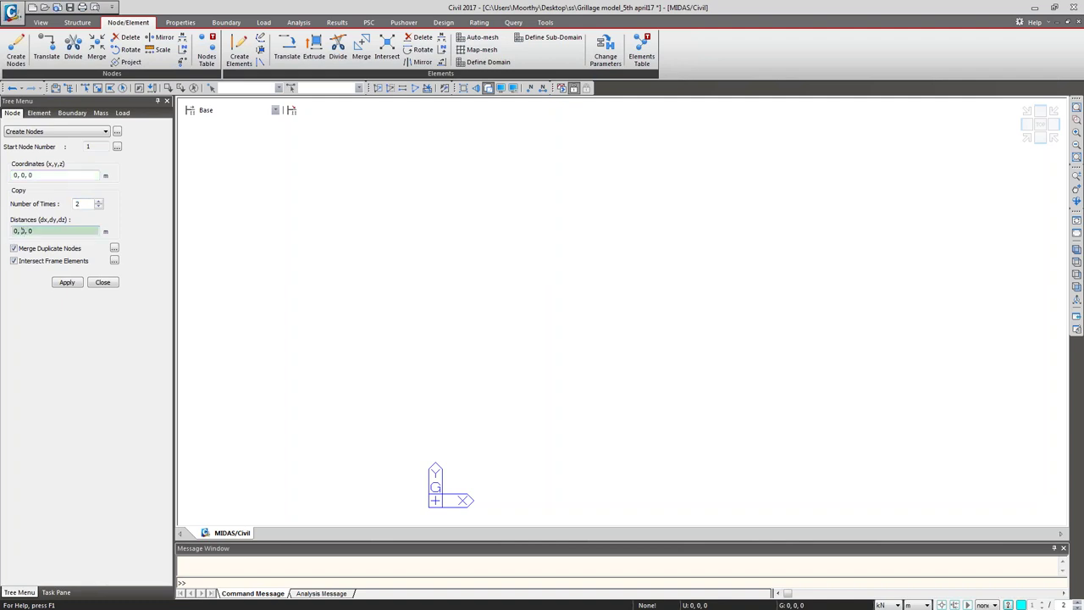
pyautogui.press('Return')
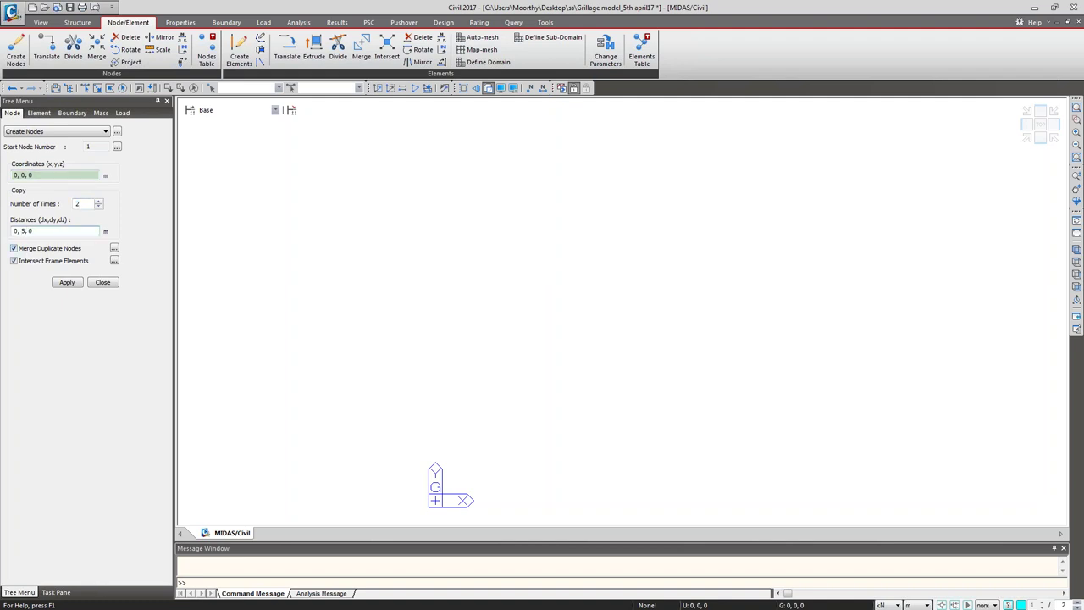
pyautogui.click(67, 282)
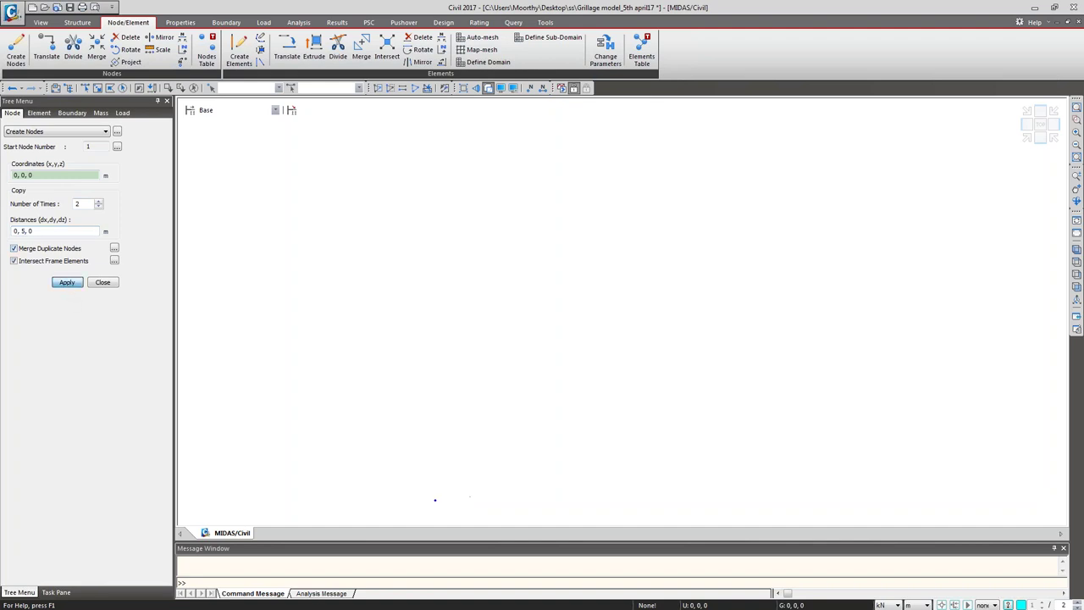
# Step: Show node numbers, fit the view, close Create Nodes, and undo the extra node 4
pyautogui.click(1076, 257)
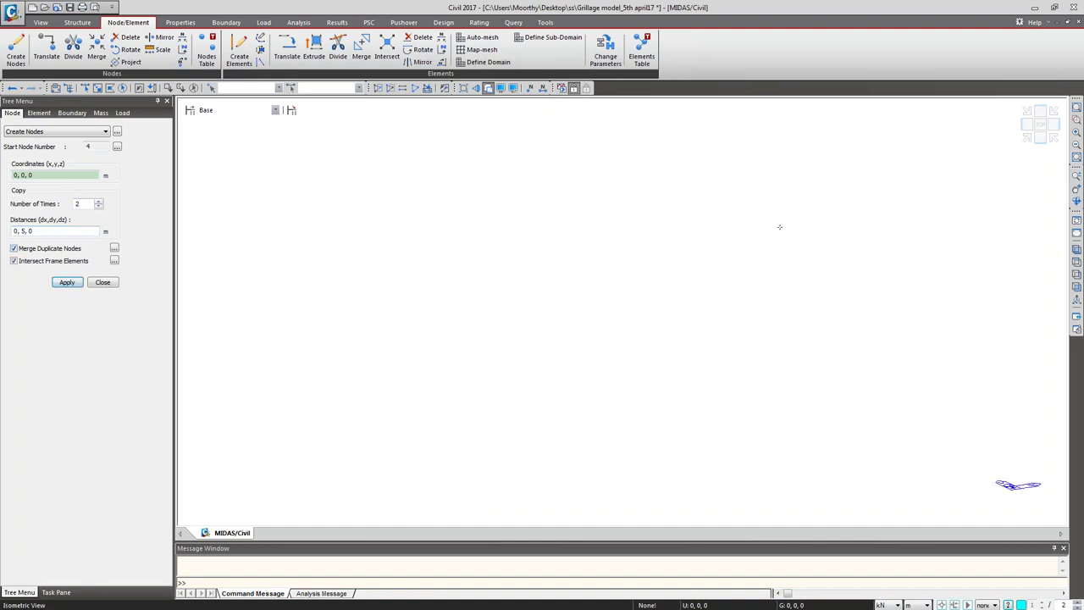
pyautogui.click(530, 88)
pyautogui.press('Return')
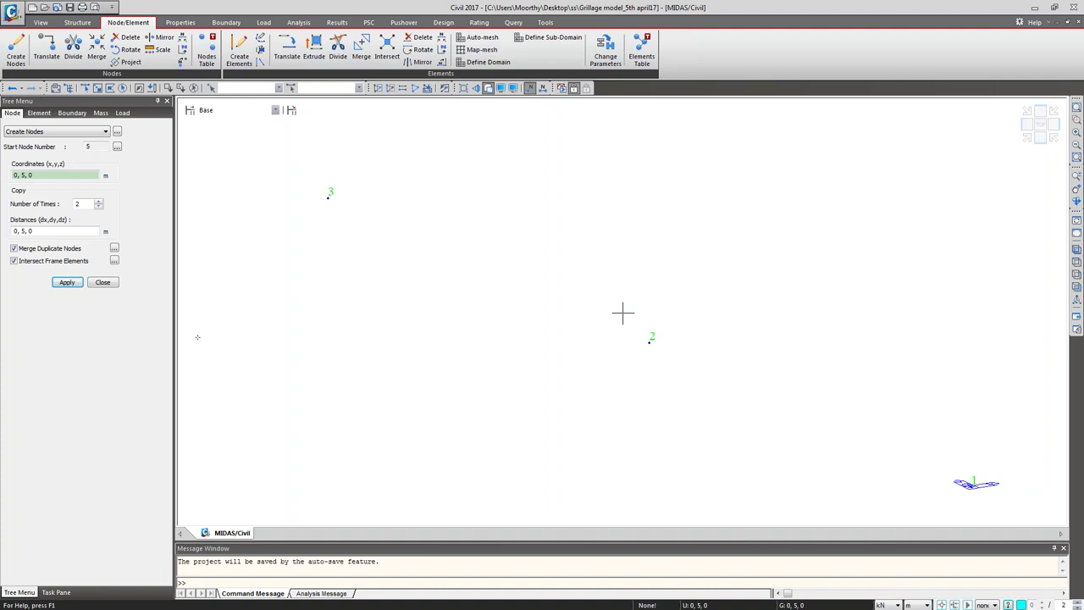
pyautogui.click(102, 282)
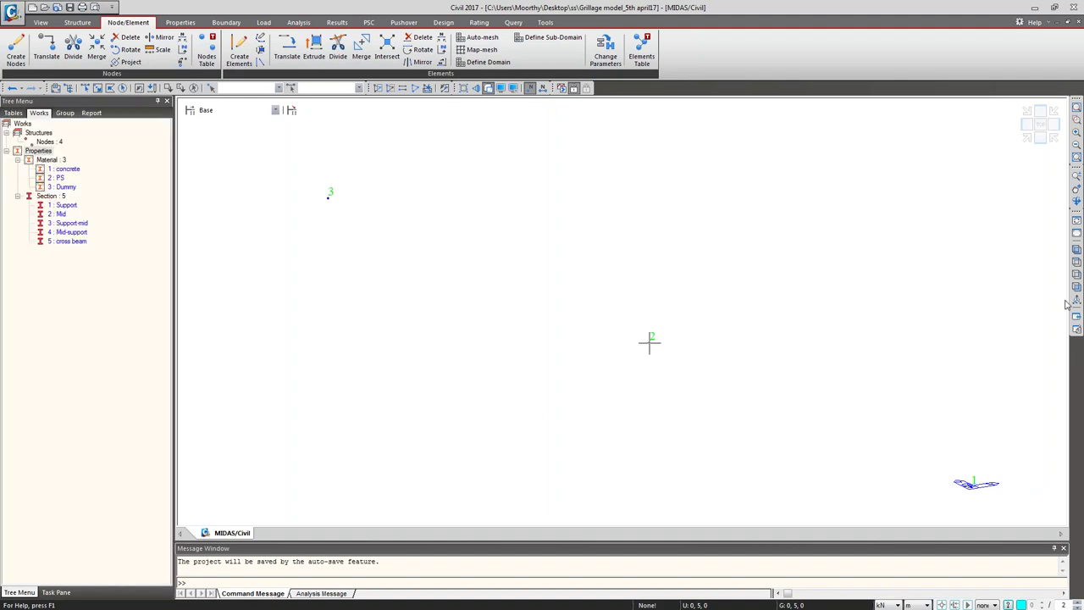
pyautogui.click(1075, 248)
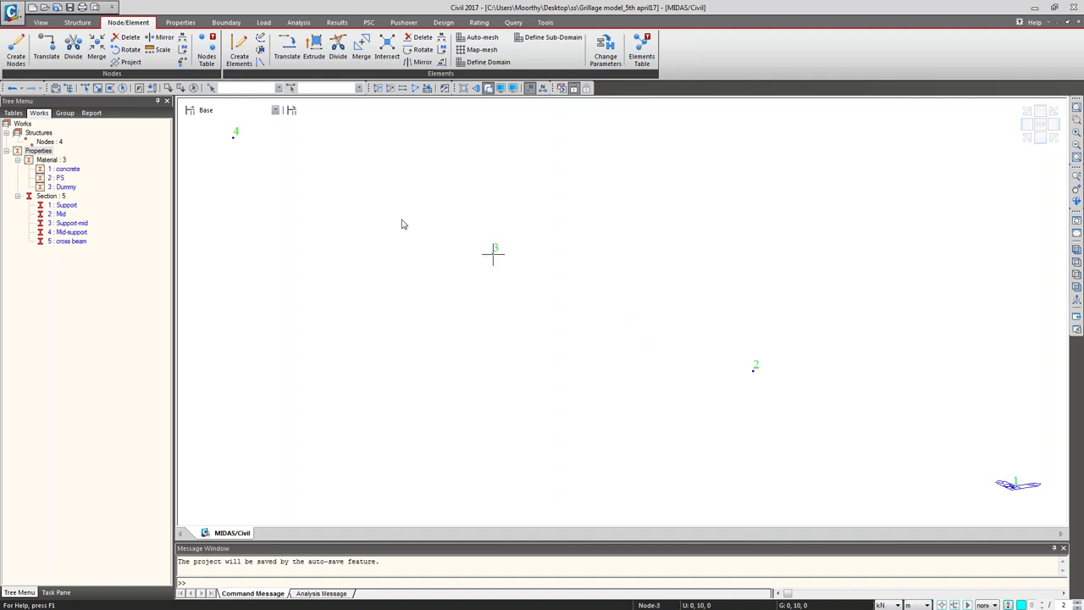
pyautogui.hotkey('ctrl', 'z')
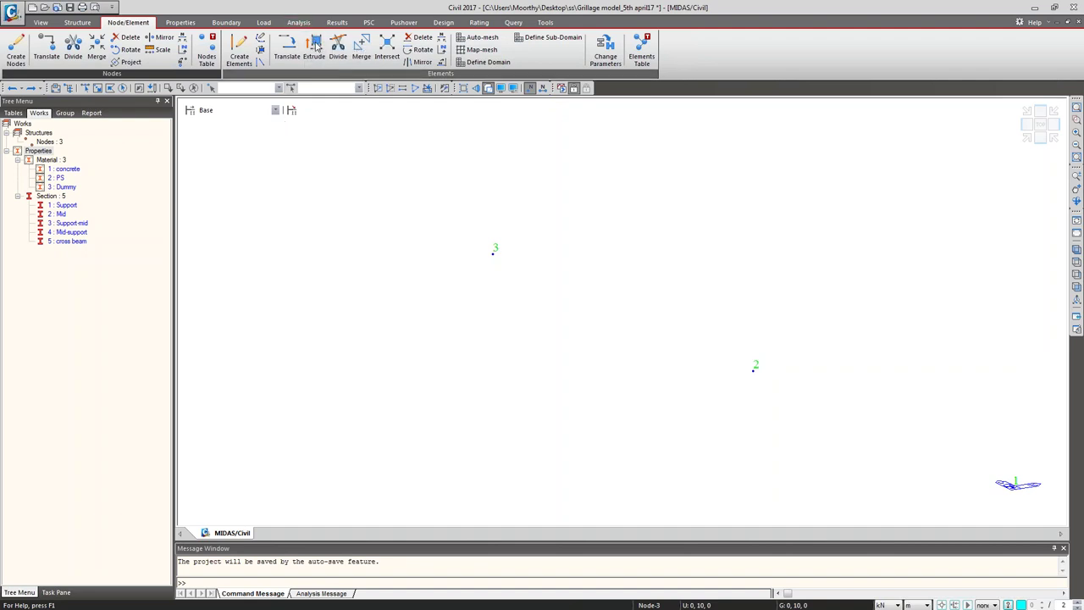
pyautogui.click(315, 48)
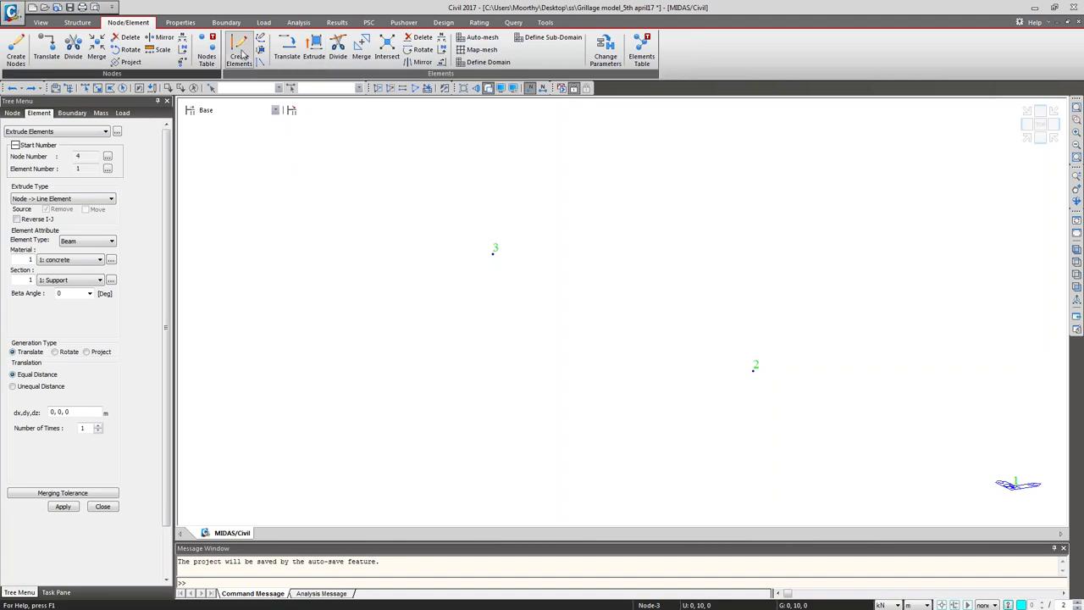
# Step: Extrude all nodes Node->Line into concrete beams with section 1: Support, unequal distance 2 along x
pyautogui.click(109, 199)
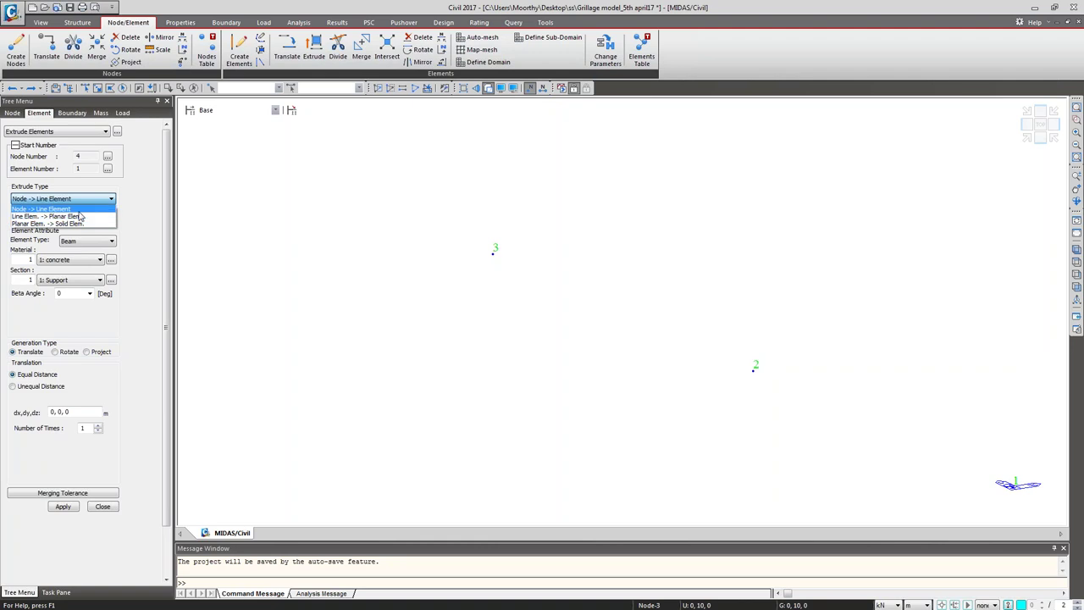
pyautogui.click(51, 208)
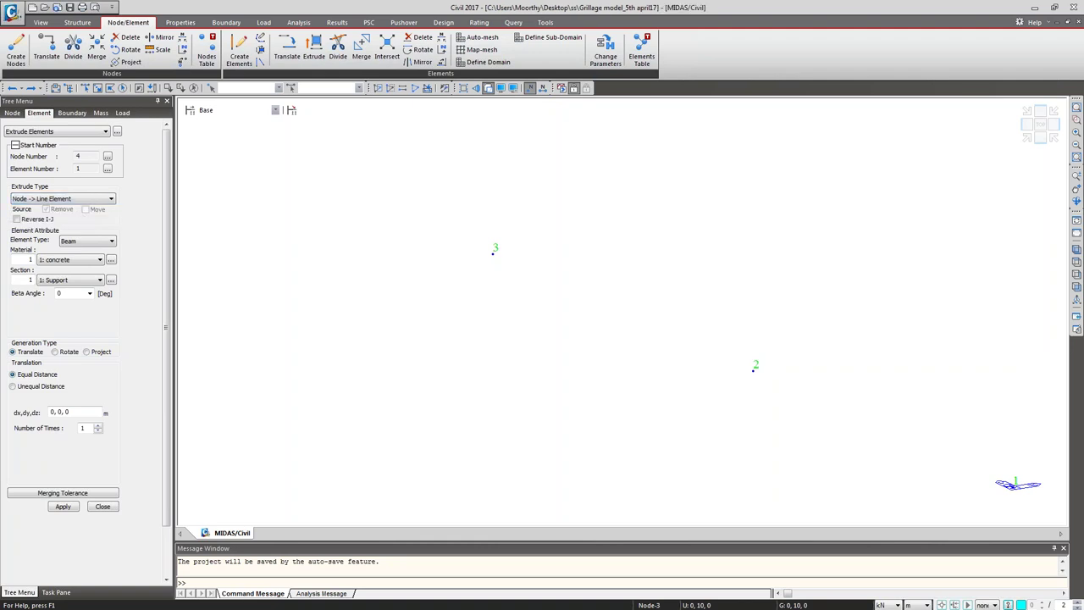
pyautogui.click(61, 259)
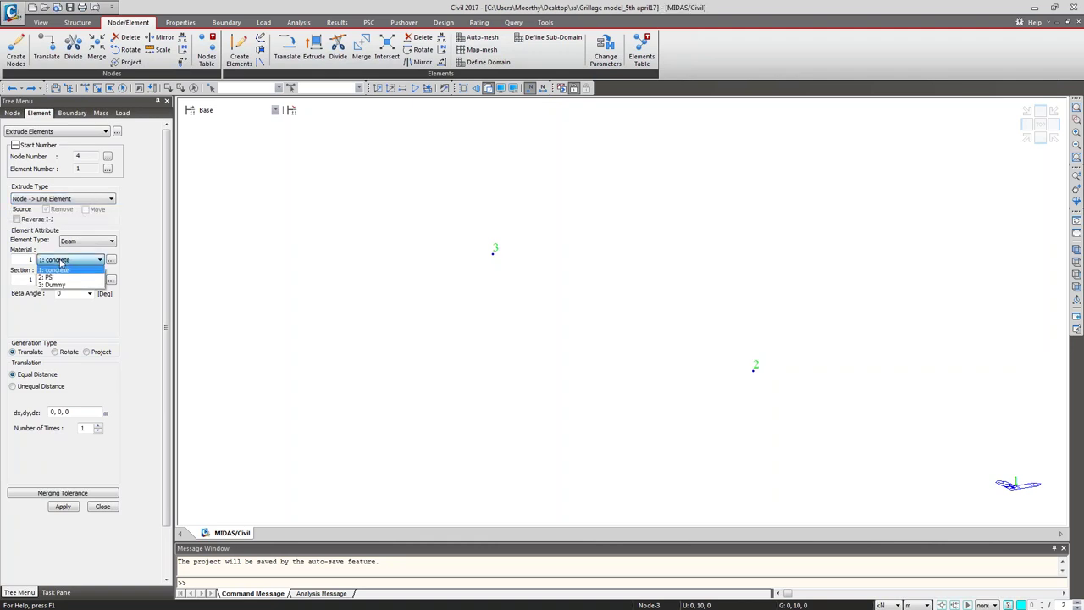
pyautogui.click(63, 266)
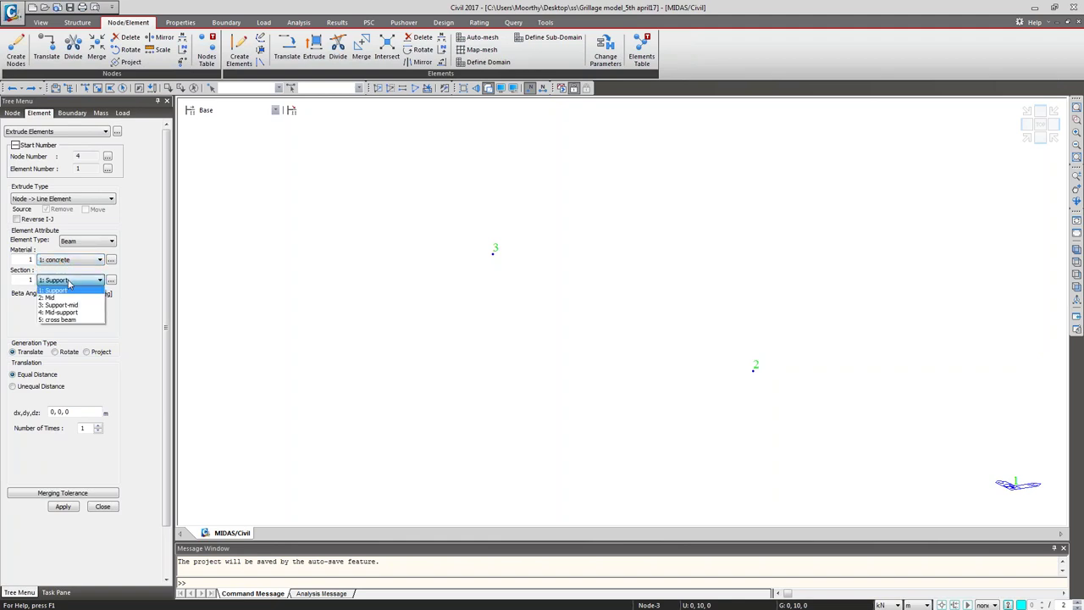
pyautogui.click(70, 291)
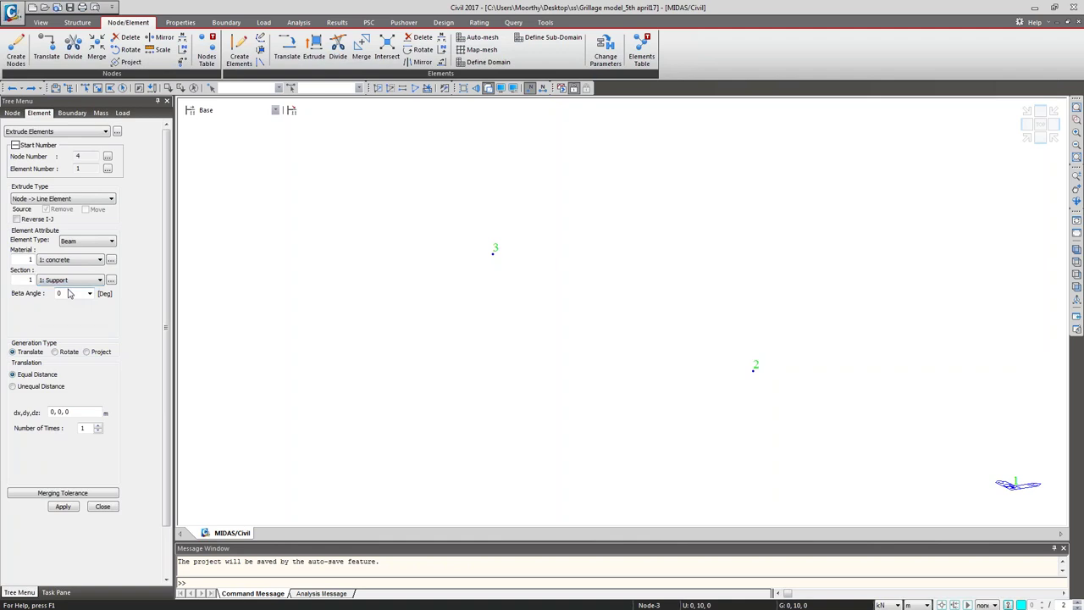
pyautogui.click(39, 387)
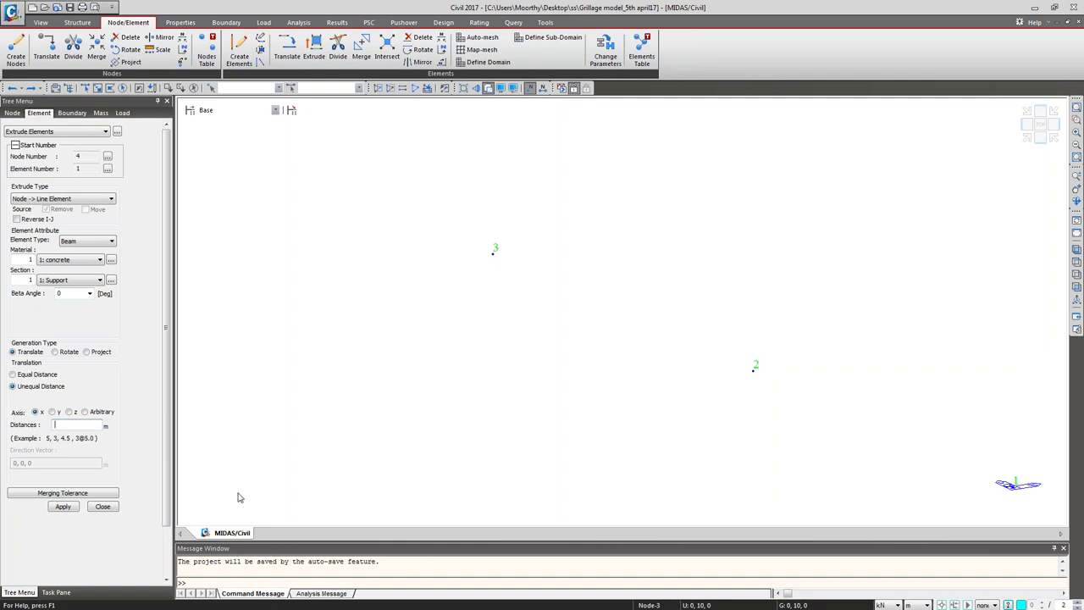
pyautogui.write('2')
pyautogui.click(124, 87)
pyautogui.click(64, 507)
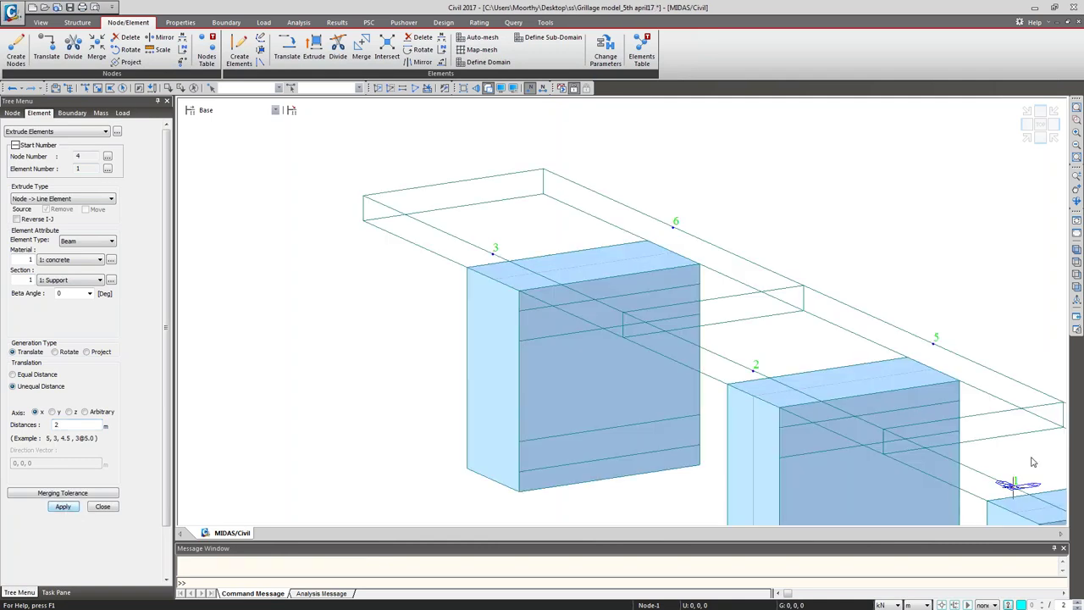
# Step: Window-select girder end nodes 4, 5 and 6
pyautogui.click(1024, 141)
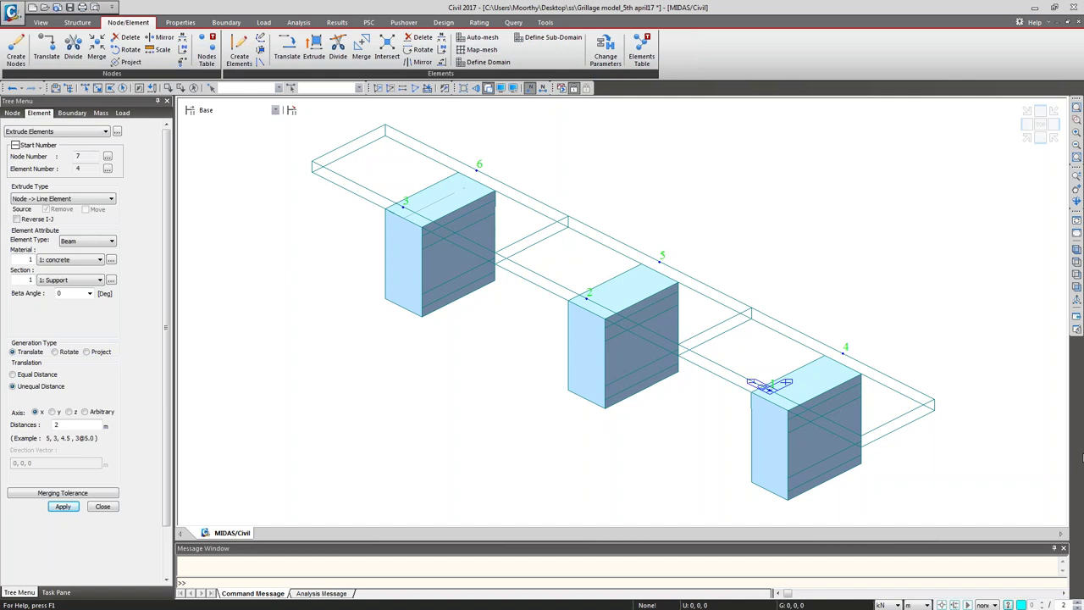
pyautogui.click(98, 88)
pyautogui.moveTo(807, 328); pyautogui.dragTo(856, 365)
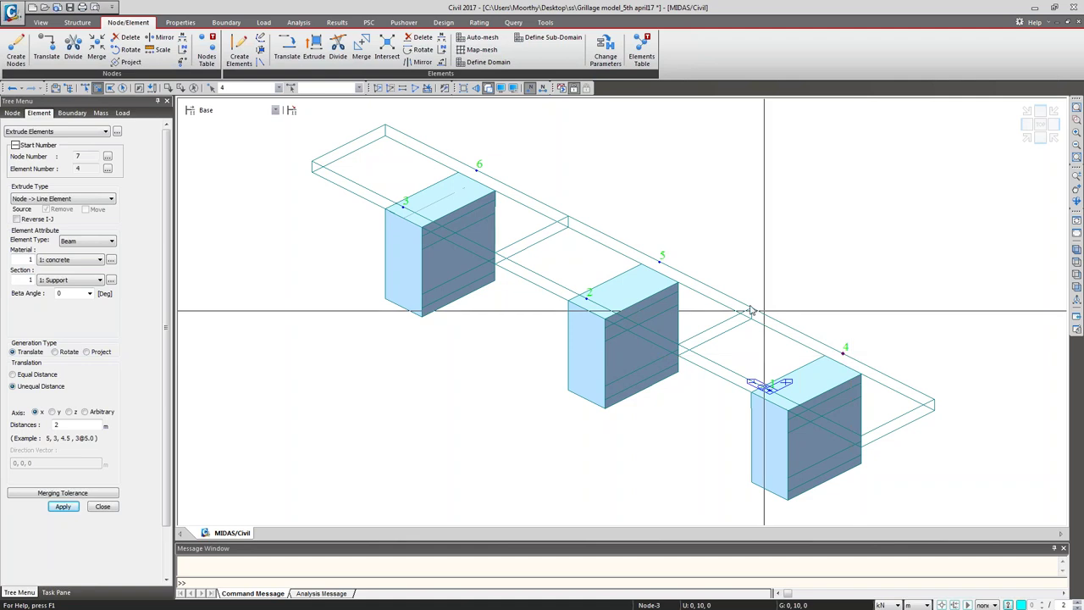
pyautogui.moveTo(639, 238); pyautogui.dragTo(684, 282)
pyautogui.moveTo(460, 154); pyautogui.dragTo(511, 205)
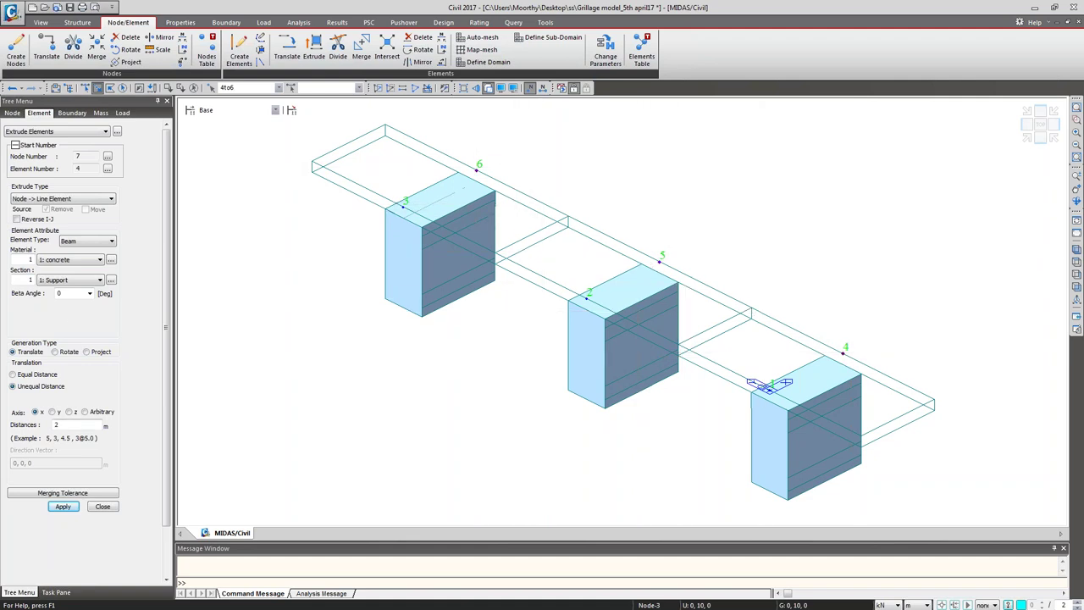
# Step: Extrude them 3 m with the 3: Support-mid section, creating nodes 7–9
pyautogui.click(64, 280)
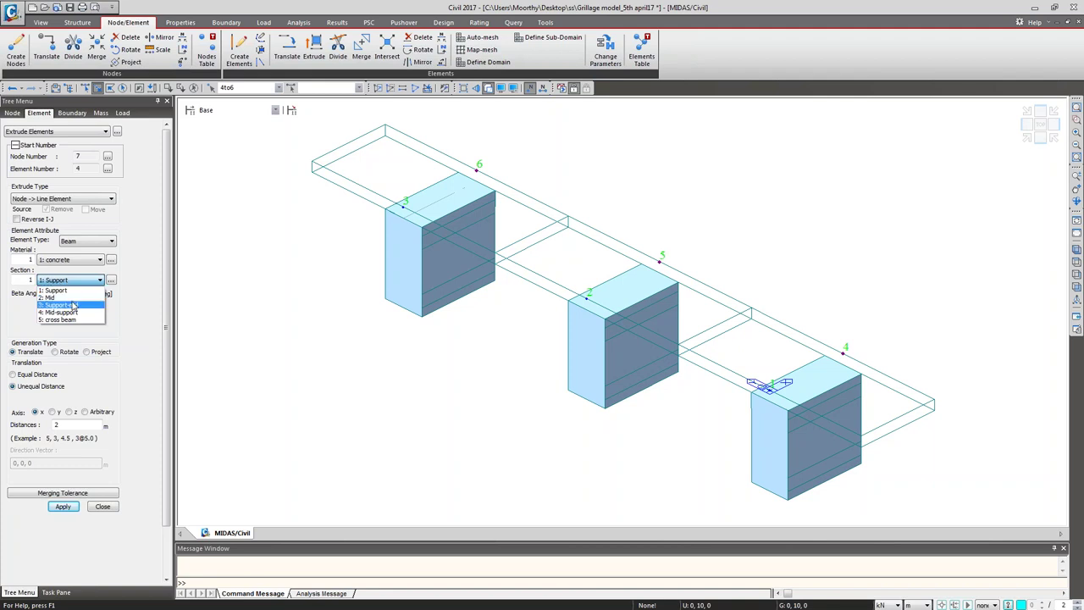
pyautogui.click(74, 307)
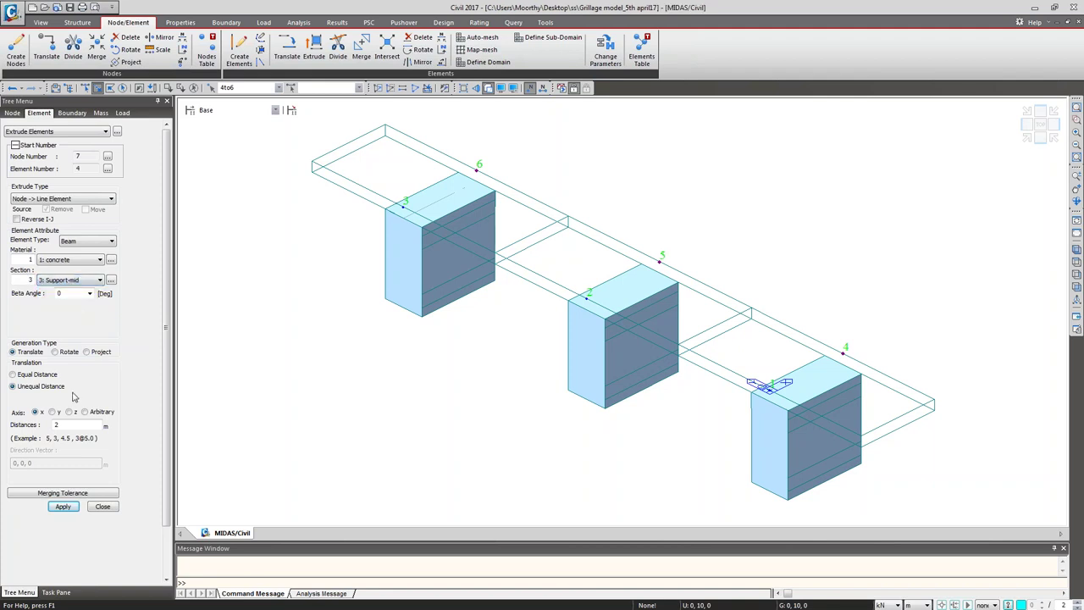
pyautogui.moveTo(64, 424); pyautogui.dragTo(29, 437)
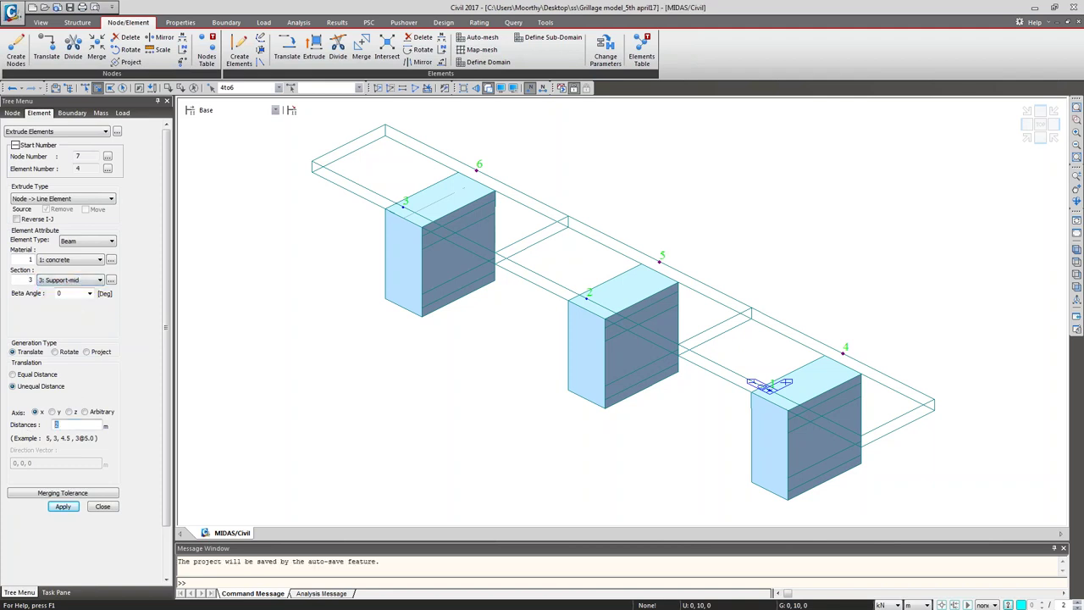
pyautogui.write('3.')
pyautogui.click(62, 507)
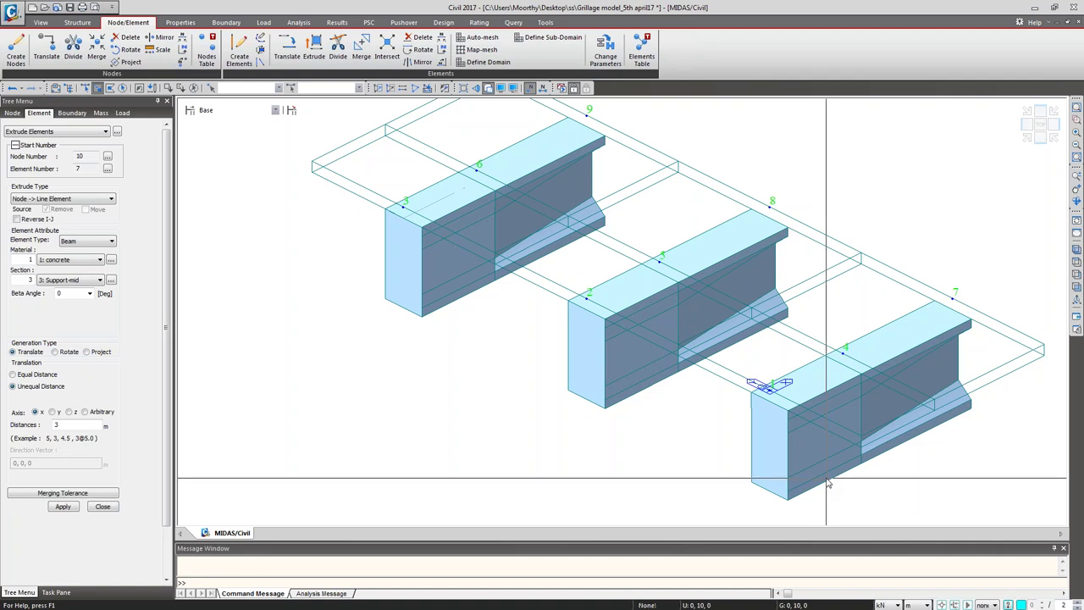
pyautogui.scroll(-2, 702, 424)
pyautogui.scroll(2, 690, 419)
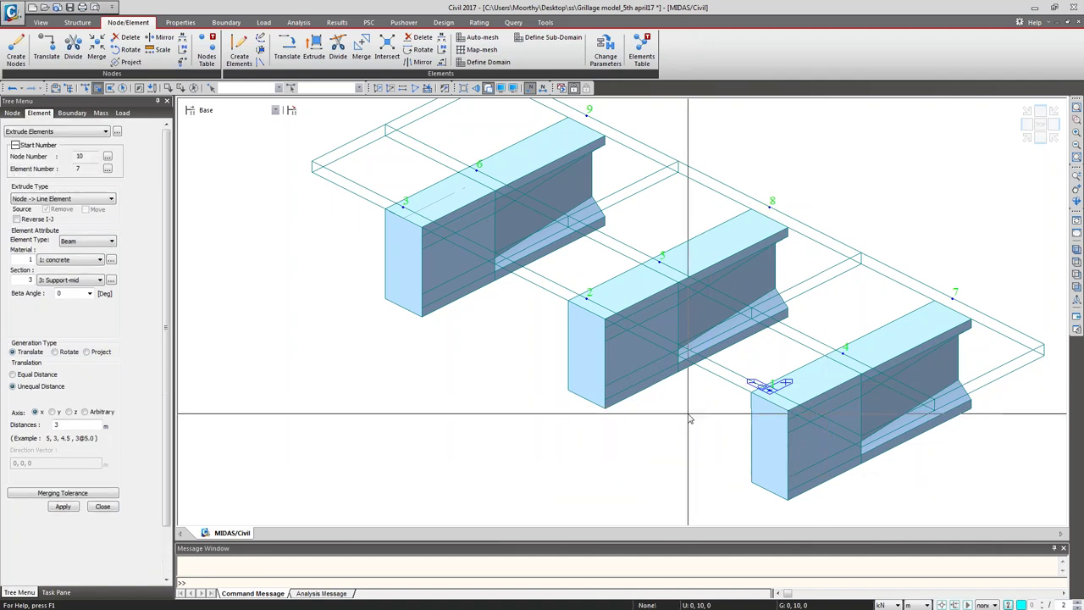
pyautogui.scroll(-1, 675, 434)
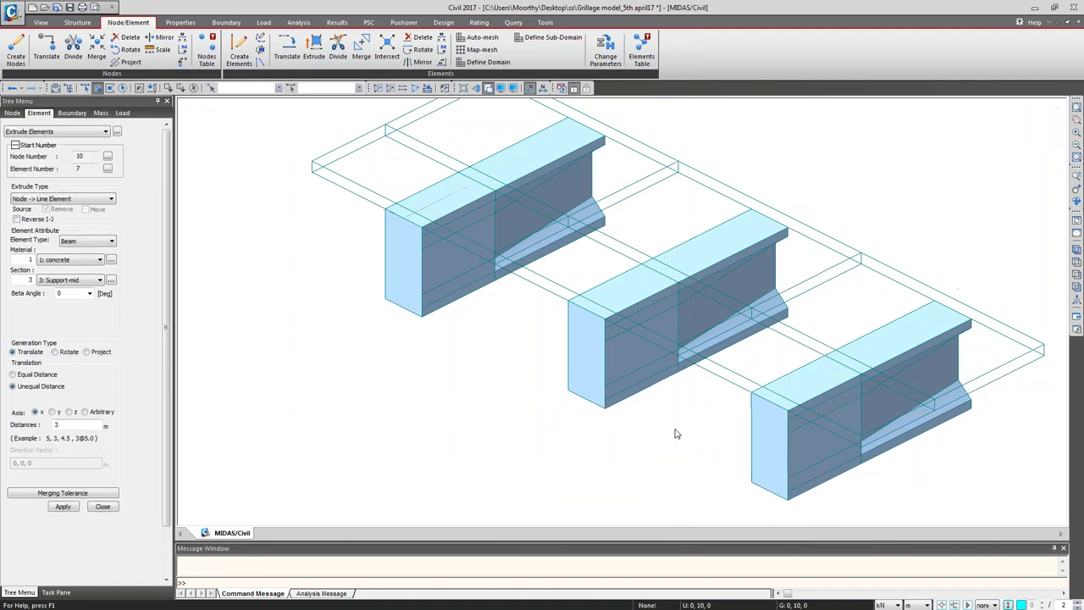
pyautogui.scroll(3, 720, 432)
pyautogui.scroll(-4, 762, 432)
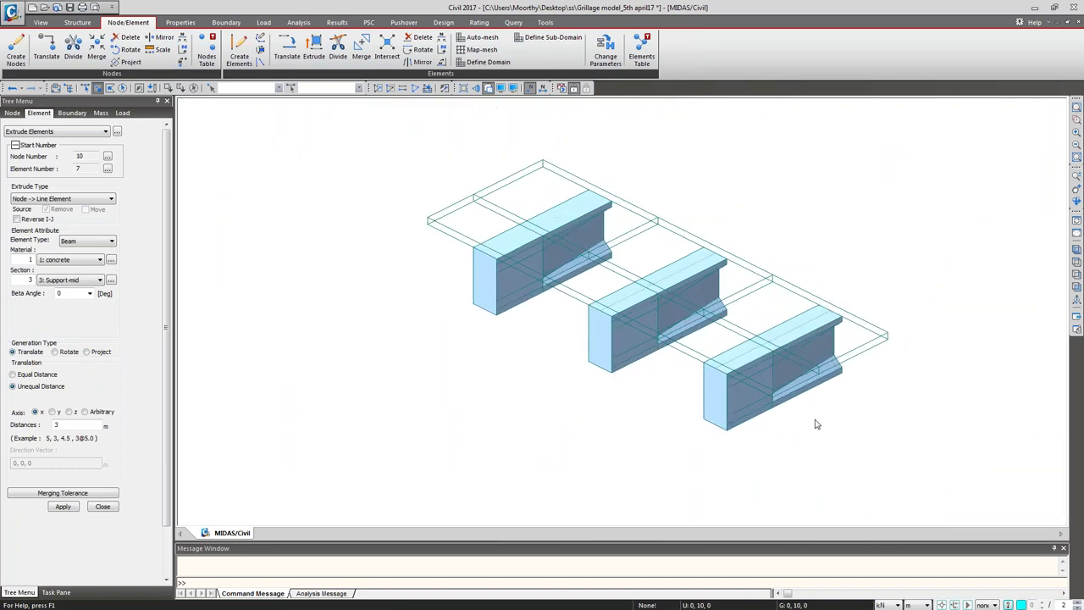
# Step: Extrude nodes 7–9 with the 2: Mid section at distances 2@5, adding nodes 10–15
pyautogui.click(89, 287)
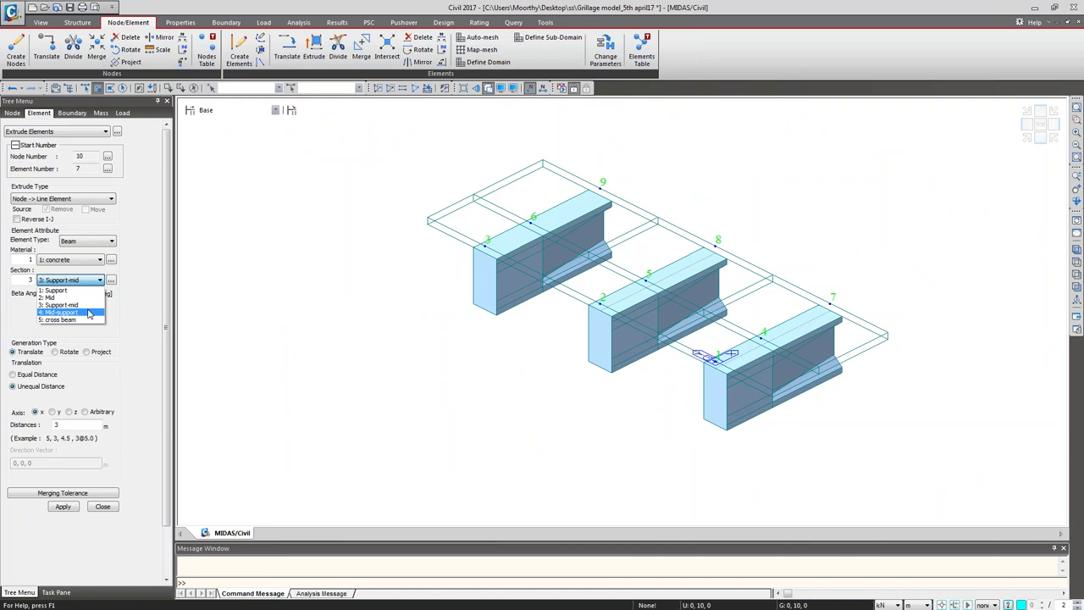
pyautogui.click(88, 313)
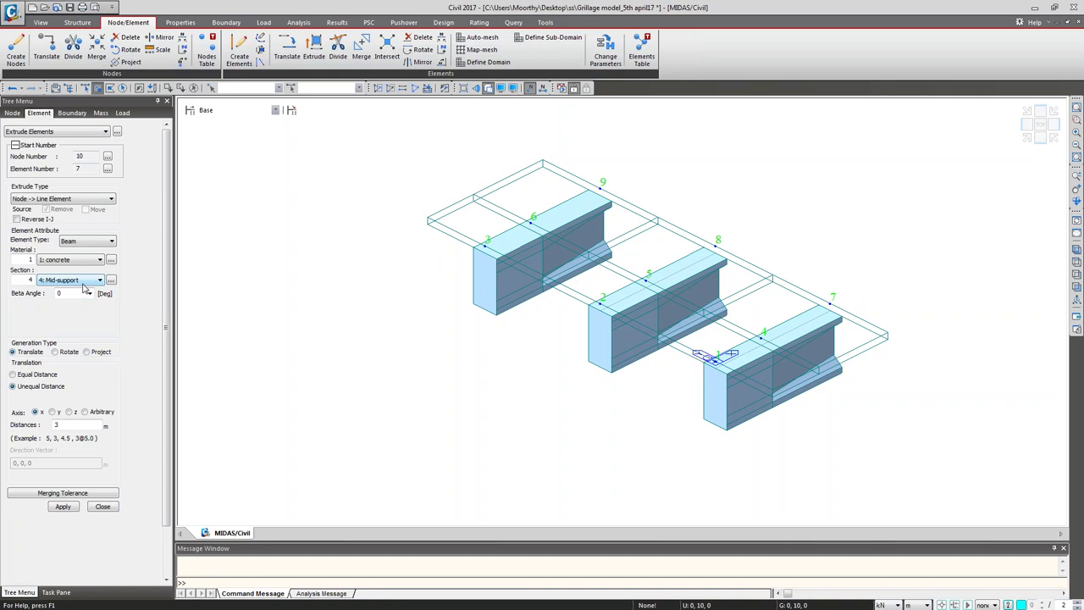
pyautogui.click(88, 282)
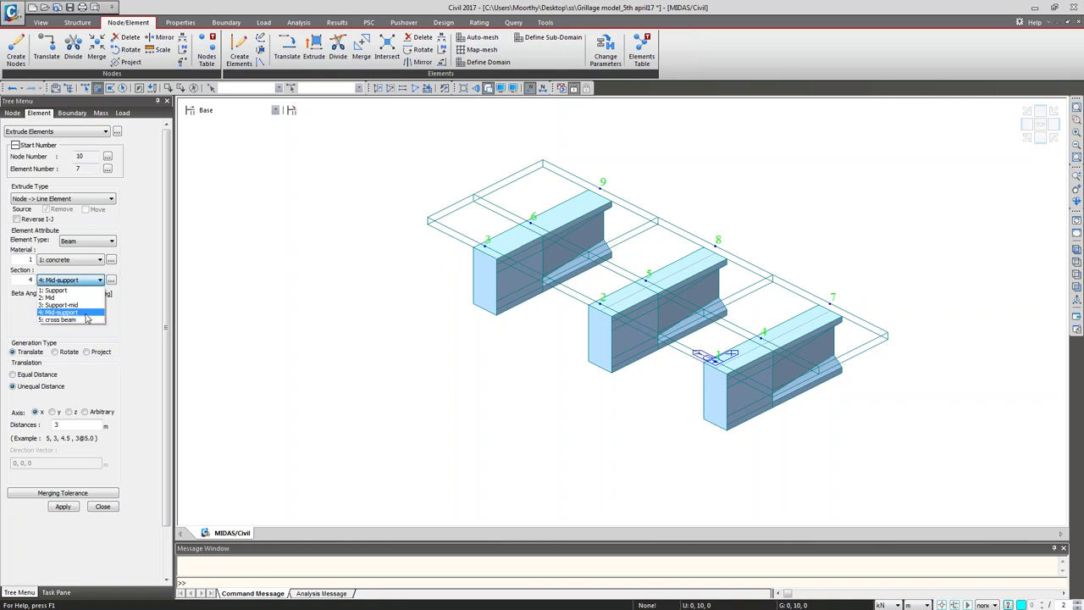
pyautogui.click(85, 297)
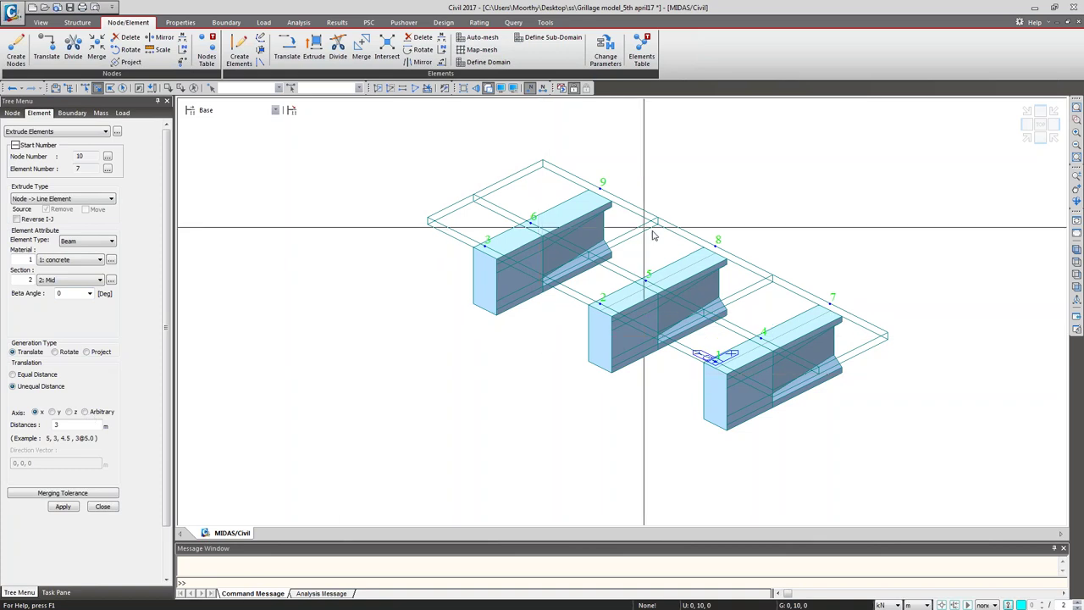
pyautogui.moveTo(816, 277); pyautogui.dragTo(875, 333)
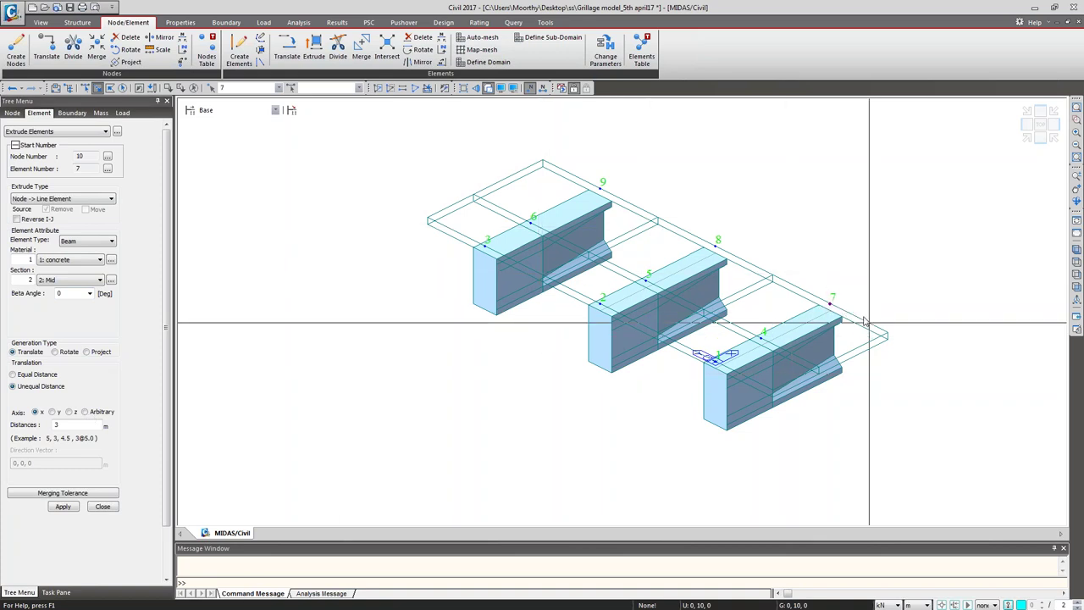
pyautogui.moveTo(738, 250); pyautogui.dragTo(697, 223)
pyautogui.moveTo(589, 169); pyautogui.dragTo(635, 207)
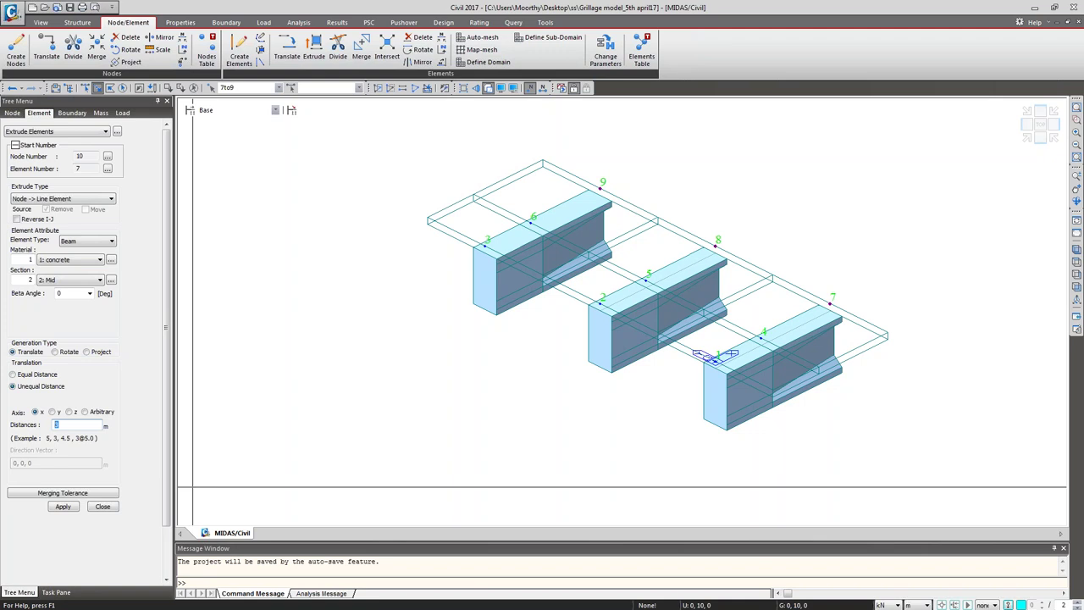
pyautogui.write('@')
pyautogui.click(64, 506)
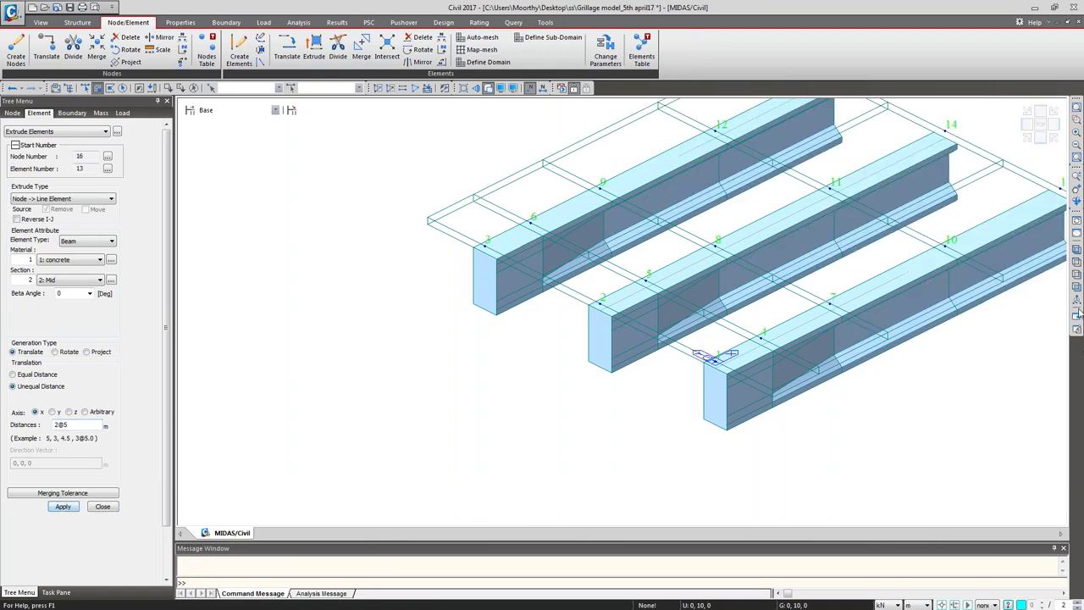
# Step: Extend girder end nodes 13–15 by 3 m with the Mid-support section
pyautogui.click(1076, 251)
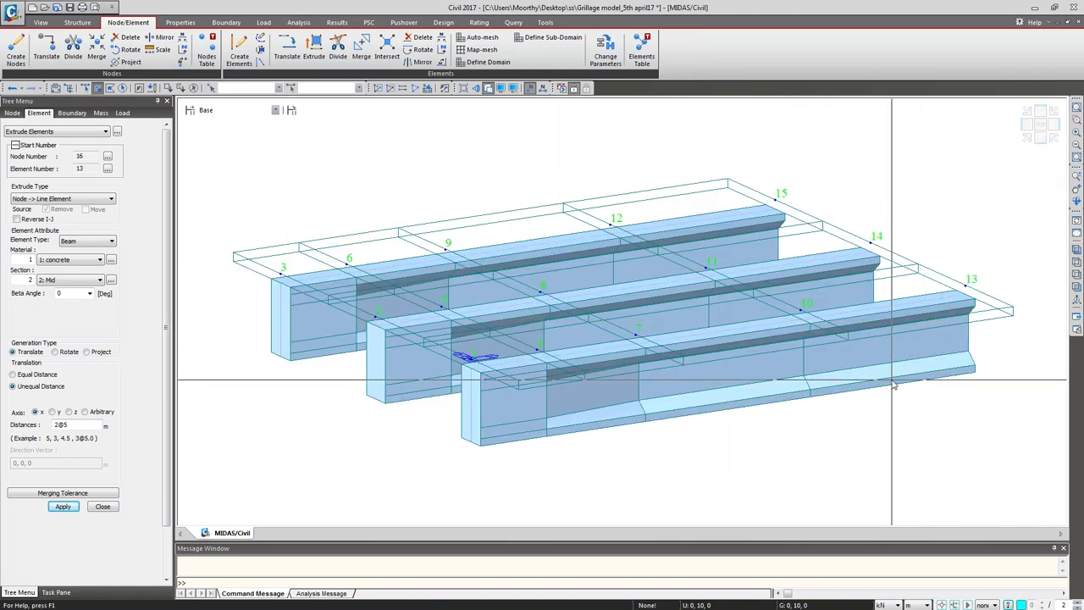
pyautogui.click(965, 286)
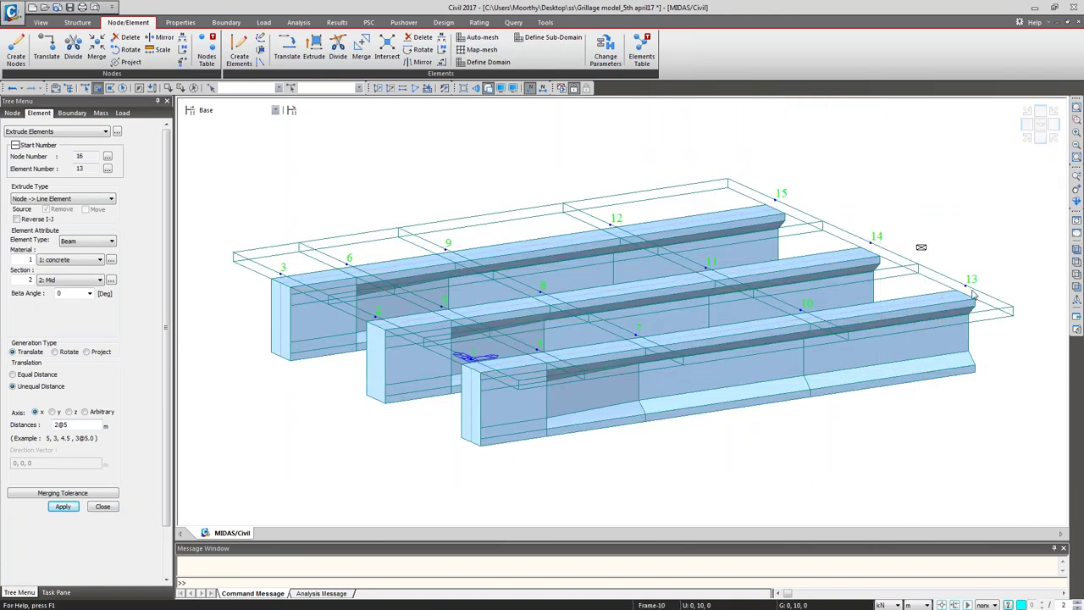
pyautogui.click(869, 243)
pyautogui.click(779, 195)
pyautogui.click(60, 281)
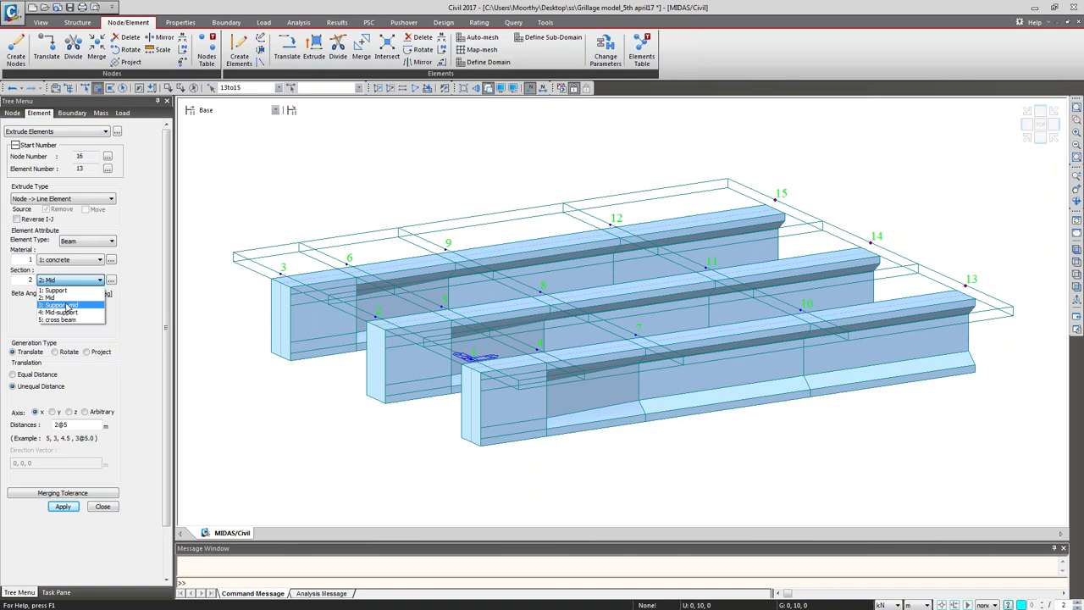
pyautogui.click(69, 313)
pyautogui.doubleClick(84, 425)
pyautogui.write('3')
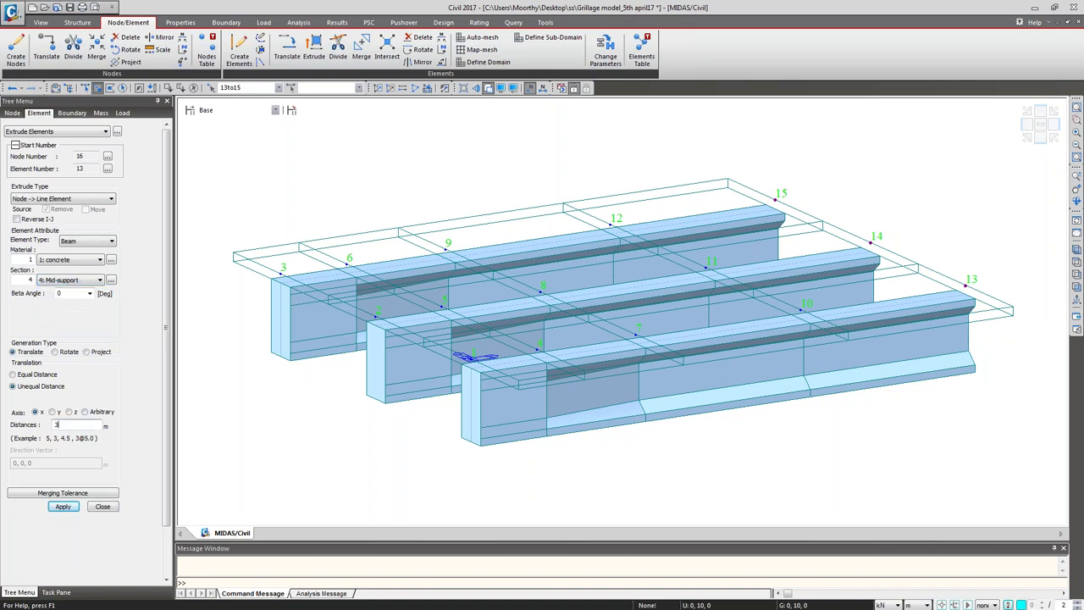
pyautogui.click(63, 506)
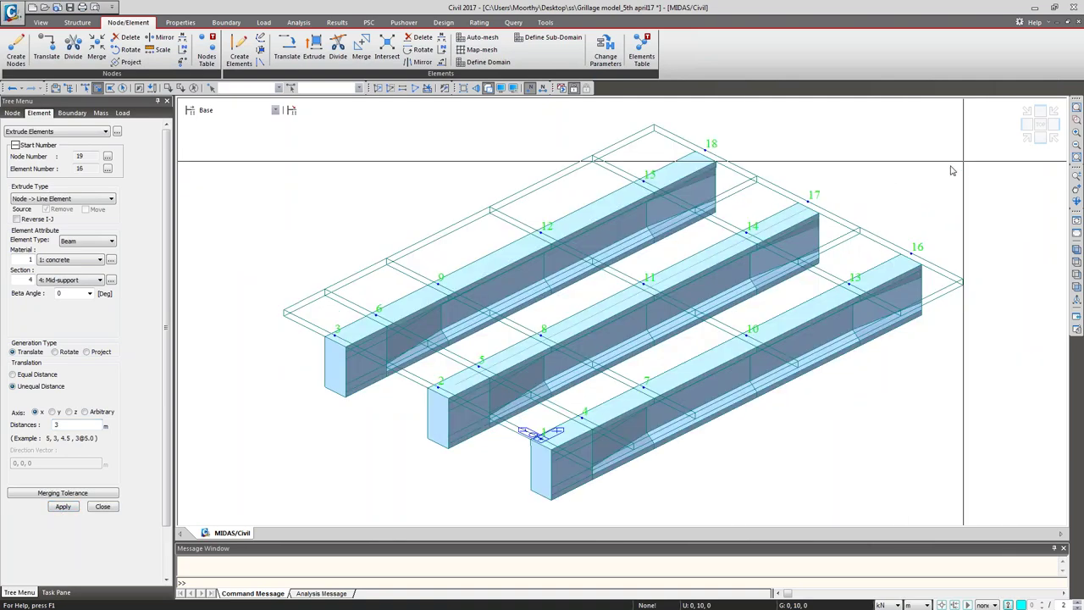
# Step: Extend the new end nodes a final 2 m with the Support section, ending at nodes 19–21
pyautogui.click(704, 150)
pyautogui.click(808, 201)
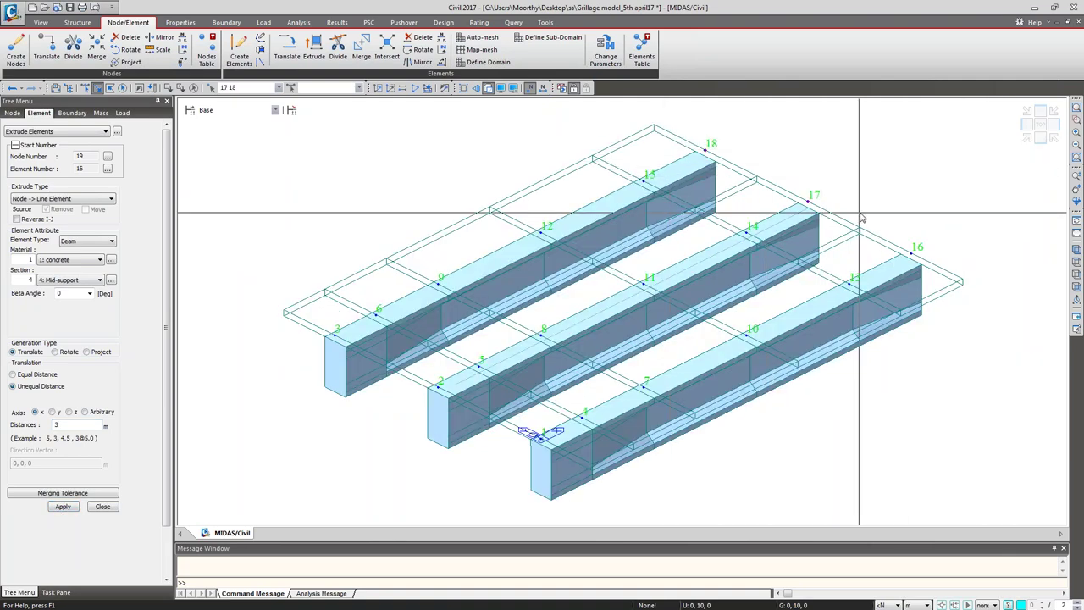
pyautogui.click(912, 253)
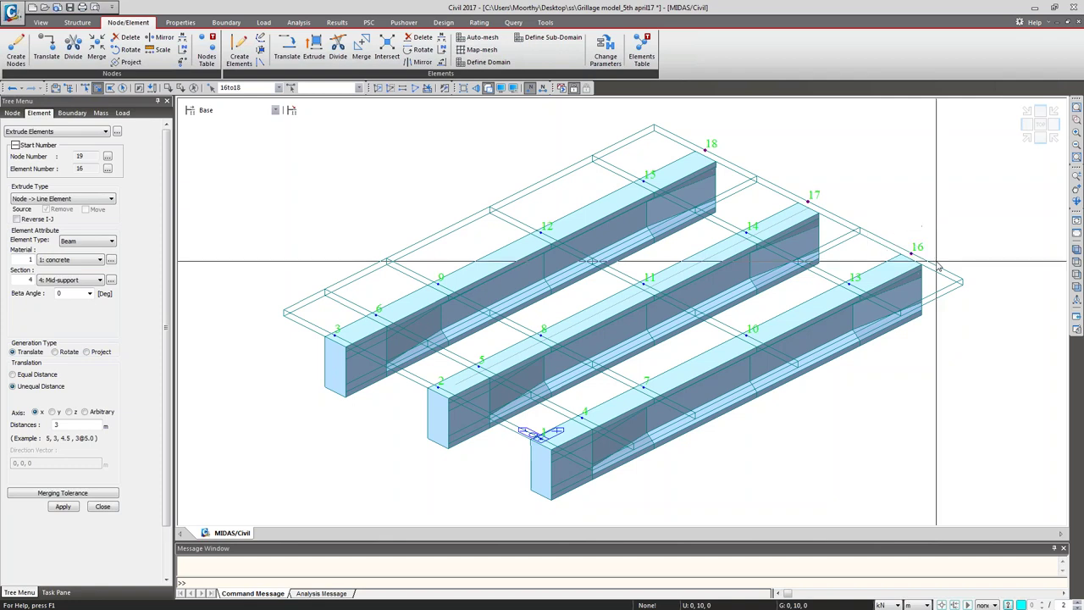
pyautogui.click(82, 279)
pyautogui.click(79, 291)
pyautogui.doubleClick(57, 424)
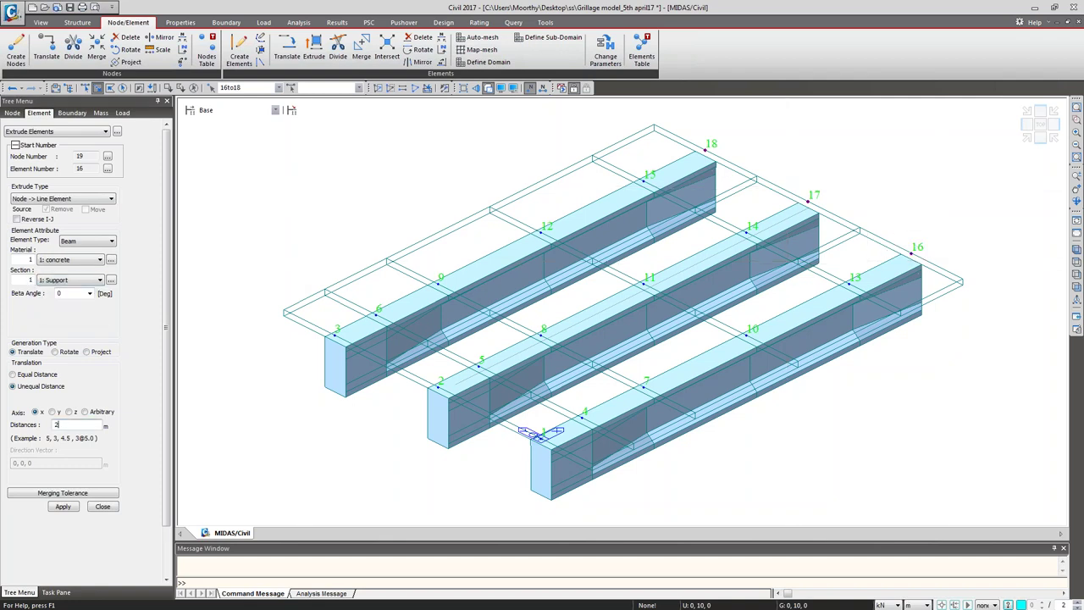
pyautogui.click(61, 506)
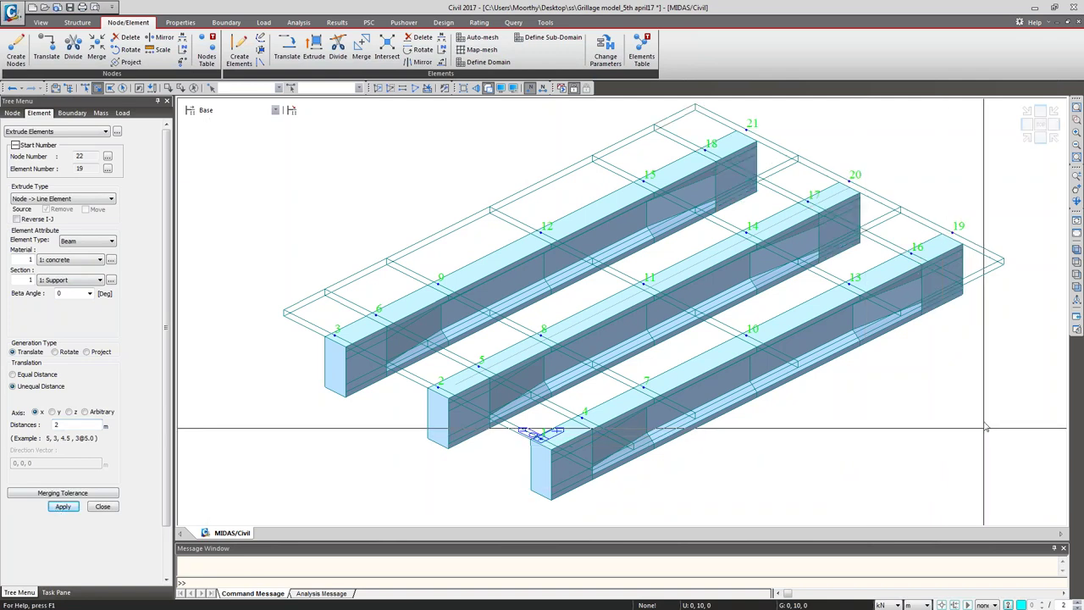
pyautogui.click(1076, 124)
pyautogui.moveTo(520, 372); pyautogui.dragTo(779, 495)
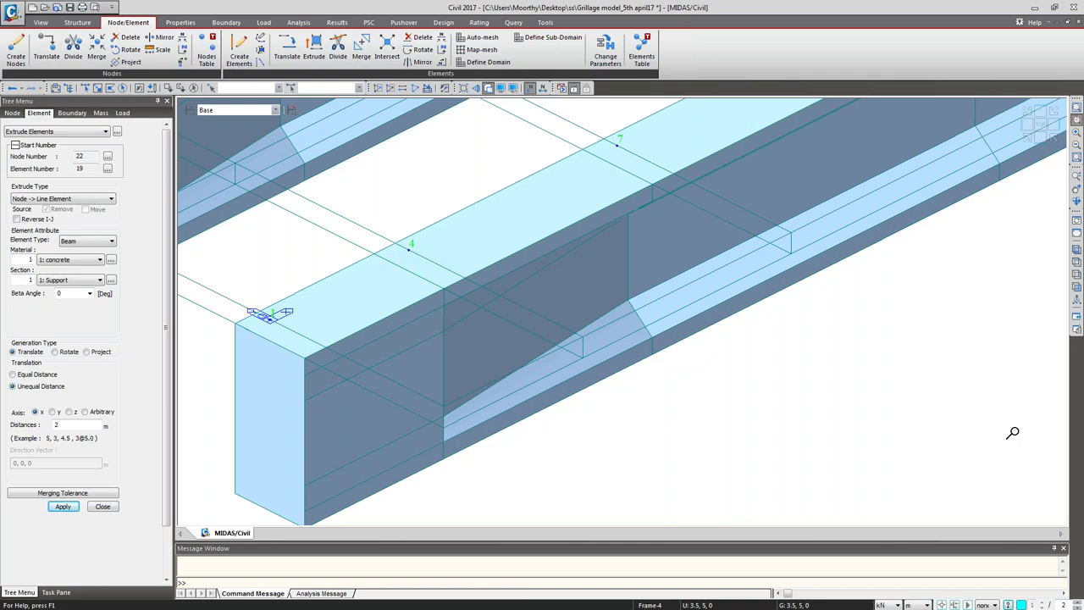
pyautogui.click(1076, 251)
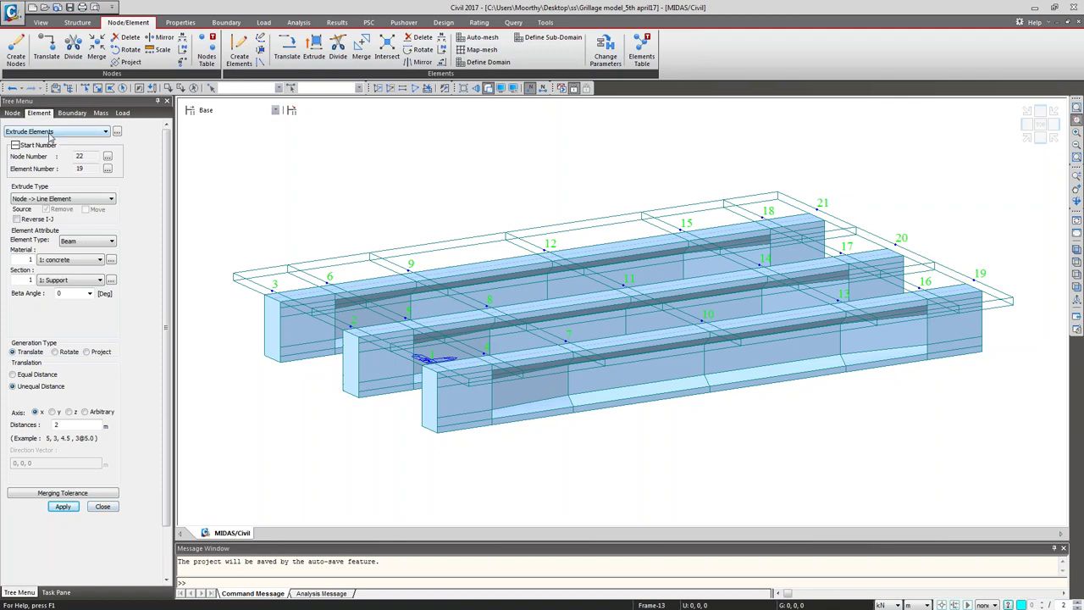
# Step: Set up Create Elements with material 1: concrete and section 5: cross beam
pyautogui.click(240, 55)
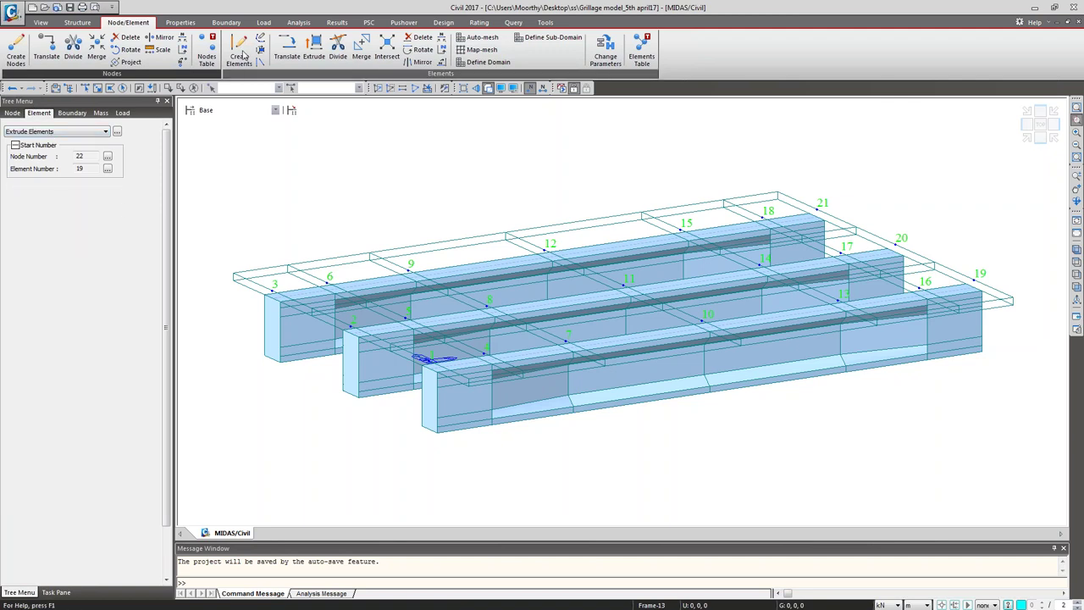
pyautogui.click(68, 351)
pyautogui.click(68, 364)
pyautogui.click(68, 384)
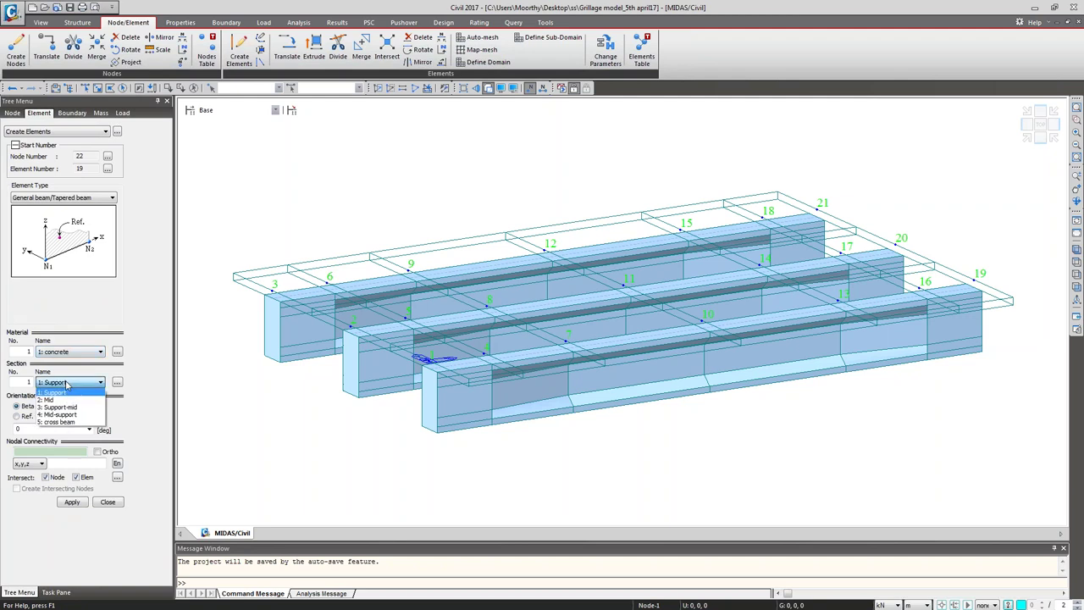
pyautogui.click(73, 422)
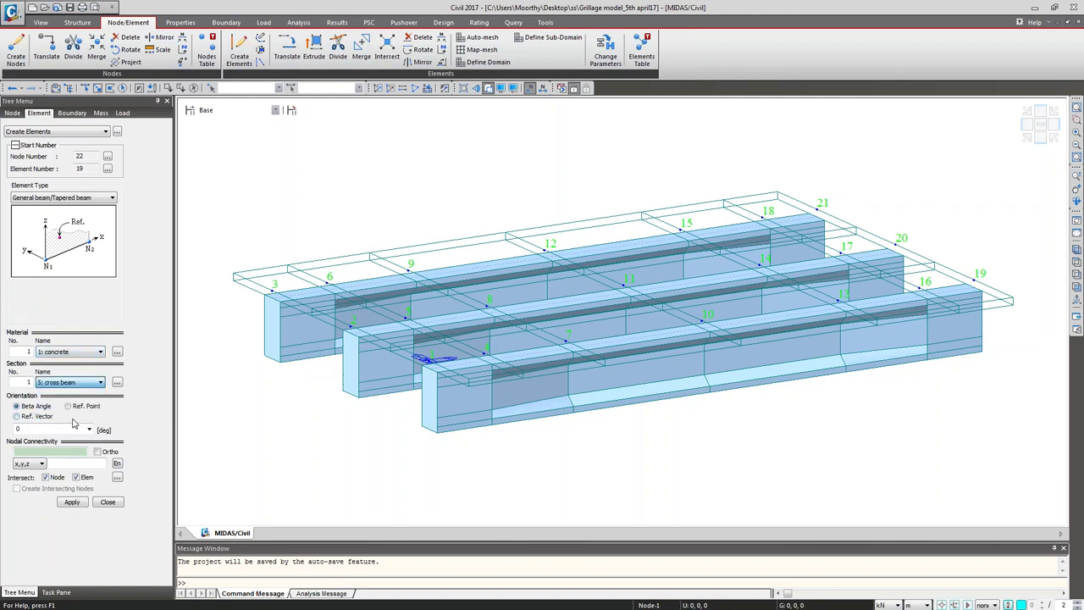
# Step: Draw cross beams across nodes 1–3, 10–12 and 19–21
pyautogui.click(430, 360)
pyautogui.click(273, 289)
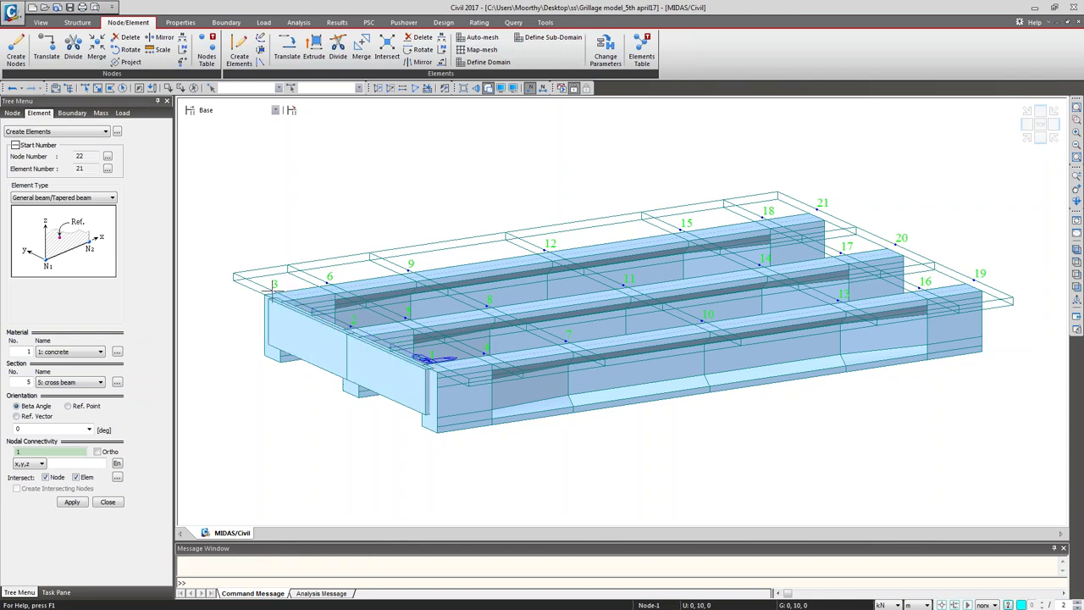
pyautogui.click(701, 320)
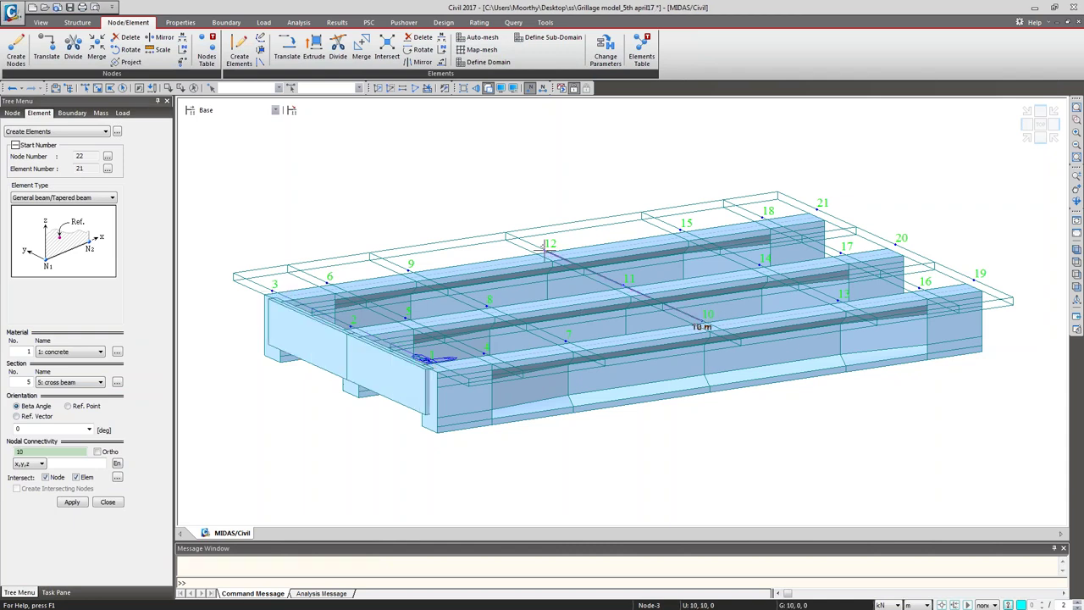
pyautogui.click(974, 280)
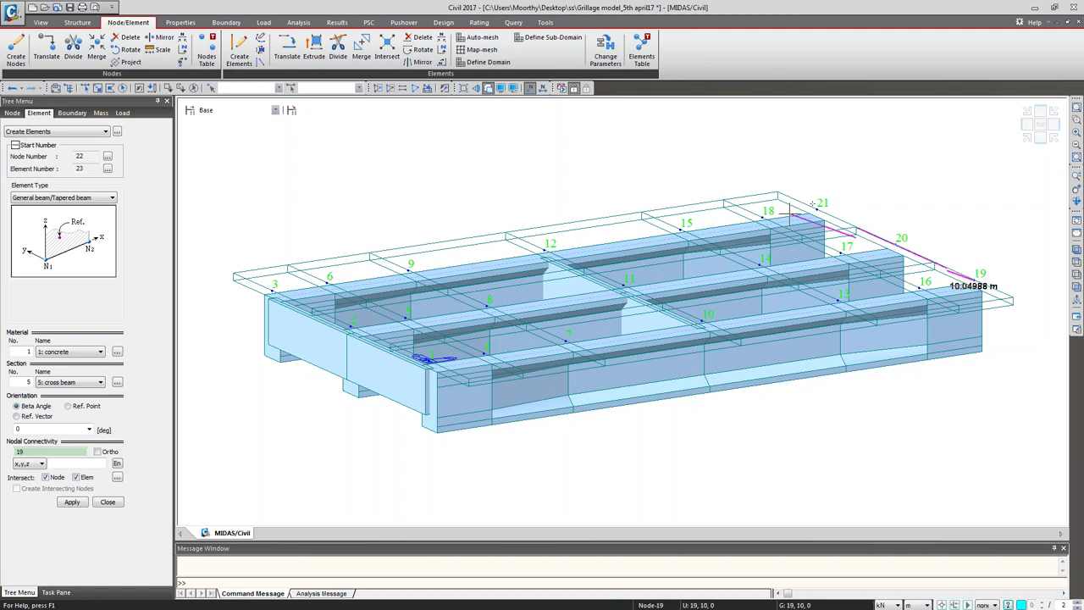
pyautogui.click(818, 209)
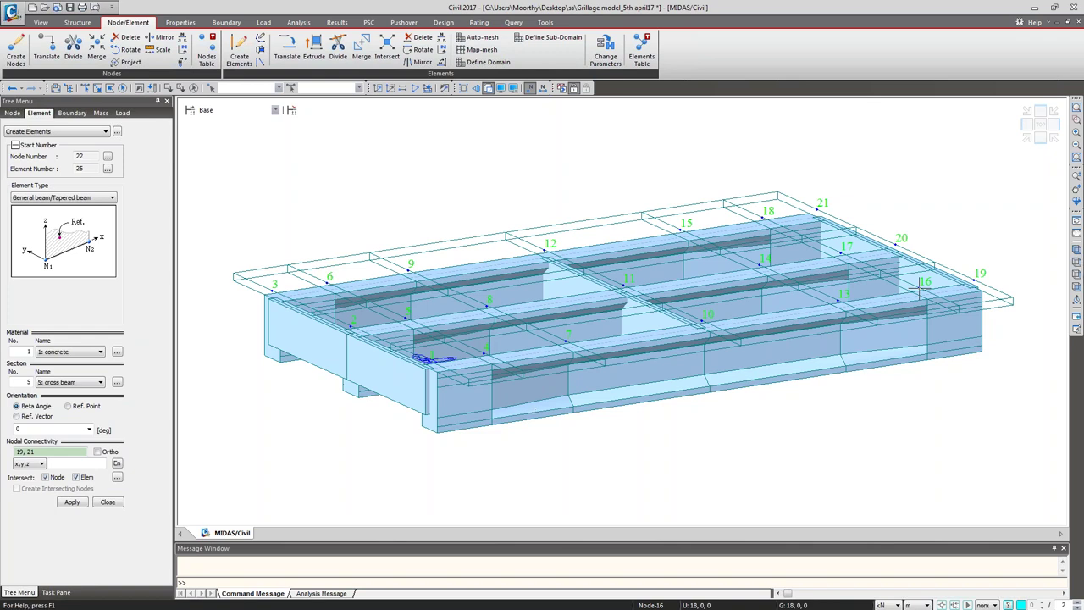
pyautogui.click(1076, 201)
pyautogui.moveTo(829, 339)
pyautogui.mouseDown()
pyautogui.moveTo(799, 281)
pyautogui.moveTo(791, 293)
pyautogui.moveTo(854, 378)
pyautogui.moveTo(824, 357)
pyautogui.mouseUp()
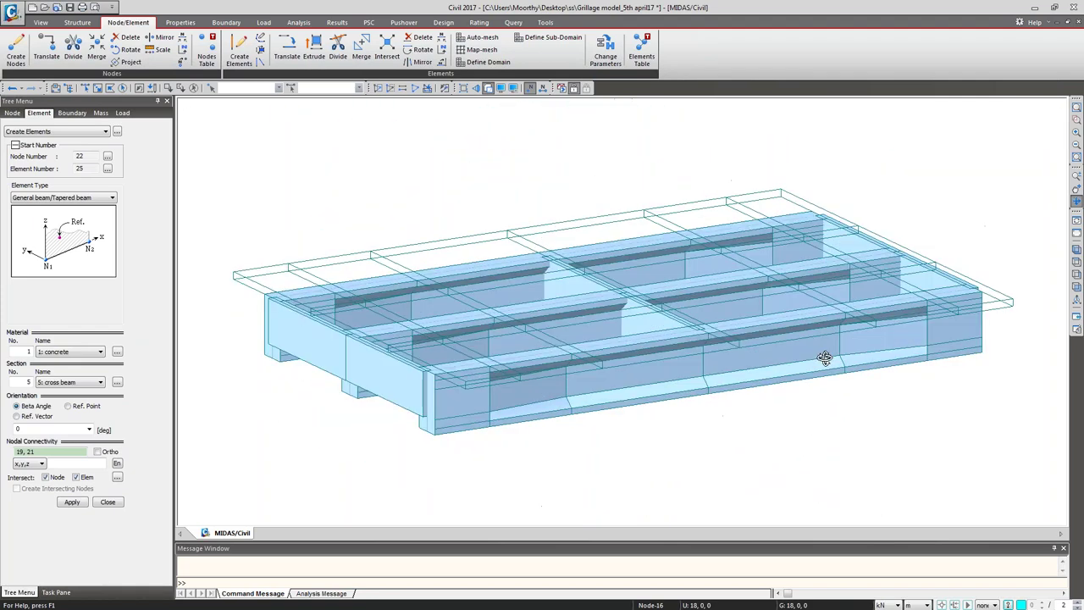
pyautogui.press('Escape')
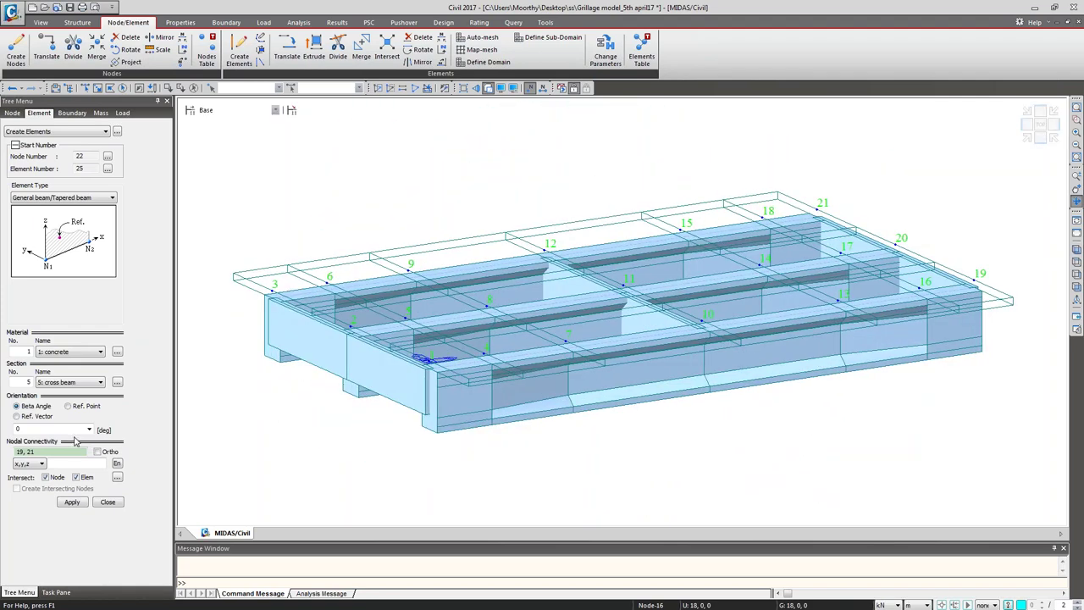
# Step: Switch to material 3: Dummy and draw a dummy cross member across nodes 4–6
pyautogui.click(74, 352)
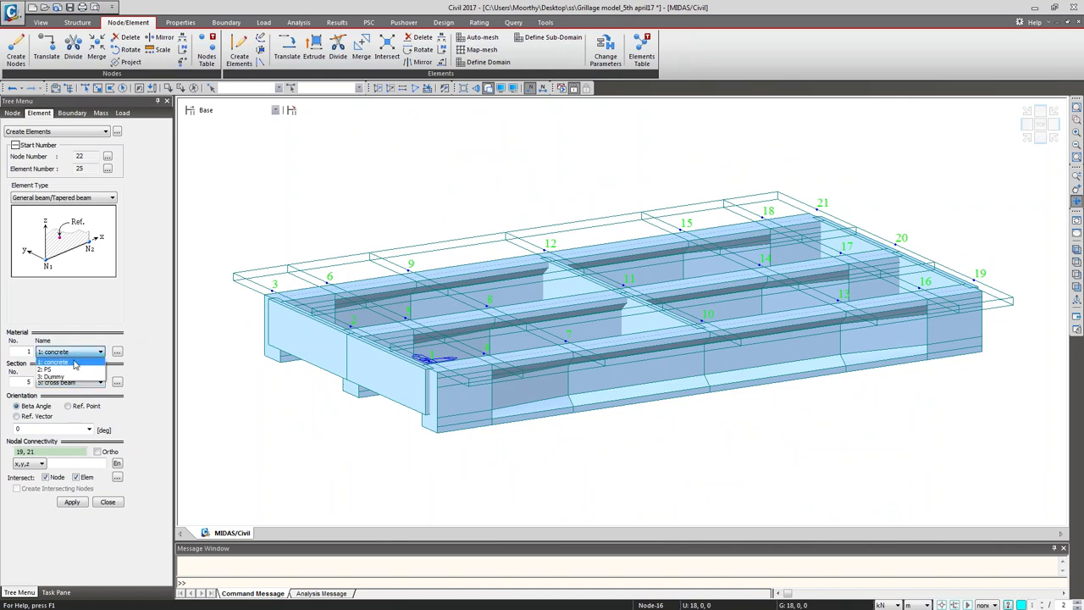
pyautogui.click(73, 376)
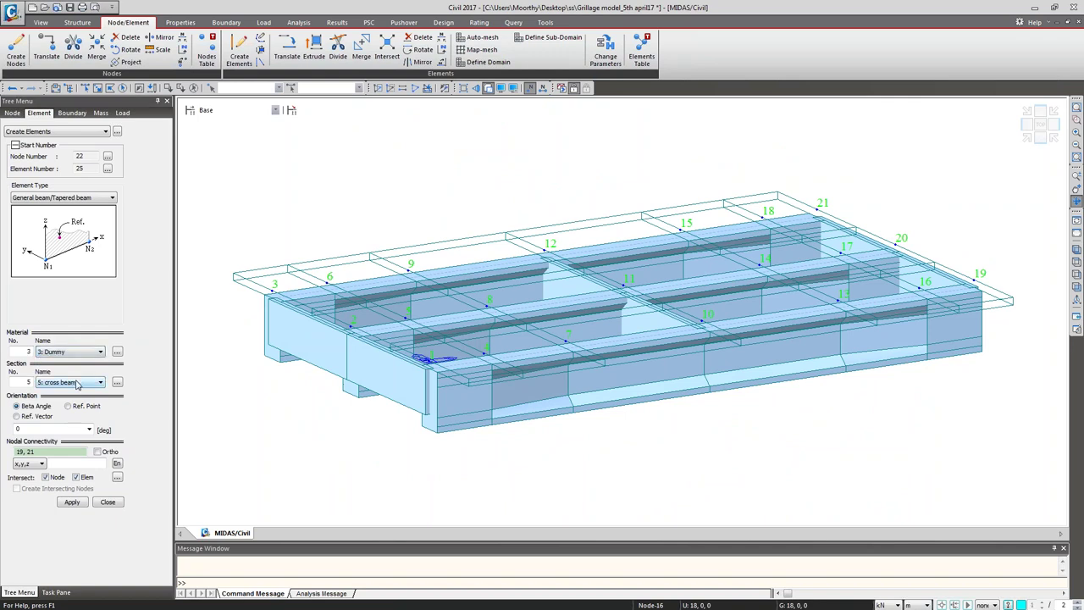
pyautogui.click(76, 383)
pyautogui.click(76, 383)
pyautogui.click(66, 450)
pyautogui.click(423, 350)
pyautogui.click(485, 354)
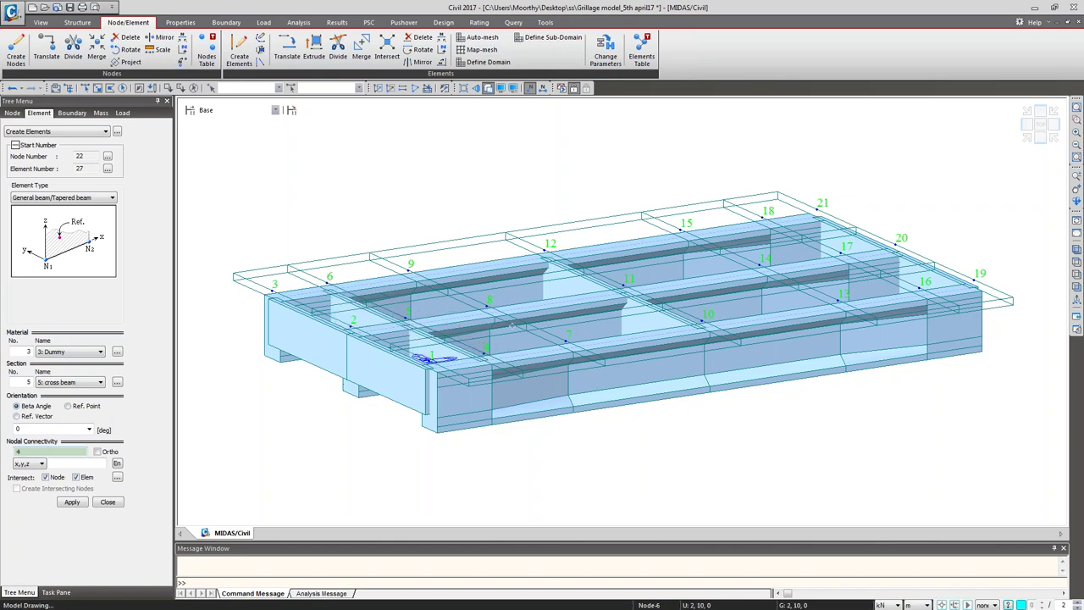
pyautogui.click(569, 338)
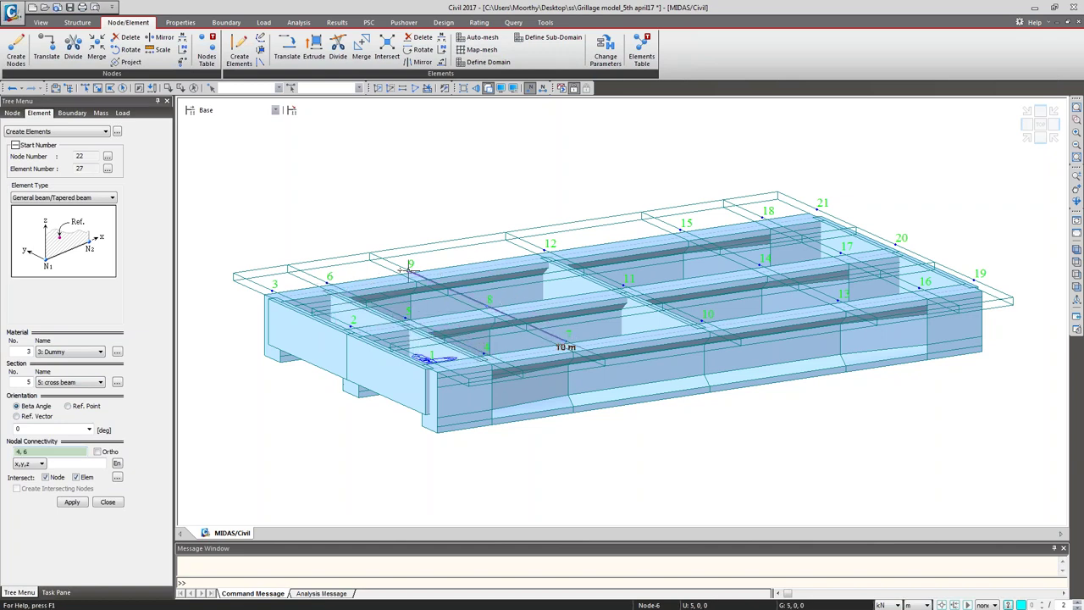
pyautogui.press('Escape')
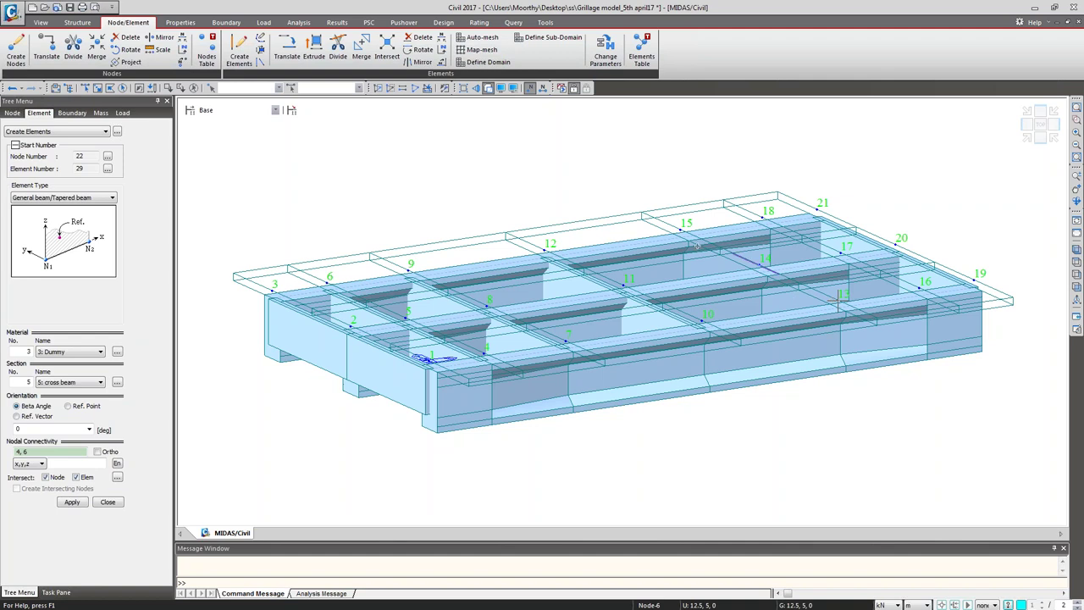
# Step: Draw dummy members across nodes 16–18 and two new transverse lines adding nodes 22–27
pyautogui.click(838, 298)
pyautogui.click(919, 288)
pyautogui.click(763, 219)
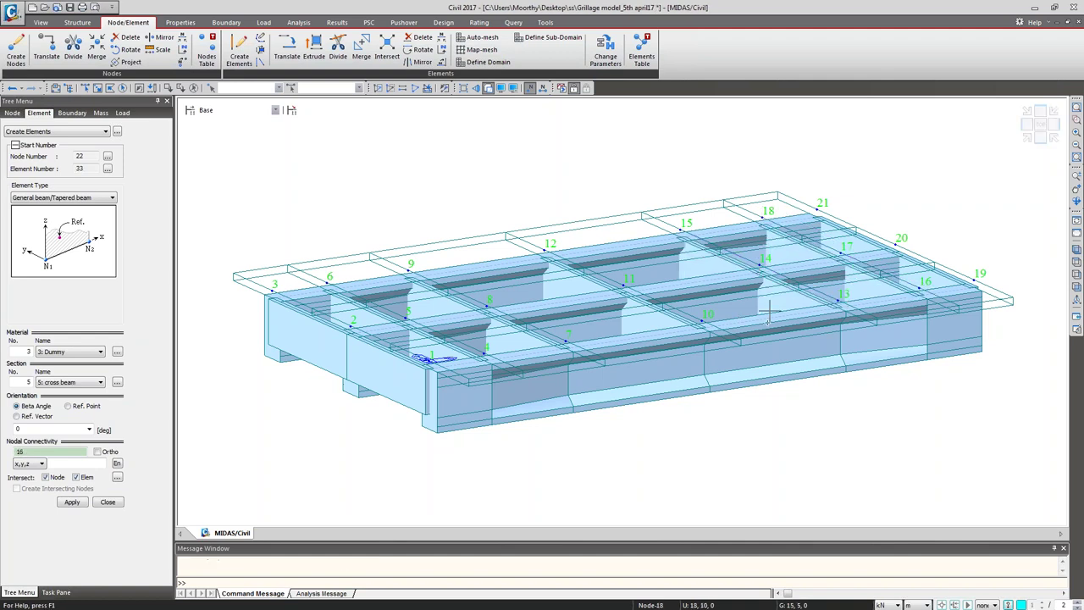
pyautogui.click(768, 310)
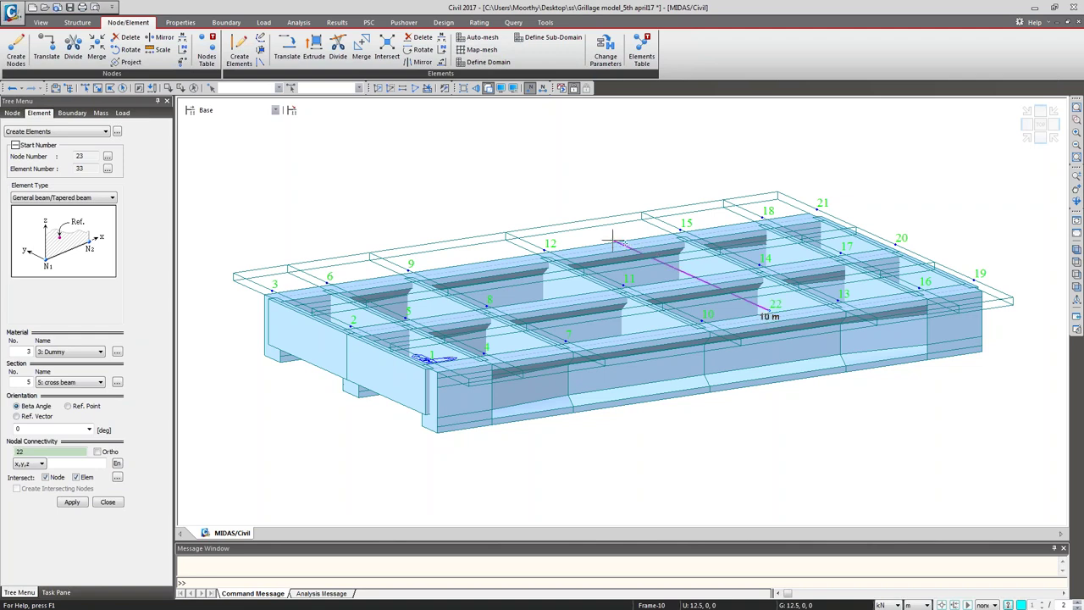
pyautogui.click(617, 243)
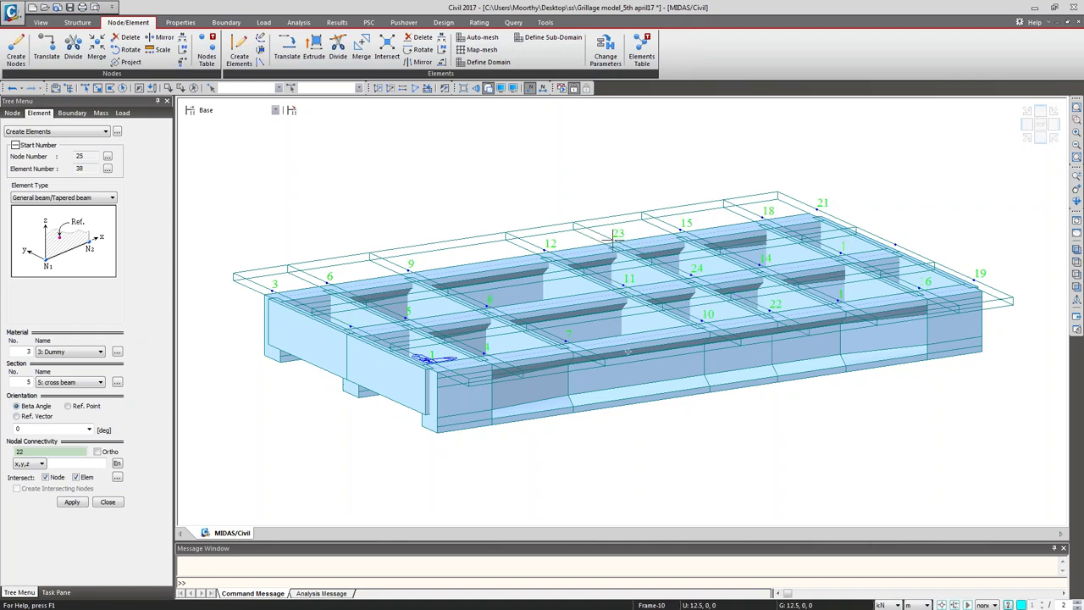
pyautogui.click(631, 330)
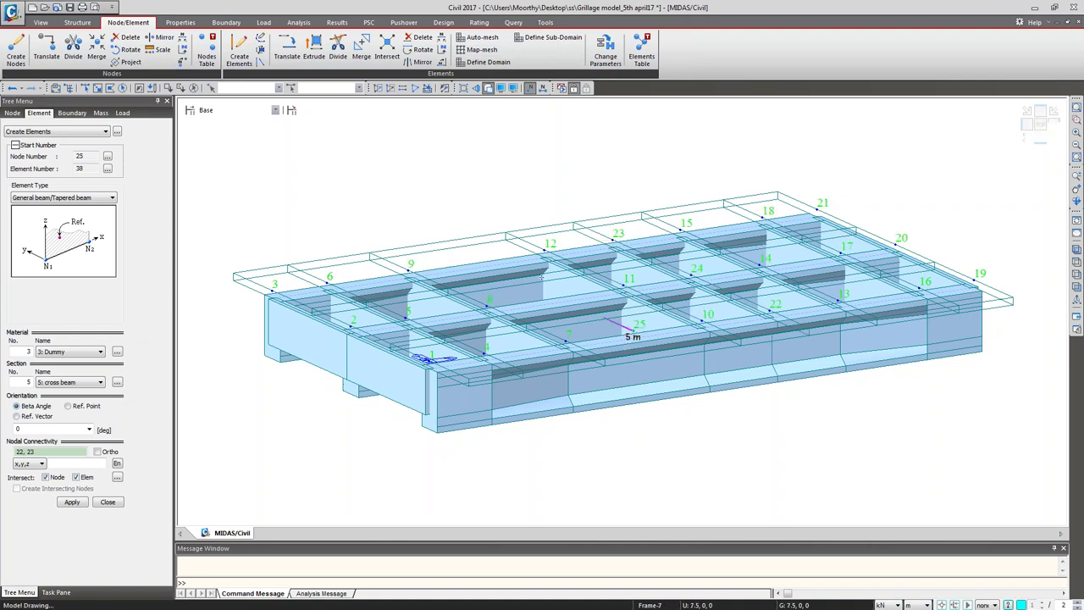
pyautogui.click(479, 257)
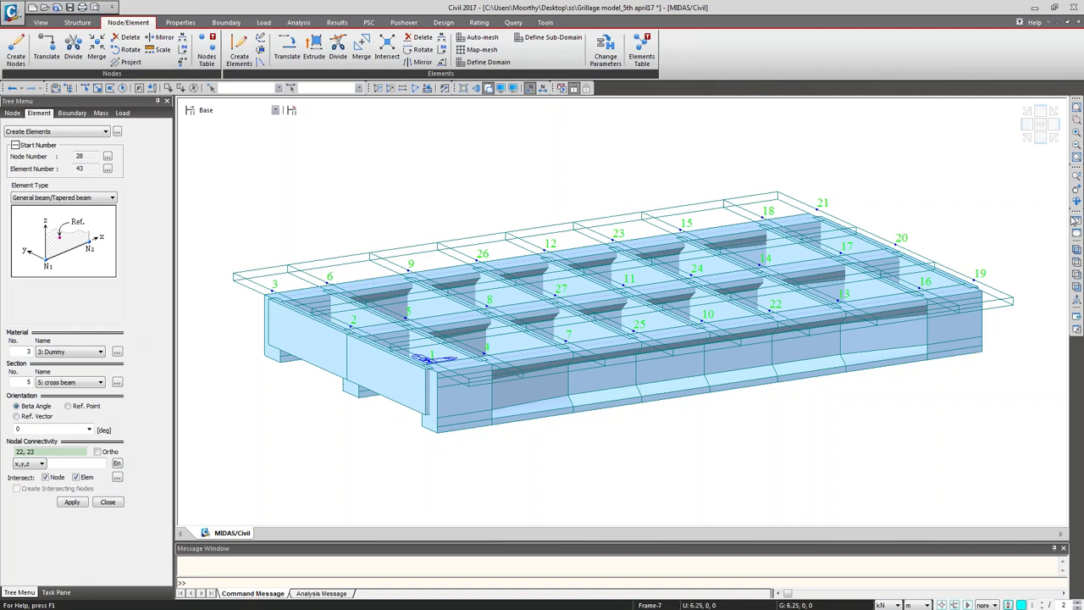
pyautogui.keyDown('ctrl'); pyautogui.moveTo(757, 413); pyautogui.dragTo(822, 408, button='middle'); pyautogui.keyUp('ctrl')
pyautogui.click(107, 502)
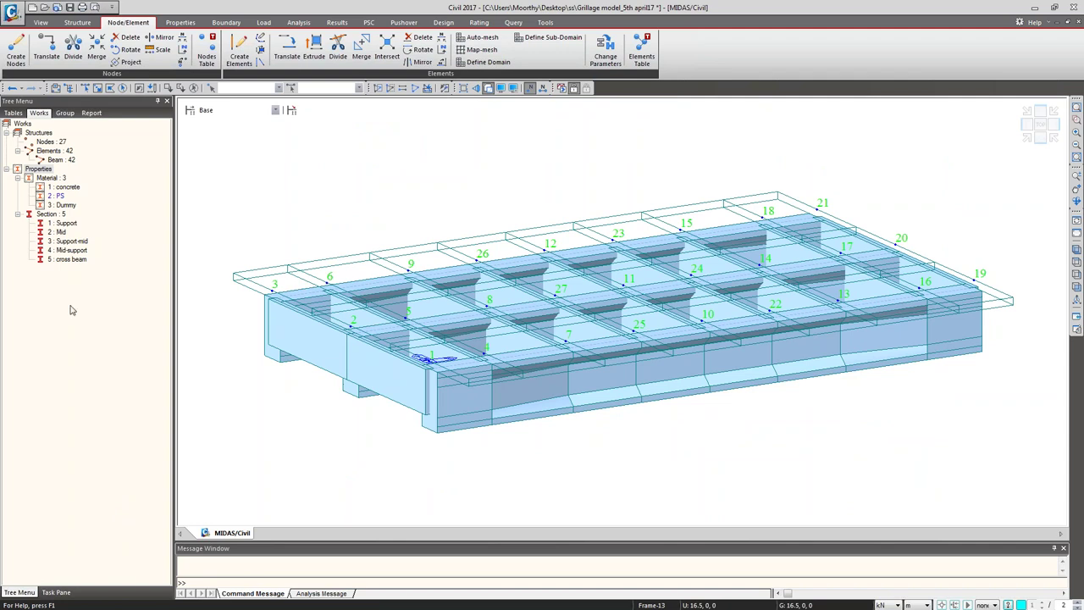
# Step: Highlight the Support, Mid, Support-mid, Mid-support, cross beam and Dummy members from the Works tree
pyautogui.click(67, 222)
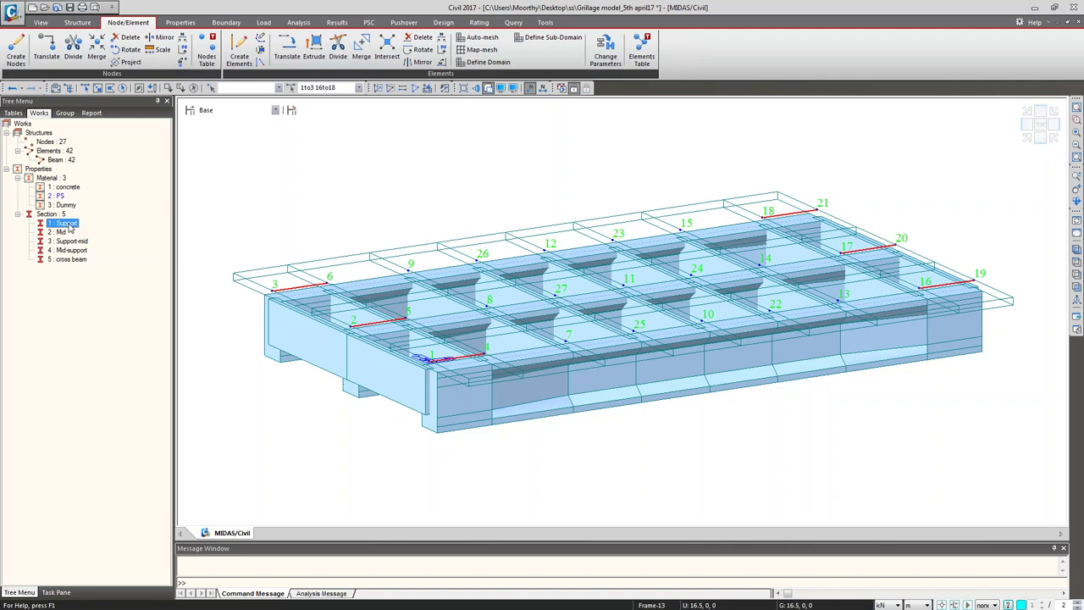
pyautogui.click(62, 231)
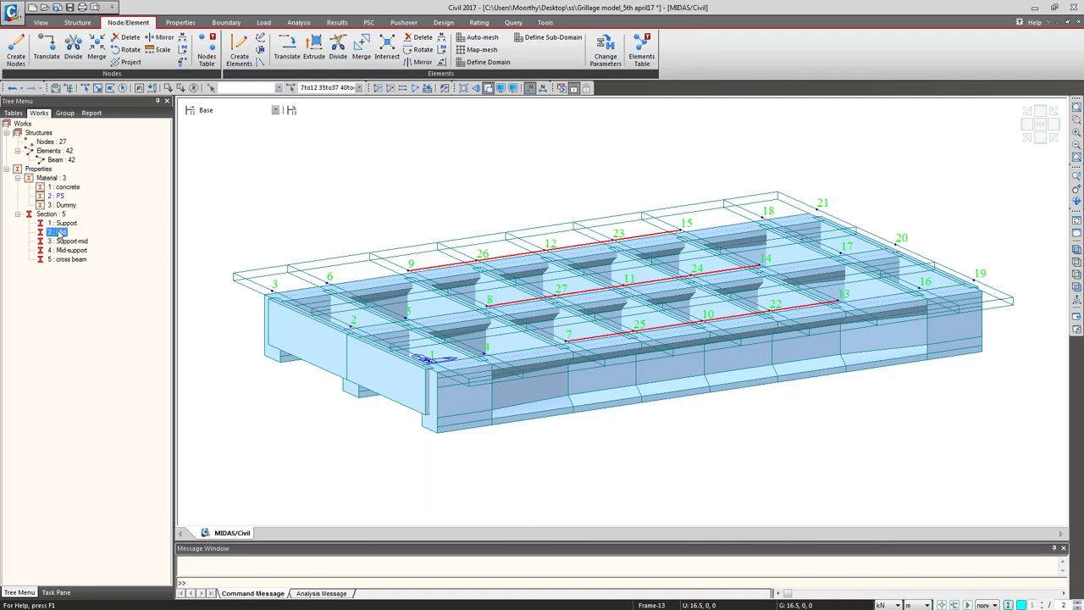
pyautogui.click(70, 242)
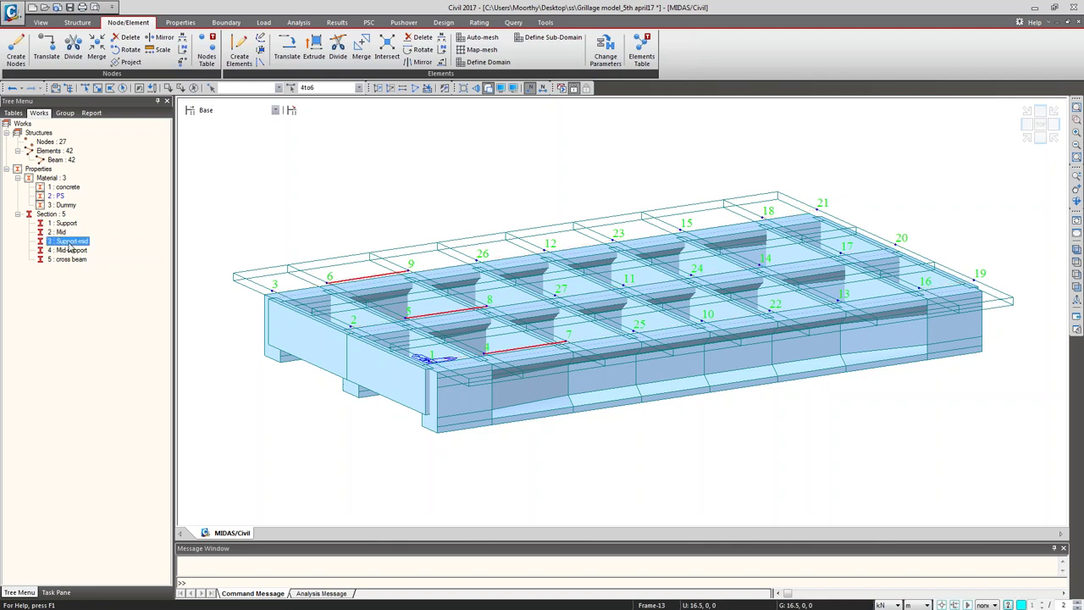
pyautogui.click(71, 251)
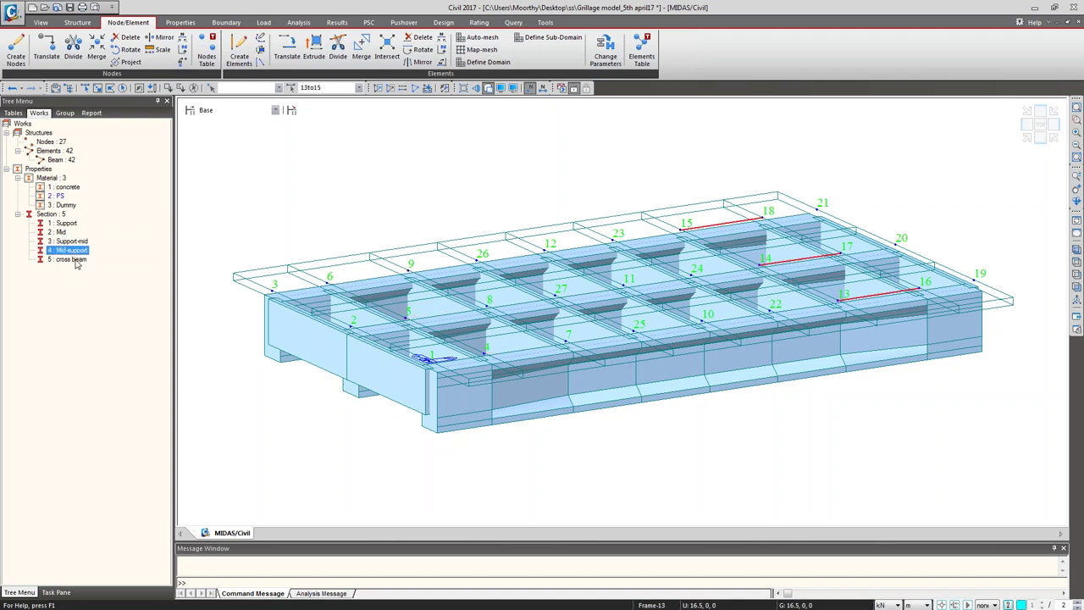
pyautogui.click(71, 259)
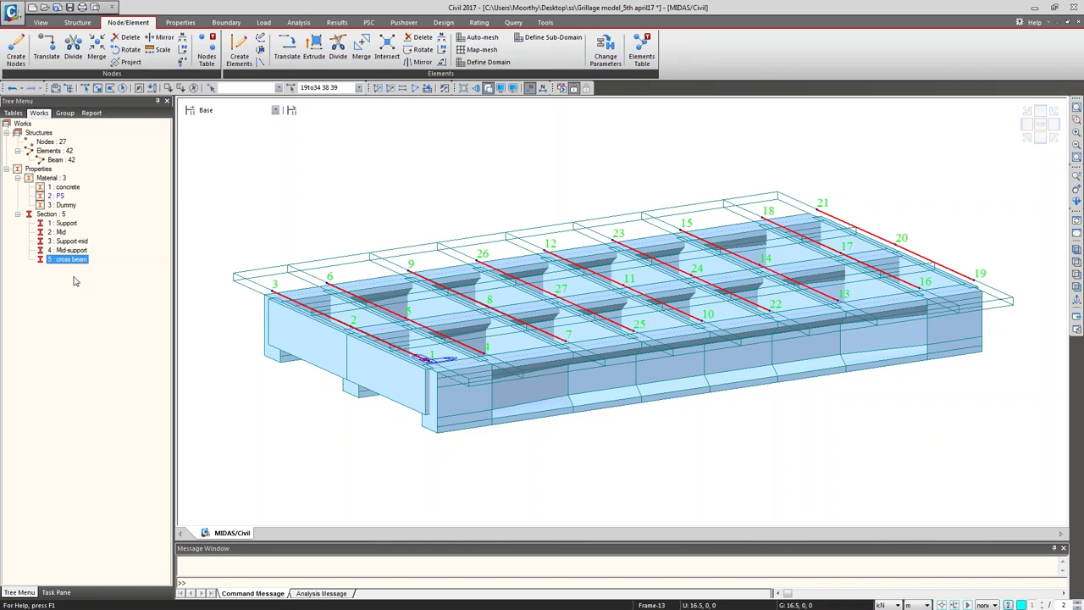
pyautogui.click(64, 206)
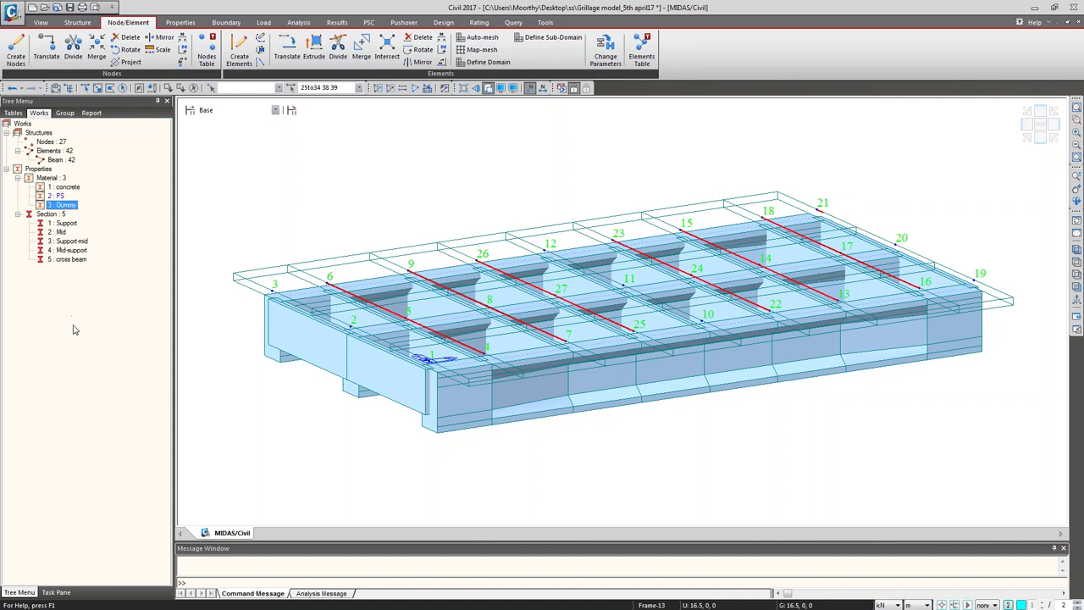
# Step: Clear the selection and select girder end nodes 1–3 and 19–21
pyautogui.click(194, 87)
pyautogui.click(98, 87)
pyautogui.click(276, 315)
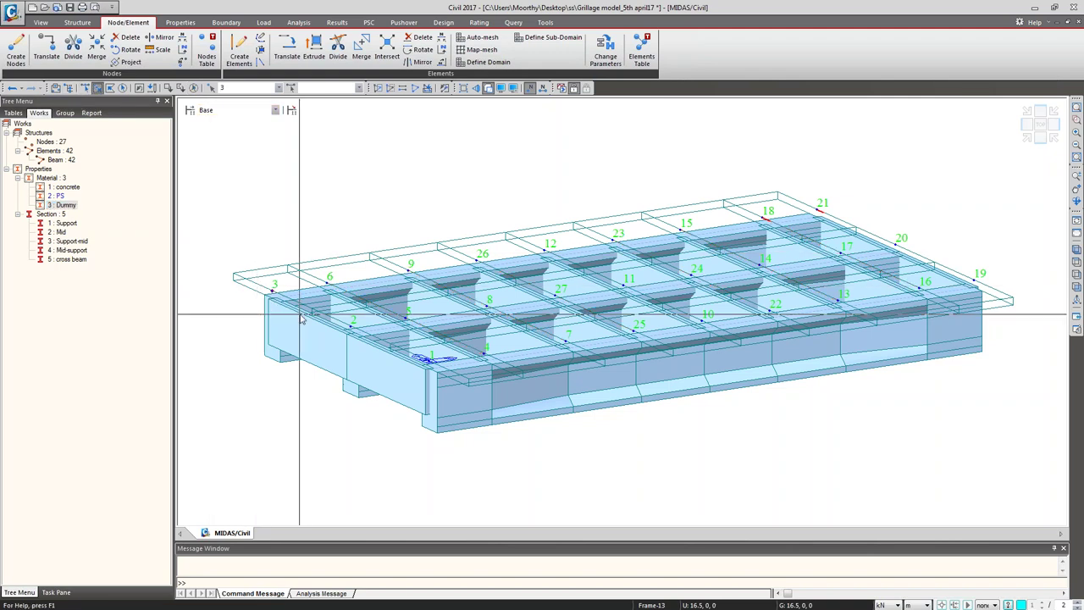
pyautogui.click(358, 335)
pyautogui.click(430, 383)
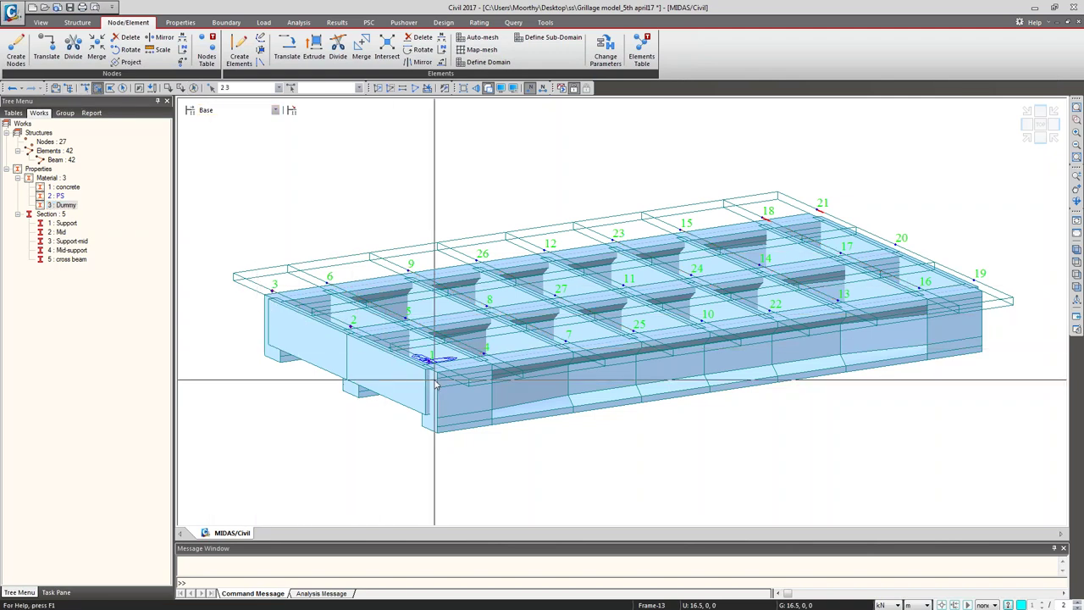
pyautogui.click(194, 87)
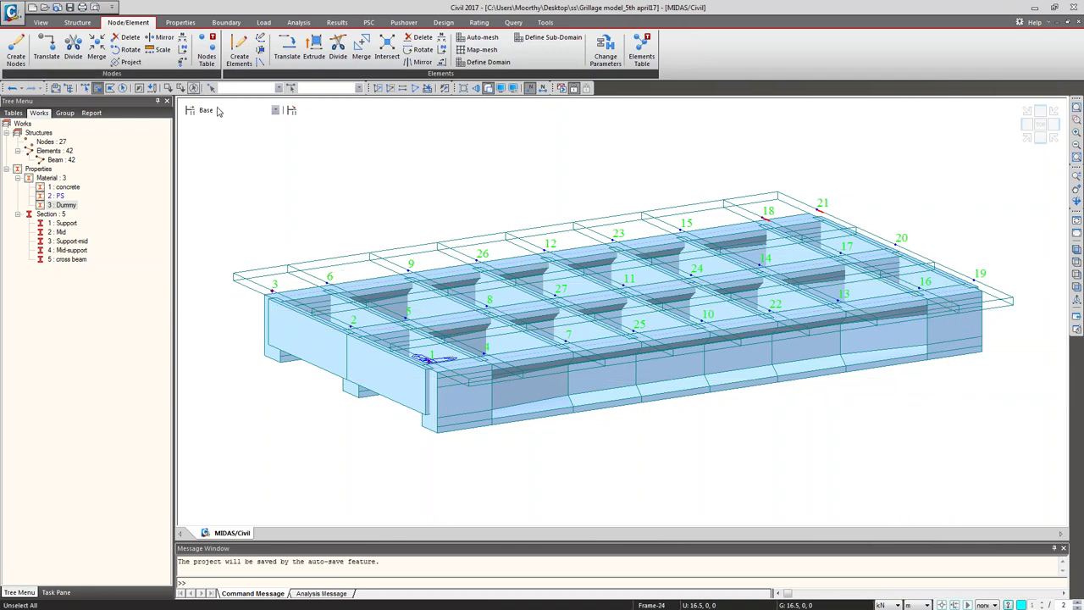
pyautogui.click(1077, 288)
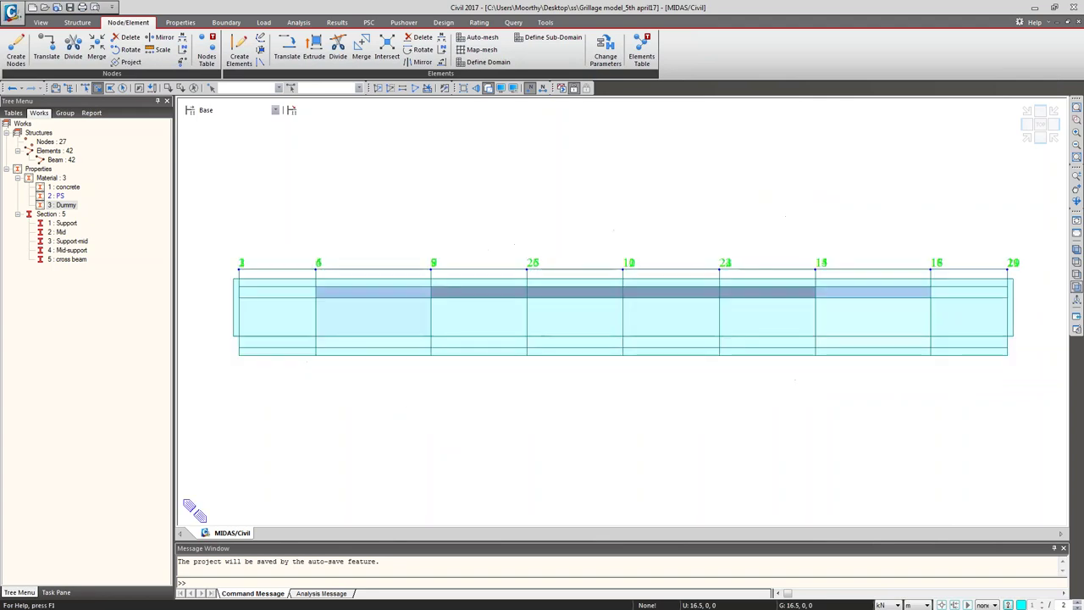
pyautogui.click(1076, 249)
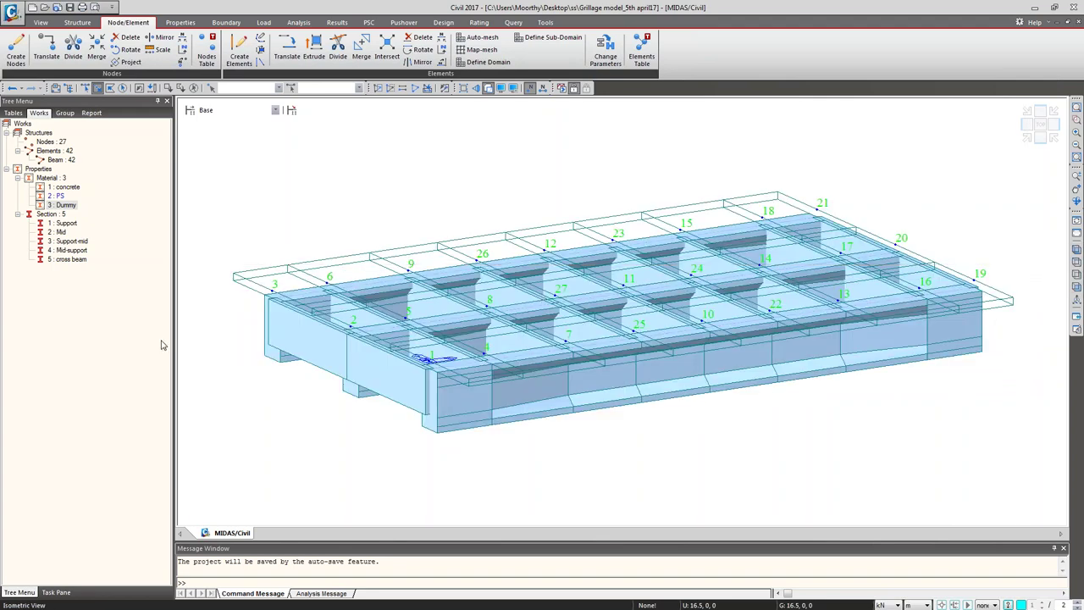
pyautogui.click(975, 280)
pyautogui.click(895, 244)
pyautogui.click(817, 209)
# Step: Copy the six end nodes 2.25 m down (0, 0, -2.25) as nodes 28–33
pyautogui.click(46, 46)
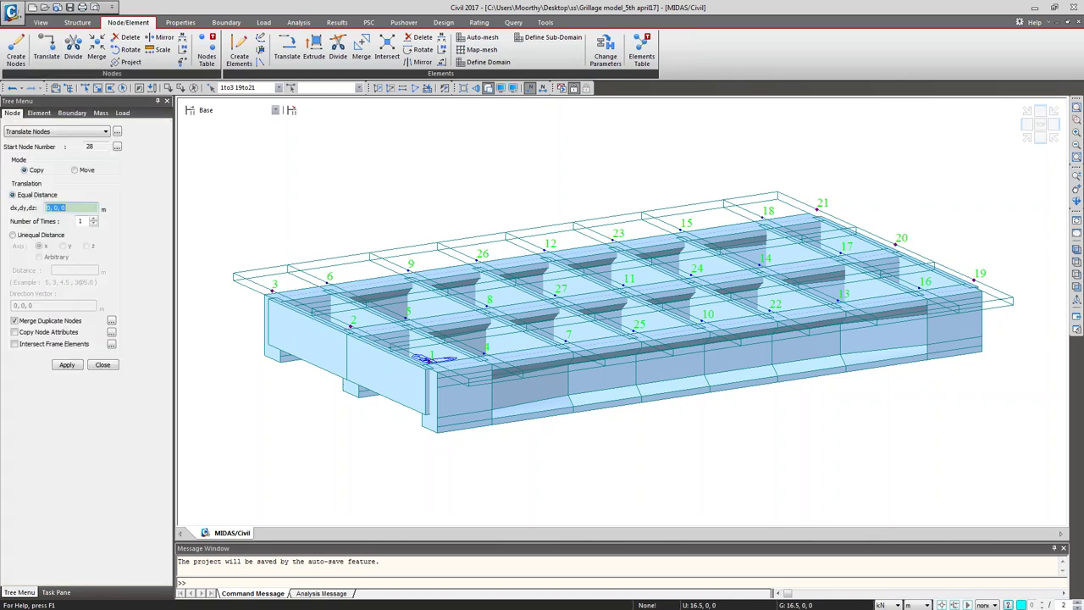
pyautogui.press('BackSpace')
pyautogui.click(67, 364)
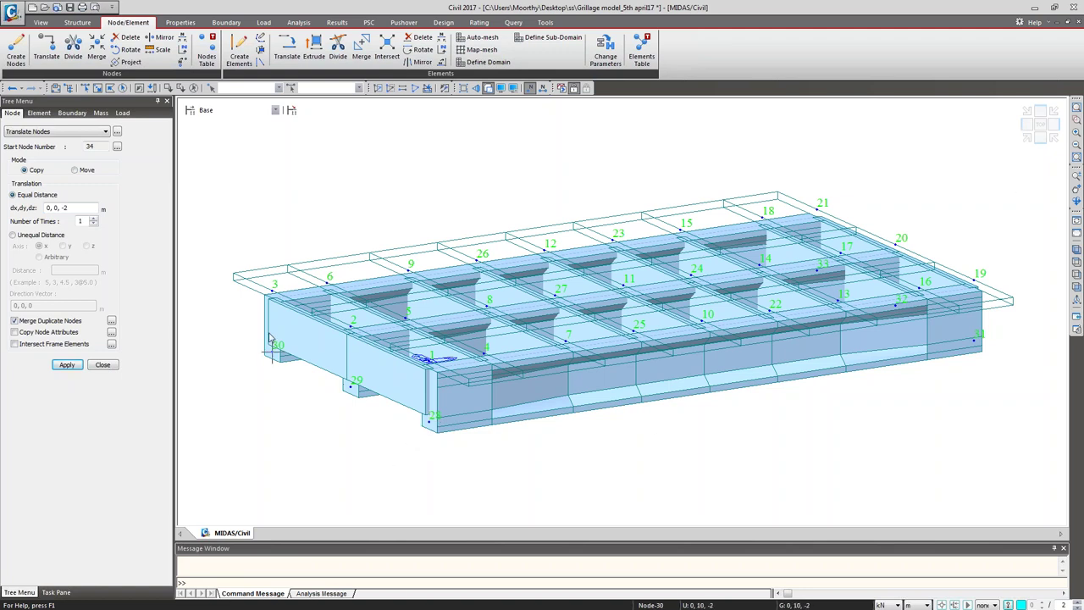
pyautogui.moveTo(269, 337)
pyautogui.click(12, 88)
pyautogui.click(137, 88)
pyautogui.click(74, 208)
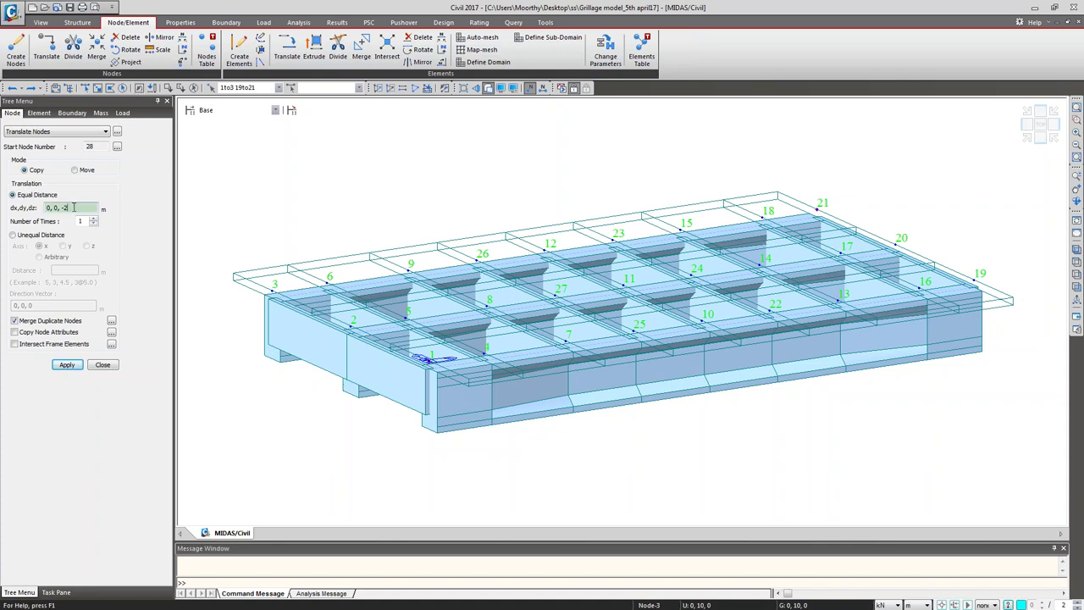
pyautogui.write('.25')
pyautogui.click(67, 364)
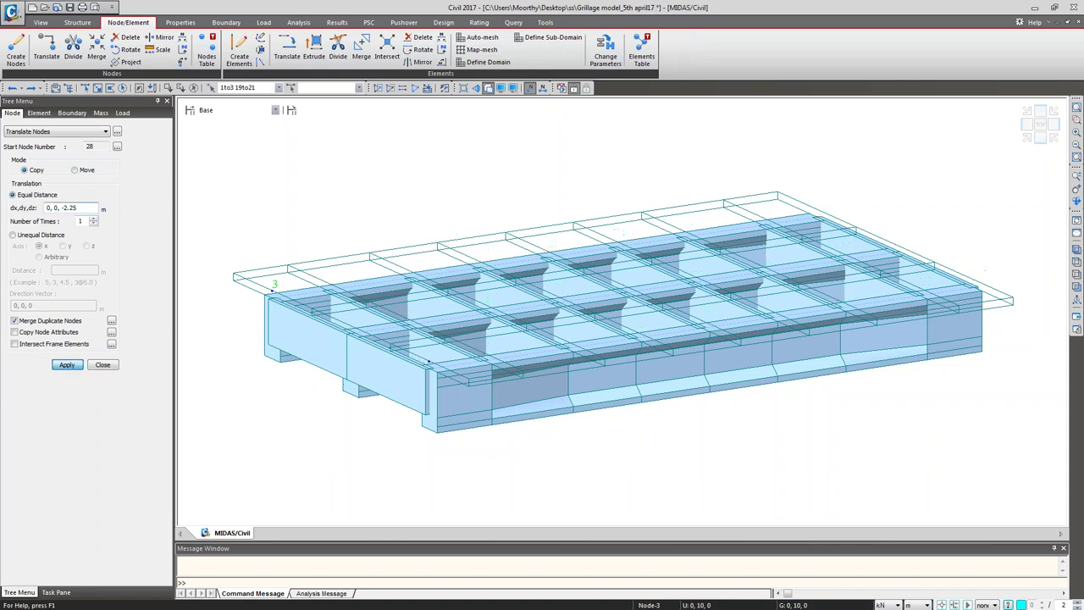
pyautogui.click(1076, 275)
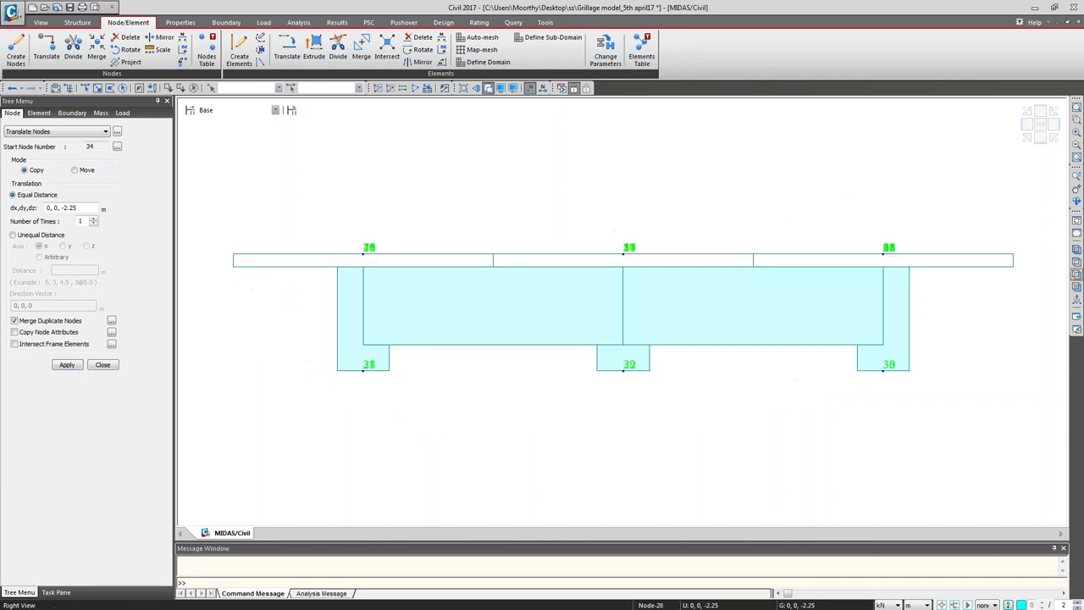
pyautogui.click(1076, 249)
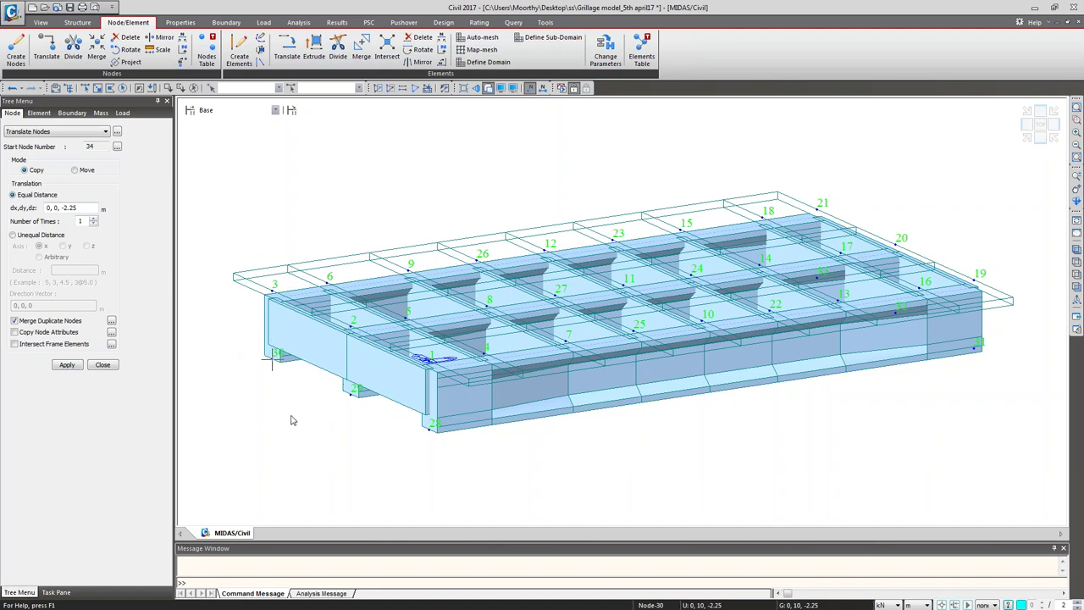
# Step: Select nodes 28–33 and copy them a further 0.25 m down as nodes 34–39
pyautogui.click(98, 88)
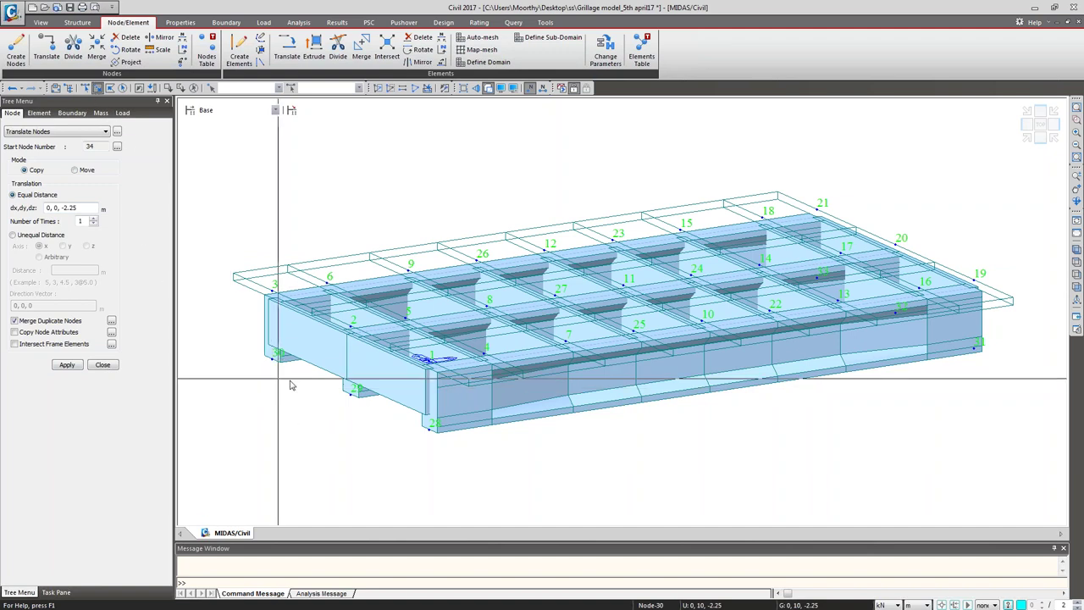
pyautogui.click(1076, 279)
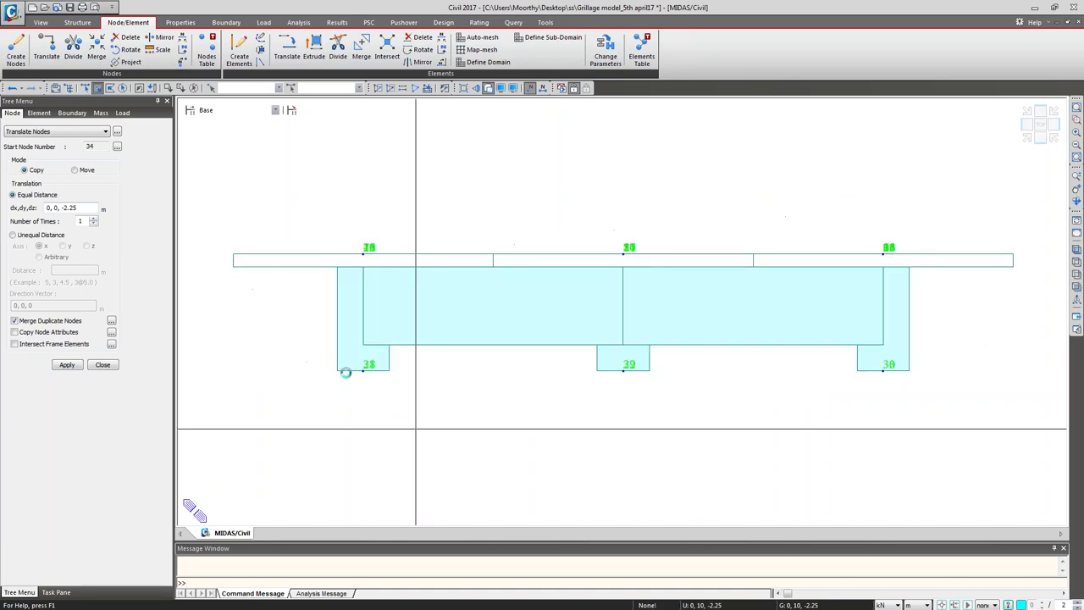
pyautogui.moveTo(329, 364); pyautogui.dragTo(940, 471)
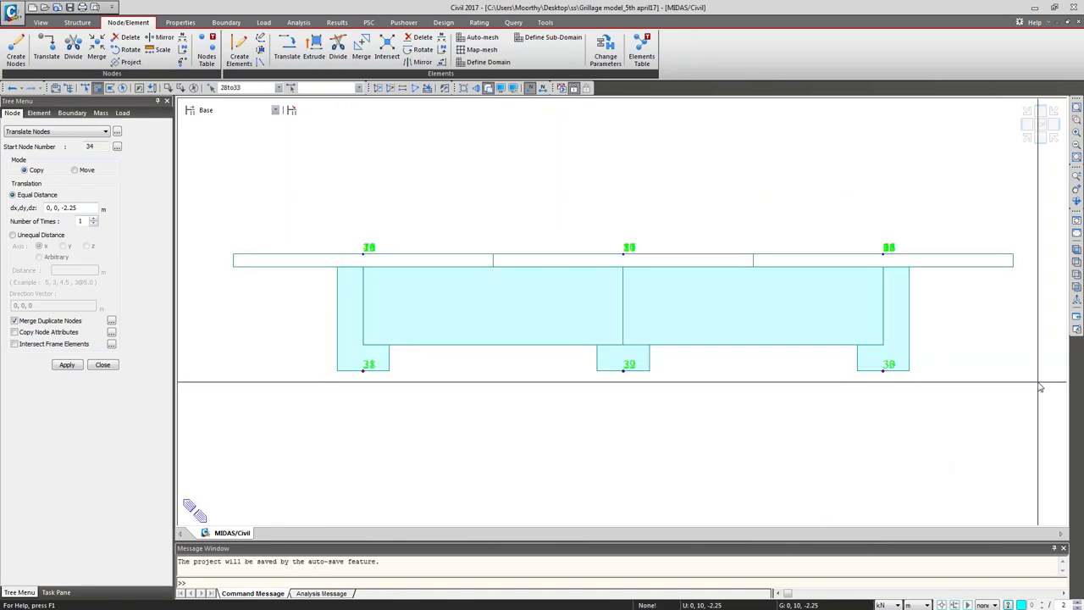
pyautogui.click(1076, 248)
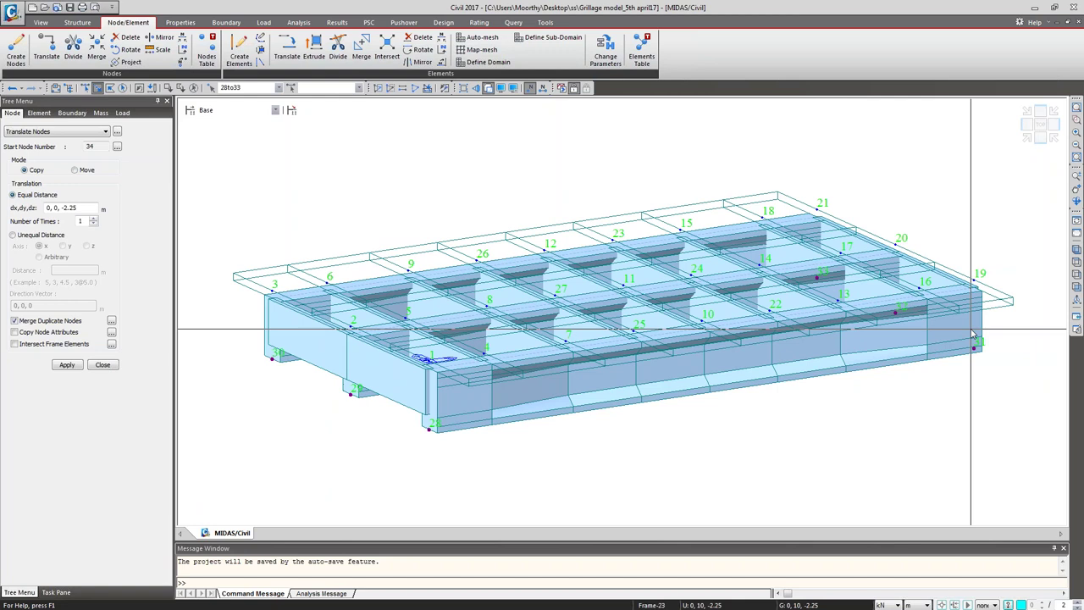
pyautogui.click(84, 207)
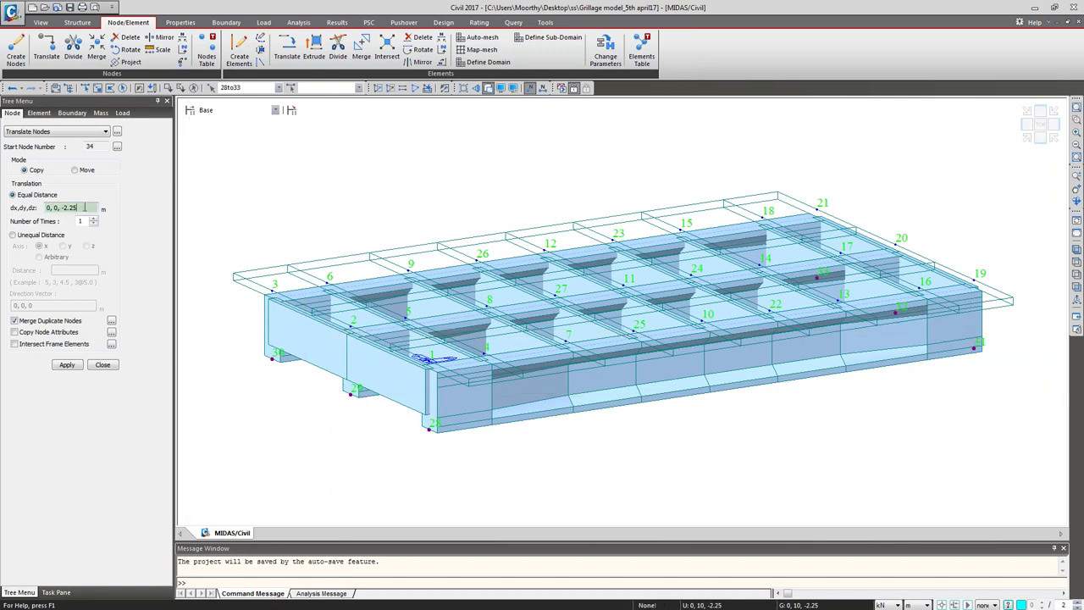
pyautogui.press('Left')
pyautogui.press('Left')
pyautogui.write('.')
pyautogui.click(63, 367)
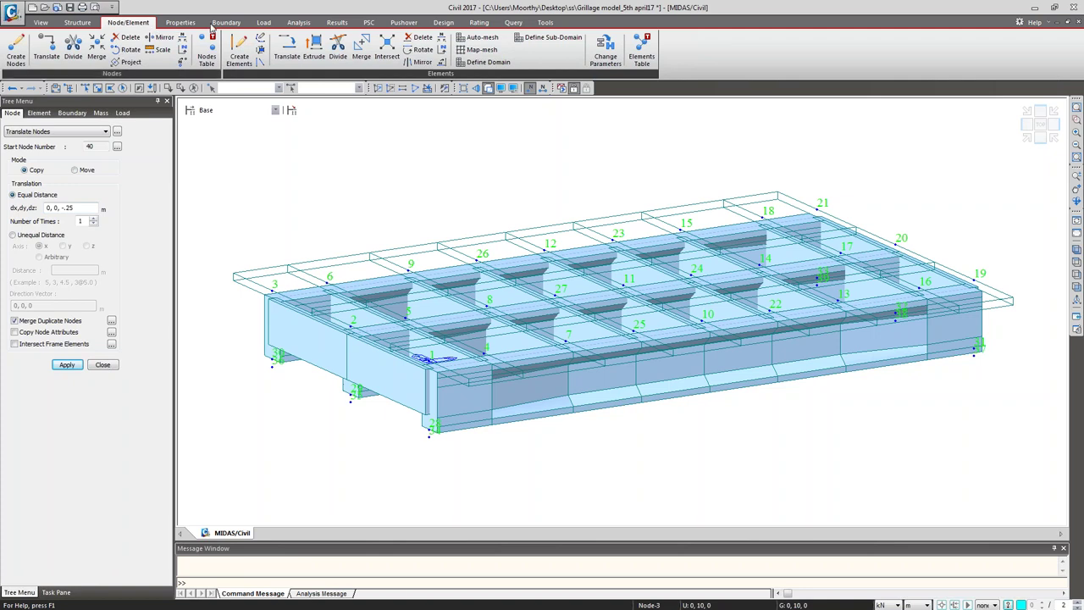
# Step: Pin bottom nodes 34–36 with Dx, Dy, Dz restrained (111000)
pyautogui.click(225, 23)
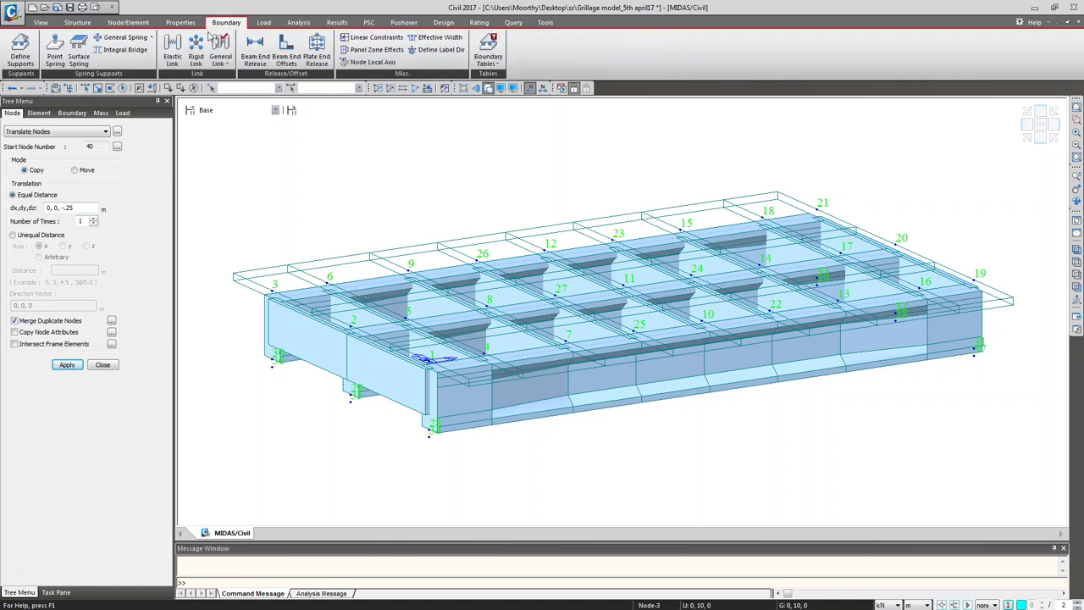
pyautogui.click(20, 58)
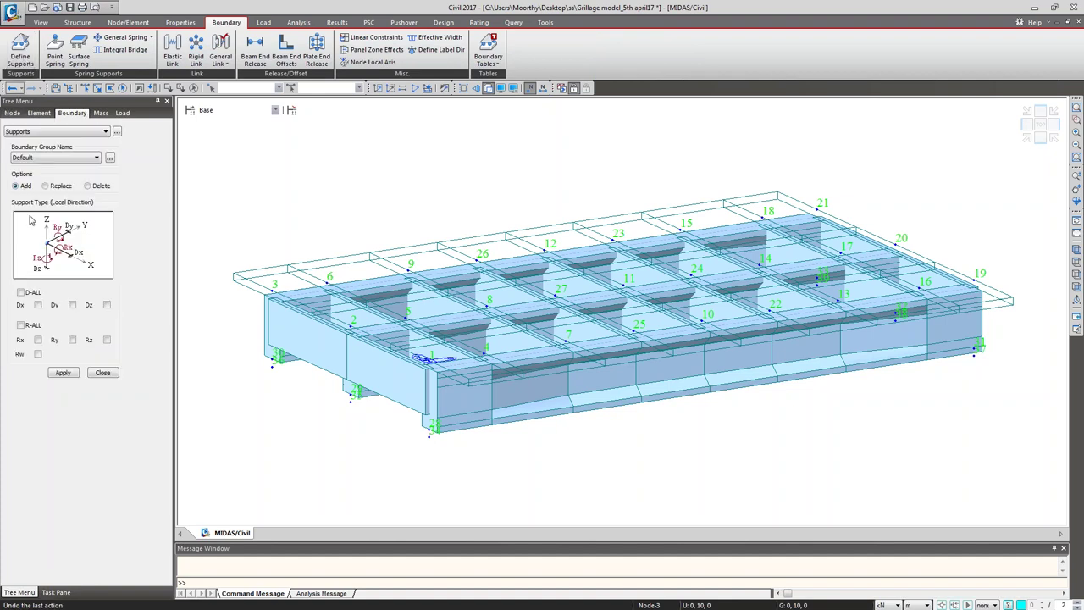
pyautogui.click(20, 292)
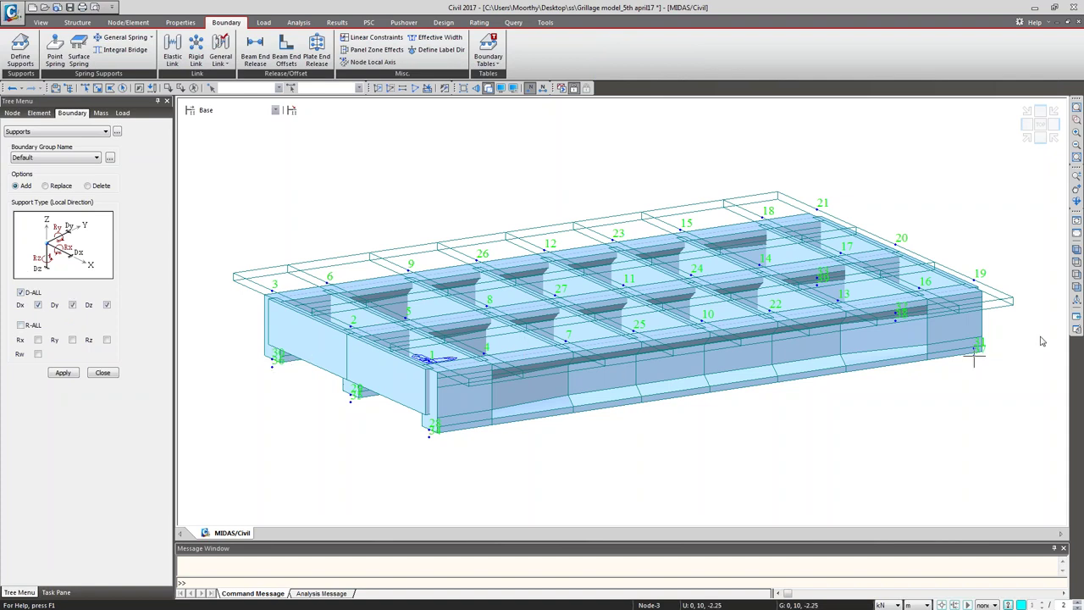
pyautogui.click(1076, 286)
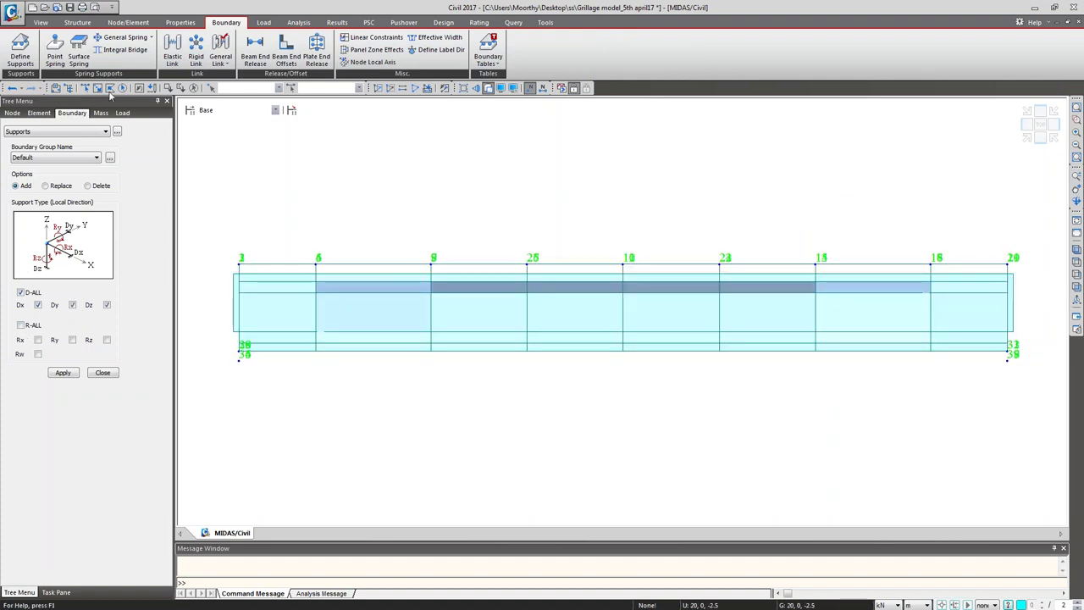
pyautogui.click(98, 88)
pyautogui.moveTo(214, 362); pyautogui.dragTo(258, 337)
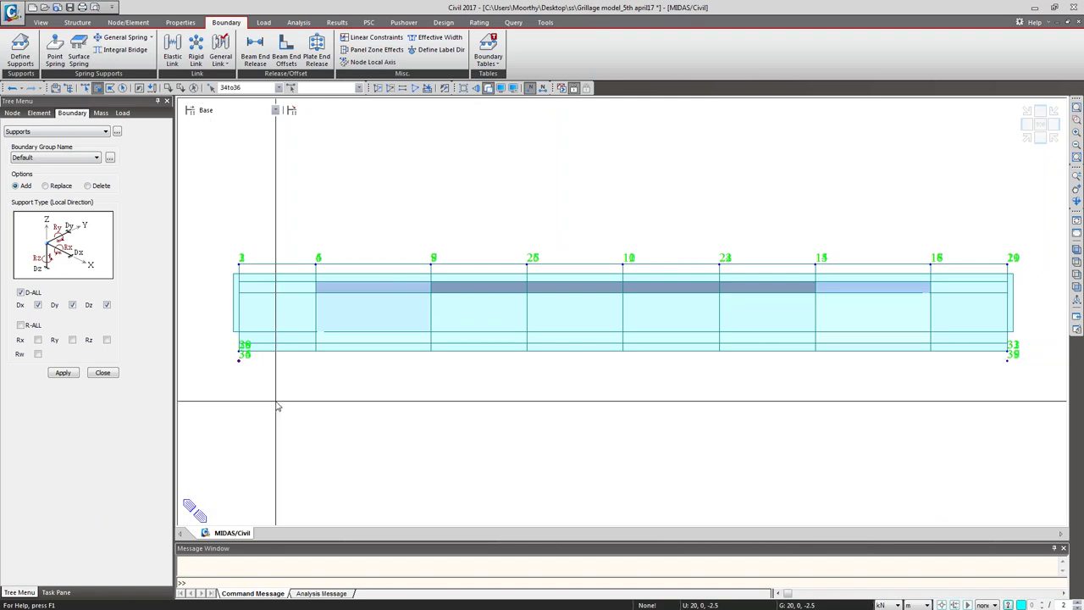
pyautogui.click(63, 373)
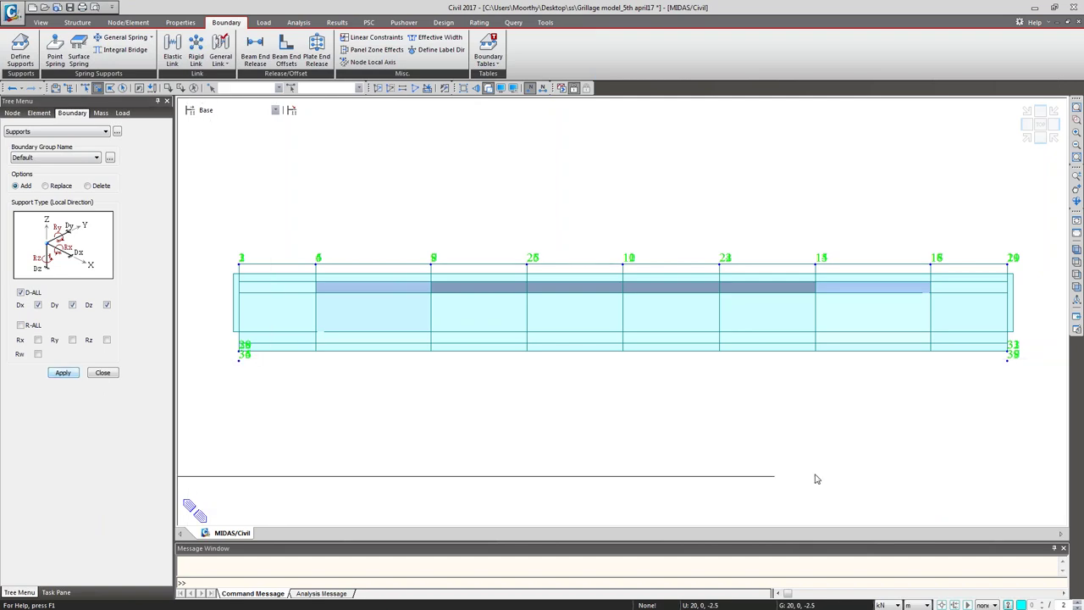
# Step: Give bottom nodes 37–39 roller supports free in Dx (011000)
pyautogui.moveTo(999, 337); pyautogui.dragTo(1027, 390)
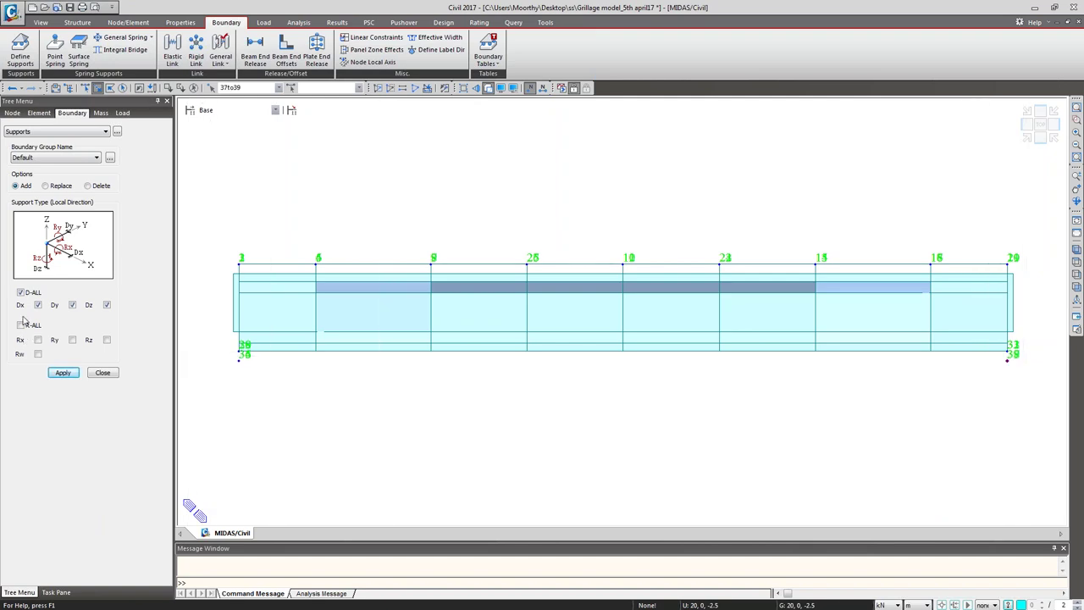
pyautogui.click(62, 374)
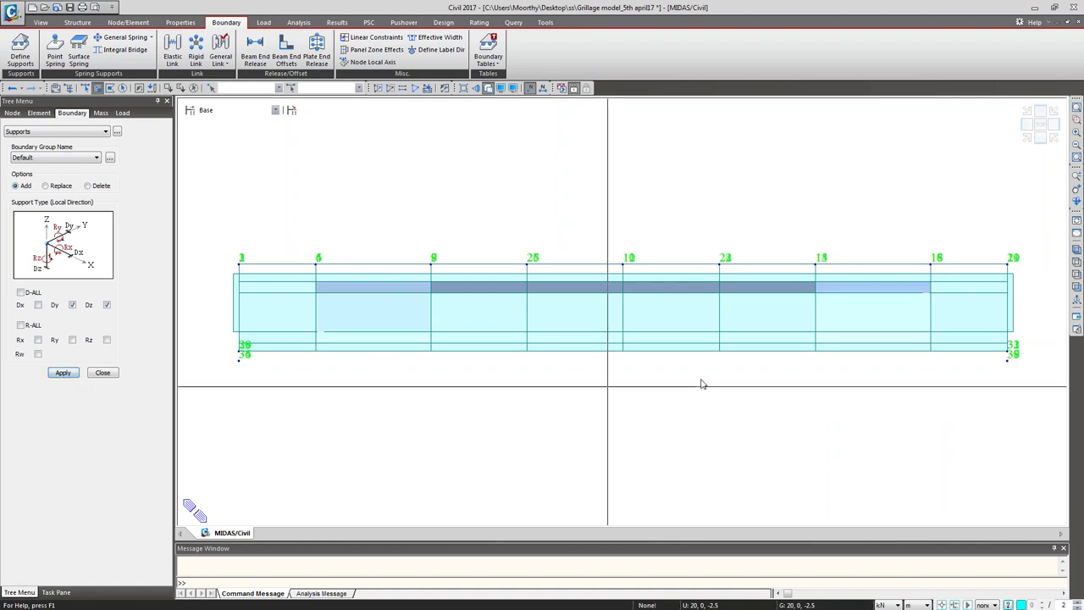
pyautogui.click(1076, 250)
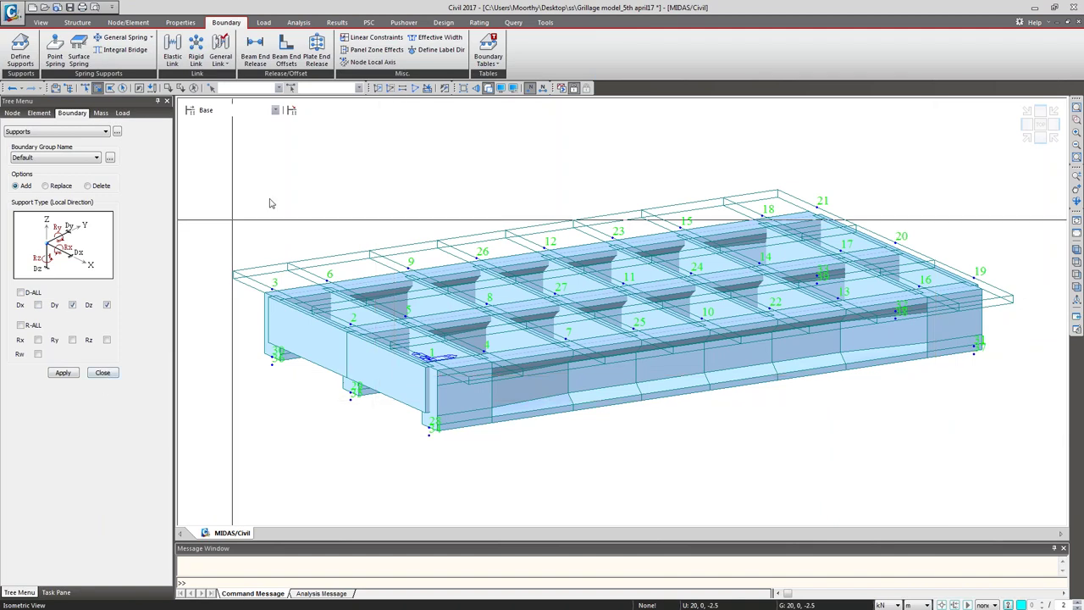
# Step: Turn on support symbol display in the Display settings
pyautogui.hotkey('ctrl', 'e')
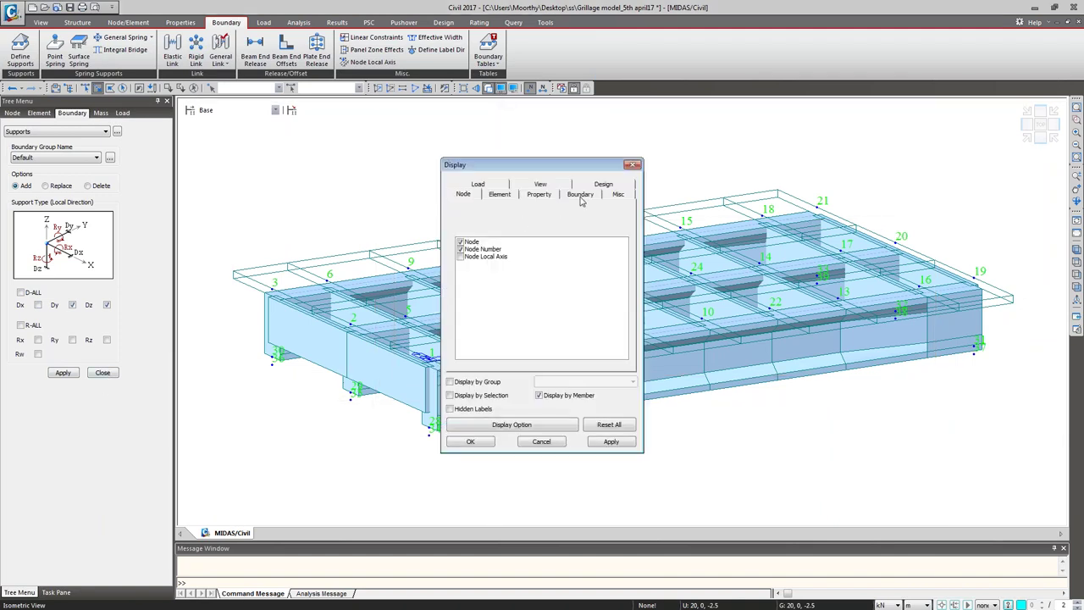
pyautogui.click(581, 195)
pyautogui.click(461, 244)
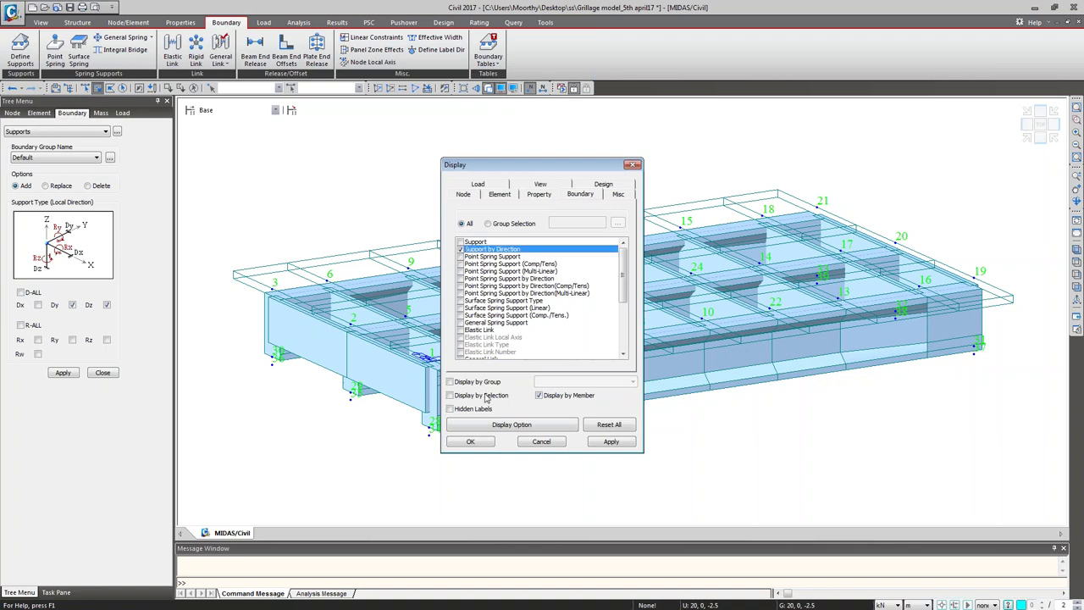
pyautogui.click(471, 441)
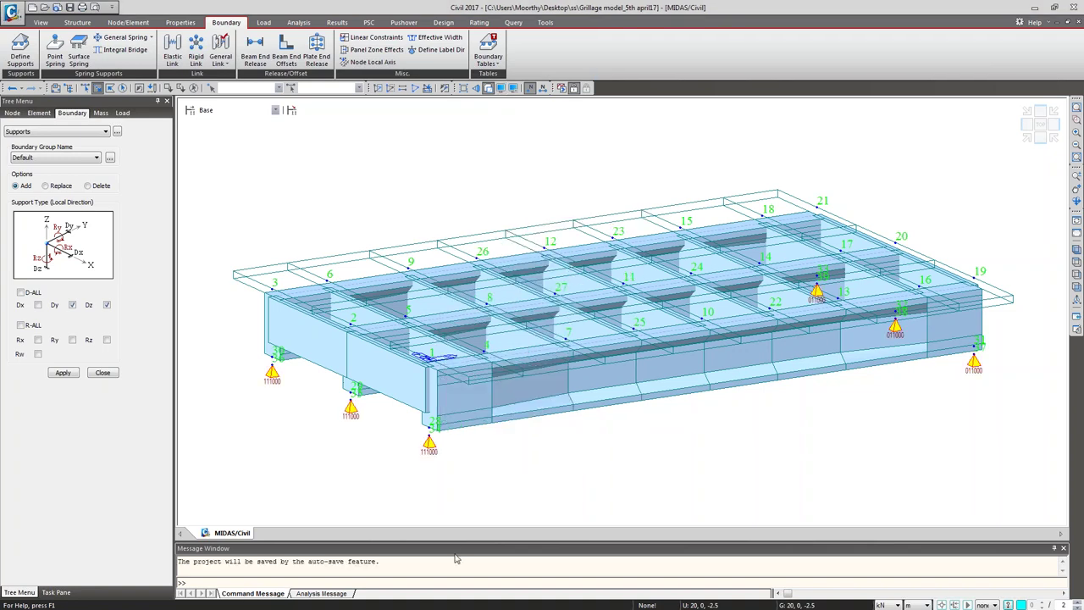
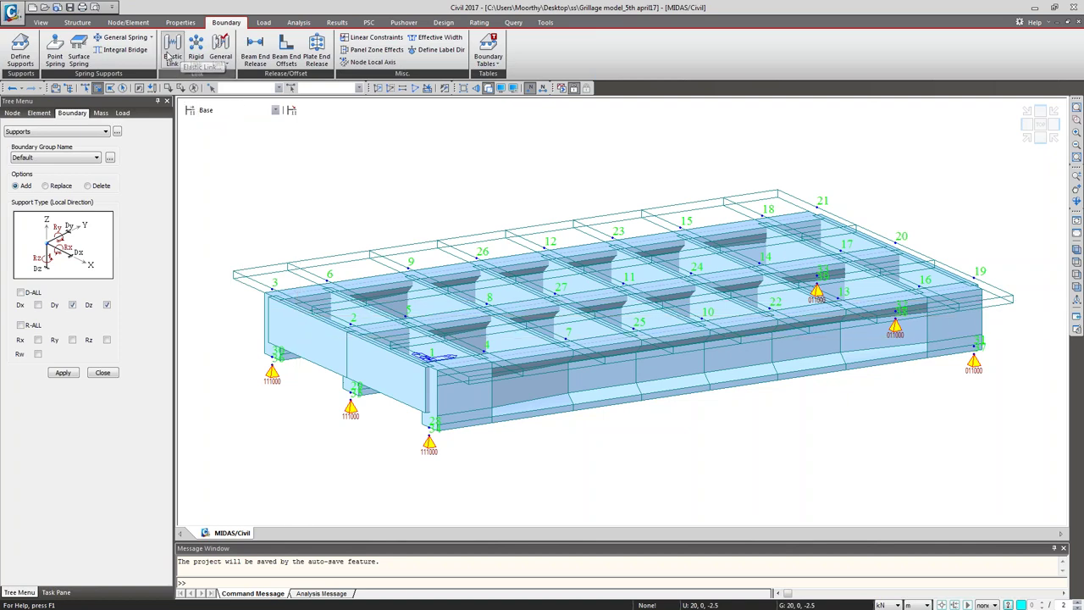
# Step: Start a Rigid elastic link with Copy Elastic Link enabled
pyautogui.click(171, 53)
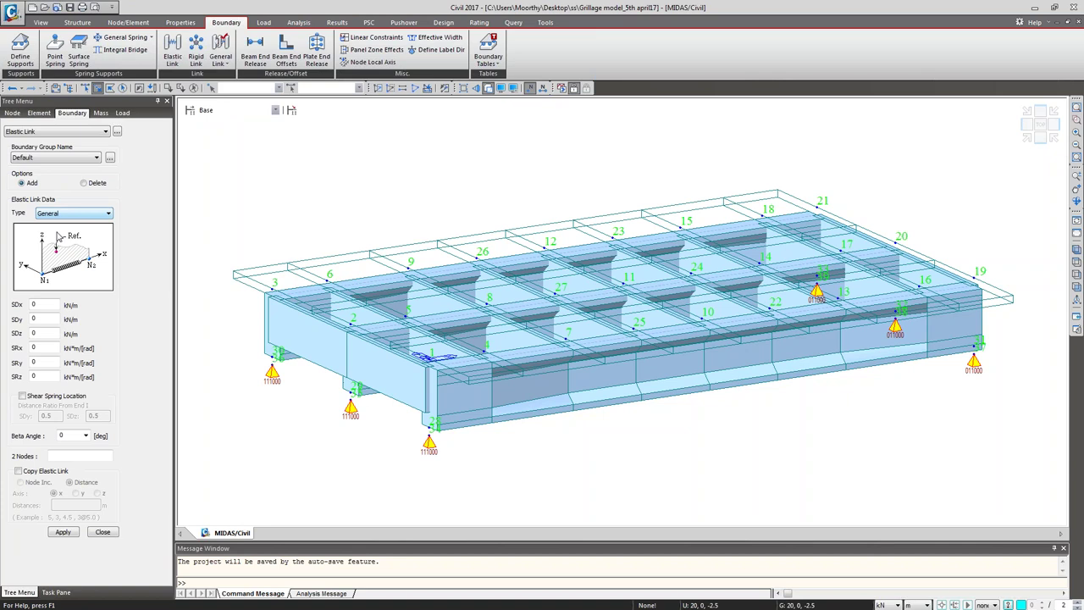
pyautogui.click(60, 217)
pyautogui.click(49, 231)
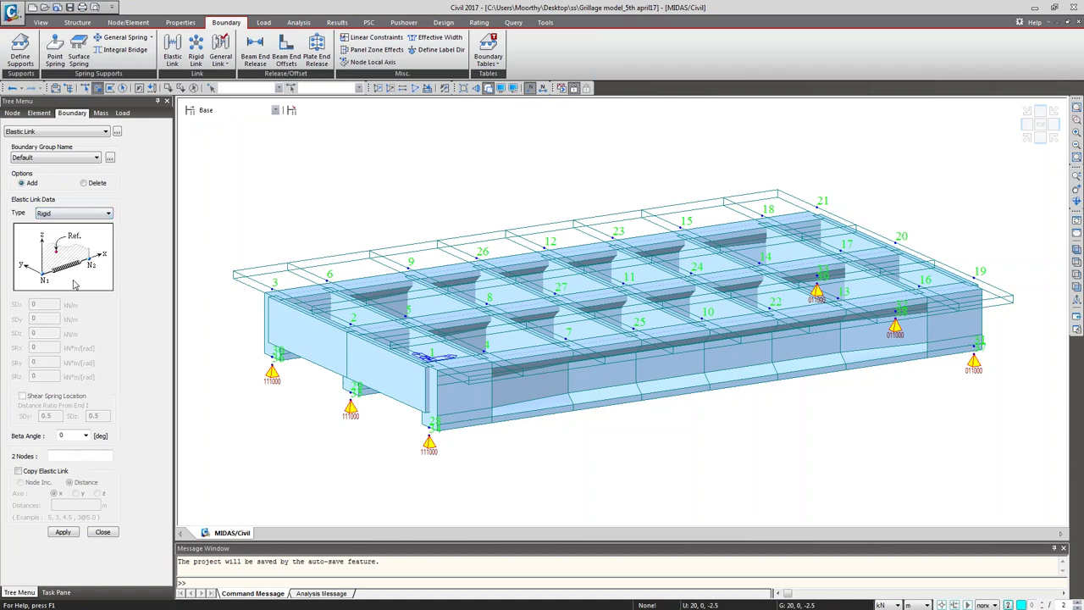
pyautogui.click(18, 471)
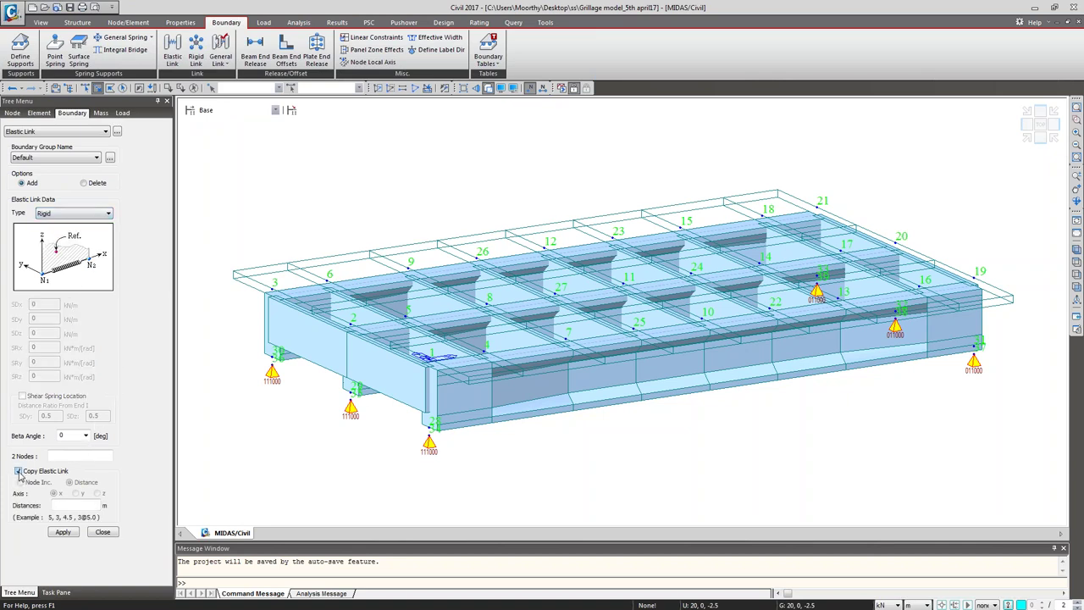
# Step: Query node 37's distance from node 34, then pick the link's first node
pyautogui.click(513, 22)
pyautogui.click(46, 51)
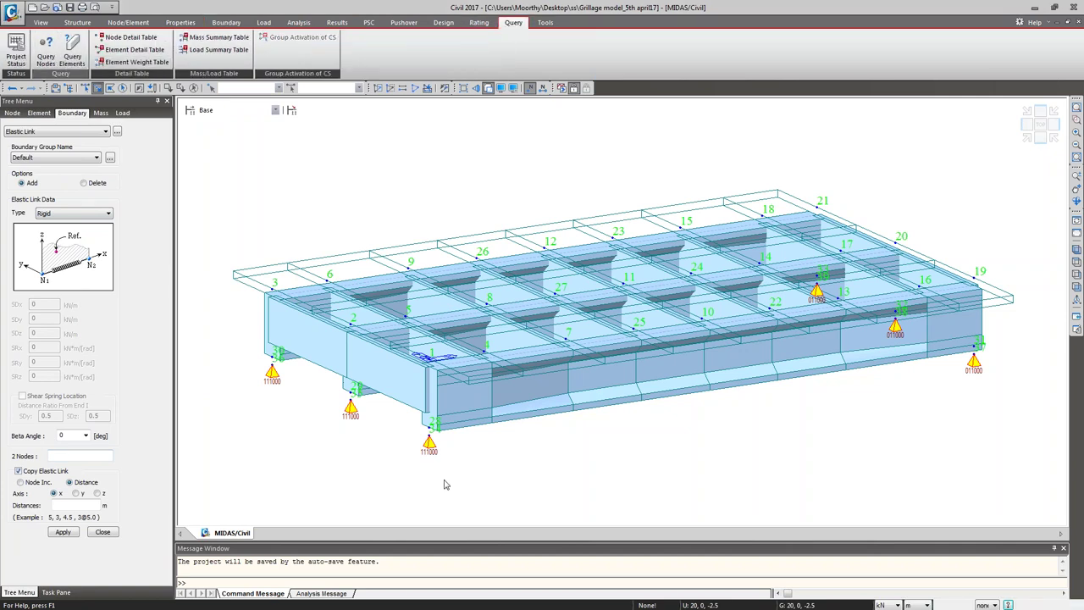
pyautogui.click(973, 351)
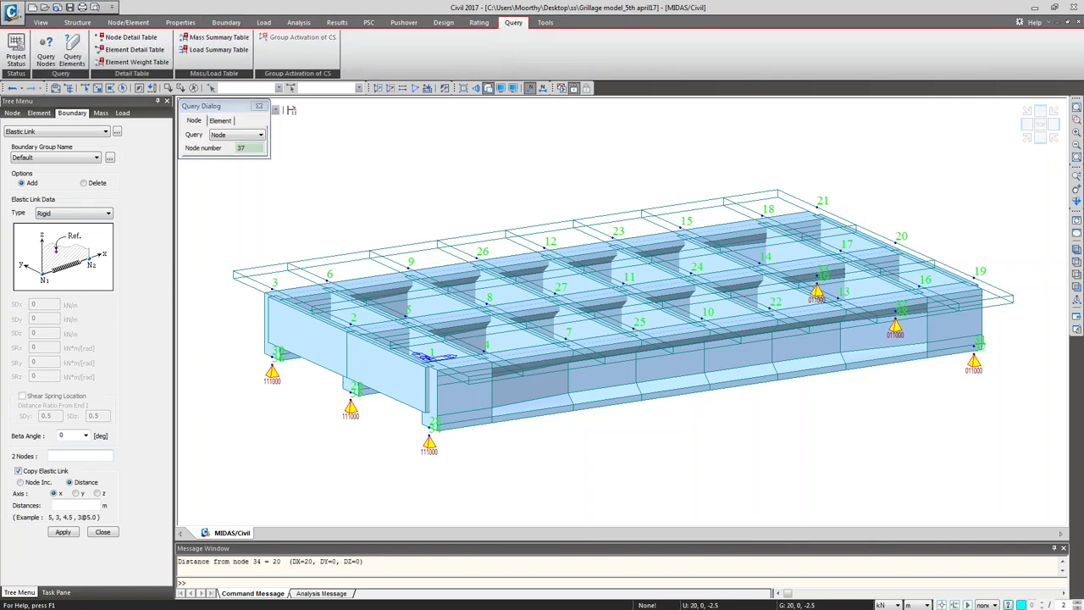
pyautogui.click(58, 454)
pyautogui.write('20')
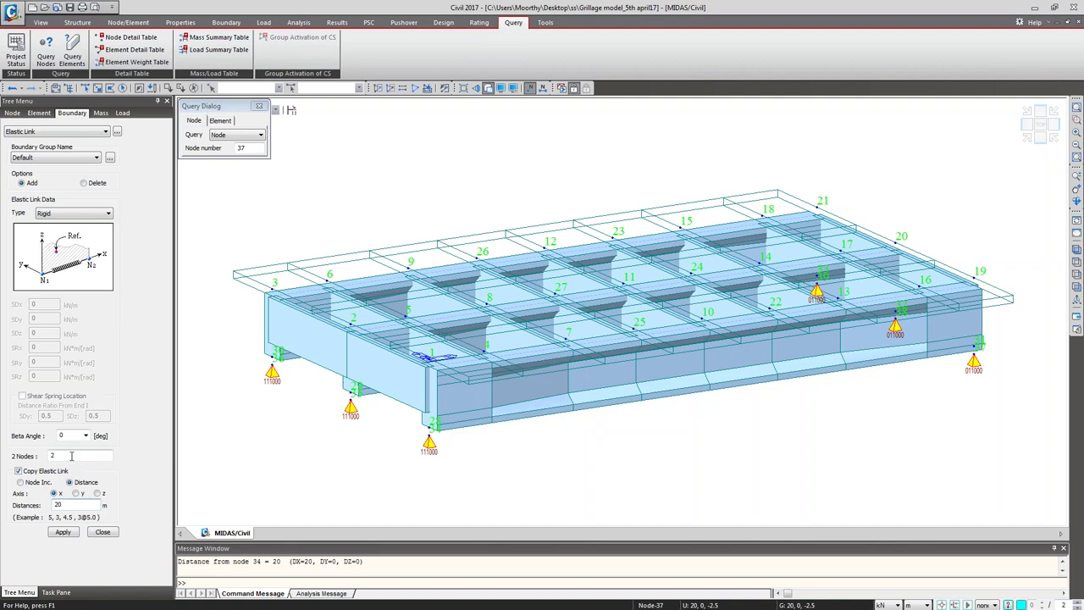
pyautogui.click(71, 455)
pyautogui.press('BackSpace')
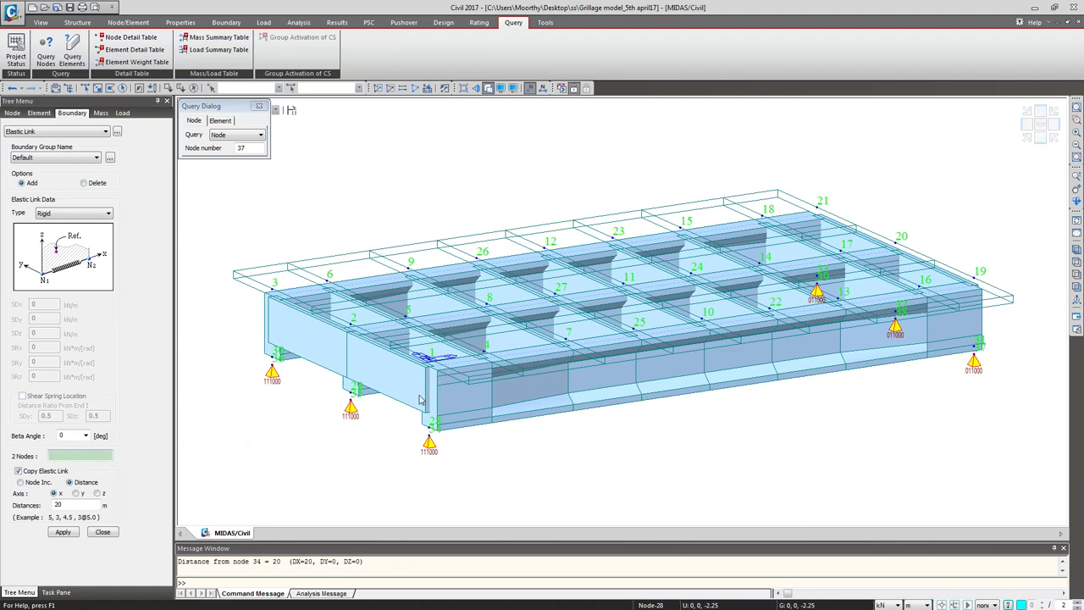
pyautogui.click(429, 426)
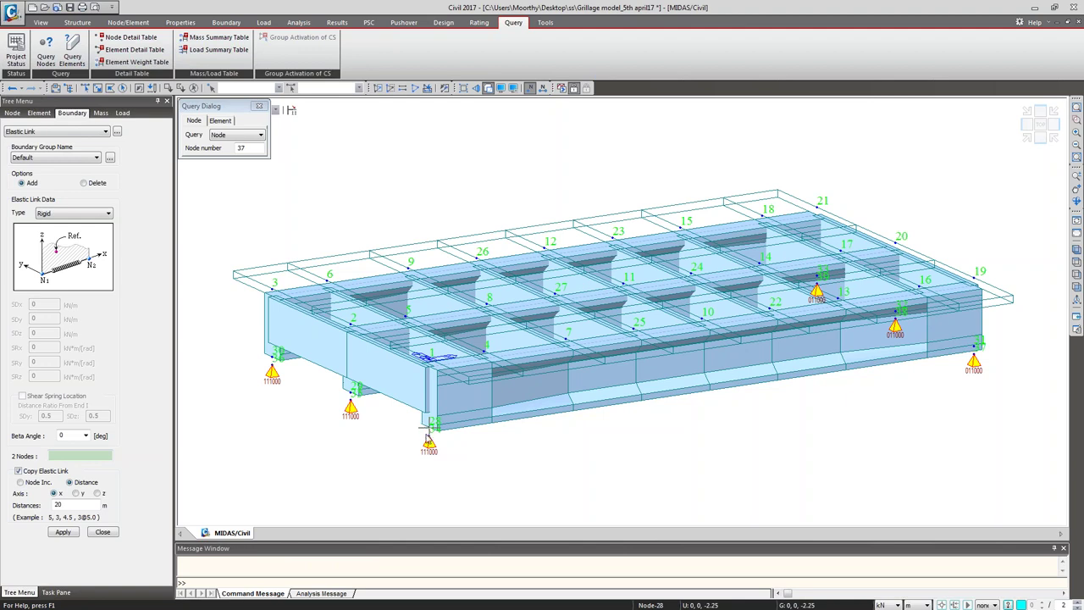
# Step: Turn on elastic link display and create rigid links from deck nodes to support nodes
pyautogui.click(500, 88)
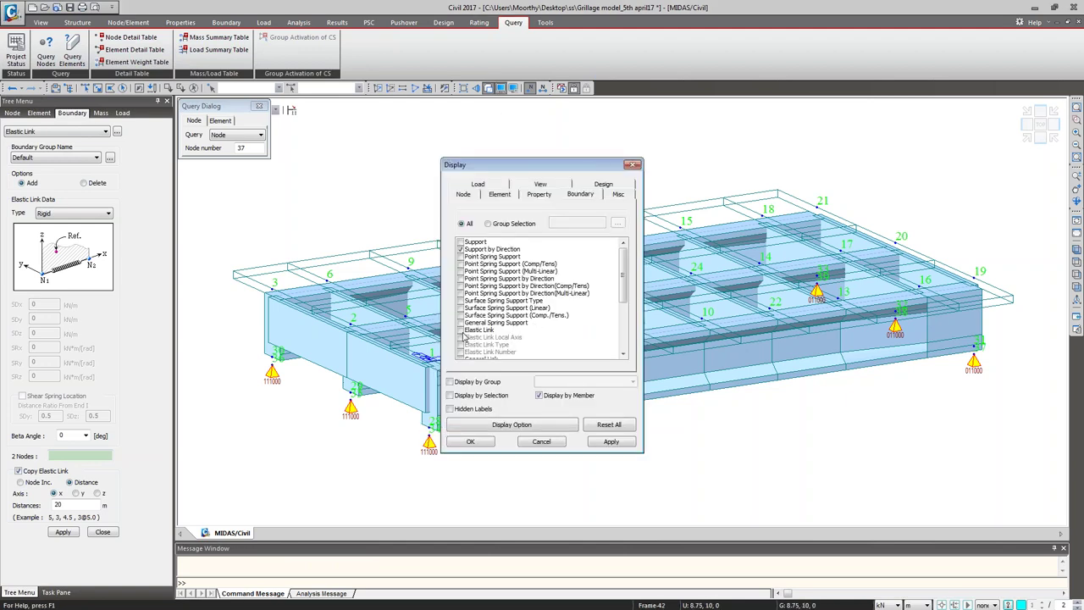
pyautogui.click(461, 329)
pyautogui.click(470, 441)
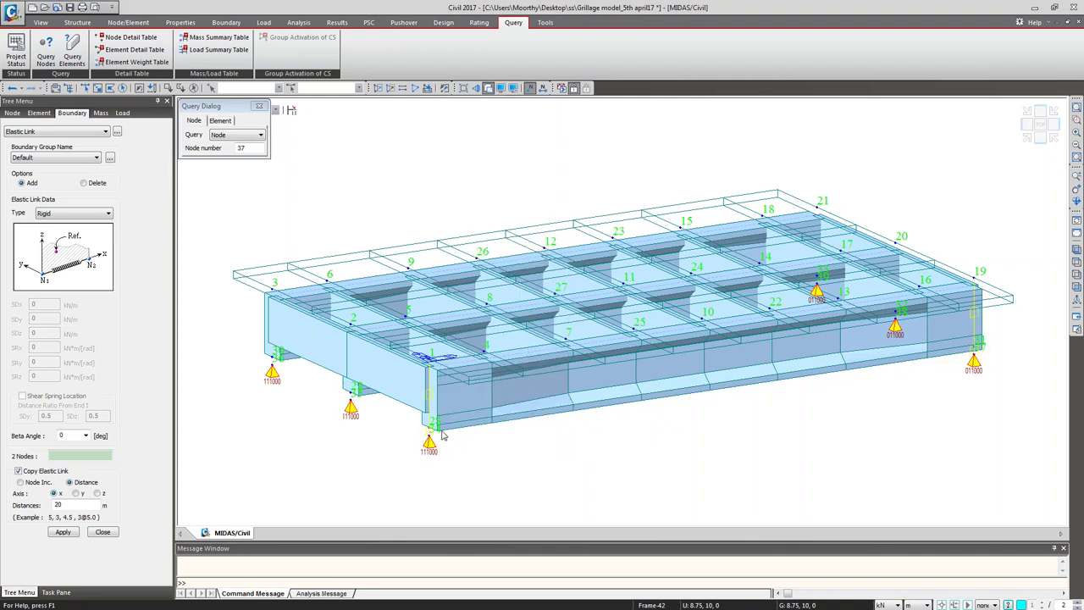
pyautogui.click(81, 456)
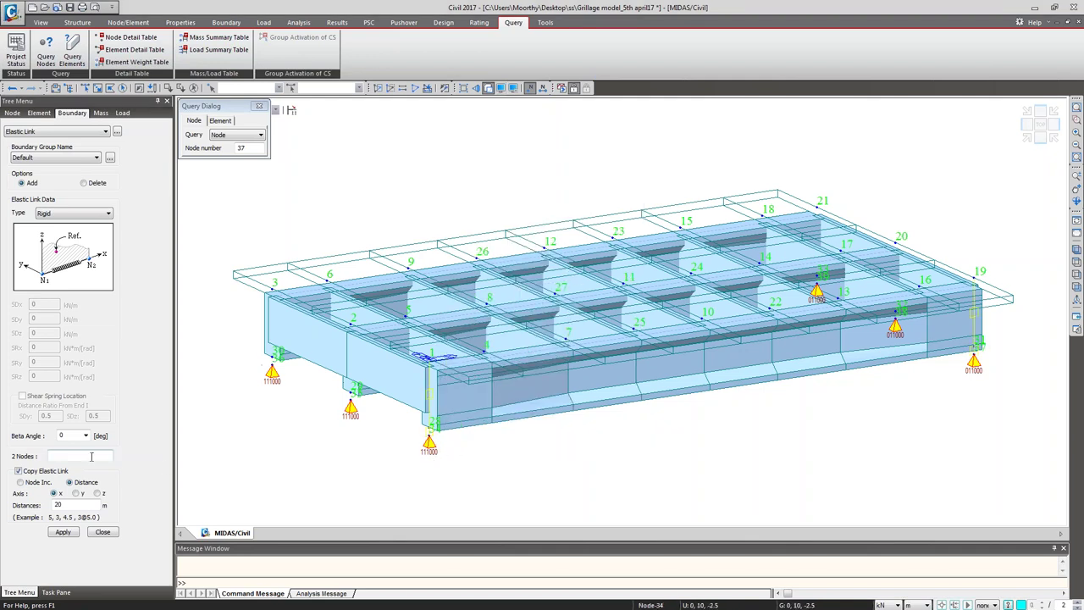
pyautogui.click(355, 390)
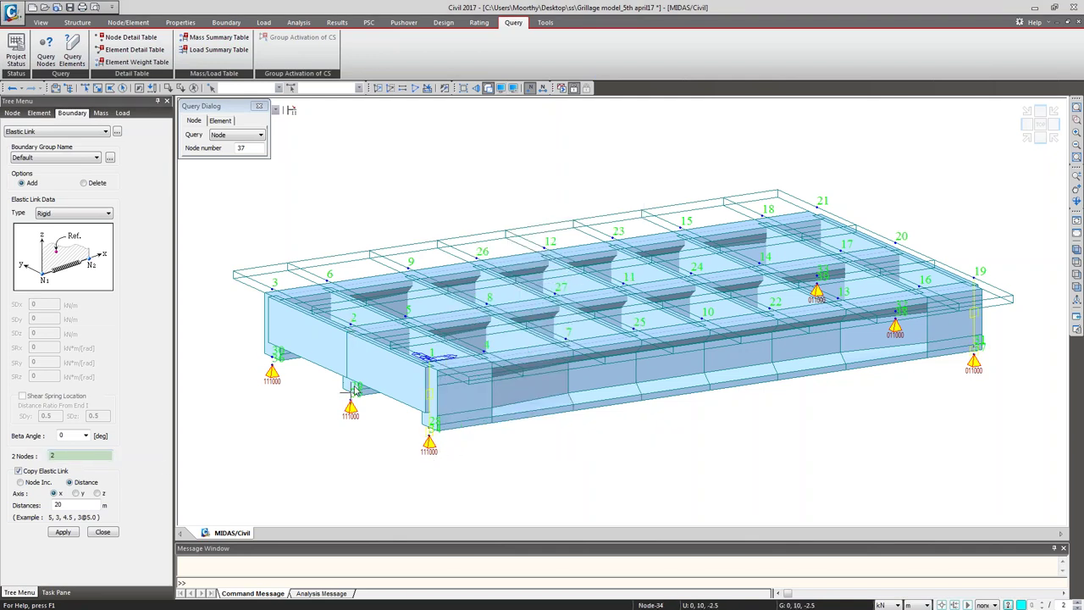
pyautogui.click(355, 390)
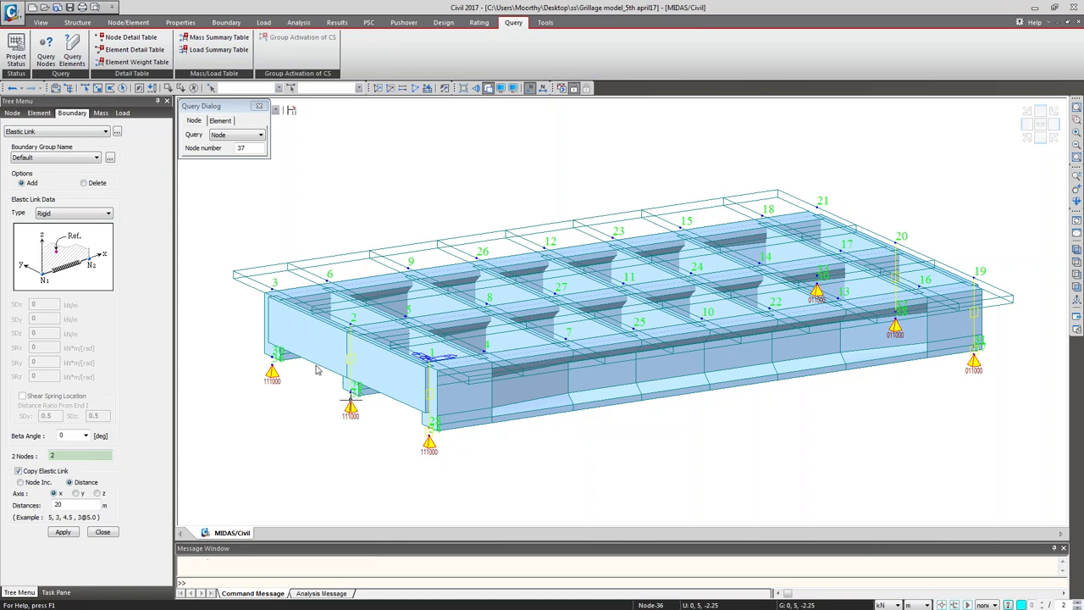
pyautogui.click(275, 290)
pyautogui.click(276, 351)
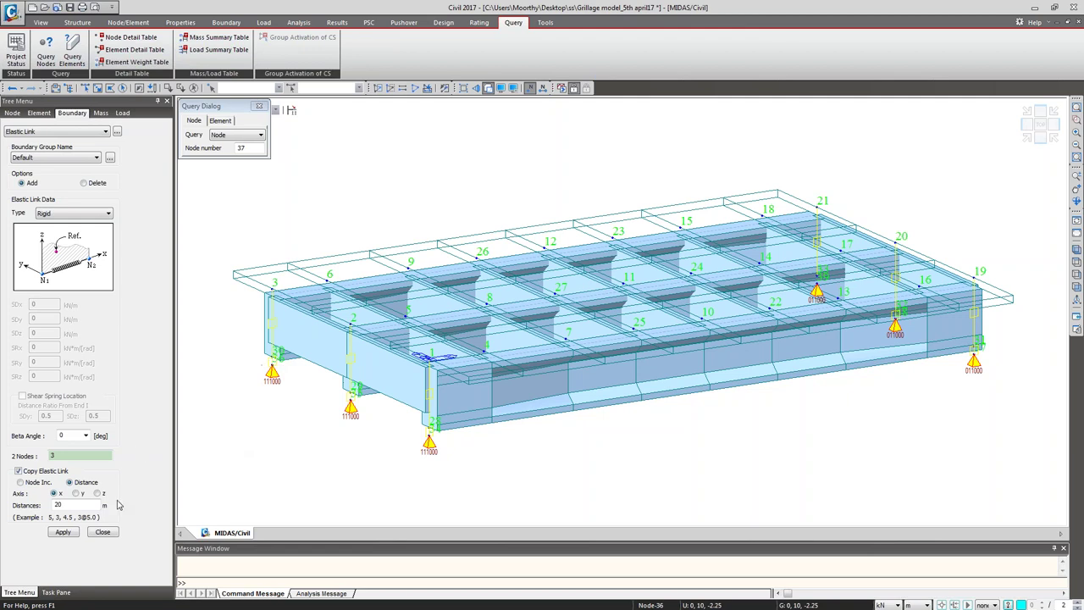
# Step: Display the twelve elastic links on the model from the Works tree
pyautogui.click(102, 532)
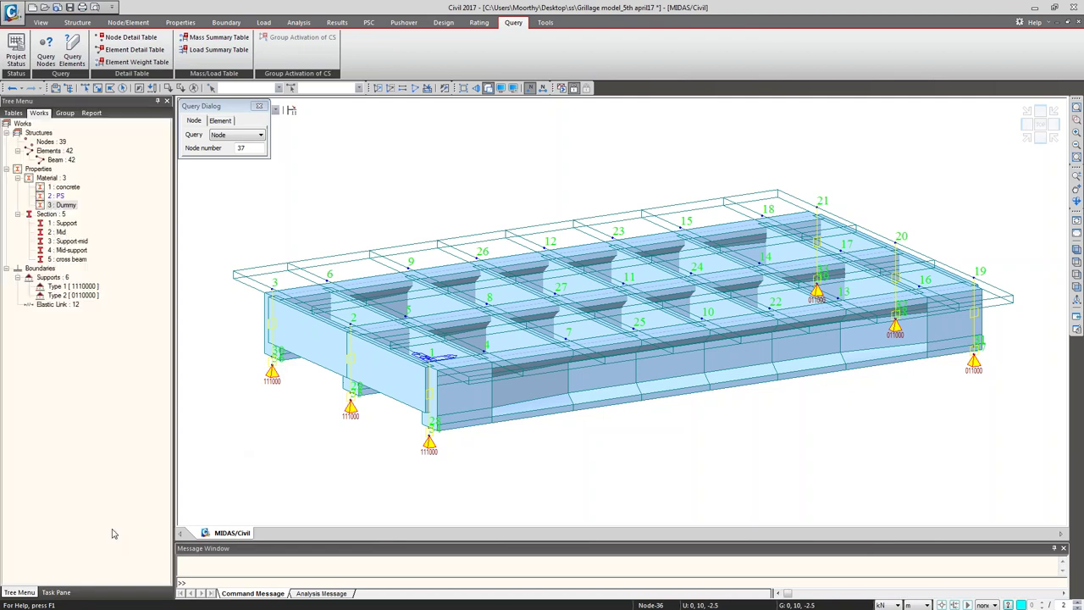
pyautogui.rightClick(67, 308)
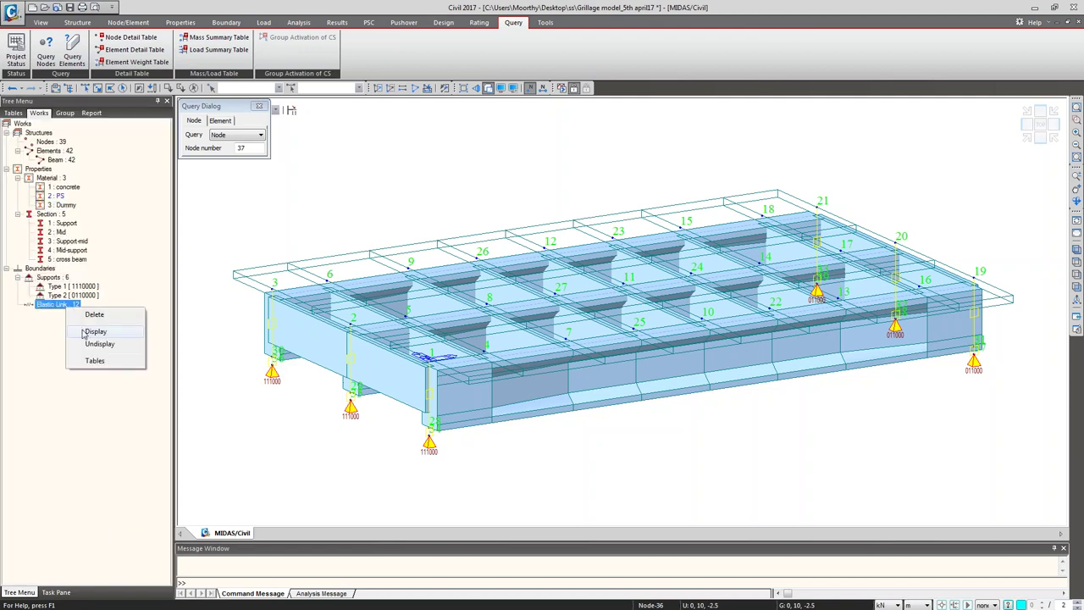
pyautogui.click(83, 332)
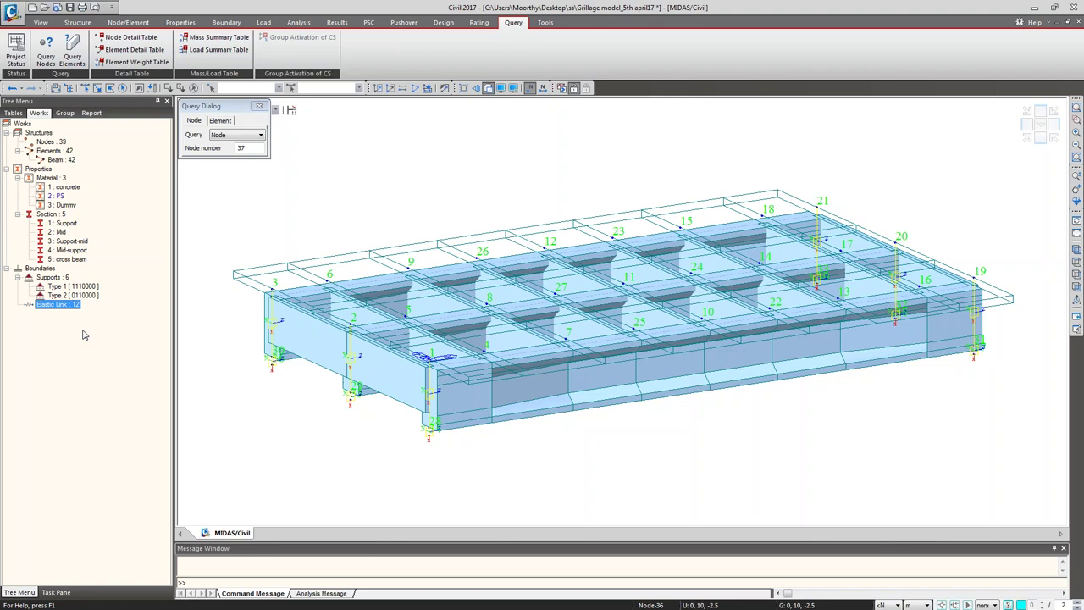
pyautogui.click(52, 278)
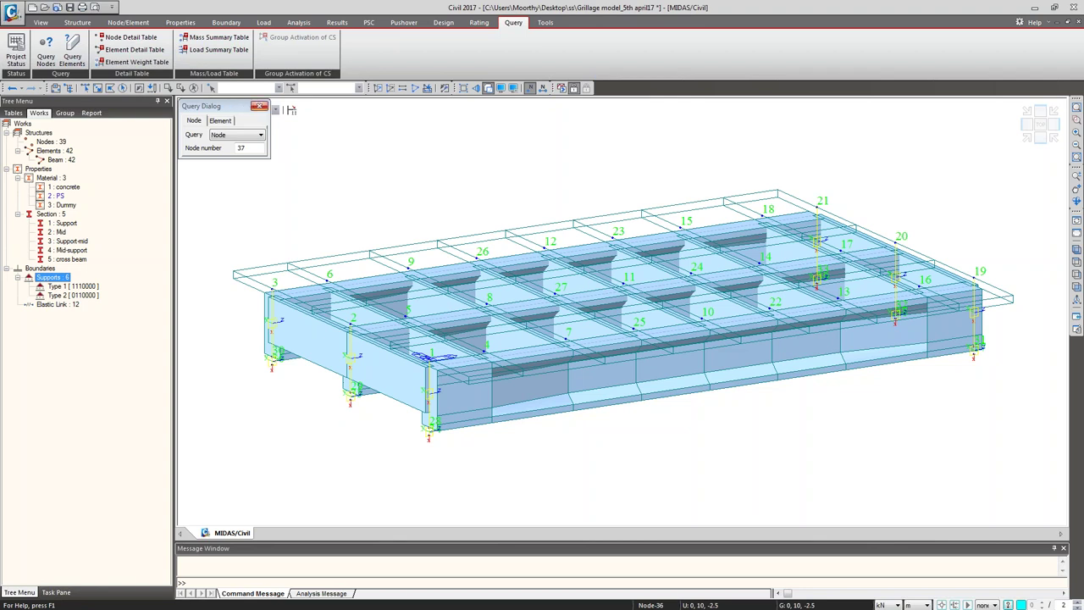
pyautogui.press('Escape')
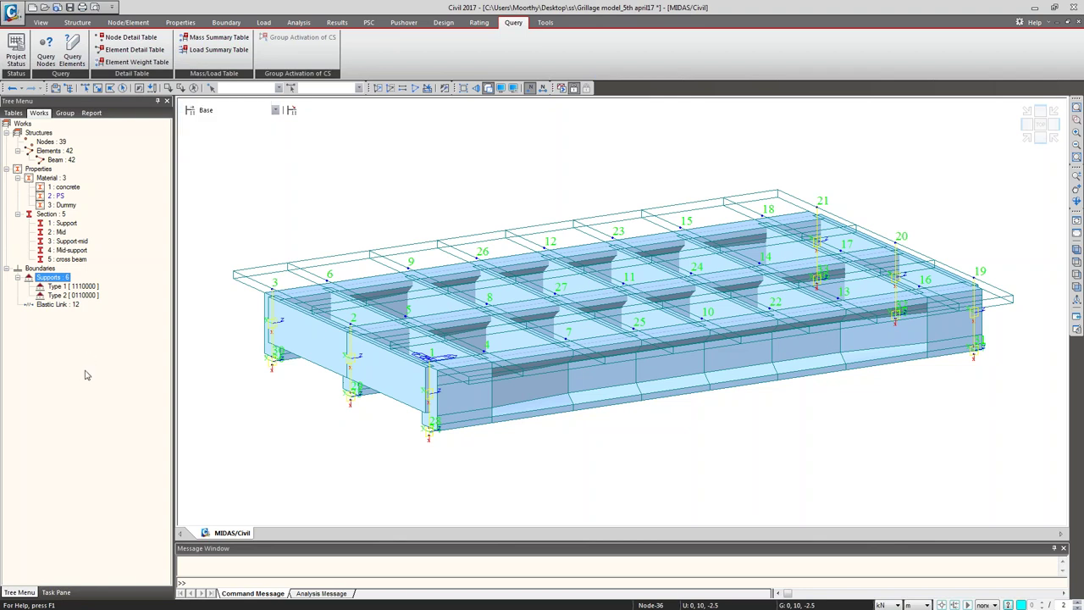
# Step: Add the SW static load case as Dead Load (D)
pyautogui.click(262, 25)
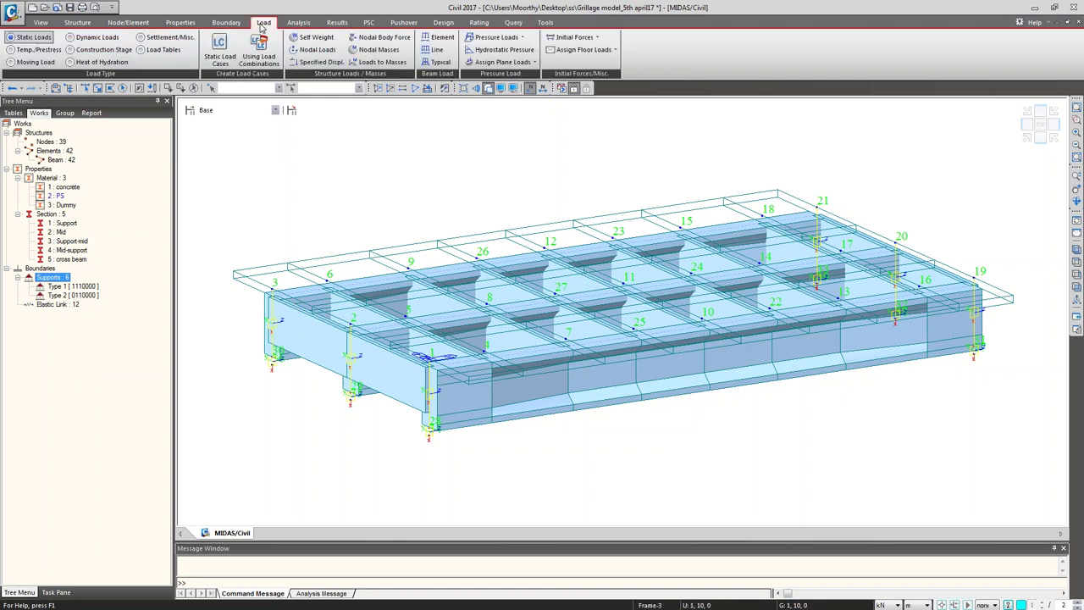
pyautogui.click(254, 207)
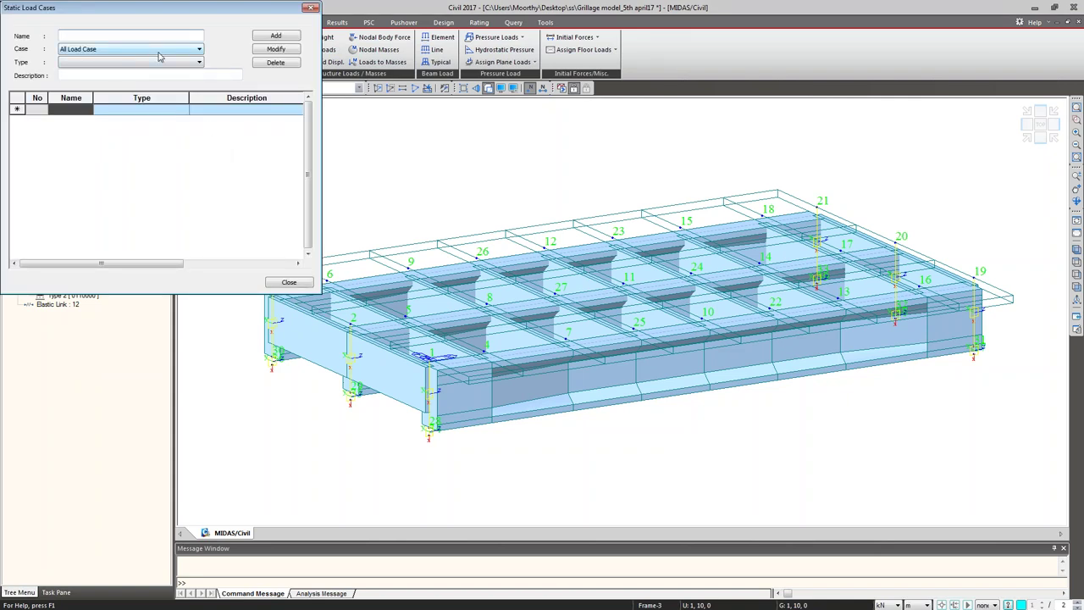
pyautogui.write('S')
pyautogui.click(172, 62)
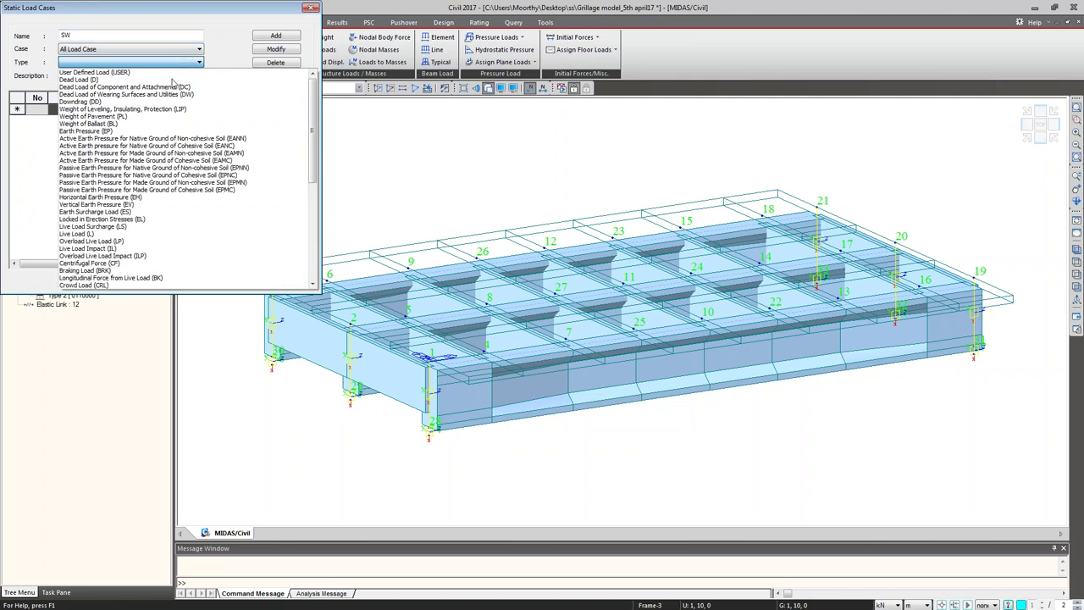
pyautogui.click(172, 80)
pyautogui.click(275, 35)
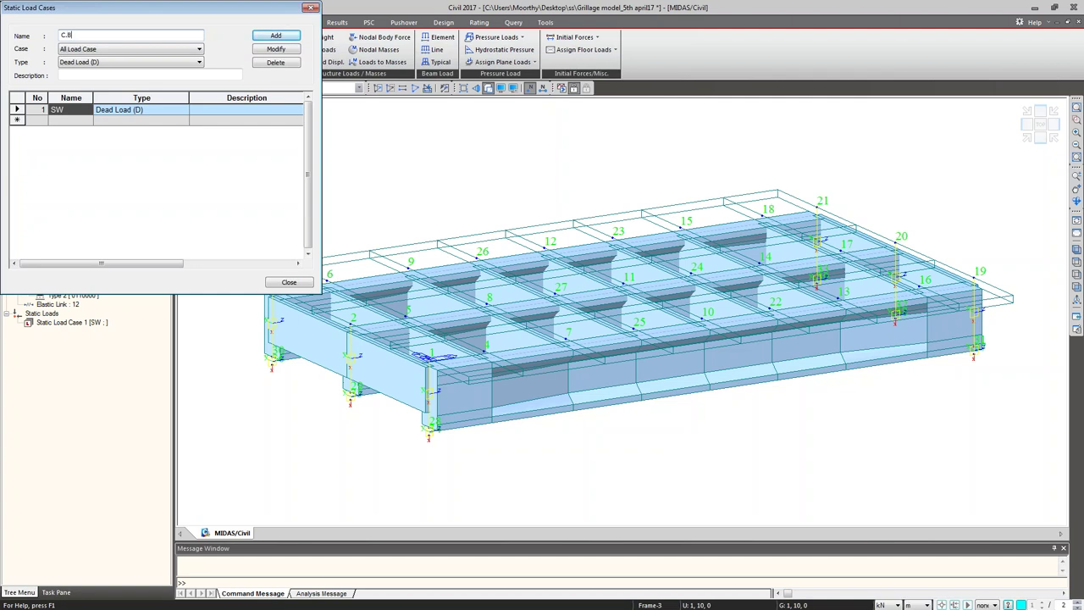
# Step: Add load cases C.B as type DC and W.C as type DW
pyautogui.click(116, 65)
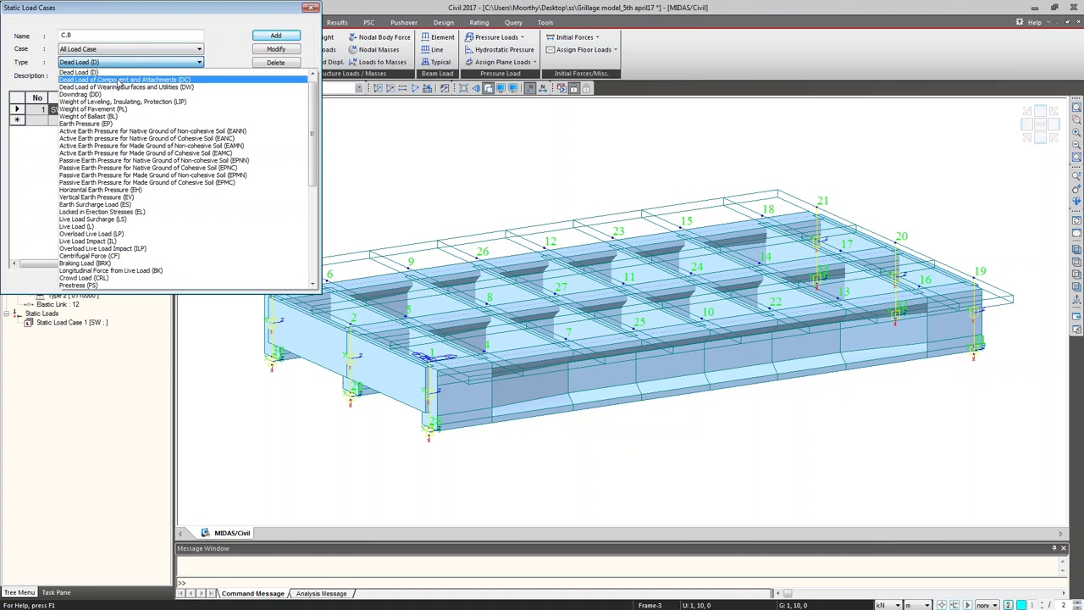
pyautogui.click(119, 80)
pyautogui.click(270, 37)
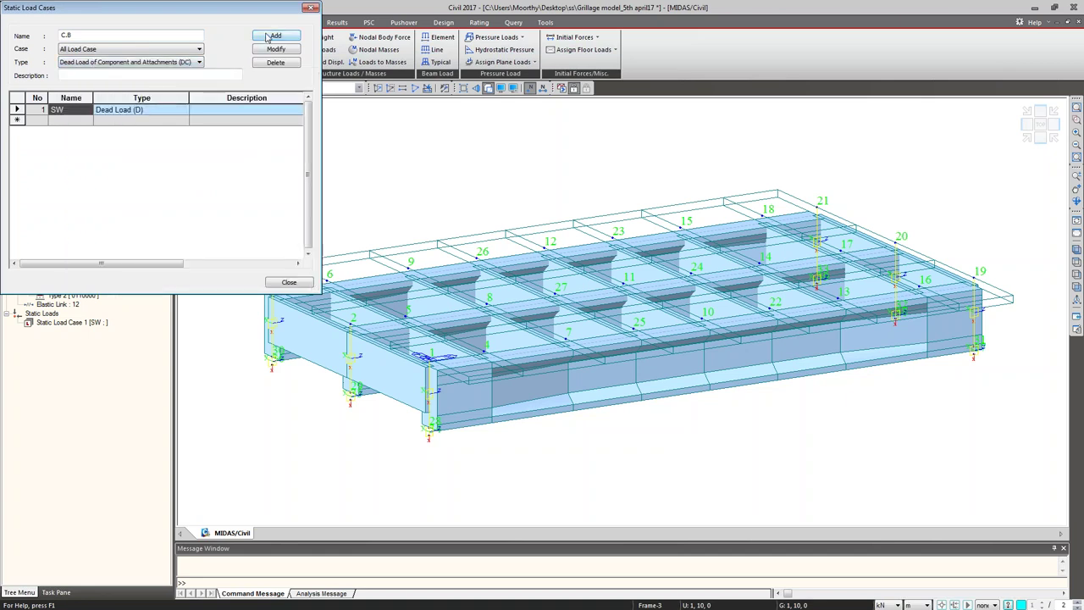
pyautogui.click(270, 37)
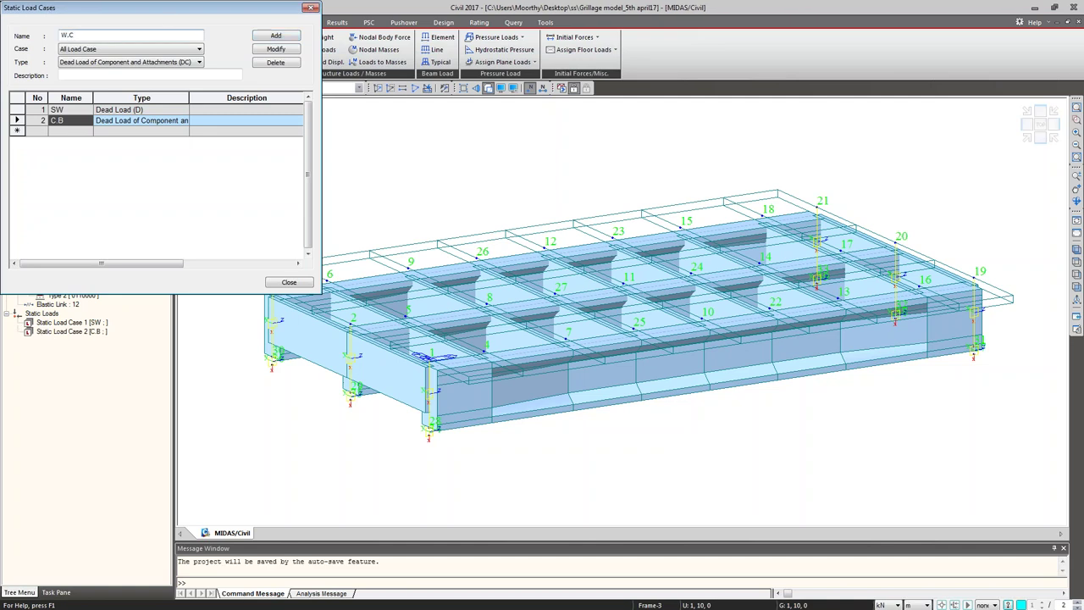
pyautogui.click(126, 62)
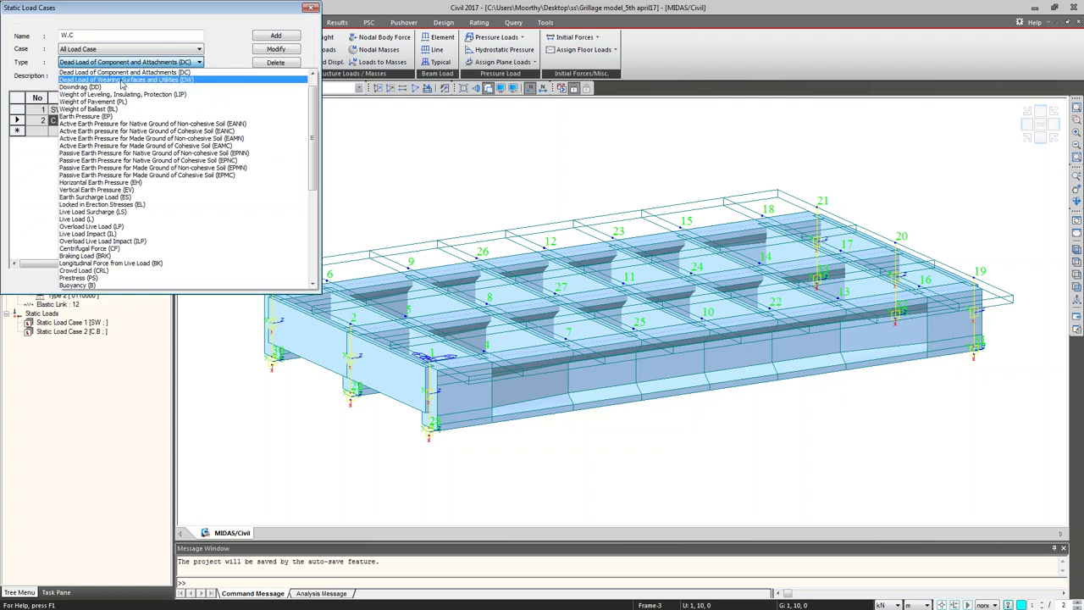
pyautogui.click(121, 79)
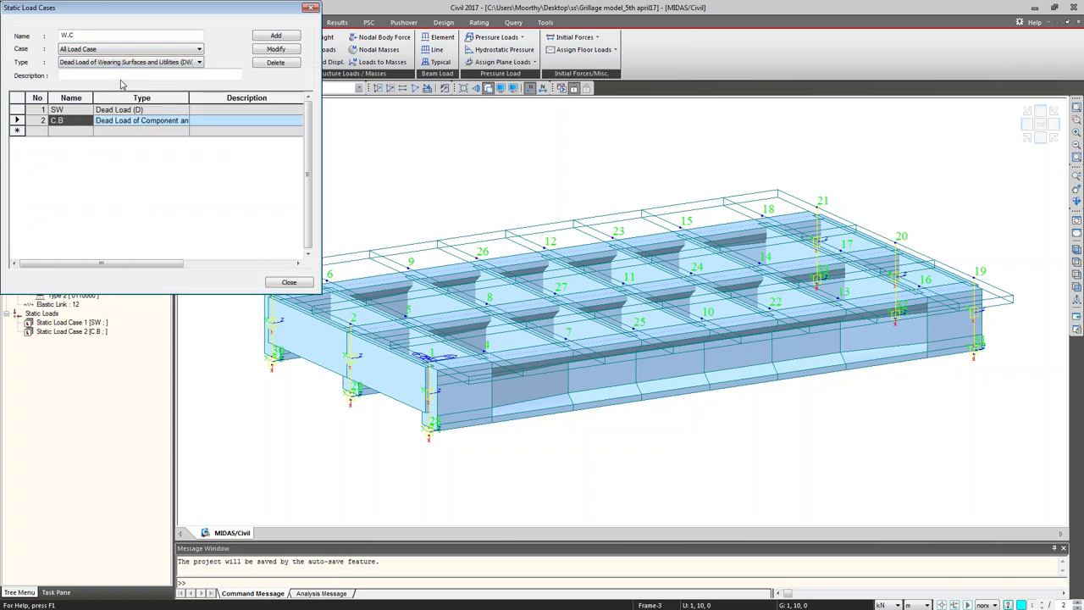
pyautogui.click(269, 38)
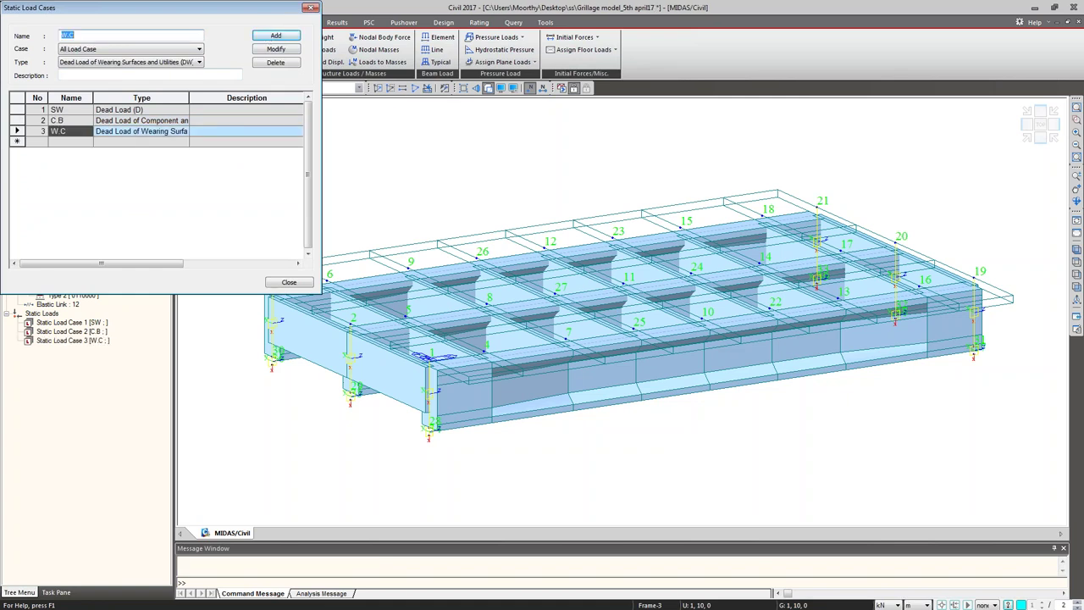
# Step: Add the PS load case as Prestress (PS) and close the load case list
pyautogui.write('PS')
pyautogui.click(105, 62)
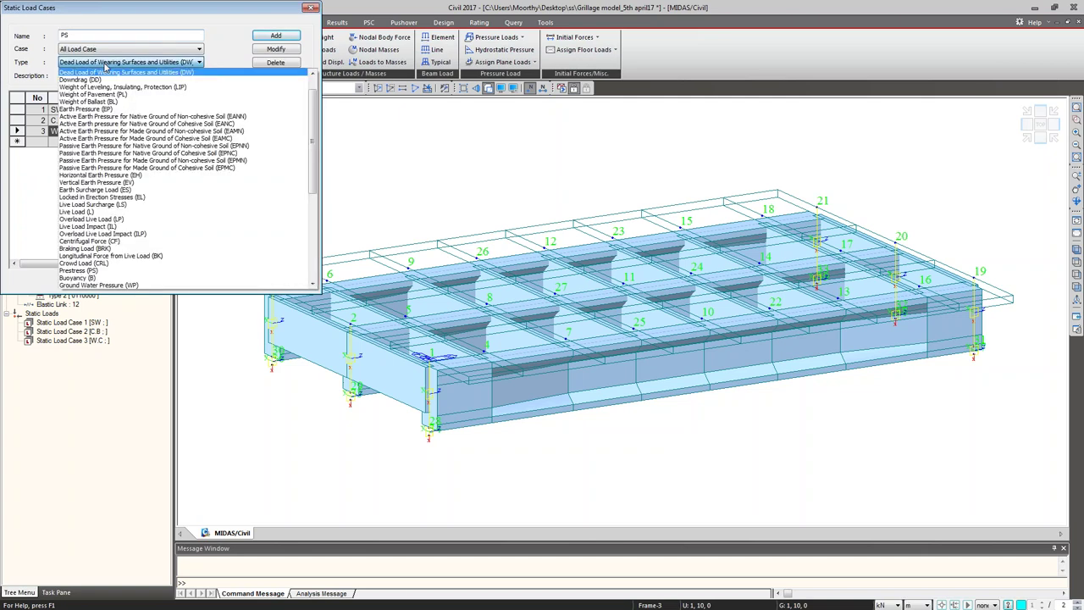
pyautogui.click(108, 271)
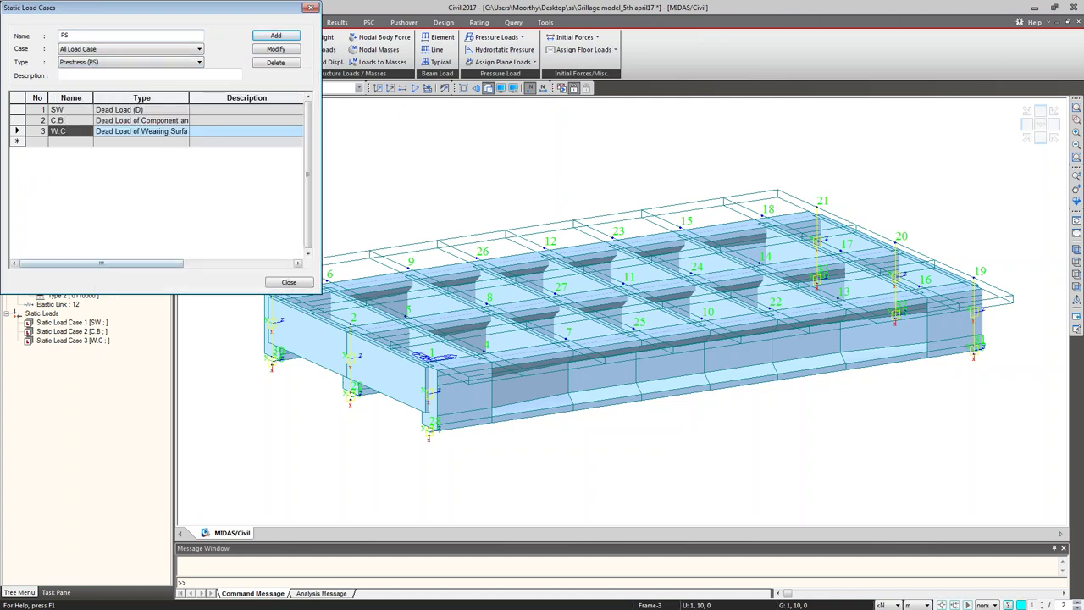
pyautogui.click(274, 36)
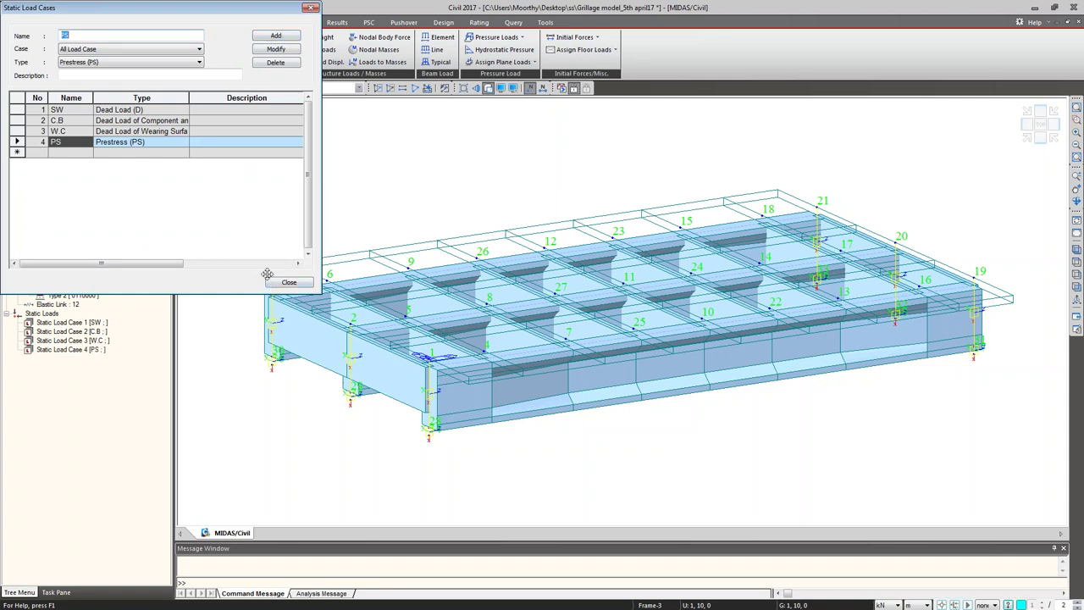
pyautogui.click(279, 284)
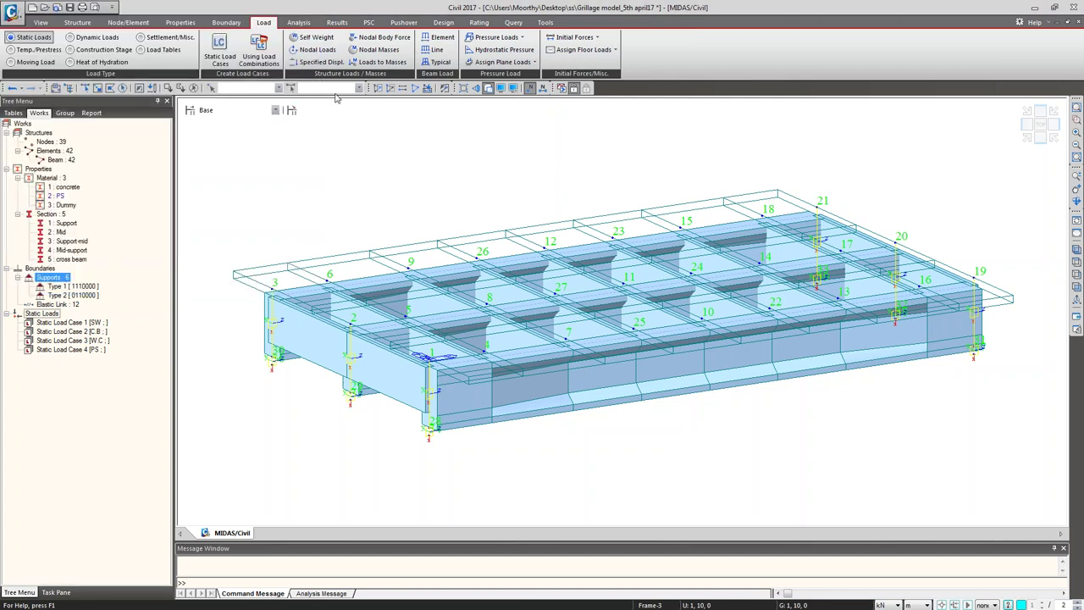
# Step: Add a self-weight load with Z factor -1 to load case SW
pyautogui.click(313, 38)
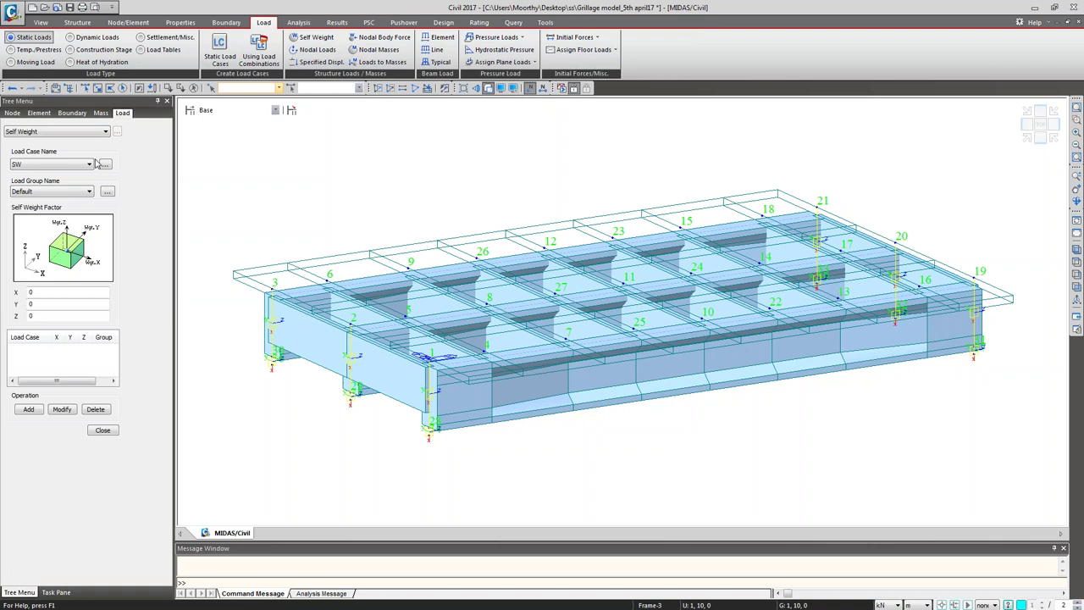
pyautogui.click(35, 166)
pyautogui.click(37, 174)
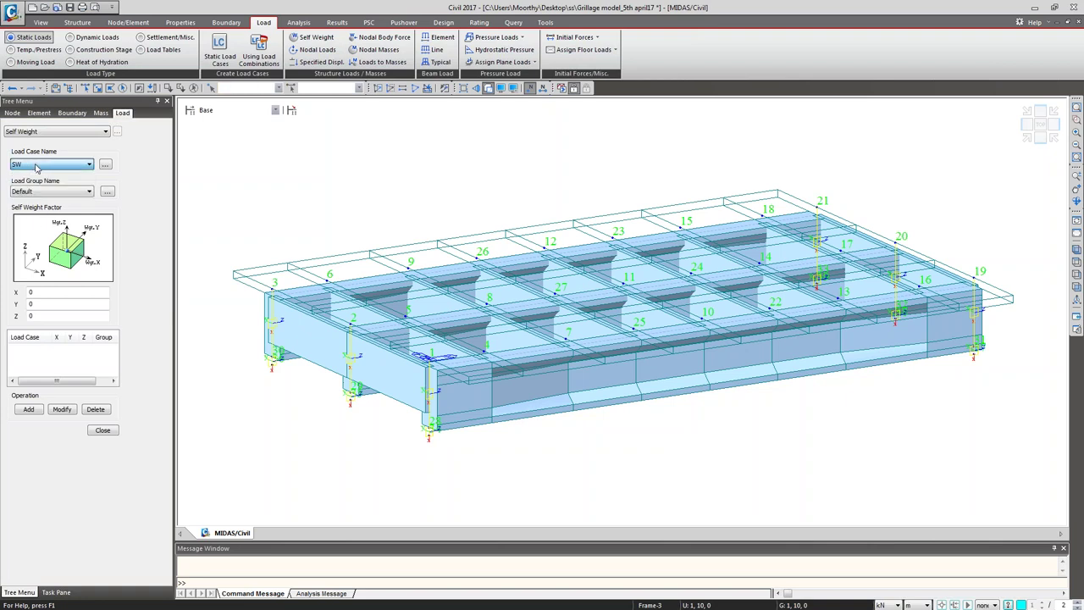
pyautogui.click(51, 315)
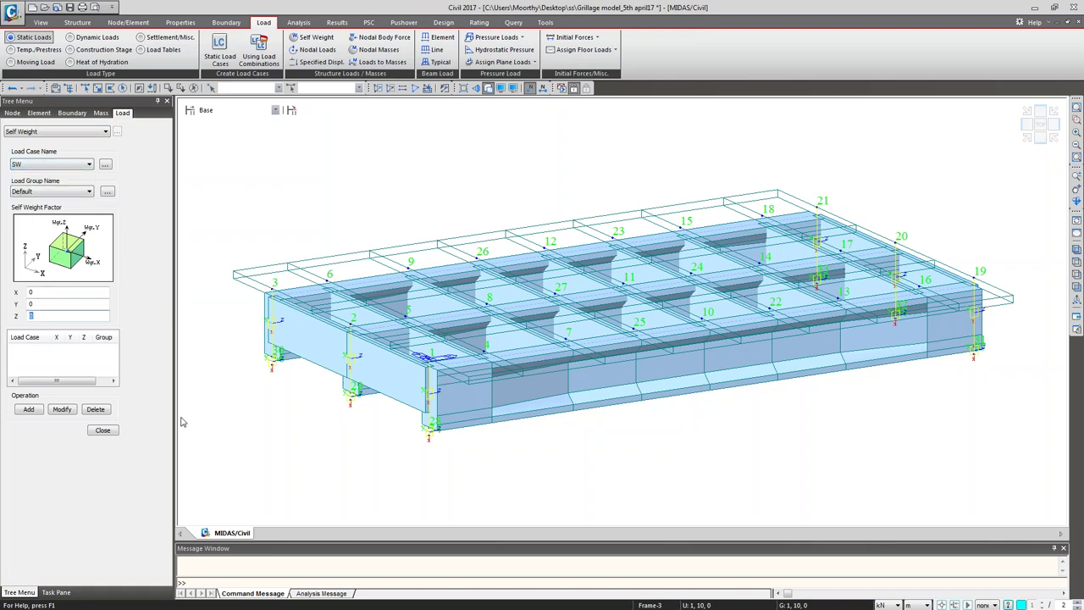
pyautogui.write('-1')
pyautogui.click(32, 411)
pyautogui.click(102, 431)
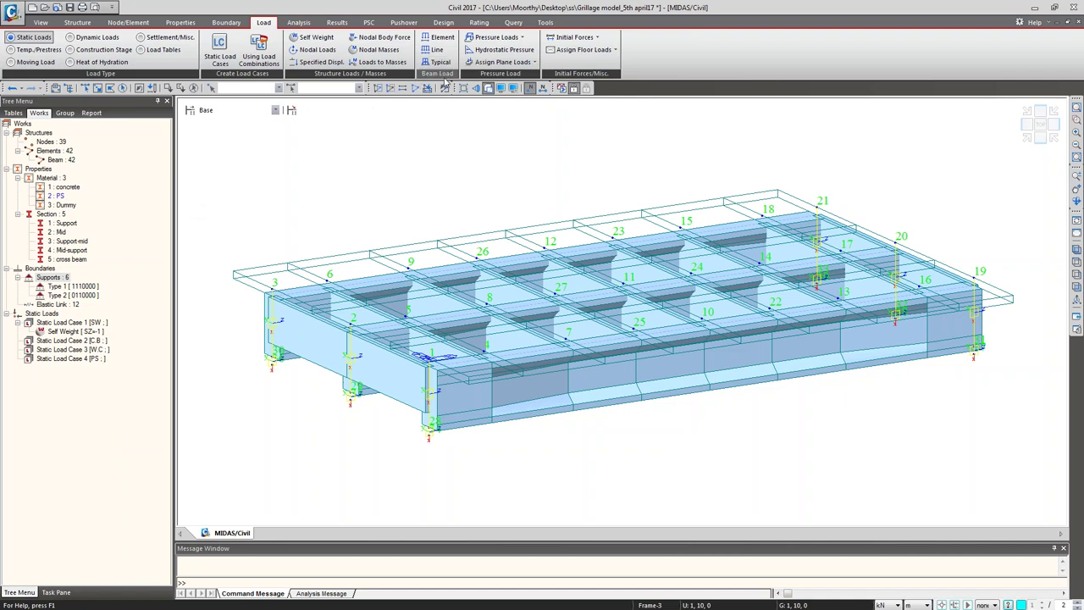
# Step: In case C.B, apply a -2.5 kN/m eccentric uniform load to the top edge beam row
pyautogui.click(441, 39)
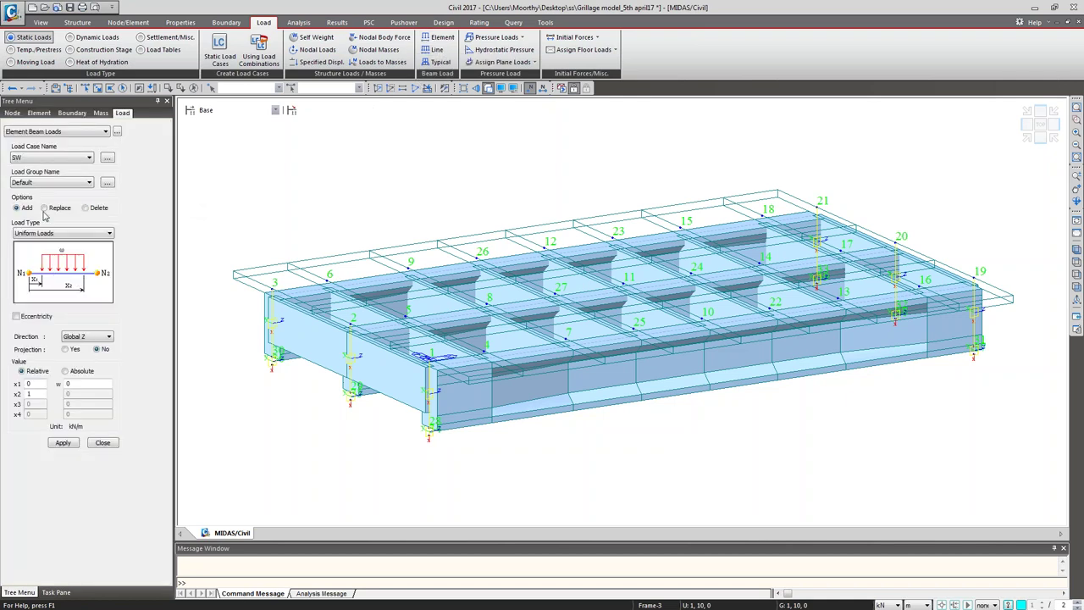
pyautogui.click(56, 157)
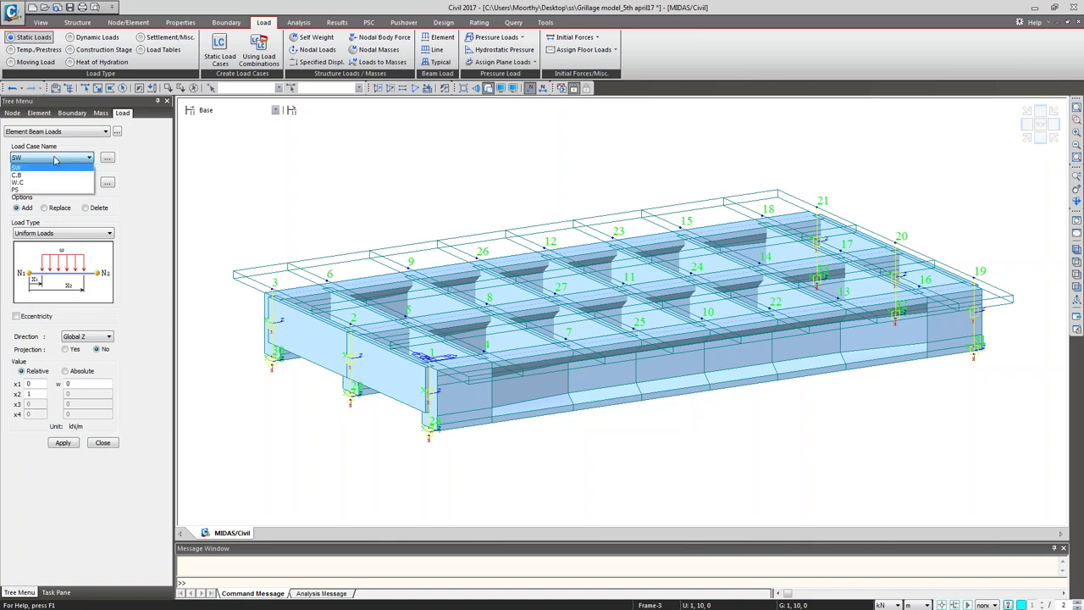
pyautogui.click(72, 201)
pyautogui.click(72, 183)
pyautogui.click(72, 194)
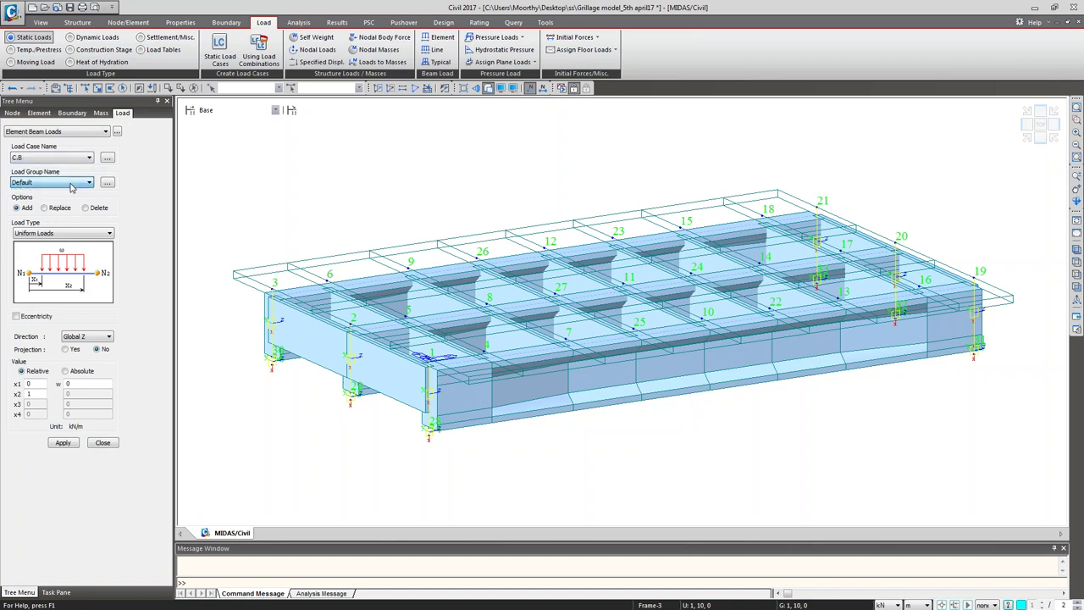
pyautogui.click(15, 316)
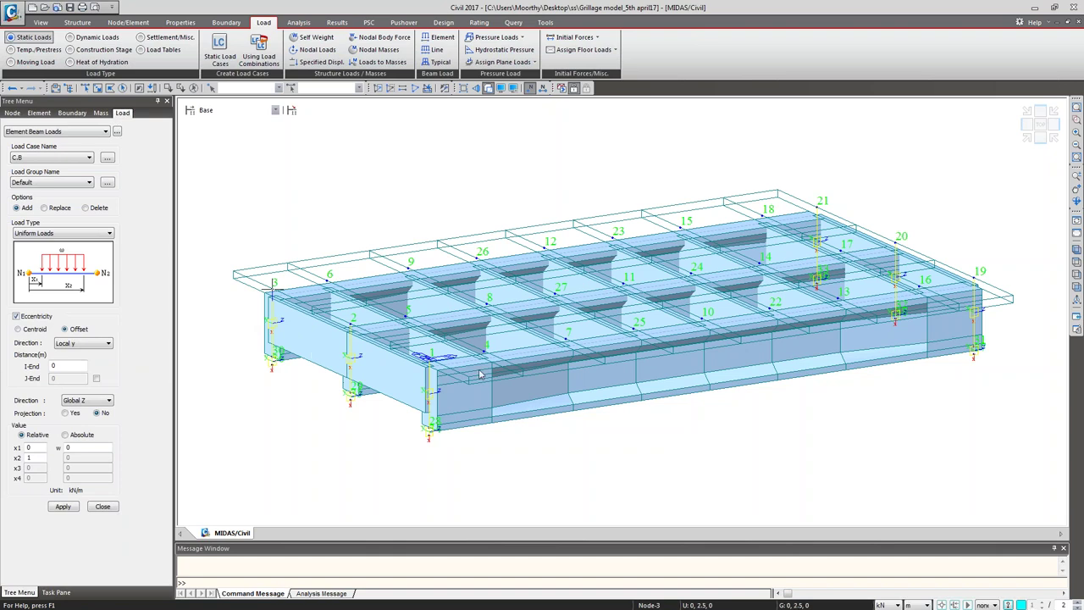
pyautogui.click(1077, 266)
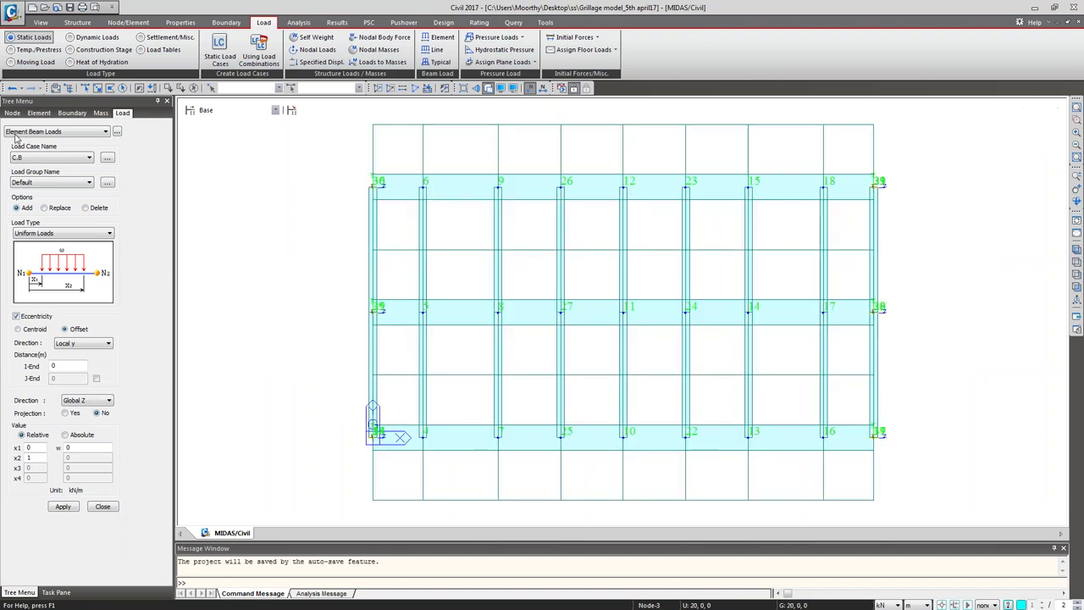
pyautogui.click(98, 88)
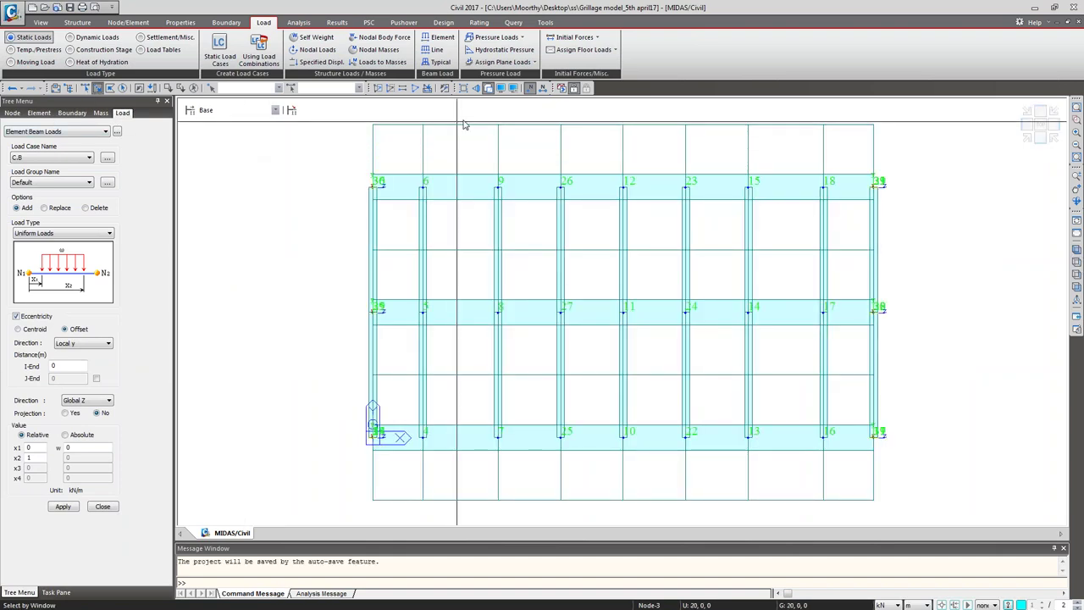
pyautogui.moveTo(322, 169); pyautogui.dragTo(902, 213)
pyautogui.click(1077, 250)
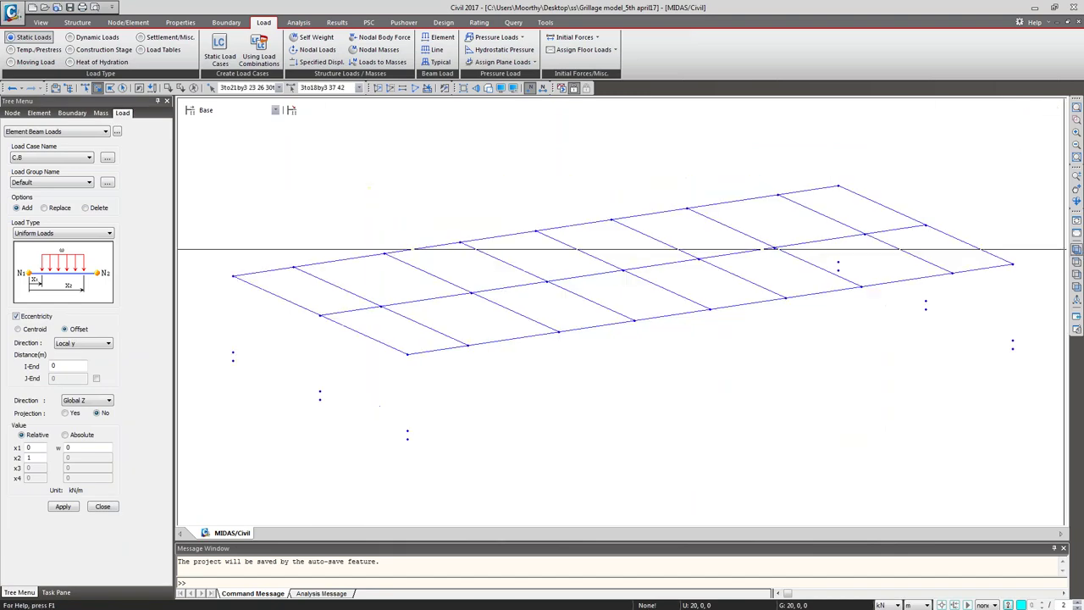
pyautogui.click(529, 88)
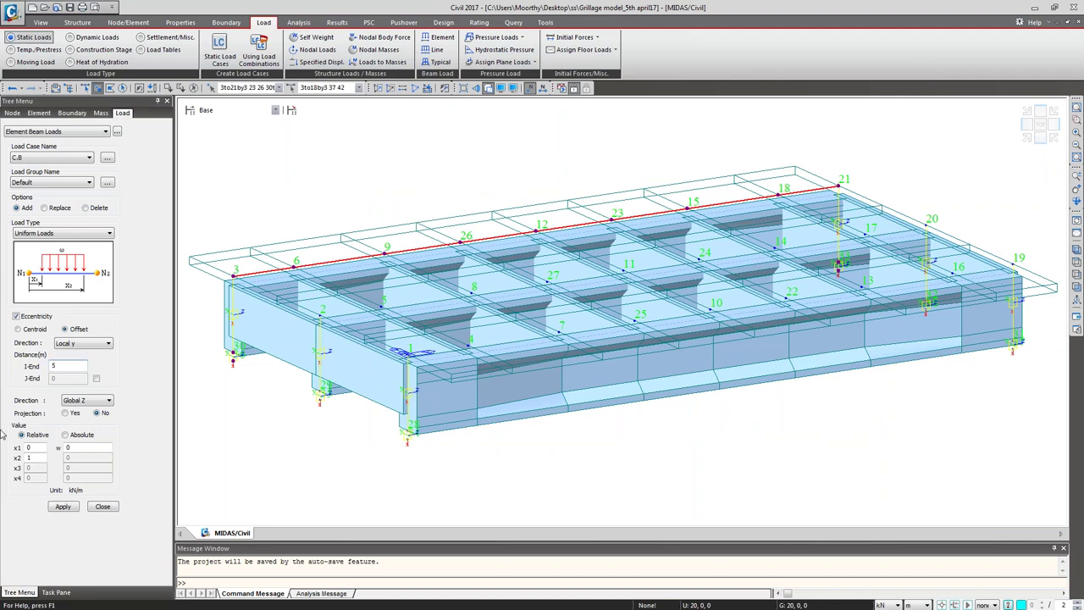
pyautogui.click(80, 447)
pyautogui.click(62, 507)
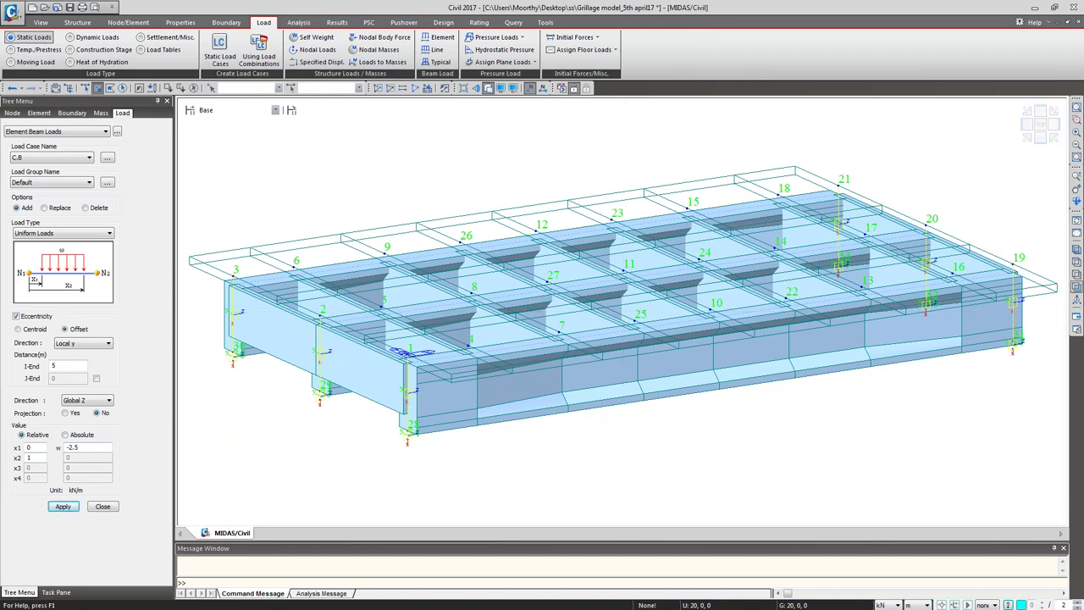
# Step: Apply the -2.5 kN/m load to the bottom edge beam row with a -5 m offset
pyautogui.click(1076, 277)
pyautogui.moveTo(332, 420); pyautogui.dragTo(838, 460)
pyautogui.click(489, 88)
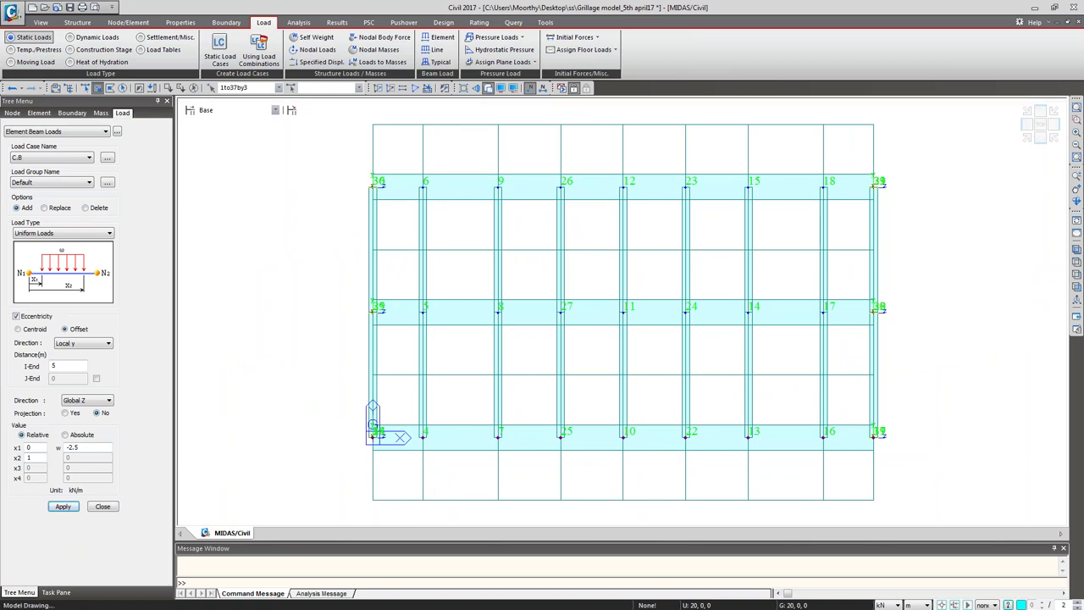
pyautogui.moveTo(364, 417); pyautogui.dragTo(974, 467)
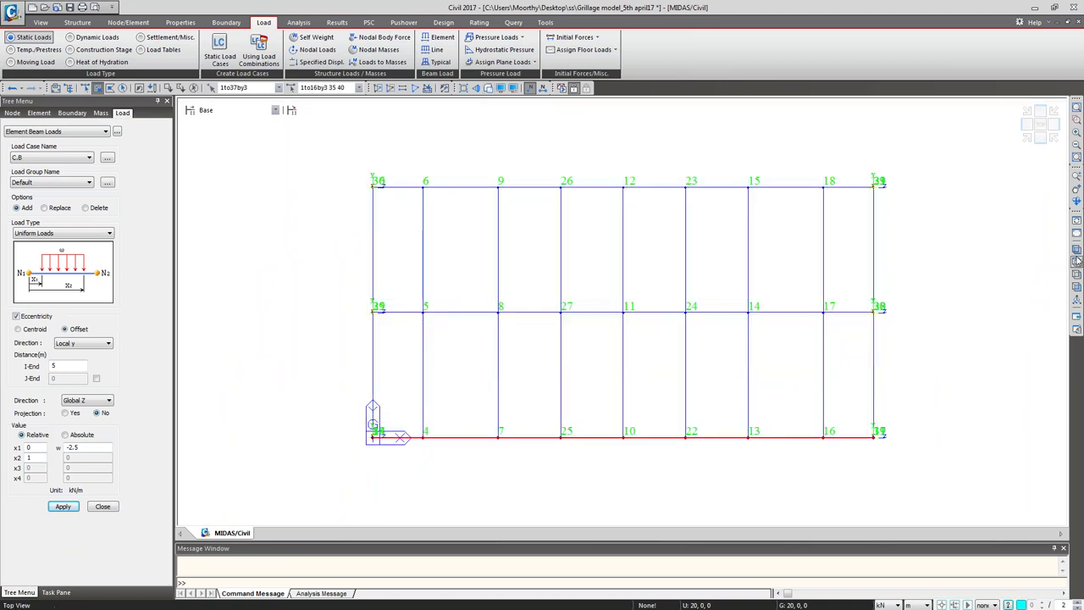
pyautogui.click(1076, 248)
pyautogui.doubleClick(58, 365)
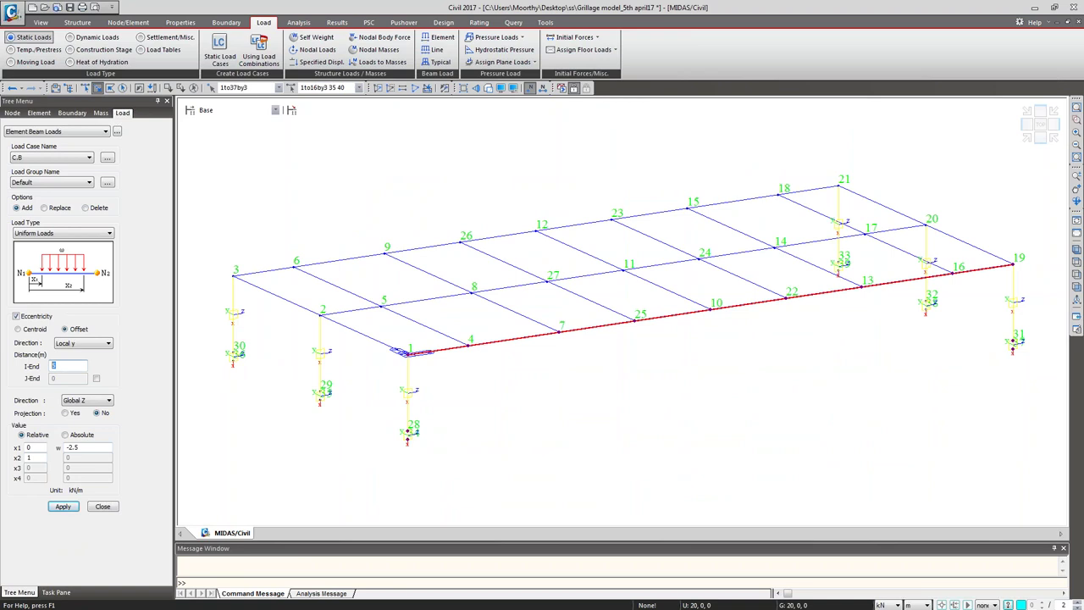
pyautogui.write('-5')
pyautogui.click(63, 506)
pyautogui.click(103, 506)
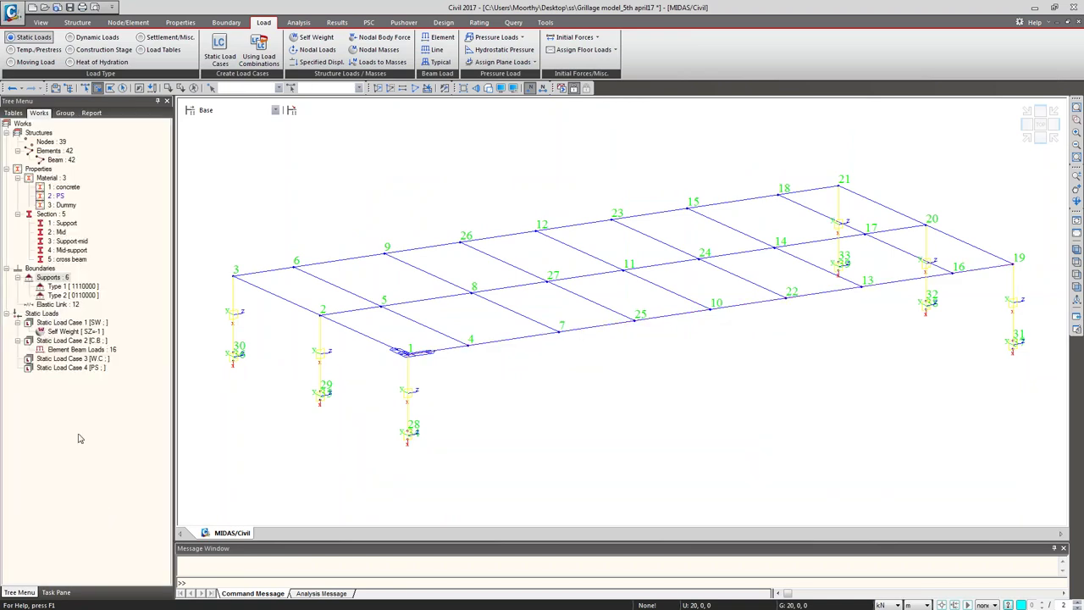
# Step: Display the 16 C.B beam loads on the model and open them in a Beam Load table
pyautogui.rightClick(65, 348)
pyautogui.click(88, 380)
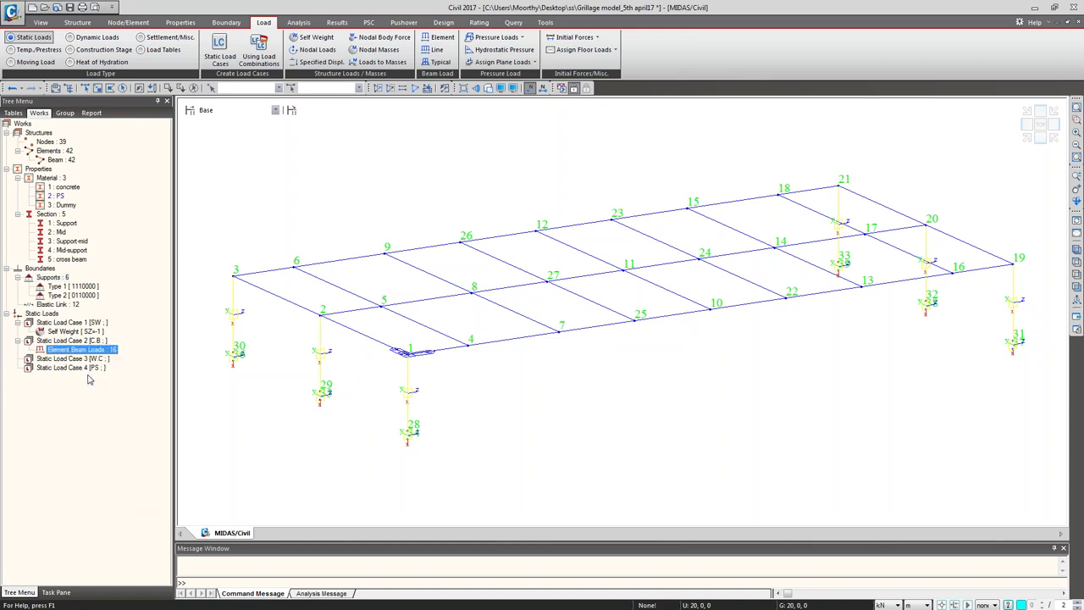
pyautogui.click(489, 89)
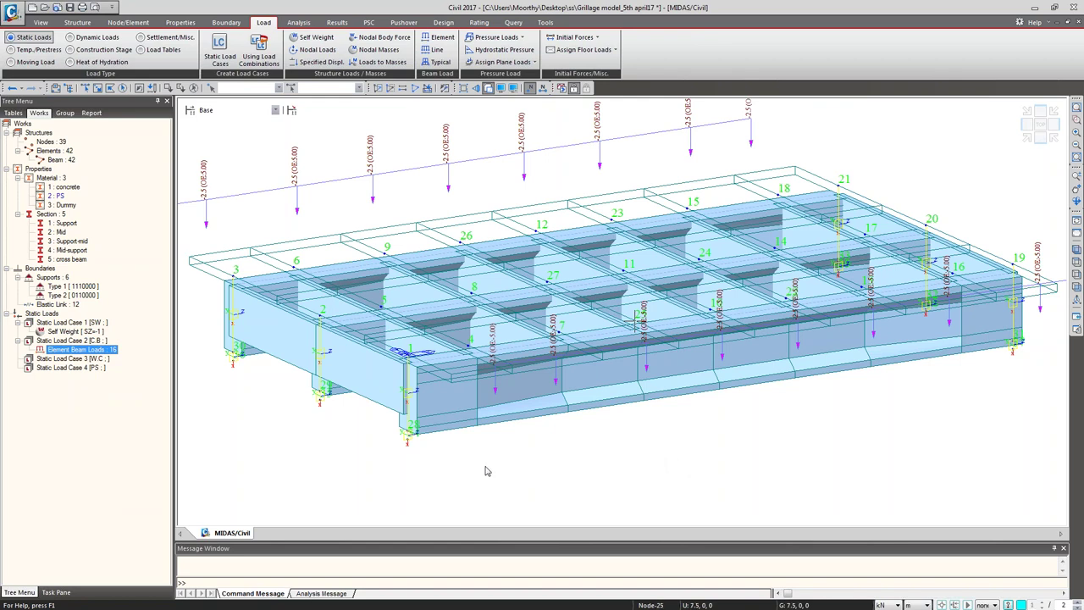
pyautogui.rightClick(64, 349)
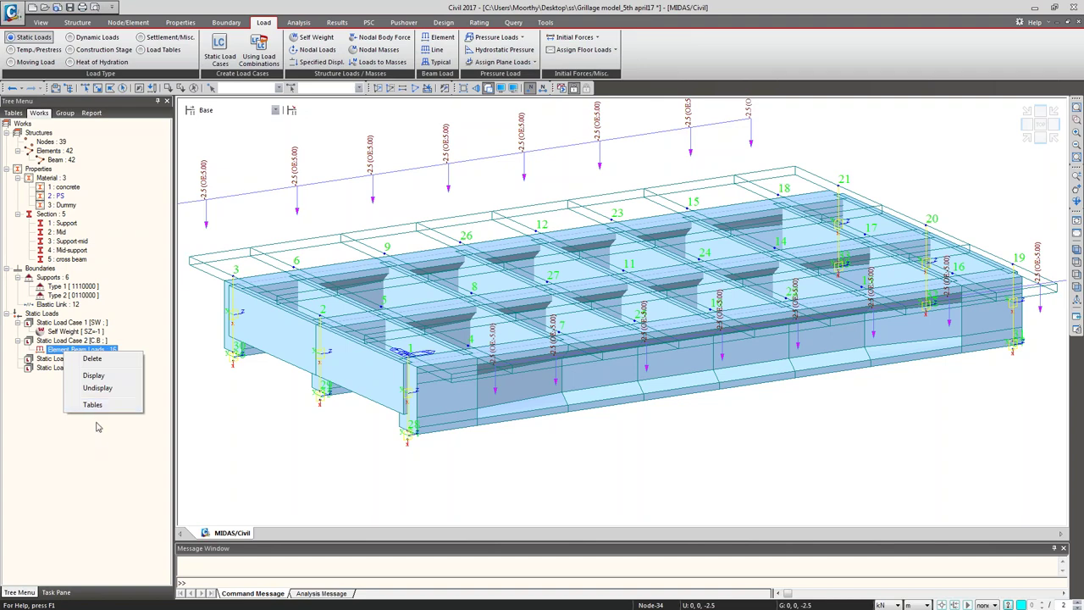
pyautogui.click(98, 407)
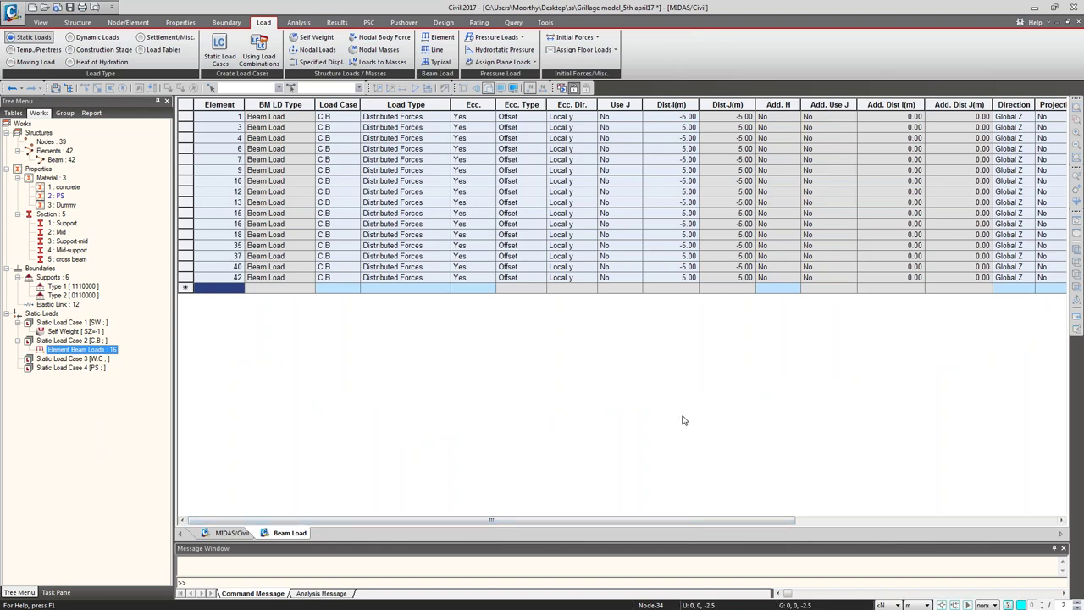
# Step: Sort the Beam Load table by the Dist-I column
pyautogui.click(671, 117)
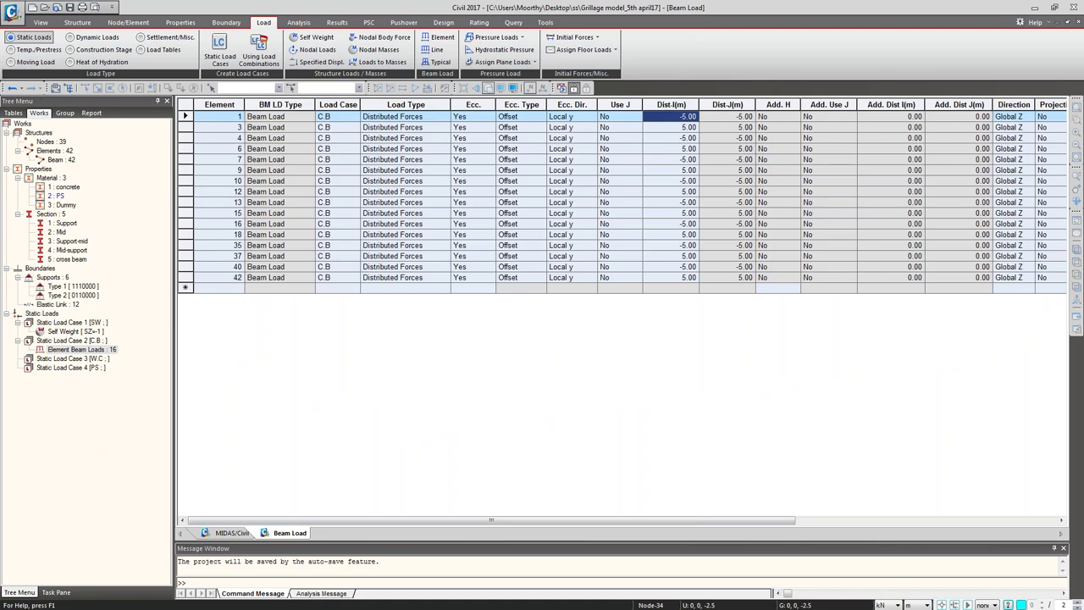
pyautogui.rightClick(335, 180)
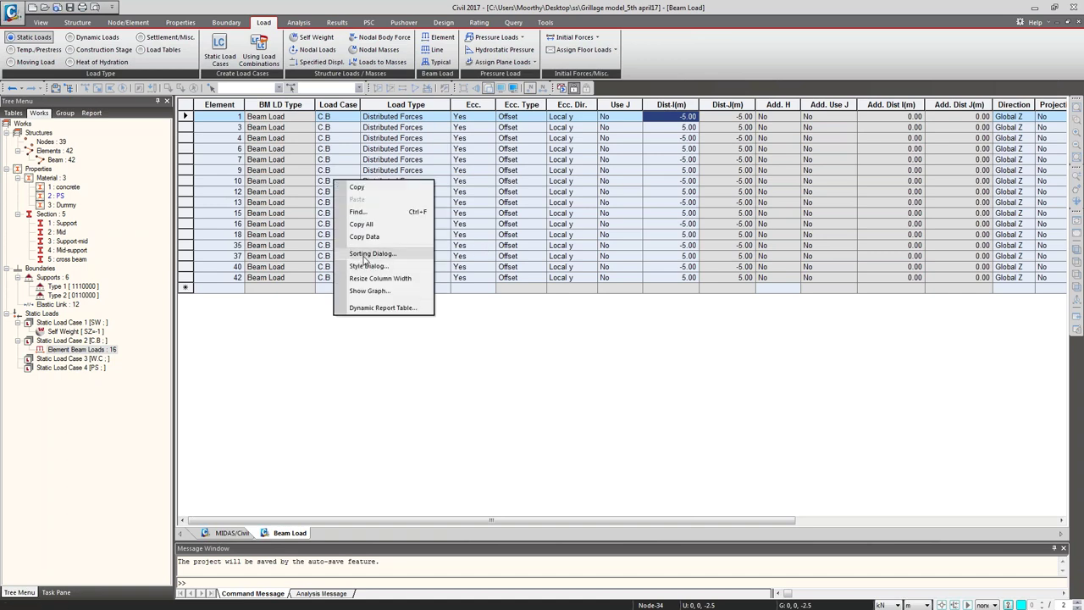
pyautogui.click(369, 253)
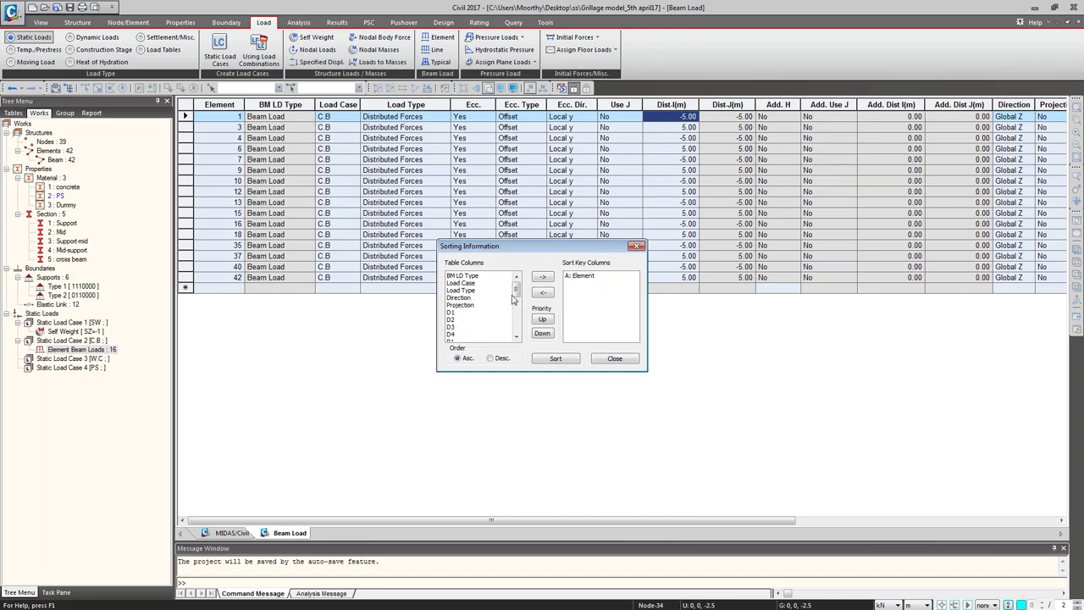
pyautogui.scroll(-5, 518, 336)
pyautogui.click(457, 319)
pyautogui.click(543, 277)
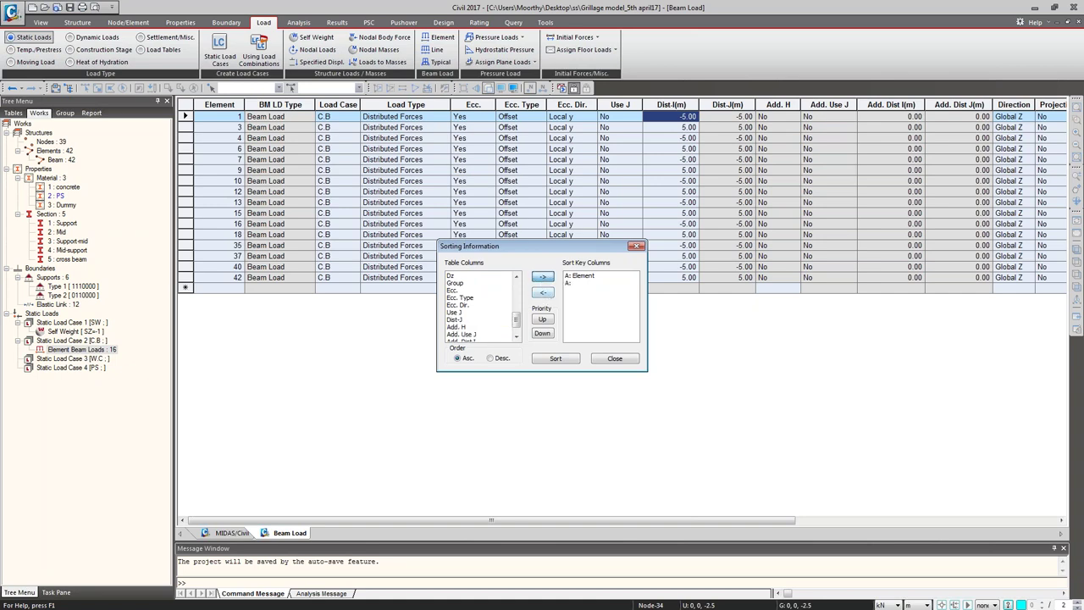
pyautogui.click(579, 285)
pyautogui.click(542, 320)
pyautogui.click(555, 358)
pyautogui.click(614, 359)
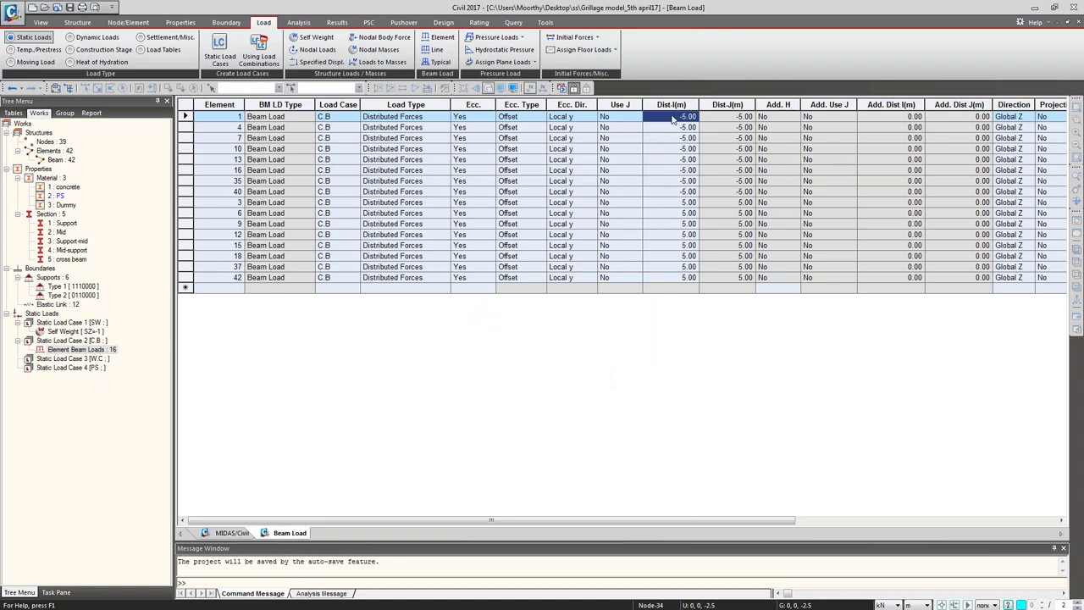
# Step: Change the -5.00 Dist-I offsets to -2.50 and the 5.00 offsets to 2.50
pyautogui.press('BackSpace')
pyautogui.press('Return')
pyautogui.click(682, 132)
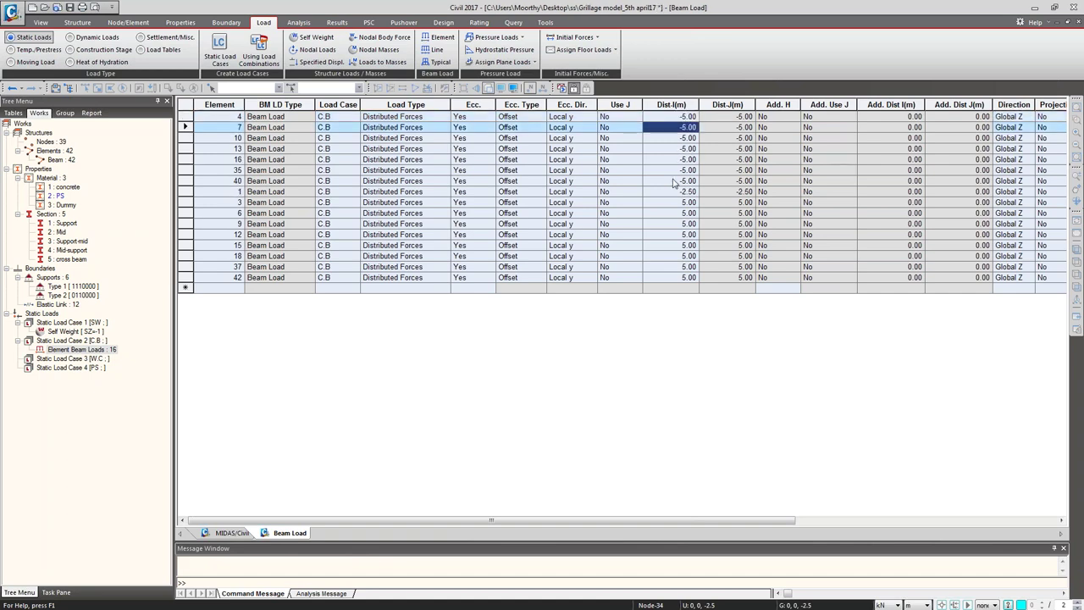
pyautogui.click(671, 193)
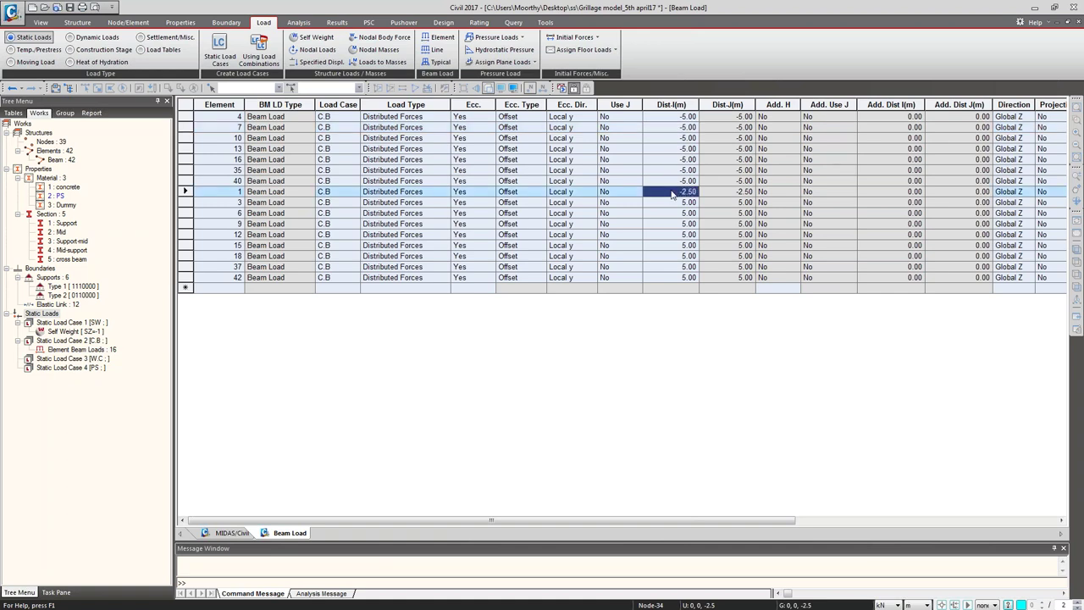
pyautogui.moveTo(675, 116); pyautogui.dragTo(675, 181)
pyautogui.write('-2.50')
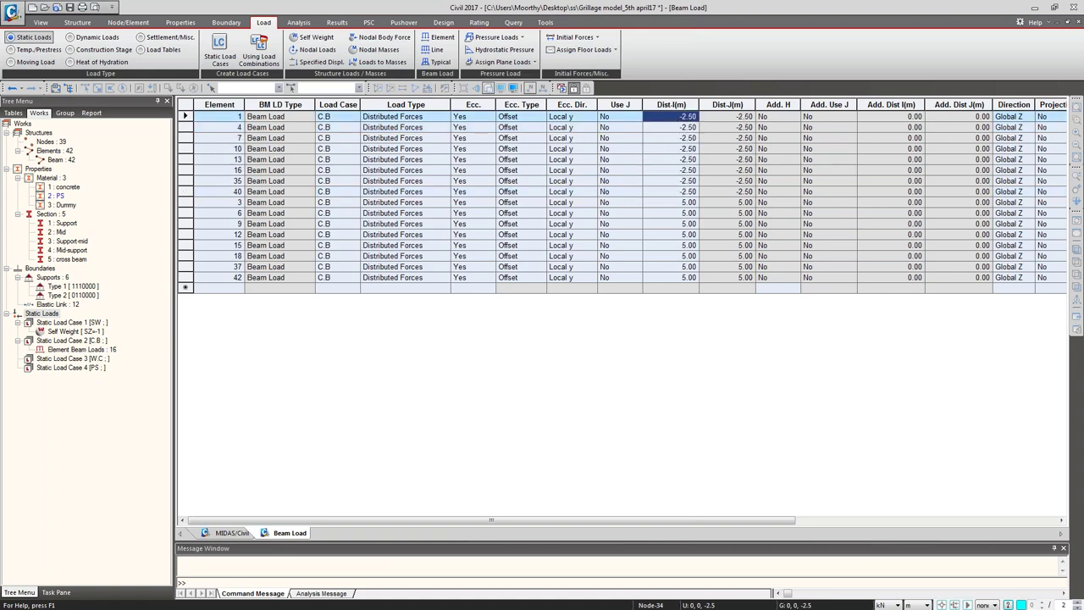
pyautogui.click(674, 203)
pyautogui.write('2')
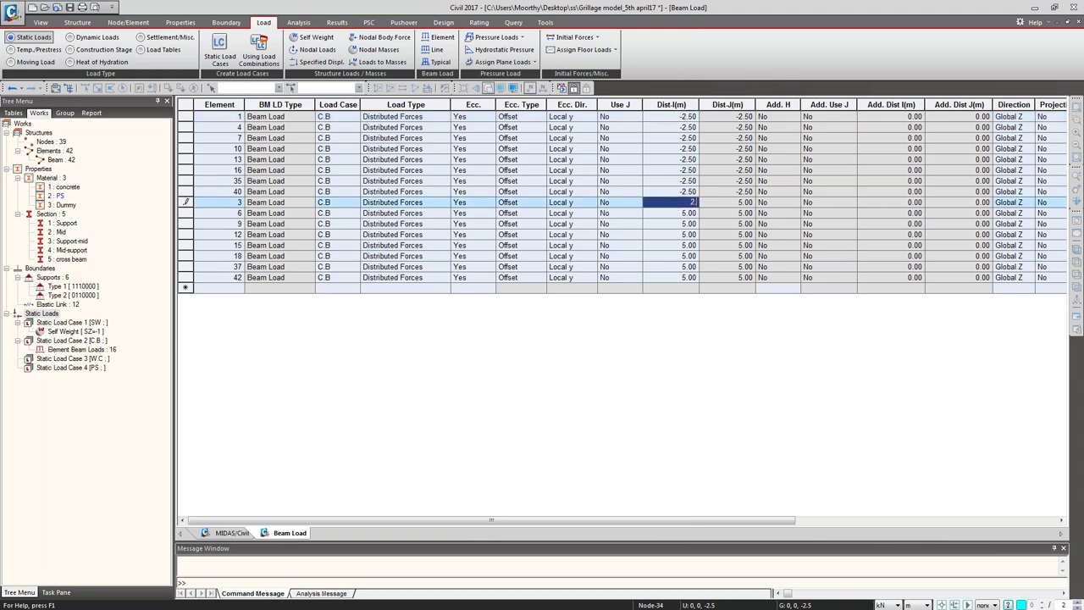
pyautogui.write('.5')
pyautogui.press('Return')
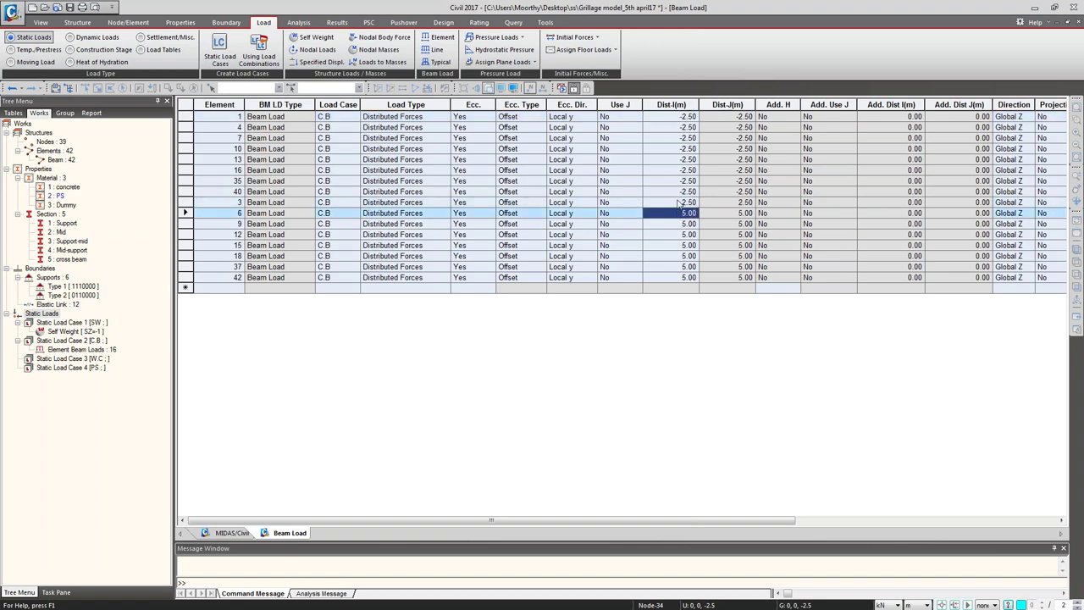
pyautogui.moveTo(679, 213); pyautogui.dragTo(667, 279)
pyautogui.write('2.50')
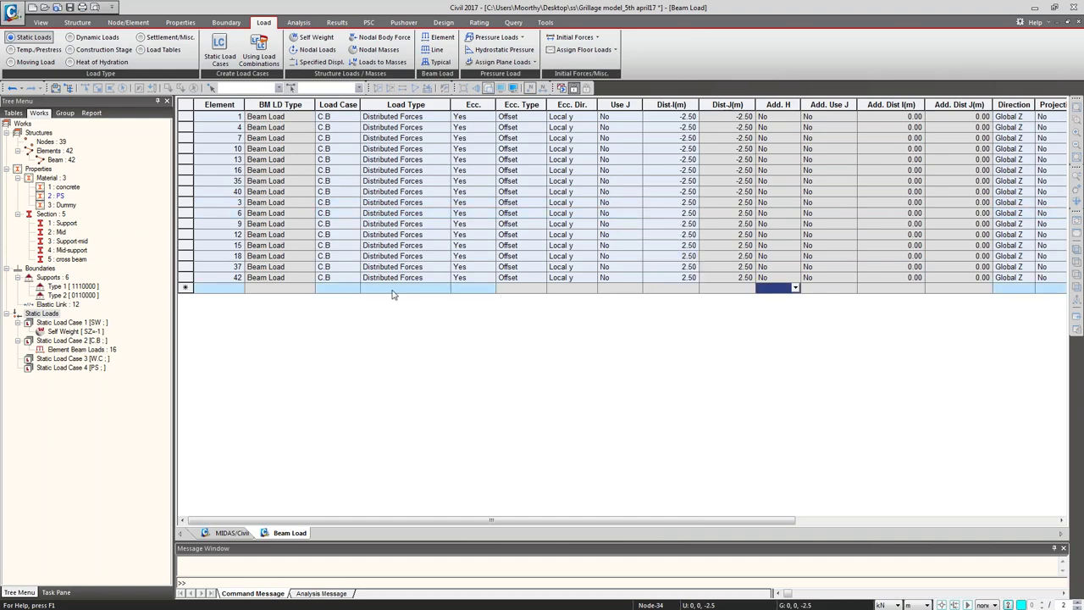
pyautogui.click(234, 532)
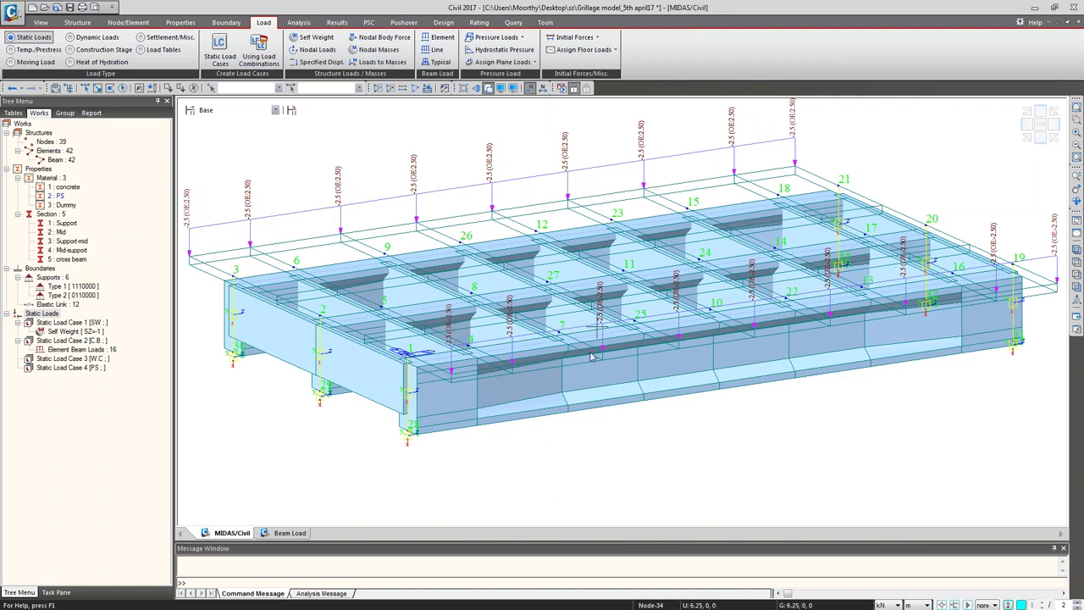
pyautogui.moveTo(592, 357)
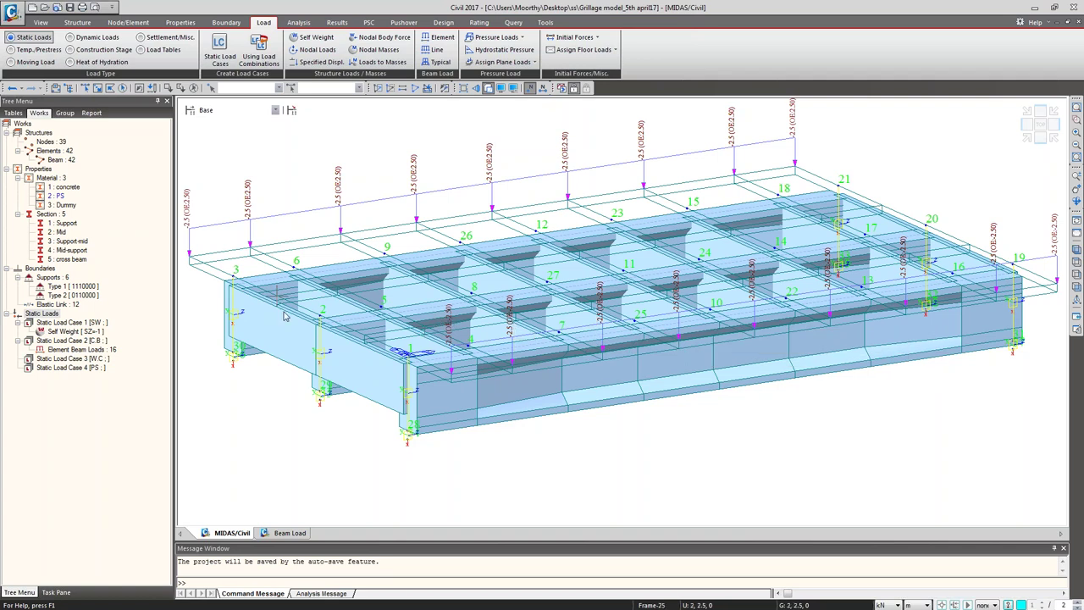
# Step: Apply a -1.5 kN/m uniform beam load in case W.C to all 42 elements
pyautogui.click(105, 361)
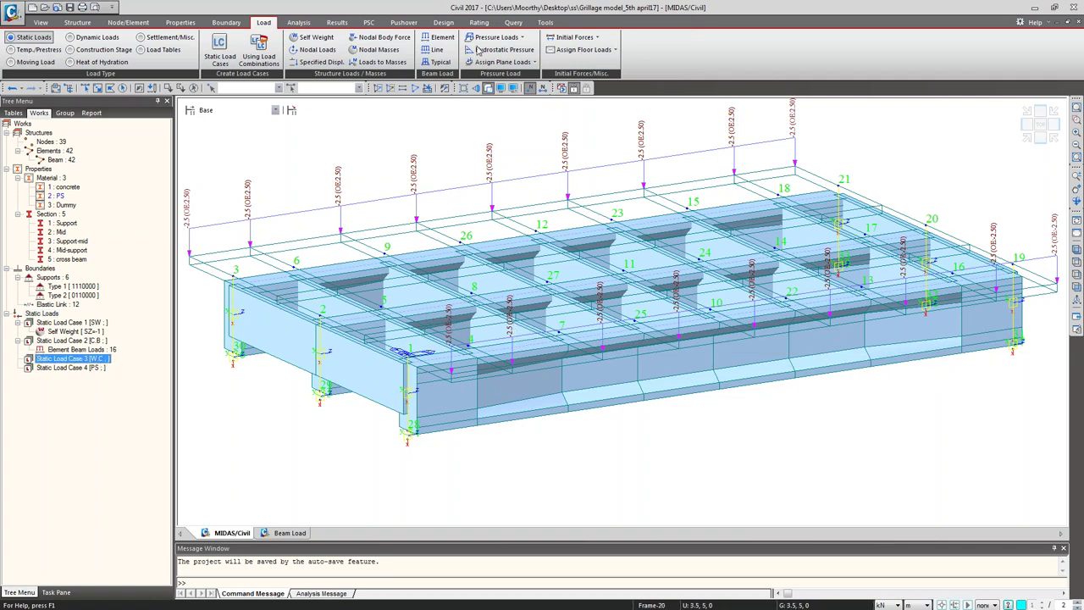
pyautogui.click(442, 37)
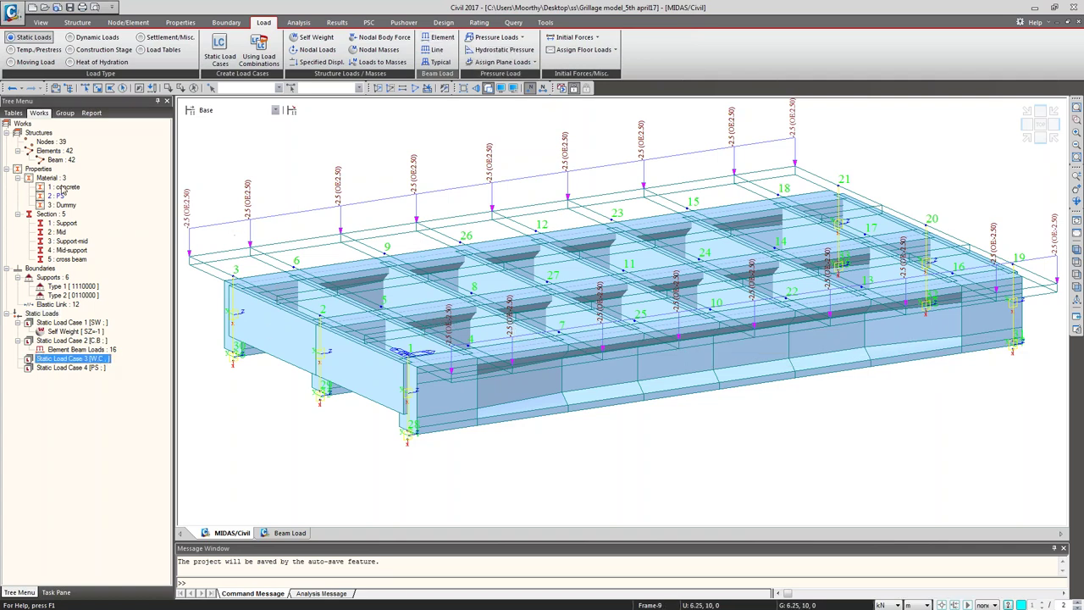
pyautogui.click(62, 158)
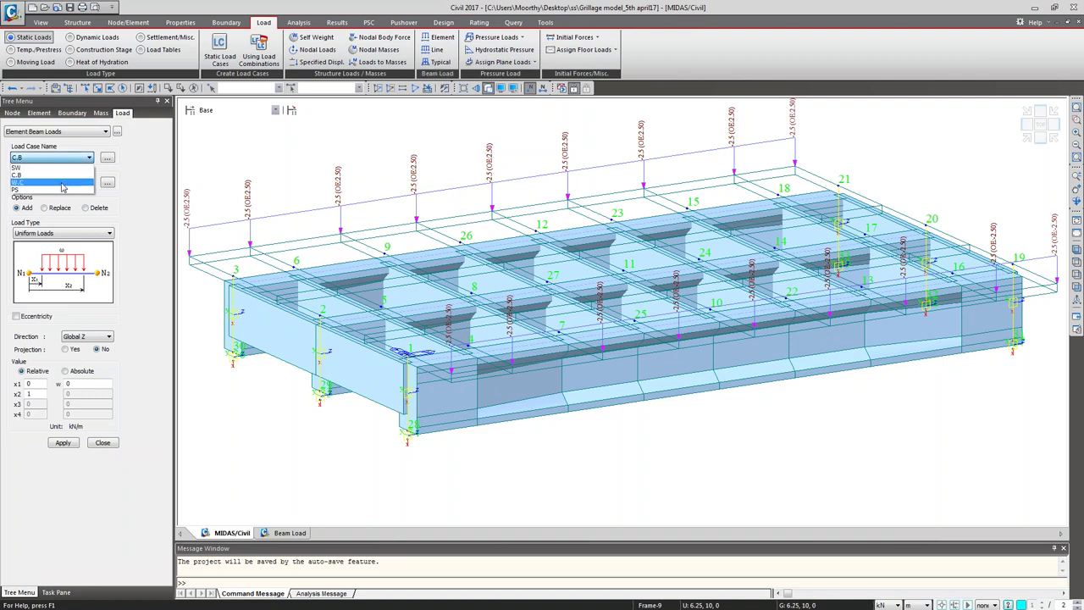
pyautogui.click(64, 182)
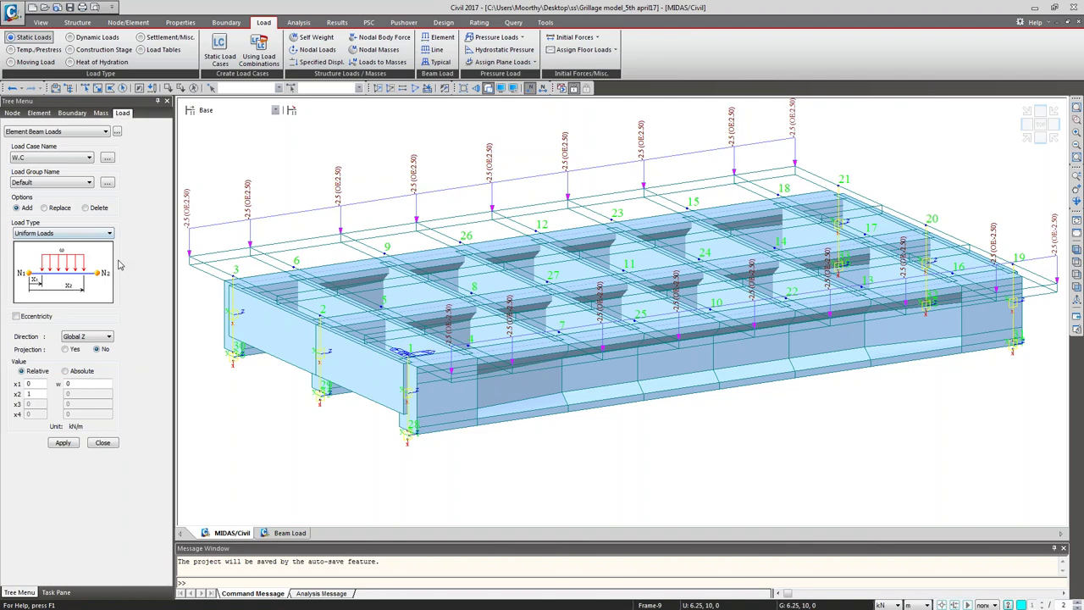
pyautogui.doubleClick(70, 384)
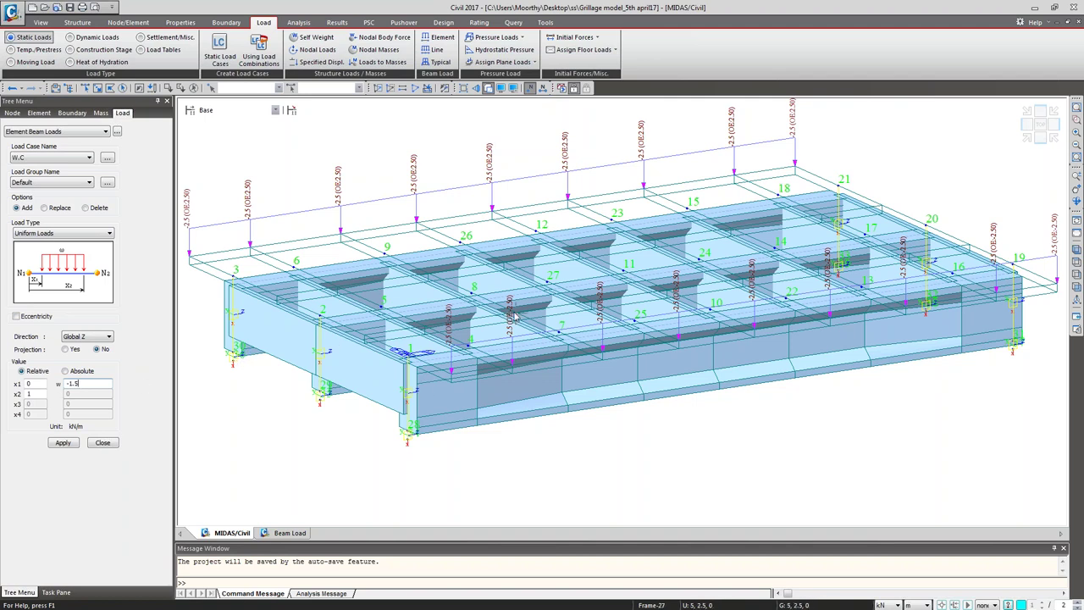
pyautogui.moveTo(514, 316)
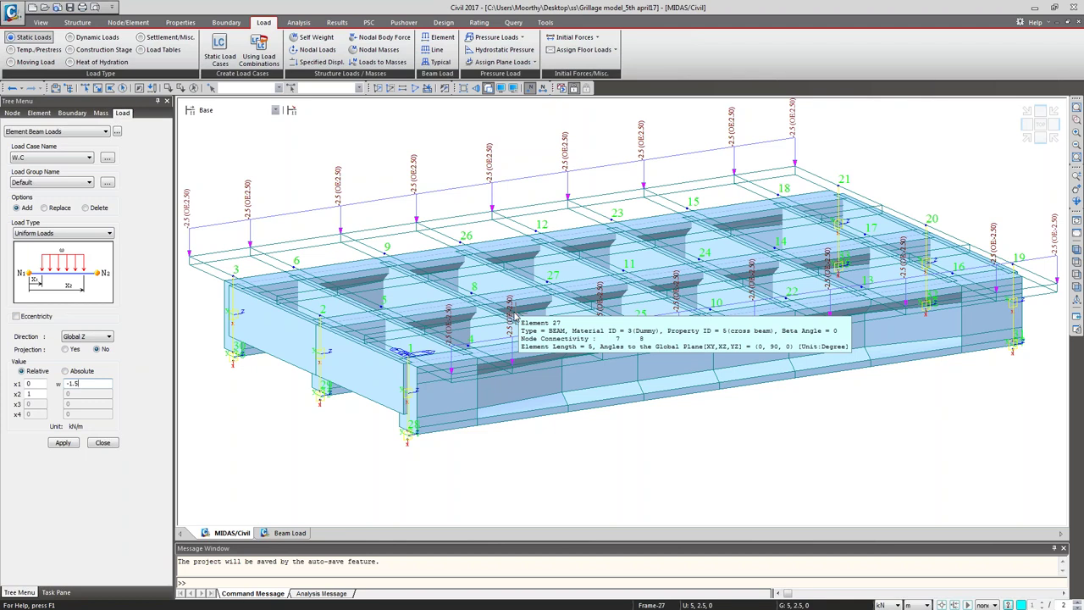
pyautogui.click(123, 88)
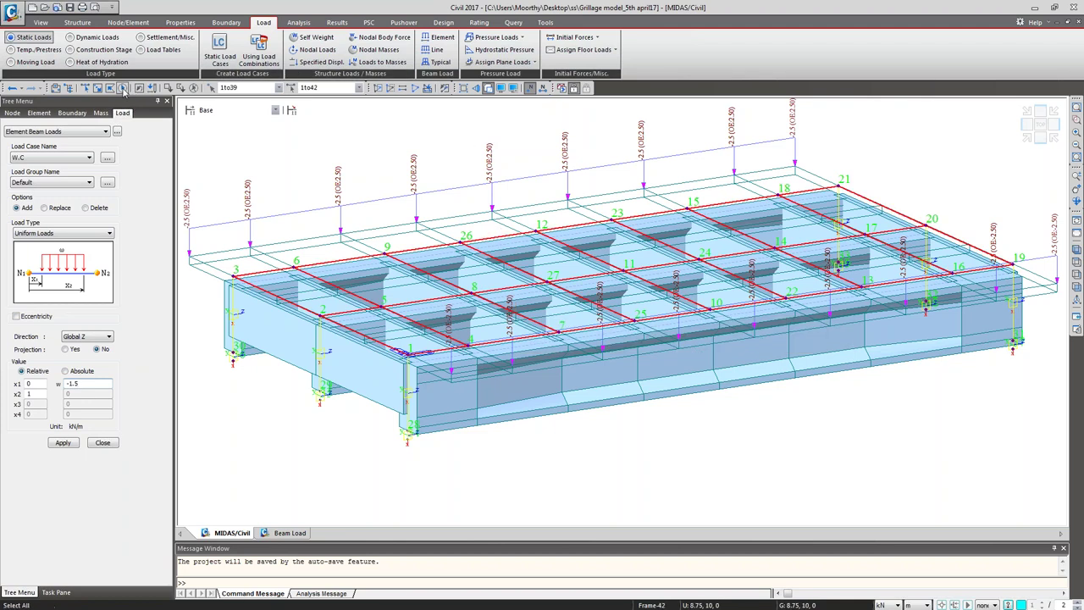
pyautogui.click(63, 443)
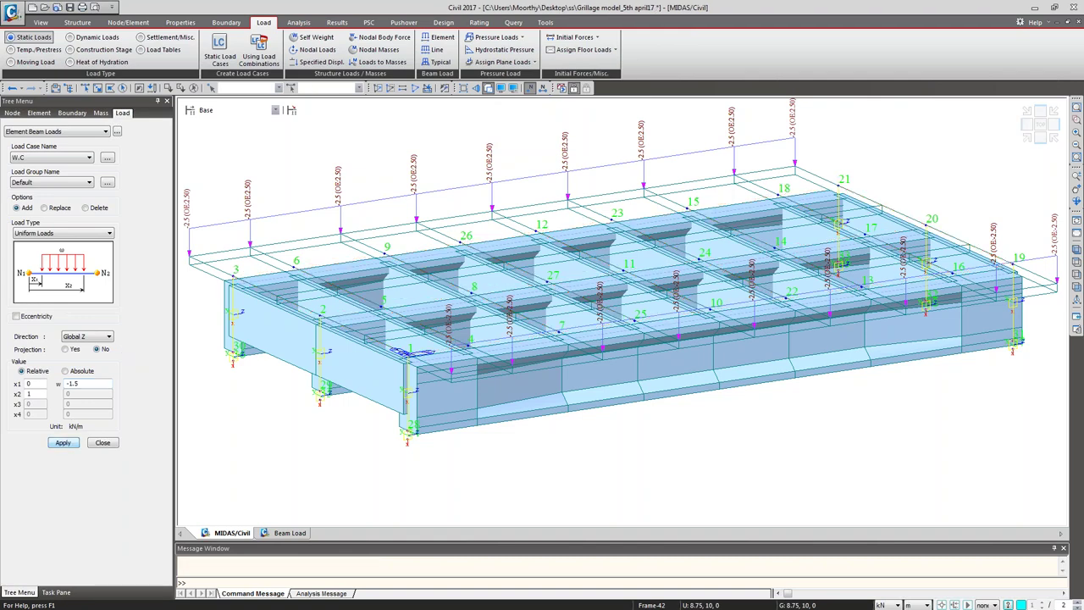
pyautogui.click(102, 442)
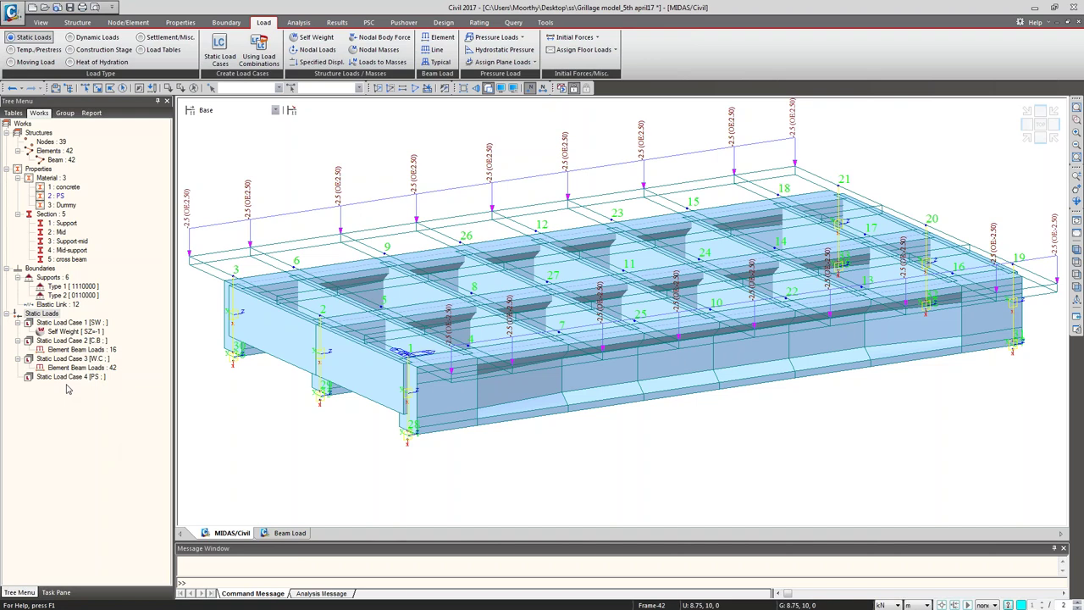
# Step: Show and then hide the W.C beam loads, and open Tendon Property under Temp./Prestress
pyautogui.rightClick(67, 369)
pyautogui.click(94, 399)
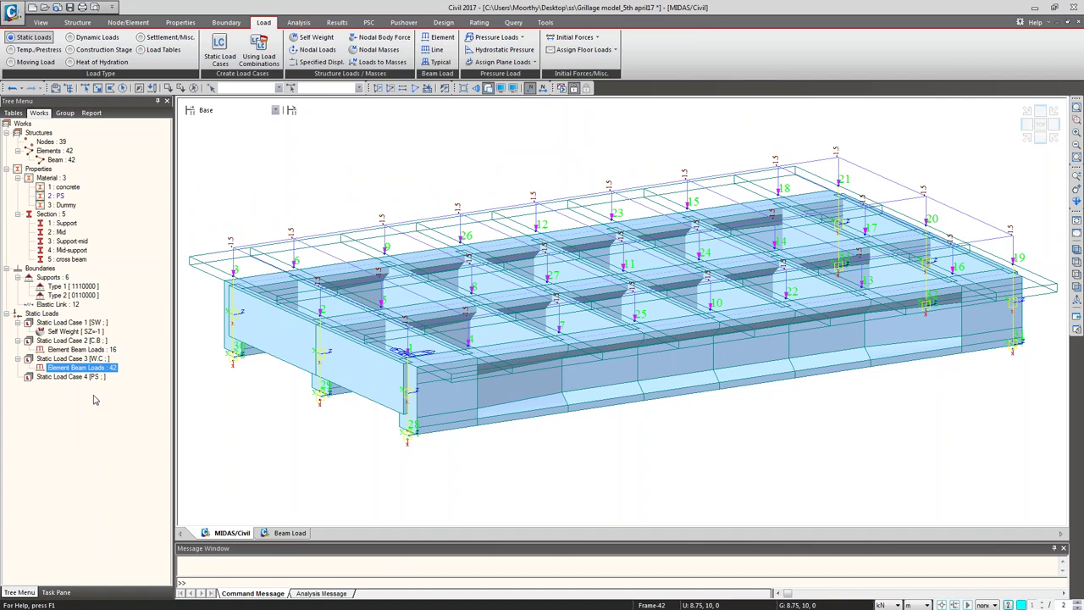
pyautogui.click(429, 156)
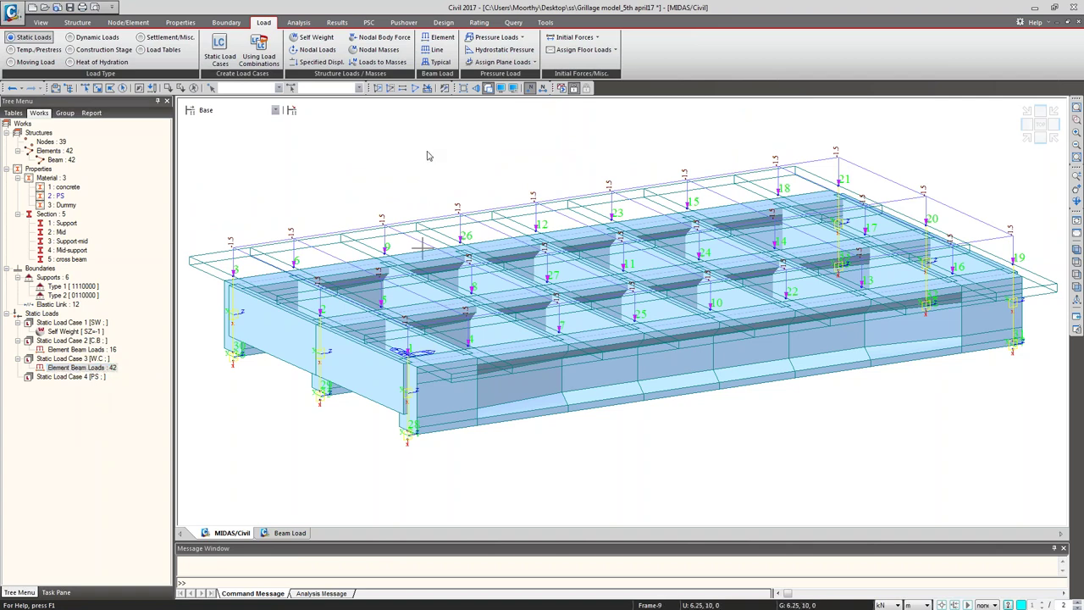
pyautogui.rightClick(75, 367)
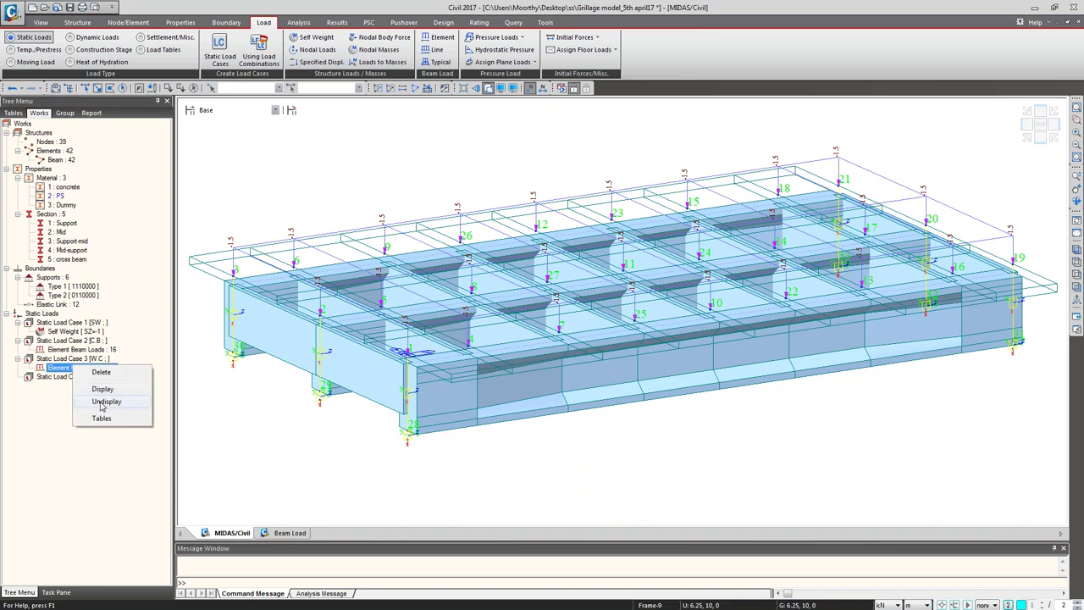
pyautogui.click(106, 402)
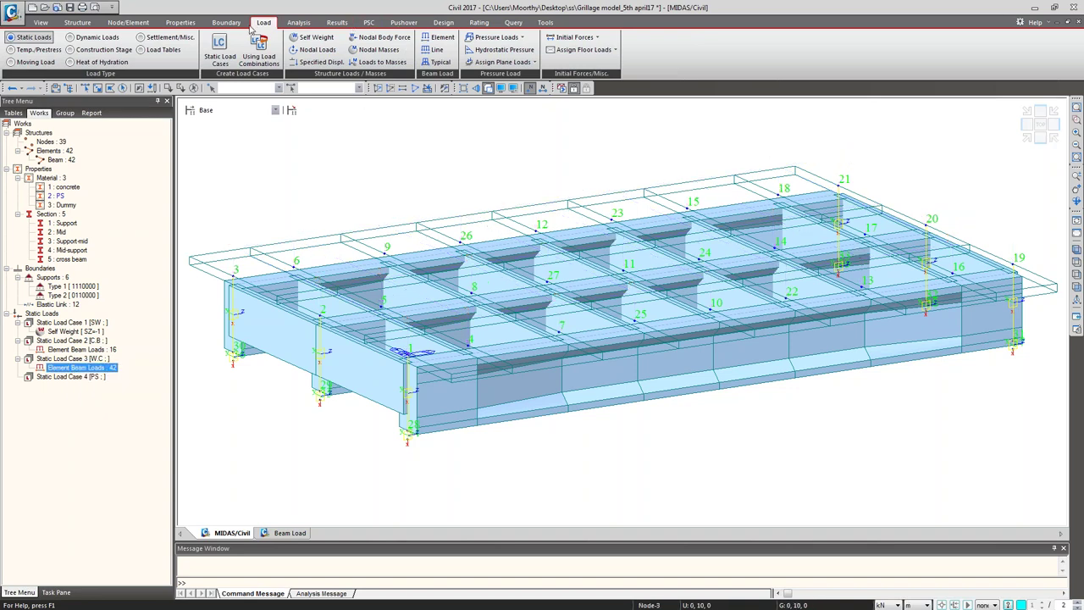
pyautogui.click(32, 51)
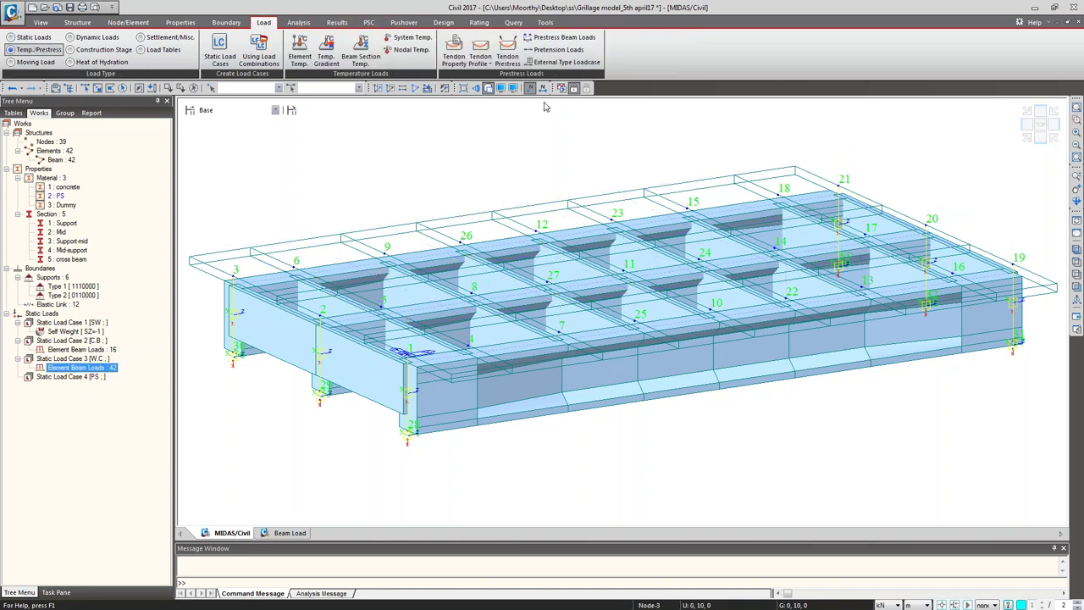
pyautogui.click(454, 61)
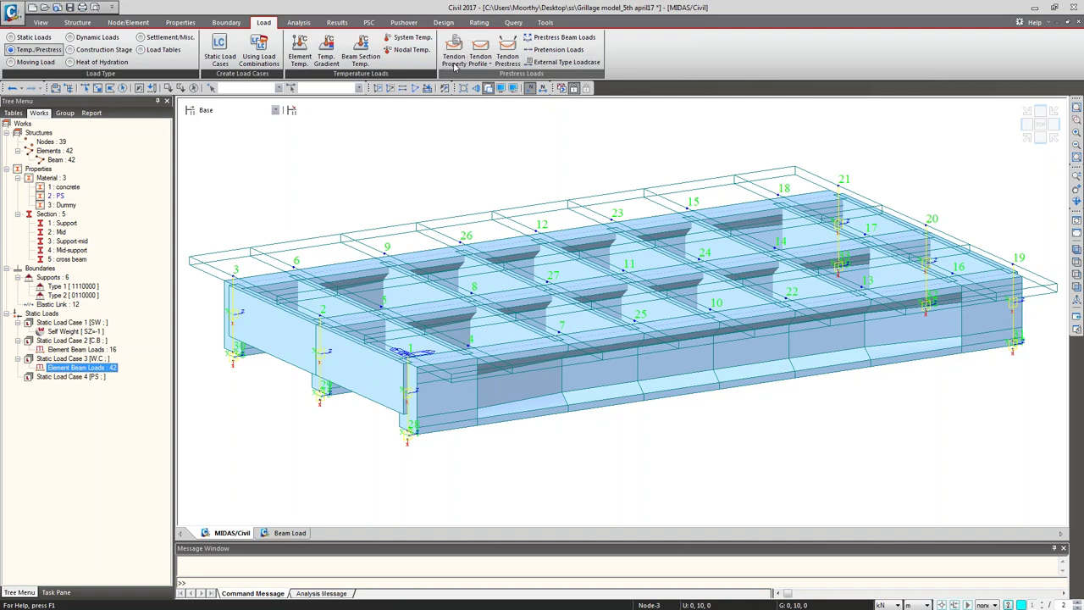
# Step: Add a new Internal (Post-Tension) tendon property using the PS material
pyautogui.moveTo(527, 243); pyautogui.dragTo(94, 67)
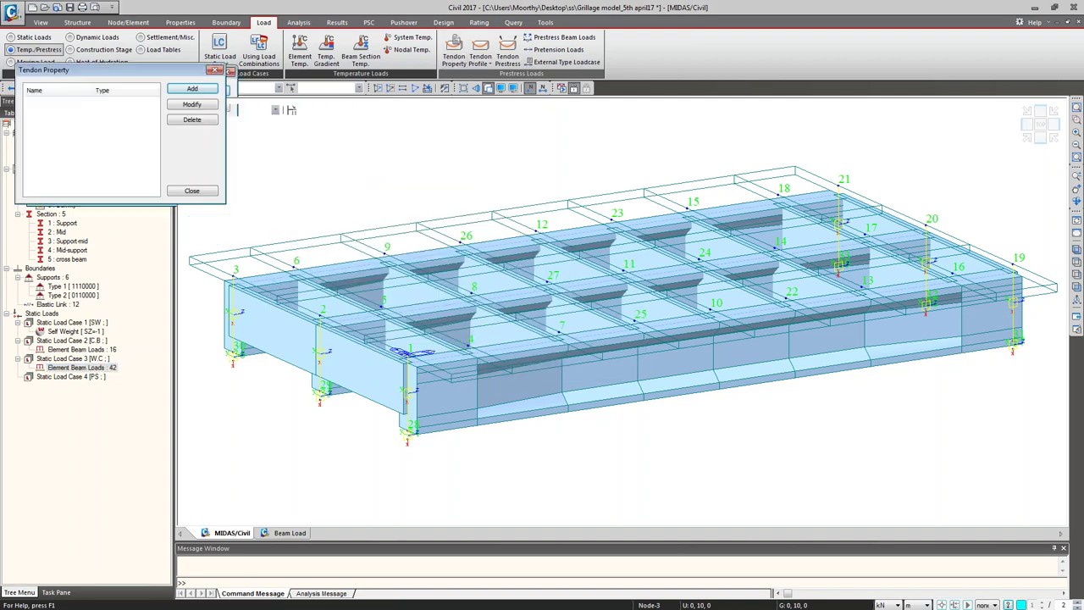
pyautogui.click(182, 85)
pyautogui.moveTo(179, 9); pyautogui.dragTo(406, 49)
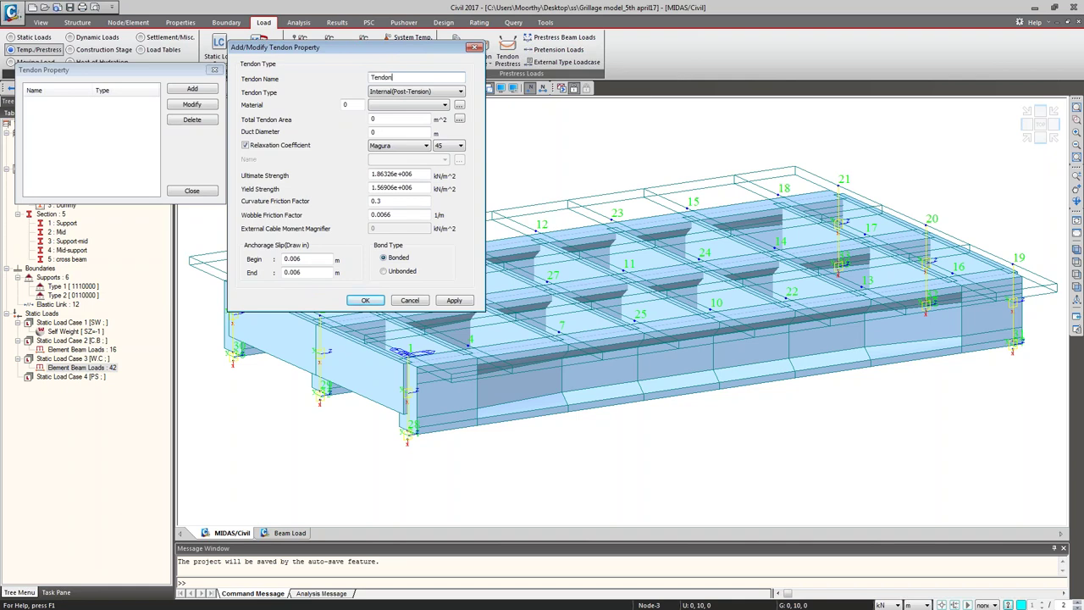
pyautogui.click(435, 92)
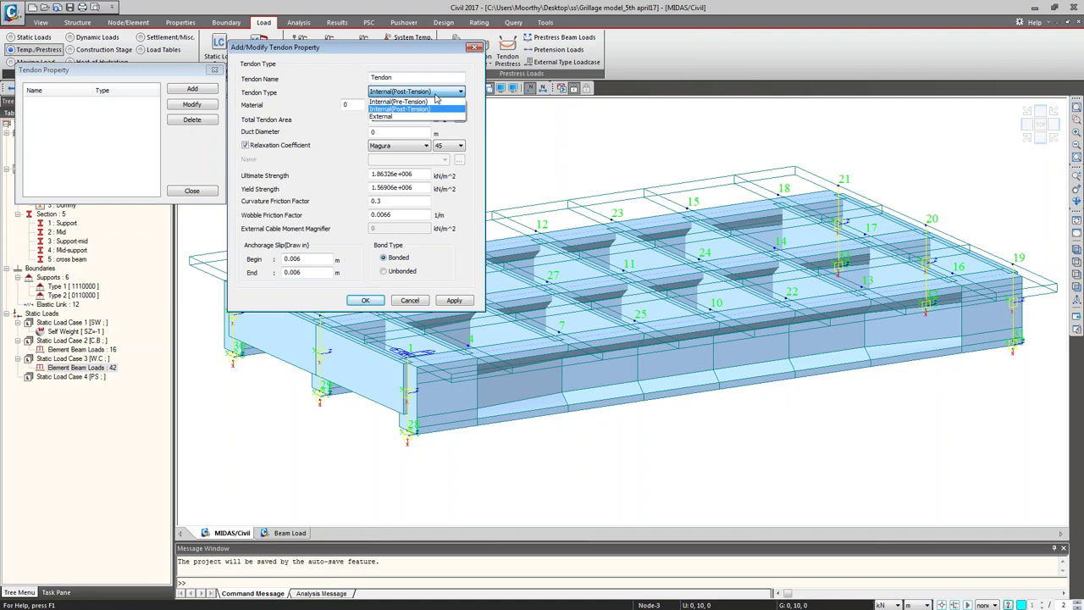
pyautogui.click(435, 96)
pyautogui.click(432, 106)
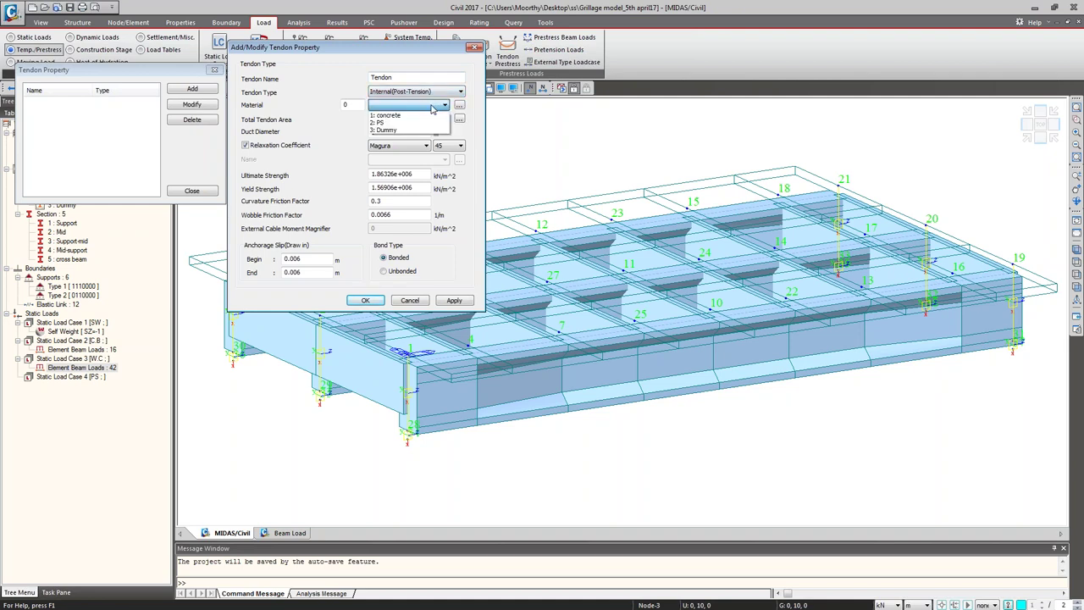
pyautogui.click(428, 123)
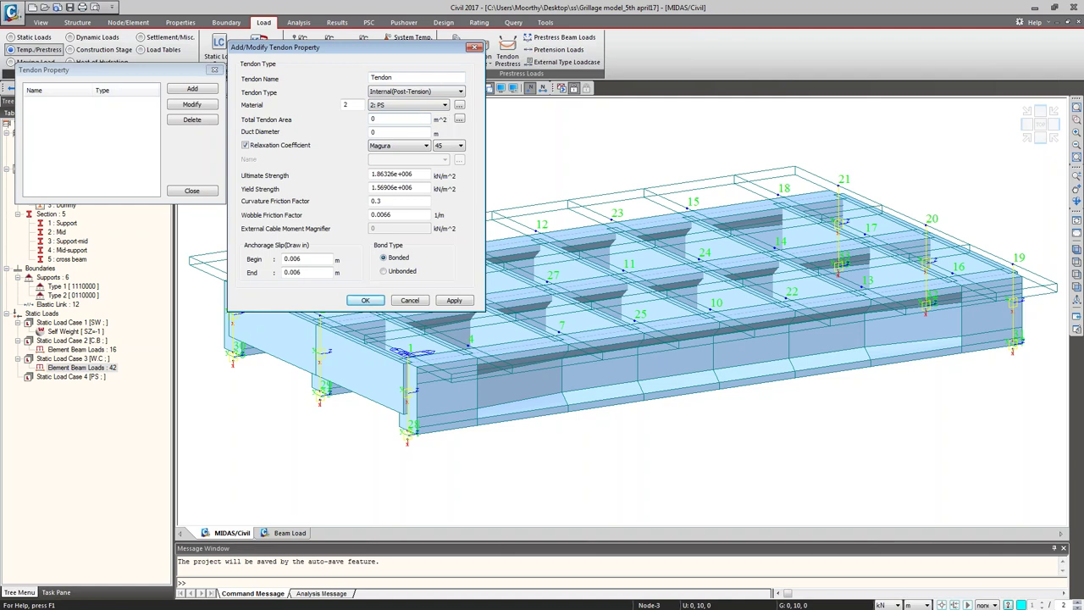
# Step: Calculate the tendon area from 12.7mm (0.5") strands in the area calculator
pyautogui.click(458, 118)
pyautogui.moveTo(409, 140); pyautogui.dragTo(612, 85)
pyautogui.click(618, 112)
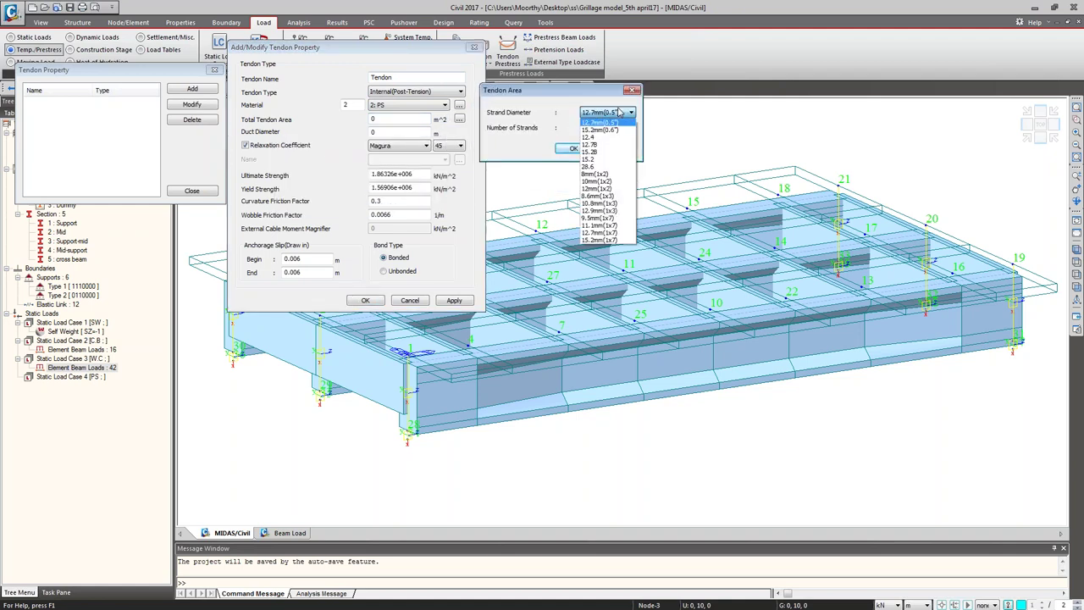
pyautogui.click(601, 122)
pyautogui.click(600, 126)
pyautogui.write('19')
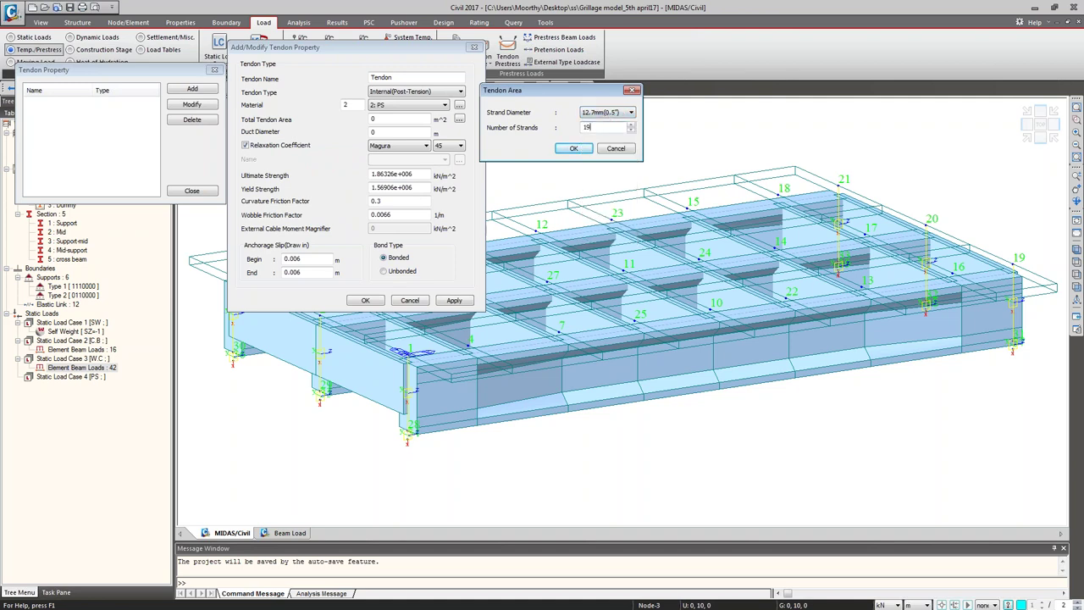
pyautogui.click(575, 150)
pyautogui.click(573, 148)
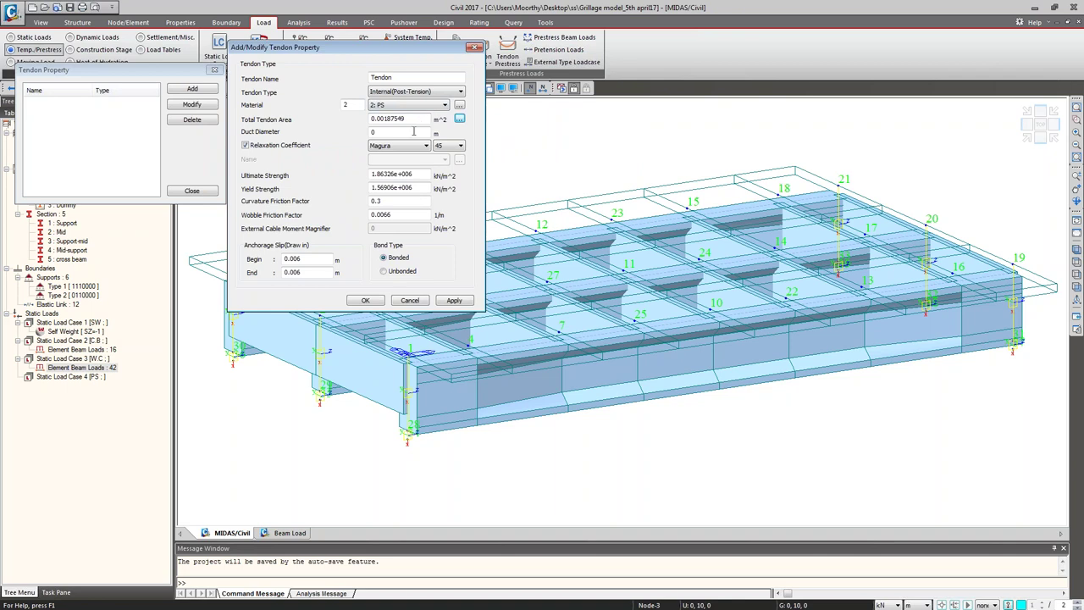
# Step: Set CEB-FIP 2010 relaxation, check the anchorage slip, and save the Tendon property
pyautogui.click(414, 131)
pyautogui.click(406, 149)
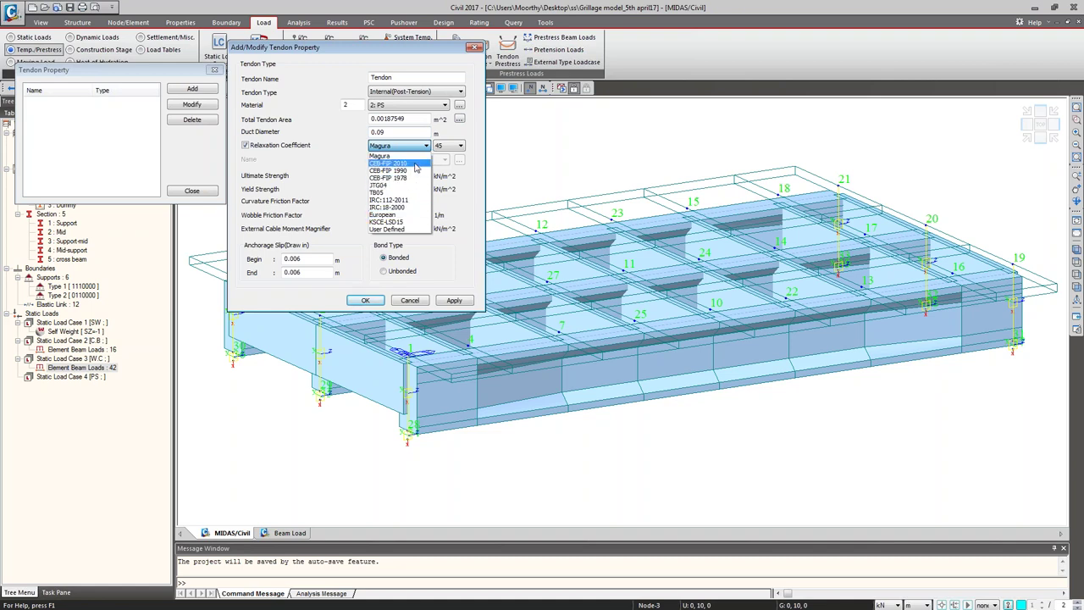
pyautogui.click(414, 164)
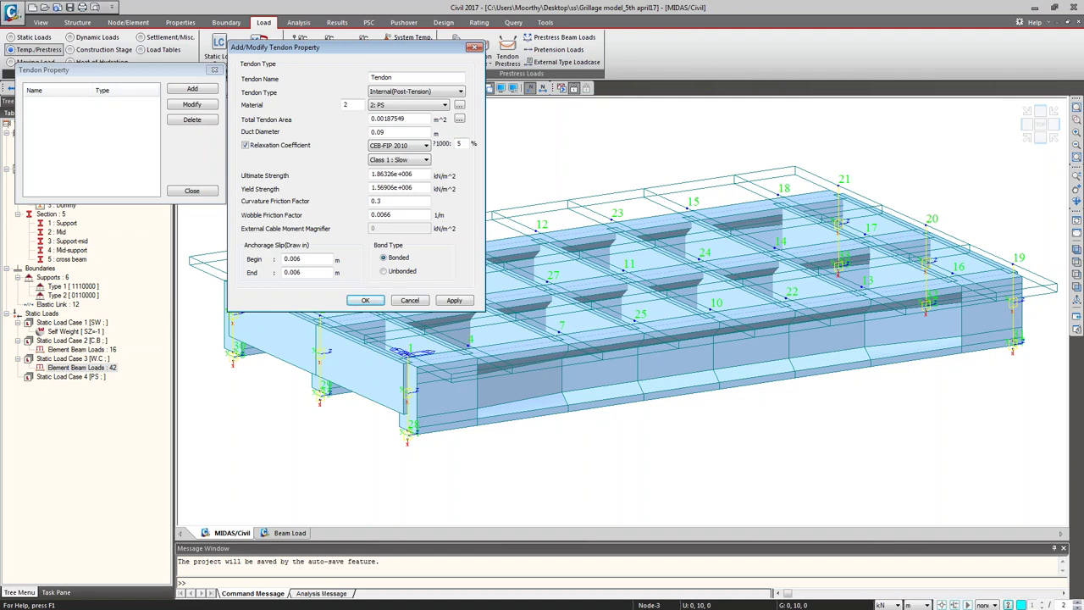
pyautogui.click(306, 258)
pyautogui.click(363, 302)
# Step: Switch to wireframe view and add a new tendon profile named T1 with the Tendon property
pyautogui.click(191, 193)
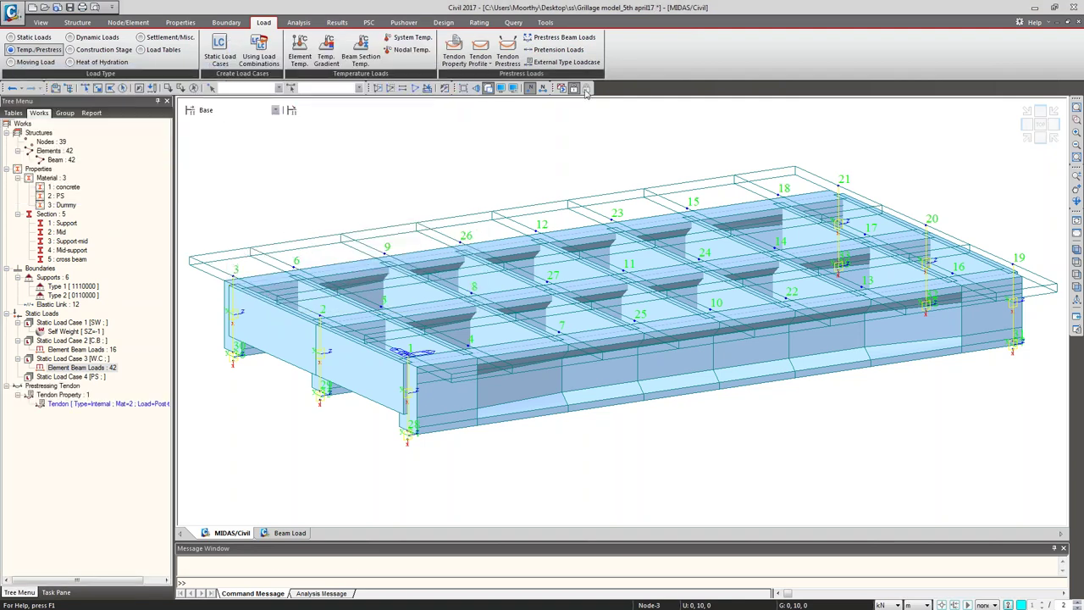
pyautogui.click(487, 88)
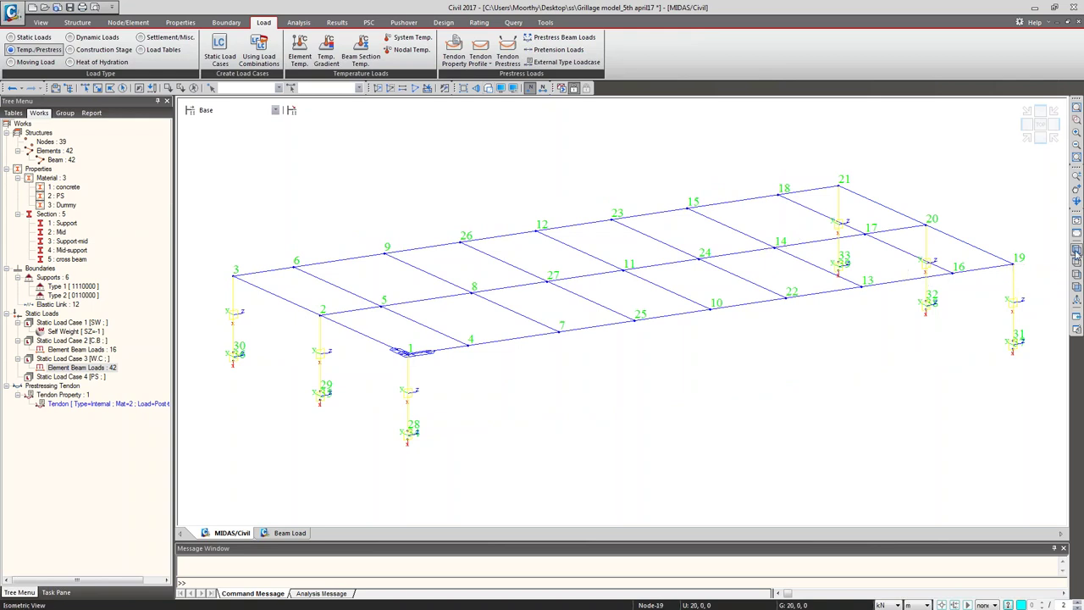
pyautogui.click(479, 57)
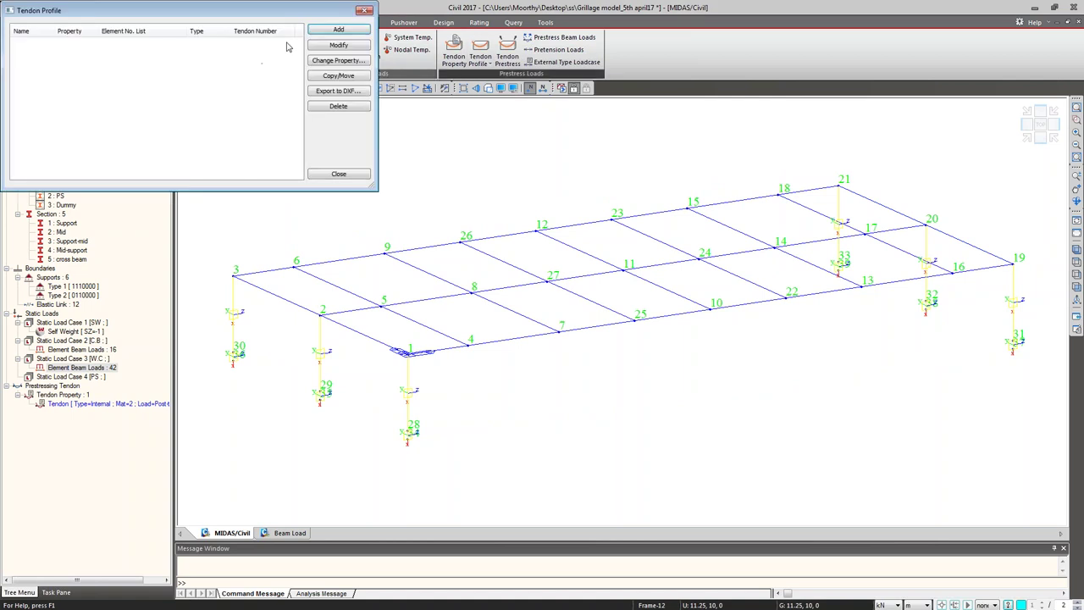
pyautogui.click(338, 29)
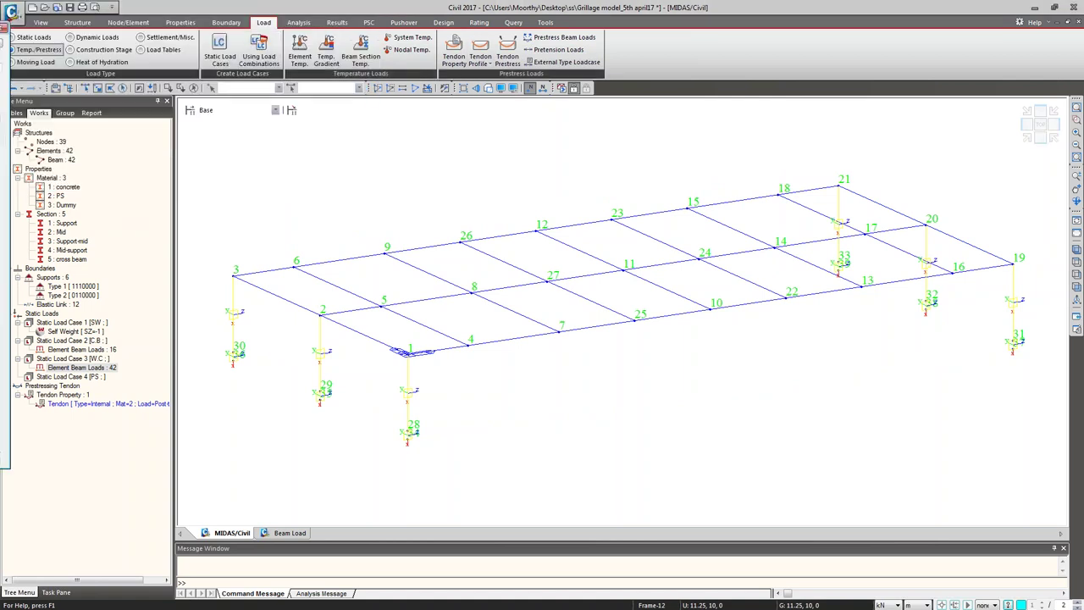
pyautogui.moveTo(87, 10); pyautogui.dragTo(114, 21)
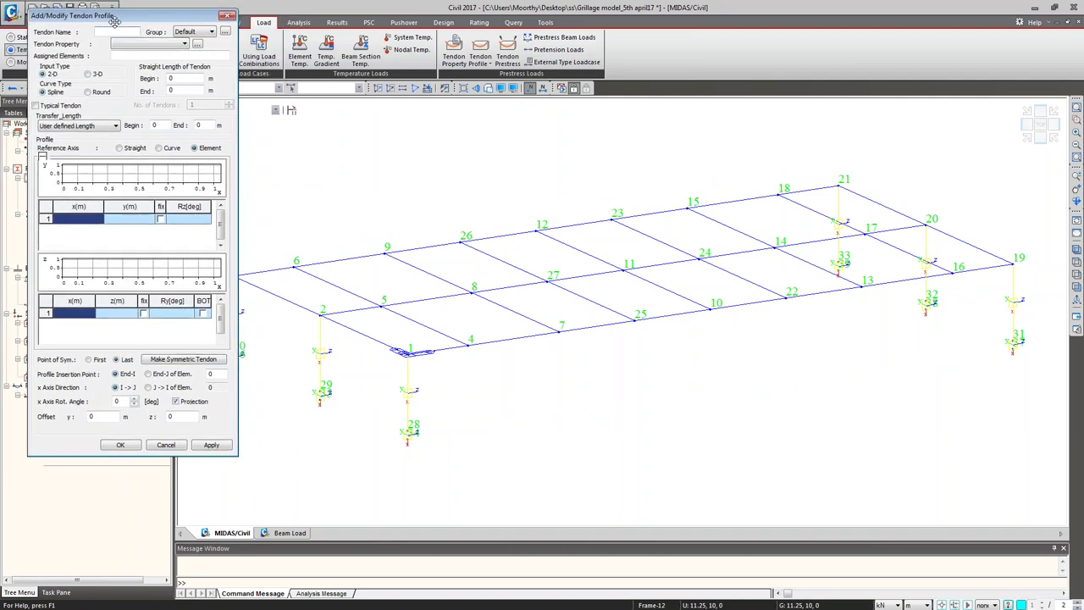
pyautogui.write('T1')
pyautogui.press('Tab')
pyautogui.press('Down')
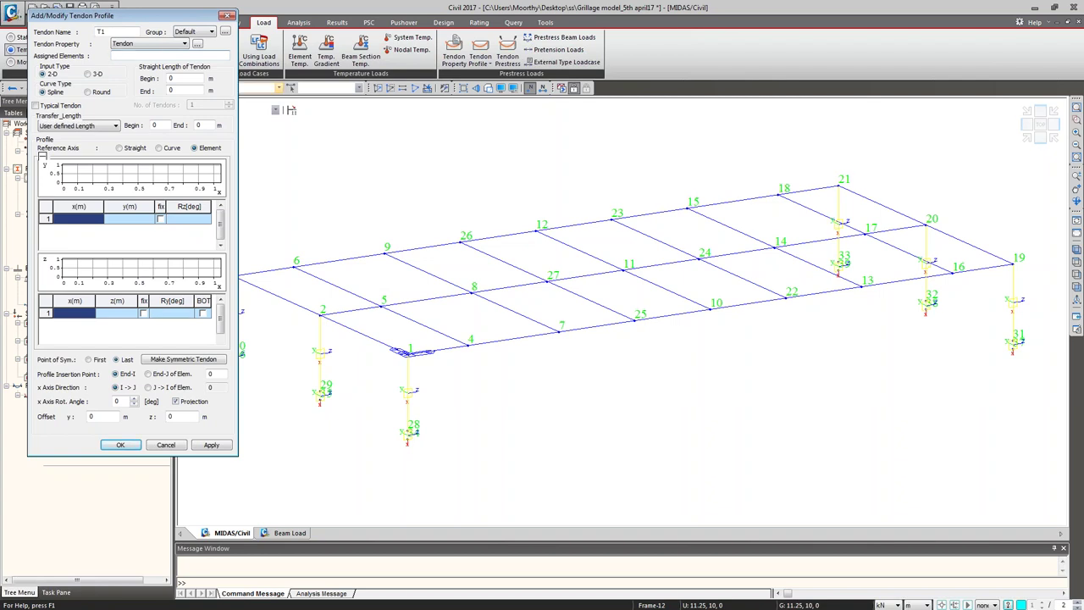
pyautogui.moveTo(175, 19); pyautogui.dragTo(146, 119)
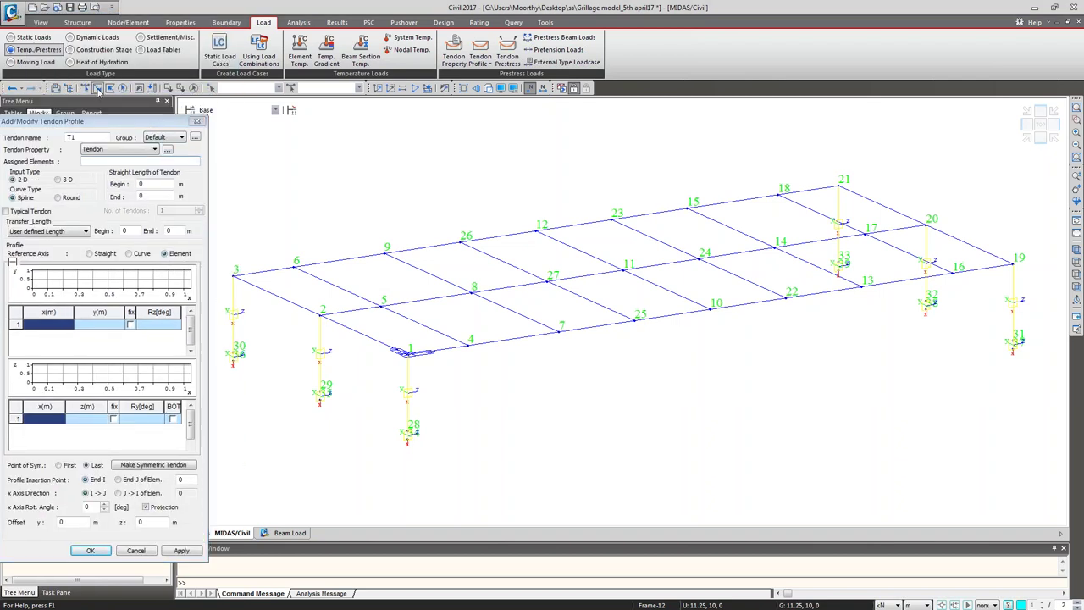
# Step: Assign T1 to front-edge elements 1to16by3, 35 and 40, and set 3-D input type
pyautogui.click(442, 342)
pyautogui.click(508, 342)
pyautogui.click(593, 345)
pyautogui.click(673, 314)
pyautogui.click(747, 303)
pyautogui.click(834, 288)
pyautogui.click(923, 273)
pyautogui.click(975, 270)
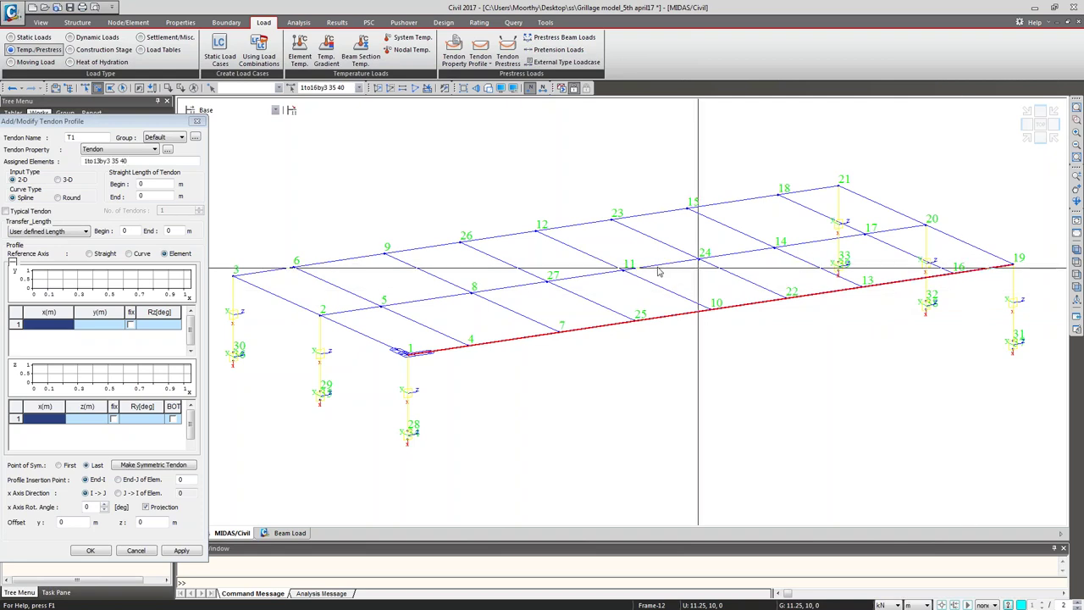
pyautogui.moveTo(73, 122); pyautogui.dragTo(90, 10)
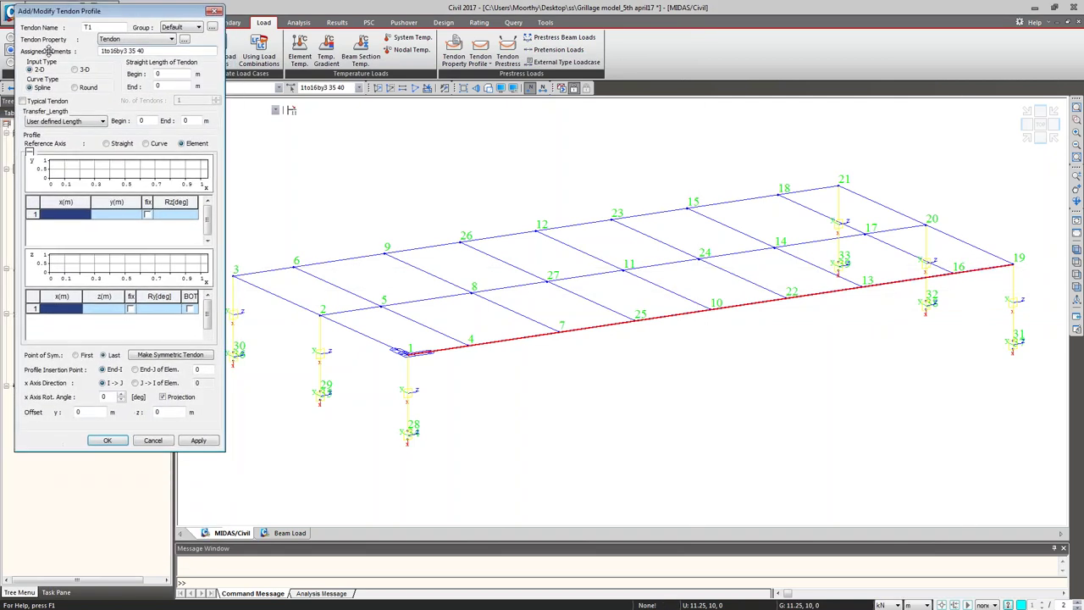
pyautogui.click(75, 70)
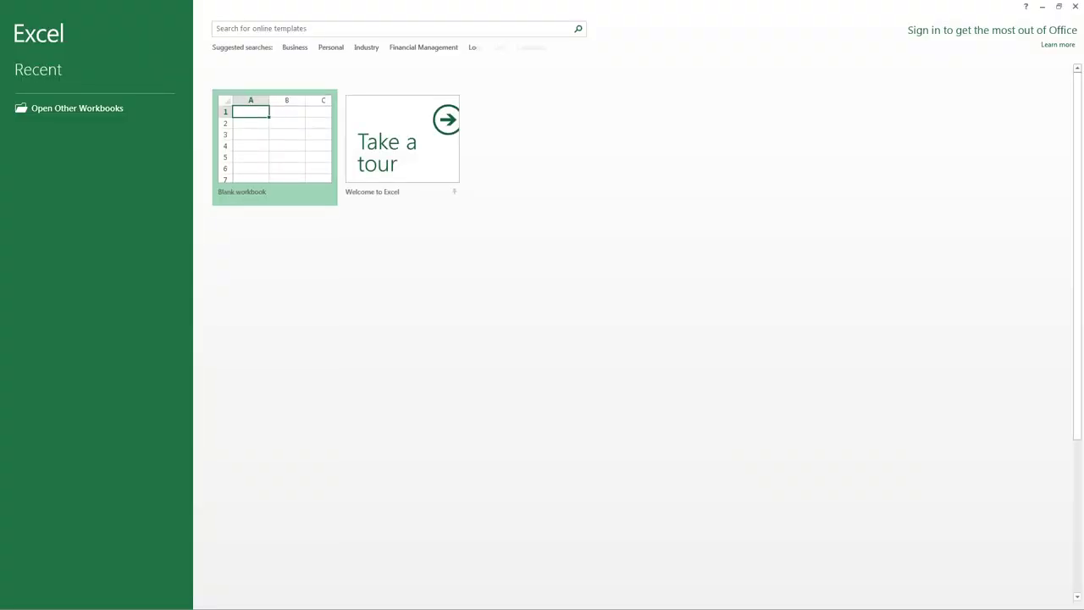
# Step: Create blank workbook Book1 in a restored Excel window placed at the upper right over midas Civil
pyautogui.click(250, 133)
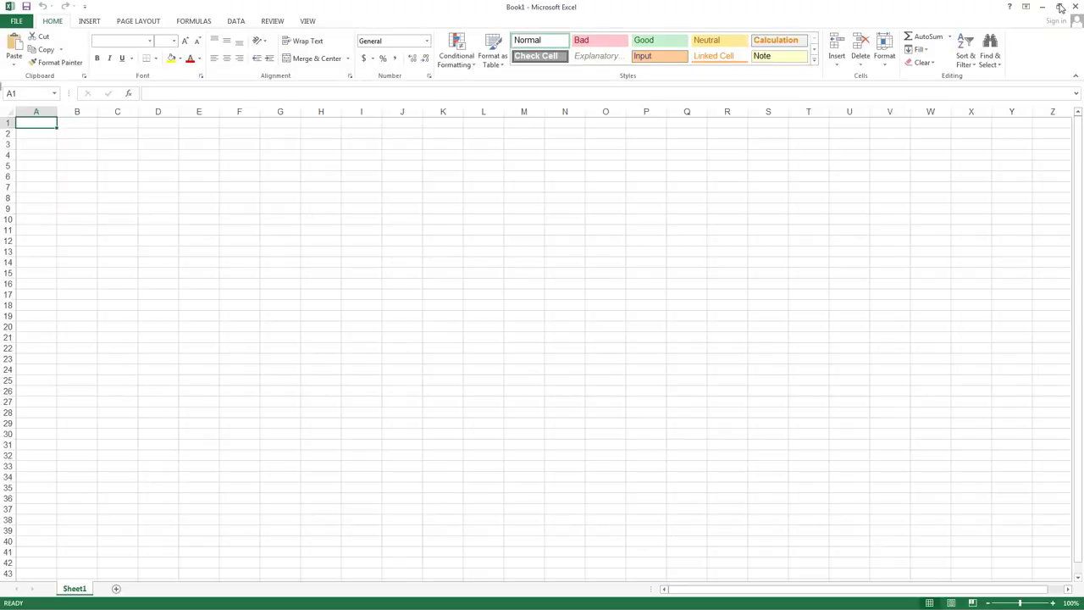
pyautogui.click(1059, 7)
pyautogui.moveTo(631, 138); pyautogui.dragTo(794, 16)
pyautogui.moveTo(885, 29); pyautogui.dragTo(1074, 51)
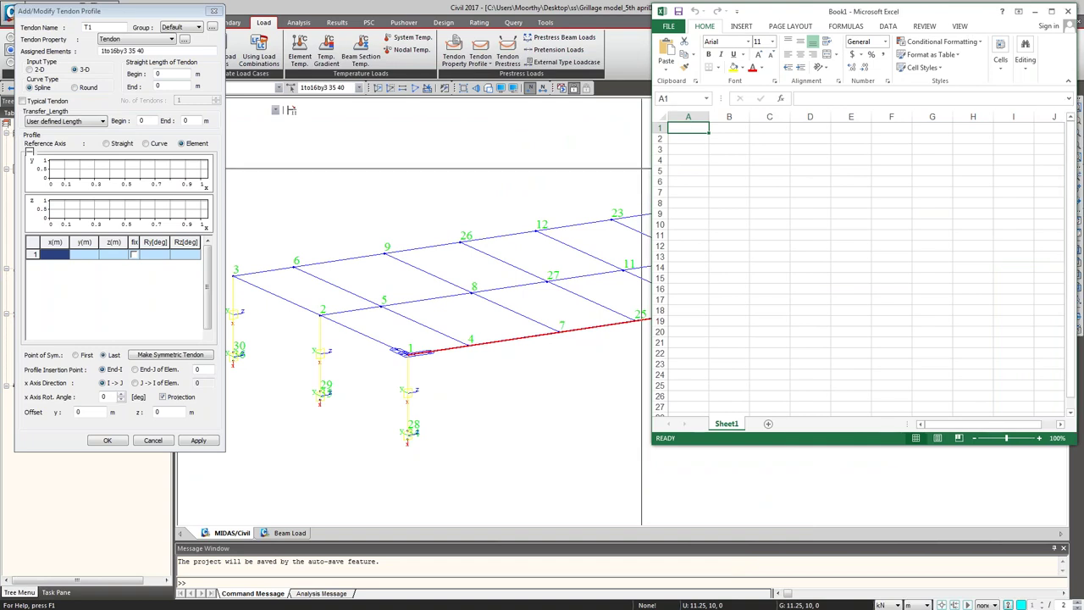
pyautogui.hotkey('alt', 'Tab')
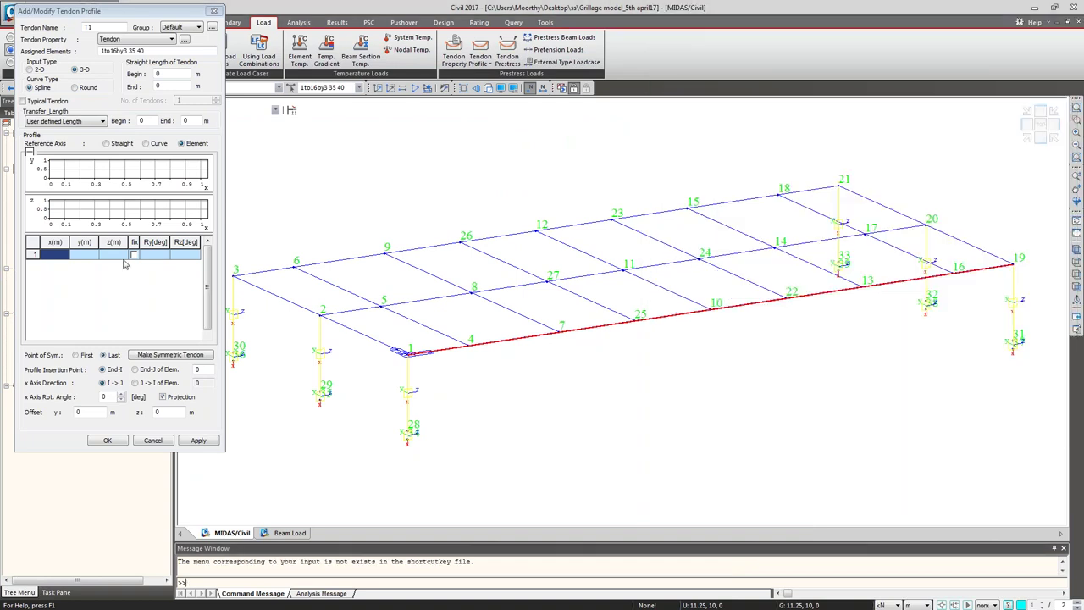
# Step: Enter CABLE 1 merged and centred over A1:C1, filled right to CABLE 2 and CABLE 3
pyautogui.hotkey('alt', 'Tab')
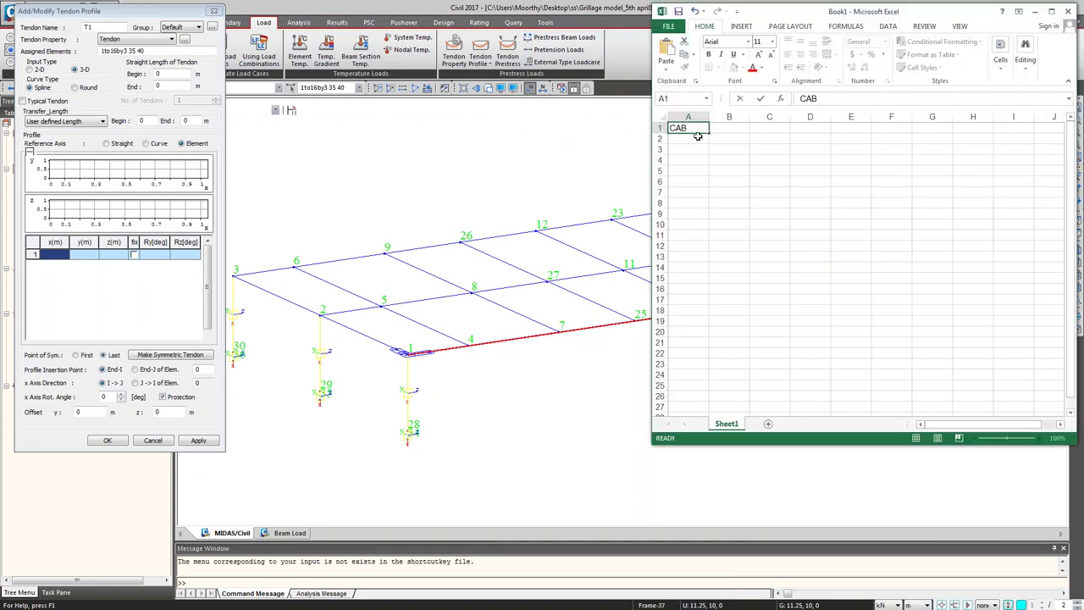
pyautogui.click(720, 172)
pyautogui.click(695, 128)
pyautogui.write('CA')
pyautogui.click(757, 188)
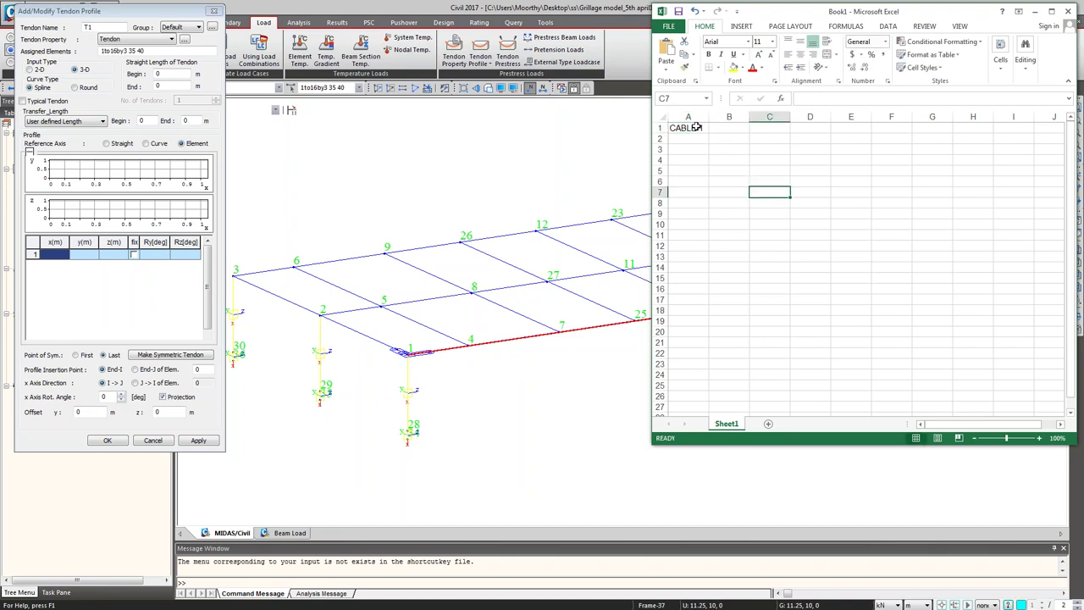
pyautogui.moveTo(695, 127); pyautogui.dragTo(763, 126)
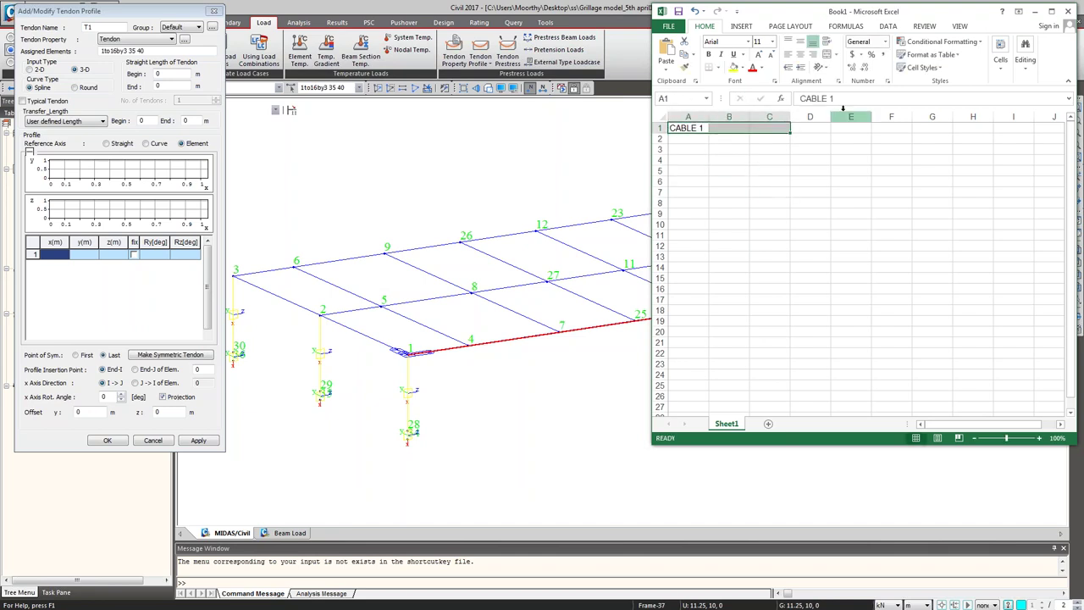
pyautogui.click(827, 54)
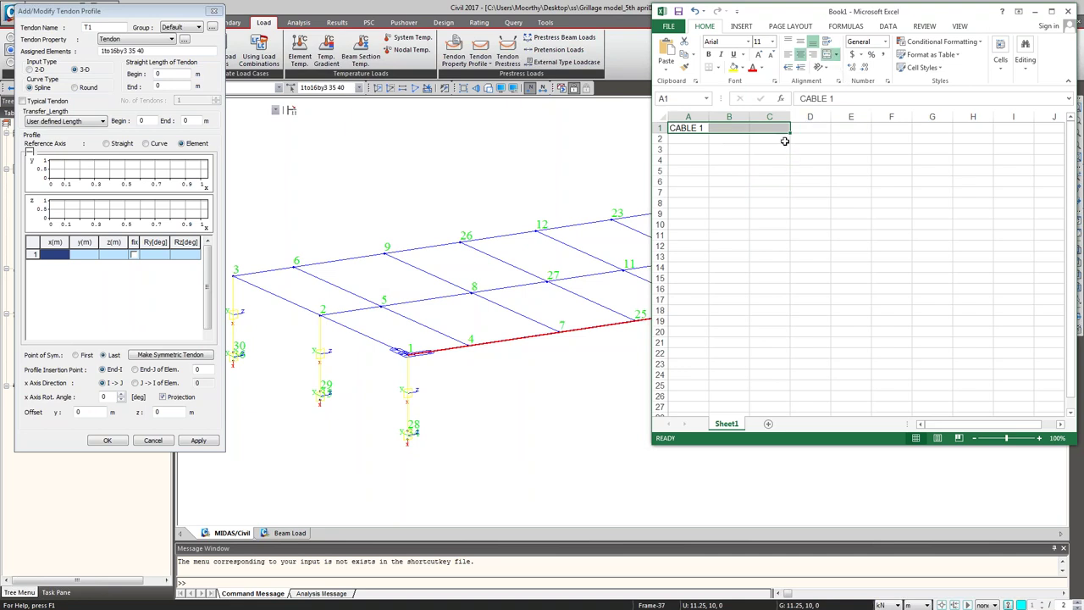
pyautogui.moveTo(790, 133); pyautogui.dragTo(972, 137)
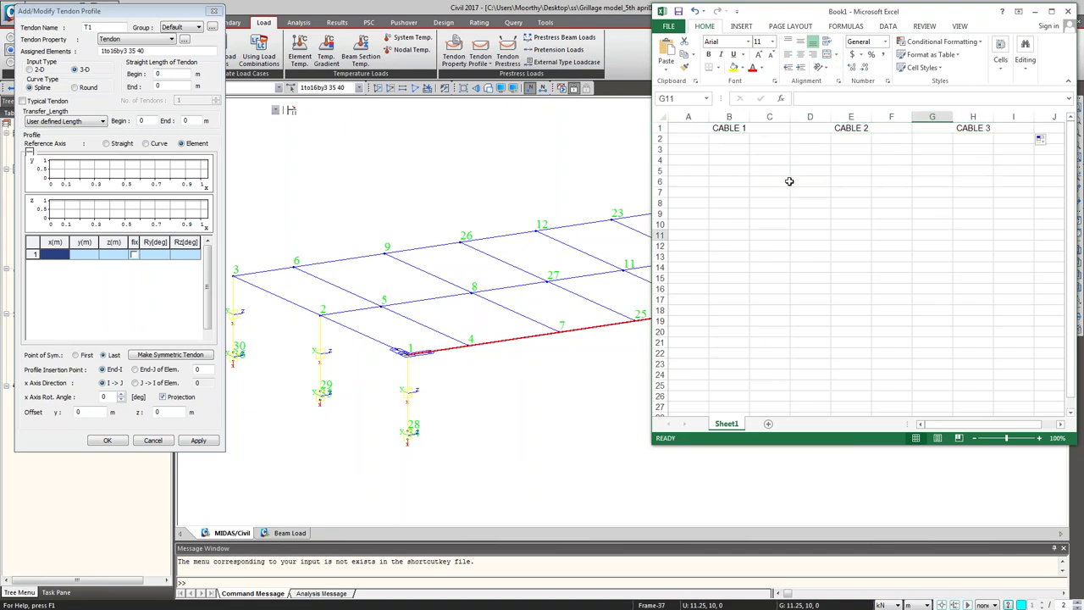
# Step: Add X, Y, Z labels in A2:C2, repeat them across row 2 and centre them
pyautogui.click(691, 140)
pyautogui.write('X')
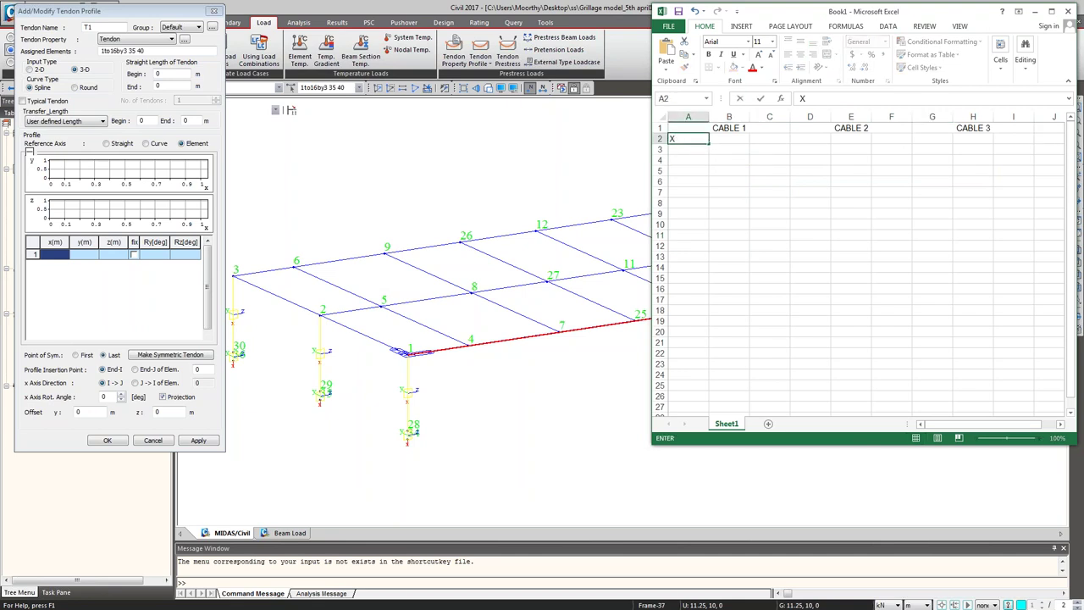
pyautogui.press('Tab')
pyautogui.write('Y')
pyautogui.press('Tab')
pyautogui.write('Z')
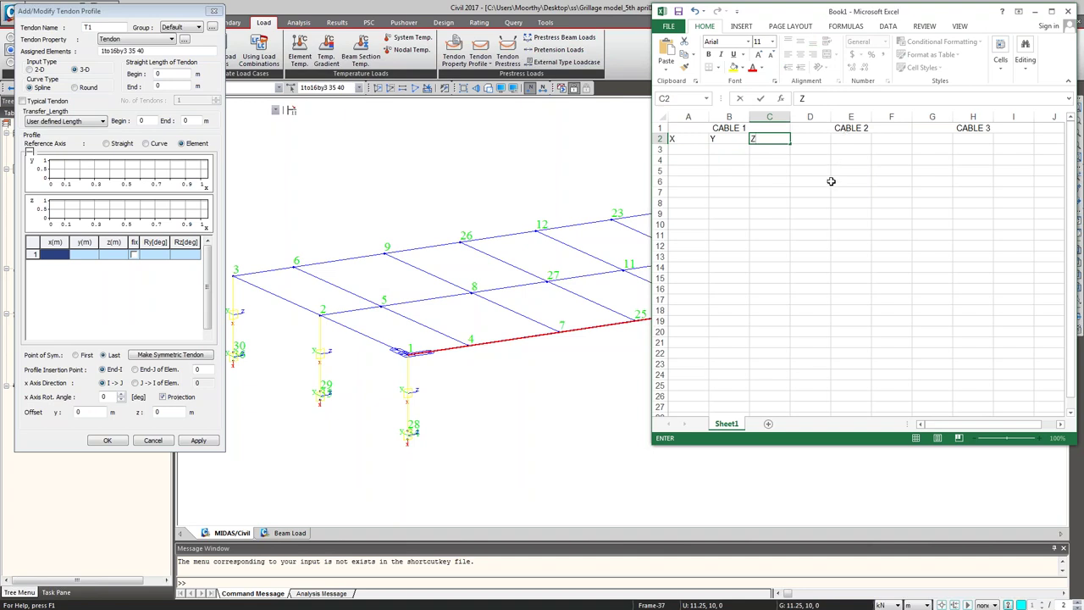
pyautogui.click(831, 181)
pyautogui.moveTo(687, 138); pyautogui.dragTo(1022, 149)
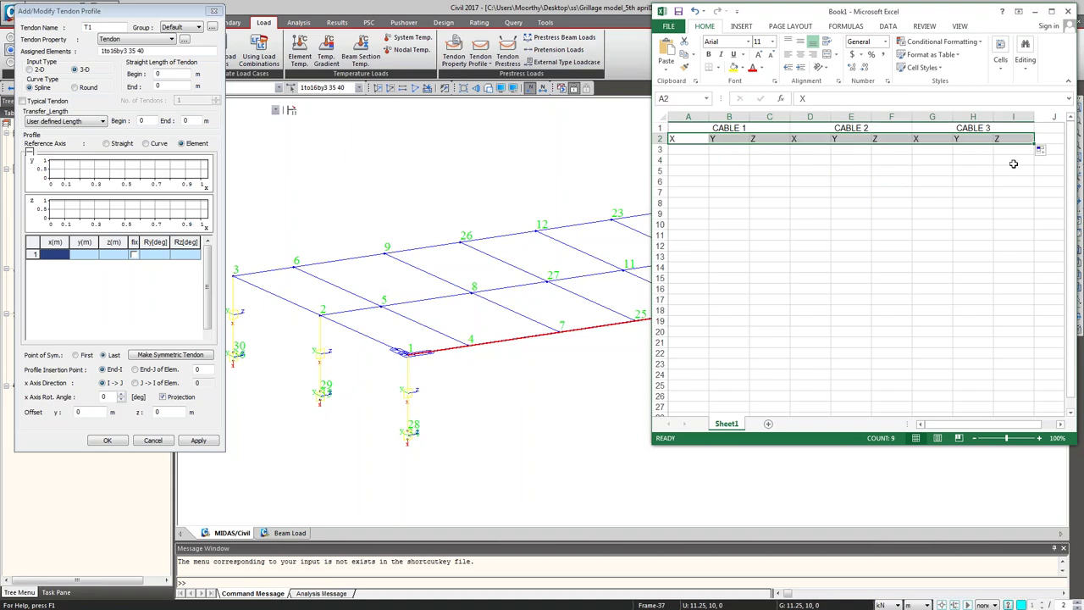
pyautogui.click(799, 54)
pyautogui.click(798, 242)
# Step: Enter CABLE 1's first point in row 3: X 0, Y 0, Z -0.5
pyautogui.click(691, 150)
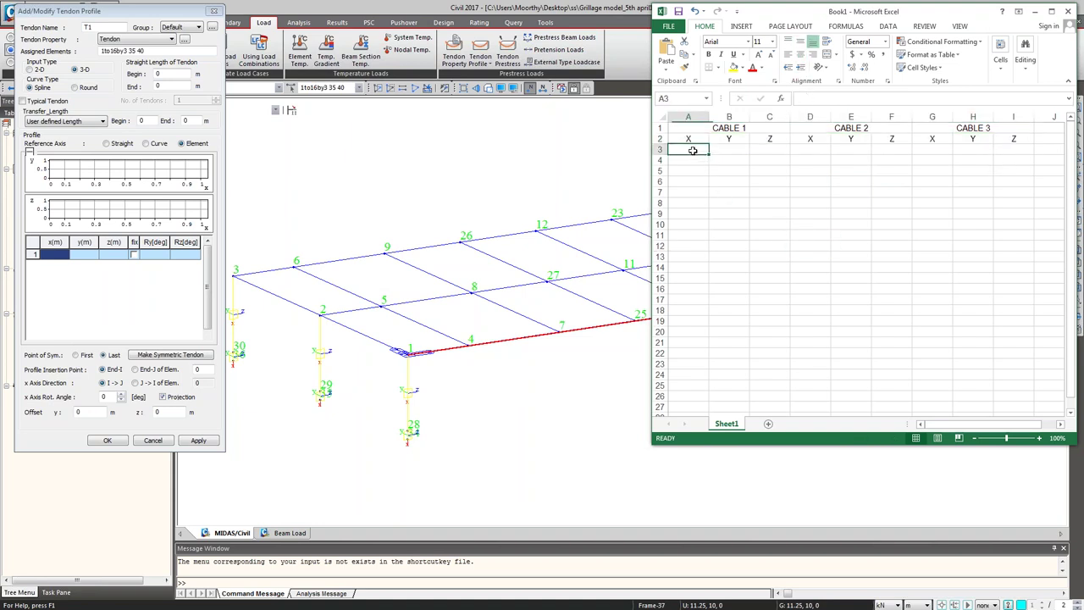
pyautogui.write('0')
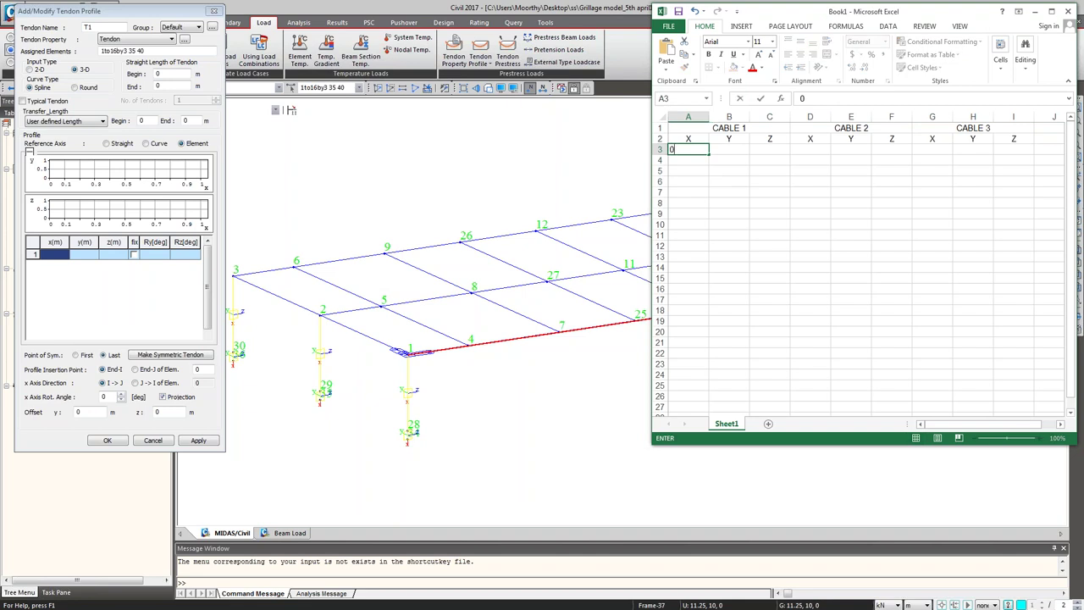
pyautogui.click(714, 148)
pyautogui.write('0')
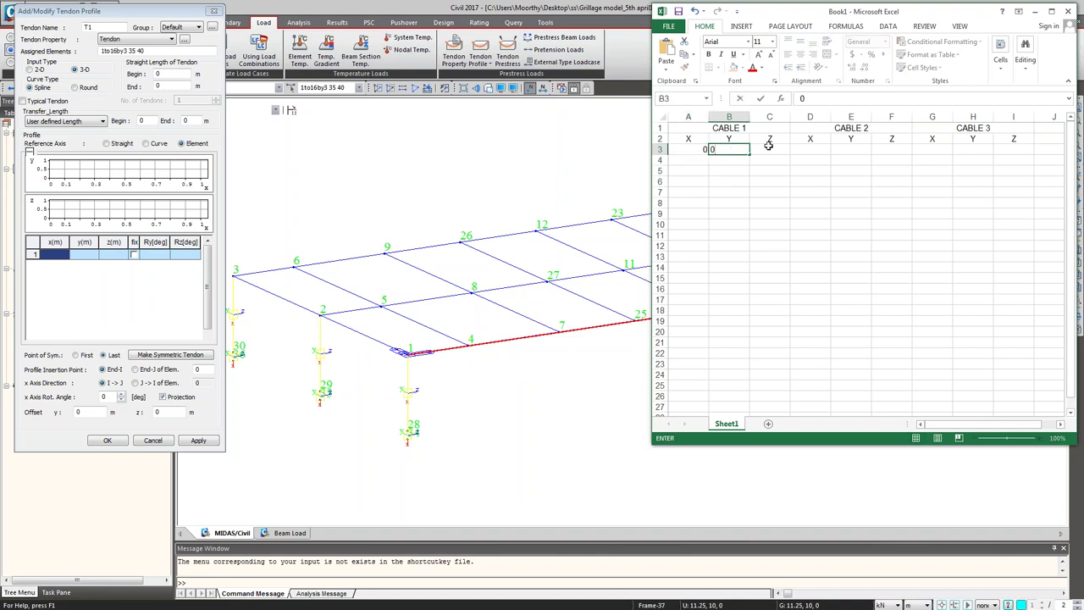
pyautogui.click(768, 145)
pyautogui.write('-.5')
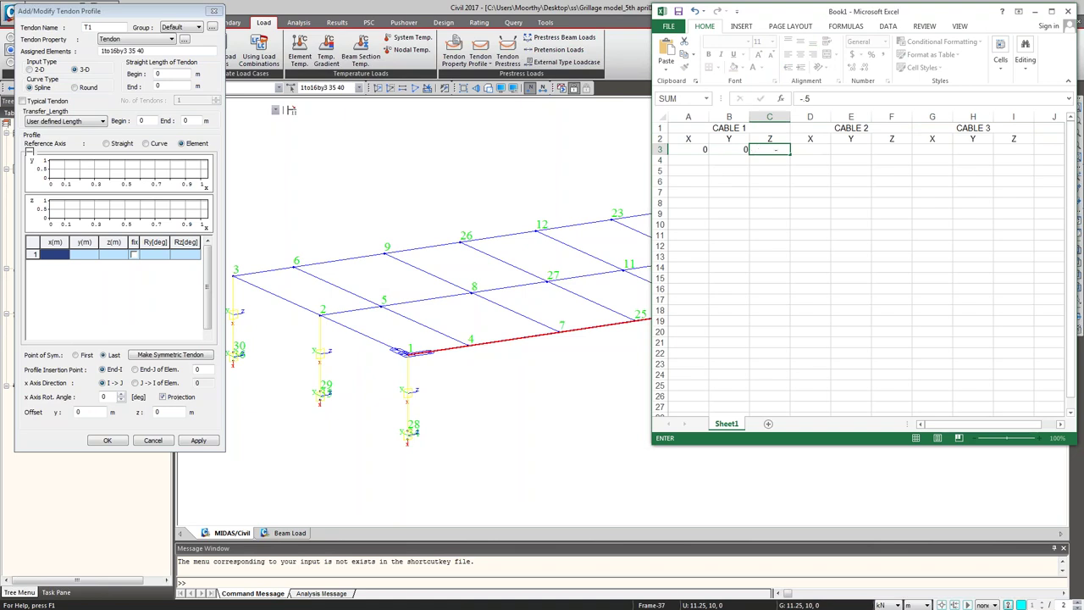
pyautogui.press('Return')
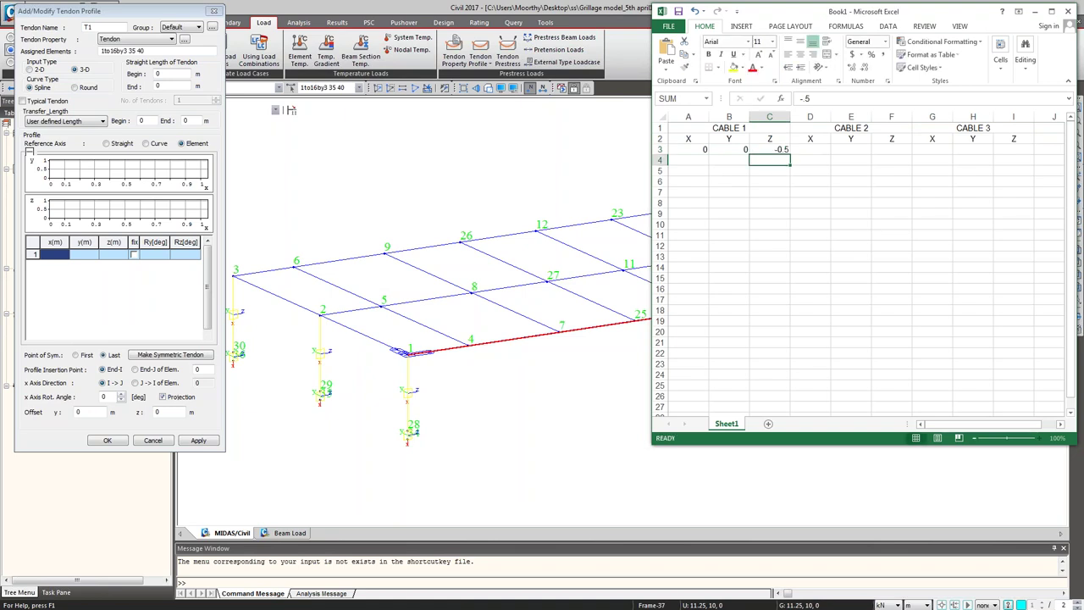
# Step: Fill CABLE 1's X column 0 to 10 down A3:A13, deleting the extra 11 in A14
pyautogui.click(696, 151)
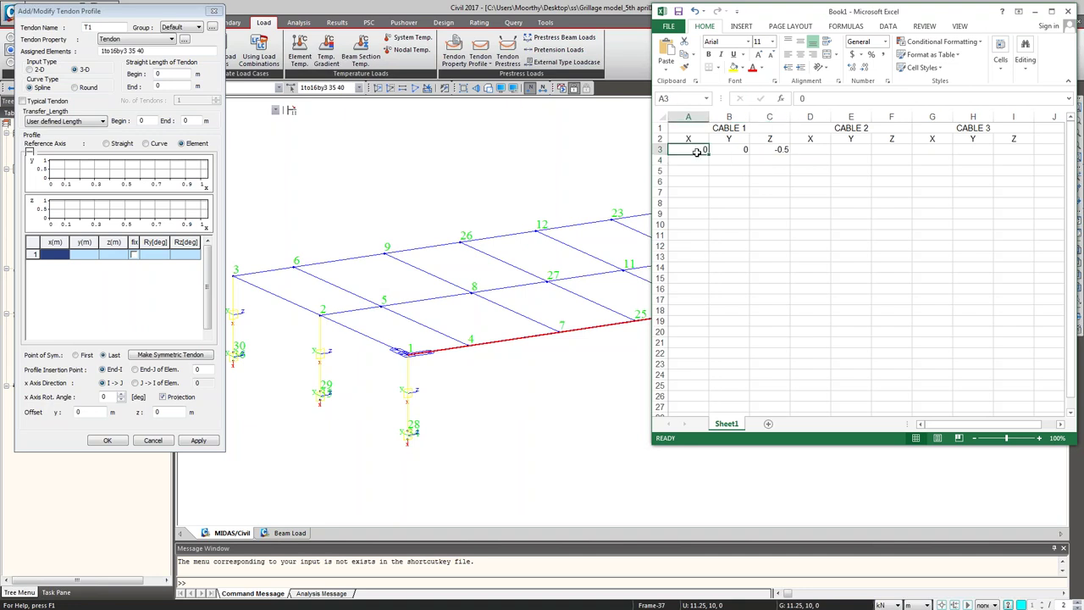
pyautogui.click(706, 159)
pyautogui.click(701, 149)
pyautogui.keyDown('ctrl'); pyautogui.moveTo(708, 154); pyautogui.dragTo(706, 269); pyautogui.keyUp('ctrl')
pyautogui.click(699, 267)
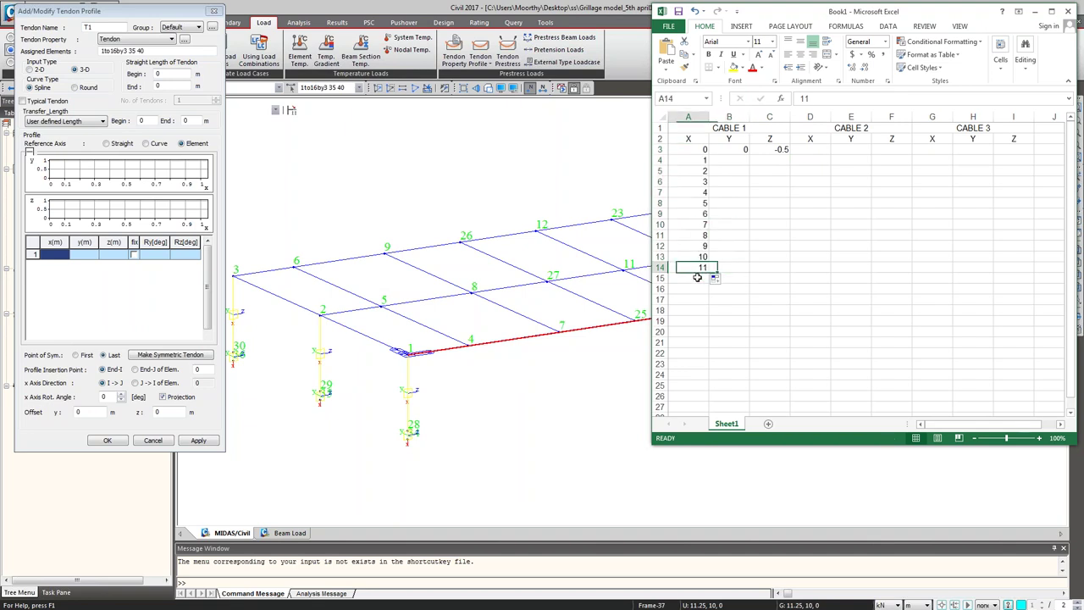
pyautogui.press('Delete')
pyautogui.click(757, 302)
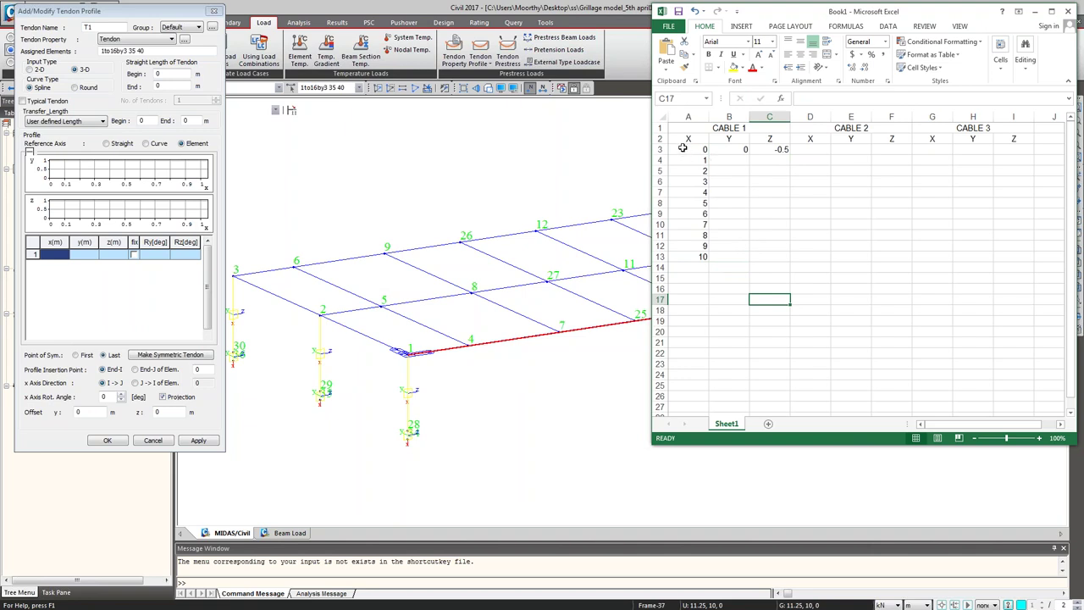
pyautogui.moveTo(682, 128); pyautogui.dragTo(938, 254)
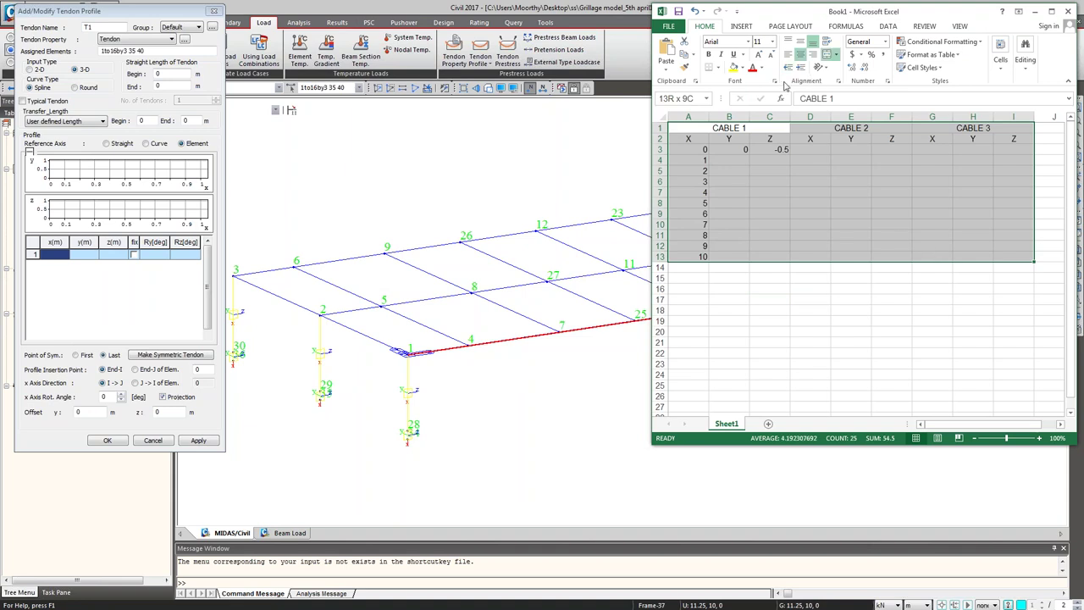
pyautogui.click(742, 68)
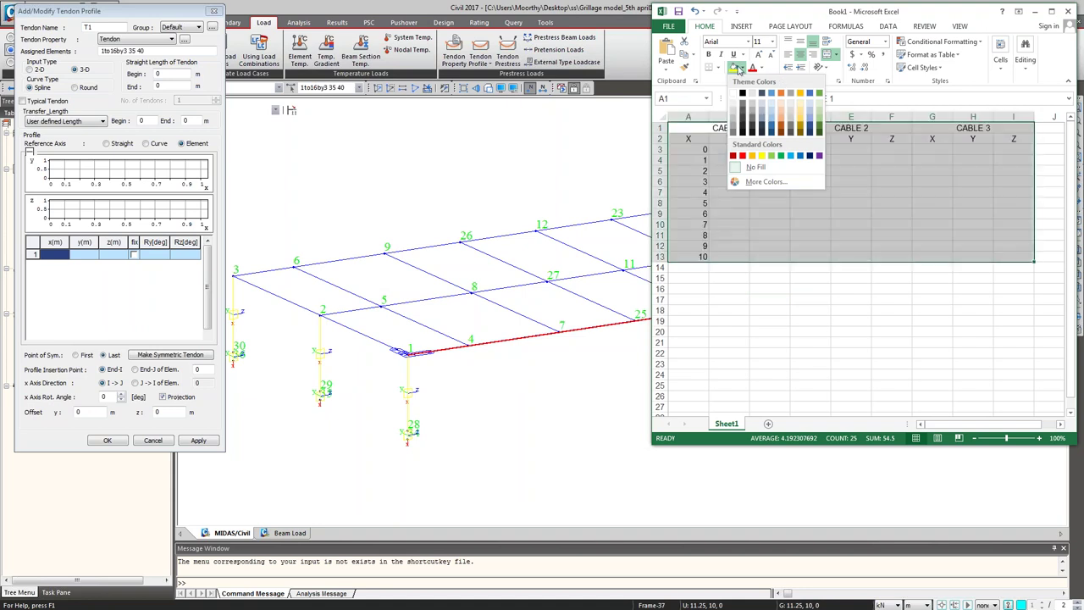
# Step: Apply All Borders and Center alignment to the cable table A1:I13
pyautogui.click(717, 68)
pyautogui.click(717, 69)
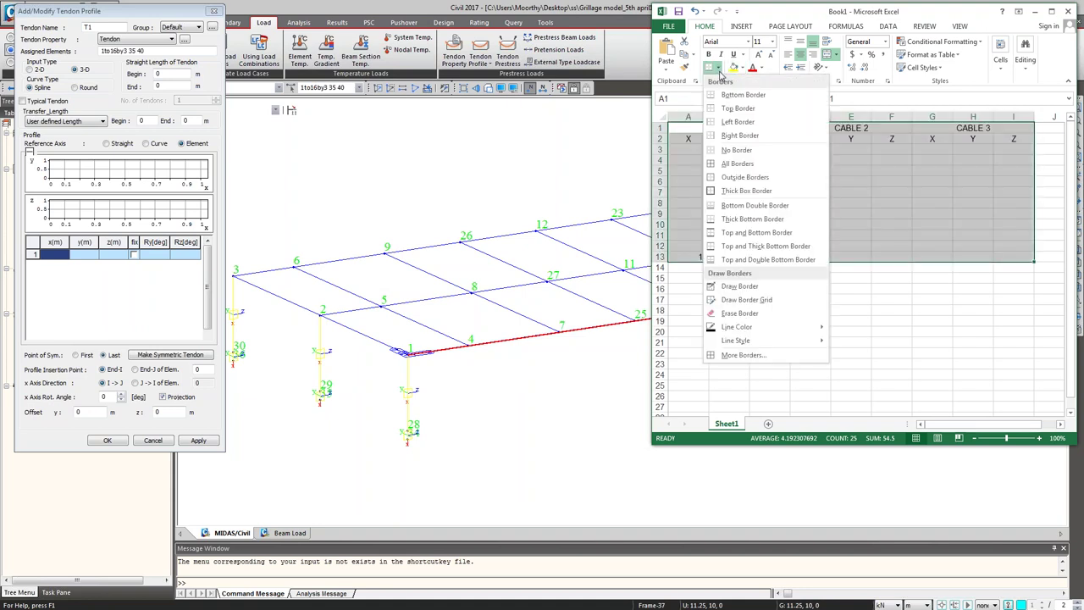
pyautogui.click(735, 166)
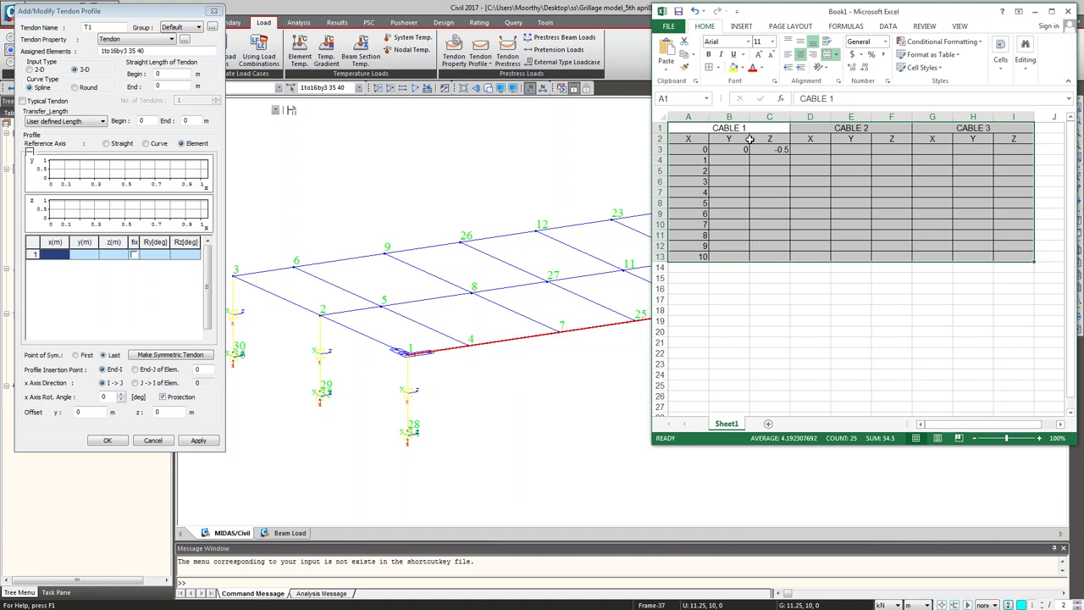
pyautogui.click(799, 54)
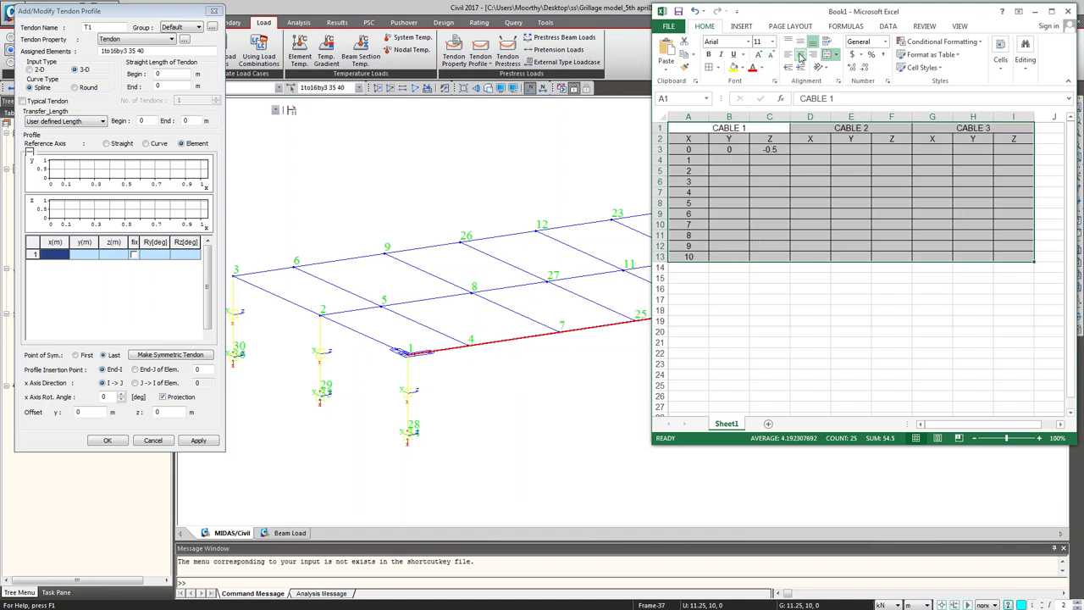
pyautogui.click(809, 358)
# Step: Fill Y value 0 down B3:B13 and make every worksheet row taller
pyautogui.click(728, 149)
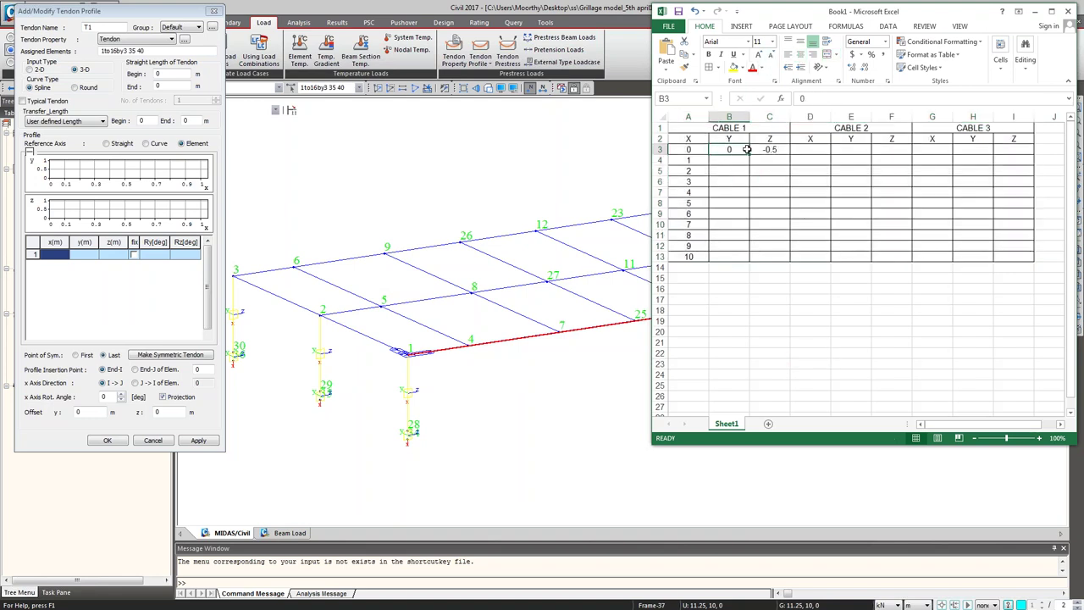
pyautogui.moveTo(748, 154); pyautogui.dragTo(749, 261)
pyautogui.click(810, 278)
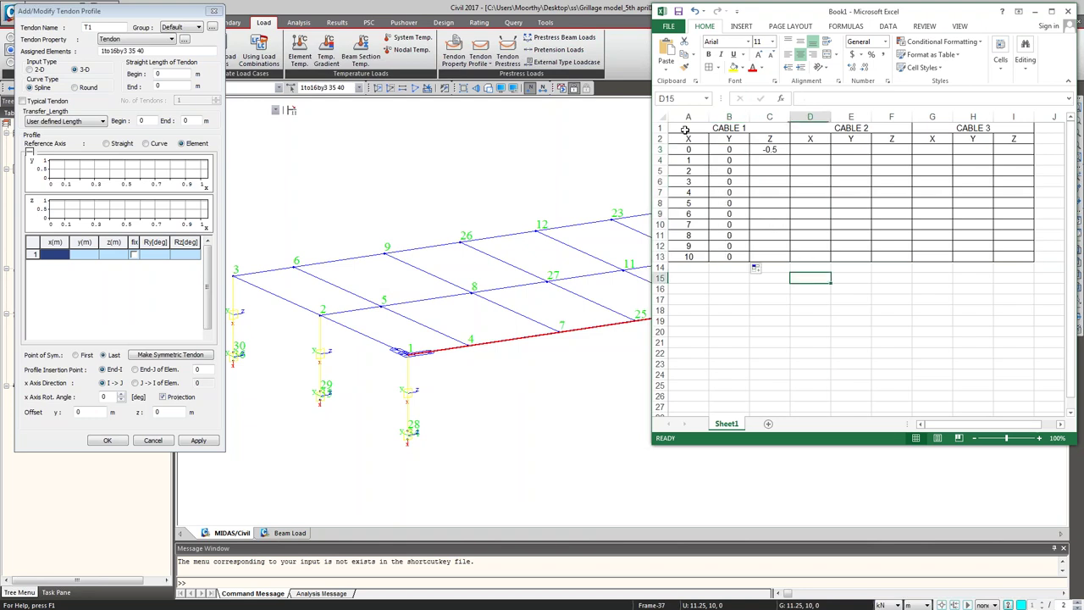
pyautogui.click(661, 116)
pyautogui.moveTo(657, 134); pyautogui.dragTo(659, 141)
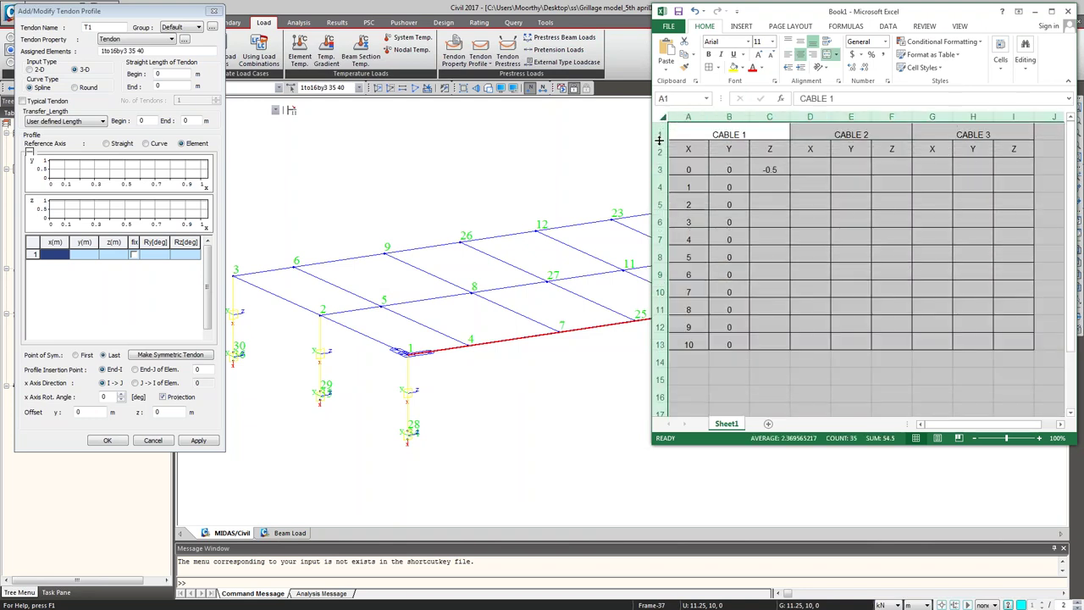
pyautogui.click(876, 373)
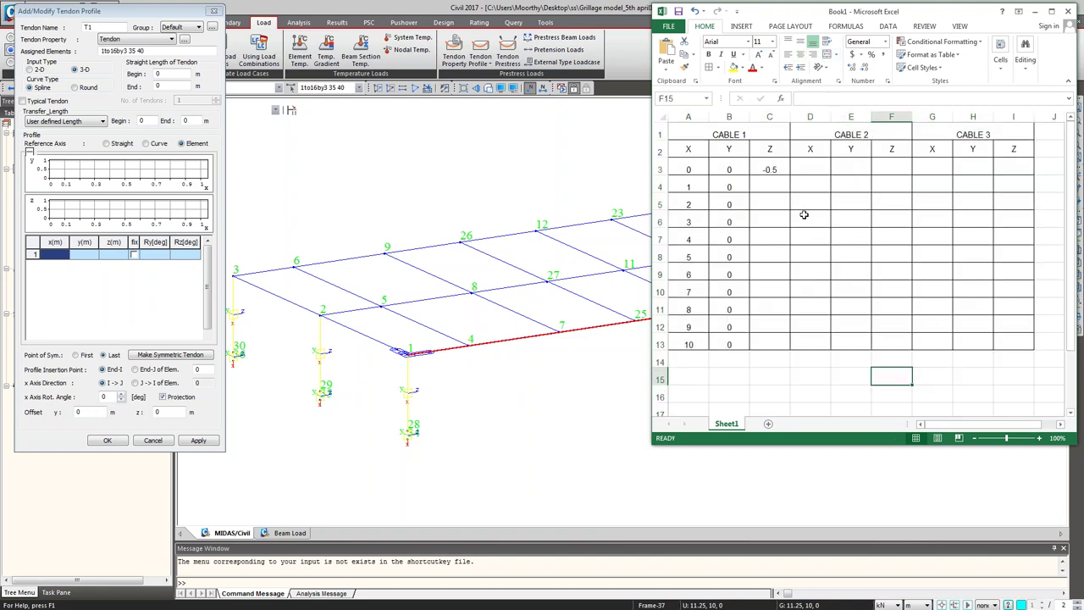
# Step: Enter =C3-0.05 in C4 and fill it down to C13, giving Z from -0.5 to -1
pyautogui.click(785, 183)
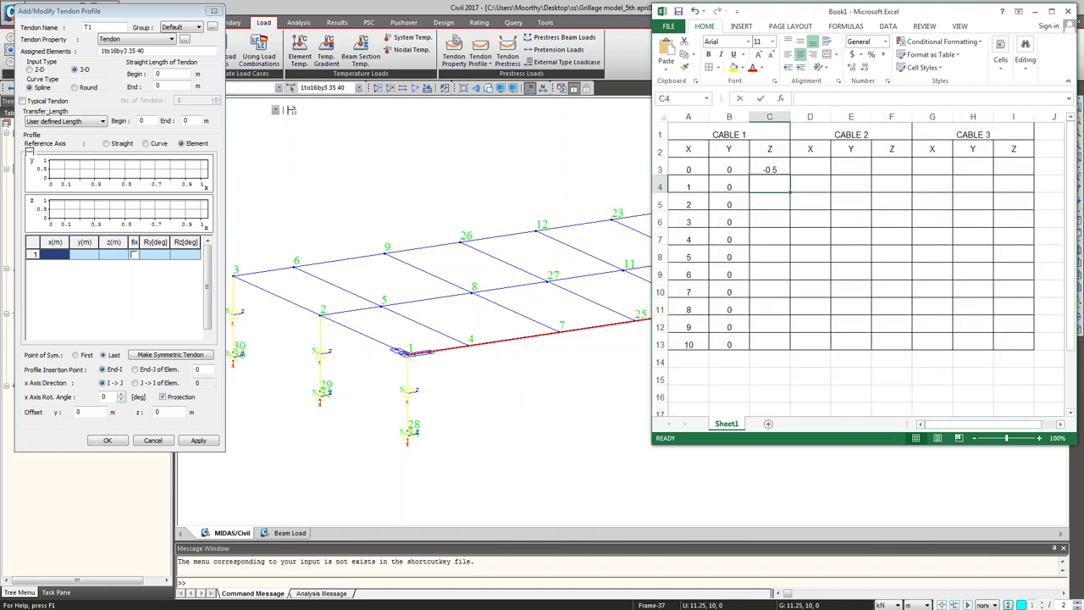
pyautogui.write('=')
pyautogui.click(777, 169)
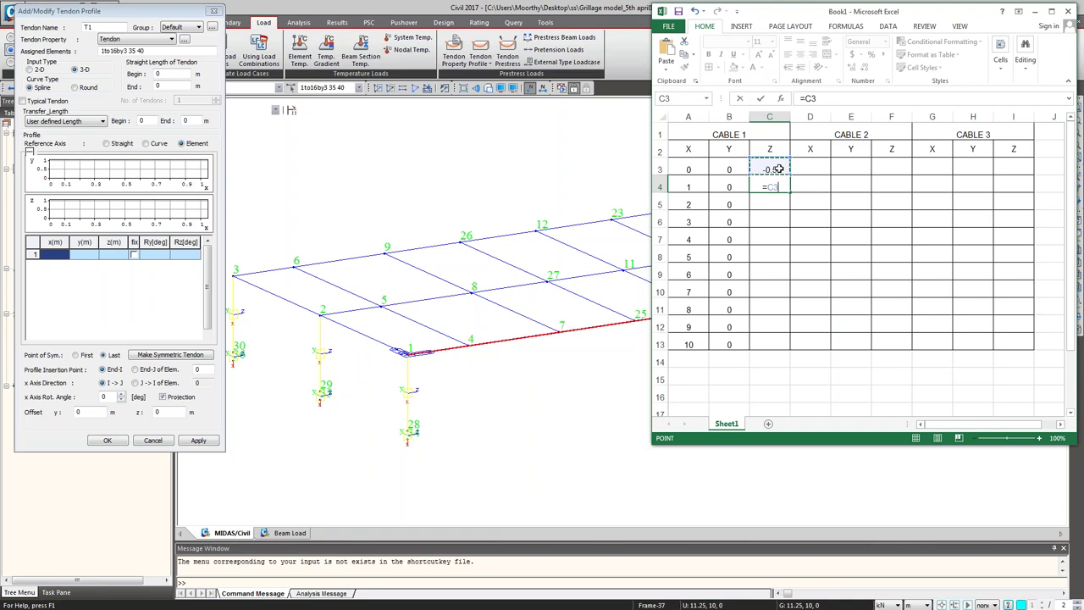
pyautogui.write('-0.05')
pyautogui.press('Return')
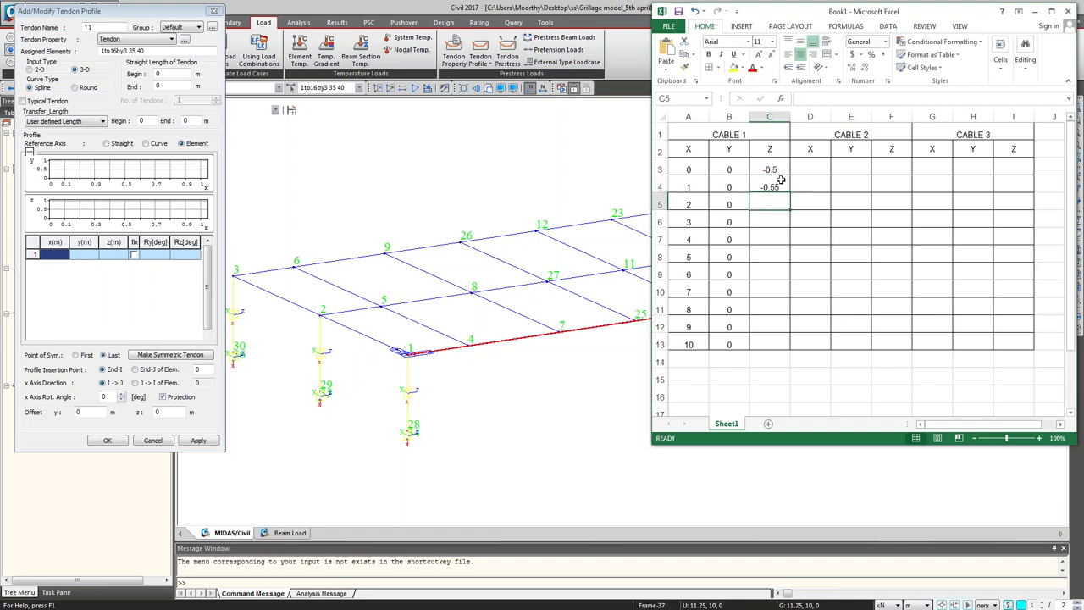
pyautogui.click(781, 182)
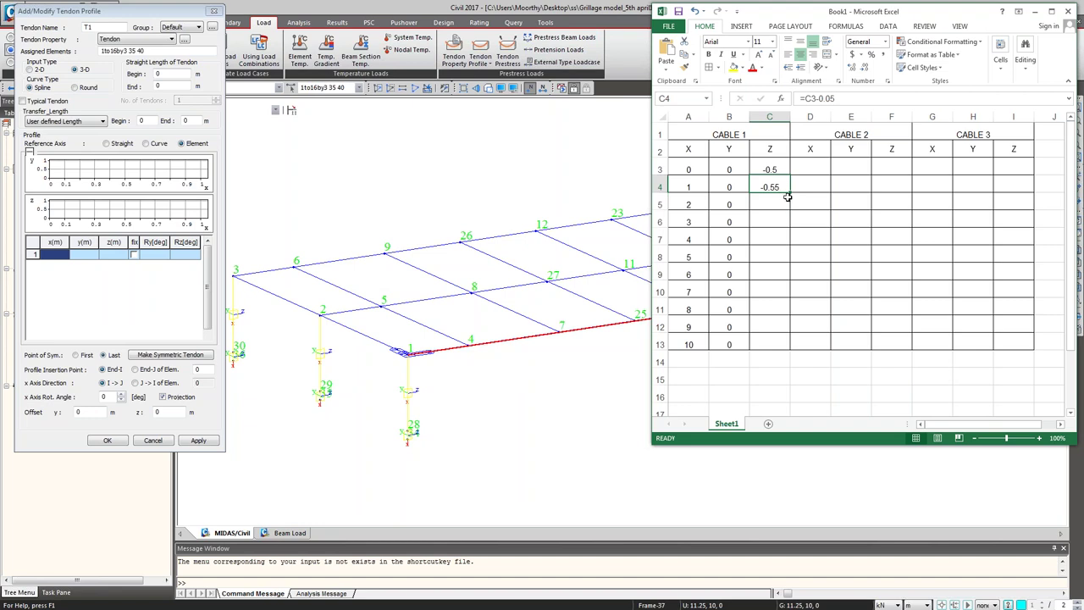
pyautogui.moveTo(789, 195); pyautogui.dragTo(787, 351)
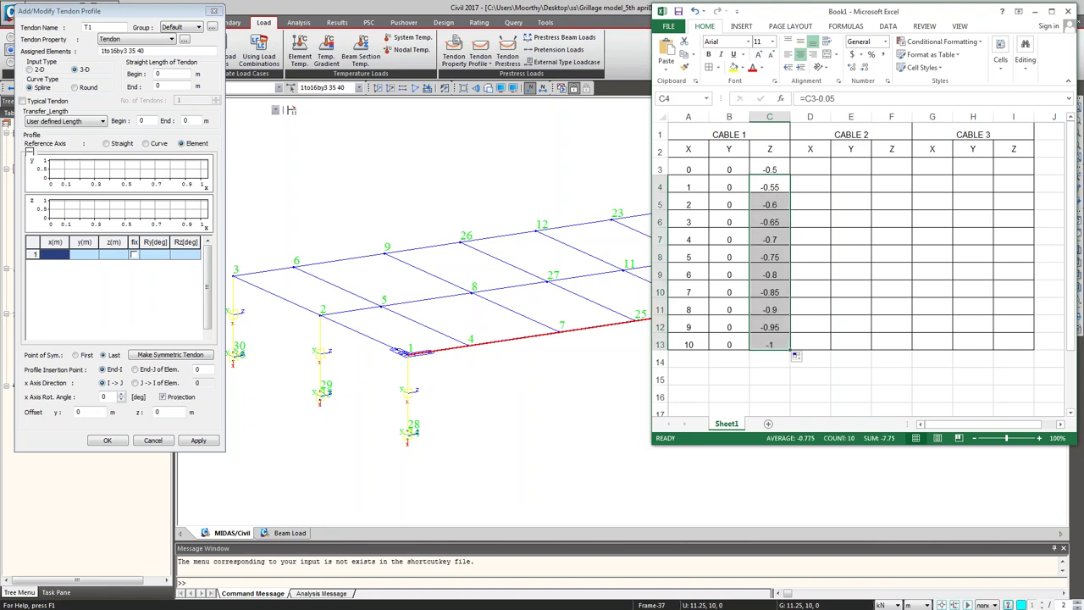
pyautogui.click(817, 378)
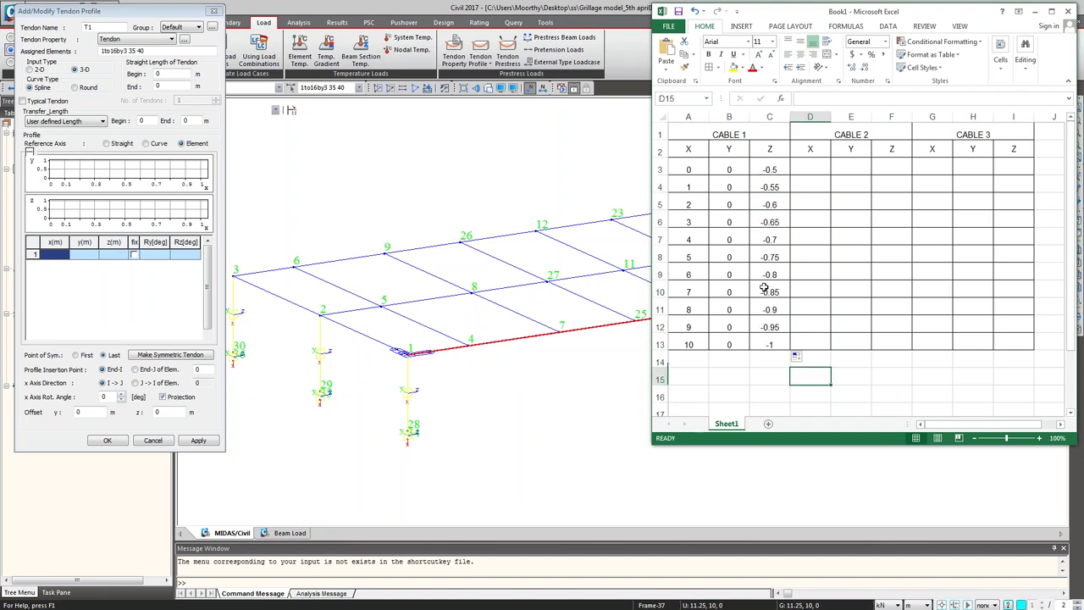
pyautogui.moveTo(688, 170); pyautogui.dragTo(763, 338)
# Step: Paste CABLE 1's coordinates into D3 and G3 for CABLE 2 and CABLE 3
pyautogui.hotkey('ctrl', 'c')
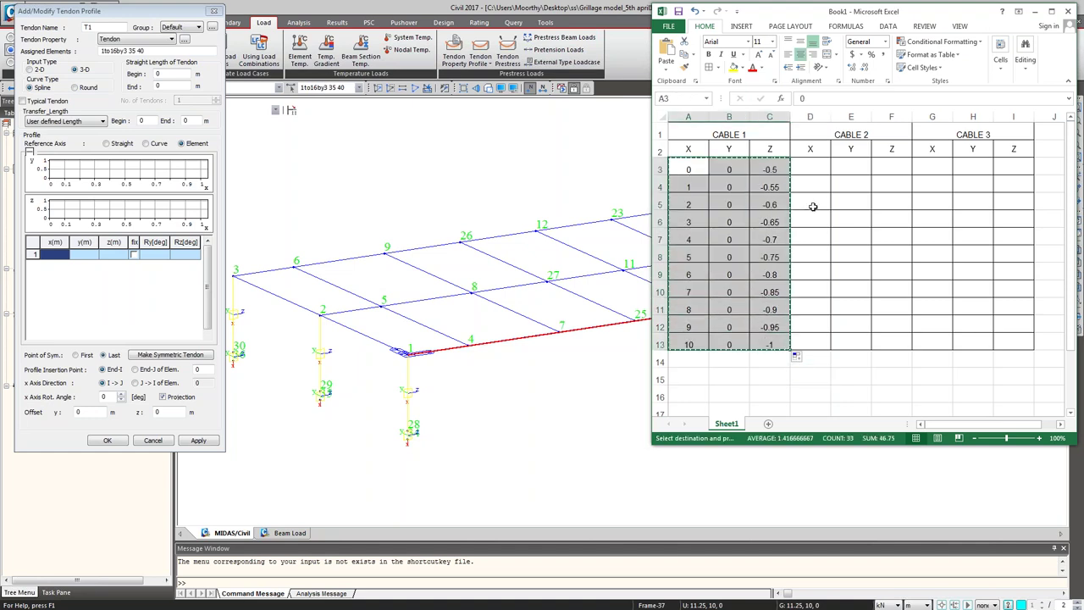
pyautogui.click(808, 167)
pyautogui.hotkey('ctrl', 'v')
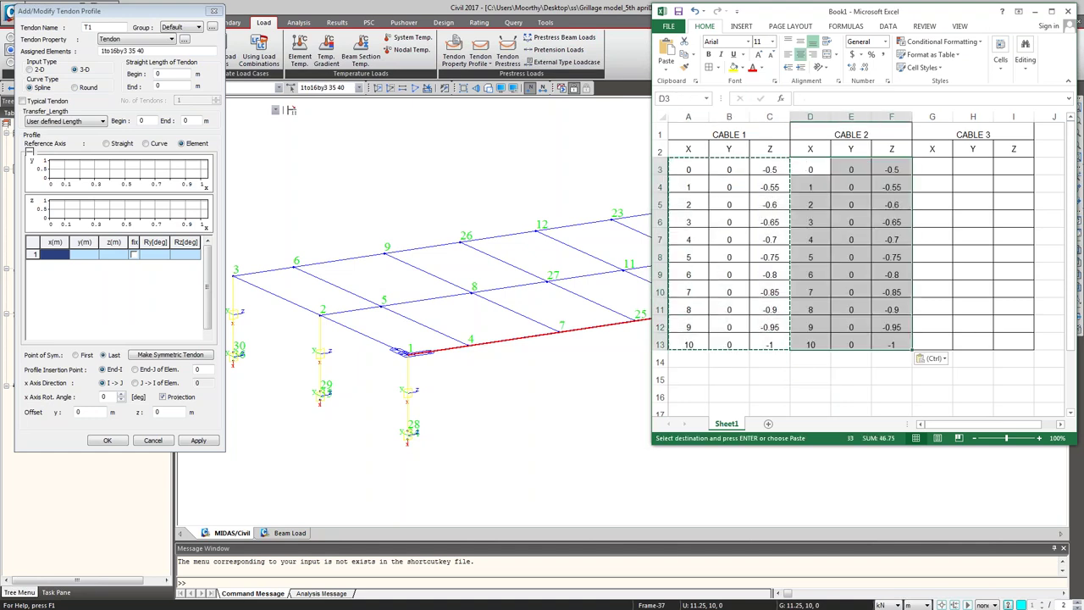
pyautogui.click(931, 167)
pyautogui.hotkey('ctrl', 'v')
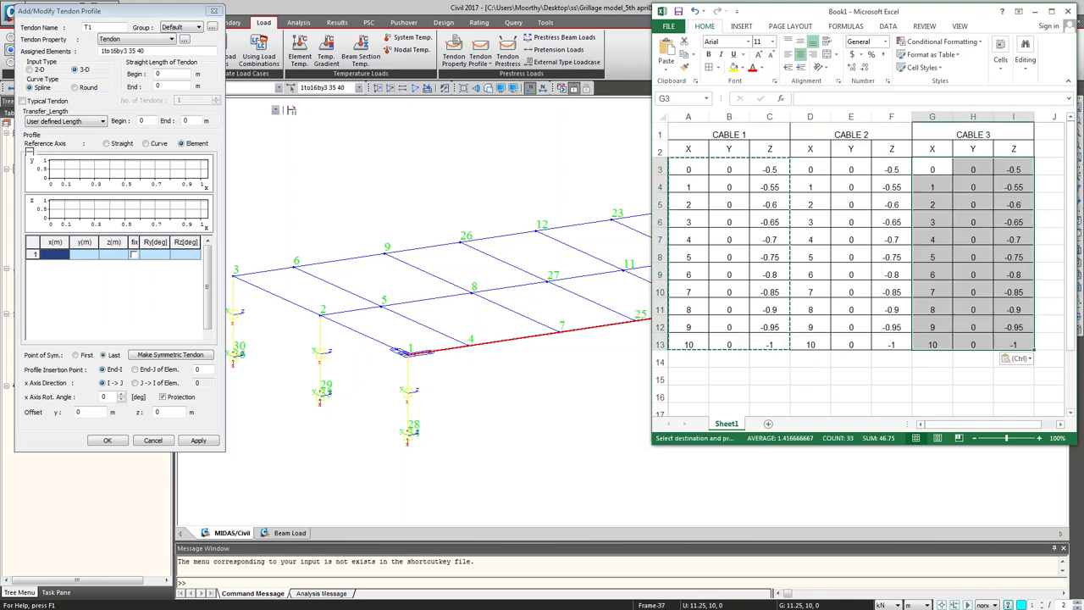
pyautogui.click(931, 377)
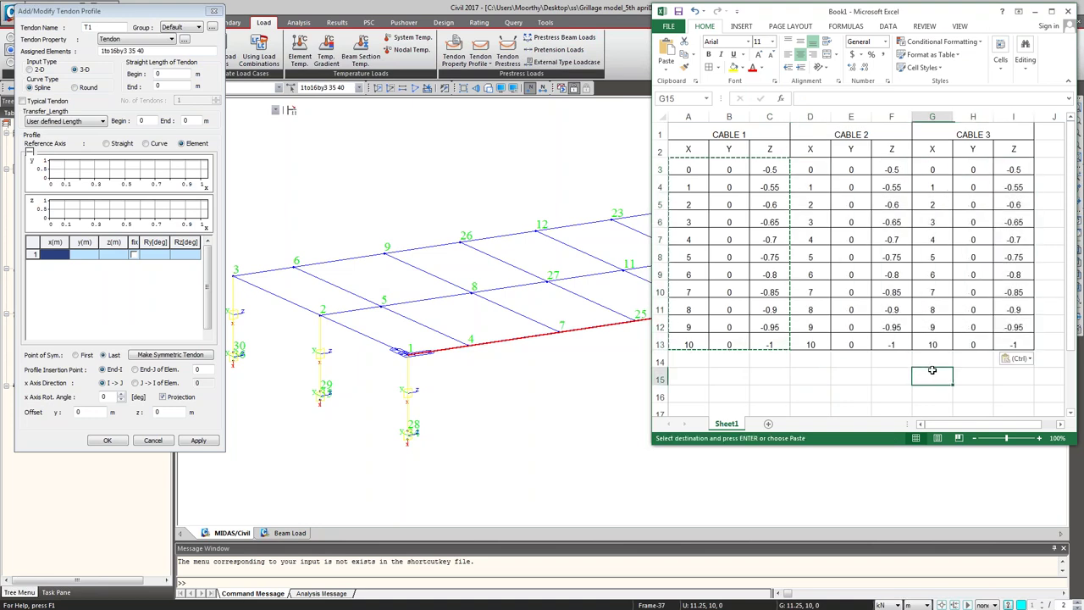
# Step: Change F3 to -0.8 and I3 to -1.1, then copy CABLE 1's points A3:C13
pyautogui.click(890, 169)
pyautogui.click(824, 99)
pyautogui.press('BackSpace')
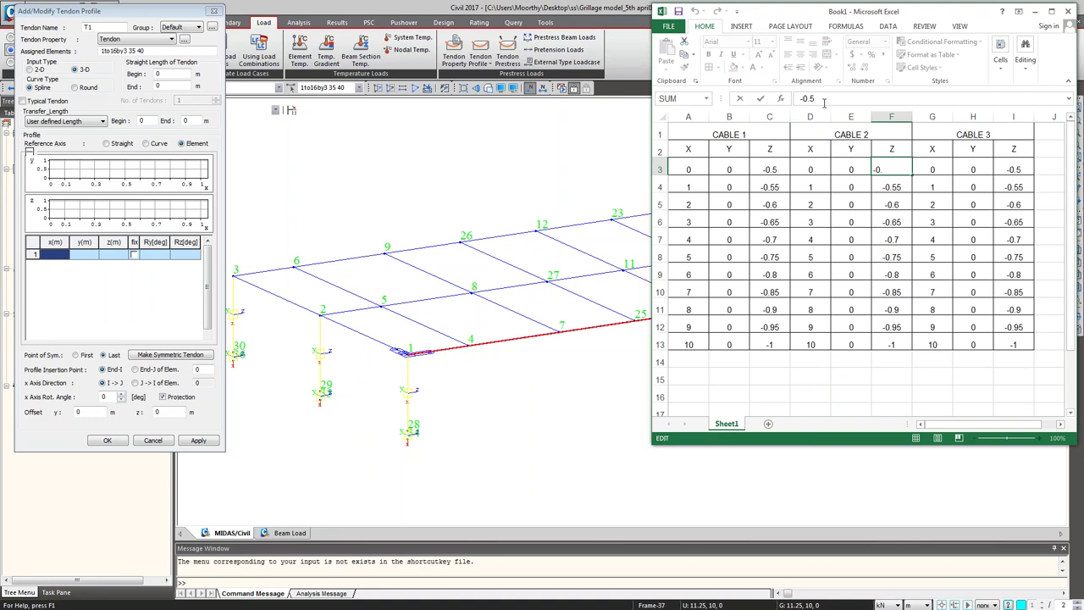
pyautogui.write('8')
pyautogui.press('Return')
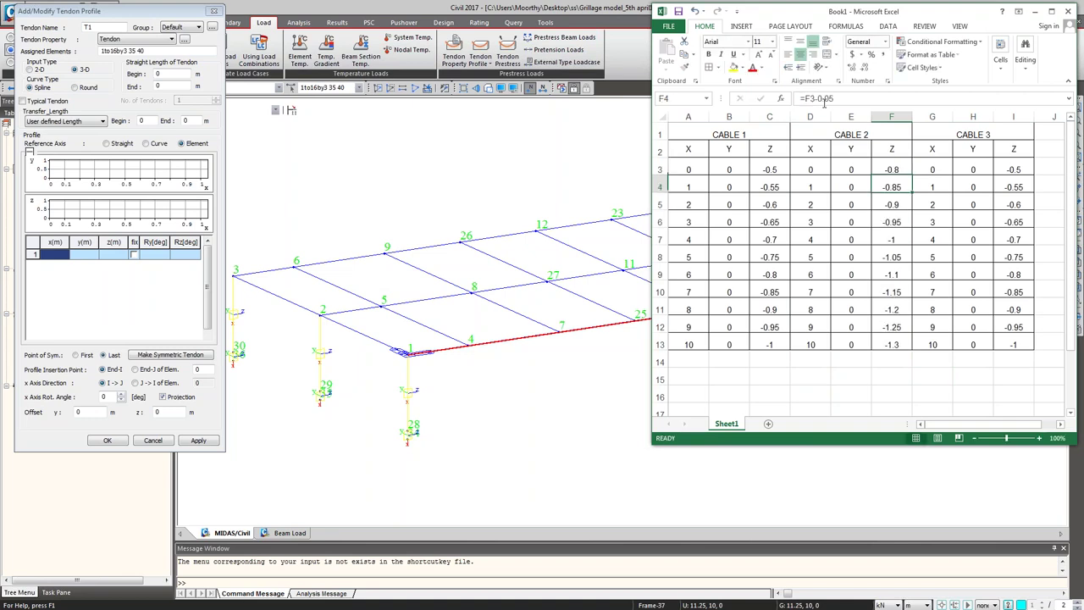
pyautogui.click(1004, 168)
pyautogui.click(837, 99)
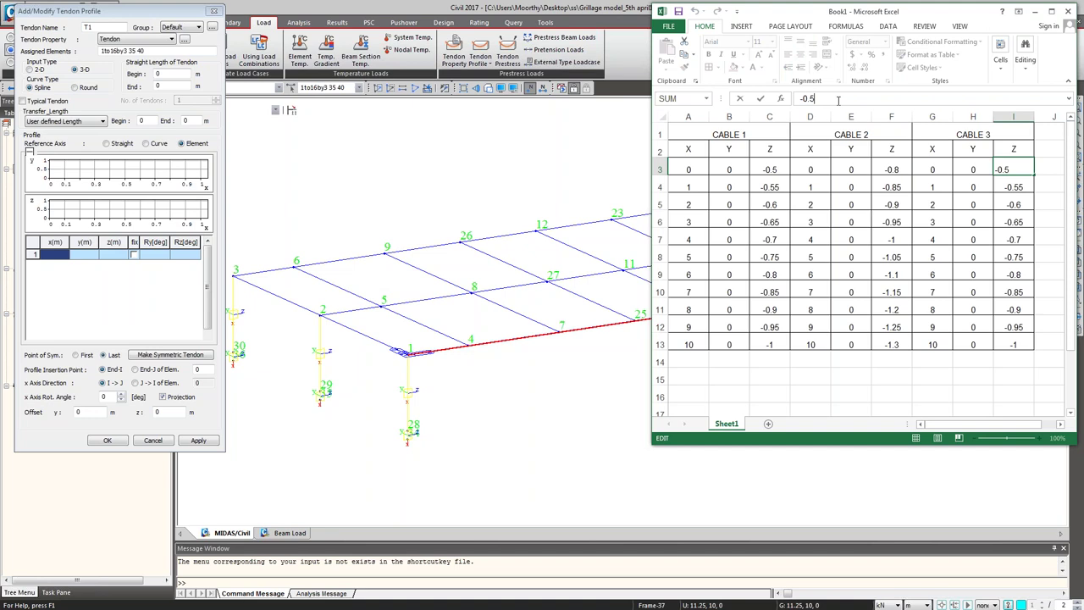
pyautogui.press('BackSpace')
pyautogui.press('BackSpace')
pyautogui.press('BackSpace')
pyautogui.write('1.1')
pyautogui.press('Return')
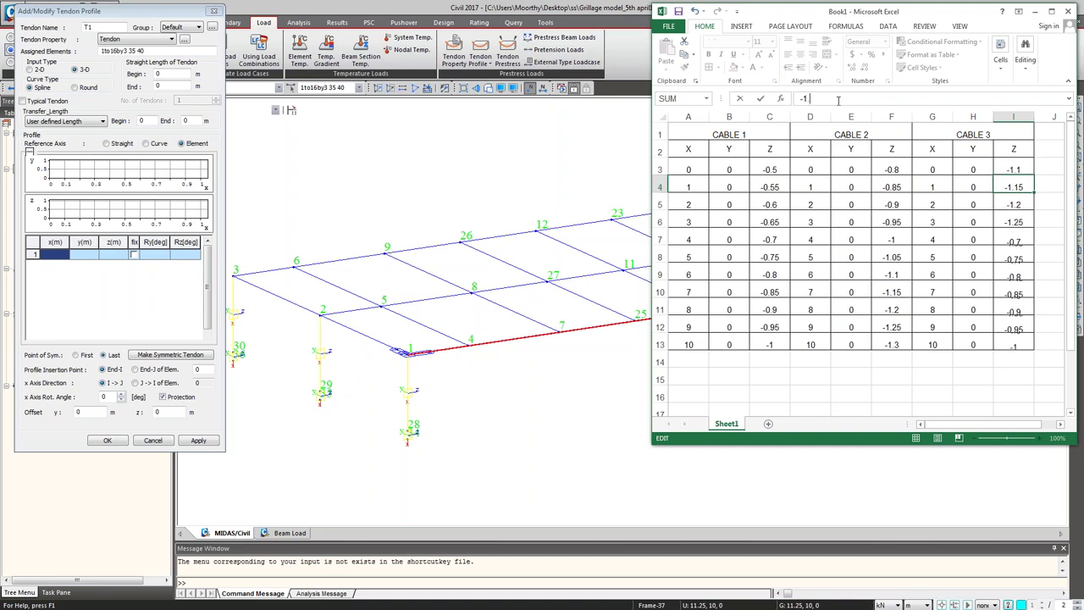
pyautogui.click(878, 388)
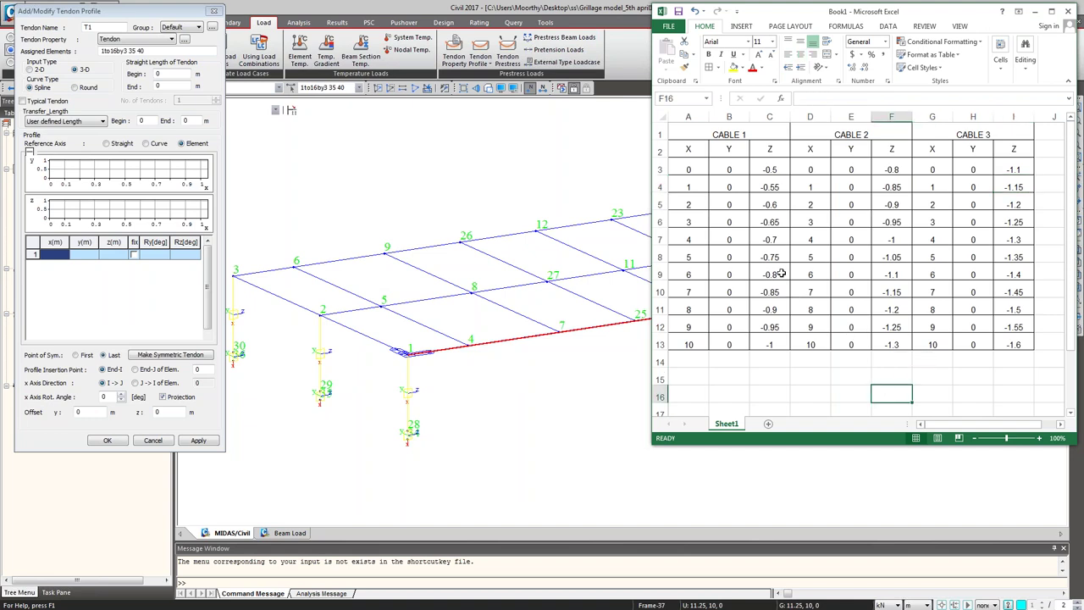
pyautogui.moveTo(686, 169); pyautogui.dragTo(754, 344)
pyautogui.hotkey('ctrl', 'c')
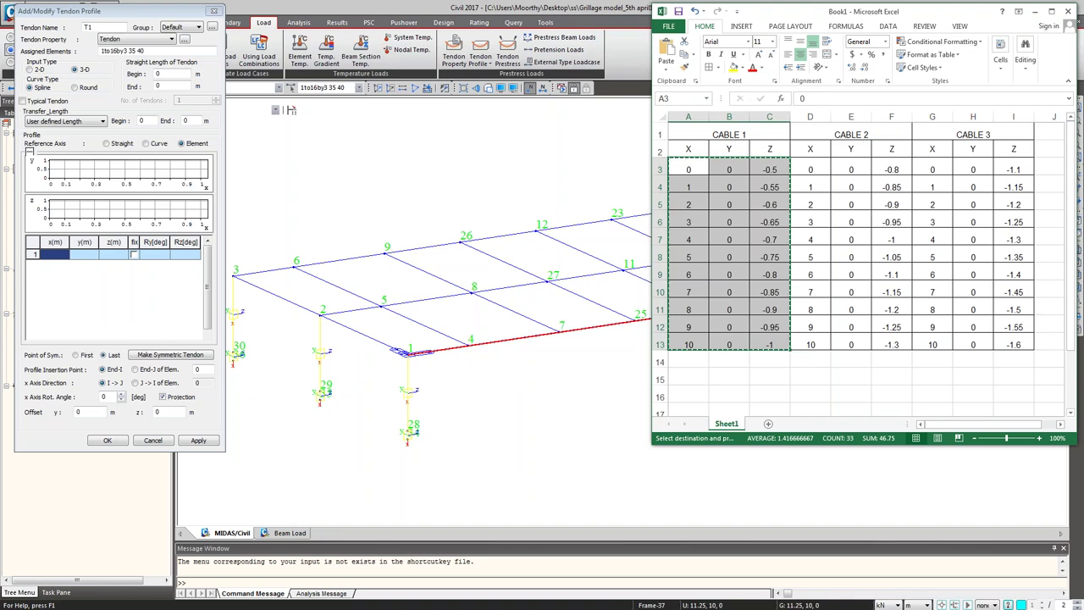
# Step: Paste CABLE 1's coordinates into T1's profile table and make it a symmetric tendon
pyautogui.click(53, 257)
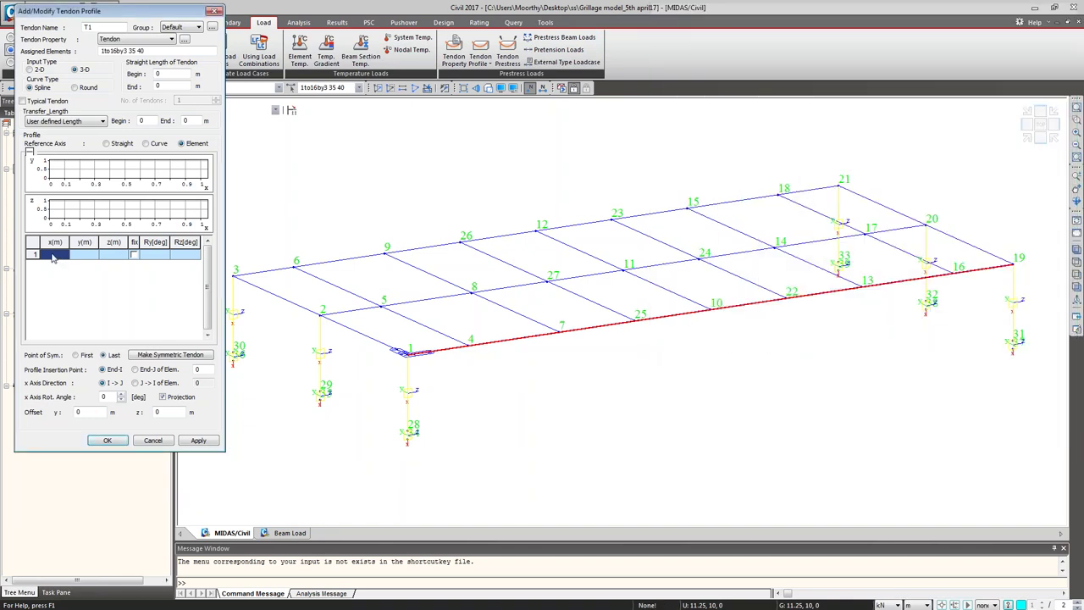
pyautogui.hotkey('ctrl', 'v')
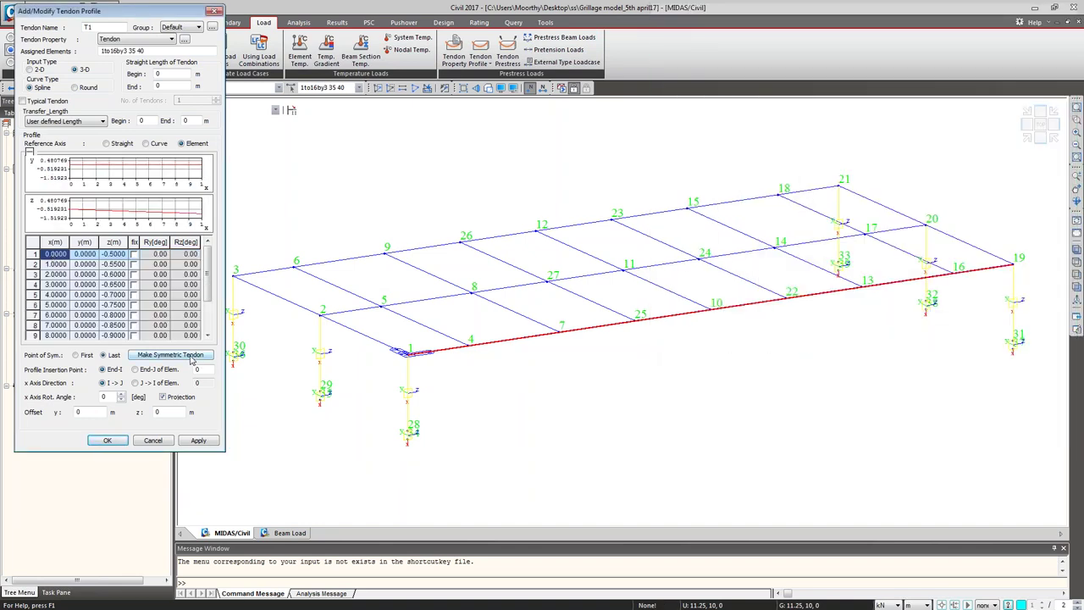
pyautogui.click(191, 359)
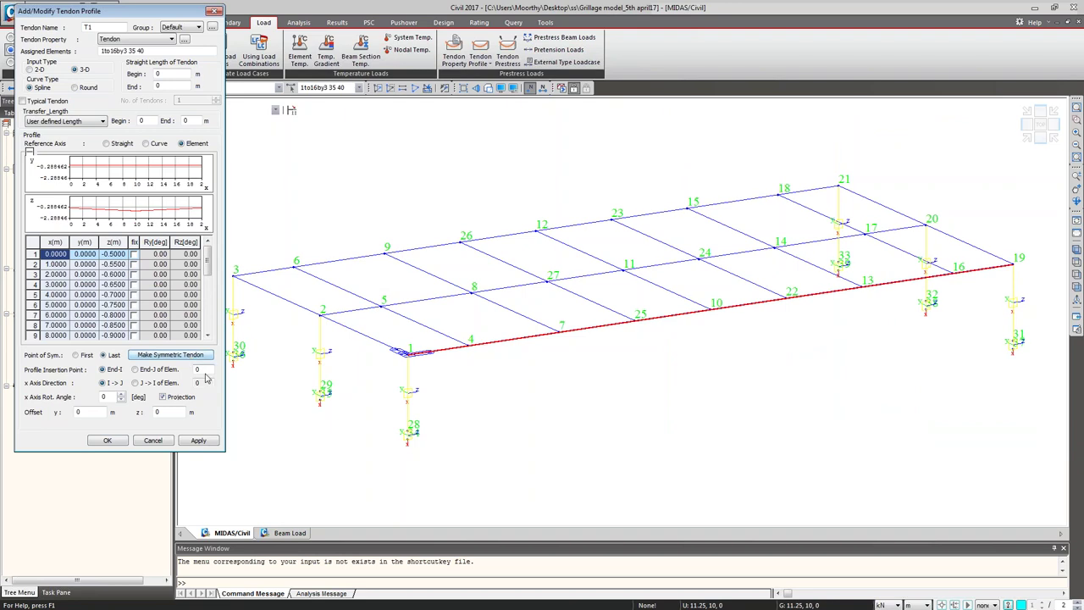
pyautogui.doubleClick(197, 369)
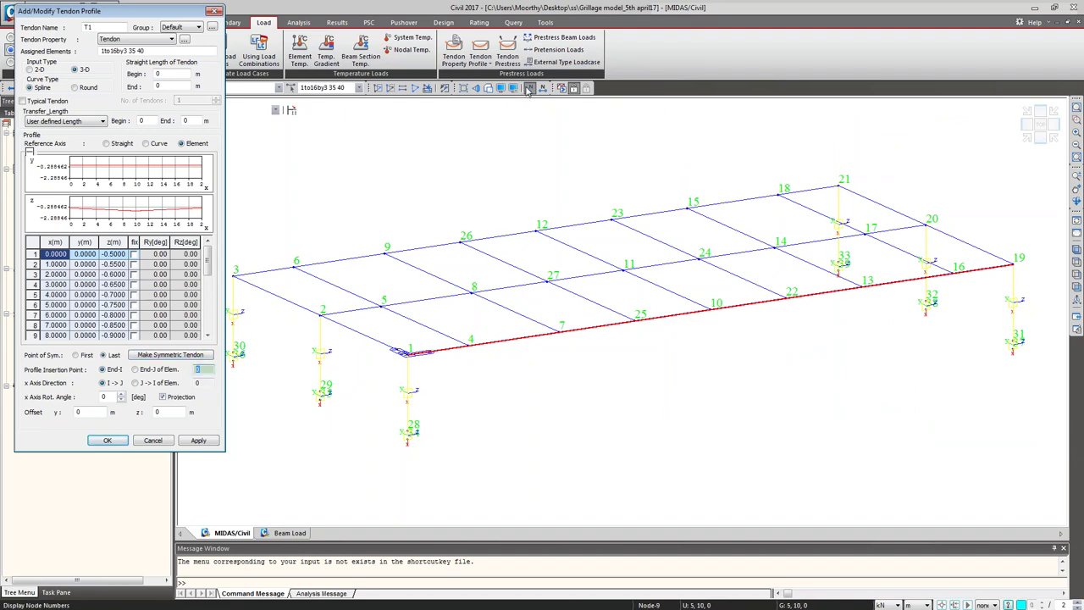
# Step: Show element numbers instead of node numbers, set insertion point element 1, and apply T1
pyautogui.click(528, 90)
pyautogui.click(542, 88)
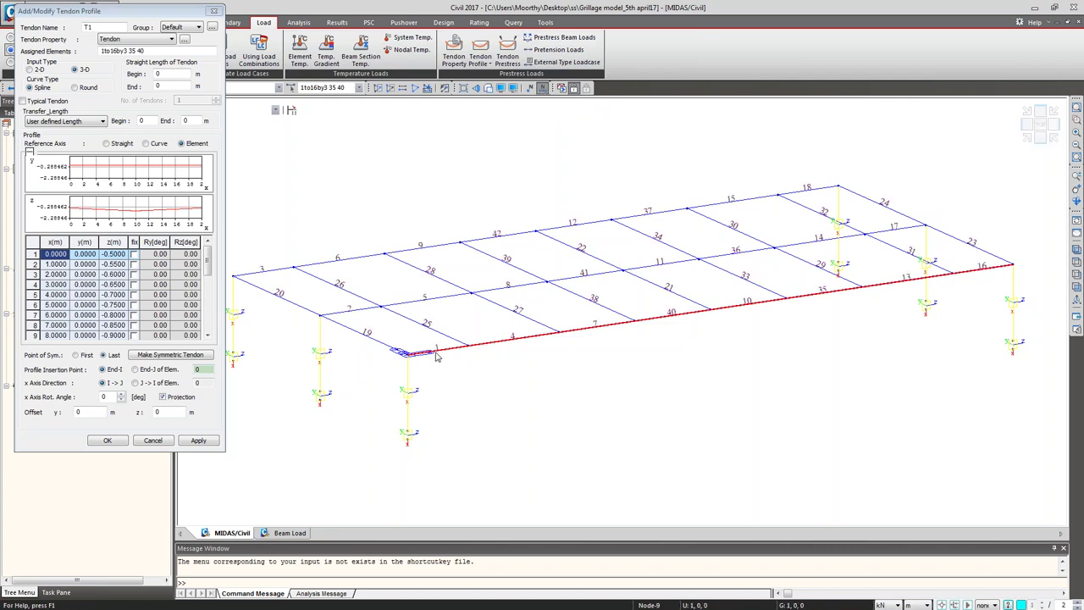
pyautogui.click(234, 355)
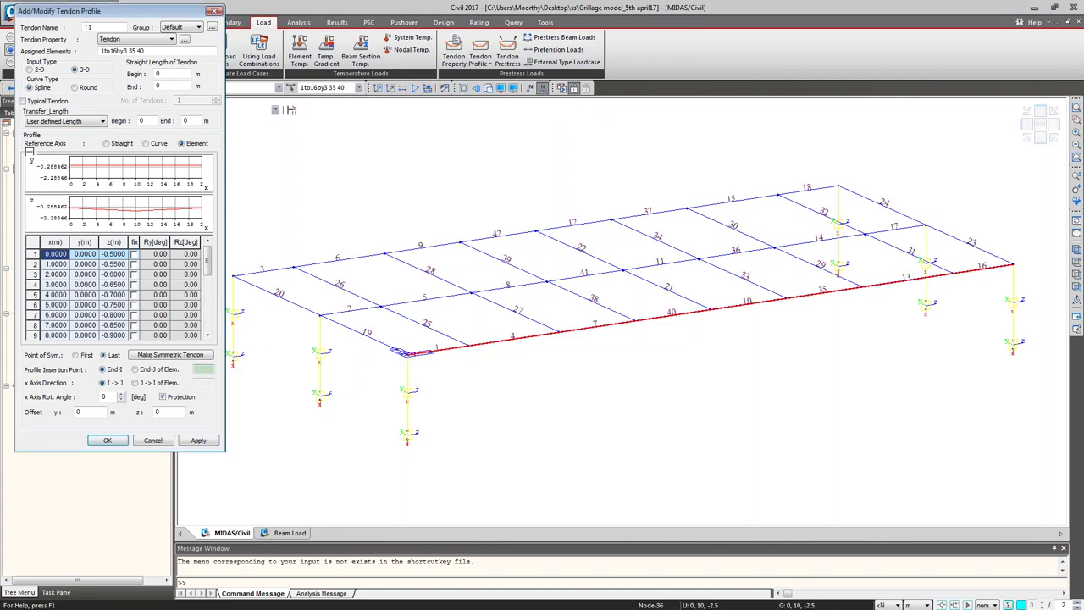
pyautogui.write('1')
pyautogui.click(199, 440)
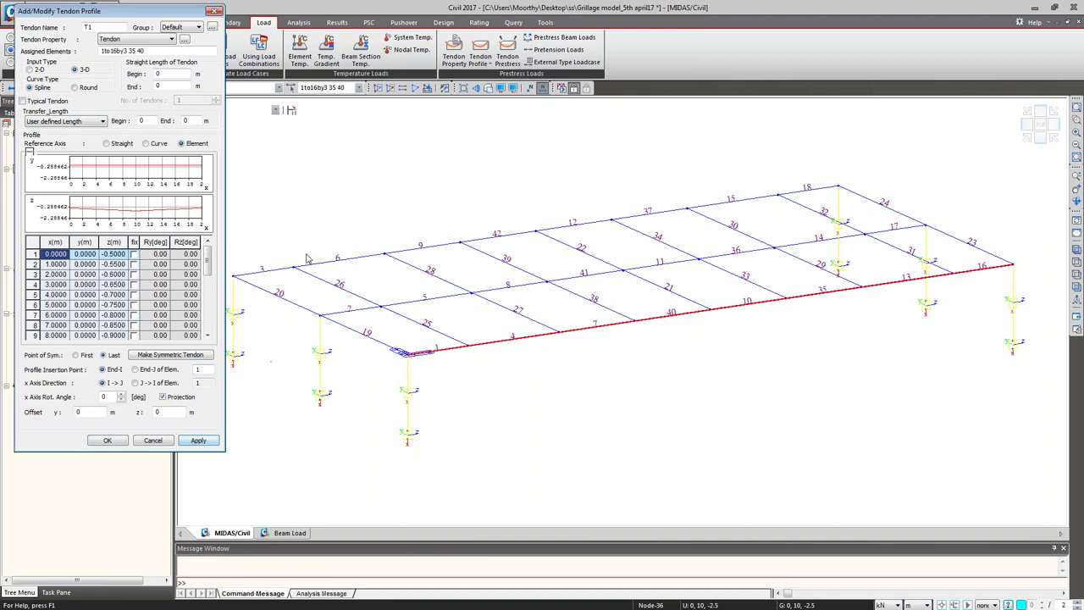
pyautogui.click(500, 88)
# Step: Render the deck as solid hidden-line girder sections using the Misc display options
pyautogui.click(618, 195)
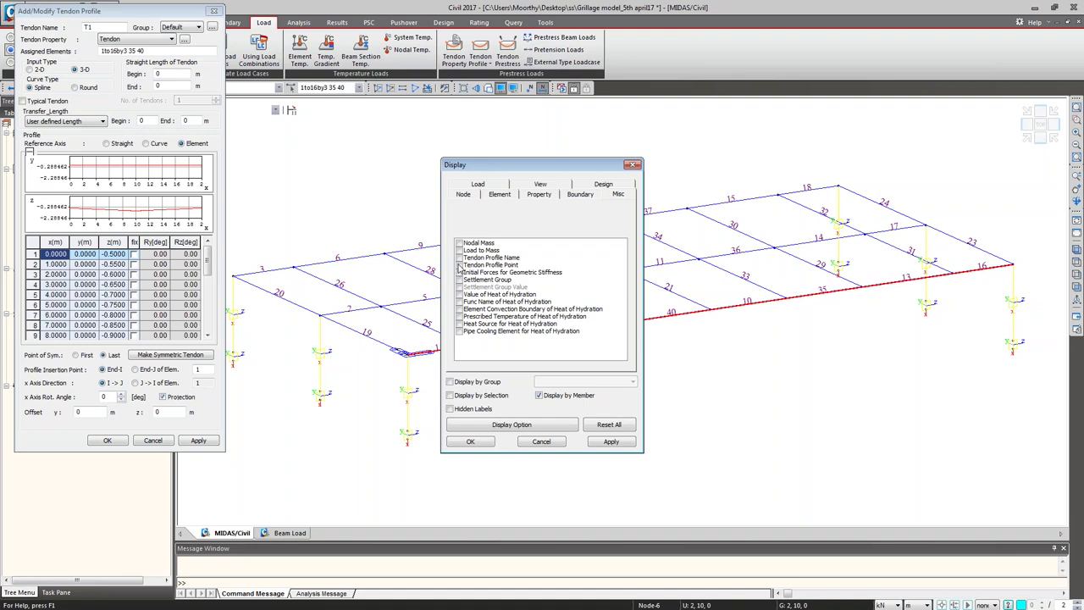
pyautogui.click(471, 441)
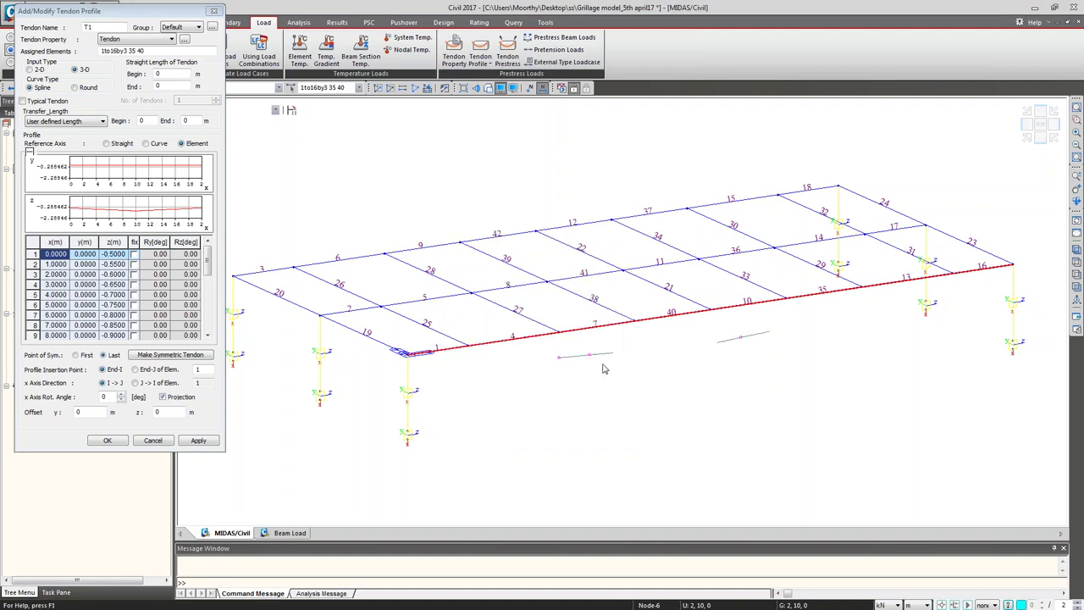
pyautogui.click(487, 88)
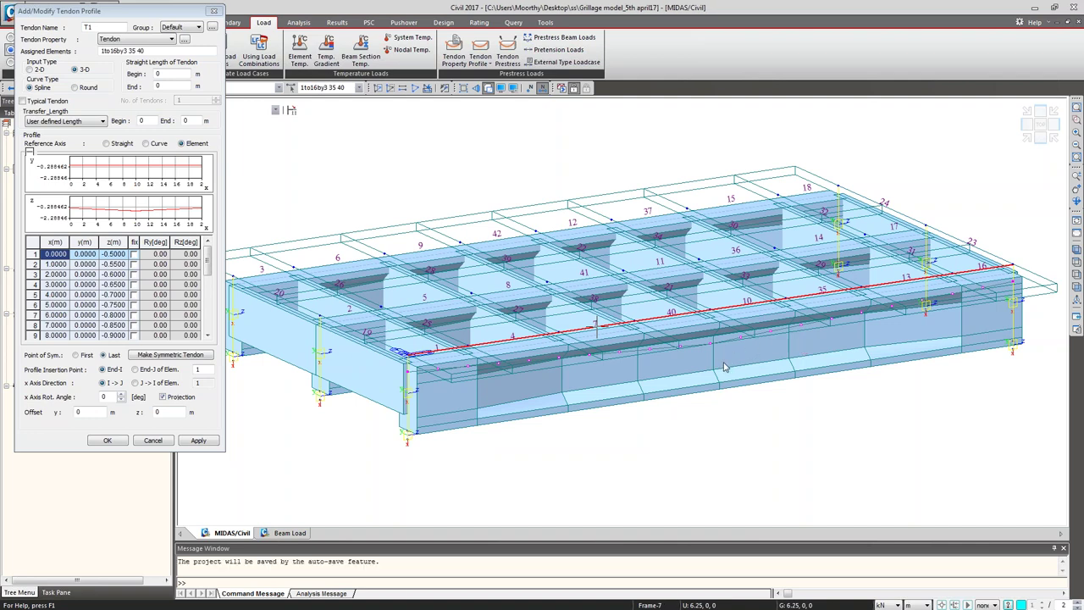
pyautogui.click(108, 28)
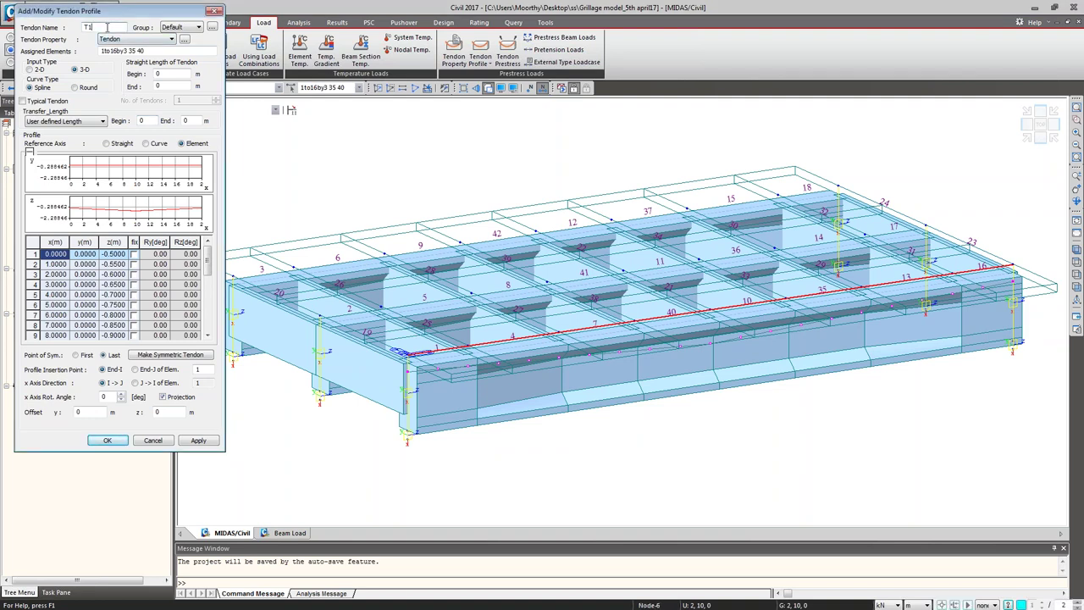
# Step: Create symmetric tendon T2 from Excel's CABLE 2 coordinates D3:F13 and apply it
pyautogui.press('BackSpace')
pyautogui.click(30, 244)
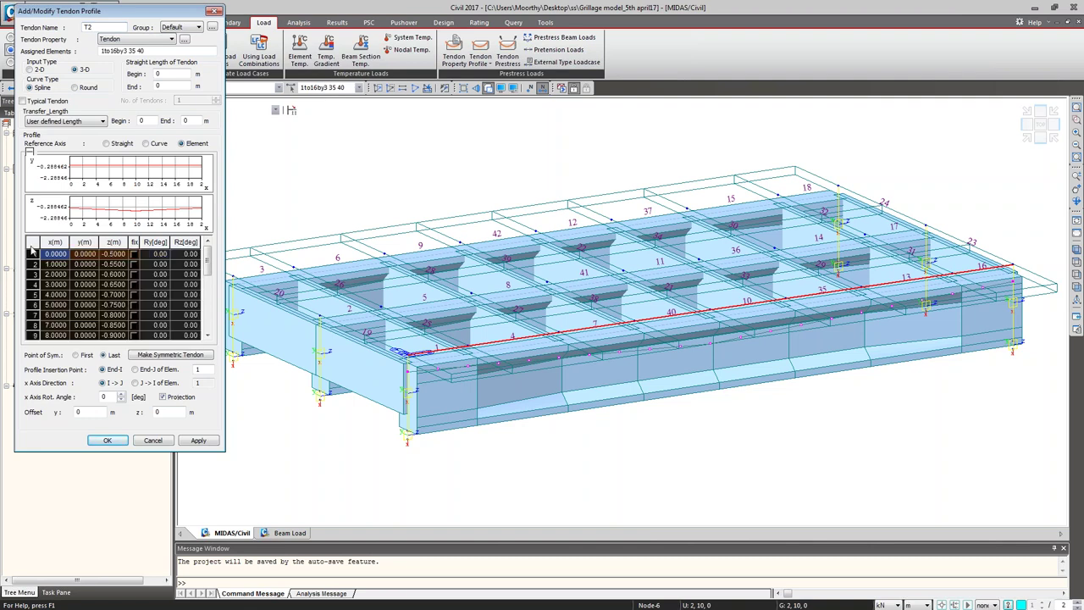
pyautogui.press('Delete')
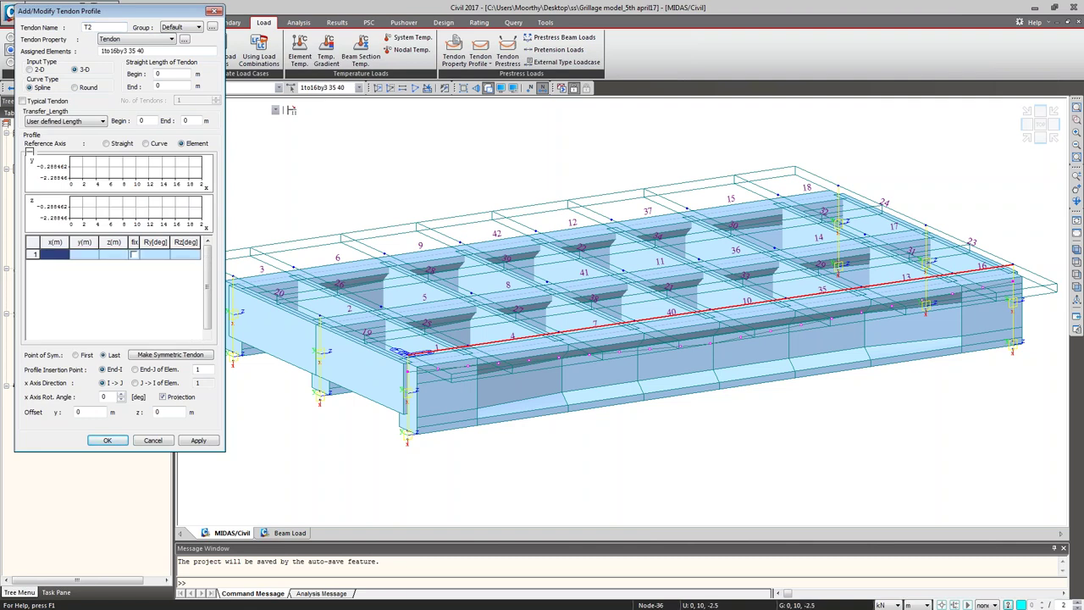
pyautogui.hotkey('alt', 'Tab')
pyautogui.click(819, 174)
pyautogui.moveTo(820, 179); pyautogui.dragTo(886, 339)
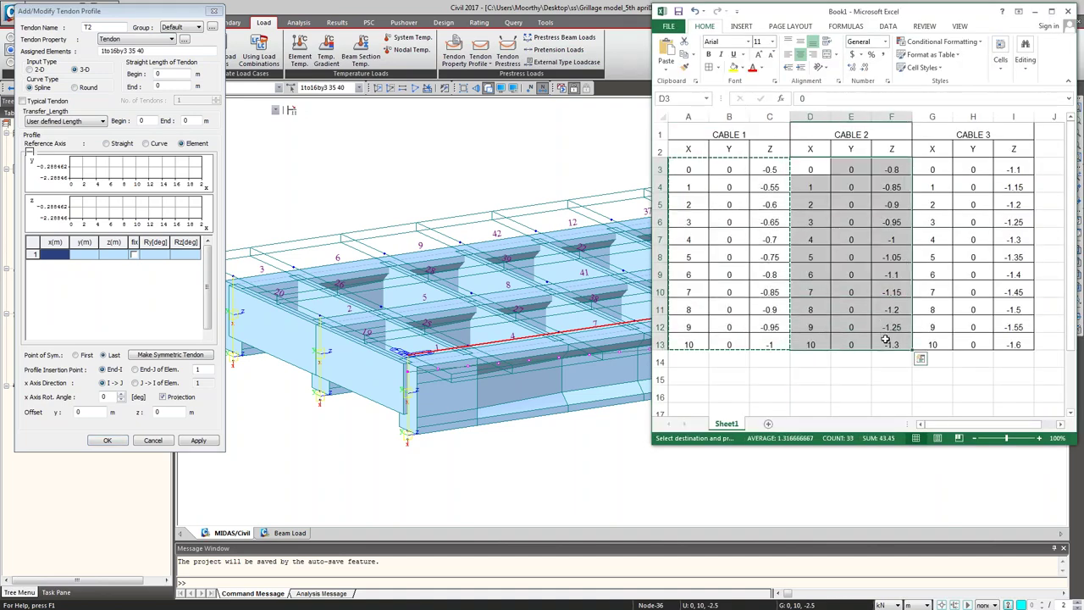
pyautogui.hotkey('ctrl', 'c')
pyautogui.click(59, 258)
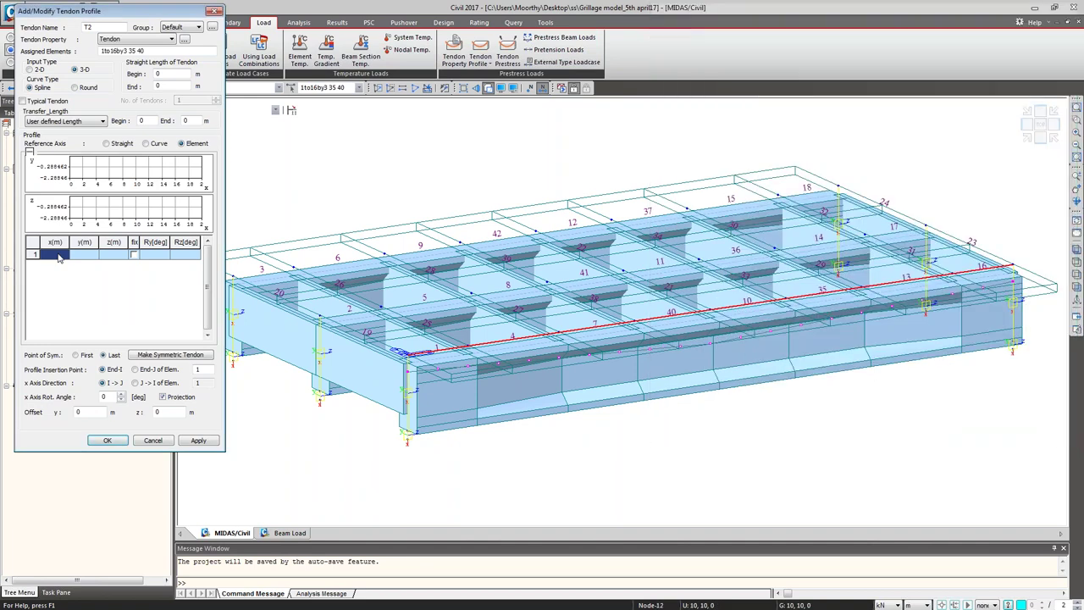
pyautogui.hotkey('ctrl', 'v')
pyautogui.click(169, 355)
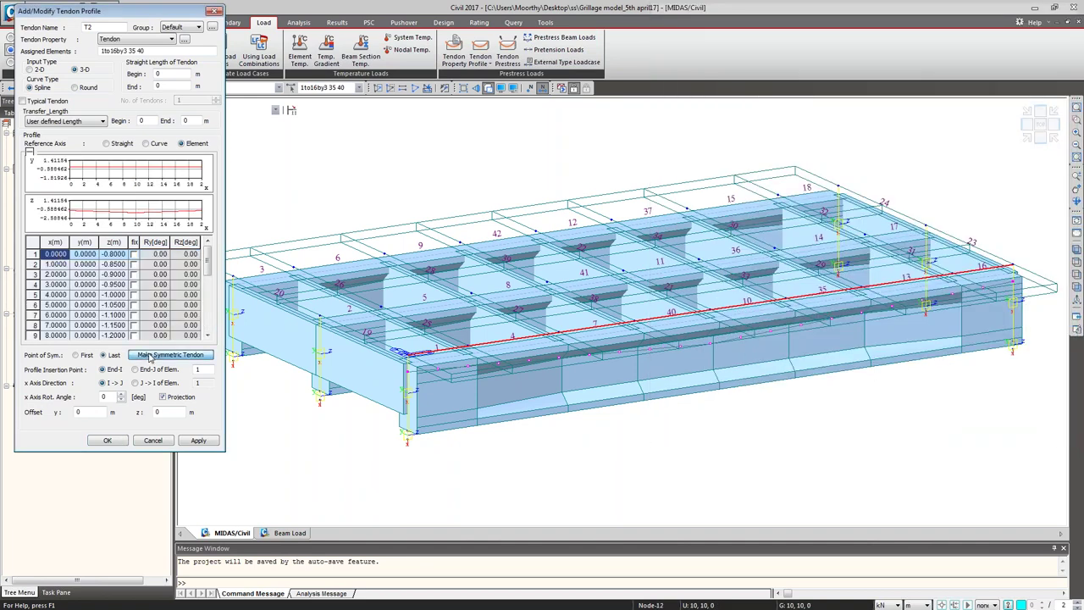
pyautogui.click(197, 441)
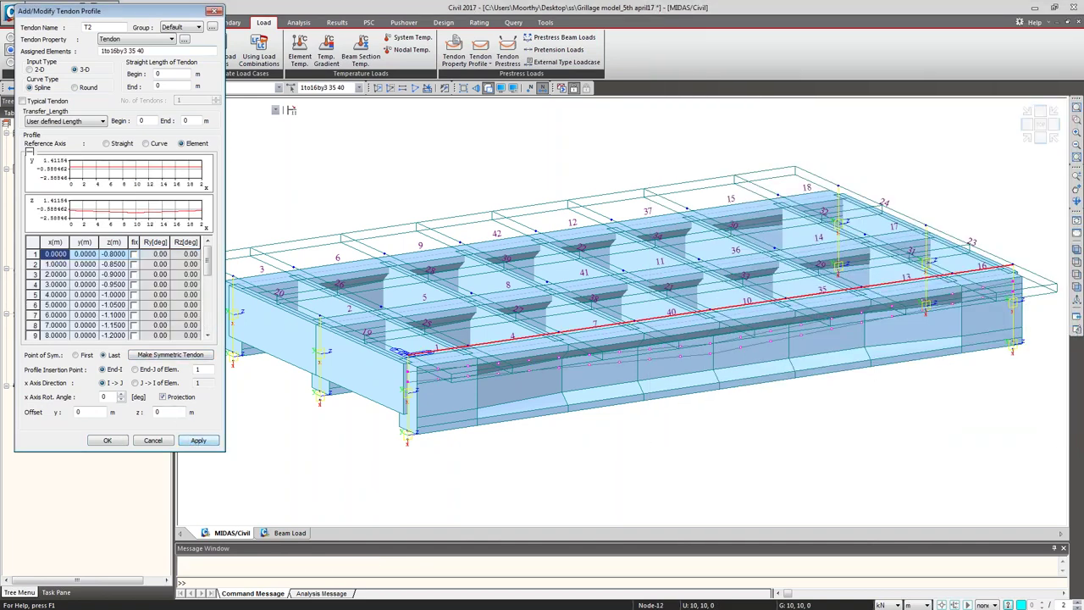
# Step: Create symmetric tendon T3 from Excel's CABLE 3 coordinates G3:I13, apply it, and close the editor
pyautogui.press('BackSpace')
pyautogui.write('3')
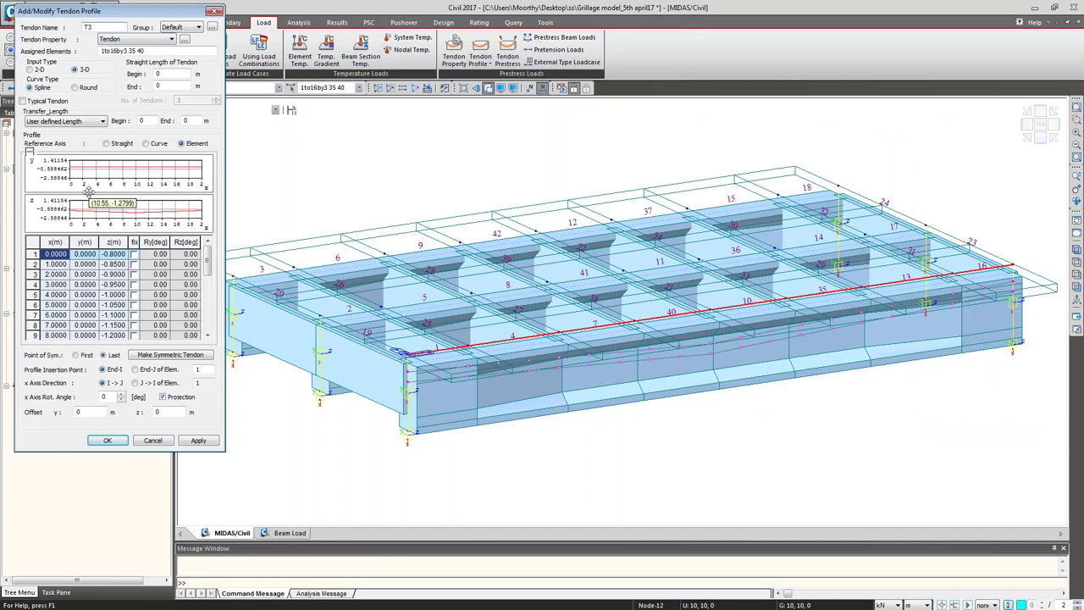
pyautogui.click(31, 246)
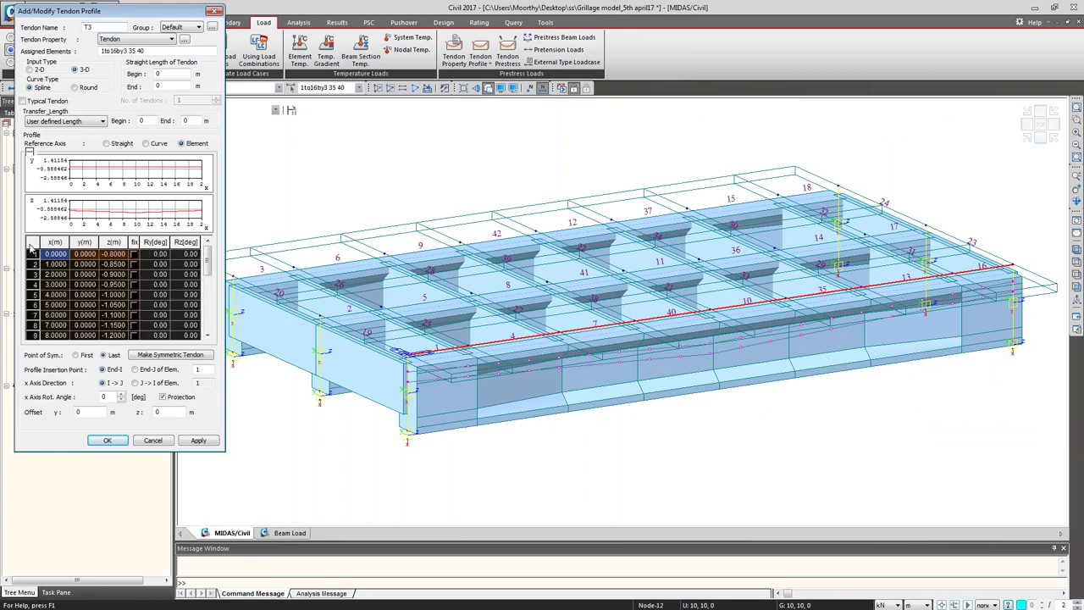
pyautogui.press('Delete')
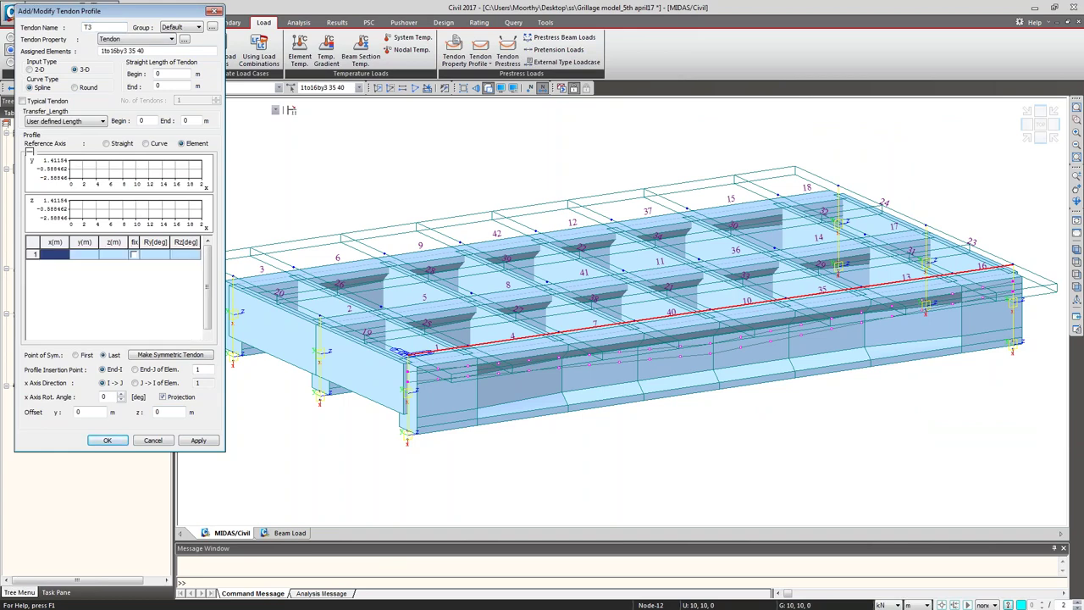
pyautogui.hotkey('alt', 'Tab')
pyautogui.moveTo(931, 169); pyautogui.dragTo(997, 347)
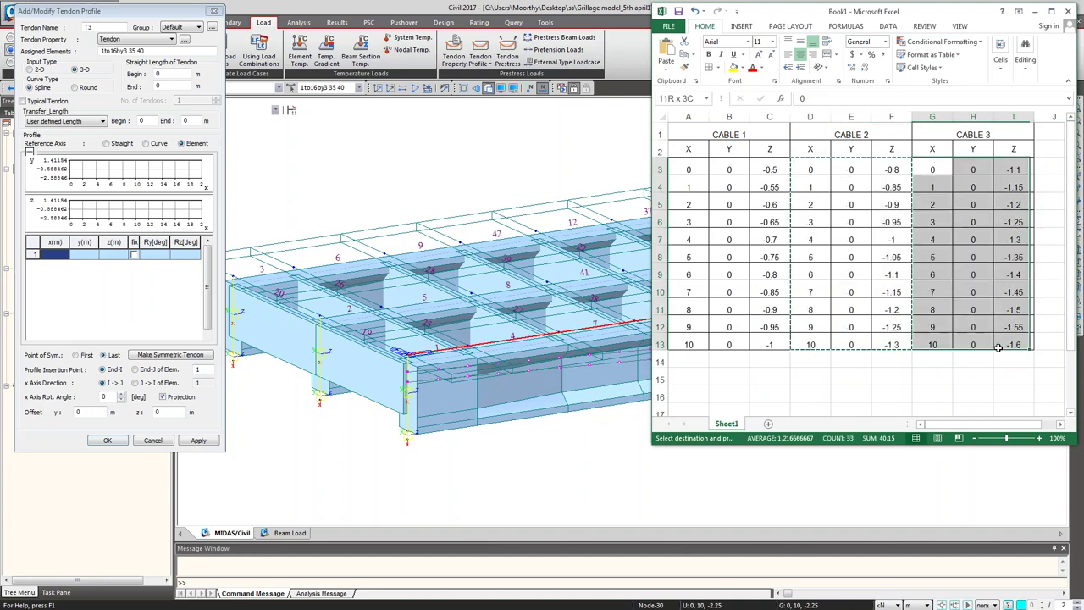
pyautogui.hotkey('ctrl', 'c')
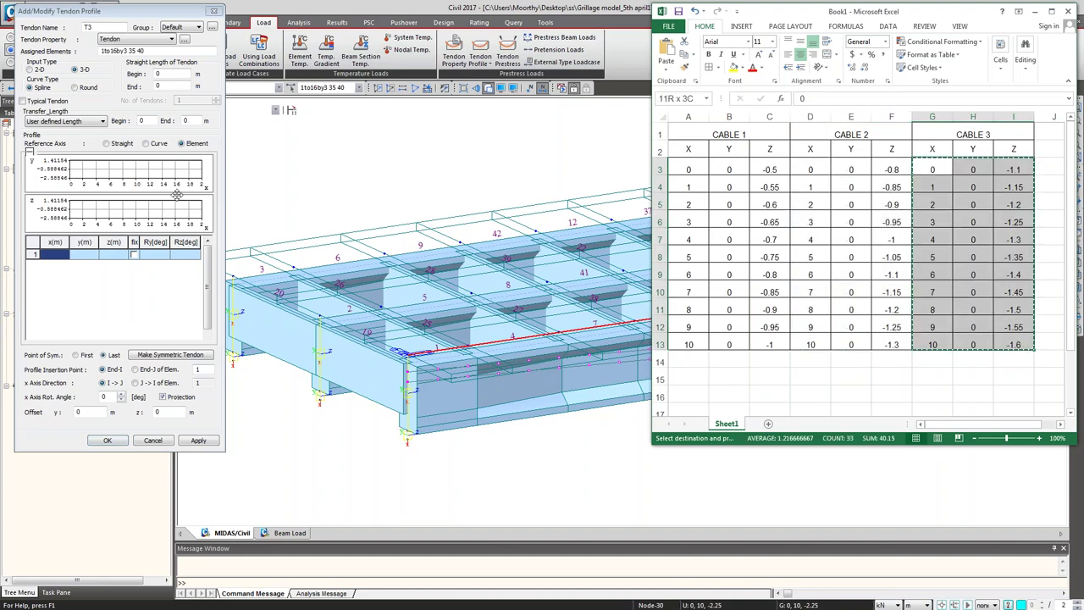
pyautogui.click(55, 254)
pyautogui.hotkey('ctrl', 'v')
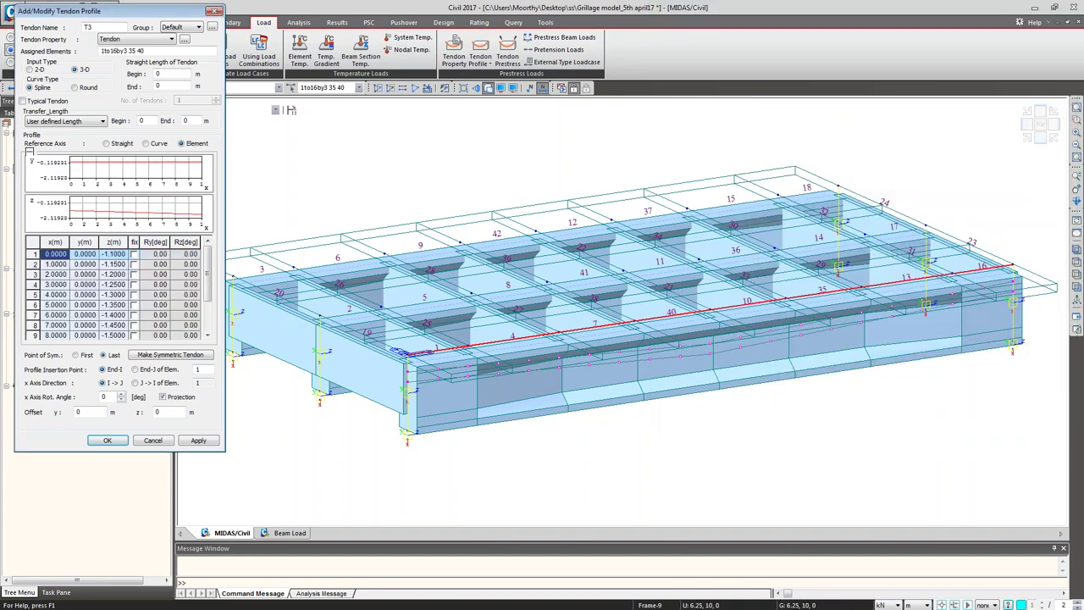
pyautogui.click(170, 355)
pyautogui.click(198, 441)
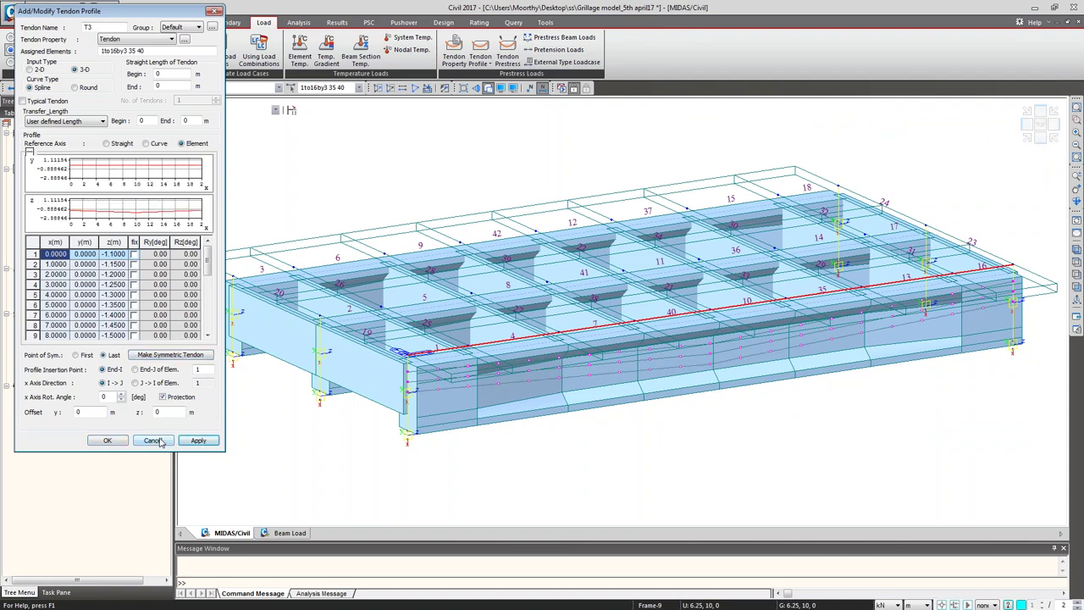
pyautogui.click(152, 440)
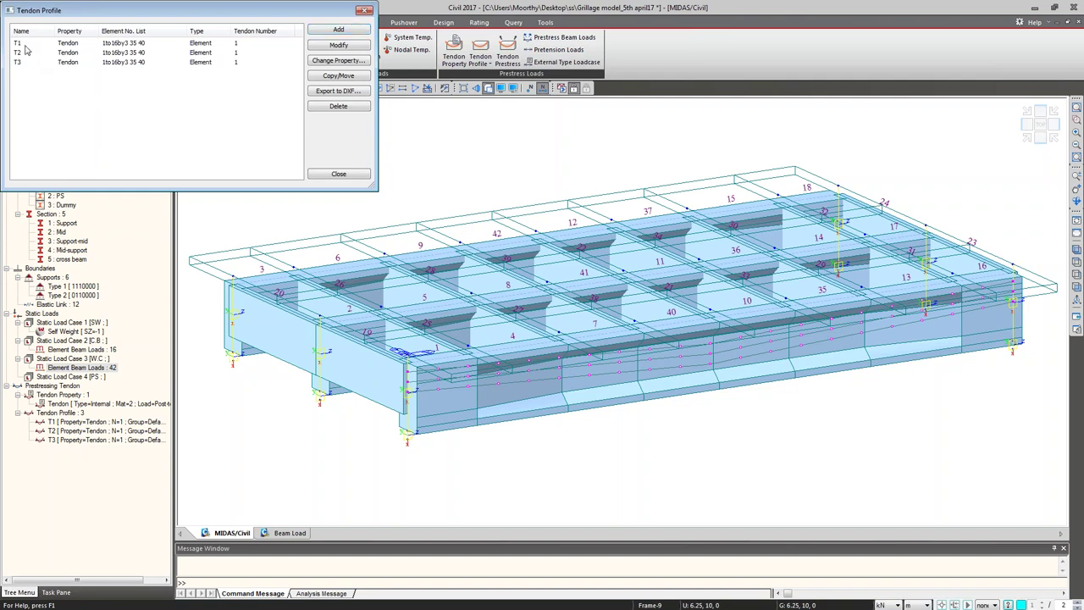
# Step: Copy tendons T1, T2 and T3 at an equal-distance offset of 0,5
pyautogui.moveTo(26, 50); pyautogui.dragTo(27, 73)
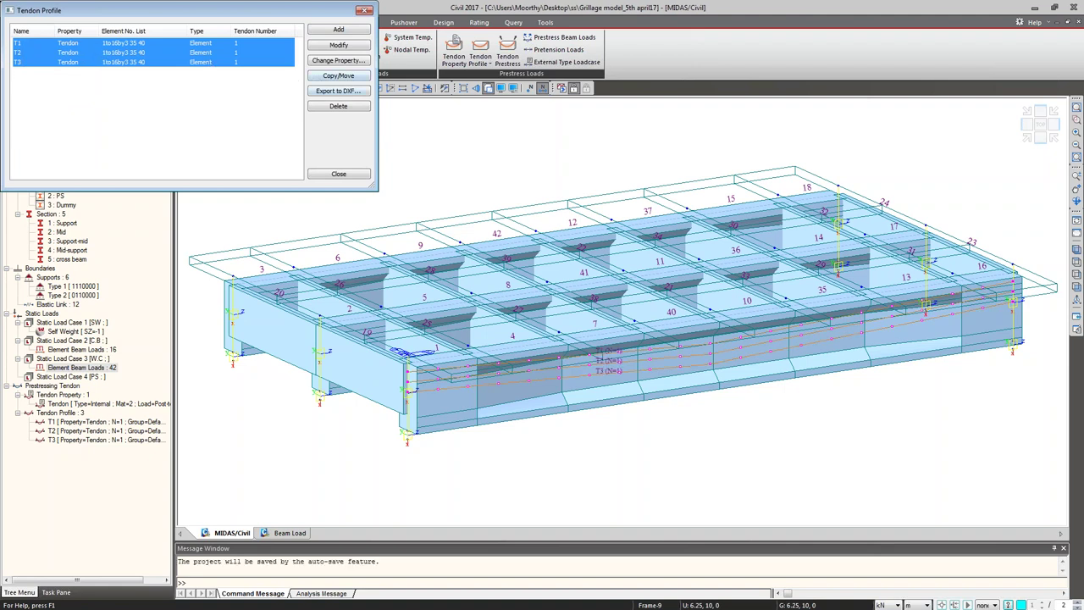
pyautogui.click(329, 76)
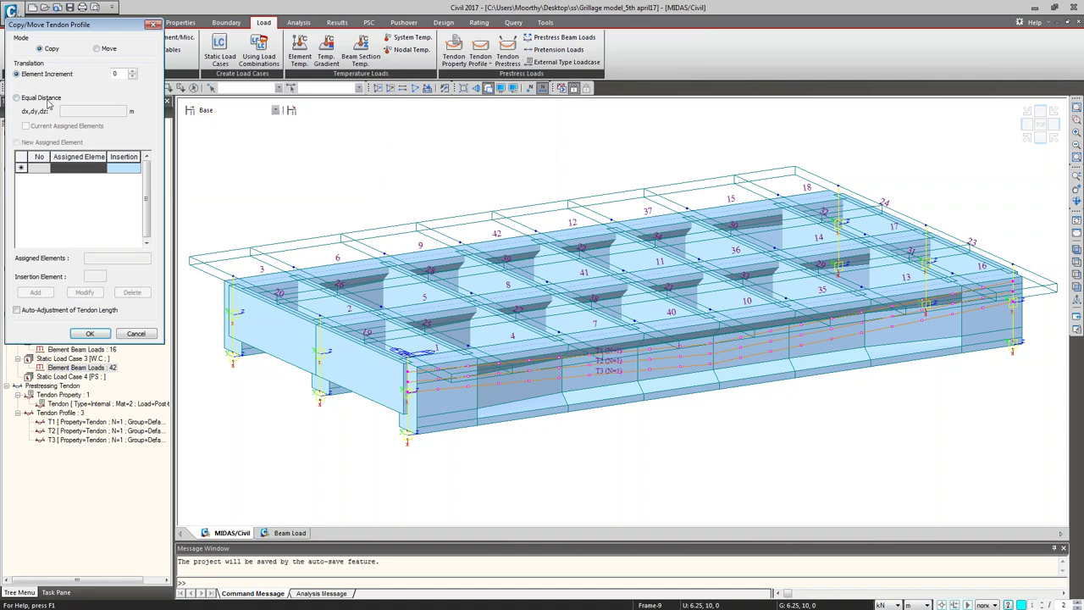
pyautogui.click(40, 99)
pyautogui.click(89, 111)
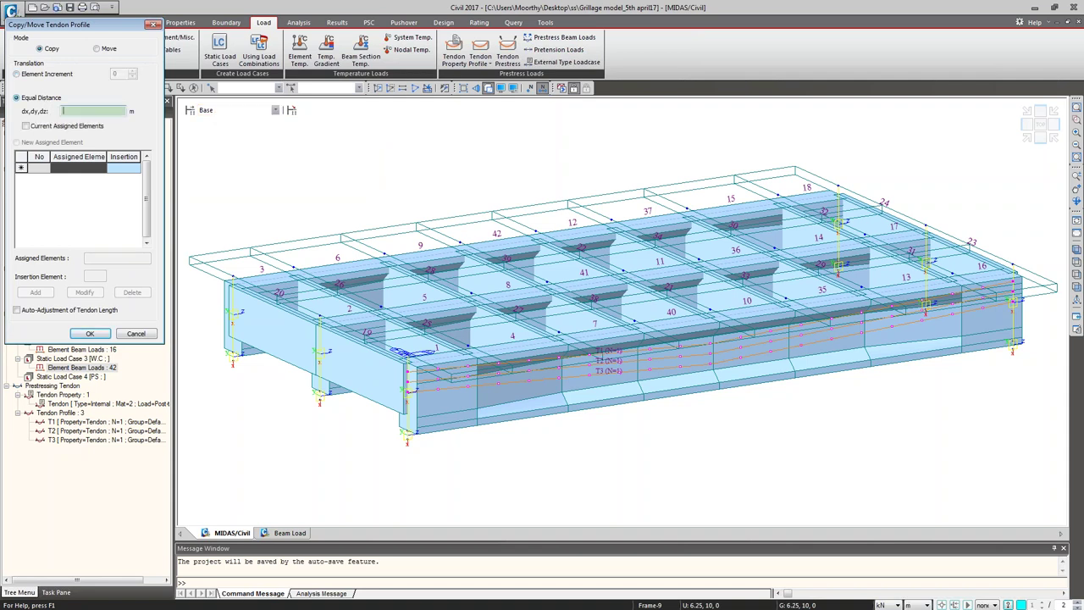
pyautogui.write('0,5')
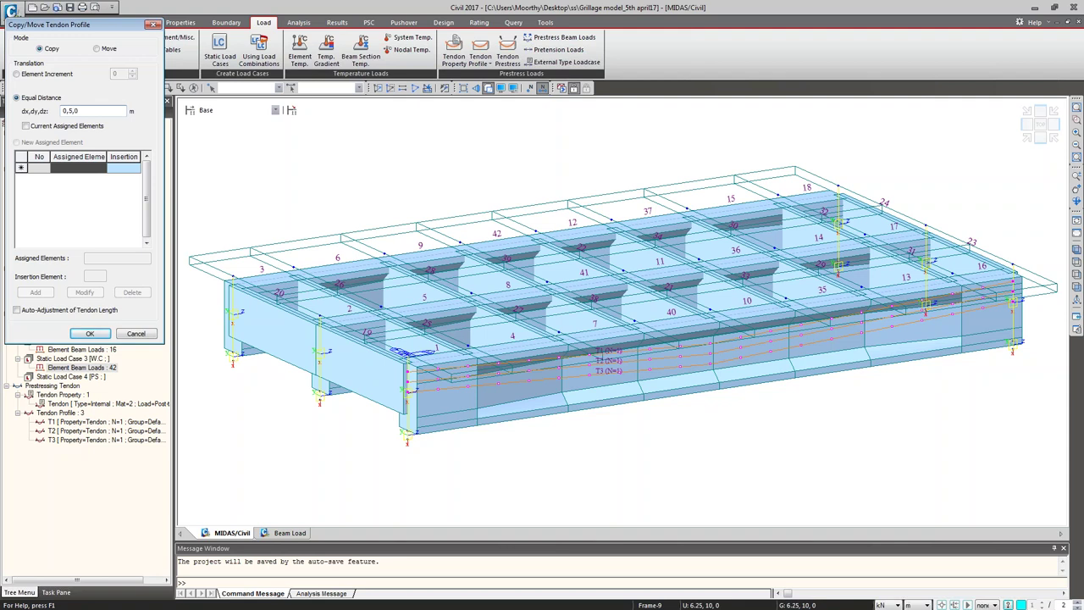
pyautogui.click(89, 333)
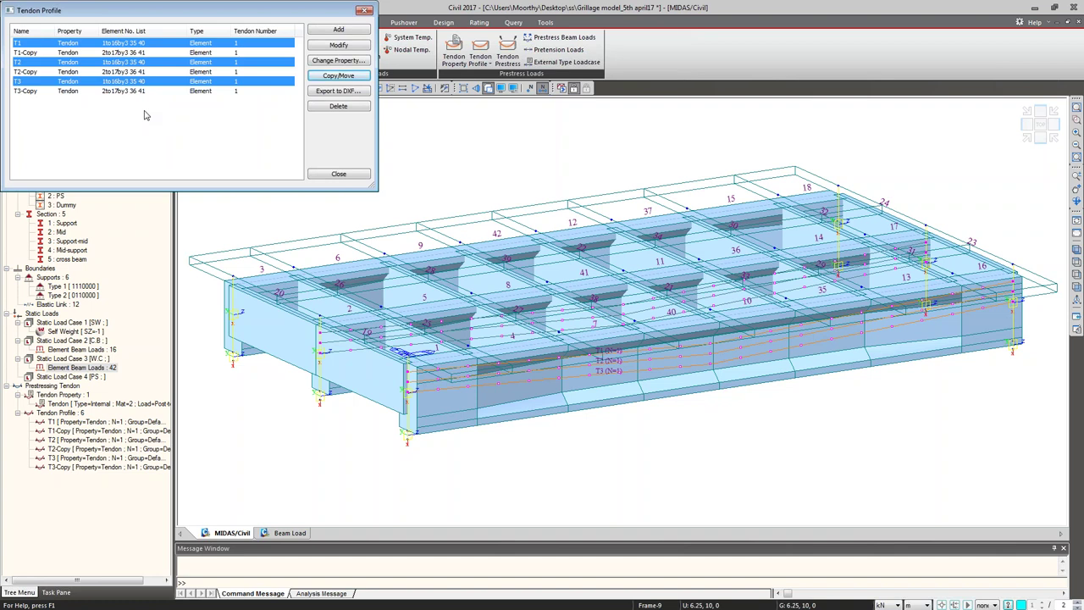
# Step: Copy T1–T3 again at offset 0,10,0, giving nine profiles, and close the list
pyautogui.click(338, 76)
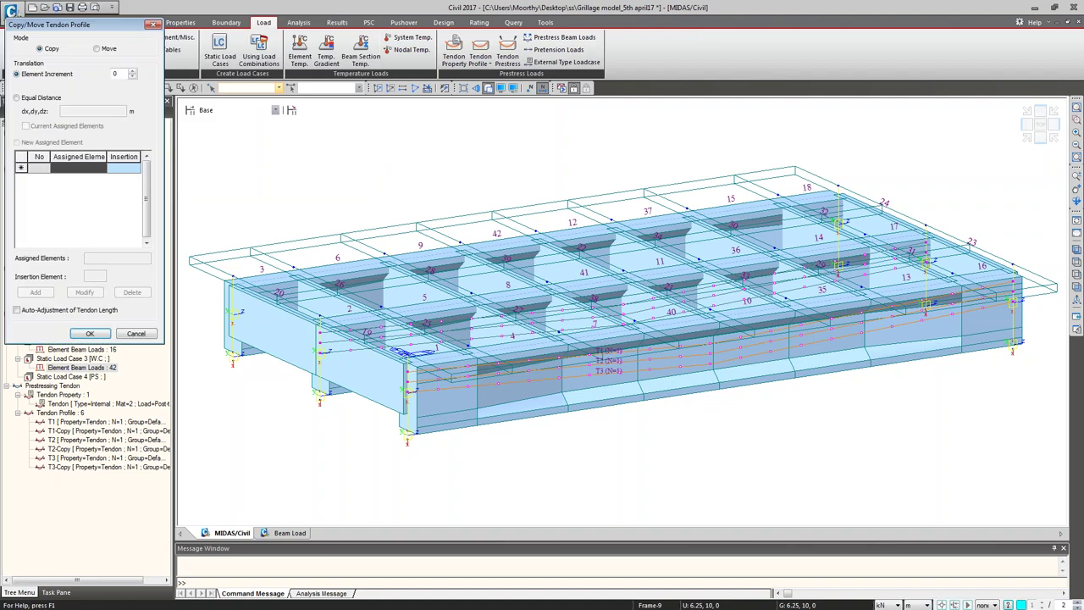
pyautogui.click(44, 98)
pyautogui.click(79, 110)
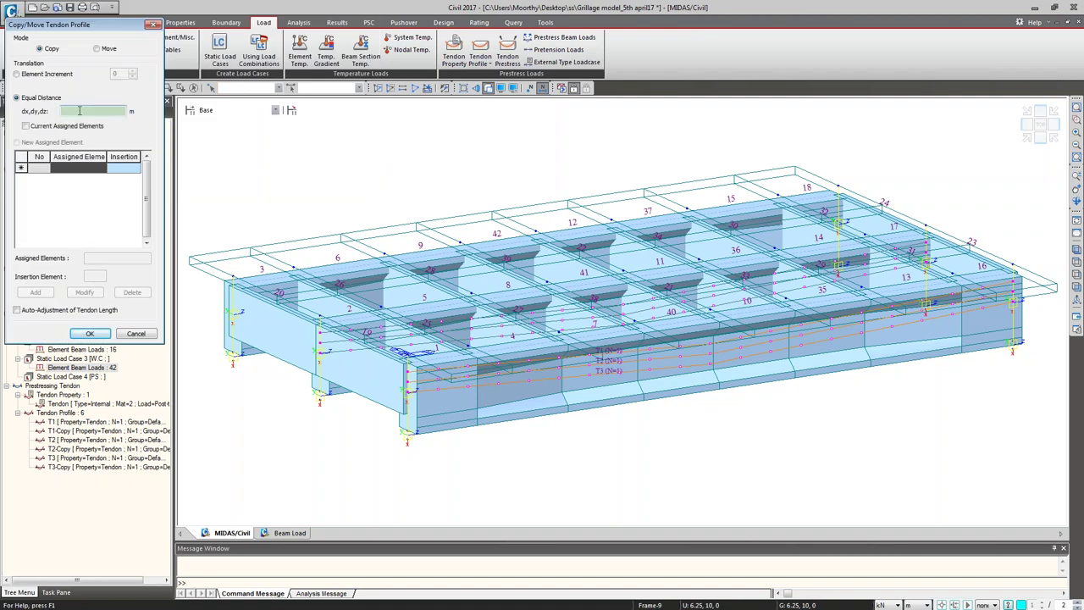
pyautogui.write('0,10,')
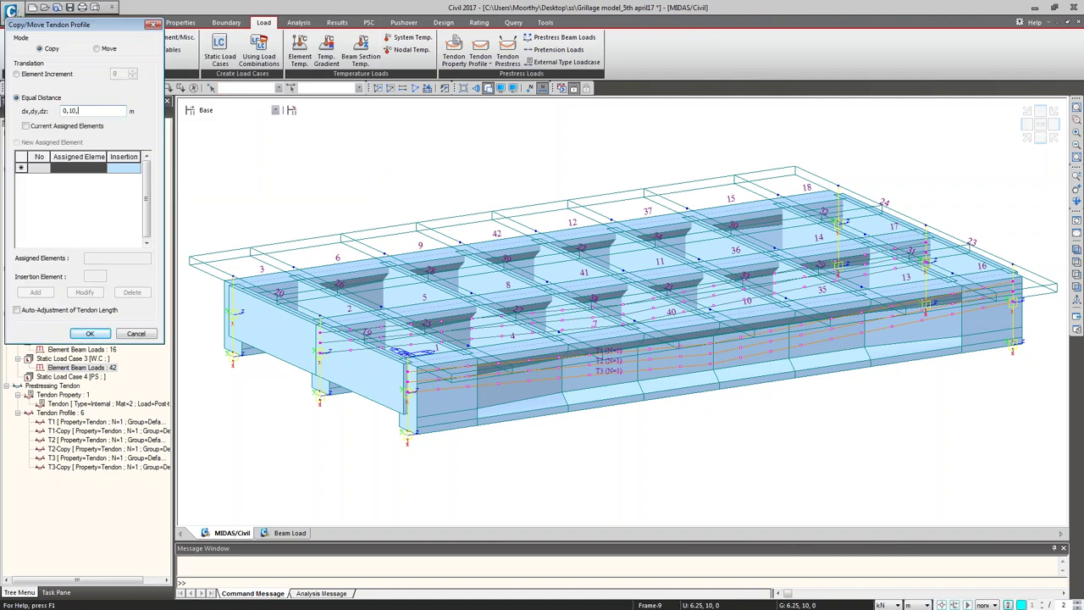
pyautogui.write('0')
pyautogui.click(90, 333)
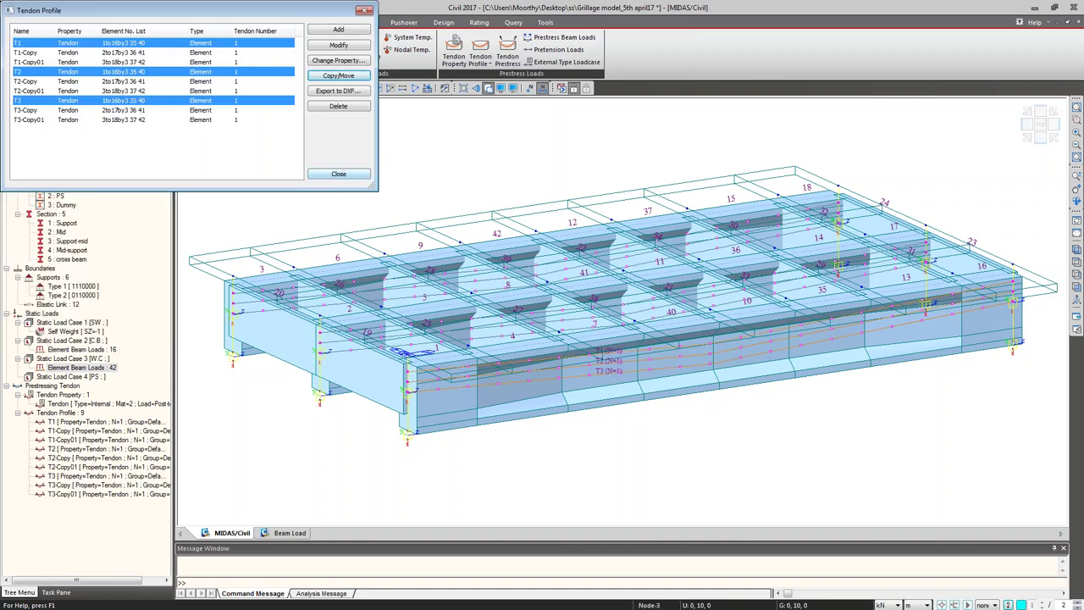
pyautogui.click(338, 174)
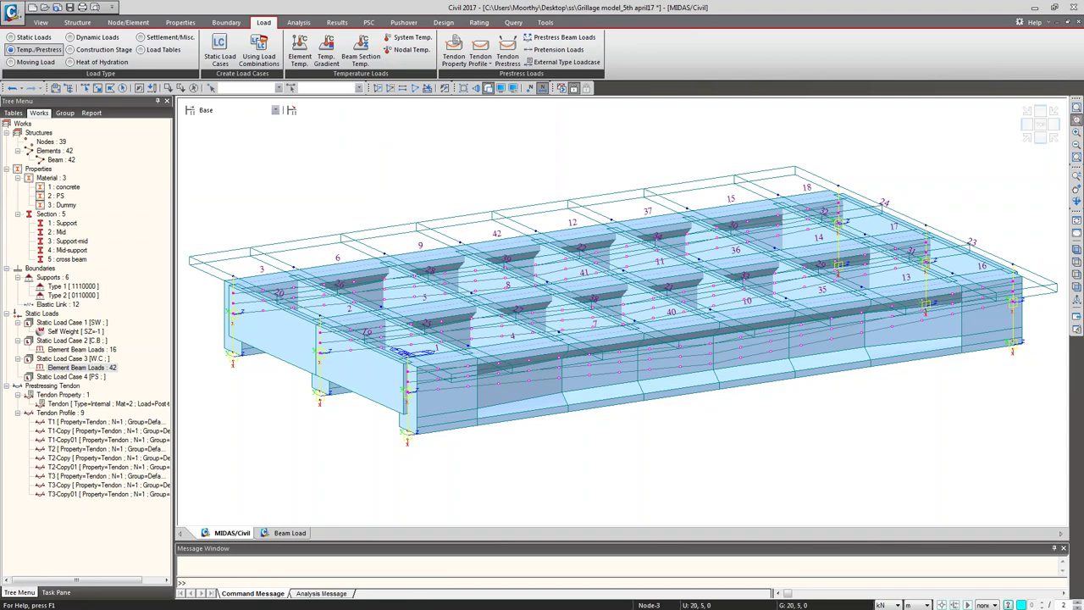
pyautogui.scroll(5, 215, 338)
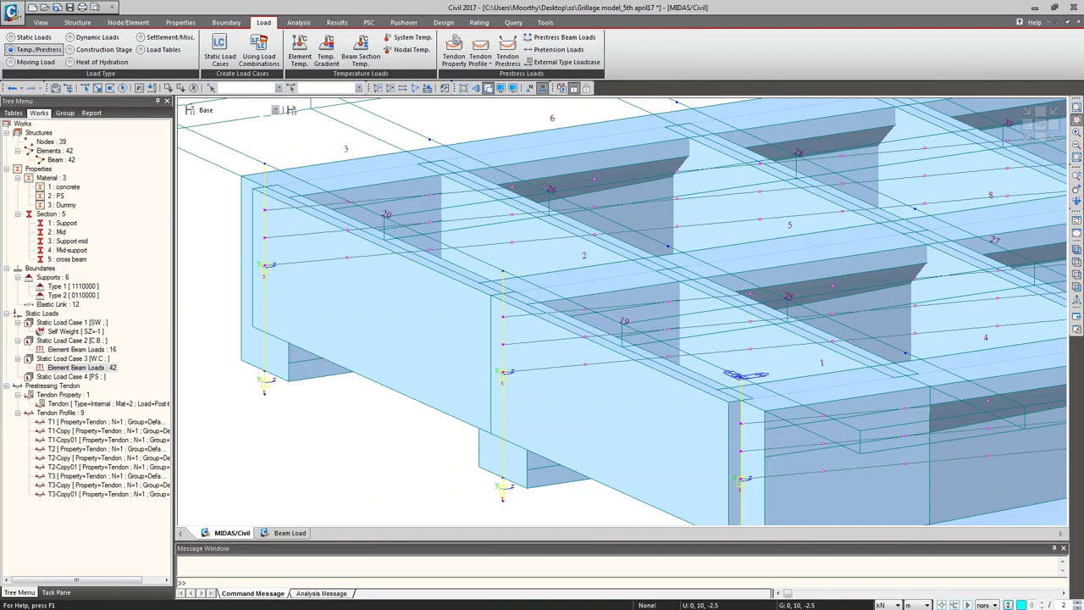
pyautogui.click(1076, 249)
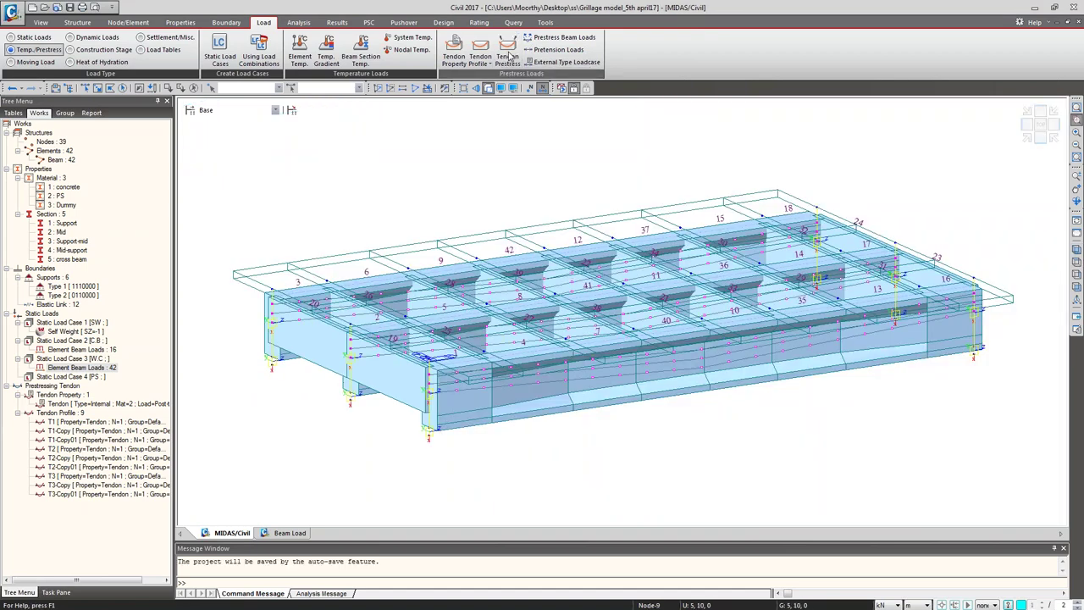
# Step: In Tendon Prestress, choose load case PS and move all nine tendons to Selected
pyautogui.click(506, 53)
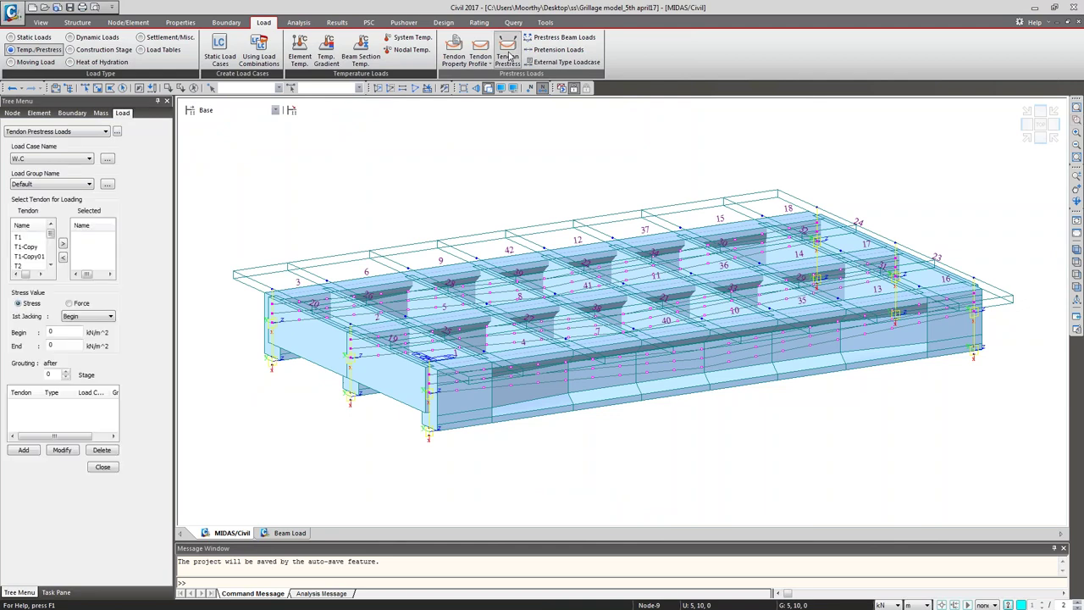
pyautogui.click(82, 159)
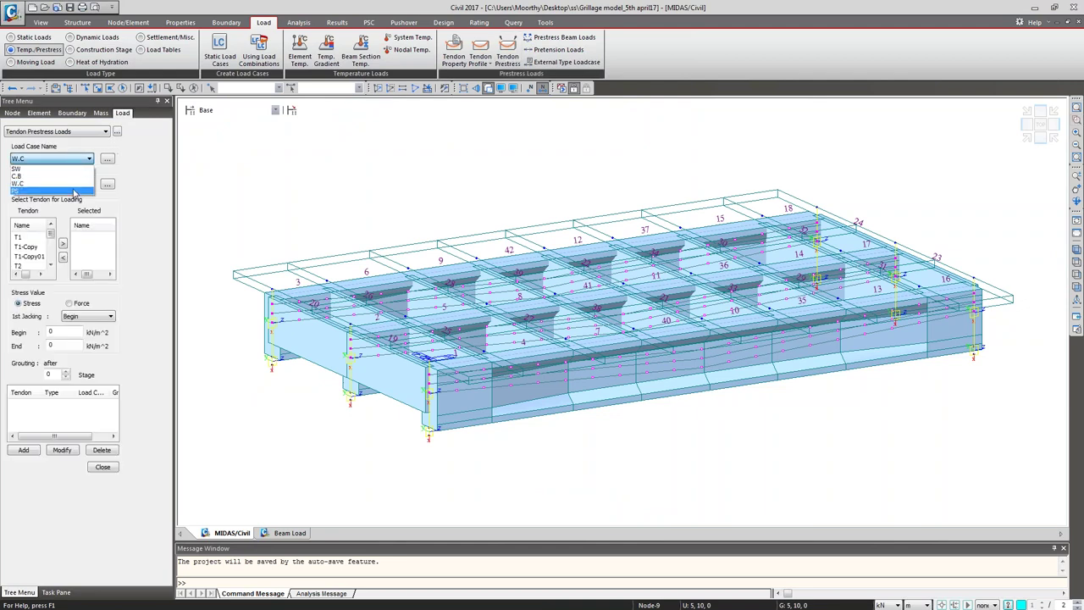
pyautogui.click(74, 191)
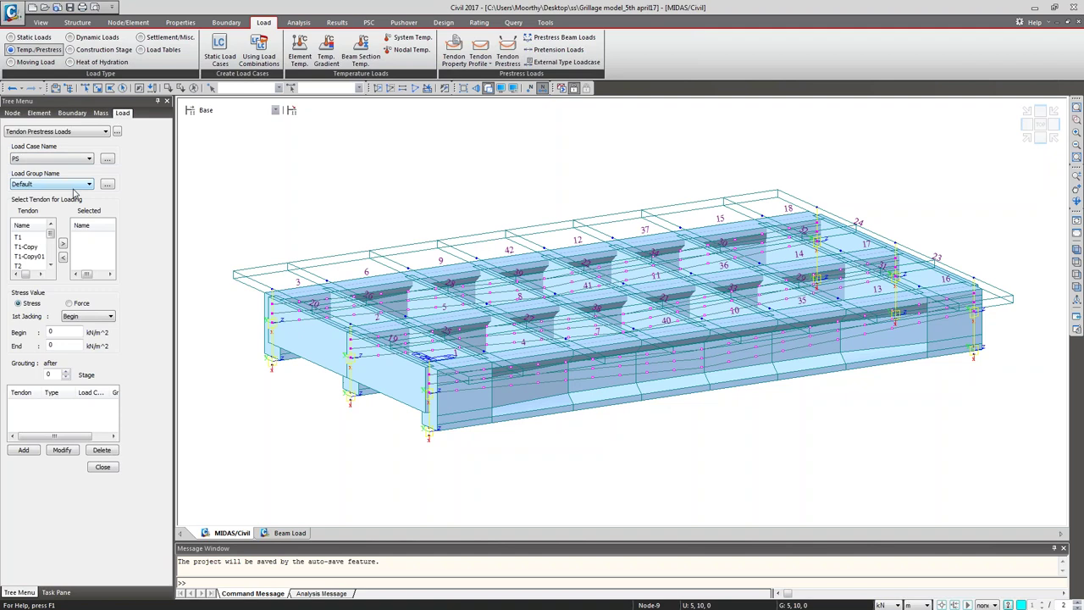
pyautogui.click(25, 237)
pyautogui.doubleClick(26, 240)
pyautogui.doubleClick(26, 240)
pyautogui.doubleClick(26, 240)
pyautogui.doubleClick(25, 239)
pyautogui.doubleClick(26, 240)
pyautogui.doubleClick(25, 240)
pyautogui.doubleClick(25, 240)
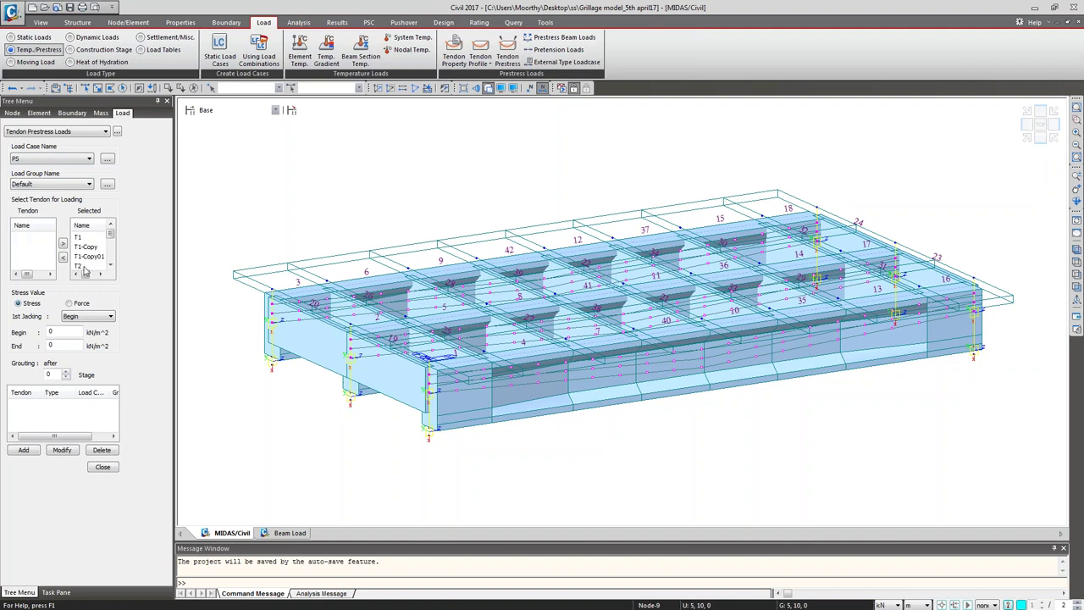
# Step: Apply a 250 tonf Begin/End force, jacked at both ends, grouting after stage 1
pyautogui.click(82, 306)
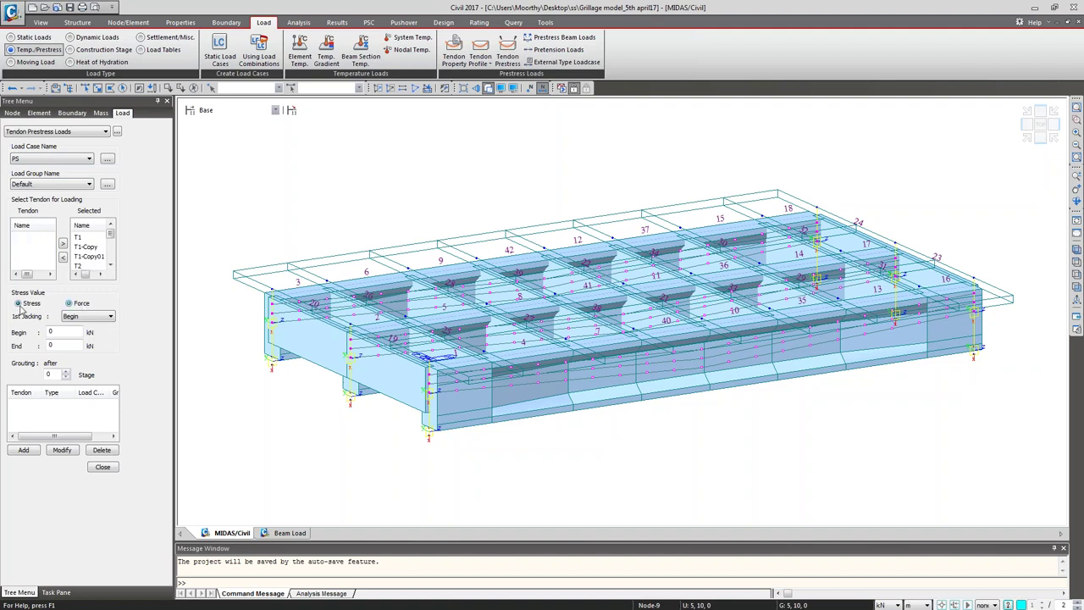
pyautogui.click(90, 318)
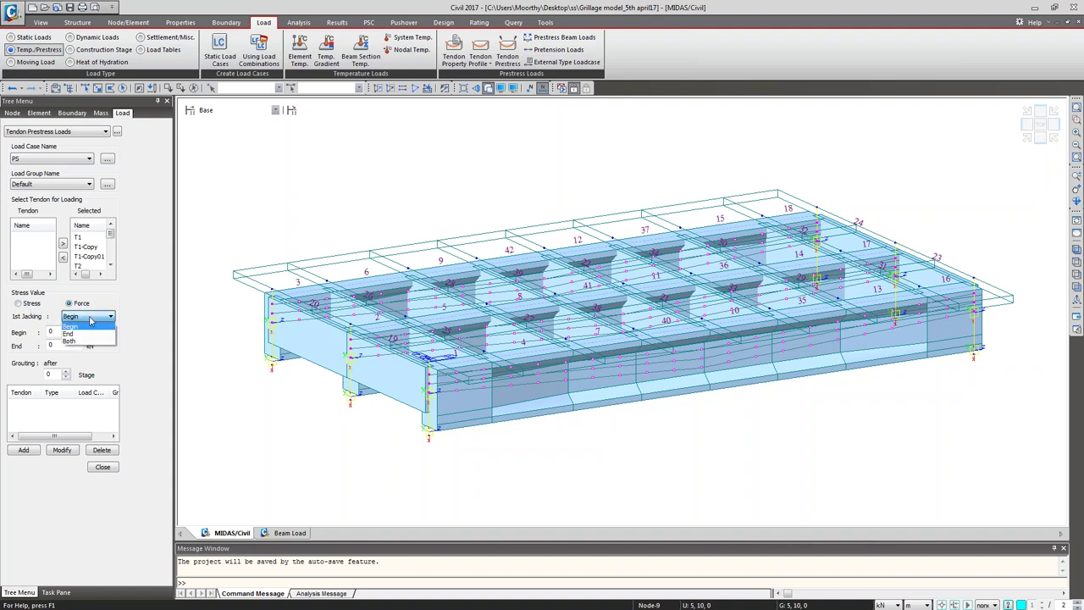
pyautogui.click(84, 341)
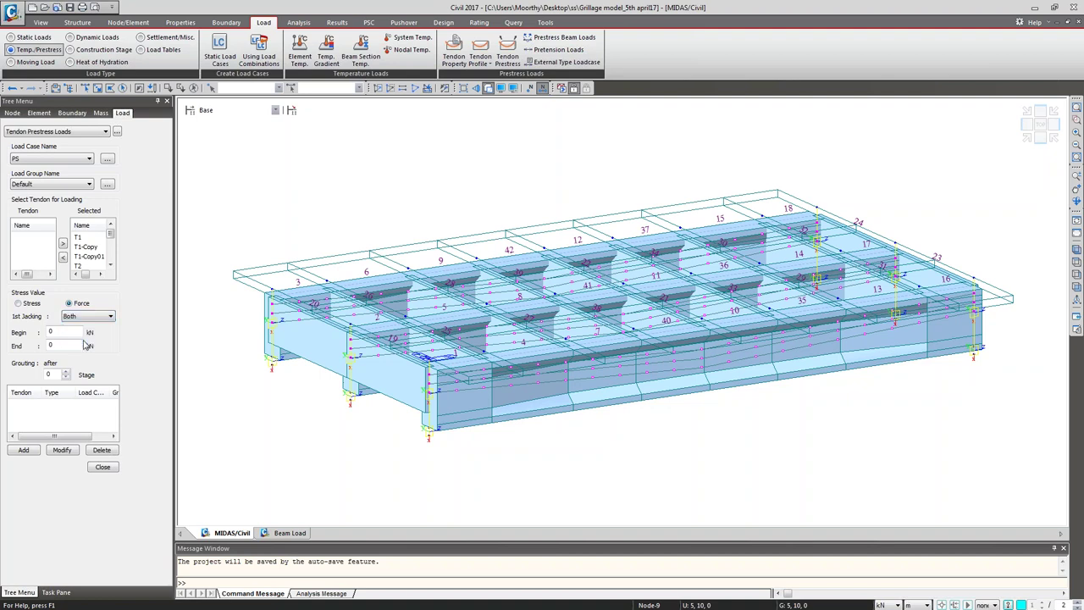
pyautogui.click(64, 331)
pyautogui.click(881, 604)
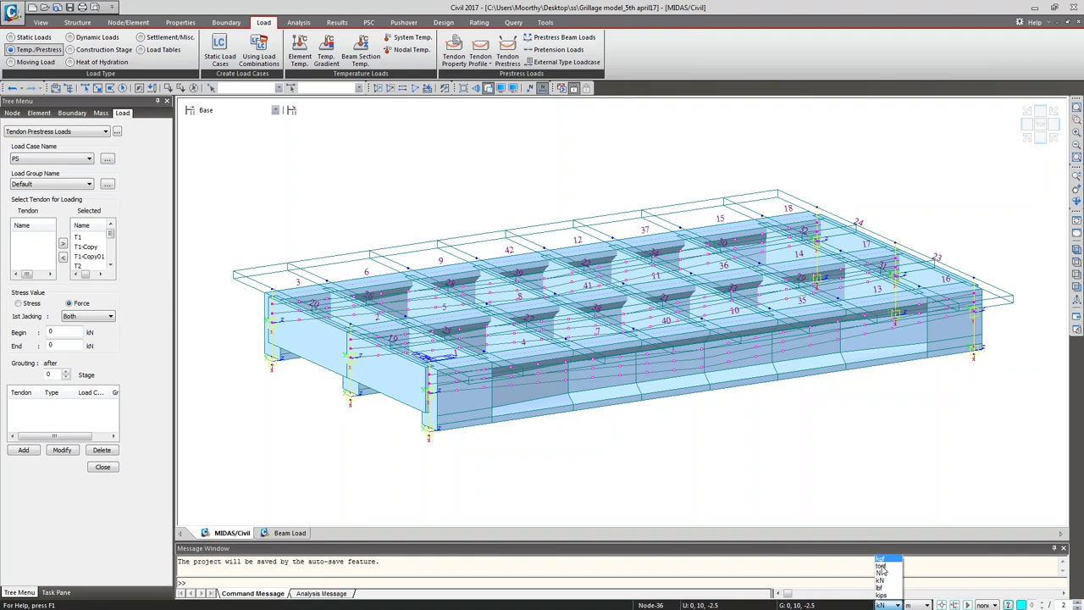
pyautogui.click(880, 605)
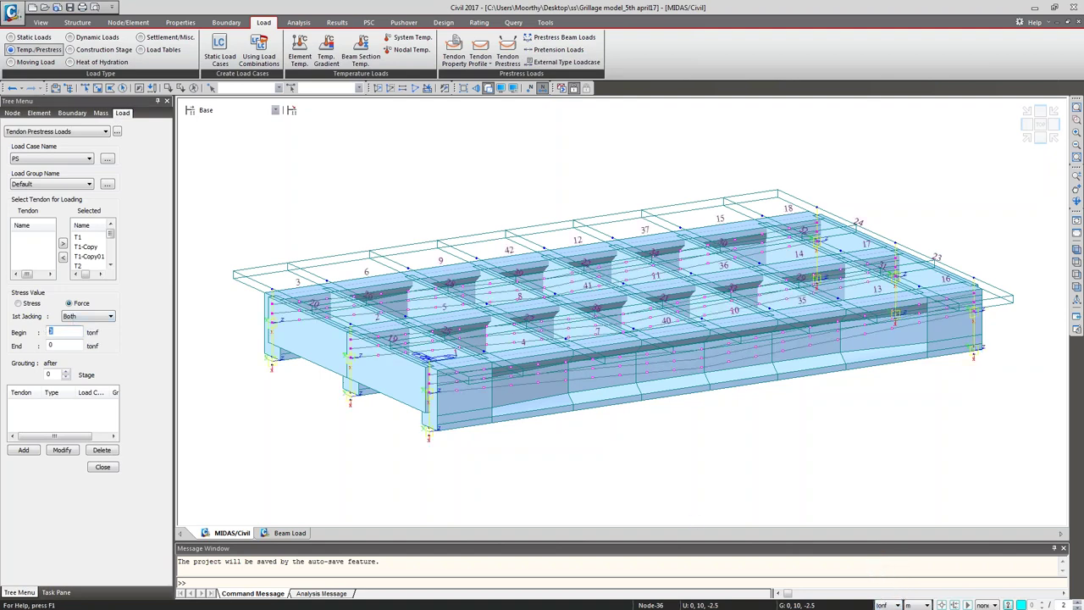
pyautogui.write('250')
pyautogui.press('Tab')
pyautogui.write('250')
pyautogui.click(66, 372)
pyautogui.click(24, 450)
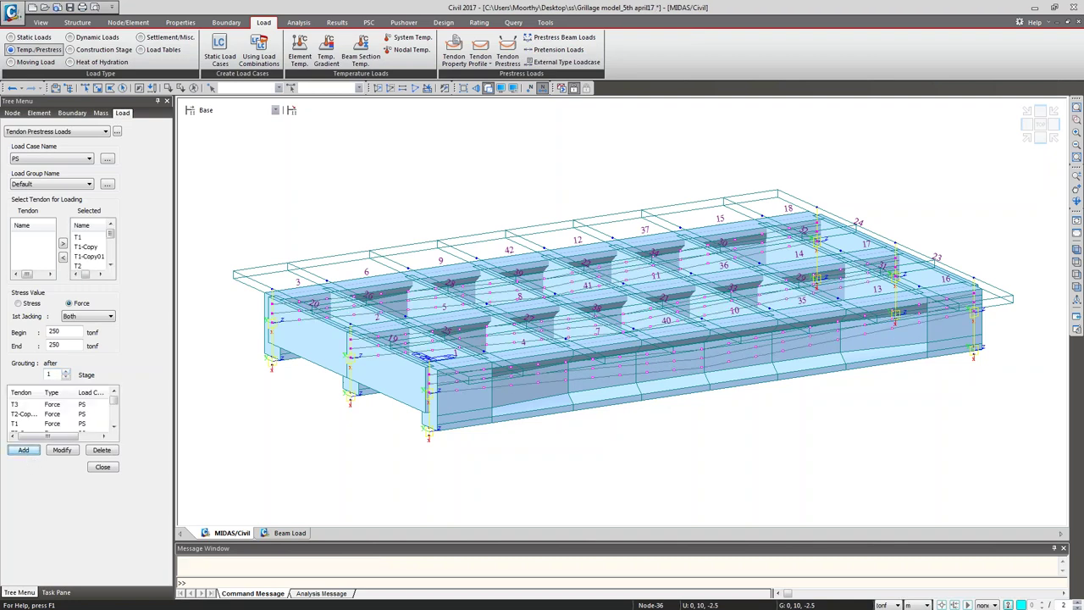
pyautogui.click(102, 467)
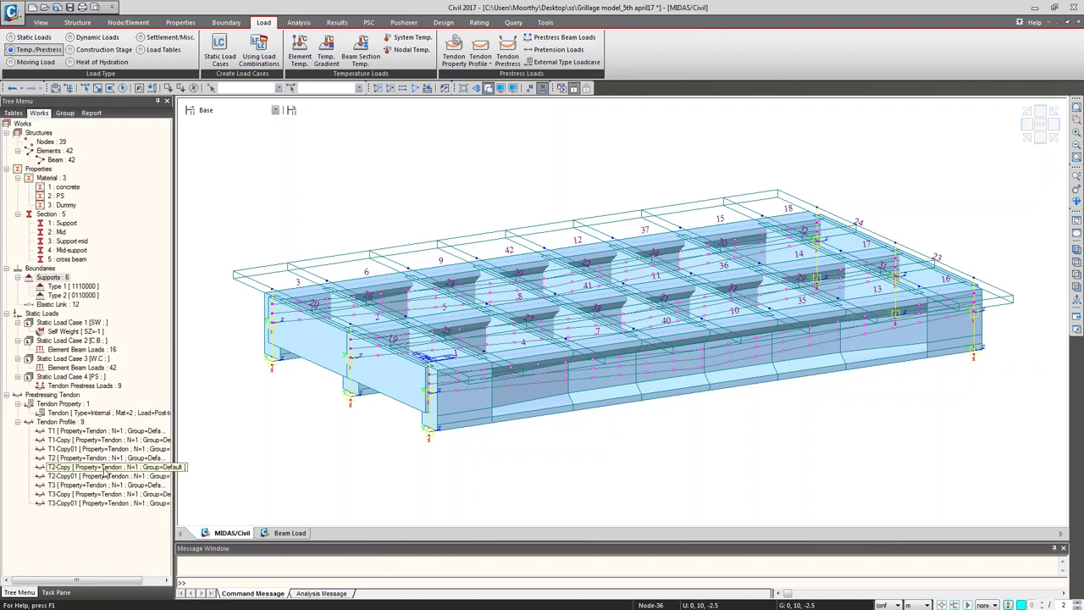
# Step: Display the Tendon Prestress Loads from the Works tree on the model
pyautogui.click(73, 333)
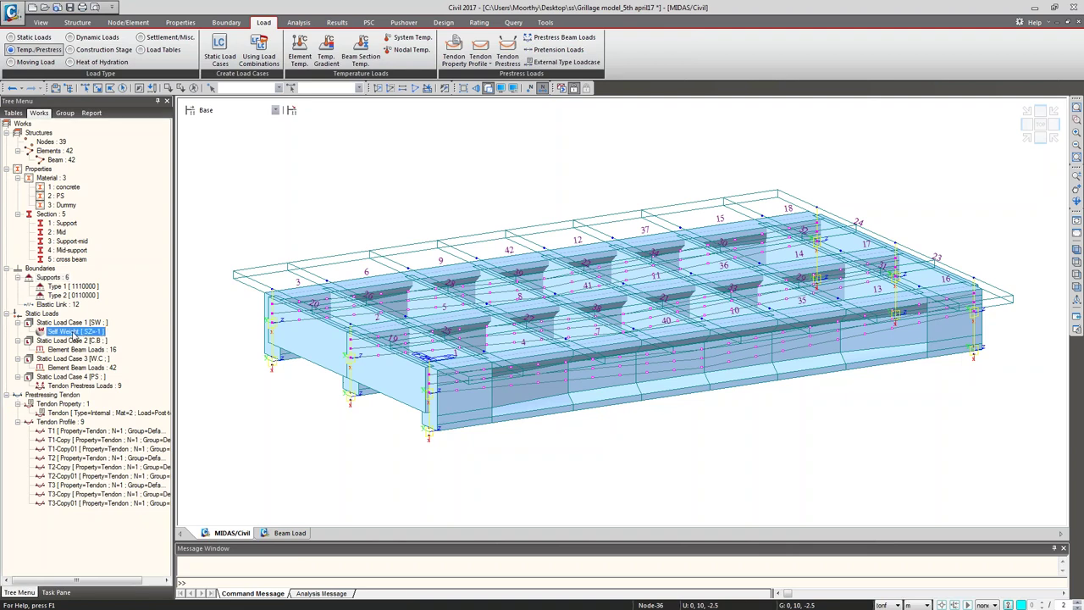
pyautogui.click(80, 351)
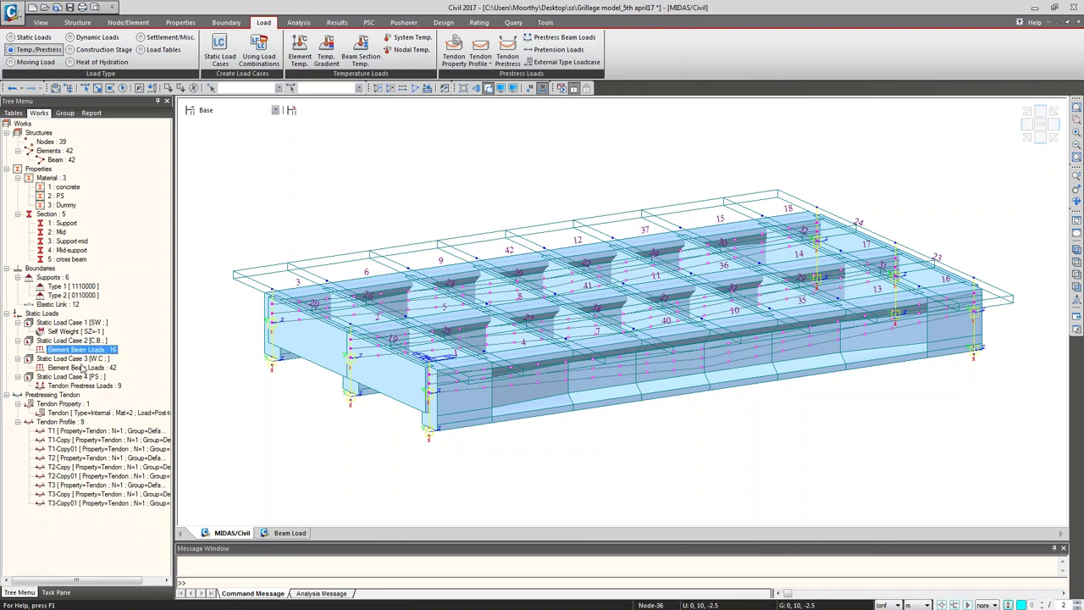
pyautogui.click(82, 369)
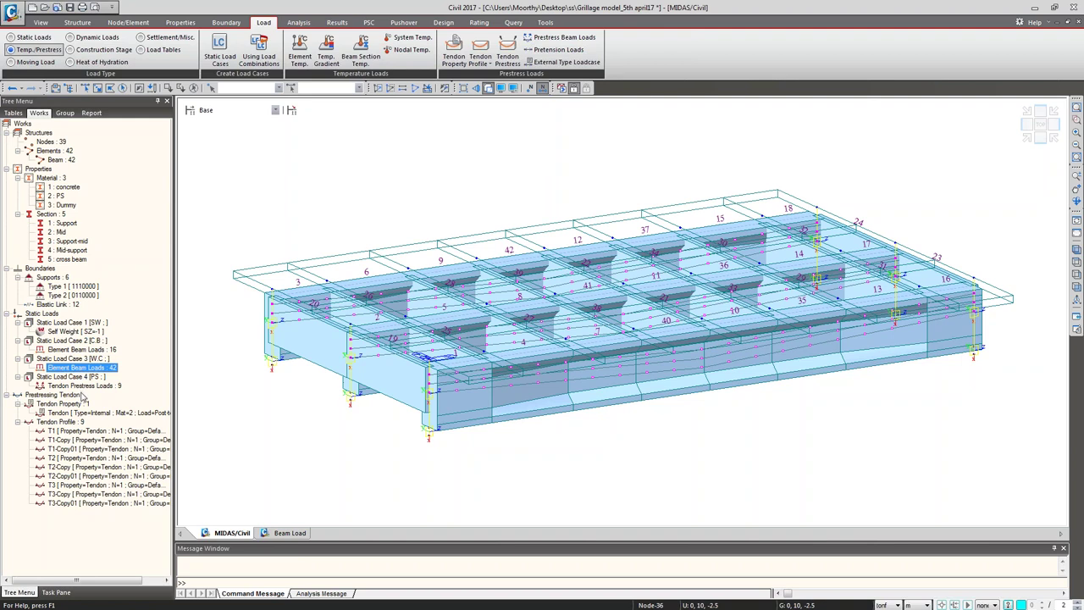
pyautogui.click(83, 387)
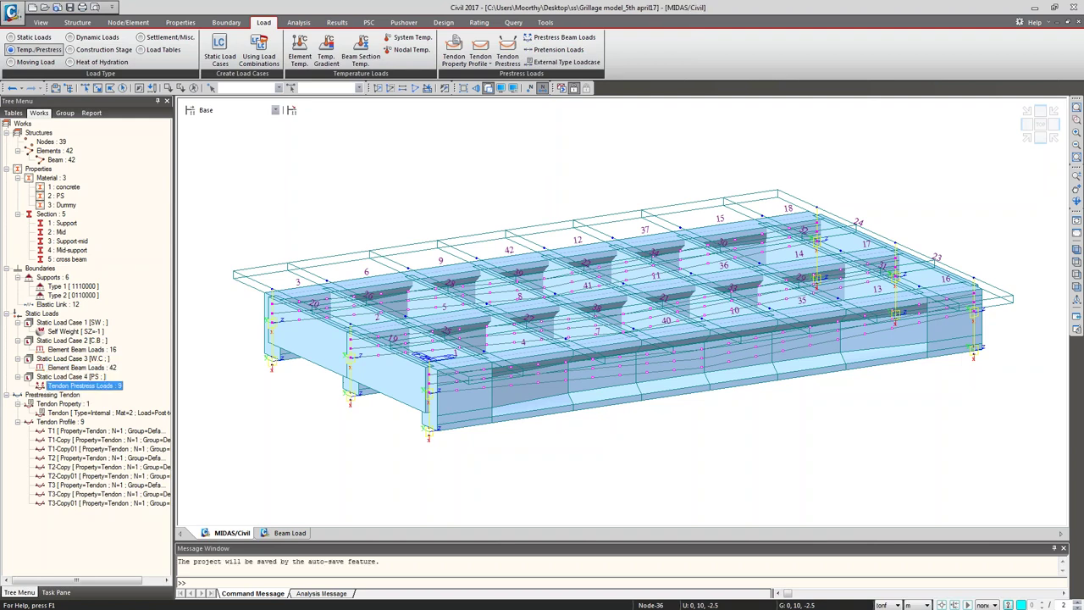
pyautogui.rightClick(83, 387)
pyautogui.click(118, 423)
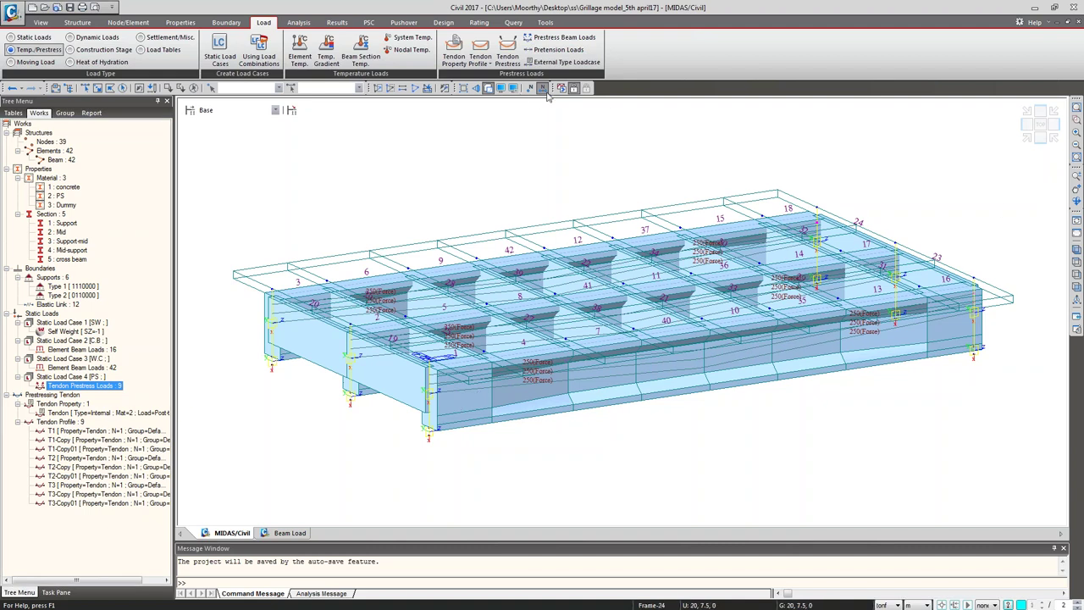
# Step: Check the 250 force labels by zooming on the middle girders, toggling wireframe, then fitting the shaded model
pyautogui.hotkey('ctrl', 'e')
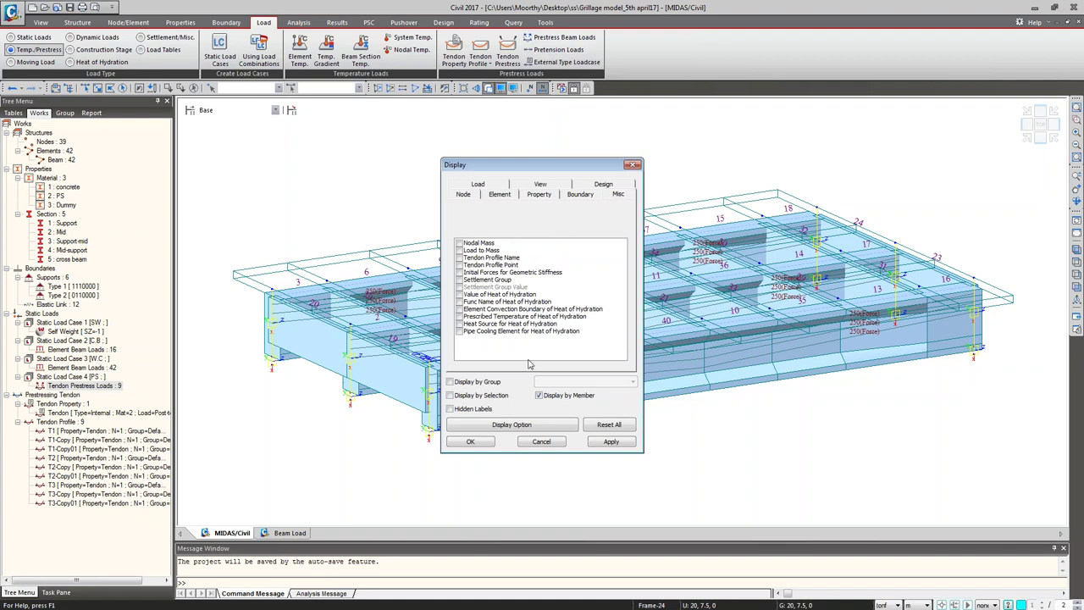
pyautogui.click(480, 444)
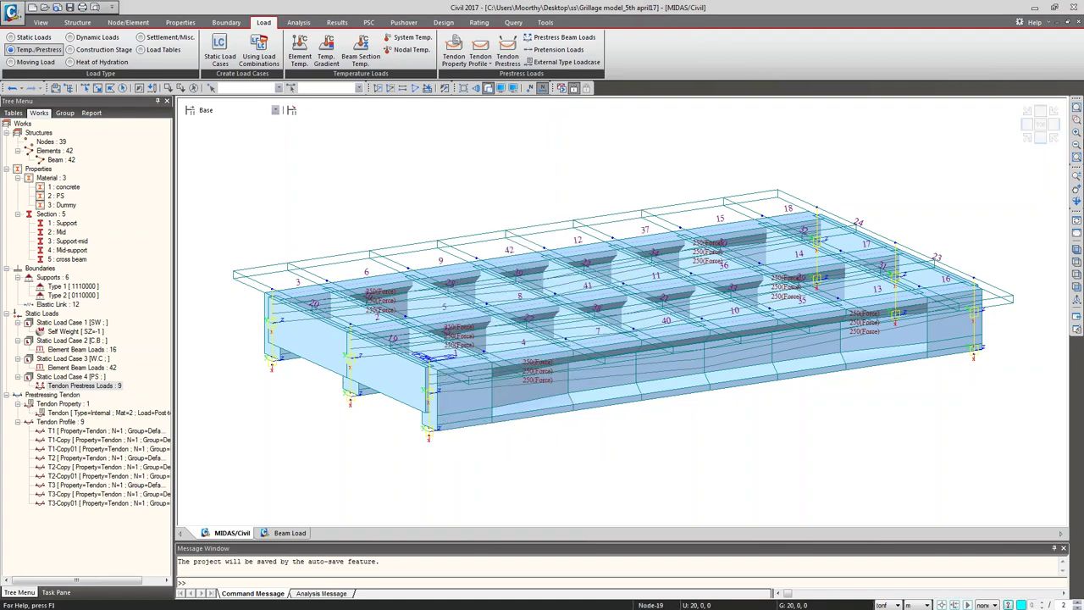
pyautogui.click(1076, 120)
pyautogui.moveTo(479, 320); pyautogui.dragTo(573, 410)
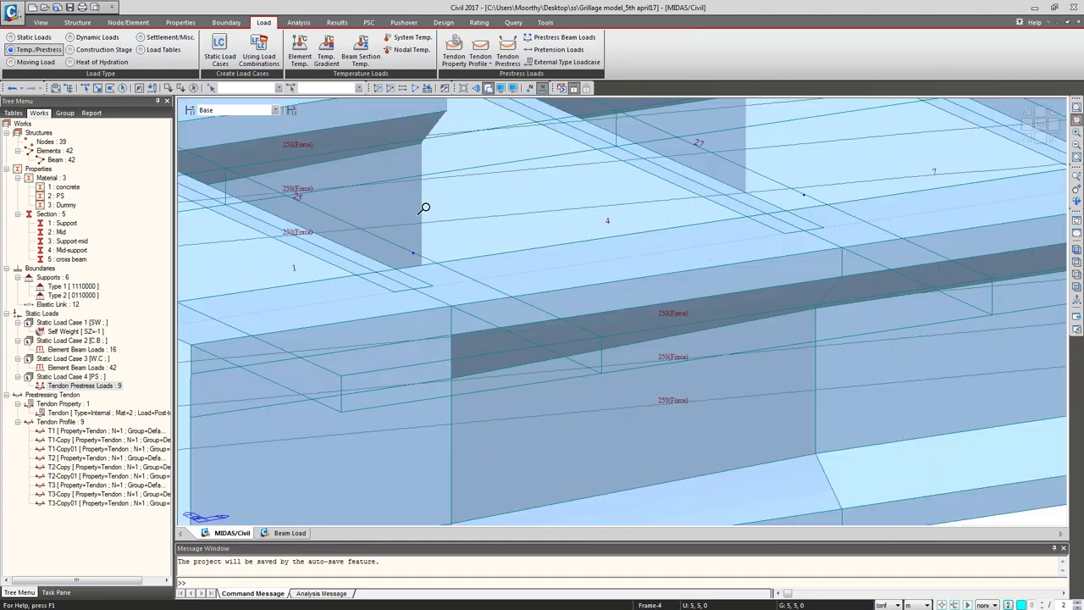
pyautogui.click(489, 88)
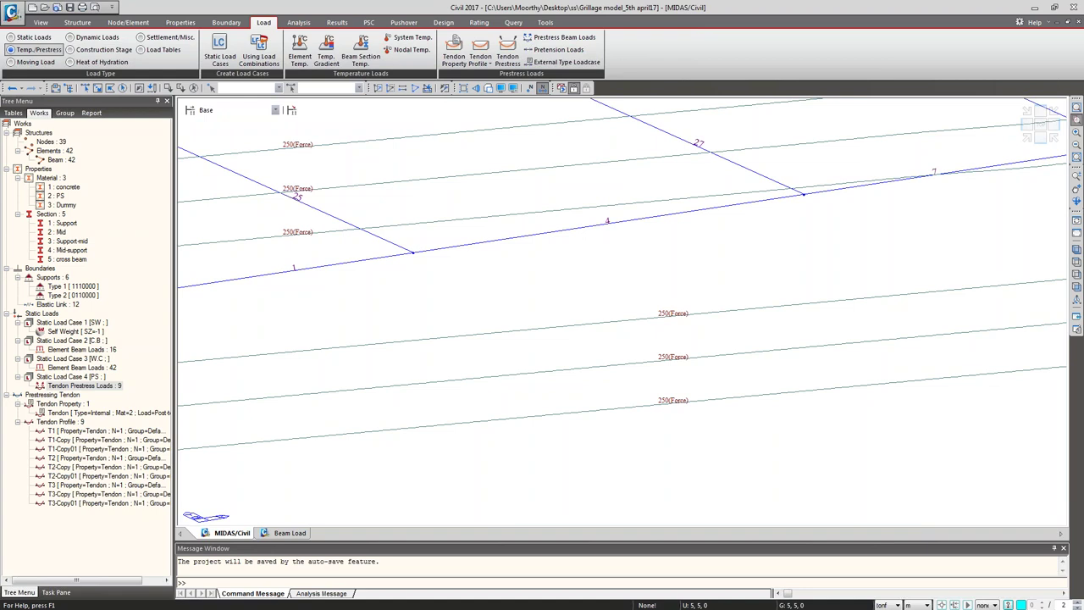
pyautogui.click(1076, 248)
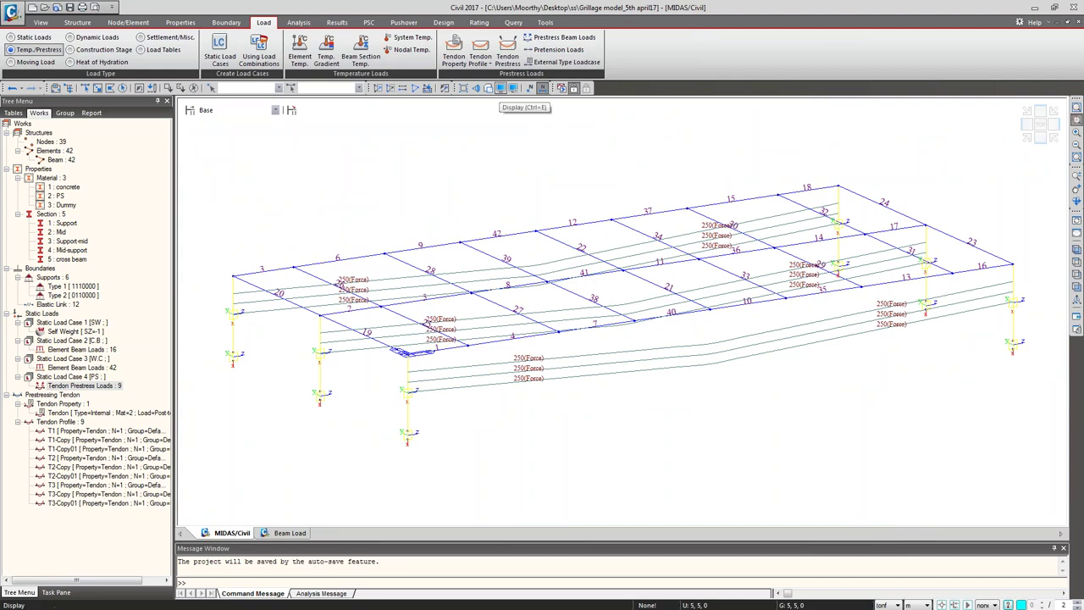
pyautogui.click(488, 88)
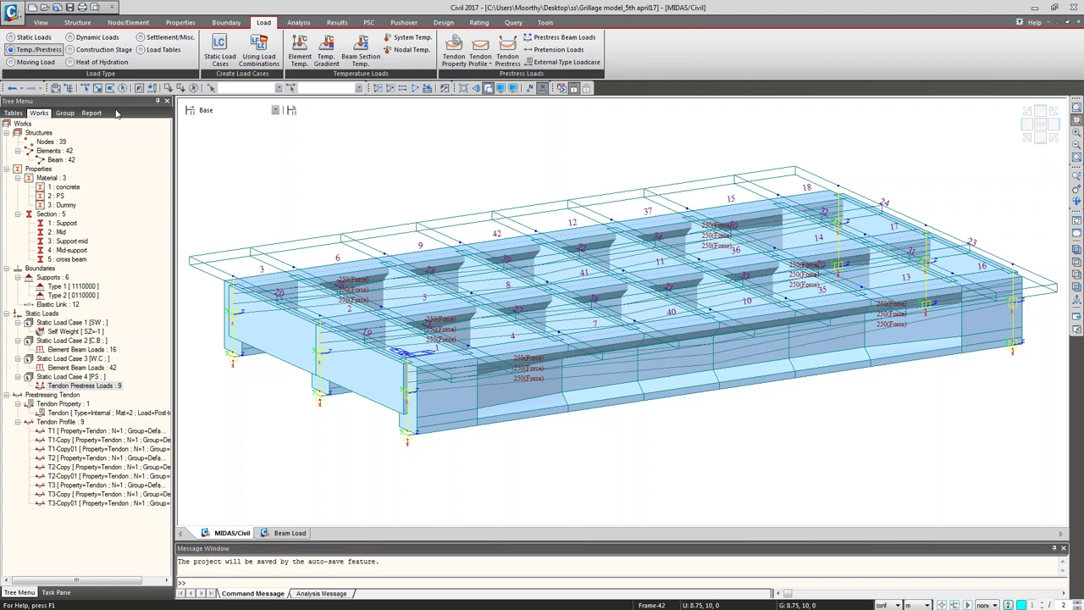
# Step: Add the structure groups 'Girder' and 'Cross beam' in the Group tree
pyautogui.click(66, 113)
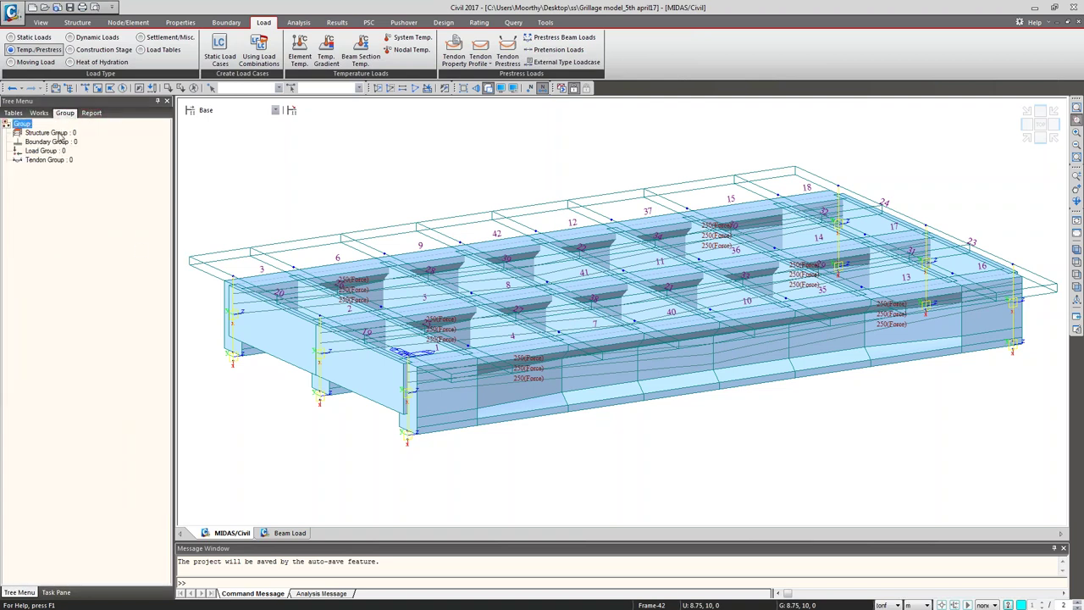
pyautogui.click(59, 134)
pyautogui.rightClick(59, 134)
pyautogui.click(80, 156)
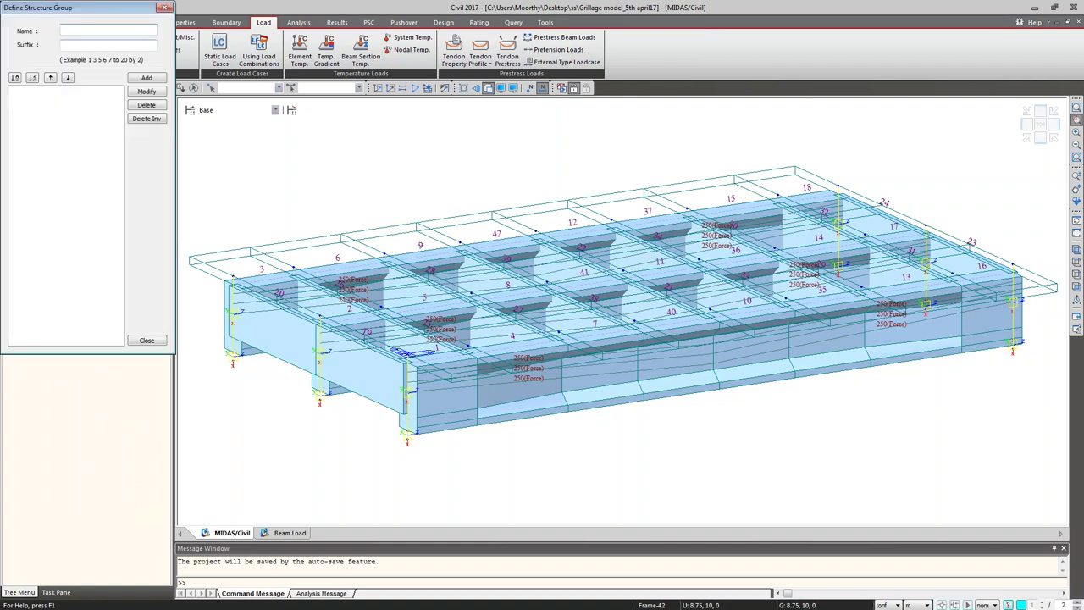
pyautogui.write('Girder')
pyautogui.press('Return')
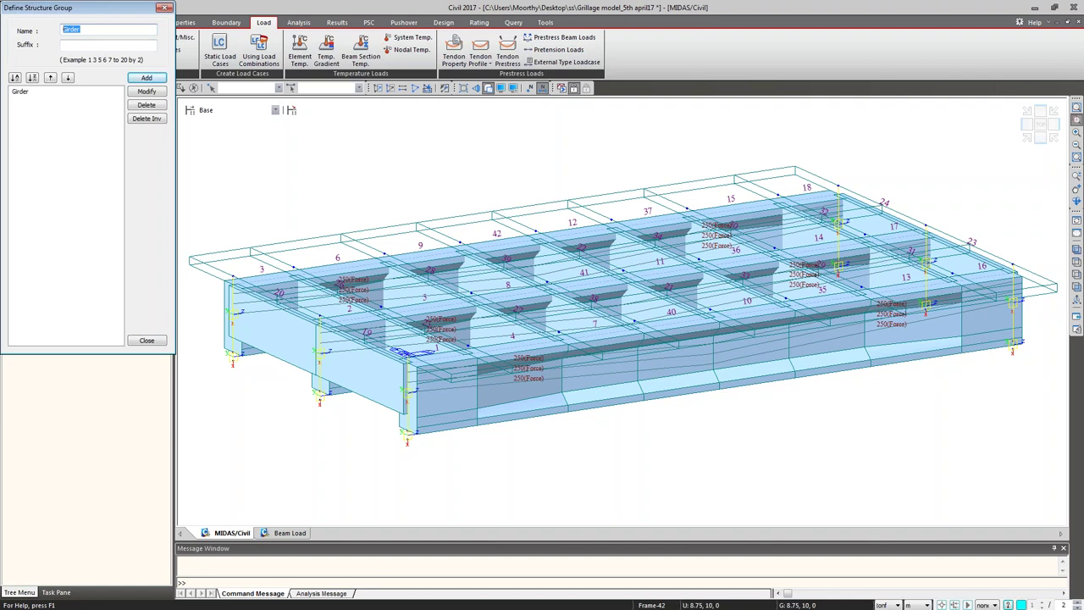
pyautogui.write('Cross beam')
pyautogui.press('Return')
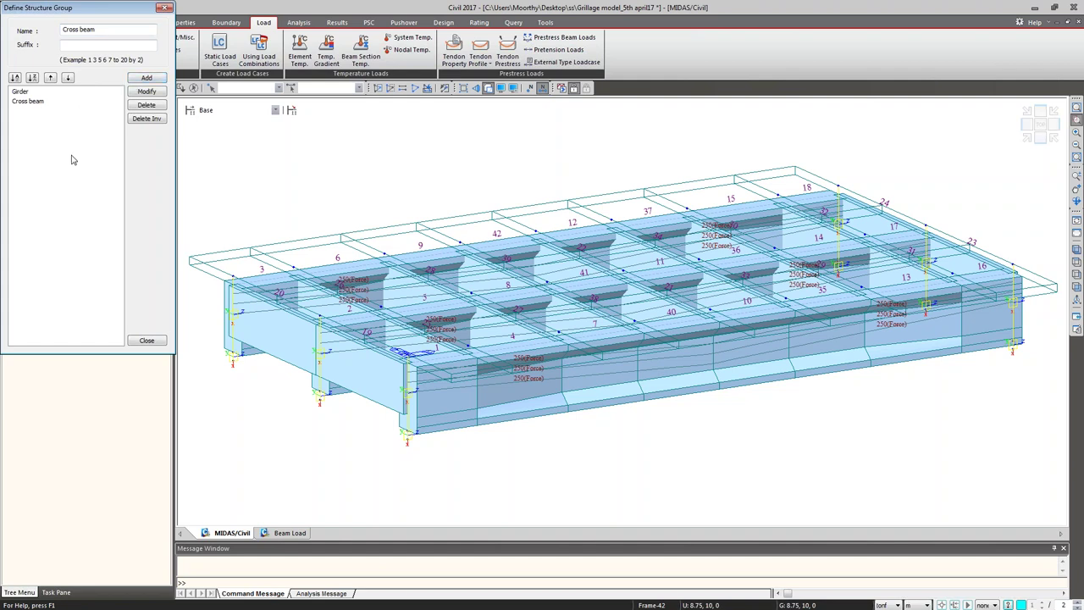
pyautogui.click(148, 341)
# Step: Add the boundary groups 'support' and 'Links' through the Boundary Group dialog
pyautogui.click(40, 162)
pyautogui.rightClick(40, 163)
pyautogui.click(60, 167)
pyautogui.write('support')
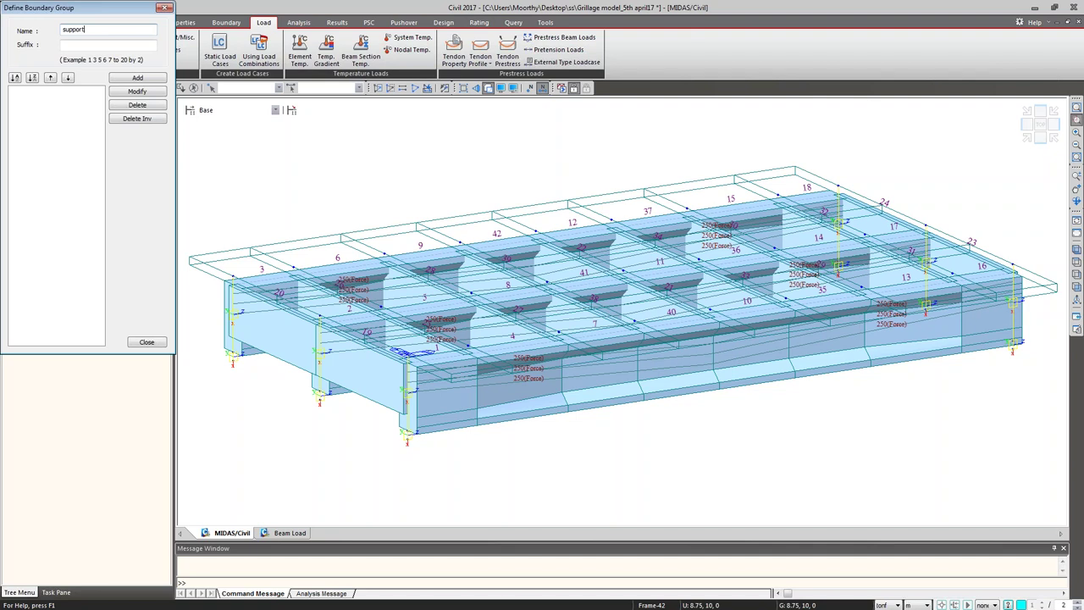
pyautogui.click(137, 77)
pyautogui.moveTo(89, 30); pyautogui.dragTo(62, 30)
pyautogui.write('Links')
pyautogui.click(122, 80)
pyautogui.click(145, 343)
# Step: Add the load groups SW, CB, WC and PS one after another
pyautogui.click(47, 186)
pyautogui.rightClick(49, 187)
pyautogui.click(74, 207)
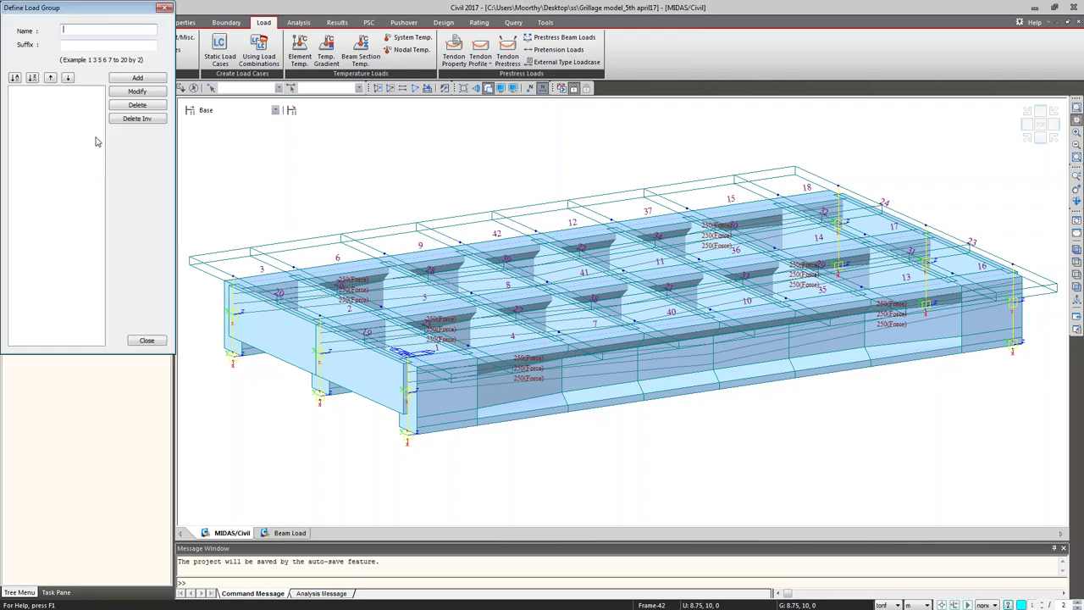
pyautogui.write('SW')
pyautogui.press('Return')
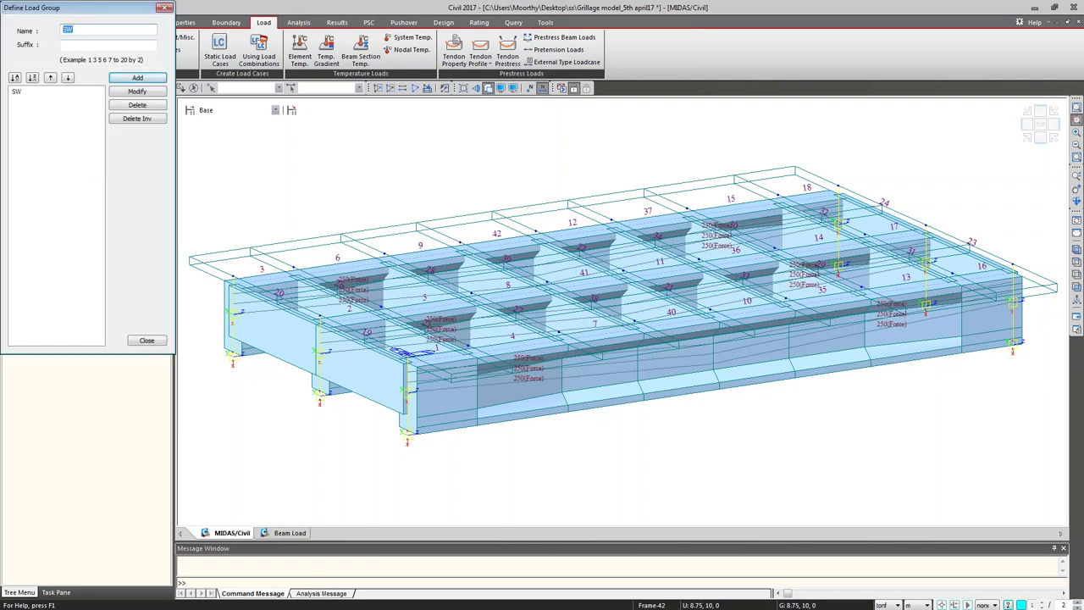
pyautogui.write('CB')
pyautogui.press('Return')
pyautogui.write('WC')
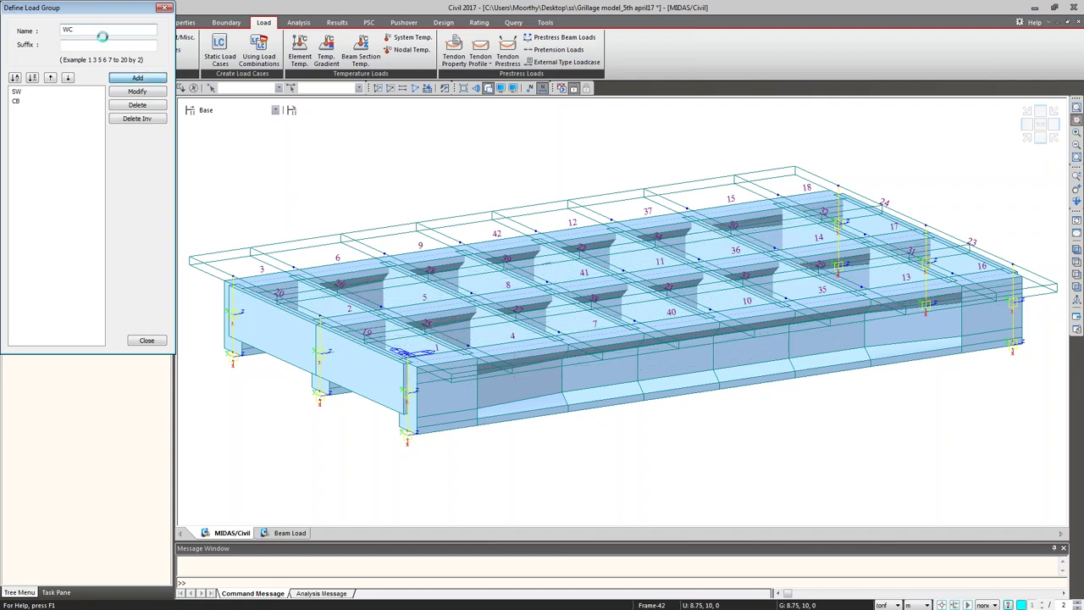
pyautogui.press('Return')
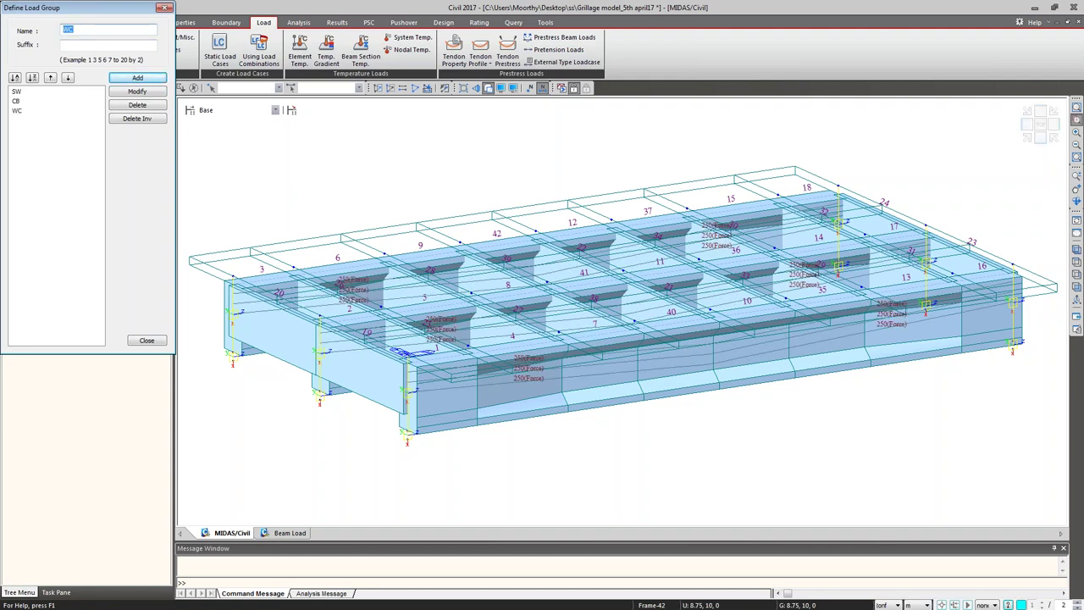
pyautogui.write('PS')
pyautogui.click(144, 340)
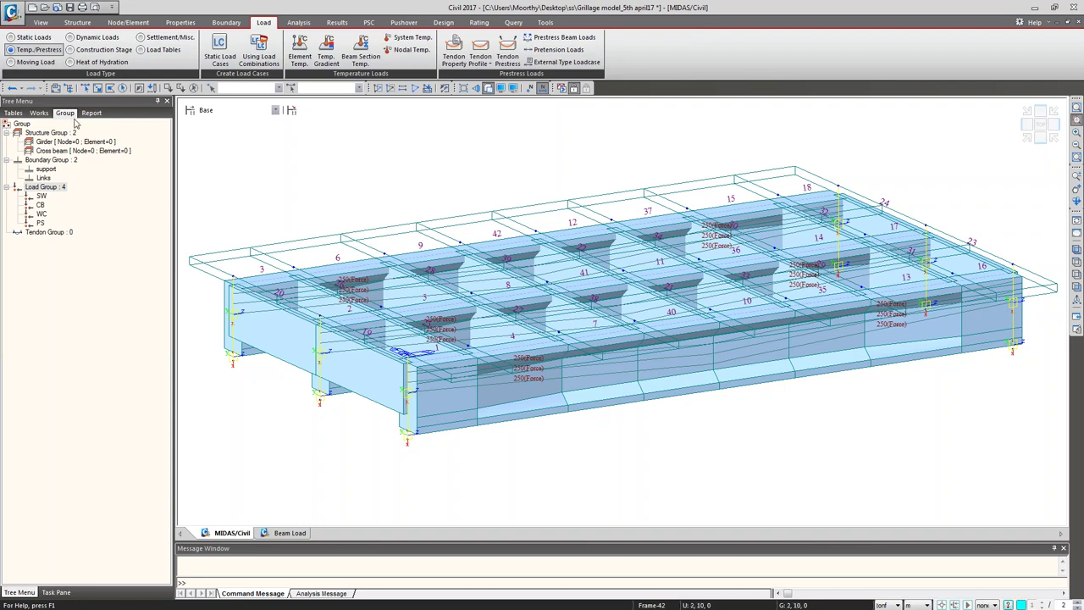
# Step: Hide the tendon prestress force labels from the Works tree
pyautogui.click(39, 112)
pyautogui.rightClick(88, 389)
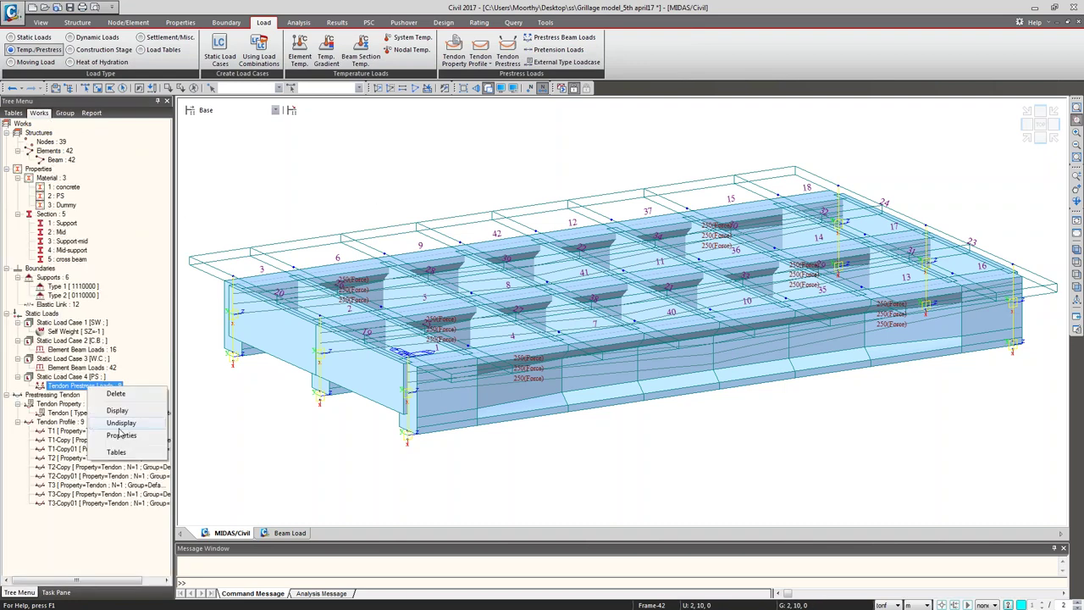
pyautogui.click(122, 424)
# Step: Turn off element numbers and hidden view, and fit a top plan view of the grillage
pyautogui.click(64, 113)
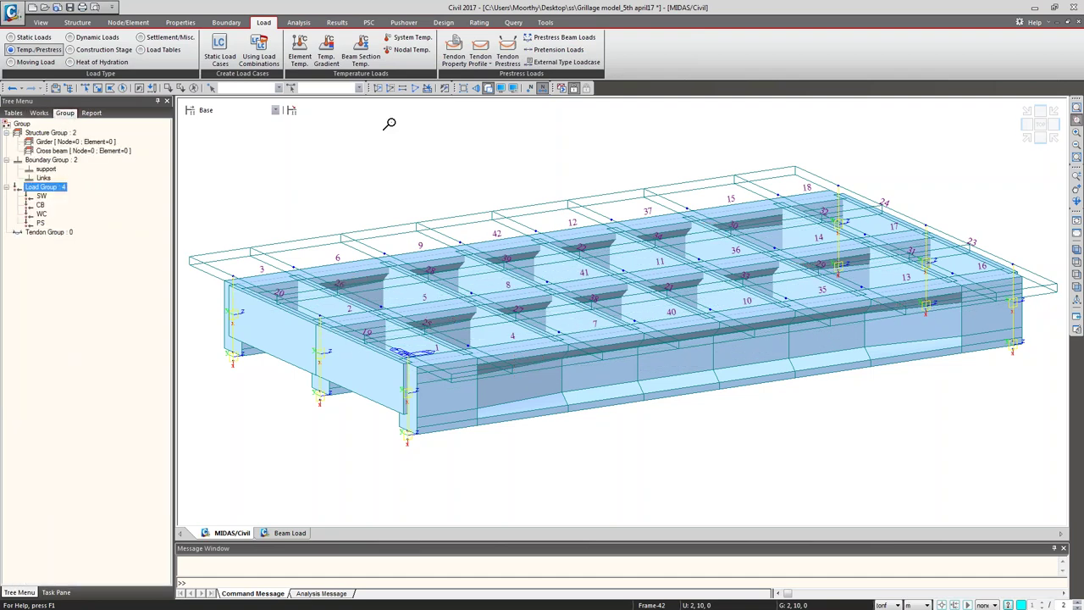
pyautogui.click(487, 88)
pyautogui.click(1077, 263)
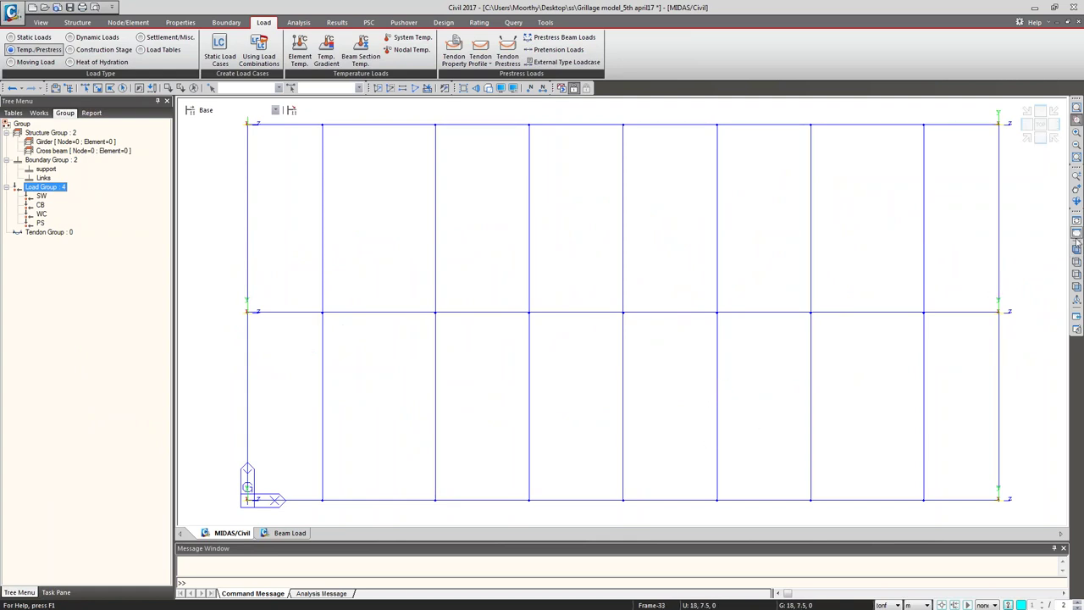
pyautogui.click(1077, 121)
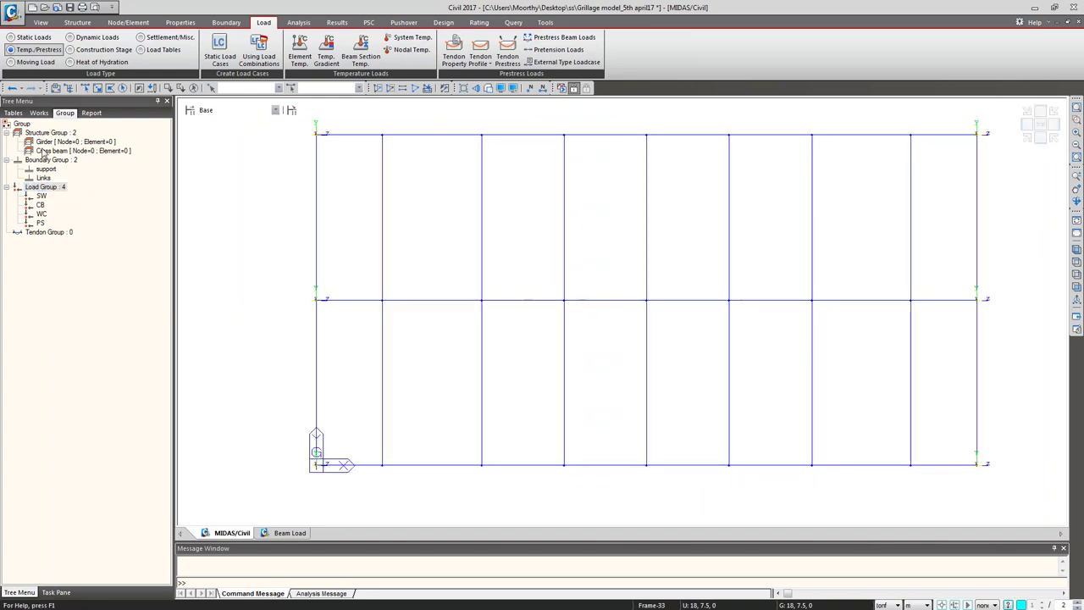
pyautogui.click(45, 142)
# Step: Assign the three longitudinal girders to the Girder structure group
pyautogui.click(97, 87)
pyautogui.moveTo(274, 410); pyautogui.dragTo(1016, 507)
pyautogui.moveTo(297, 288); pyautogui.dragTo(999, 360)
pyautogui.moveTo(297, 129); pyautogui.dragTo(986, 206)
pyautogui.moveTo(85, 142); pyautogui.dragTo(307, 195)
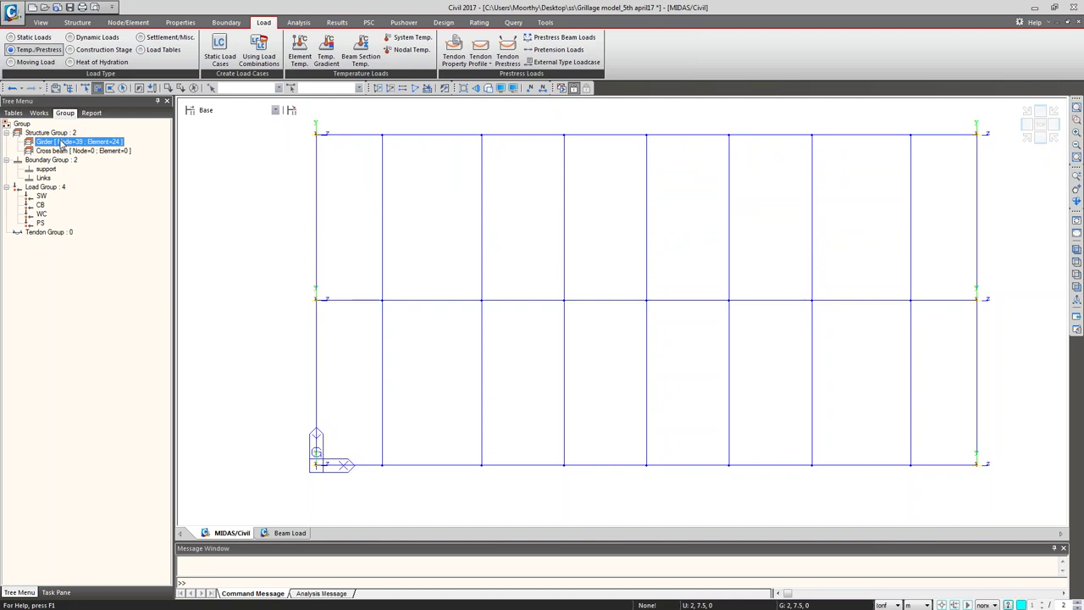
pyautogui.doubleClick(60, 143)
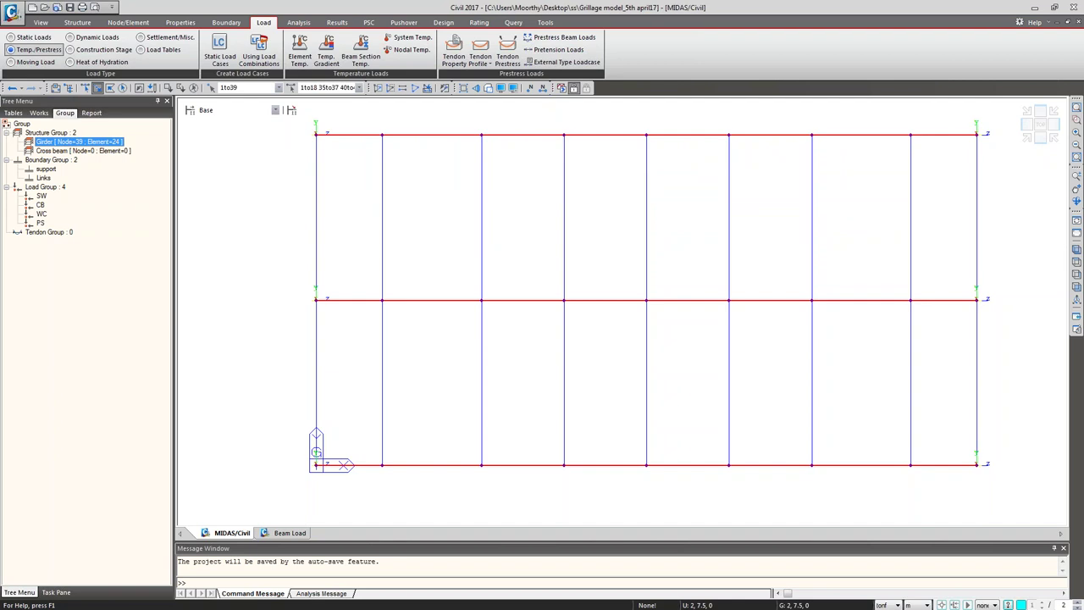
# Step: Assign the nine transverse members to the Cross beam structure group
pyautogui.doubleClick(60, 151)
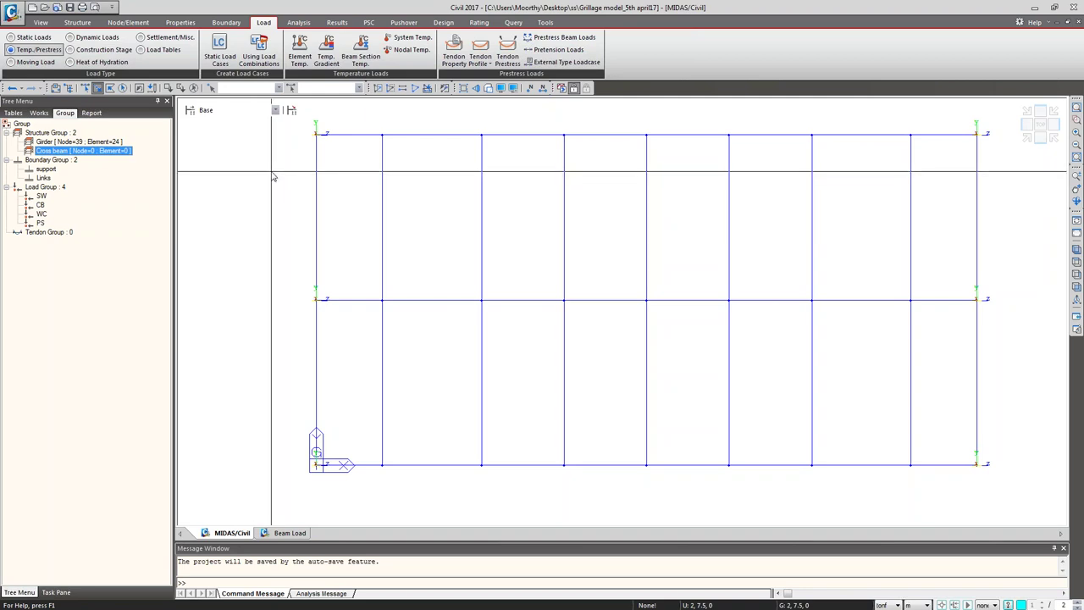
pyautogui.moveTo(304, 122); pyautogui.dragTo(339, 491)
pyautogui.moveTo(366, 120); pyautogui.dragTo(398, 476)
pyautogui.moveTo(471, 124); pyautogui.dragTo(519, 481)
pyautogui.moveTo(552, 122); pyautogui.dragTo(596, 474)
pyautogui.moveTo(635, 115); pyautogui.dragTo(686, 478)
pyautogui.moveTo(715, 125); pyautogui.dragTo(738, 468)
pyautogui.moveTo(787, 118); pyautogui.dragTo(845, 446)
pyautogui.moveTo(899, 124); pyautogui.dragTo(937, 419)
pyautogui.moveTo(957, 124); pyautogui.dragTo(989, 466)
pyautogui.moveTo(111, 150); pyautogui.dragTo(246, 163)
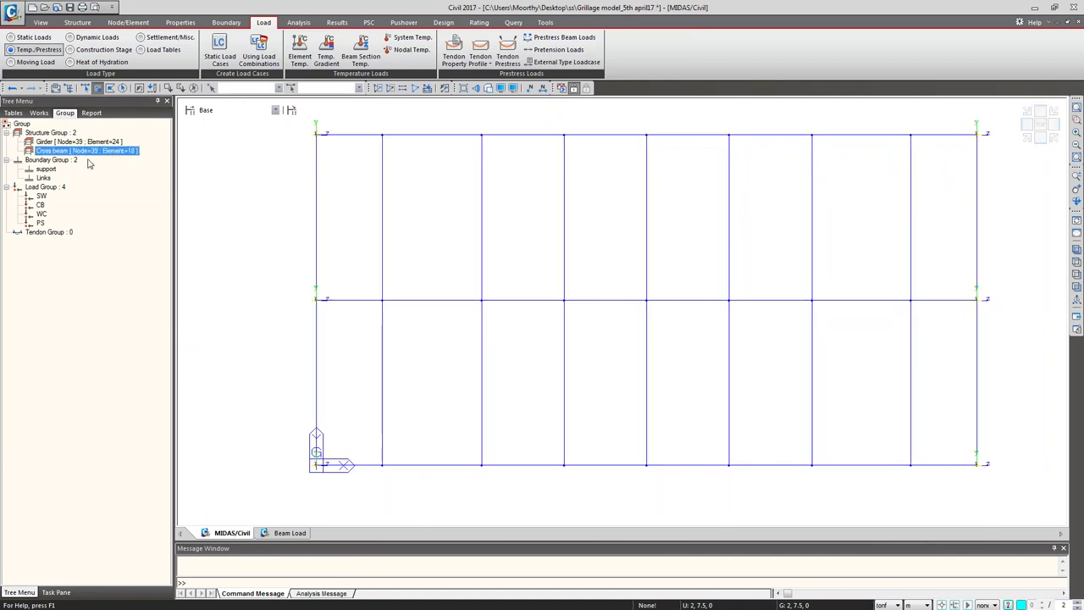
# Step: Select the bridge's support nodes in a side elevation view
pyautogui.click(49, 170)
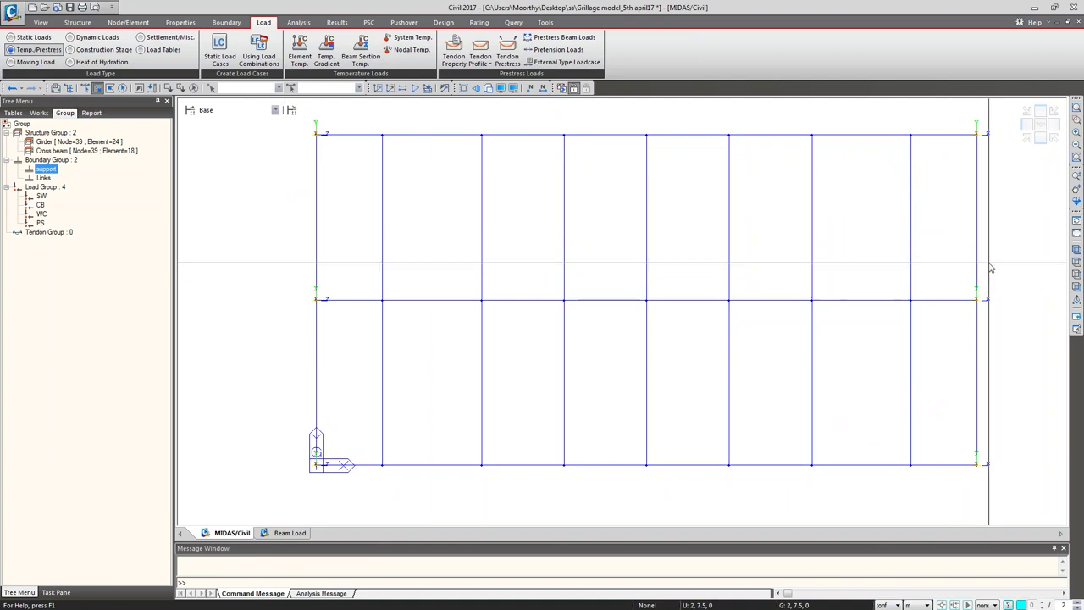
pyautogui.moveTo(302, 127); pyautogui.dragTo(334, 157)
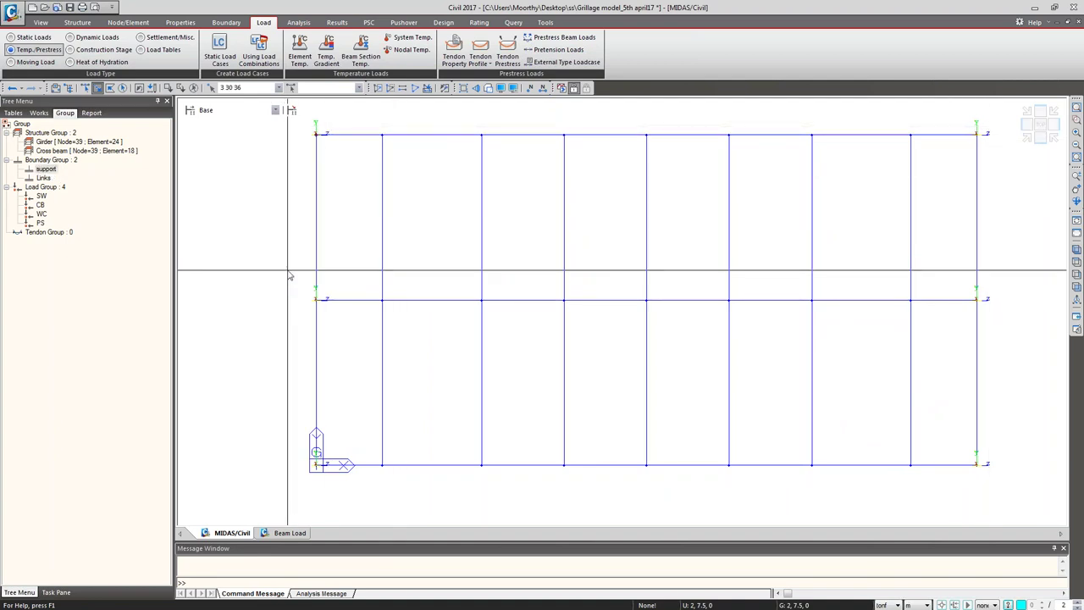
pyautogui.moveTo(278, 400); pyautogui.dragTo(346, 495)
pyautogui.moveTo(944, 116); pyautogui.dragTo(992, 188)
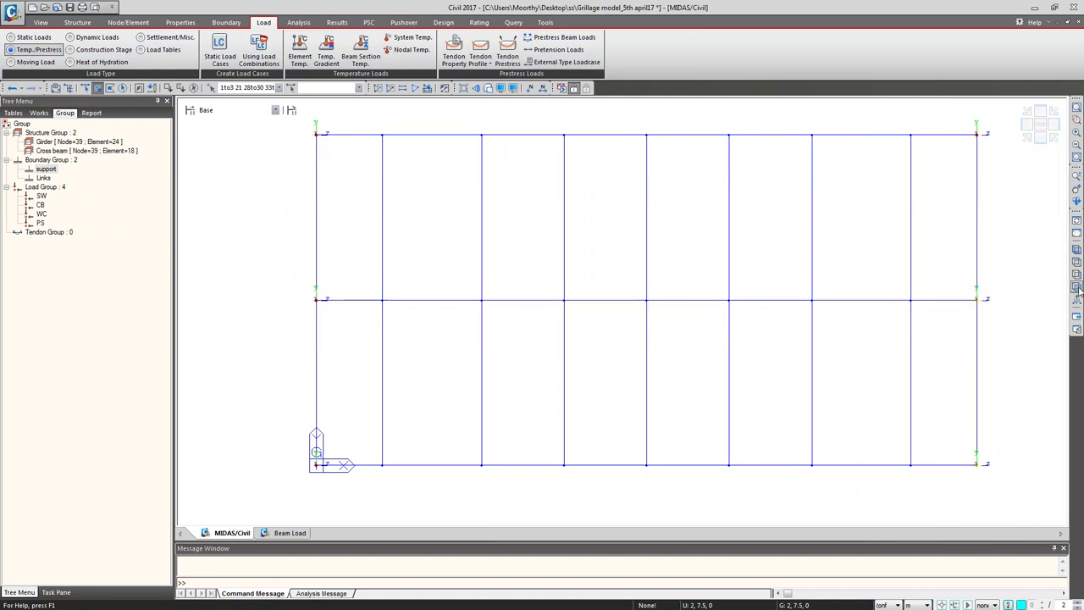
pyautogui.click(1076, 260)
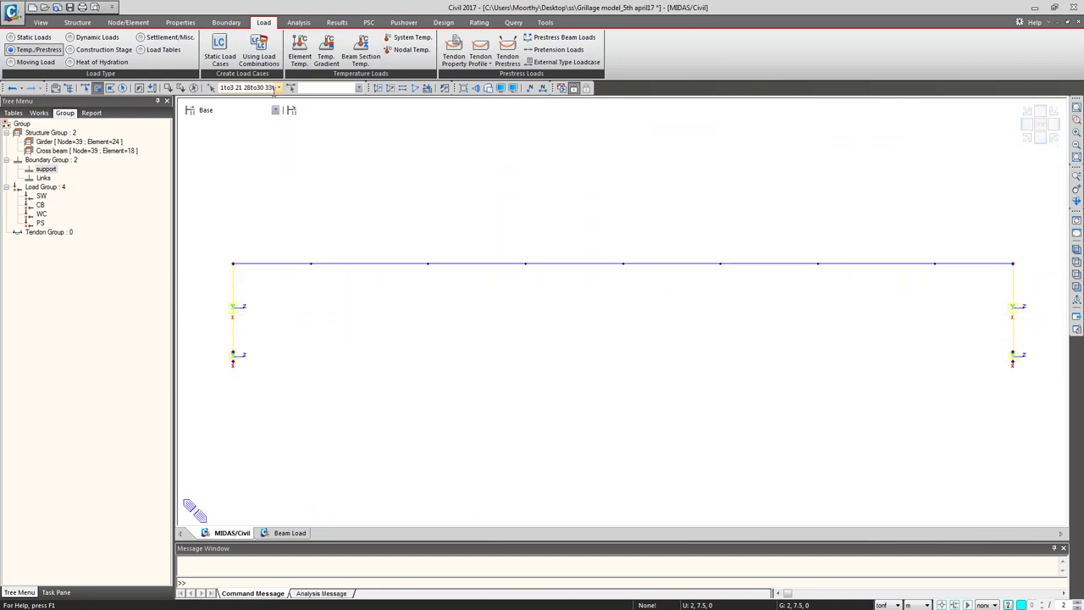
pyautogui.click(193, 88)
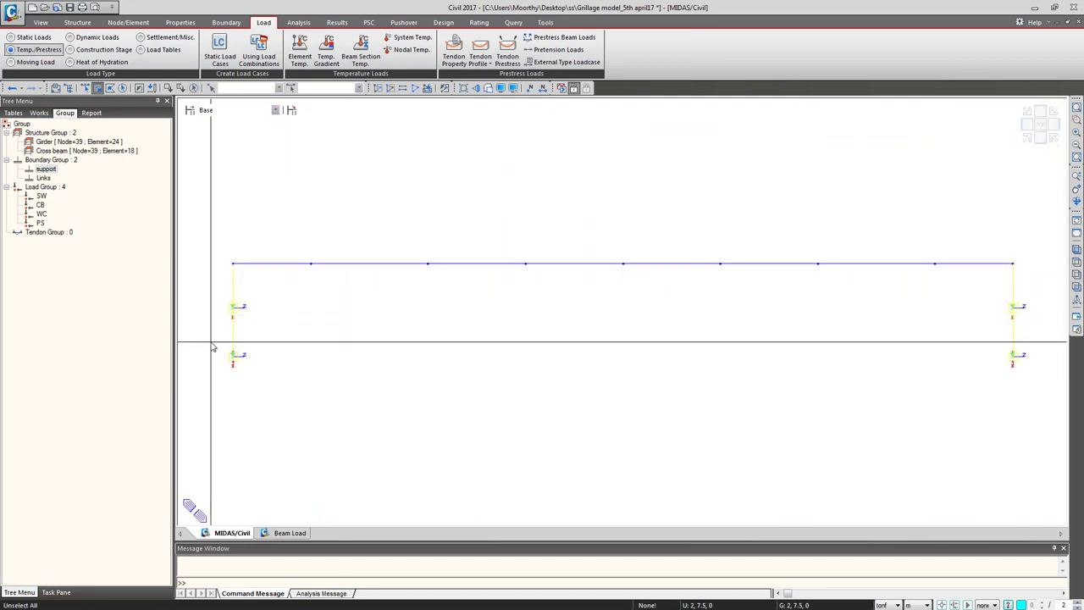
pyautogui.moveTo(180, 340); pyautogui.dragTo(1055, 391)
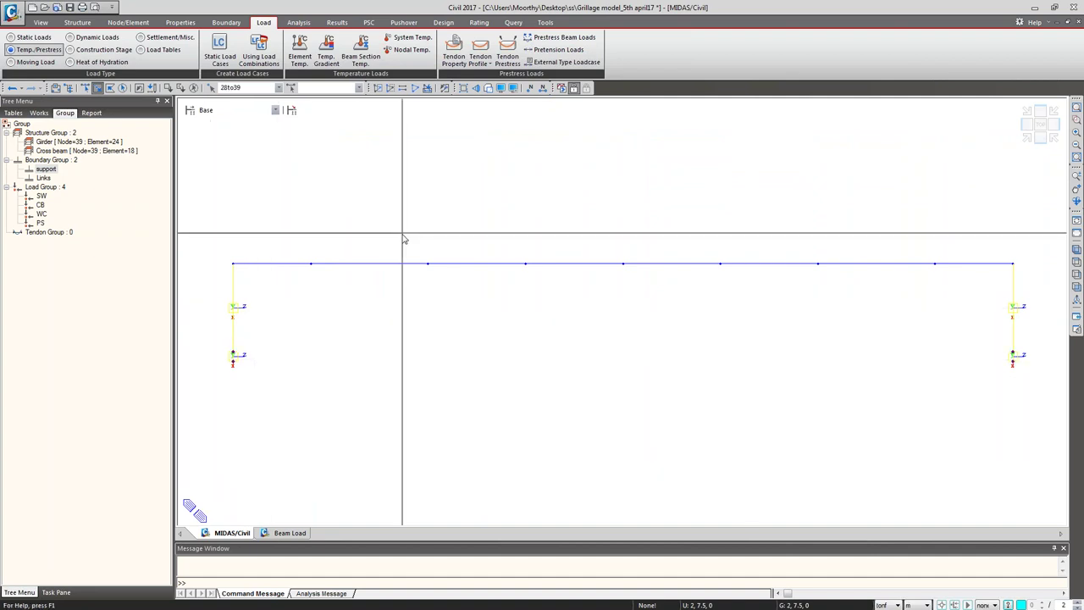
pyautogui.click(193, 88)
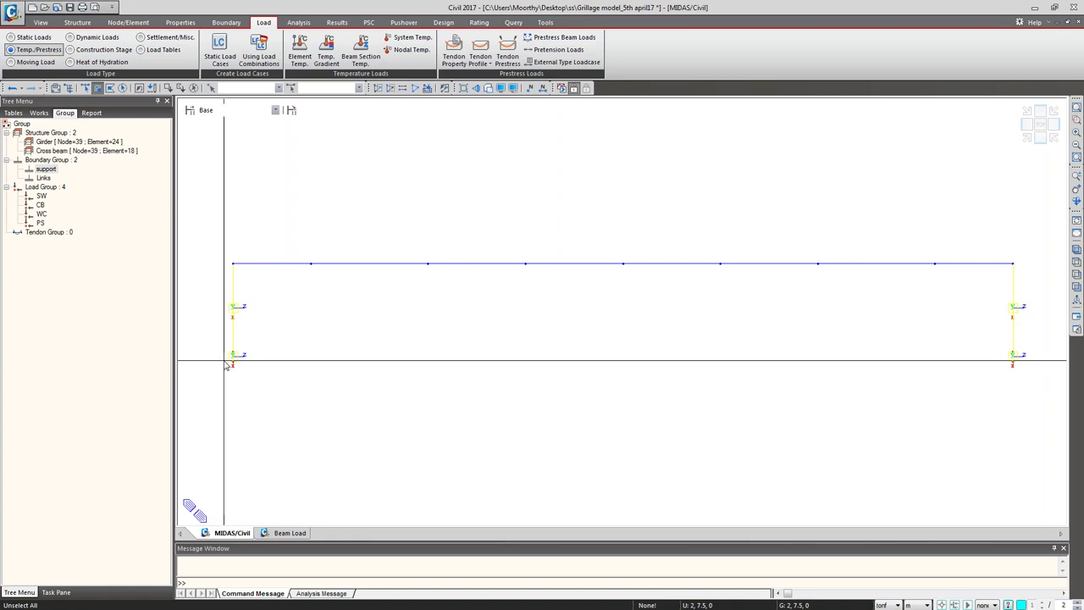
pyautogui.moveTo(293, 384); pyautogui.dragTo(1040, 433)
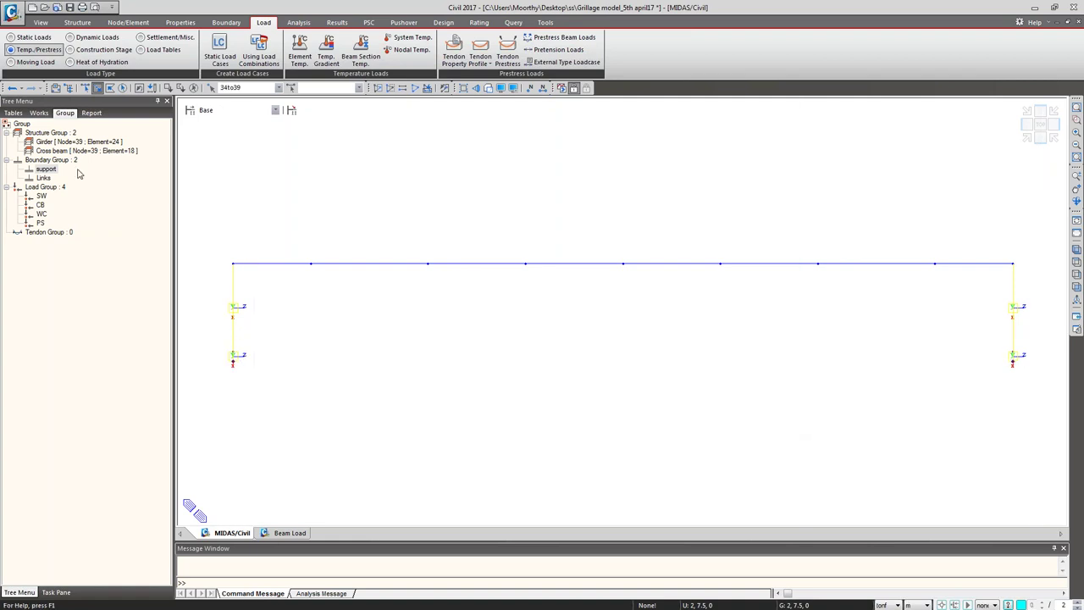
# Step: Assign the selected nodes to the support boundary group, excluding point and general springs
pyautogui.moveTo(46, 169); pyautogui.dragTo(272, 186)
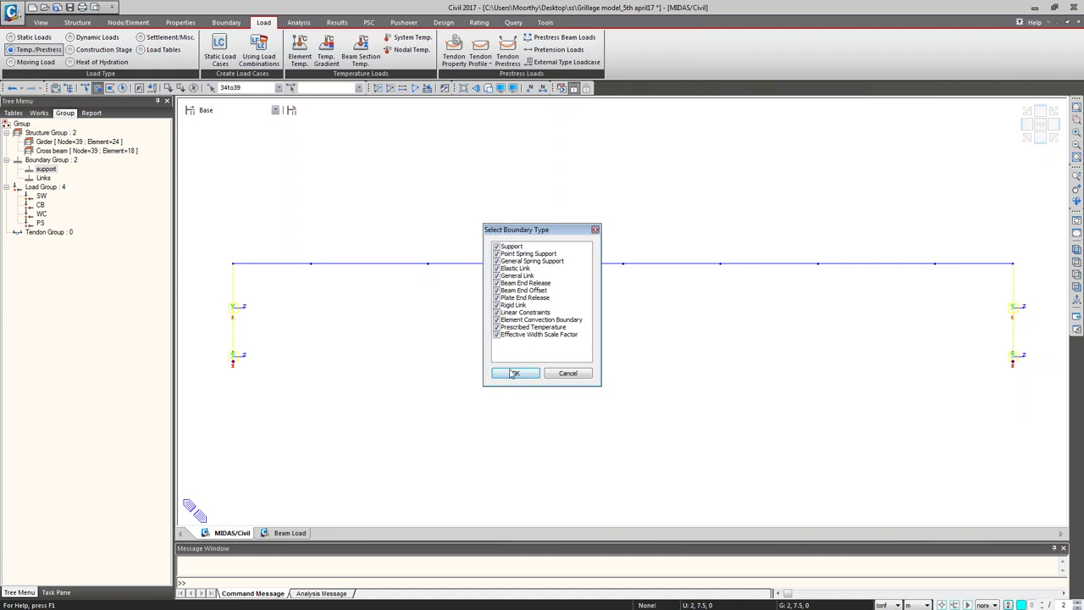
pyautogui.click(497, 254)
pyautogui.click(497, 261)
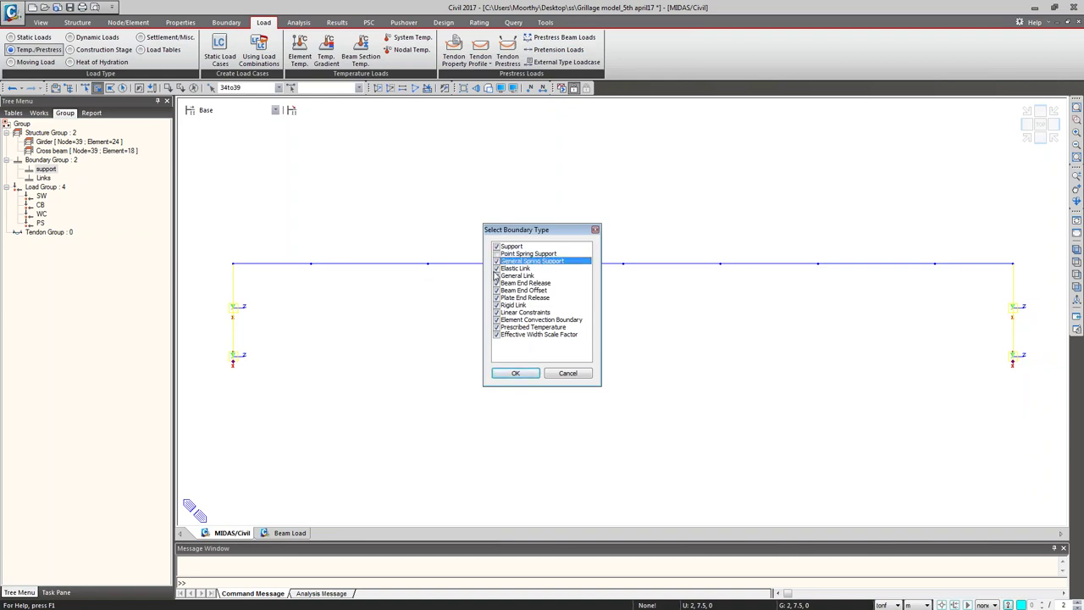
pyautogui.click(514, 373)
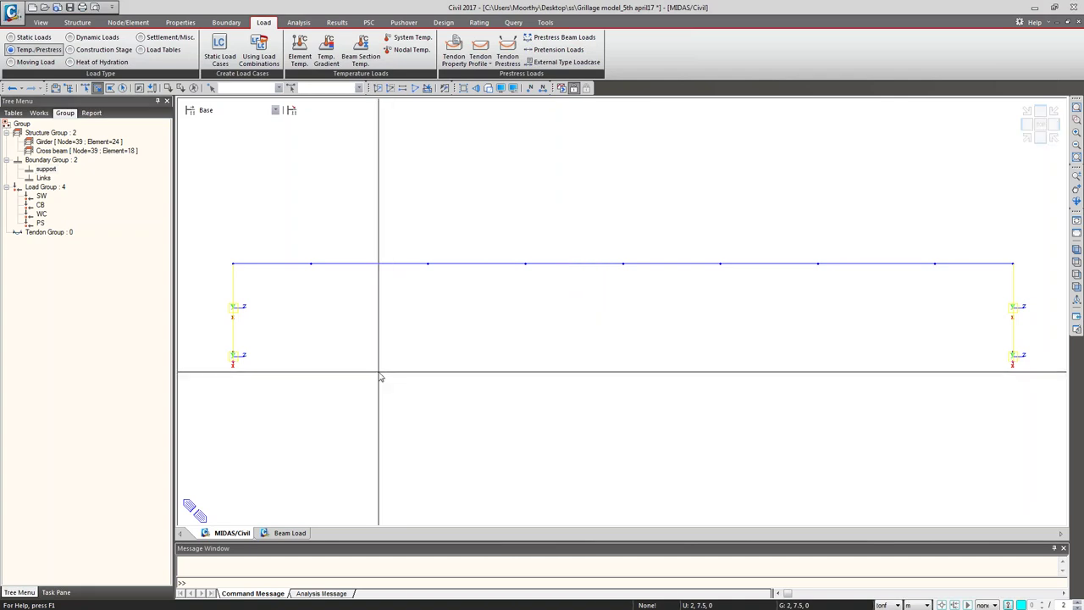
# Step: Assign the end rigid links to the Links group, excluding supports, and show an isometric view
pyautogui.moveTo(218, 259); pyautogui.dragTo(250, 362)
pyautogui.moveTo(1004, 252); pyautogui.dragTo(1033, 367)
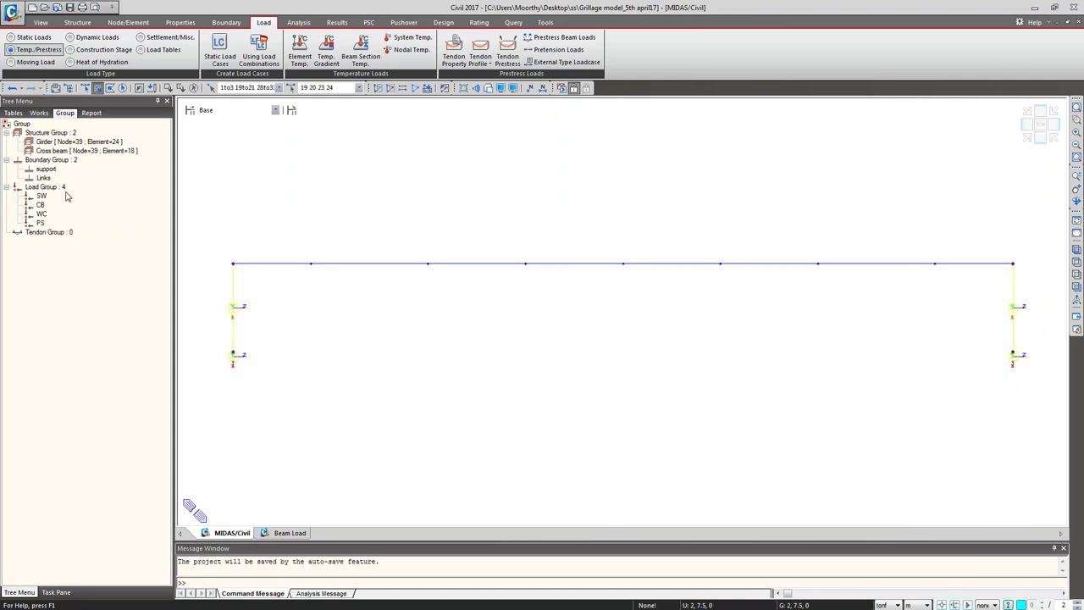
pyautogui.moveTo(49, 178); pyautogui.dragTo(271, 213)
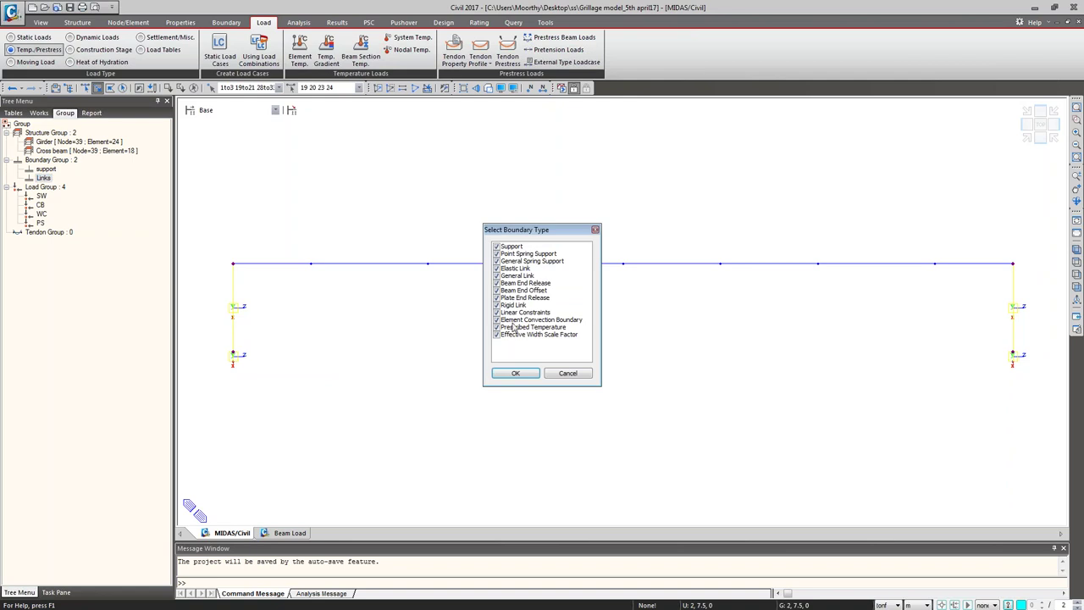
pyautogui.click(496, 246)
pyautogui.click(504, 374)
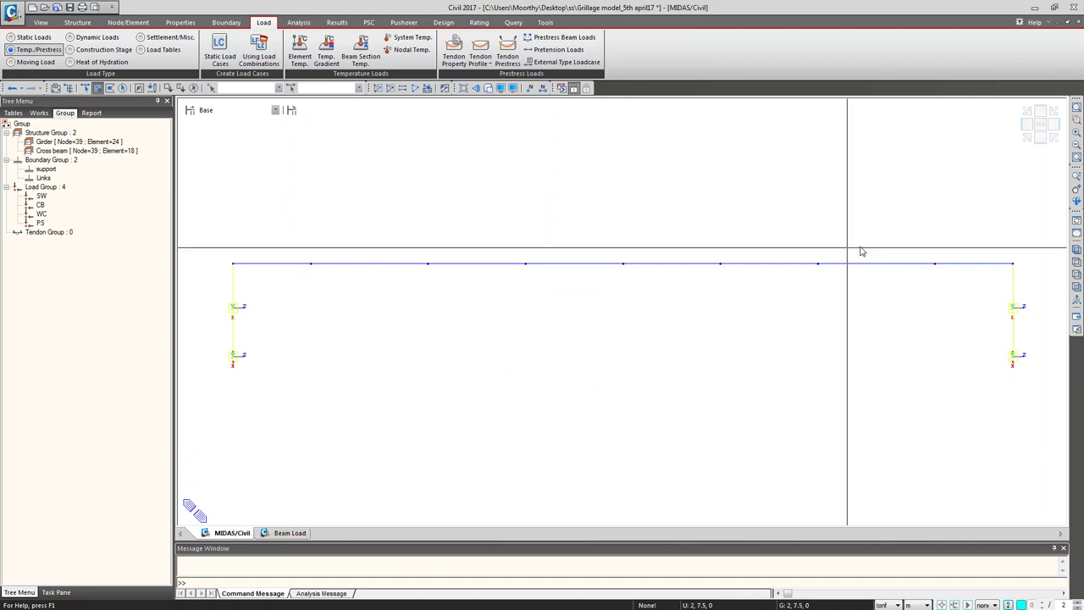
pyautogui.click(1076, 253)
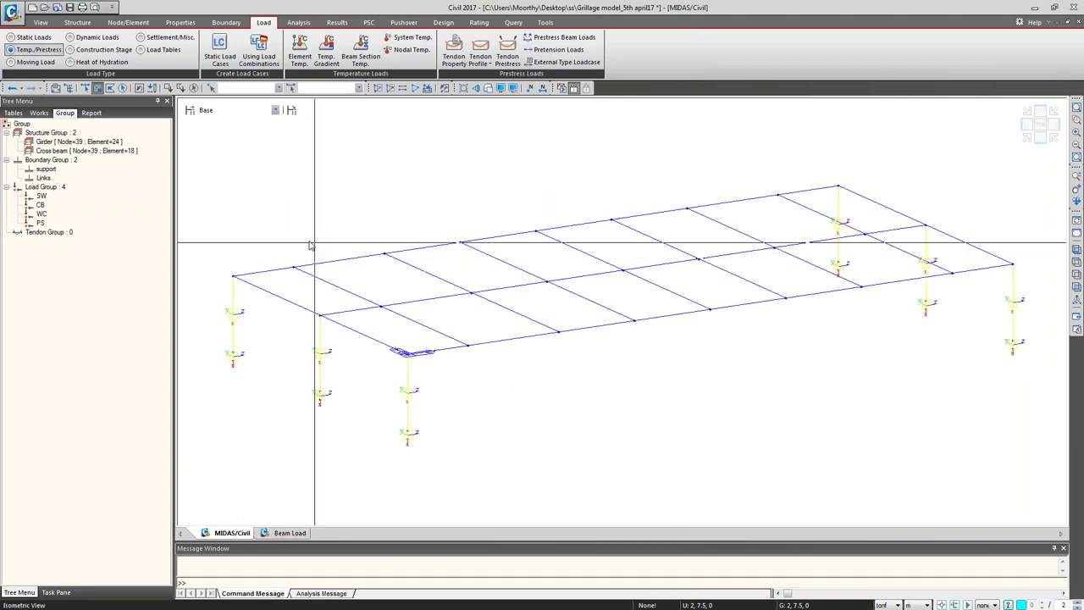
# Step: Open the Supports and Elastic Link tables from the Works tree, then return to the model view
pyautogui.click(39, 112)
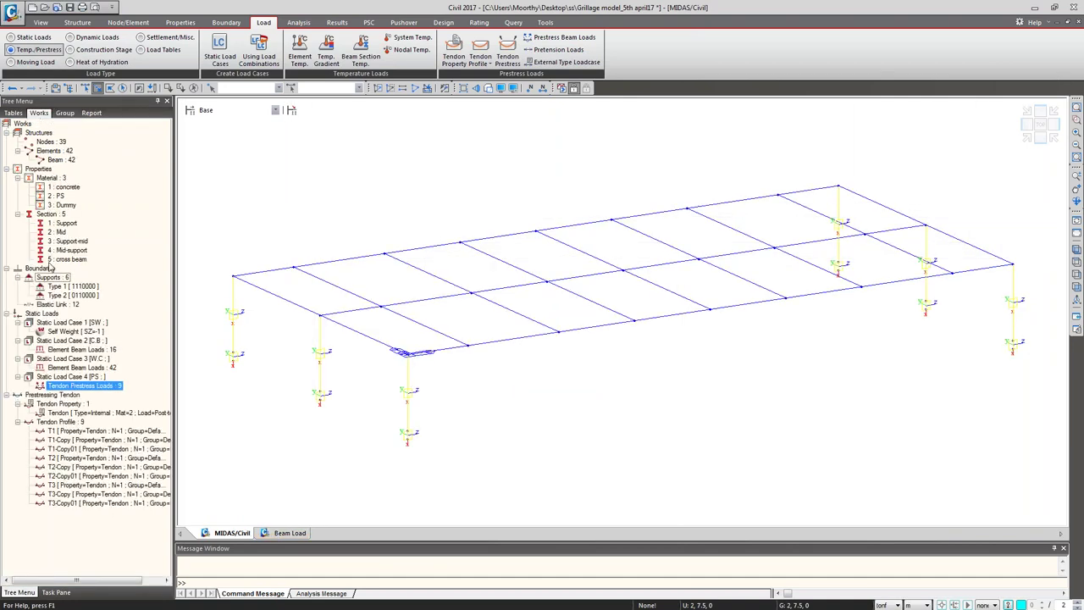
pyautogui.rightClick(51, 278)
pyautogui.click(78, 287)
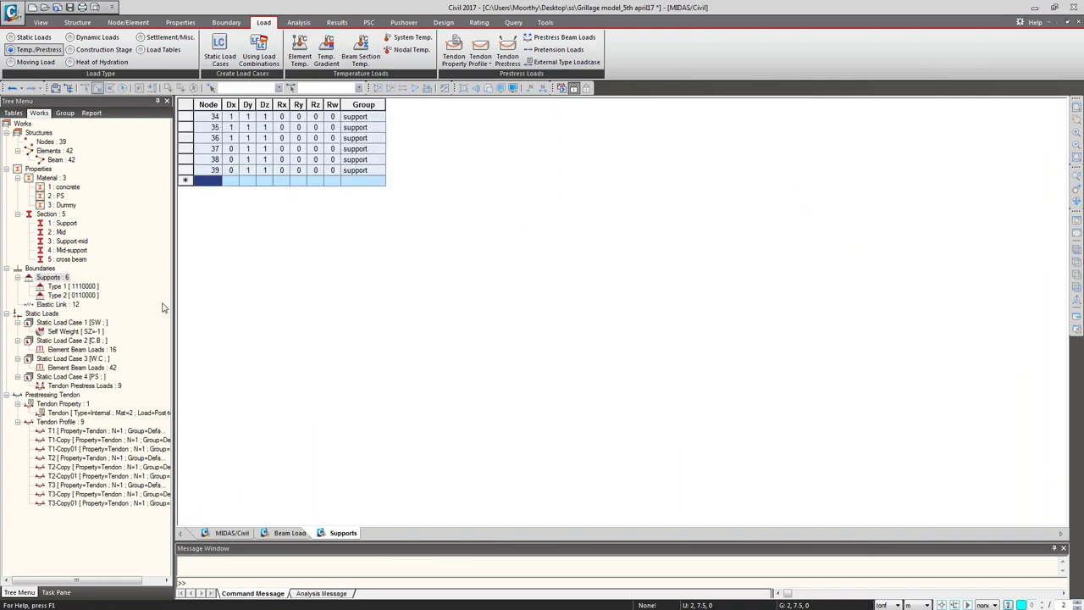
pyautogui.click(66, 306)
pyautogui.rightClick(66, 306)
pyautogui.click(105, 358)
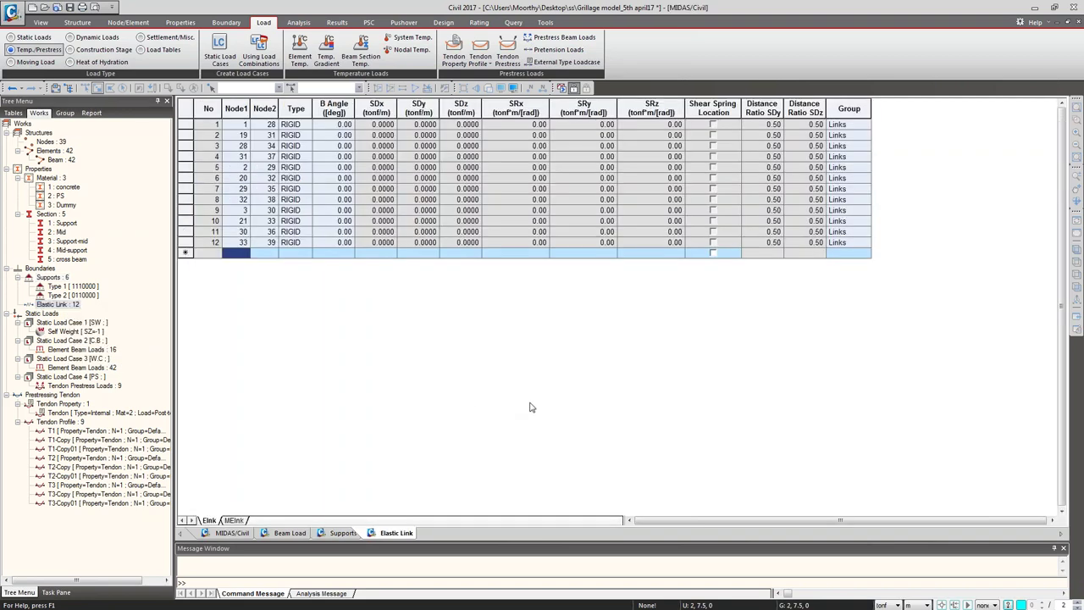
pyautogui.click(235, 534)
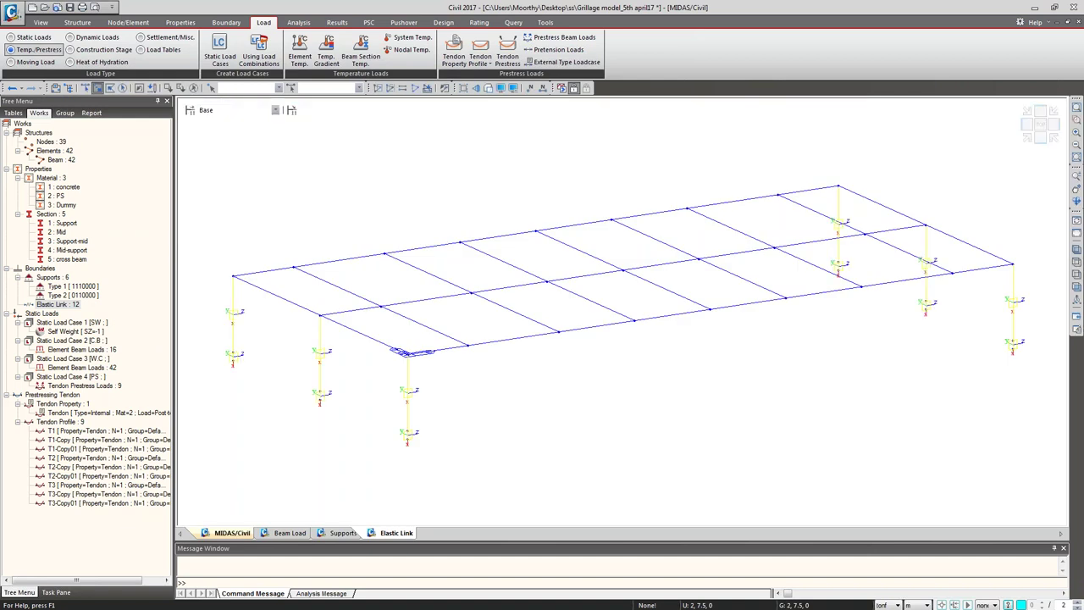
# Step: Change the SW self-weight entry's load group from Default to SW
pyautogui.click(78, 332)
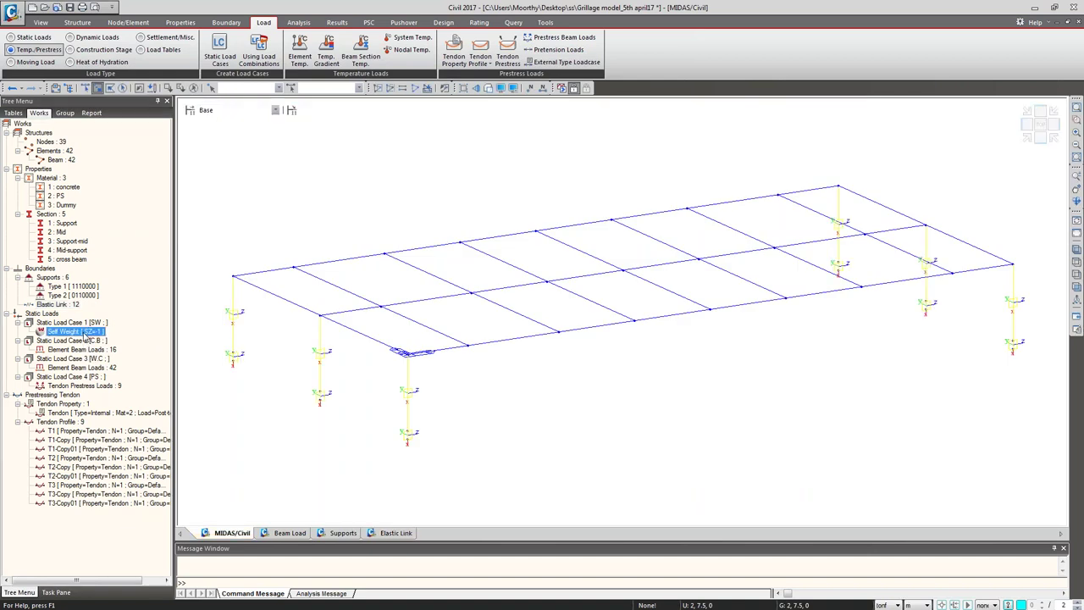
pyautogui.rightClick(84, 335)
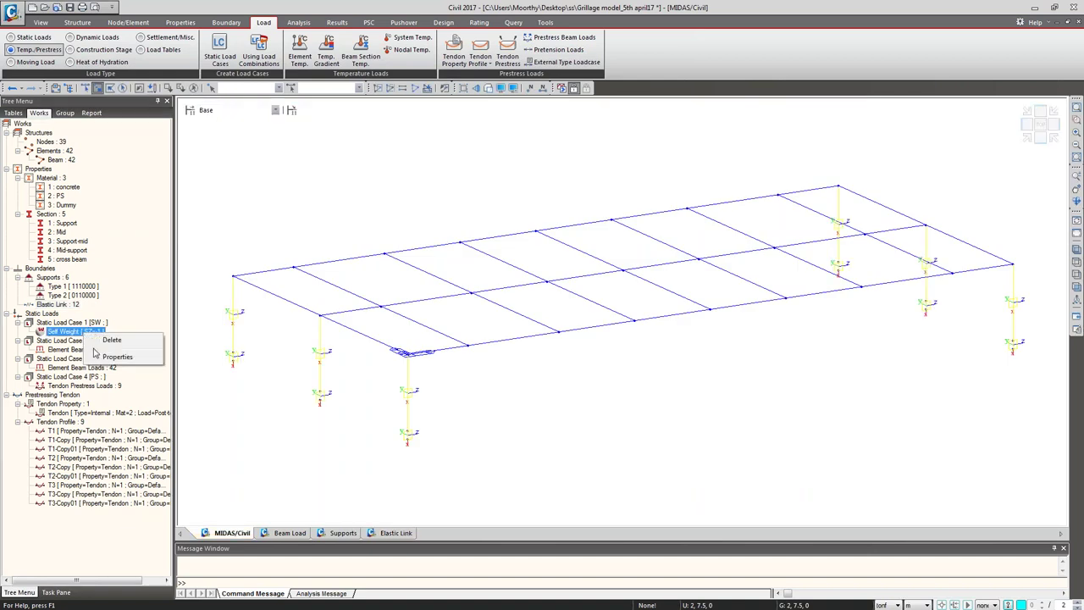
pyautogui.click(103, 359)
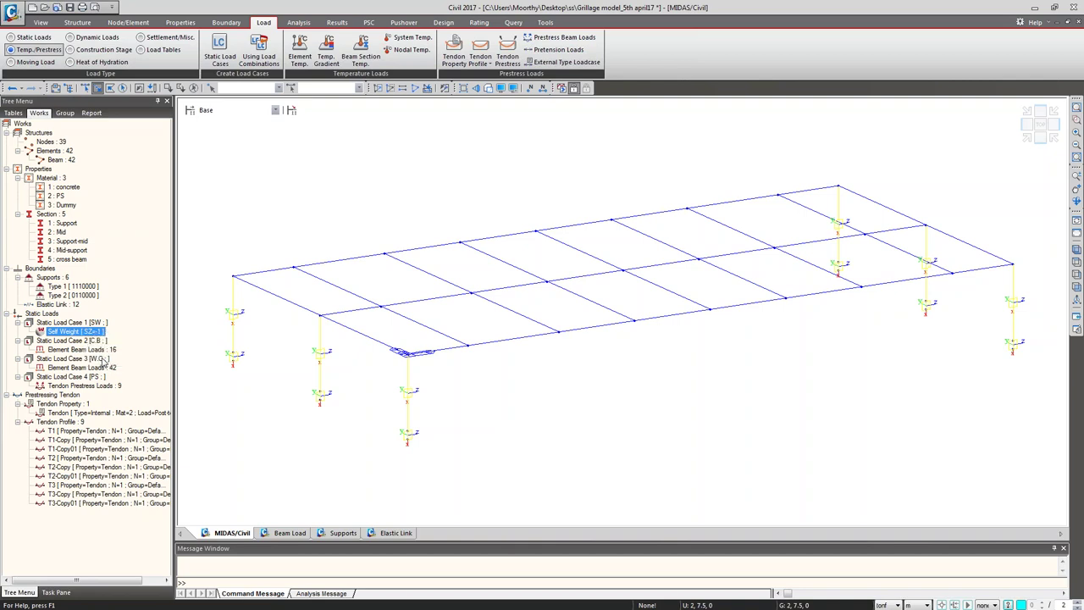
pyautogui.click(49, 354)
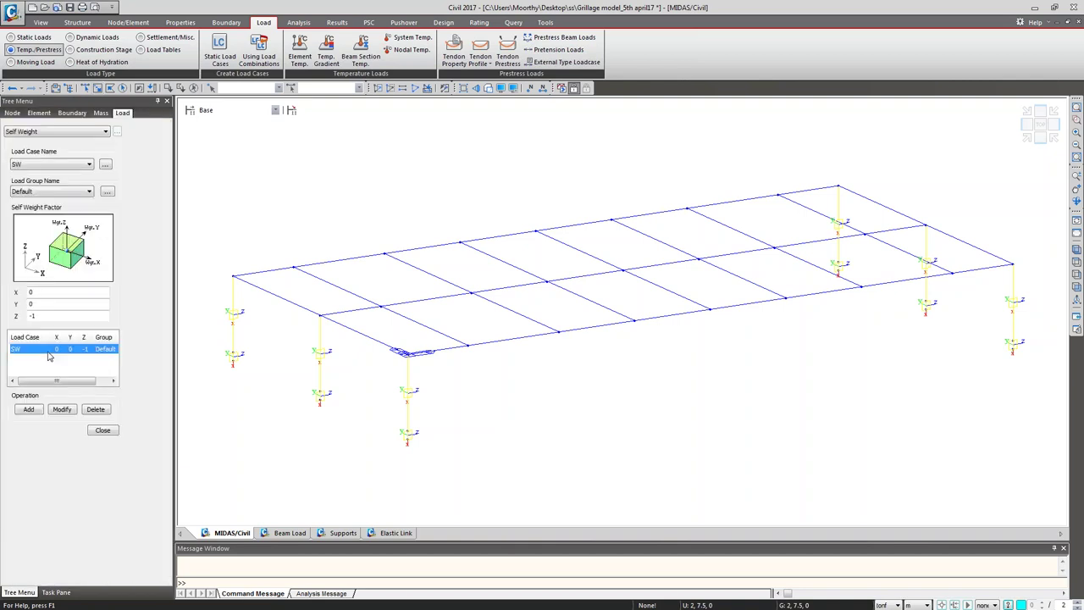
pyautogui.click(54, 193)
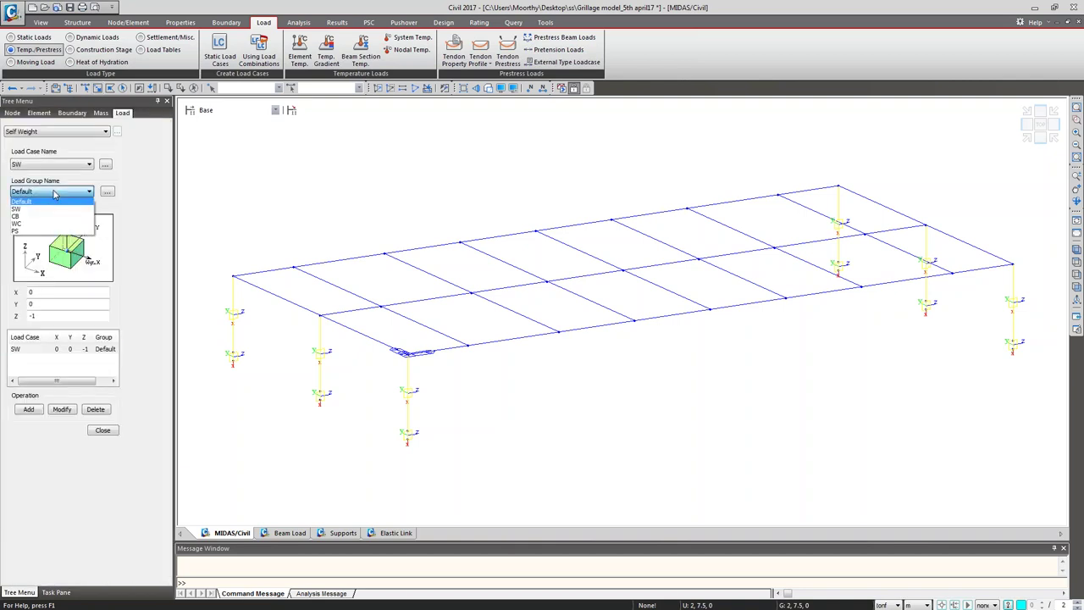
pyautogui.click(50, 213)
pyautogui.click(62, 409)
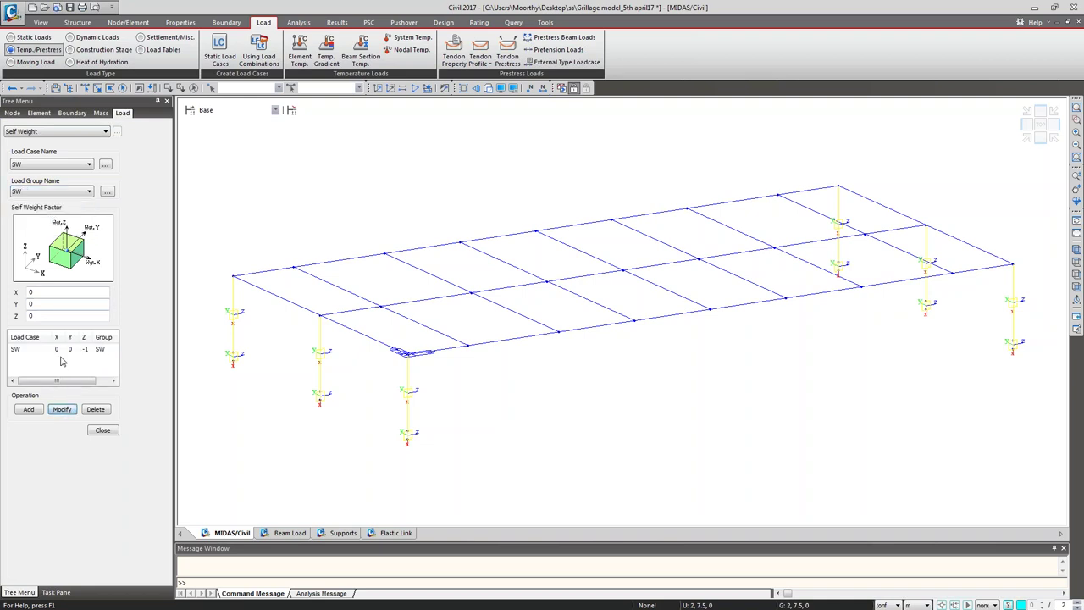
pyautogui.click(102, 430)
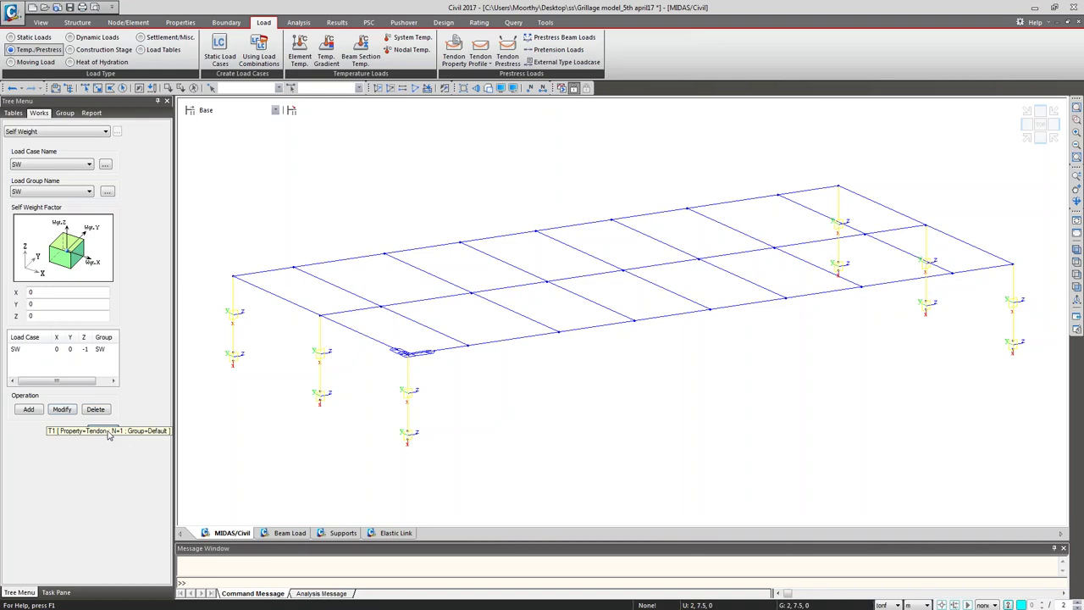
pyautogui.click(71, 349)
# Step: Open the beam loads table and set the eight C.B rows' load group to CB
pyautogui.rightClick(72, 351)
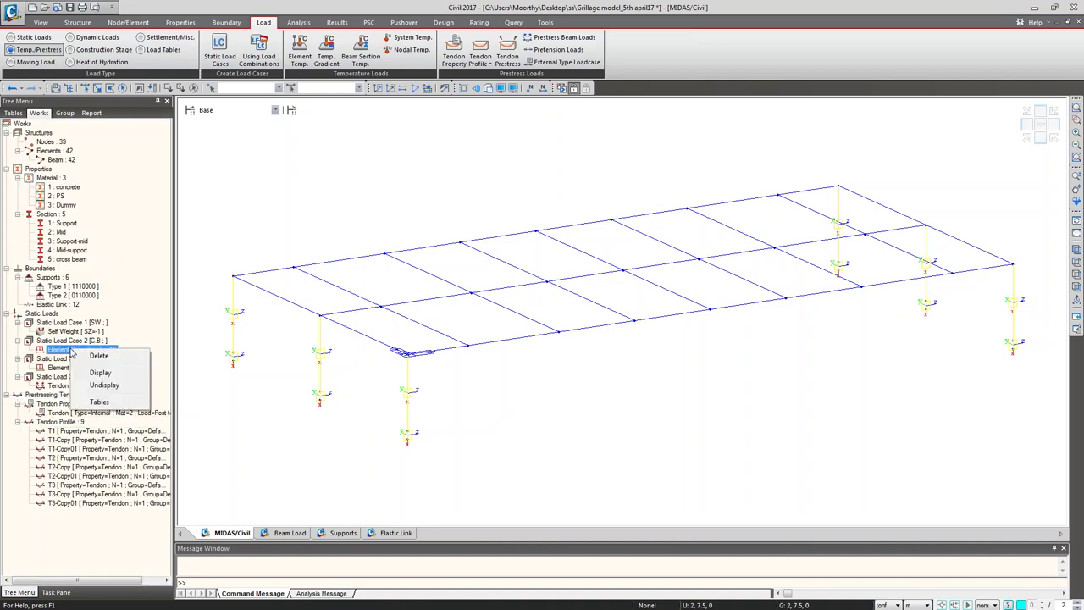
pyautogui.click(99, 401)
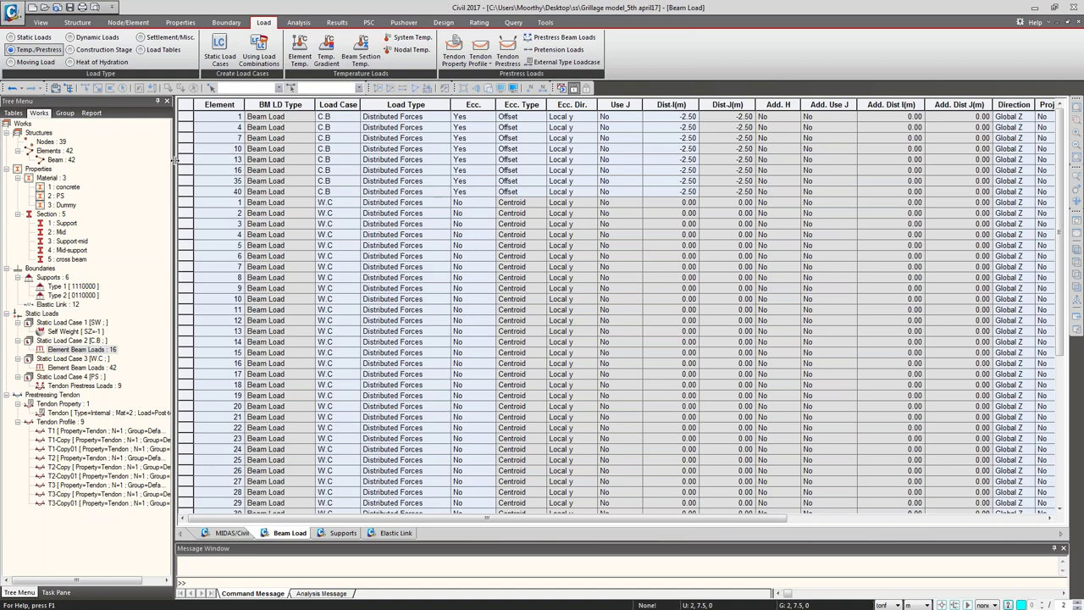
pyautogui.moveTo(183, 116); pyautogui.dragTo(188, 192)
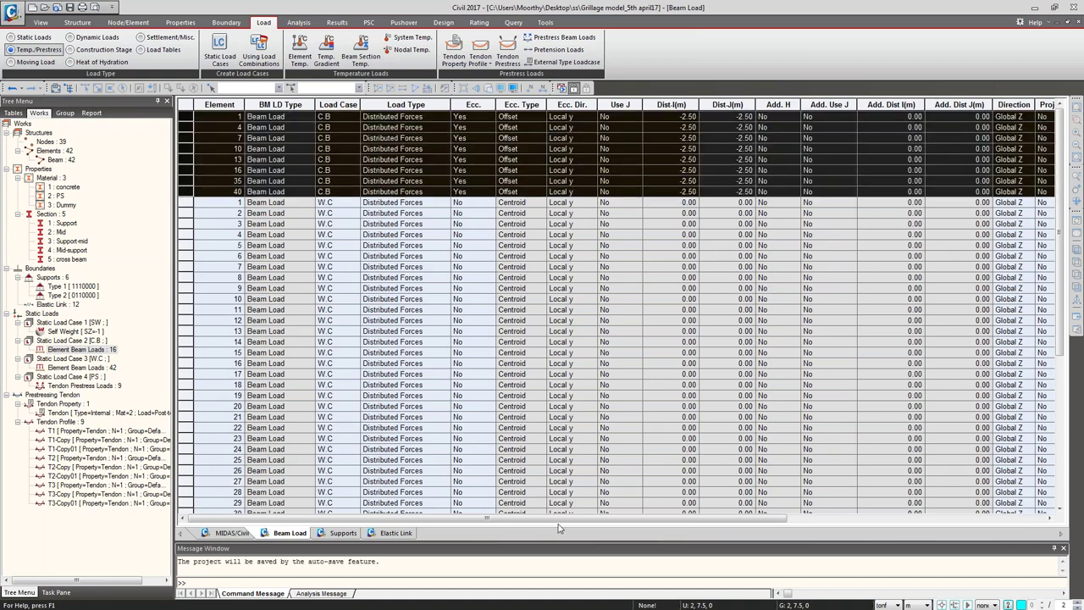
pyautogui.moveTo(560, 520); pyautogui.dragTo(915, 508)
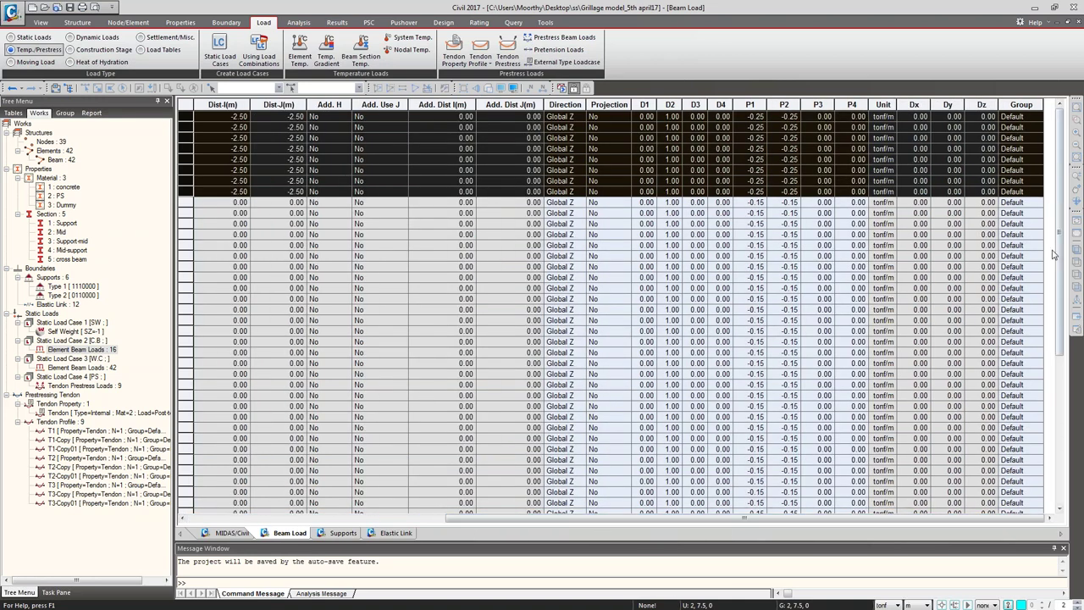
pyautogui.click(1036, 193)
pyautogui.click(1038, 192)
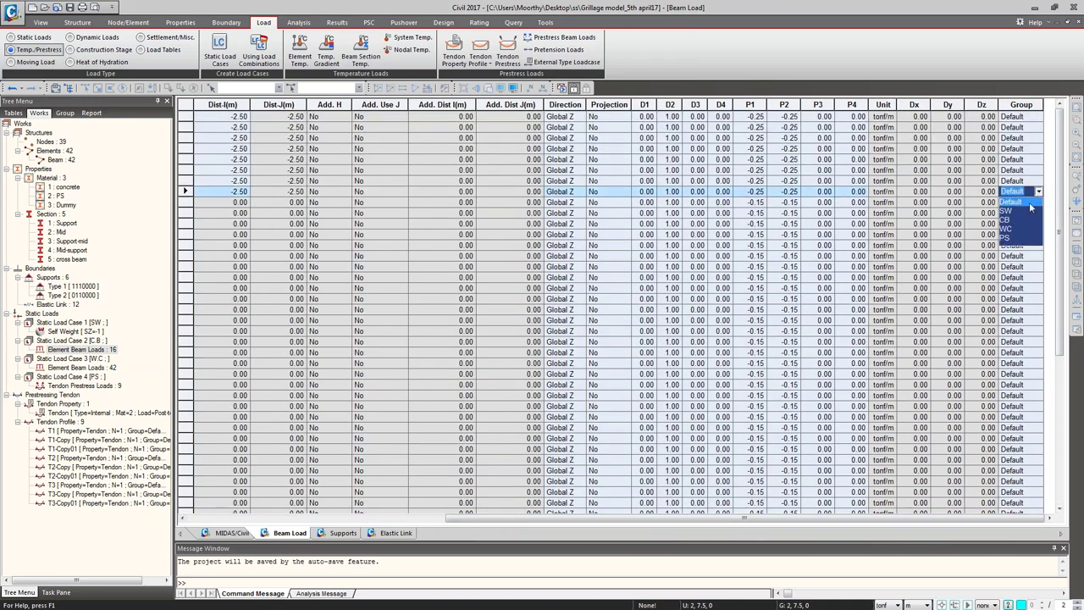
pyautogui.click(1018, 220)
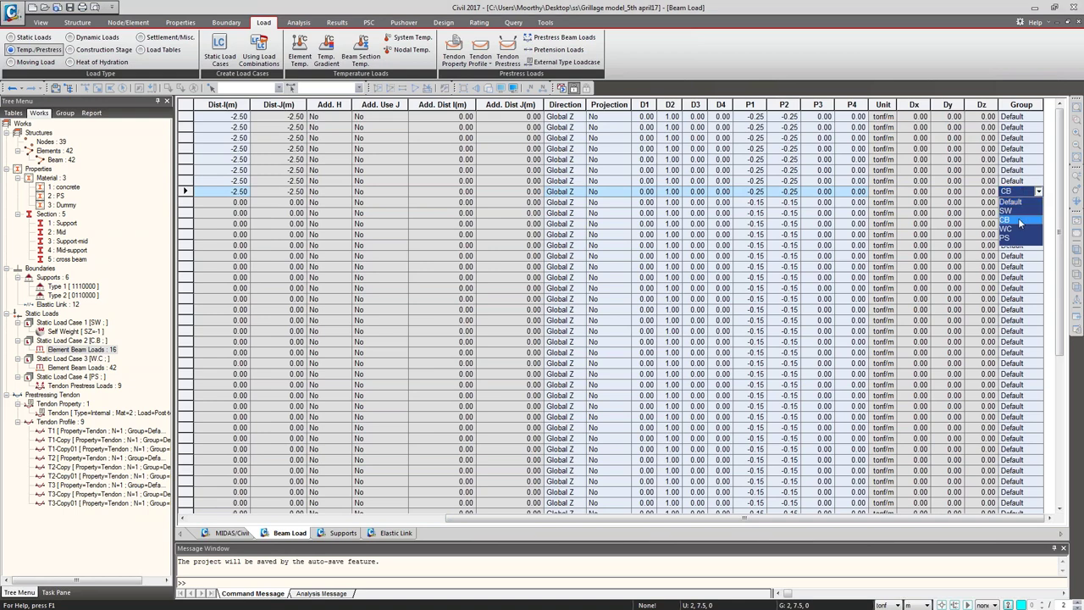
pyautogui.press('Return')
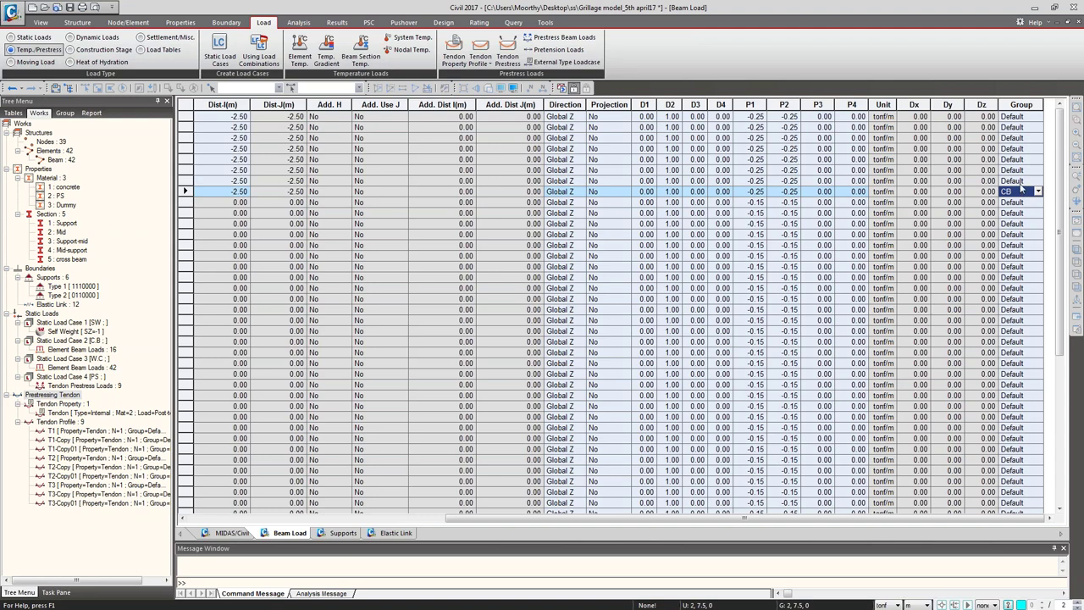
pyautogui.moveTo(1021, 183); pyautogui.dragTo(1015, 100)
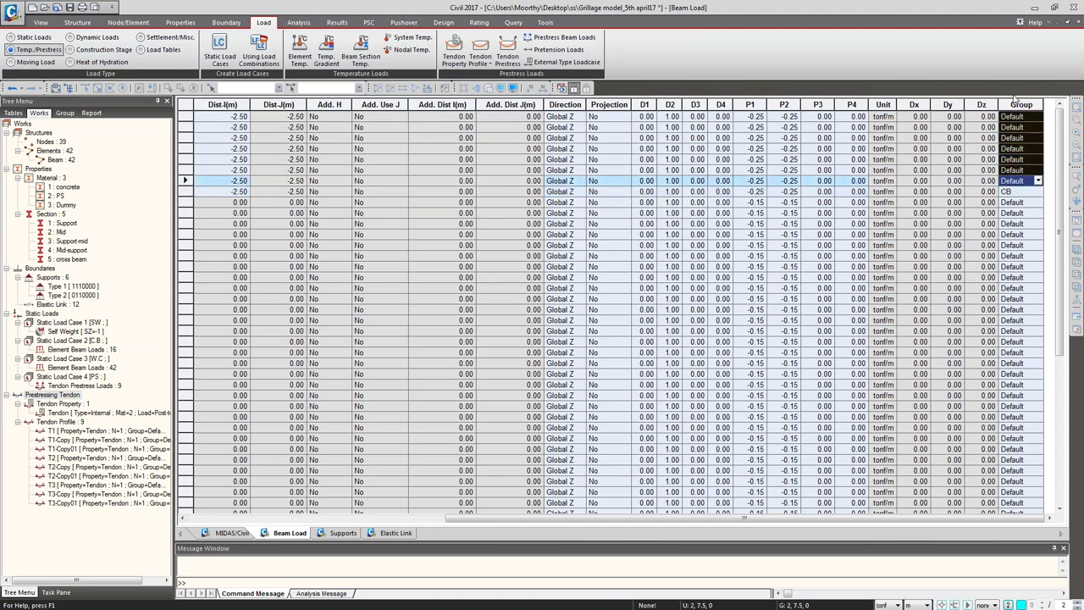
pyautogui.write('CB CB CB CB CB CB CB')
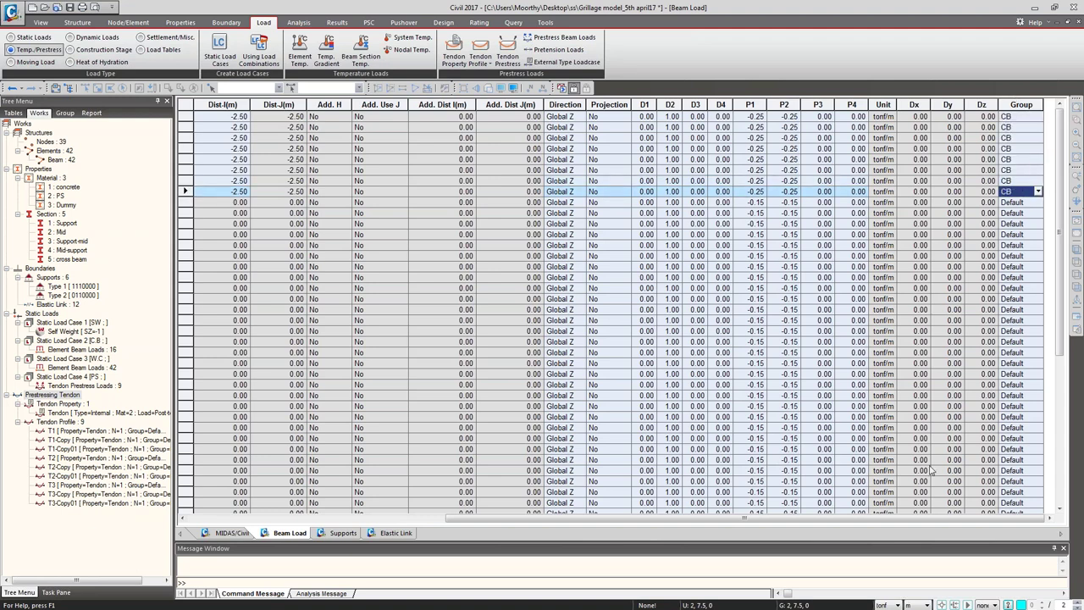
# Step: Set the load group of all W.C beam load rows to WC
pyautogui.click(1039, 204)
pyautogui.click(1038, 203)
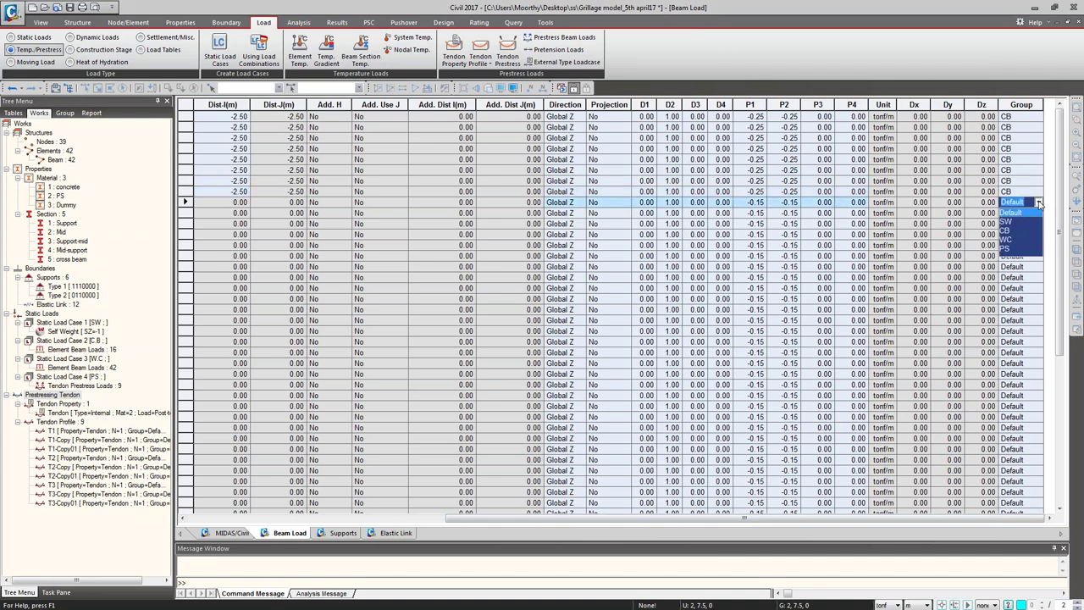
pyautogui.click(1011, 239)
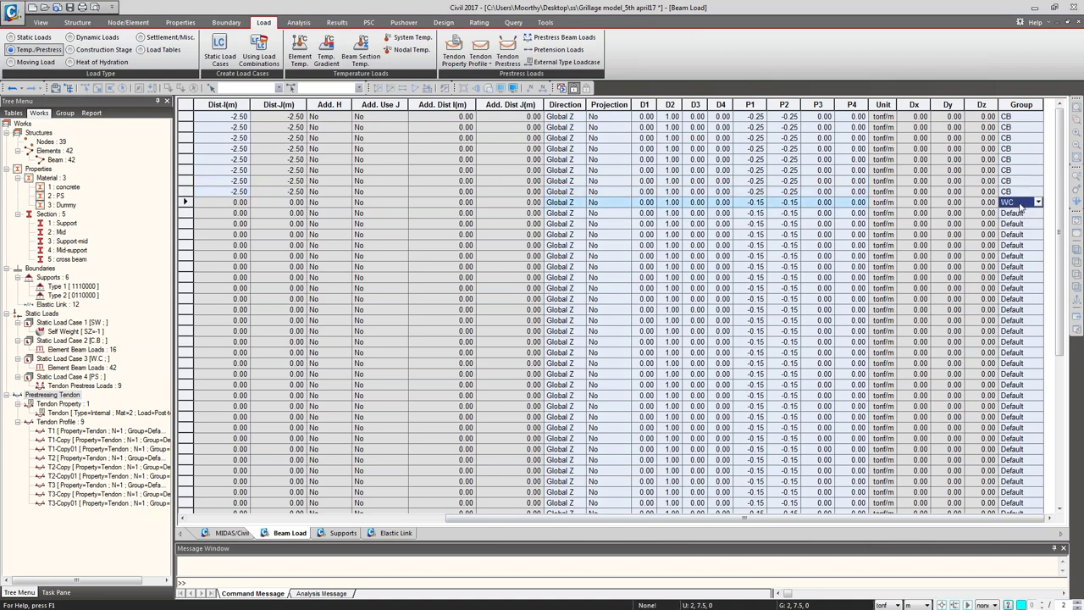
pyautogui.moveTo(1016, 215); pyautogui.dragTo(1000, 547)
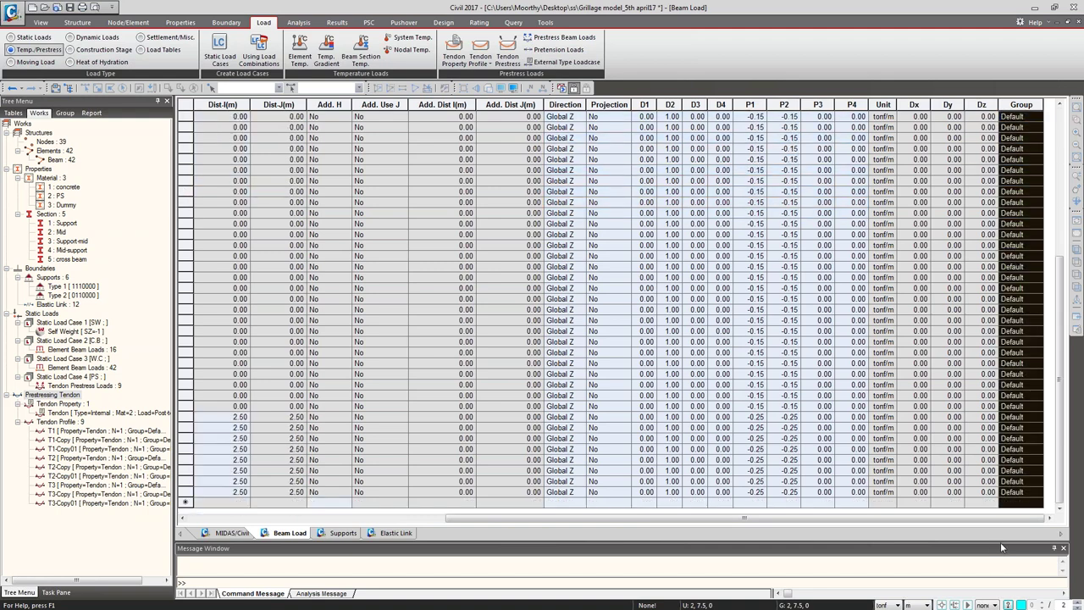
pyautogui.write('WC')
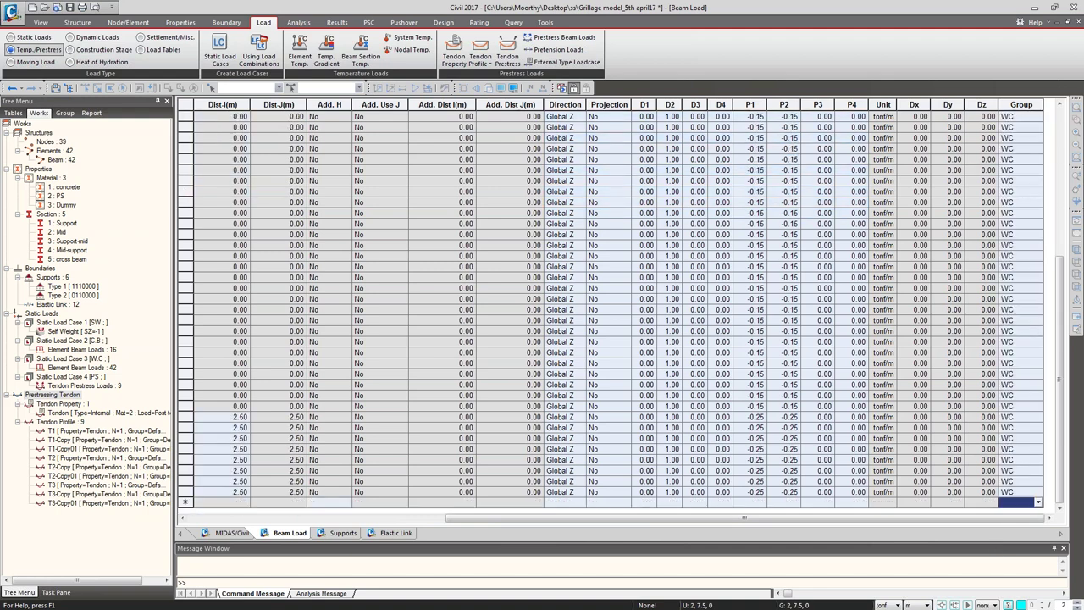
pyautogui.click(1009, 501)
pyautogui.moveTo(1062, 385); pyautogui.dragTo(1062, 296)
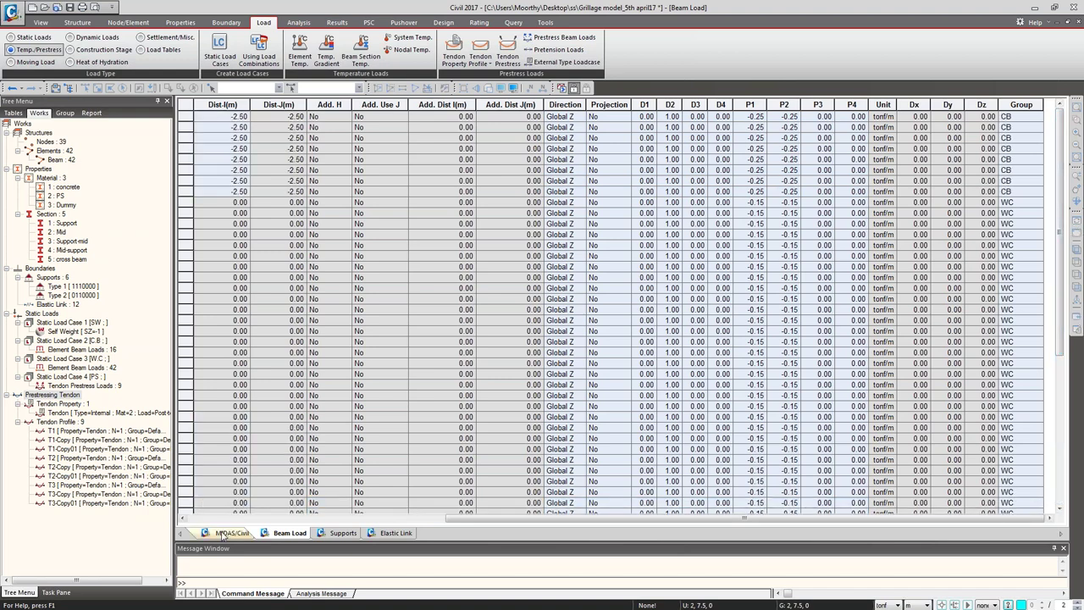
pyautogui.click(232, 532)
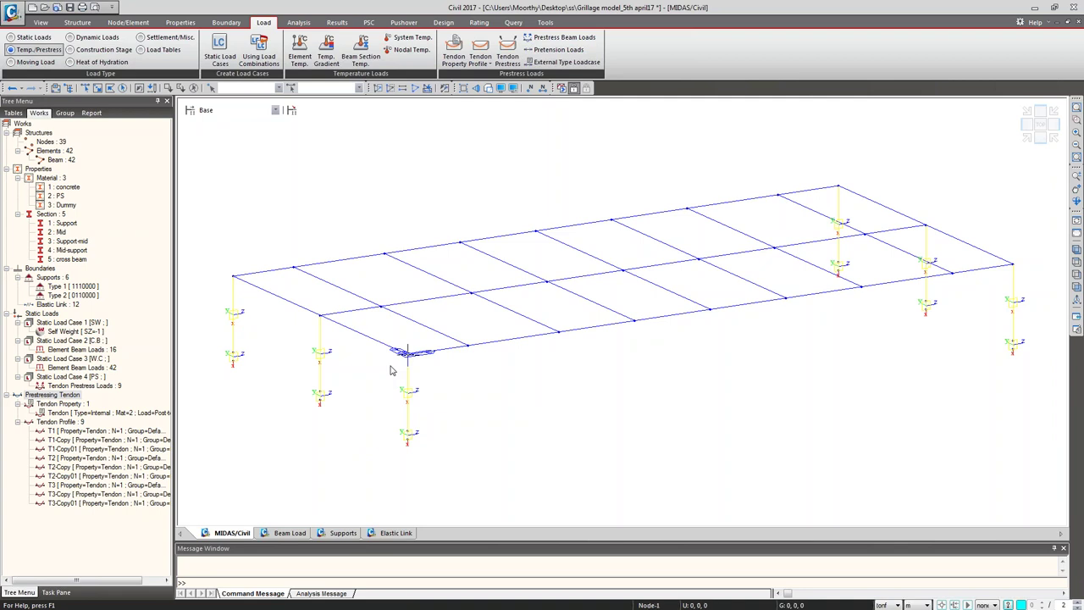
# Step: Open the tendon prestress loads table and set T1 through T3-Copy0 to the PS load group
pyautogui.moveTo(392, 370)
pyautogui.click(78, 386)
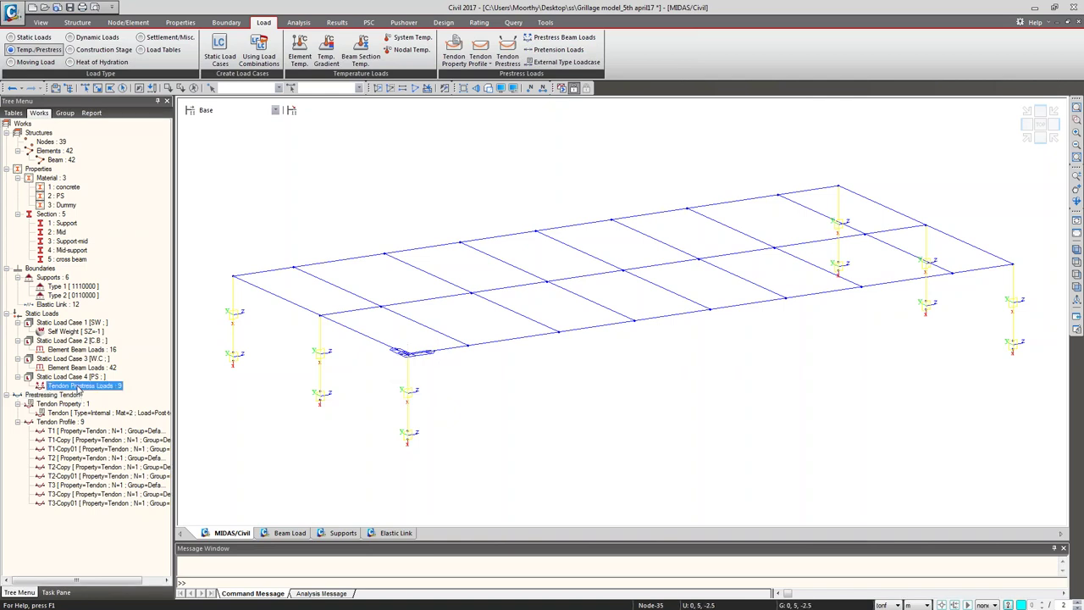
pyautogui.rightClick(78, 386)
pyautogui.click(106, 453)
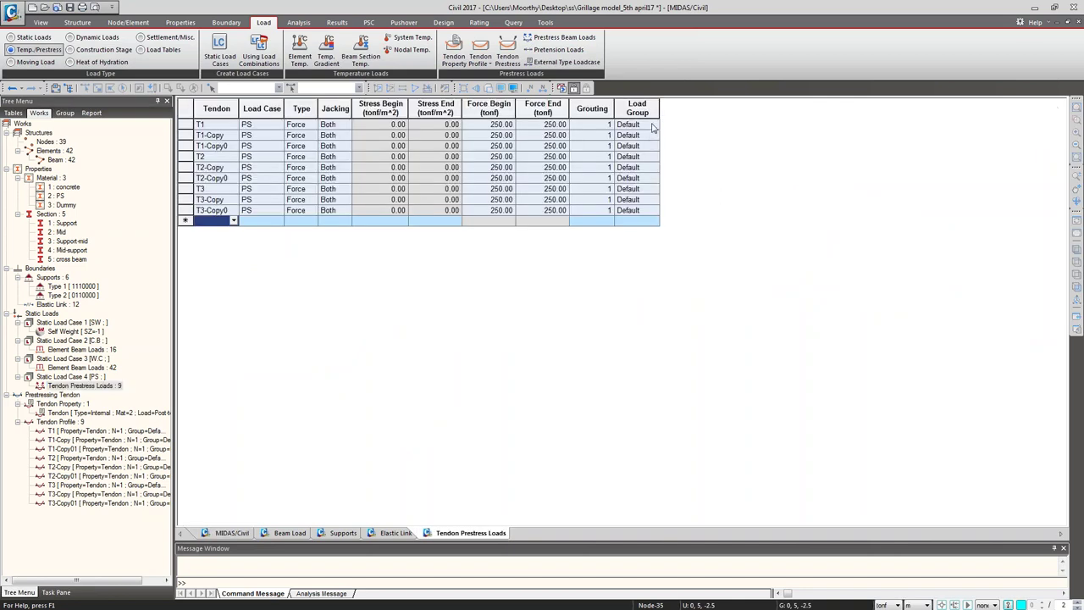
pyautogui.click(653, 125)
pyautogui.click(633, 172)
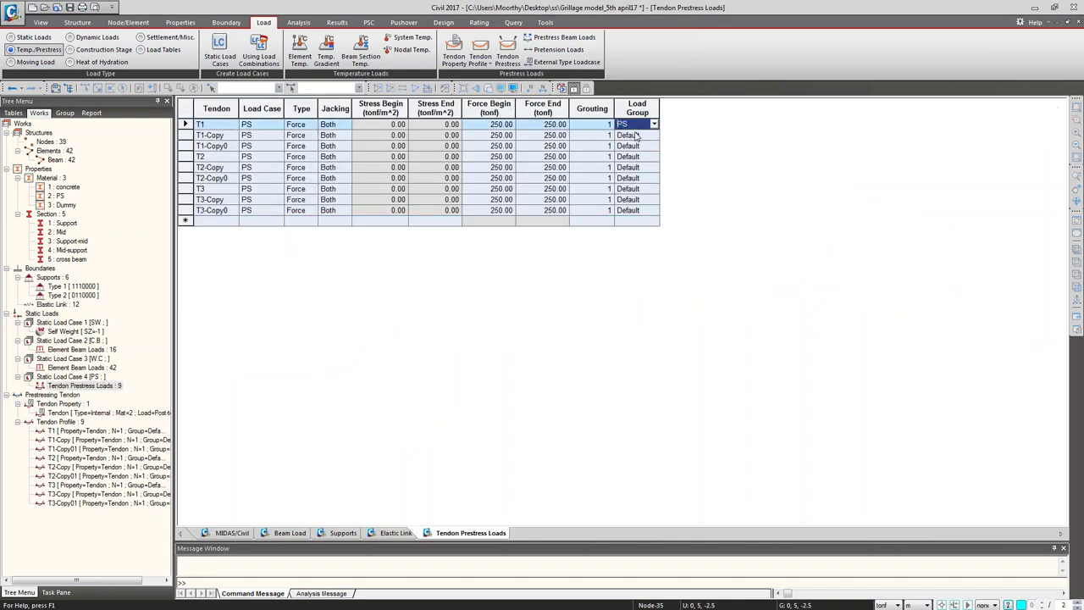
pyautogui.click(637, 135)
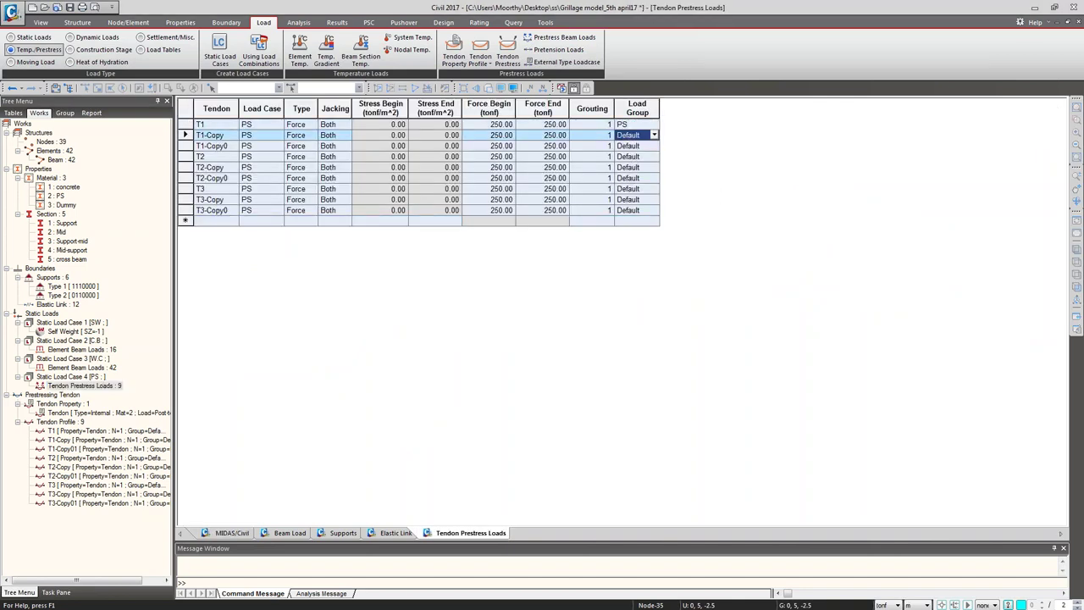
pyautogui.click(637, 125)
pyautogui.moveTo(635, 136); pyautogui.dragTo(629, 217)
pyautogui.write('PS PS PS PS PS PS PS PS')
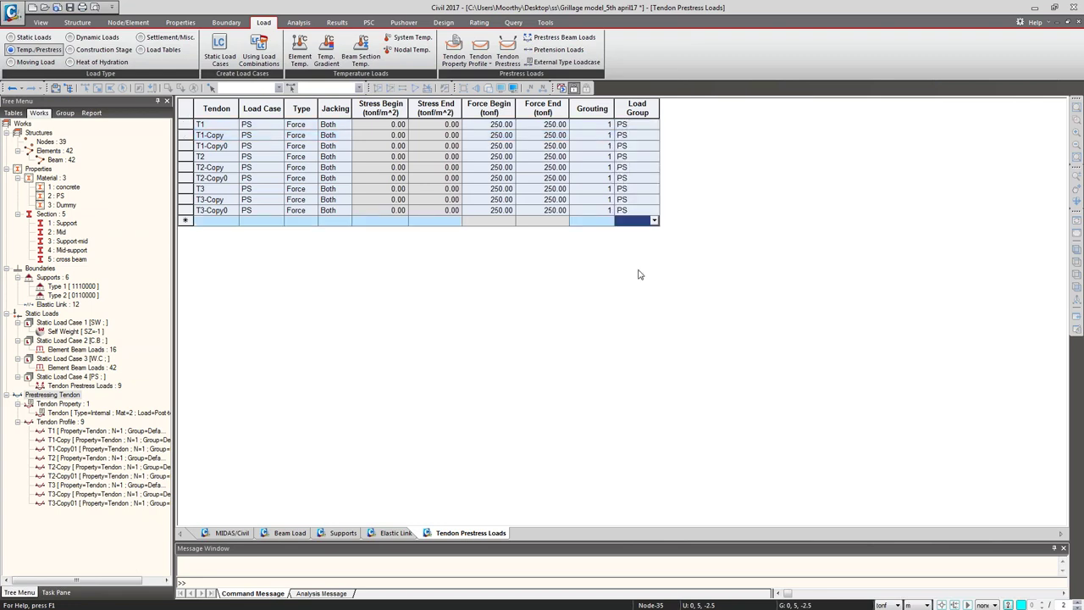
pyautogui.click(230, 533)
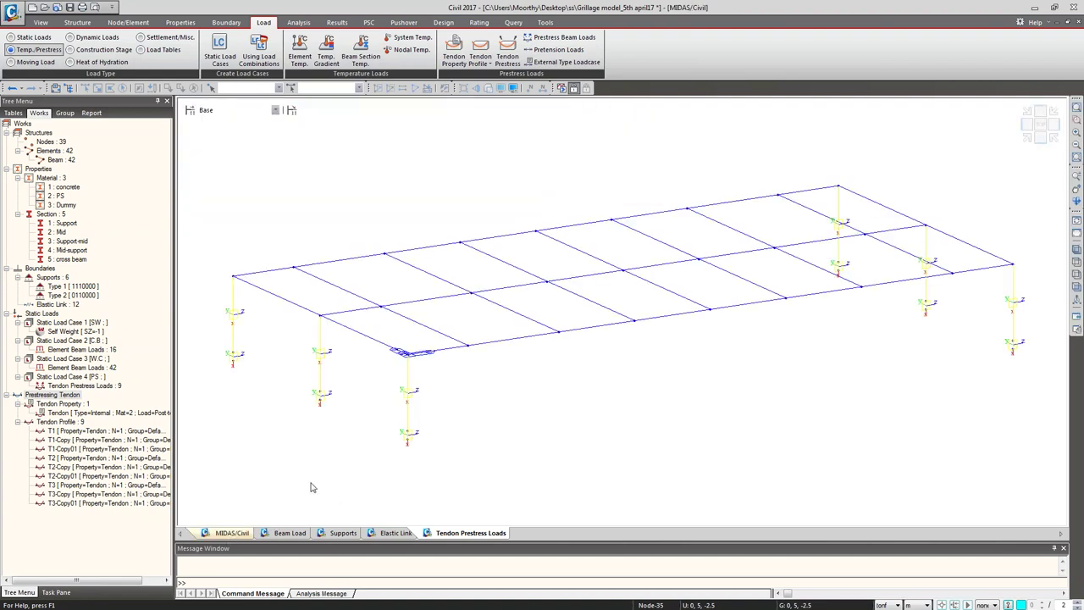
# Step: Open the empty Construction Stage dialog from the Load tab and move it to the upper left
pyautogui.moveTo(311, 488)
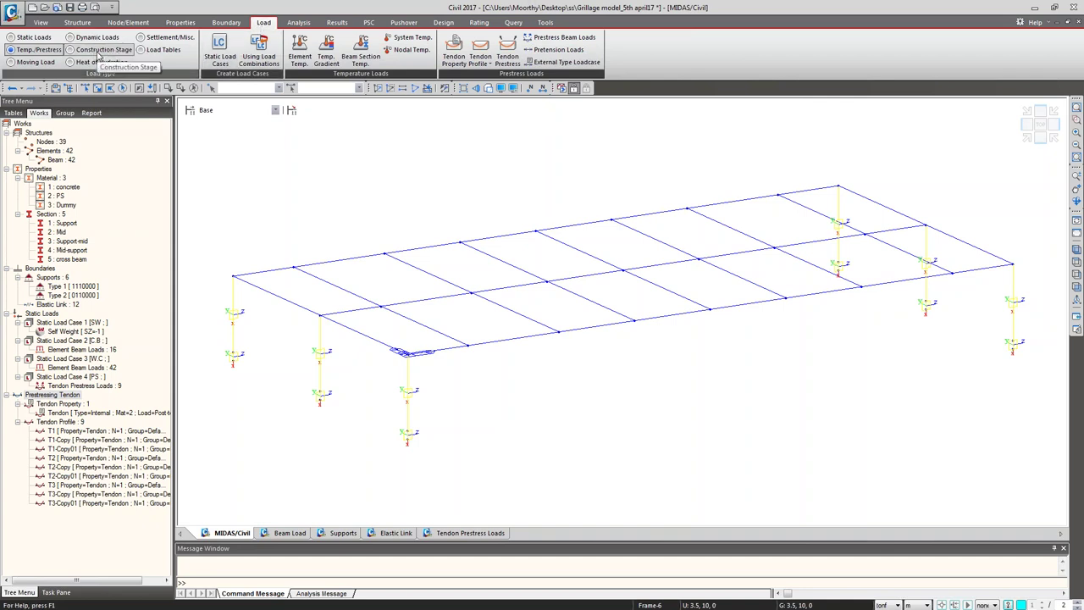
pyautogui.click(98, 52)
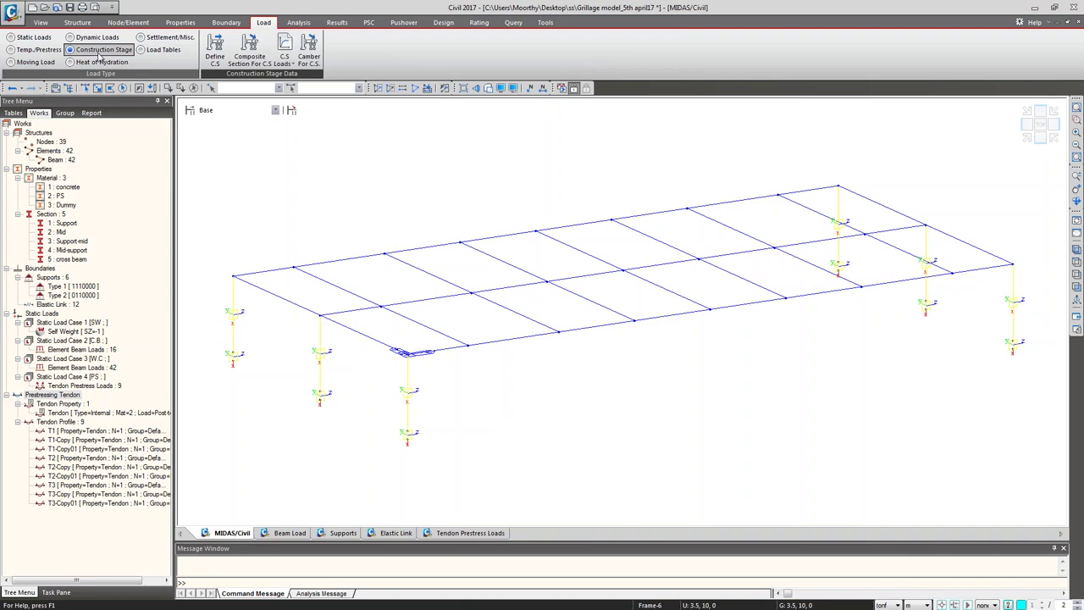
pyautogui.click(217, 54)
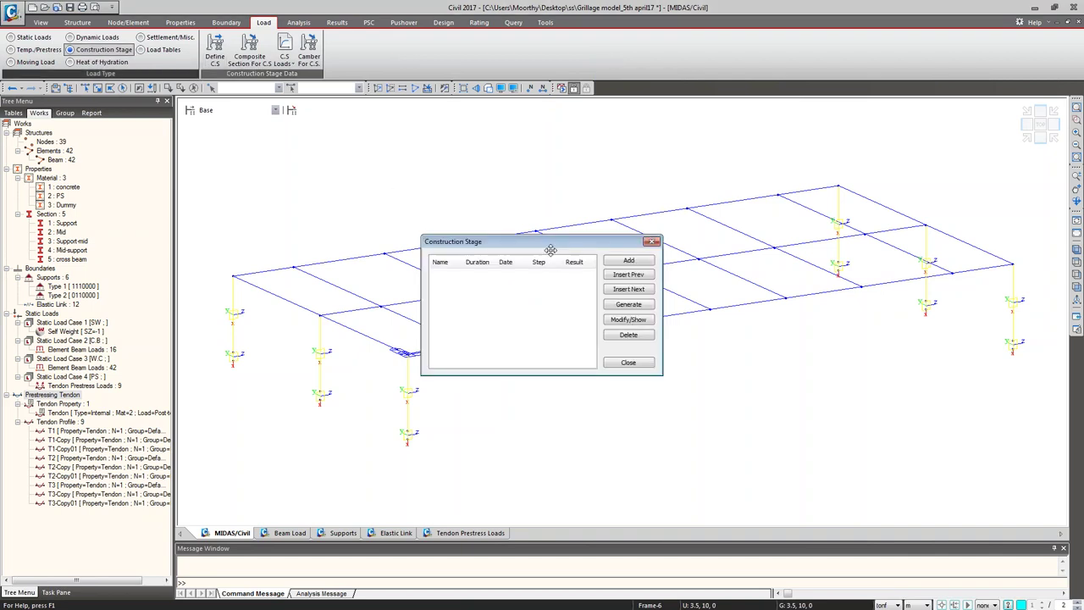
pyautogui.moveTo(548, 246); pyautogui.dragTo(314, 100)
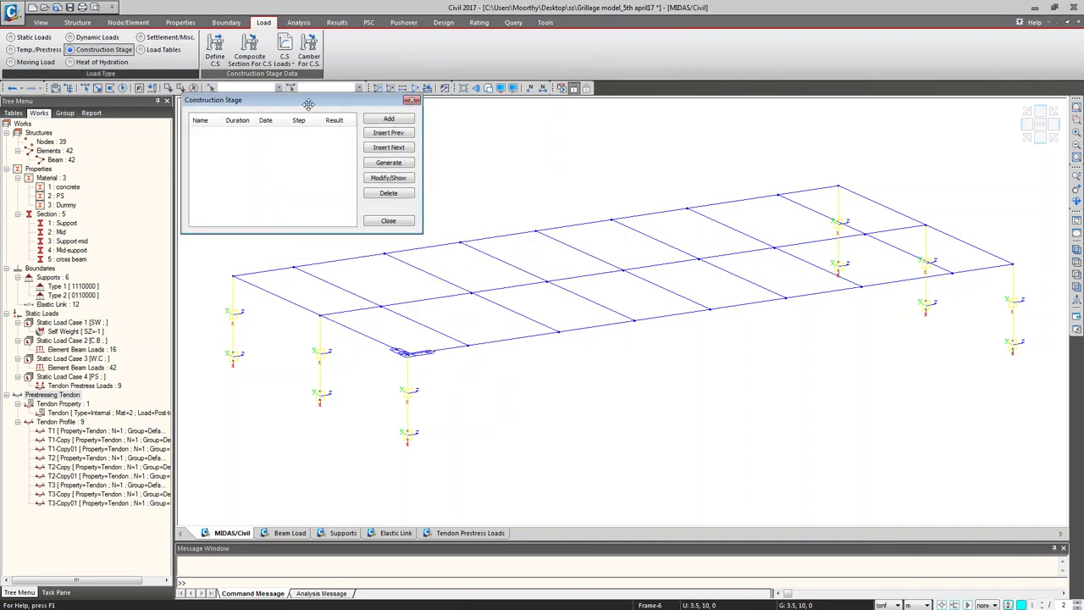
# Step: Start a new construction stage named CS1 with a 30-day duration
pyautogui.click(388, 120)
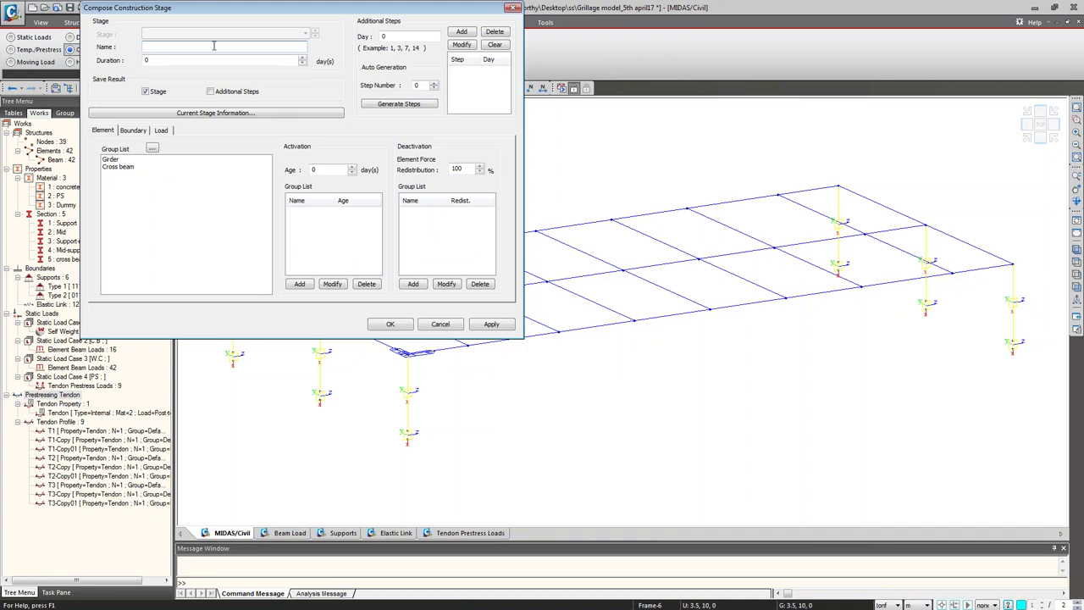
pyautogui.write('CS1')
pyautogui.press('Tab')
pyautogui.write('30')
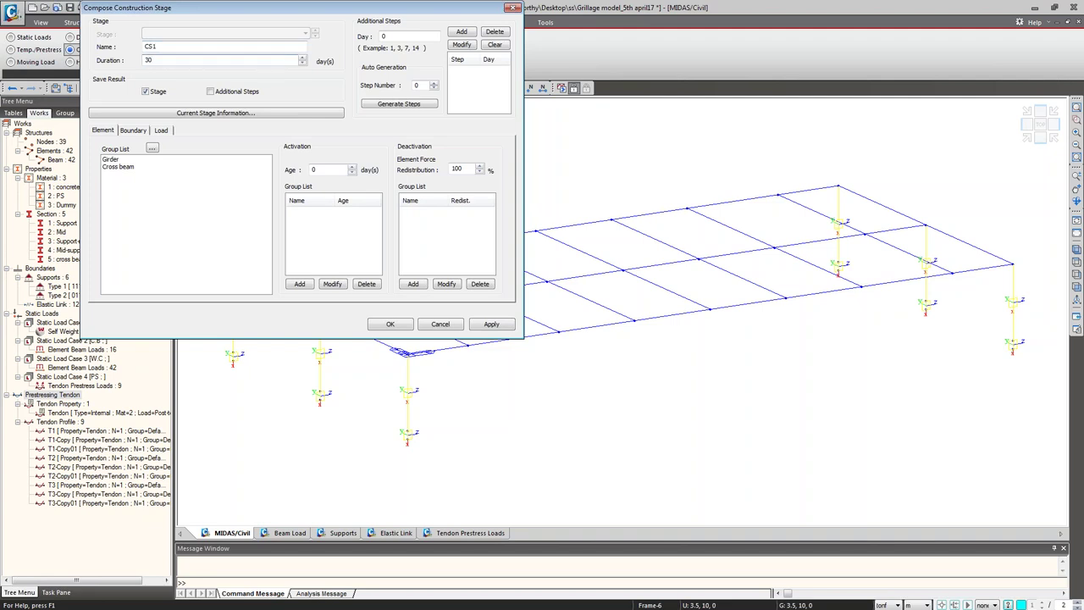
# Step: Activate the Girder element group at age 10 and select the support and Links boundary groups
pyautogui.click(120, 160)
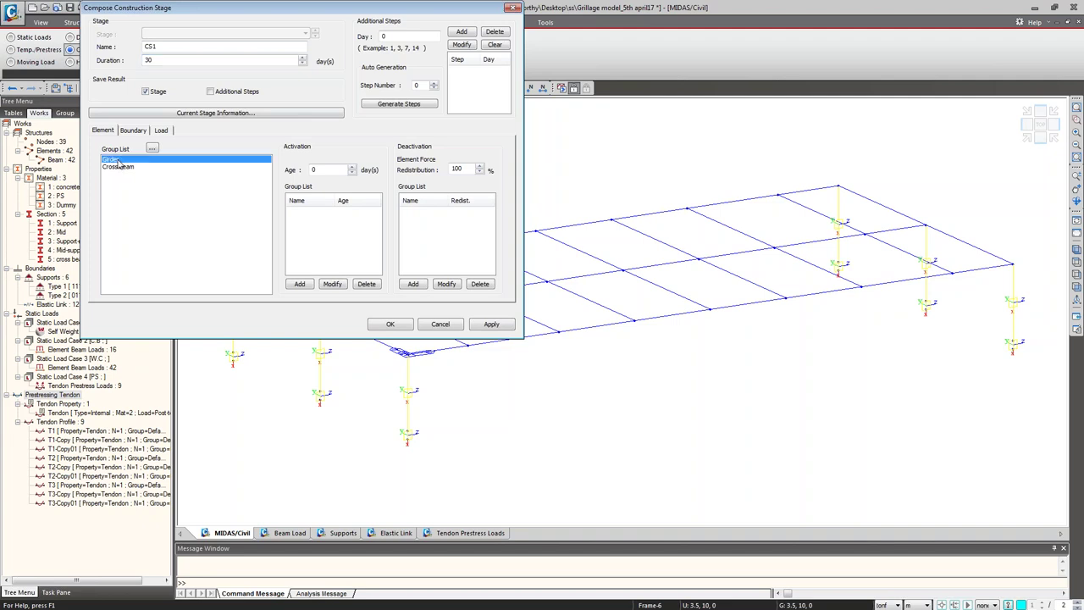
pyautogui.doubleClick(329, 169)
pyautogui.write('10')
pyautogui.click(299, 284)
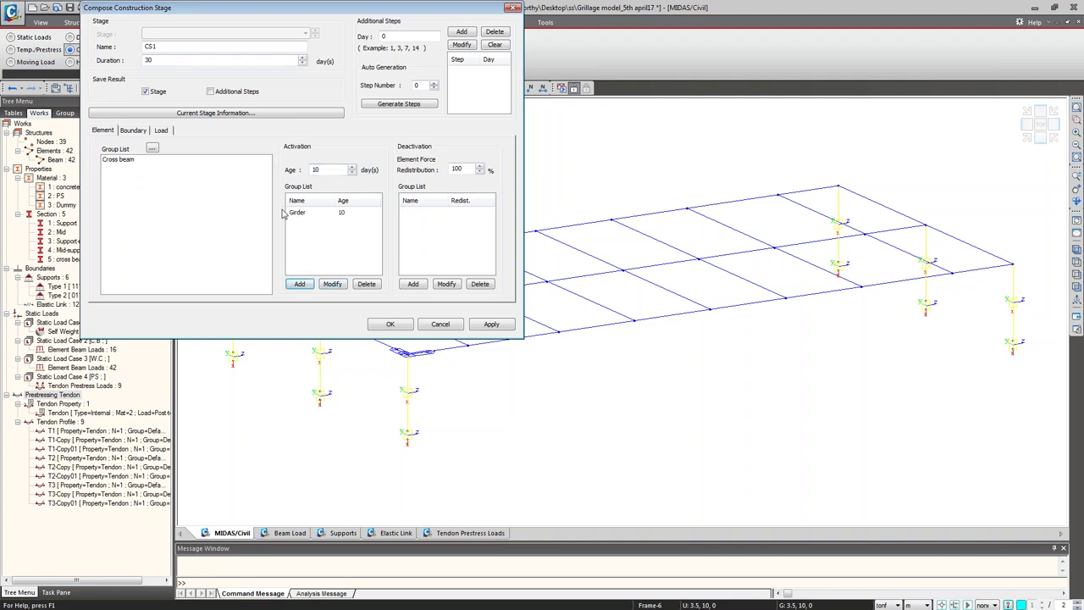
pyautogui.click(132, 130)
pyautogui.moveTo(149, 161); pyautogui.dragTo(138, 174)
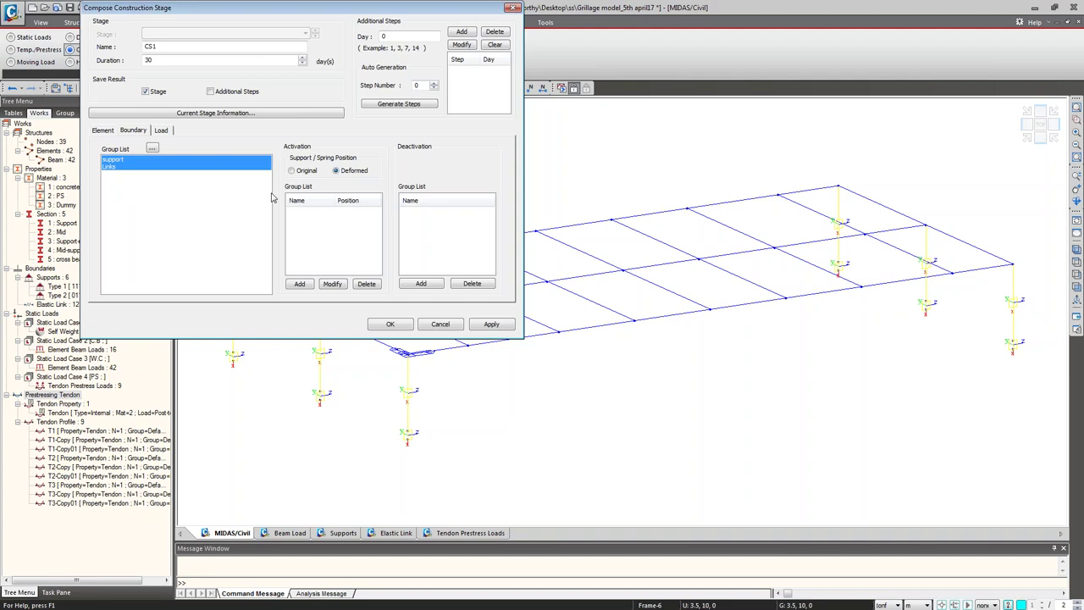
# Step: Activate the support and Links boundary groups at their original position, and the SW load from the first day
pyautogui.click(303, 171)
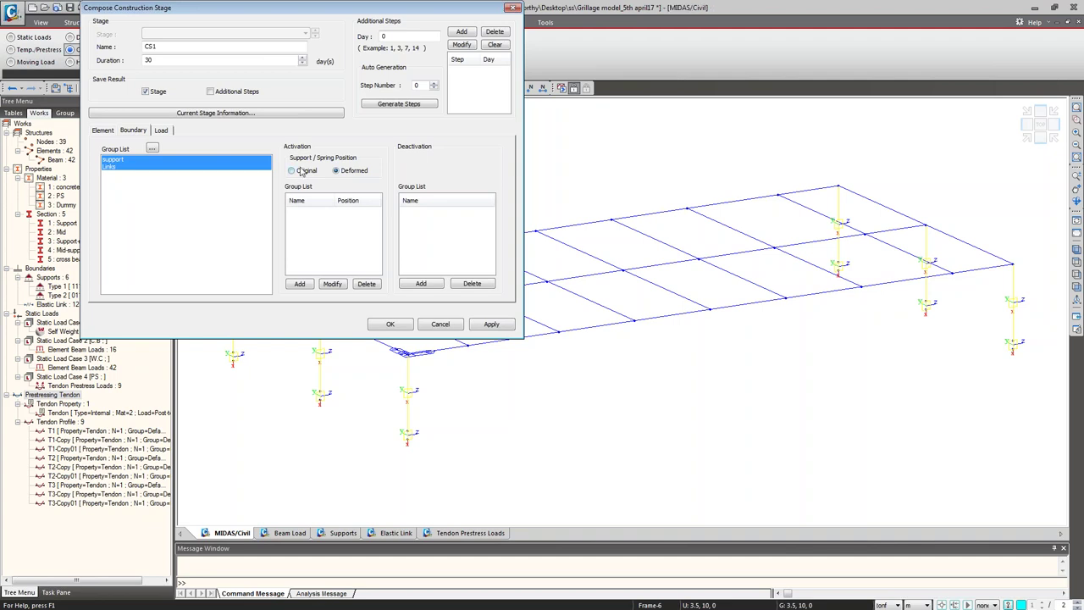
pyautogui.click(300, 283)
pyautogui.click(167, 132)
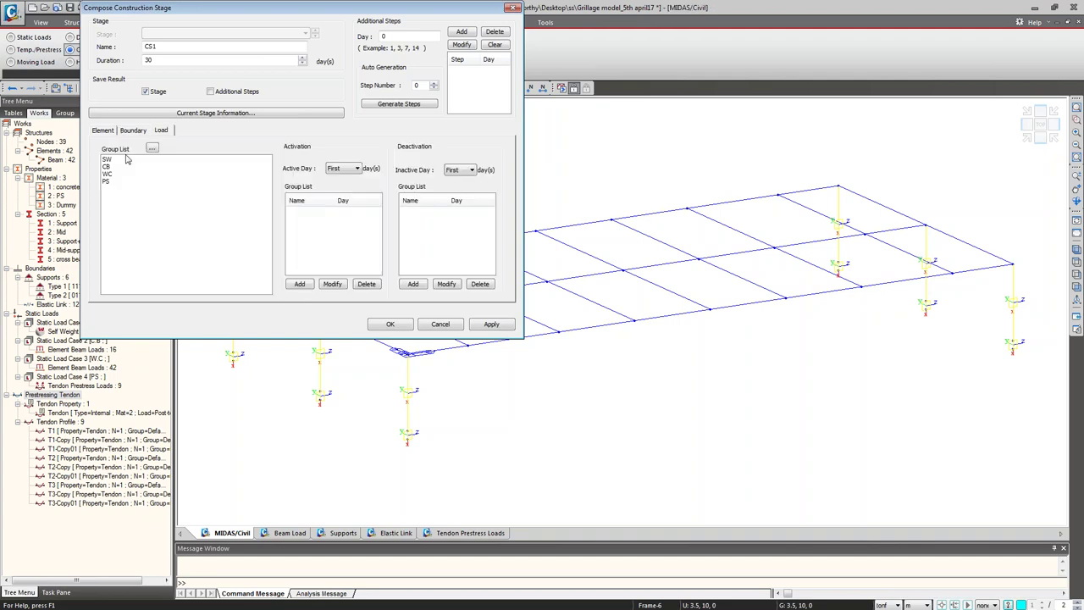
pyautogui.click(120, 160)
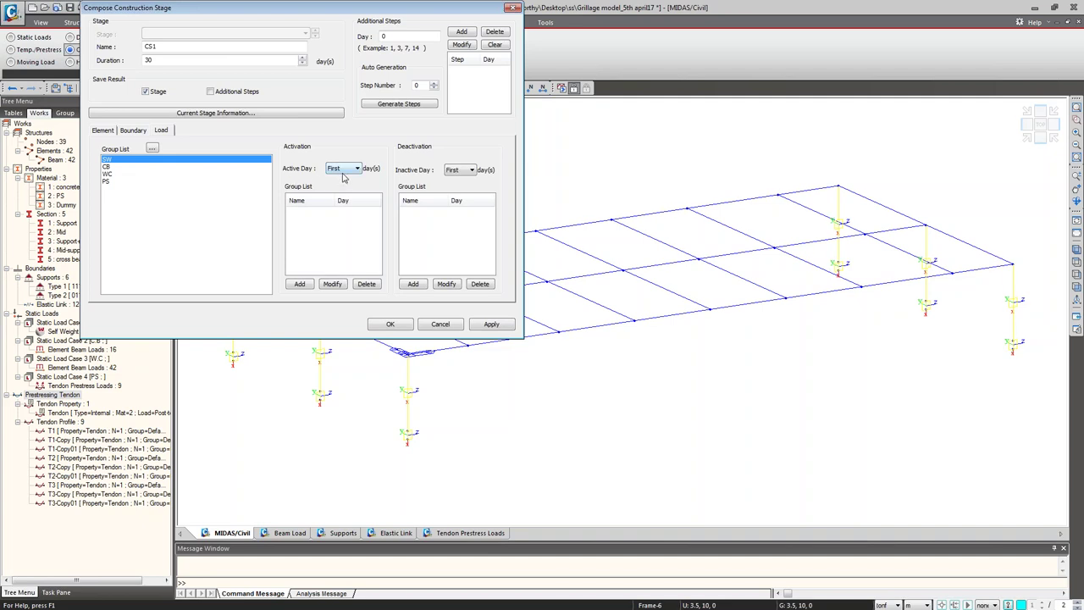
pyautogui.click(300, 285)
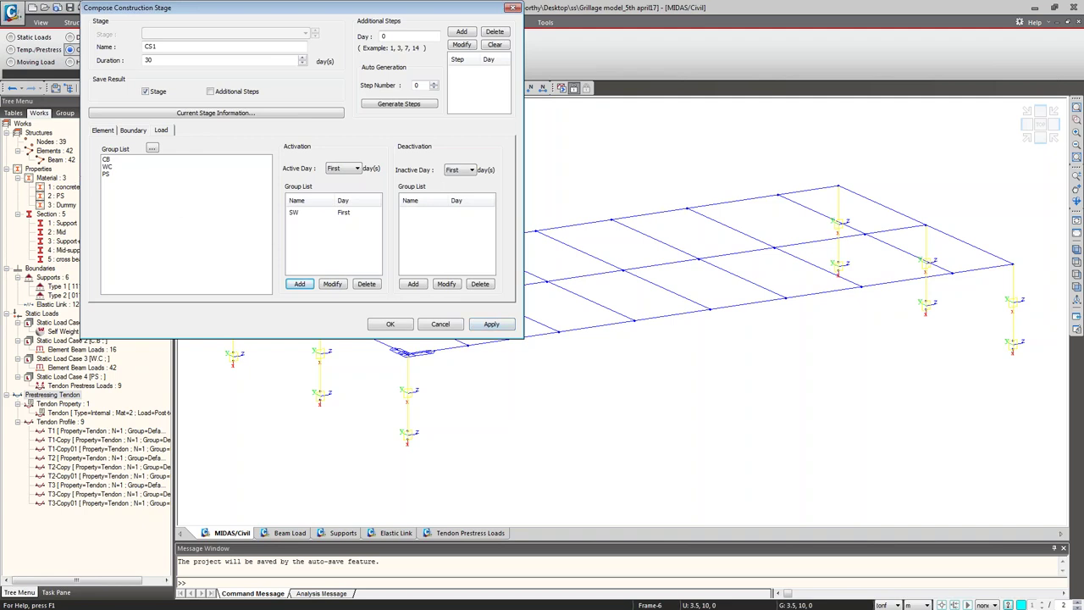
# Step: Add a day-10 step, activate the PS load at day 10, and apply stage CS1
pyautogui.click(131, 175)
pyautogui.doubleClick(398, 36)
pyautogui.write('10')
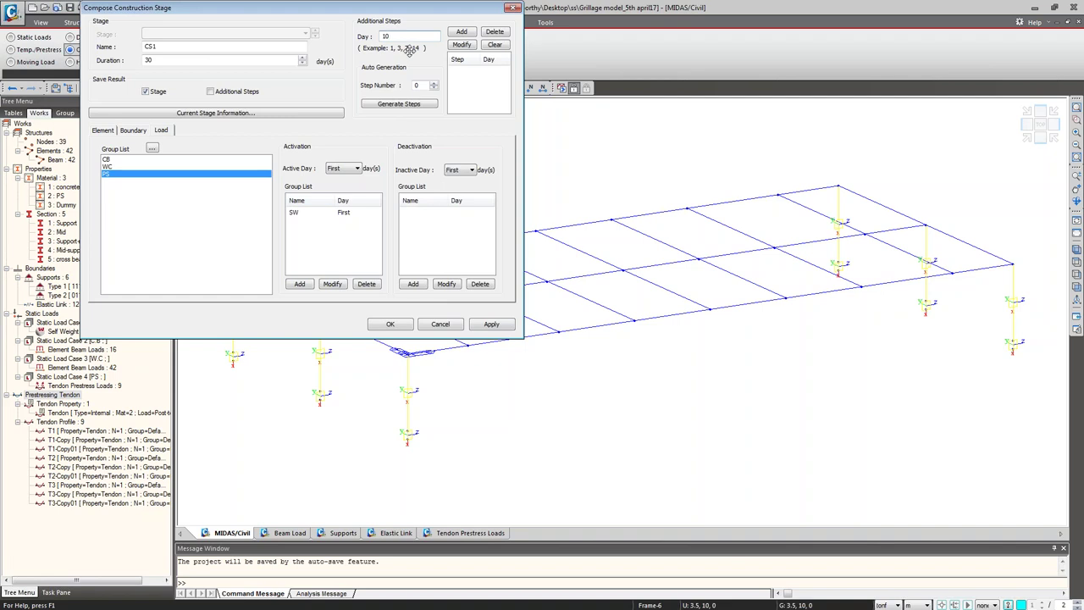
pyautogui.click(461, 33)
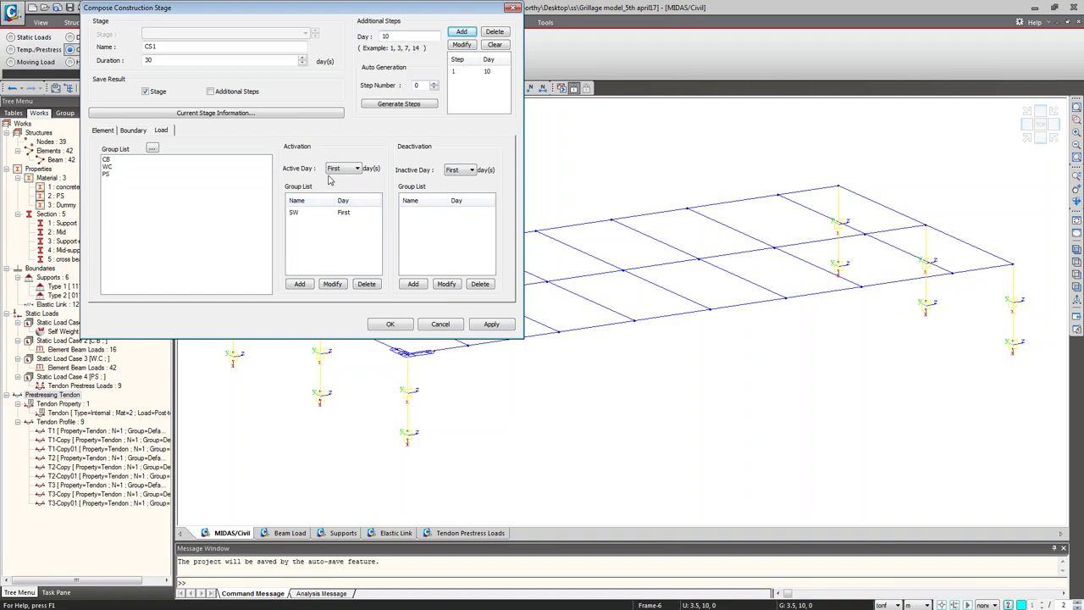
pyautogui.click(356, 169)
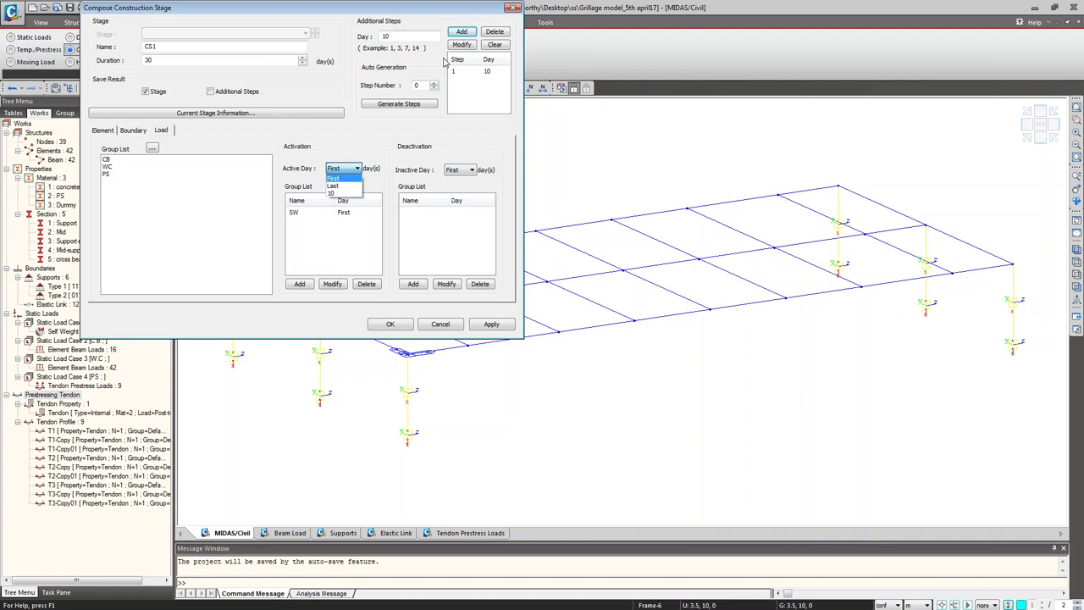
pyautogui.click(335, 193)
pyautogui.click(160, 190)
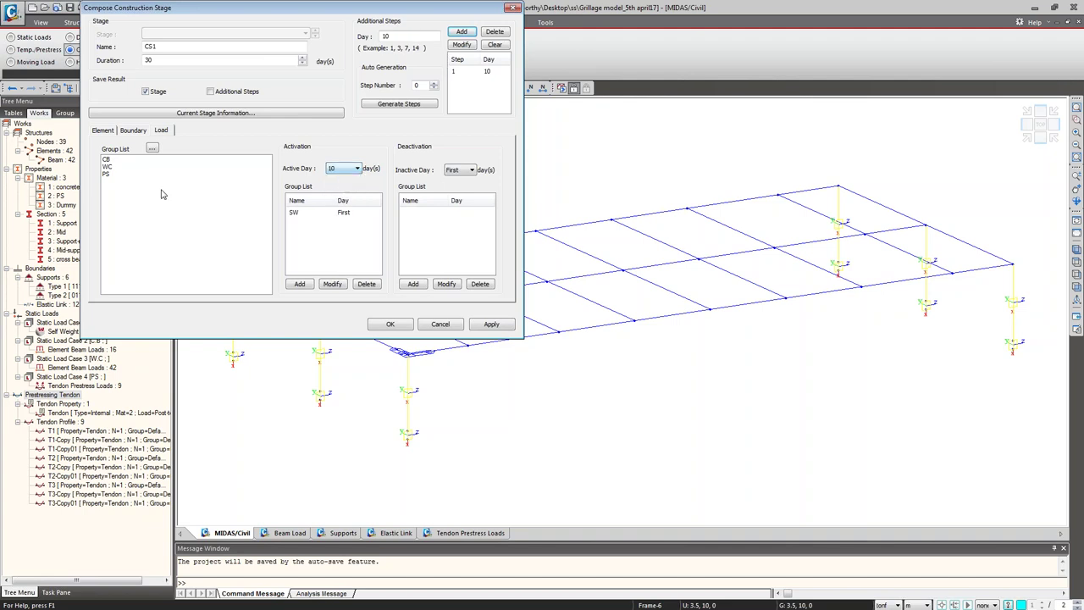
pyautogui.click(107, 173)
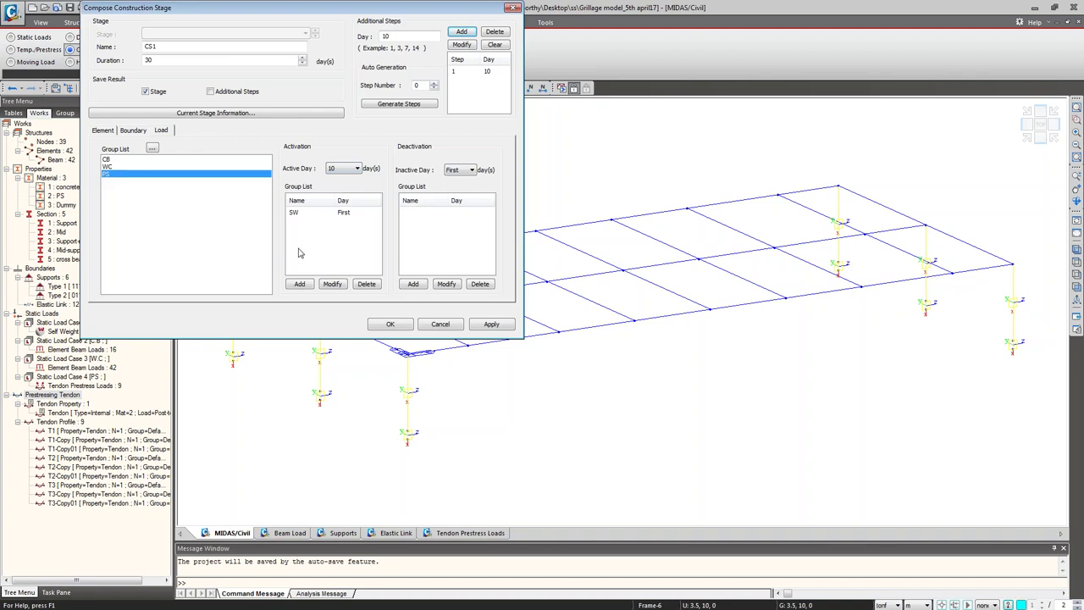
pyautogui.click(300, 284)
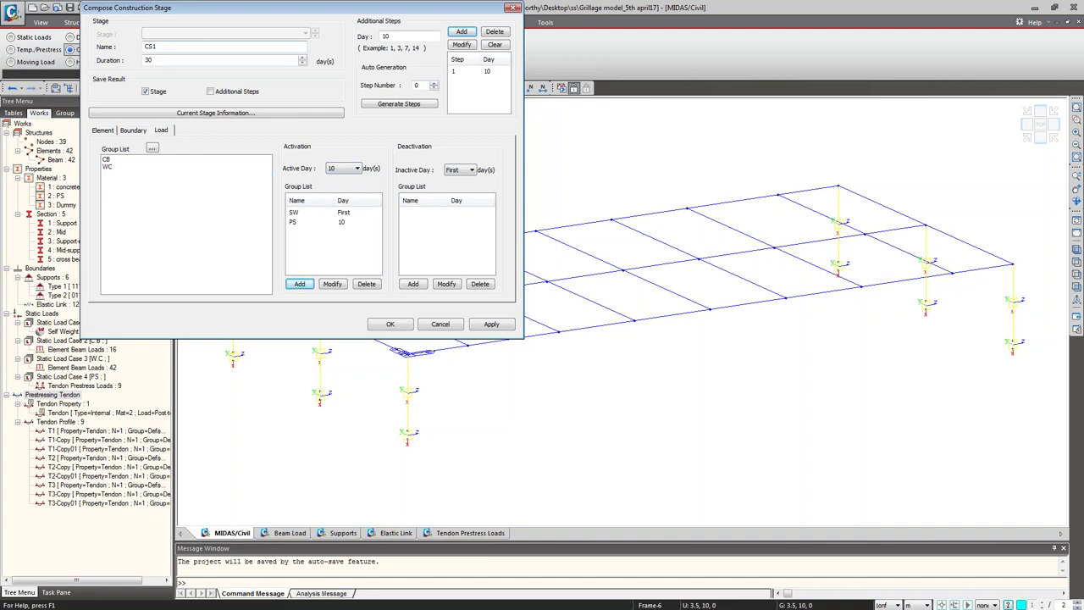
pyautogui.click(493, 327)
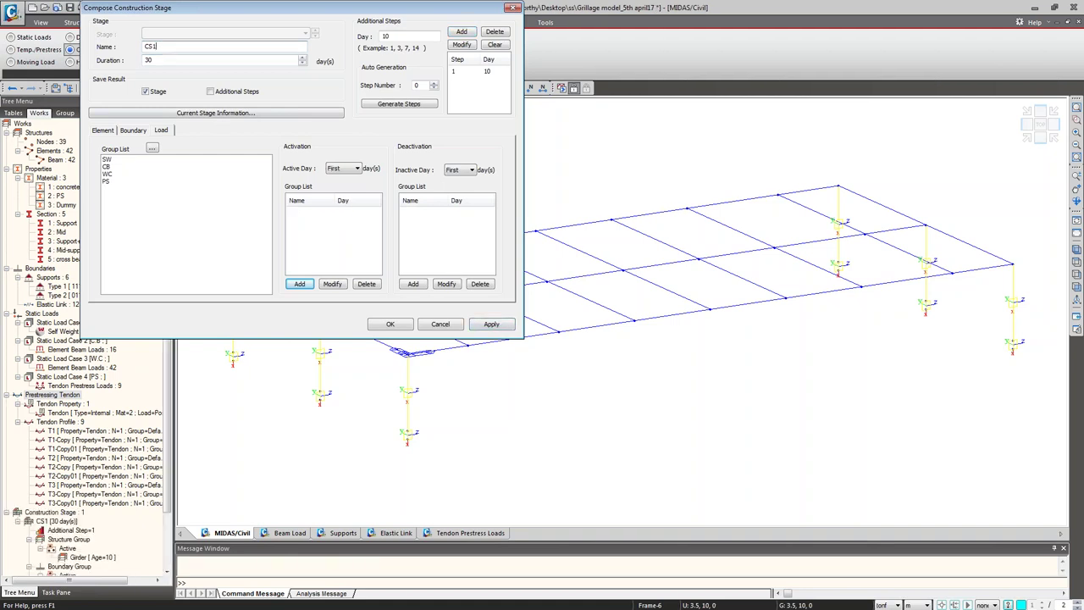
# Step: Rename the stage to CS2 and activate the Cross beam element group at age 10
pyautogui.press('BackSpace')
pyautogui.write('2')
pyautogui.click(102, 130)
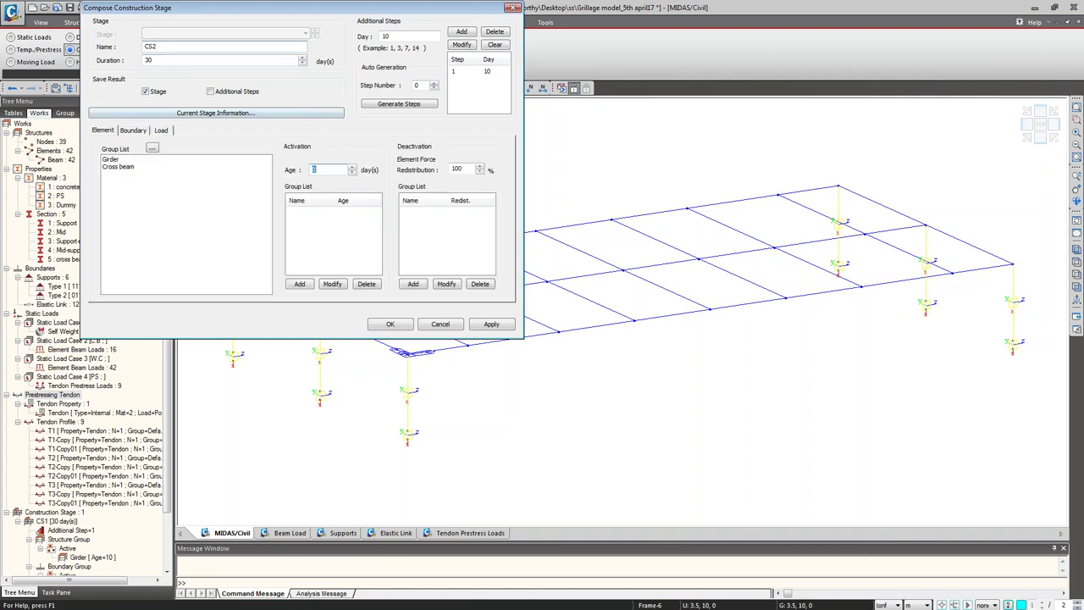
pyautogui.click(127, 167)
pyautogui.doubleClick(324, 169)
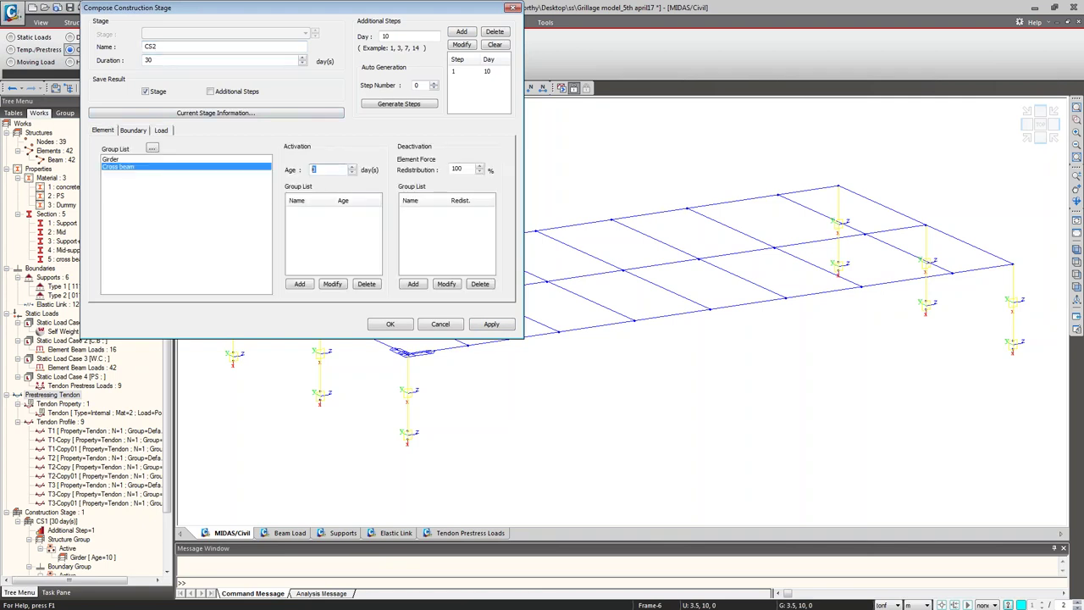
pyautogui.write('10')
pyautogui.click(296, 283)
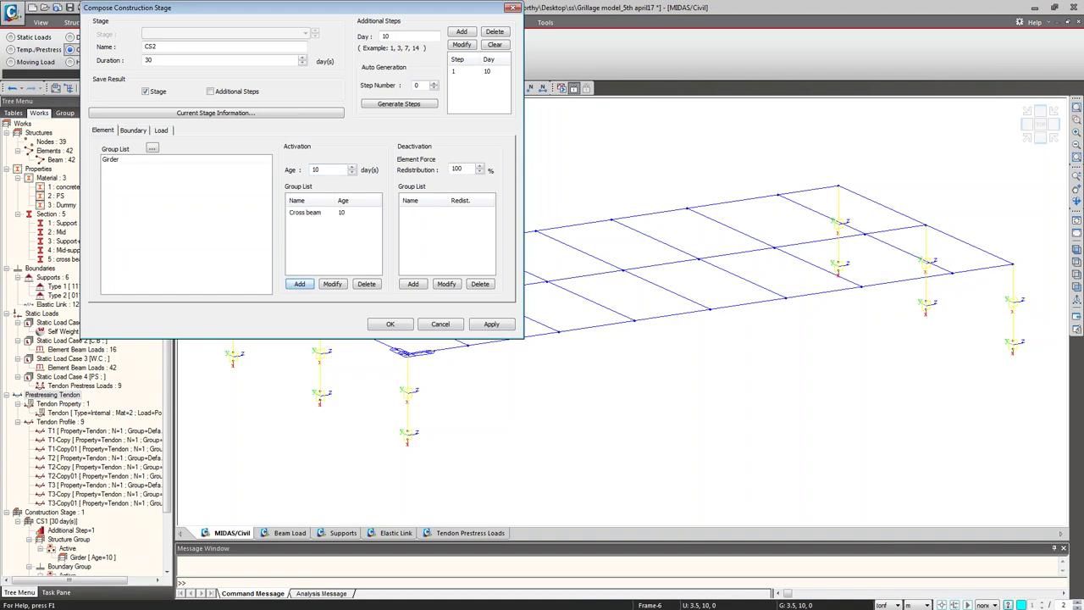
# Step: Activate the CB and WC load groups from the first day and apply stage CS2
pyautogui.click(131, 131)
pyautogui.click(162, 132)
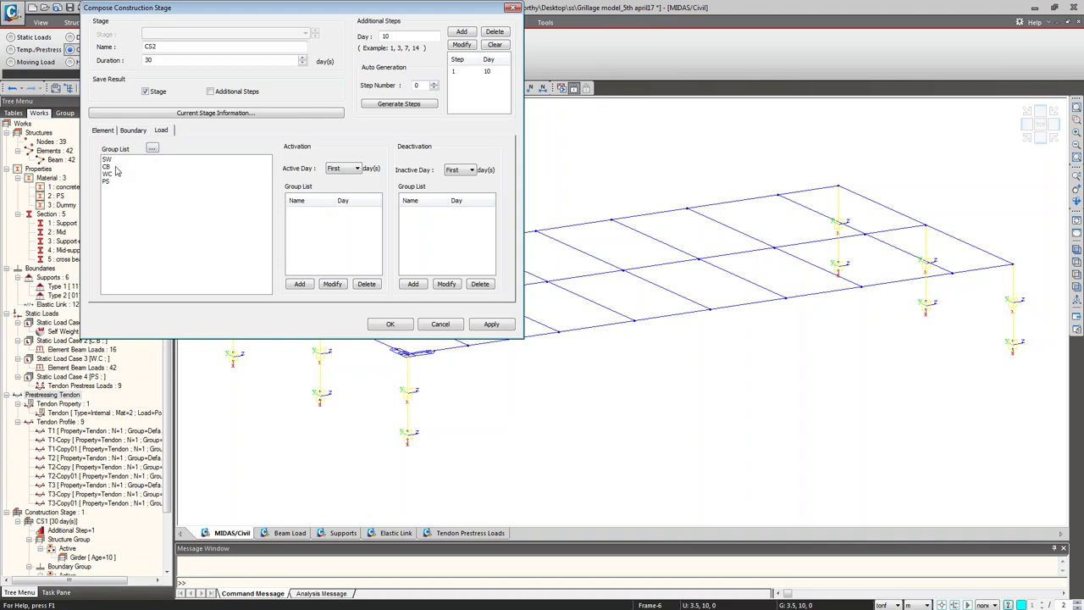
pyautogui.click(114, 166)
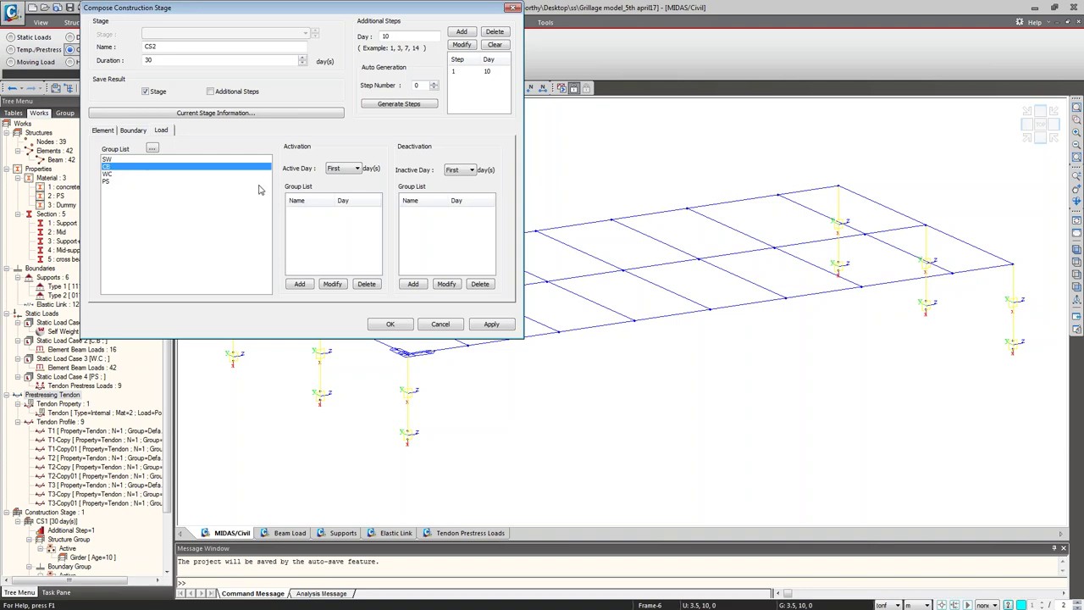
pyautogui.keyDown('ctrl'); pyautogui.click(108, 174); pyautogui.keyUp('ctrl')
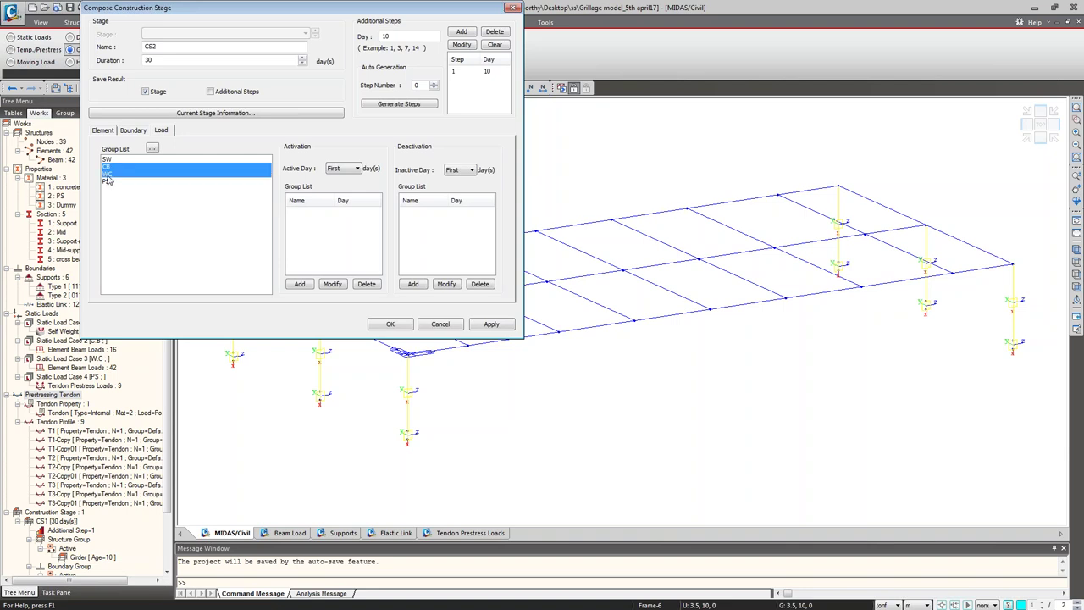
pyautogui.click(347, 169)
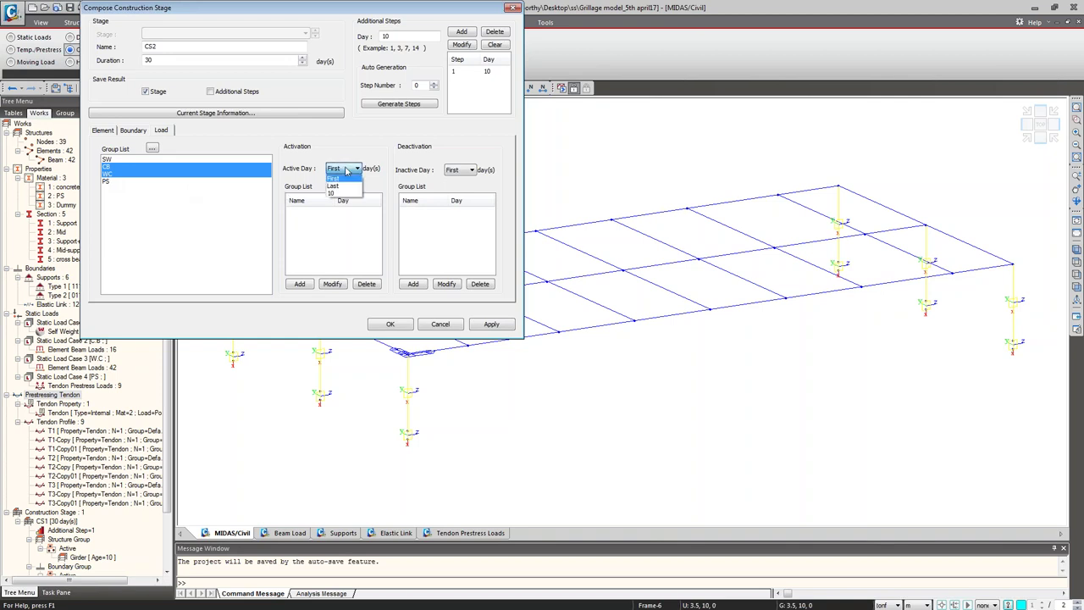
pyautogui.click(345, 170)
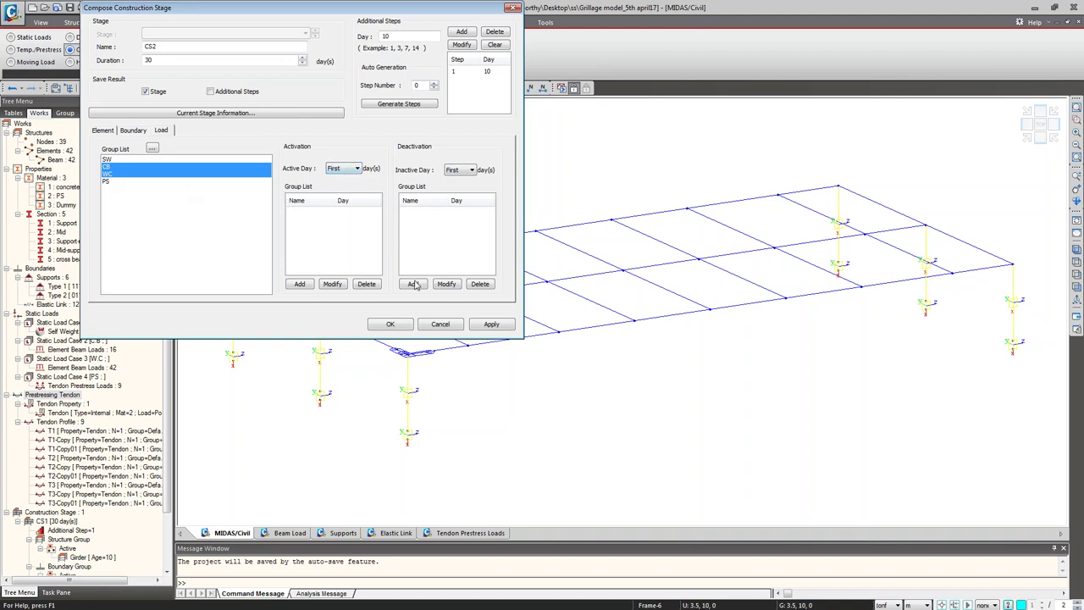
pyautogui.click(295, 284)
pyautogui.click(298, 284)
pyautogui.click(491, 323)
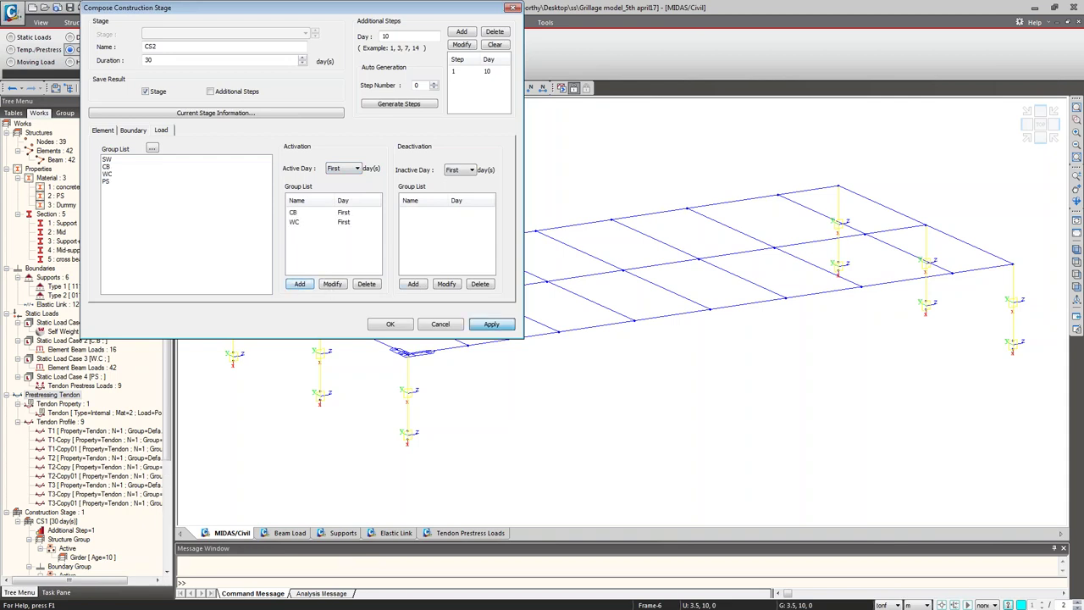
# Step: Set the next stage's duration to 1000 days and save it
pyautogui.click(180, 47)
pyautogui.press('Tab')
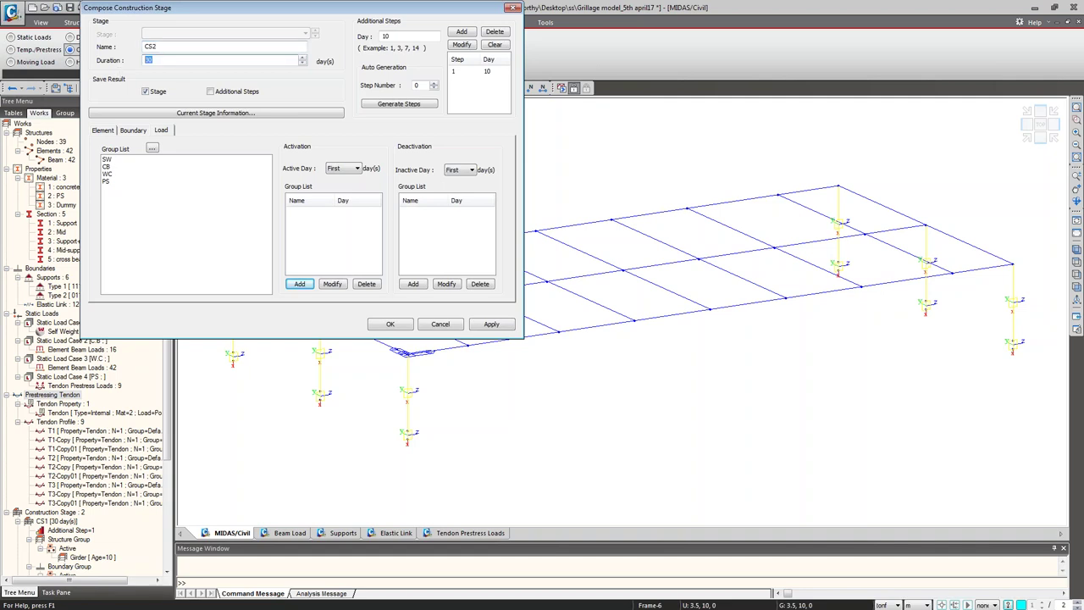
pyautogui.write('10000')
pyautogui.click(375, 325)
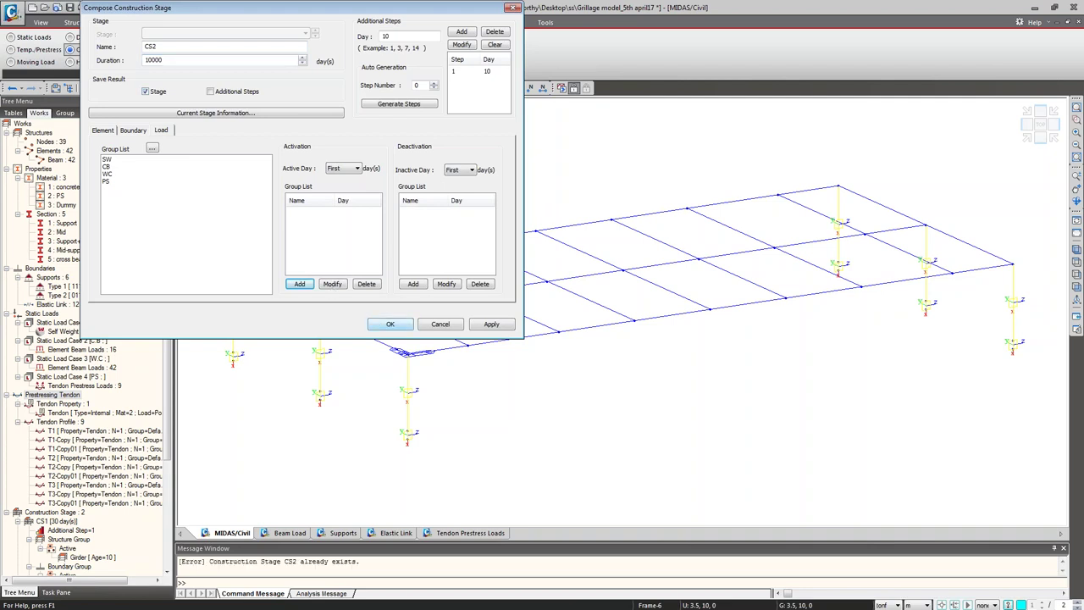
# Step: Rename that stage to CS3, save it, and close the Construction Stage dialog
pyautogui.click(180, 46)
pyautogui.press('BackSpace')
pyautogui.write('3')
pyautogui.click(391, 323)
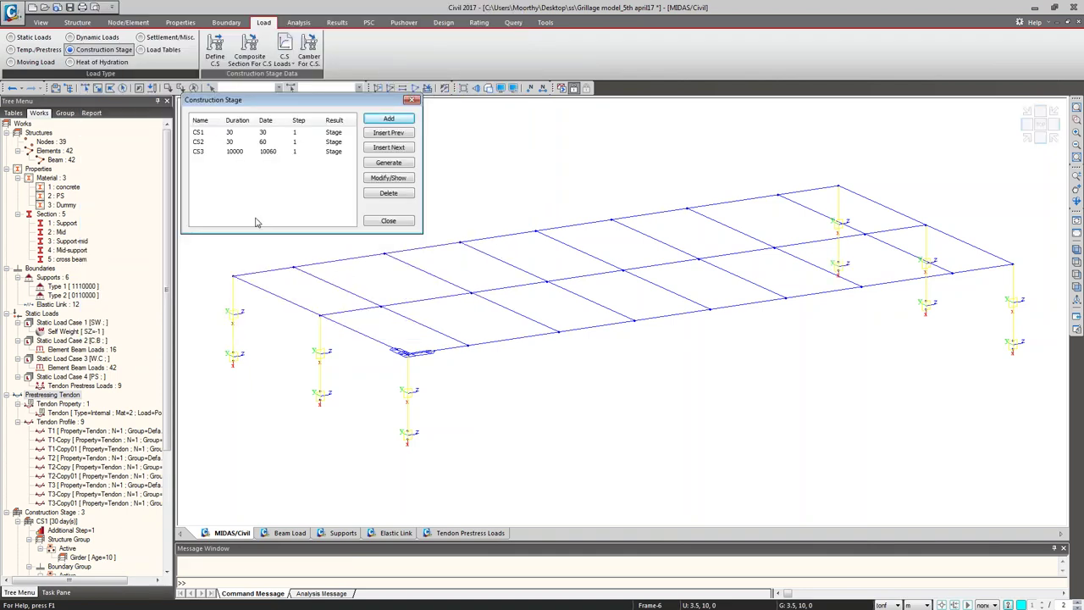
pyautogui.click(377, 222)
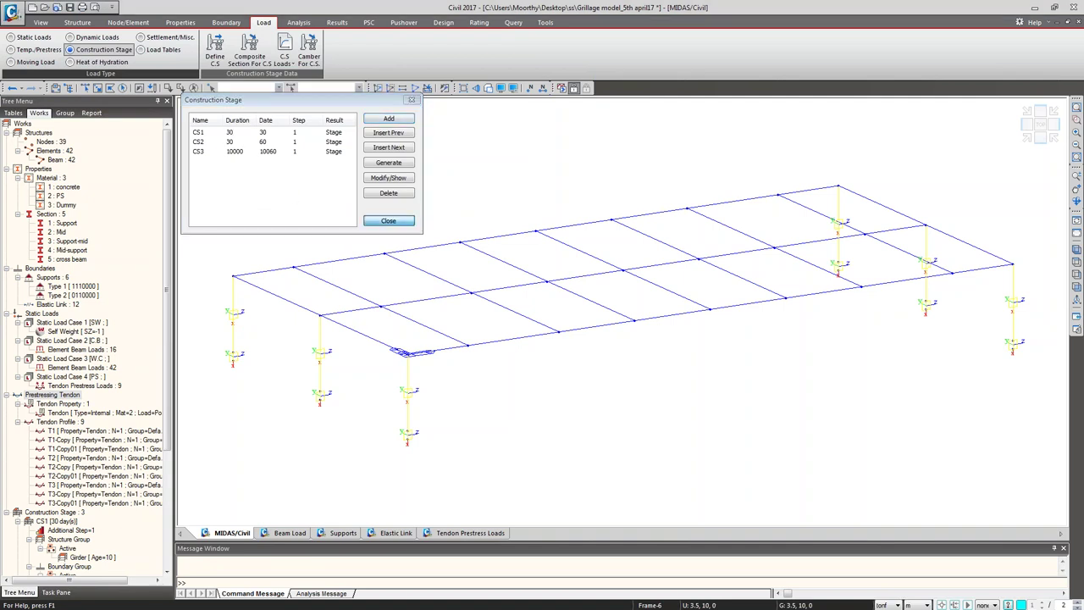
pyautogui.moveTo(373, 228)
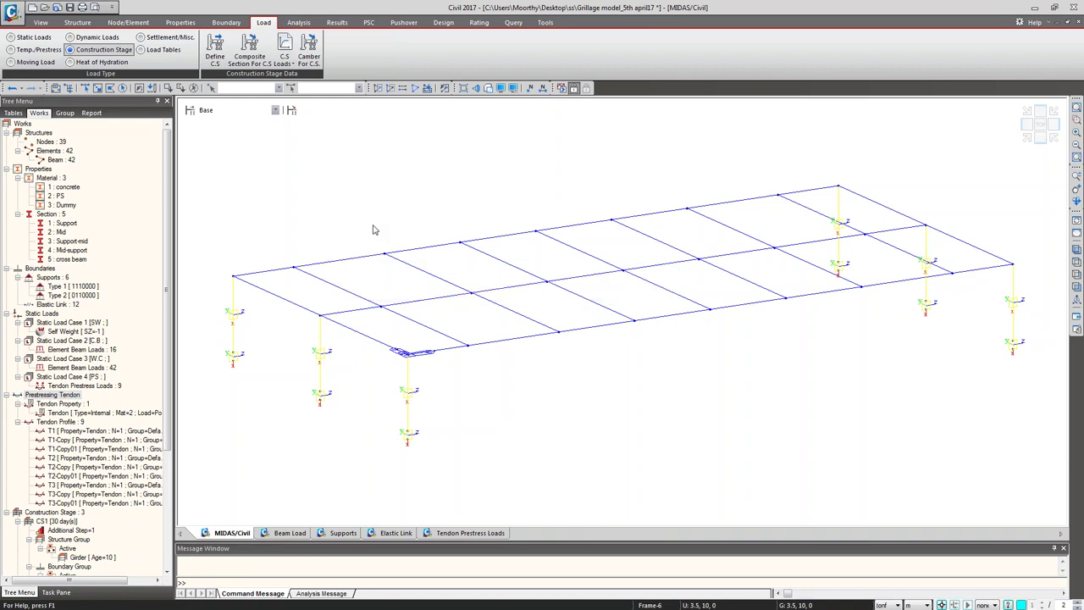
# Step: Switch the status-bar units to N and mm
pyautogui.click(887, 604)
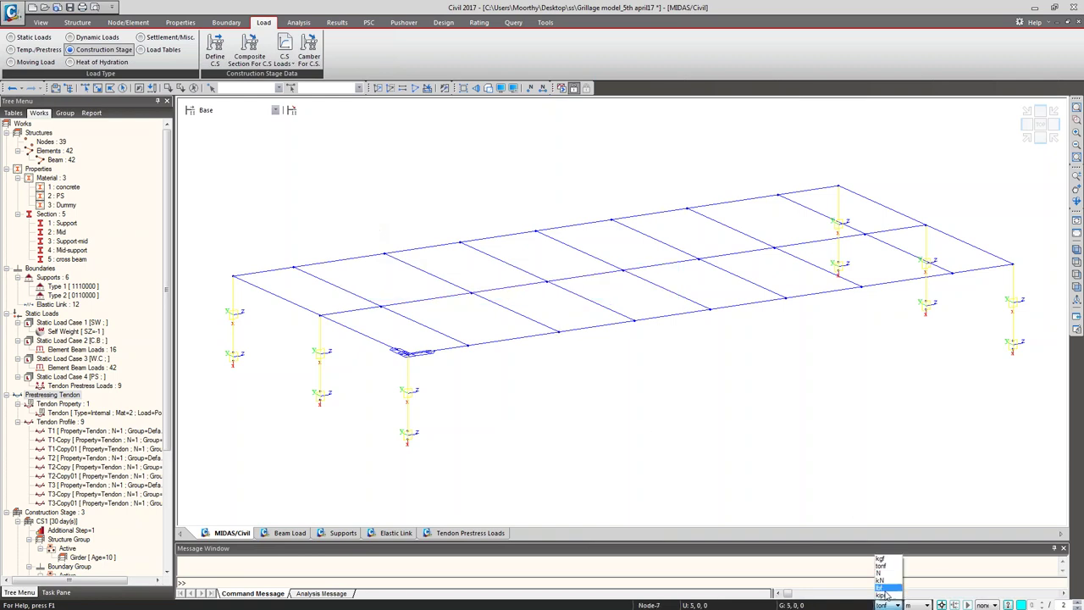
pyautogui.click(885, 561)
pyautogui.click(914, 604)
pyautogui.click(916, 565)
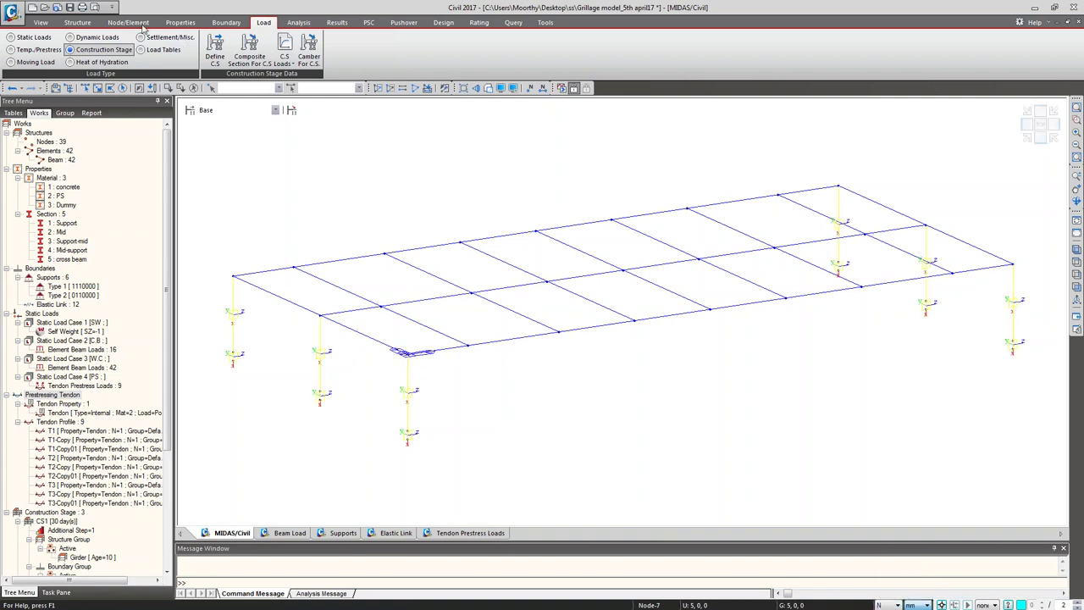
# Step: Add a creep/shrinkage material named C&S using the CEB-FIP(2010) code
pyautogui.click(176, 25)
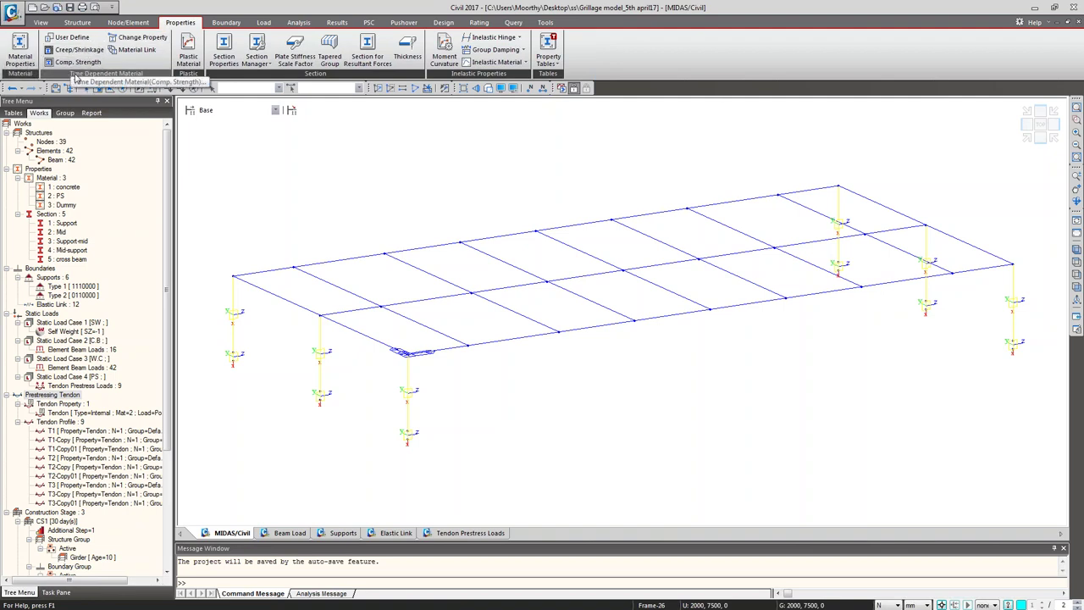
pyautogui.click(78, 49)
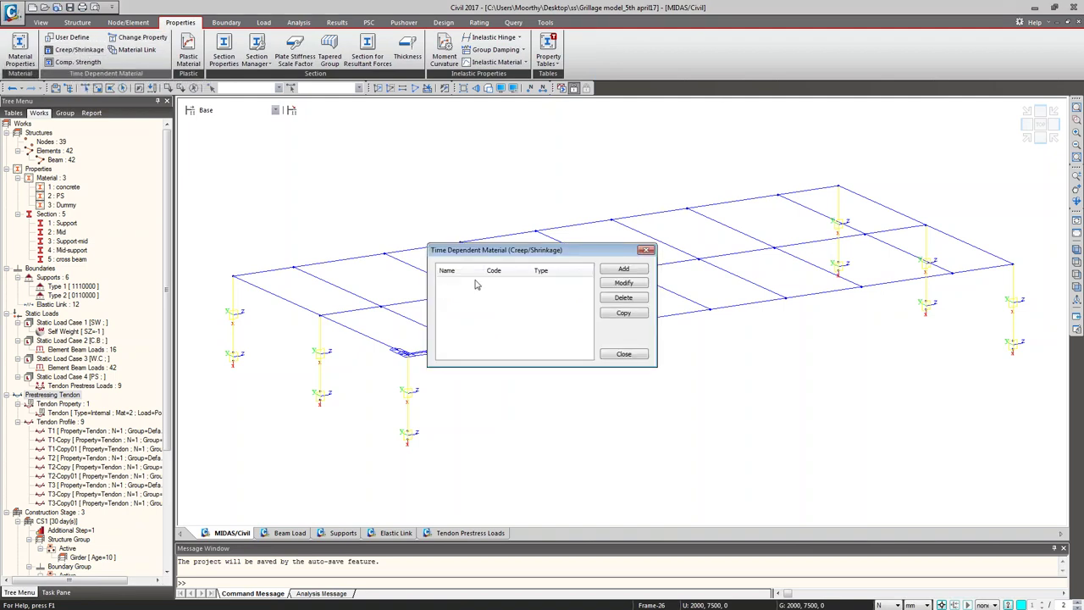
pyautogui.click(619, 271)
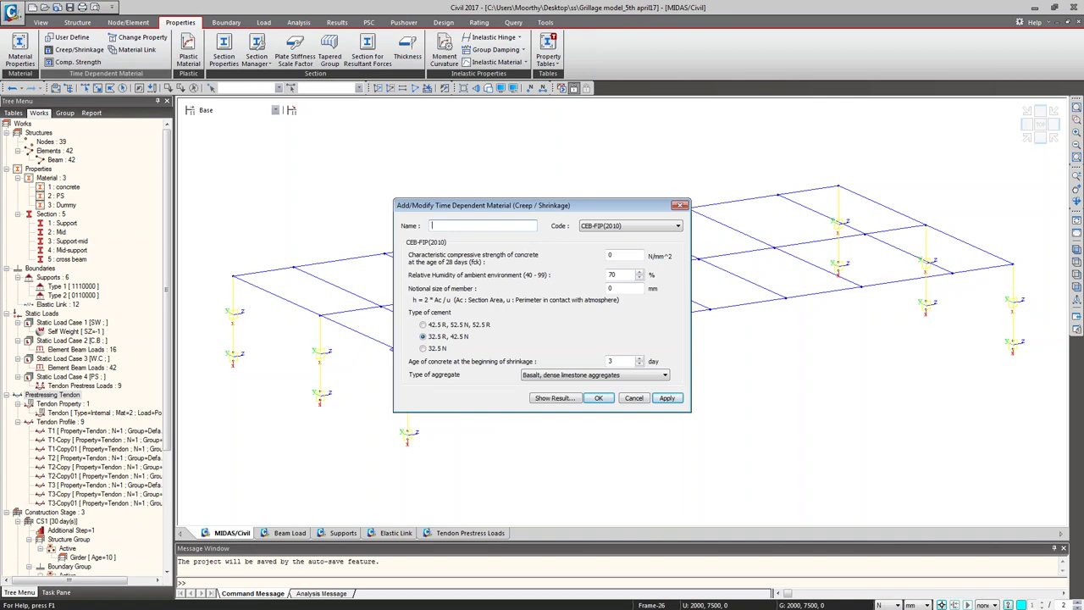
pyautogui.write('C&S')
pyautogui.click(643, 227)
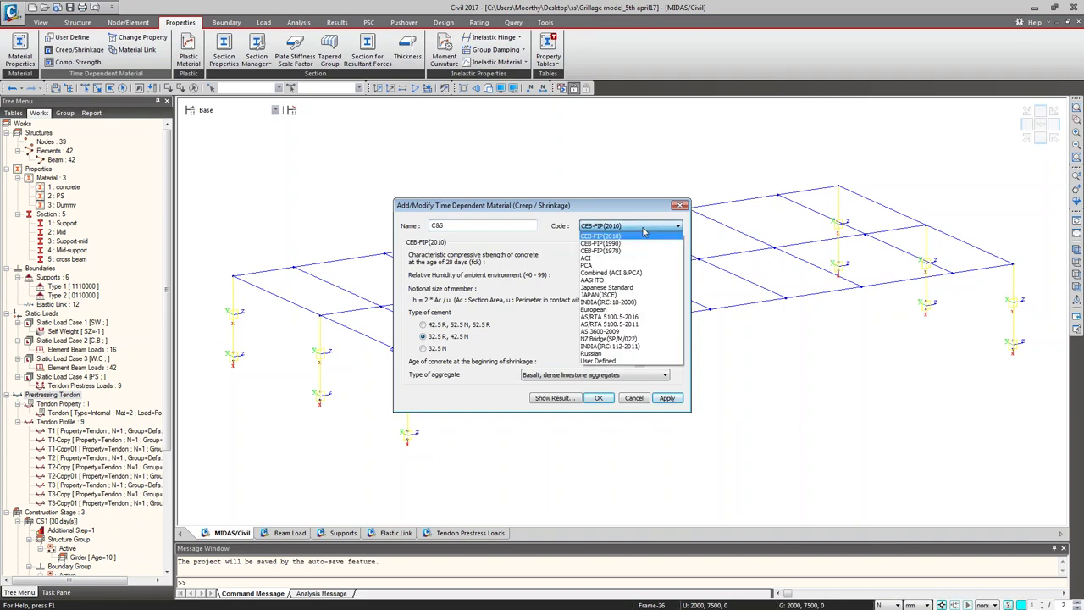
pyautogui.click(644, 231)
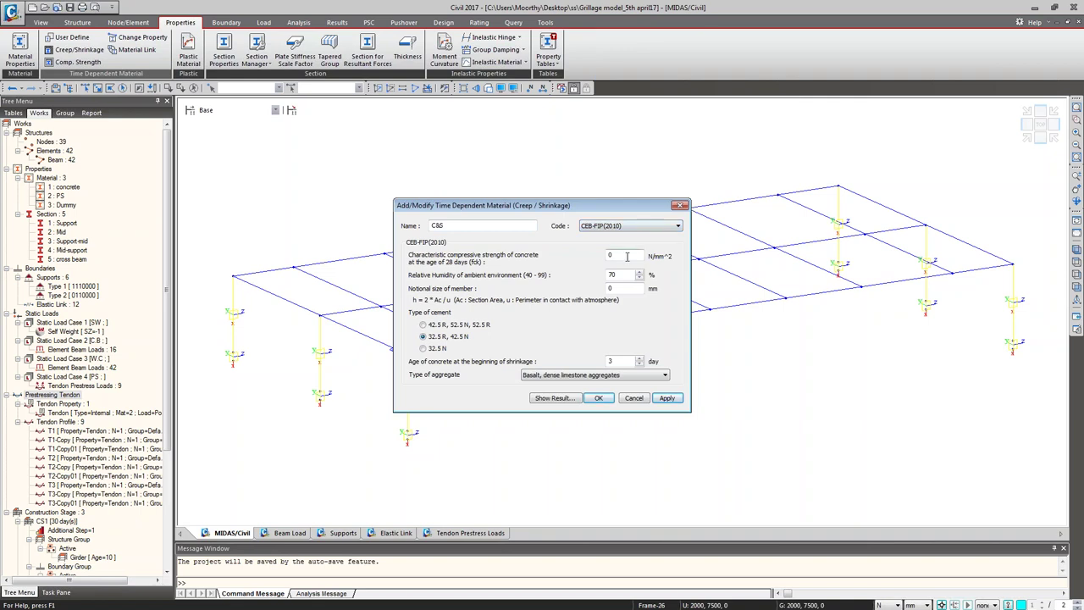
# Step: Set fck 45, notional size 1000 mm, basalt/dense limestone aggregate, and preview the creep curve
pyautogui.doubleClick(627, 259)
pyautogui.write('45')
pyautogui.doubleClick(610, 288)
pyautogui.write('1000')
pyautogui.click(615, 378)
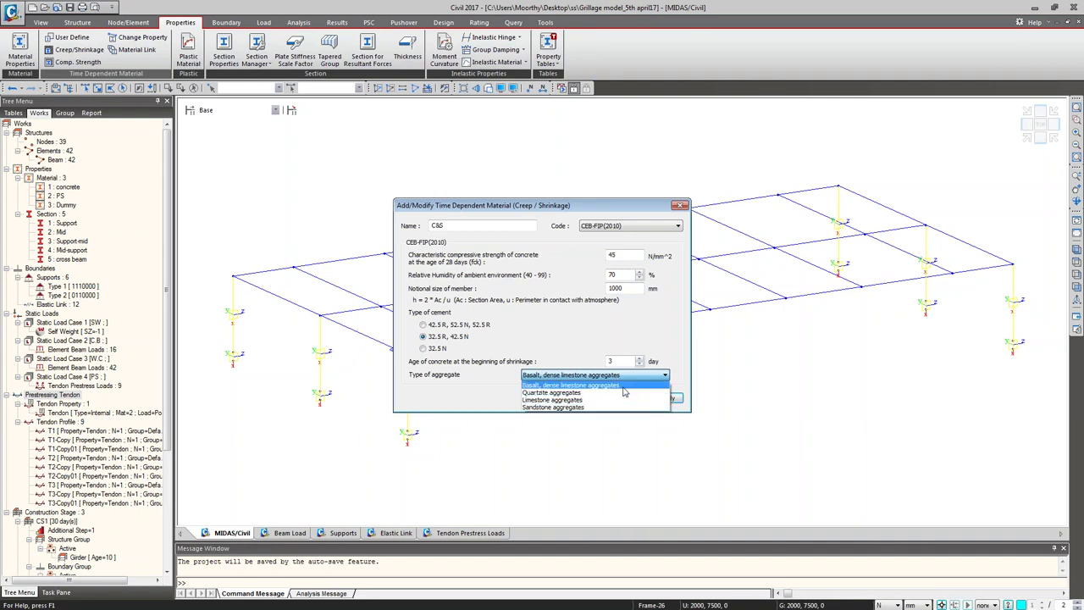
pyautogui.click(623, 387)
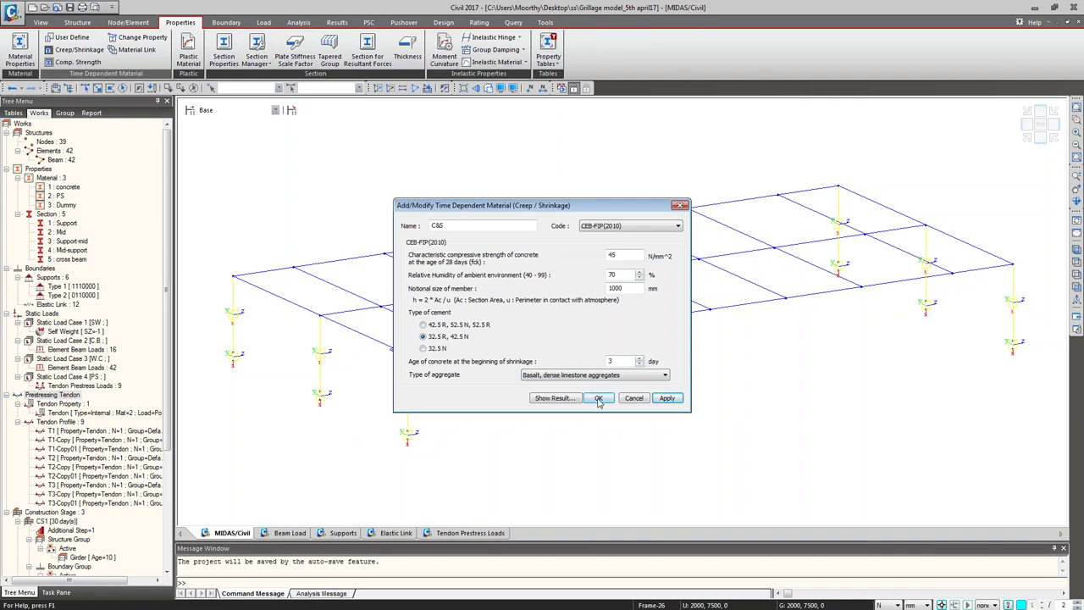
pyautogui.click(565, 398)
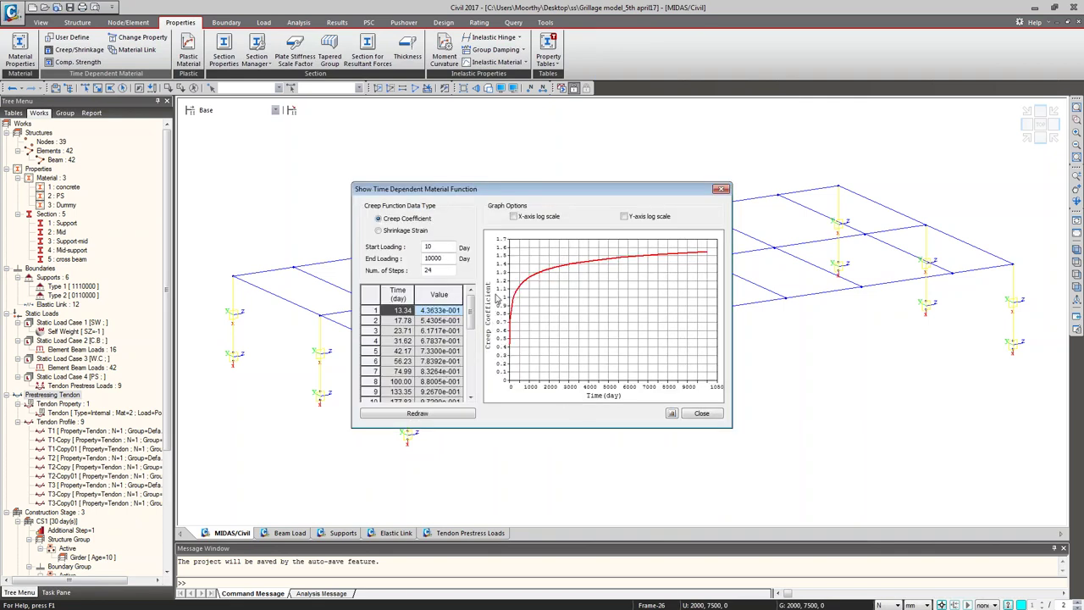
# Step: View the shrinkage strain curve, then confirm C&S and close the creep/shrinkage dialogs
pyautogui.click(408, 232)
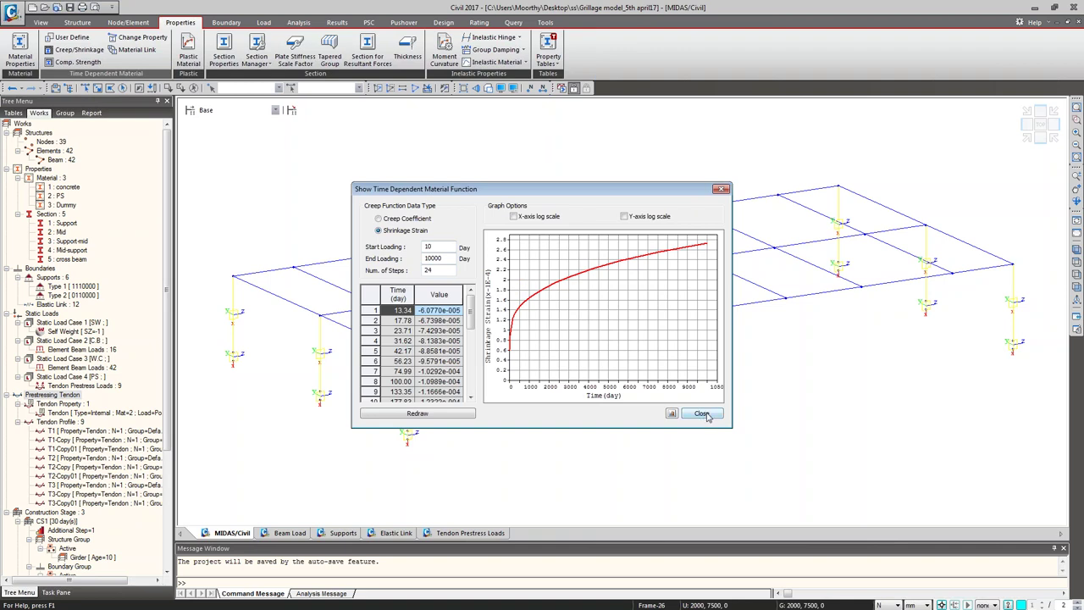
pyautogui.click(703, 413)
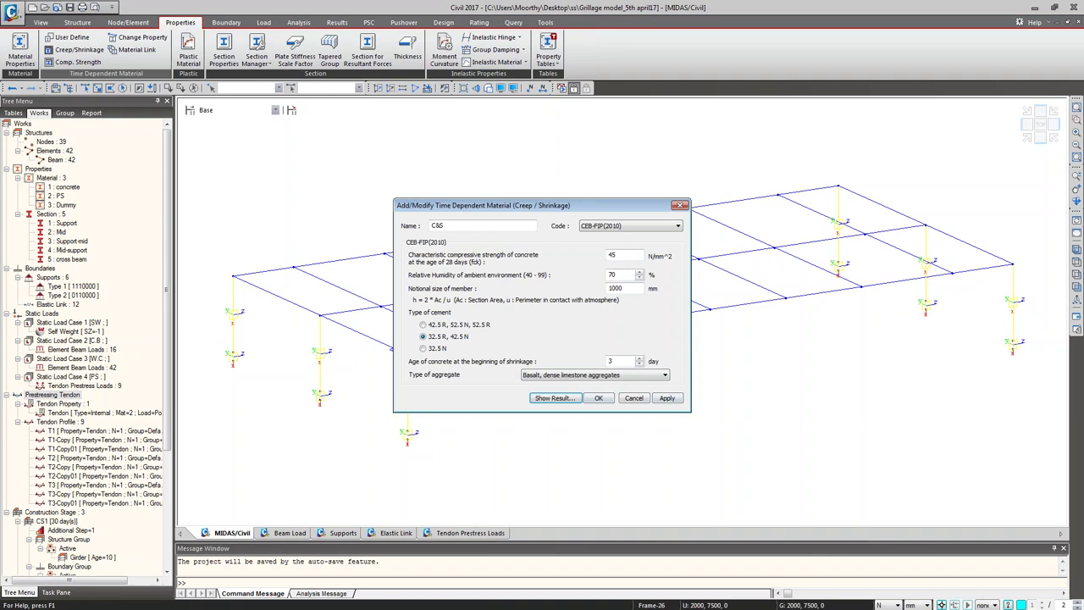
pyautogui.click(599, 399)
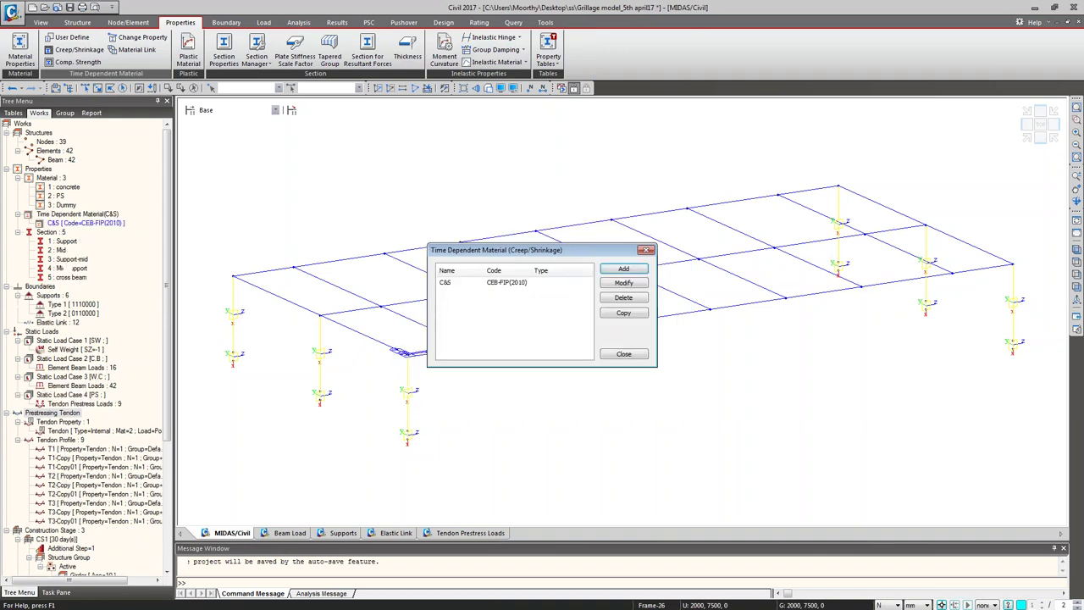
pyautogui.click(622, 354)
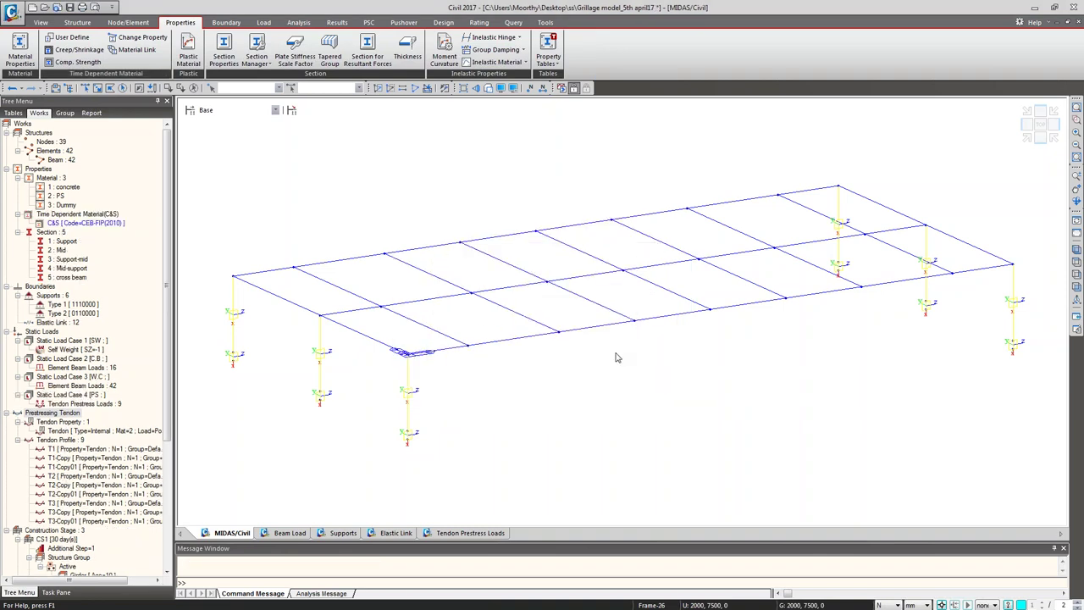
# Step: Add compressive strength material COMP.STR with CEB-FIP(2010), 50 N/mm² mean strength, redrawing its graph
pyautogui.click(75, 63)
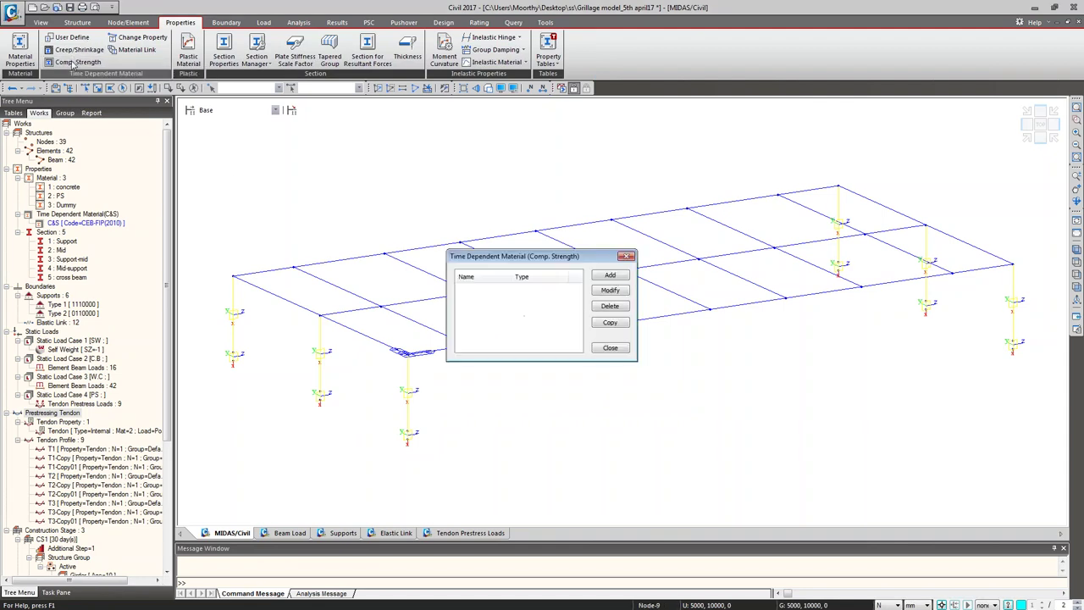
pyautogui.click(610, 276)
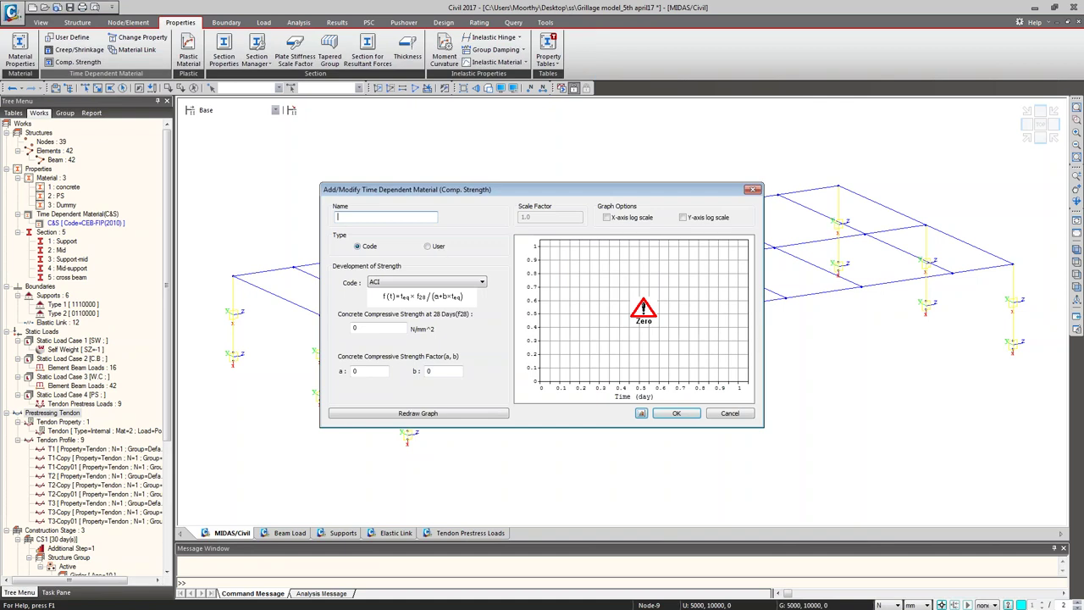
pyautogui.write('COMP.STR')
pyautogui.click(440, 284)
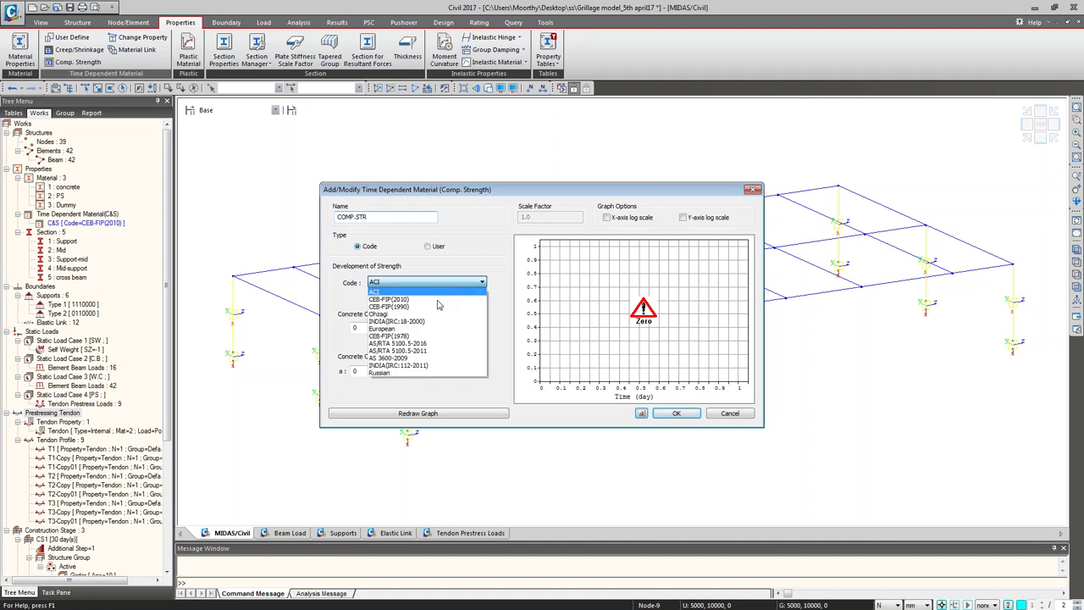
pyautogui.click(440, 298)
pyautogui.press('Tab')
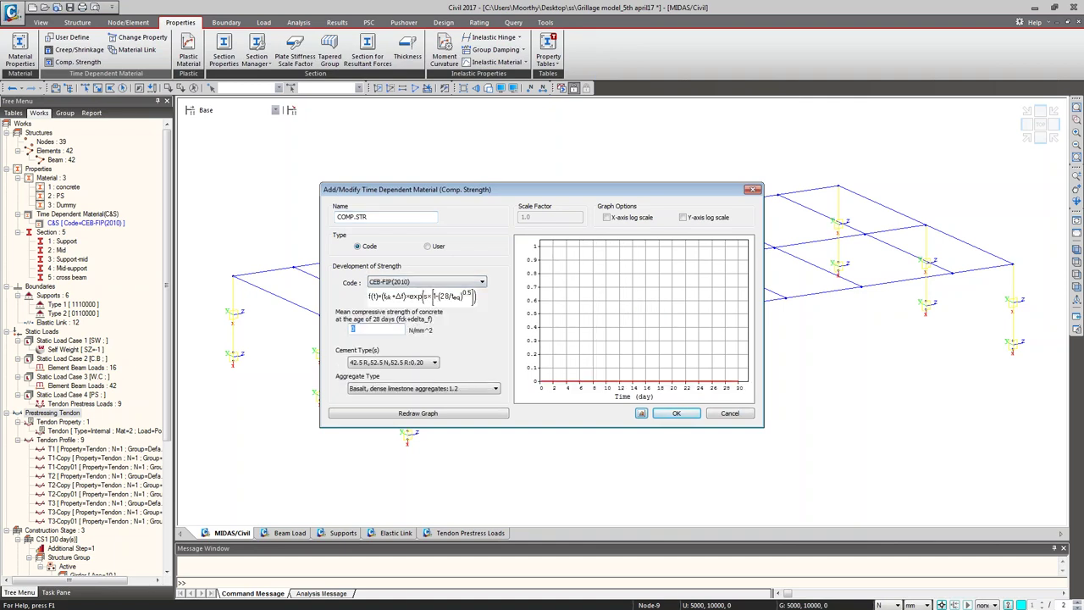
pyautogui.write('50')
pyautogui.click(398, 414)
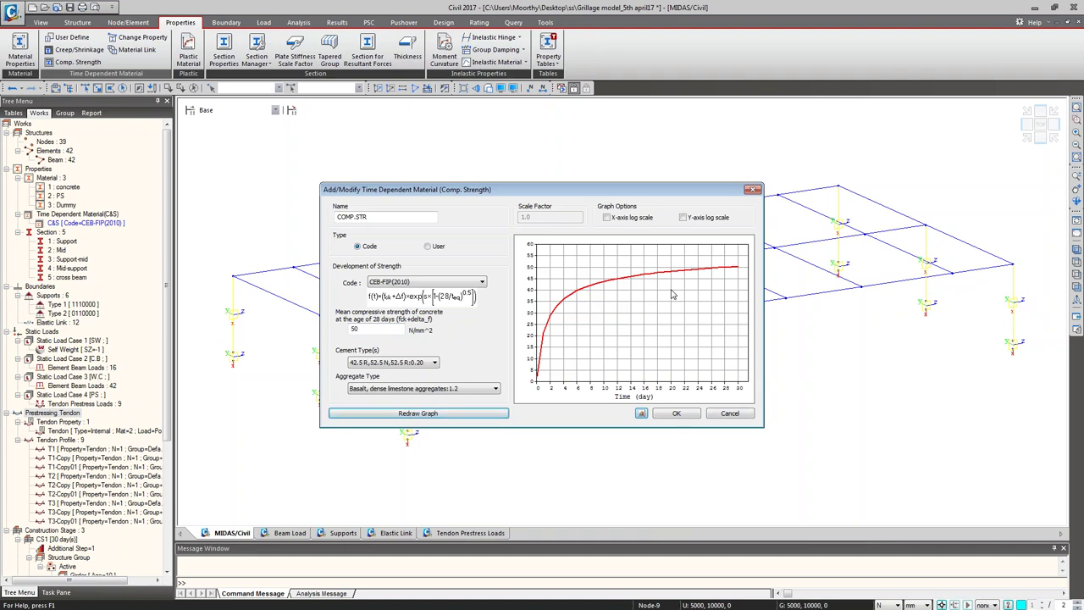
pyautogui.click(670, 414)
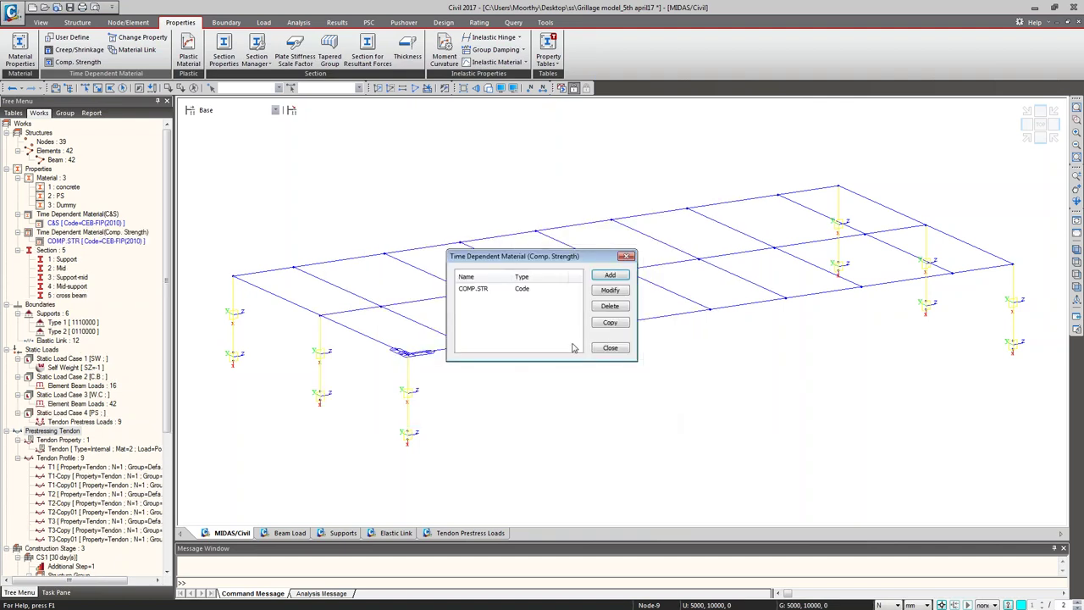
# Step: Close the compressive strength list and scroll the works tree to show C&S and COMP.STR
pyautogui.click(610, 348)
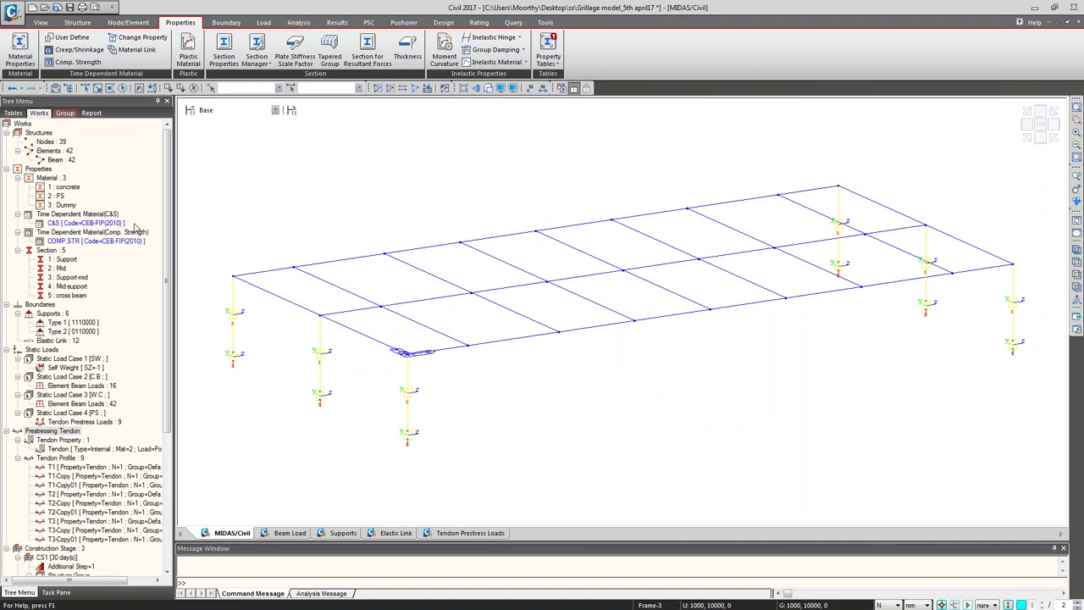
pyautogui.moveTo(167, 276); pyautogui.dragTo(190, 263)
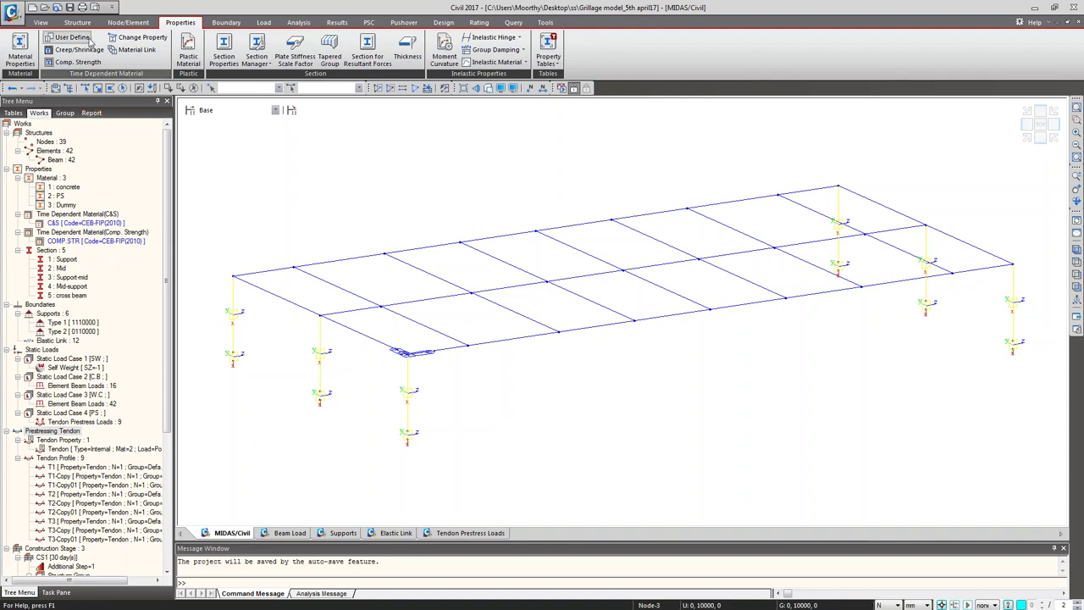
# Step: Create time-dependent link 1 assigning C&S and COMP.STR to material 1:concrete
pyautogui.click(127, 51)
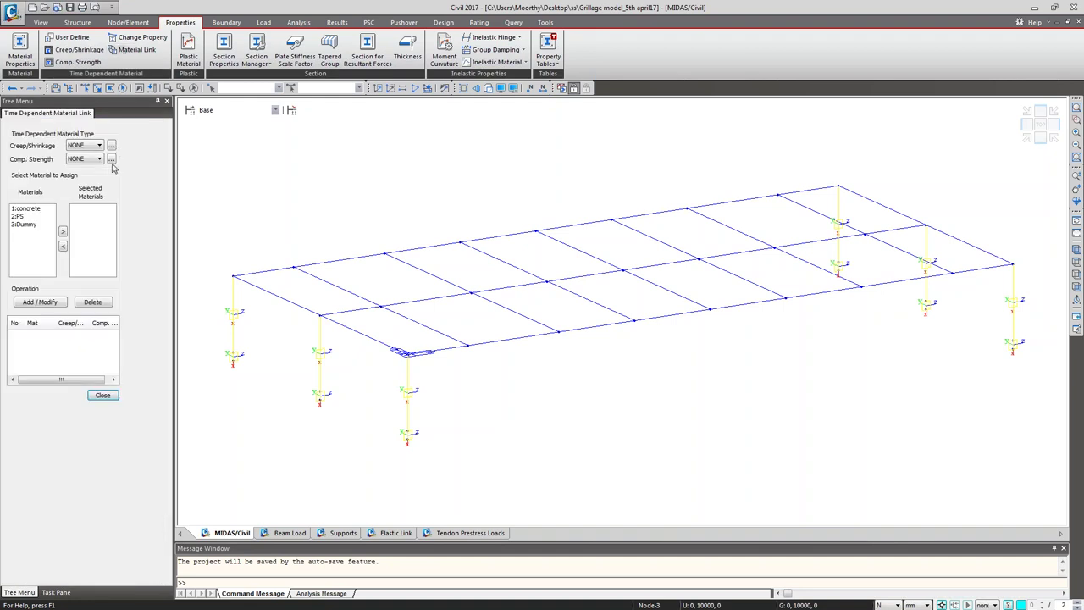
pyautogui.click(85, 146)
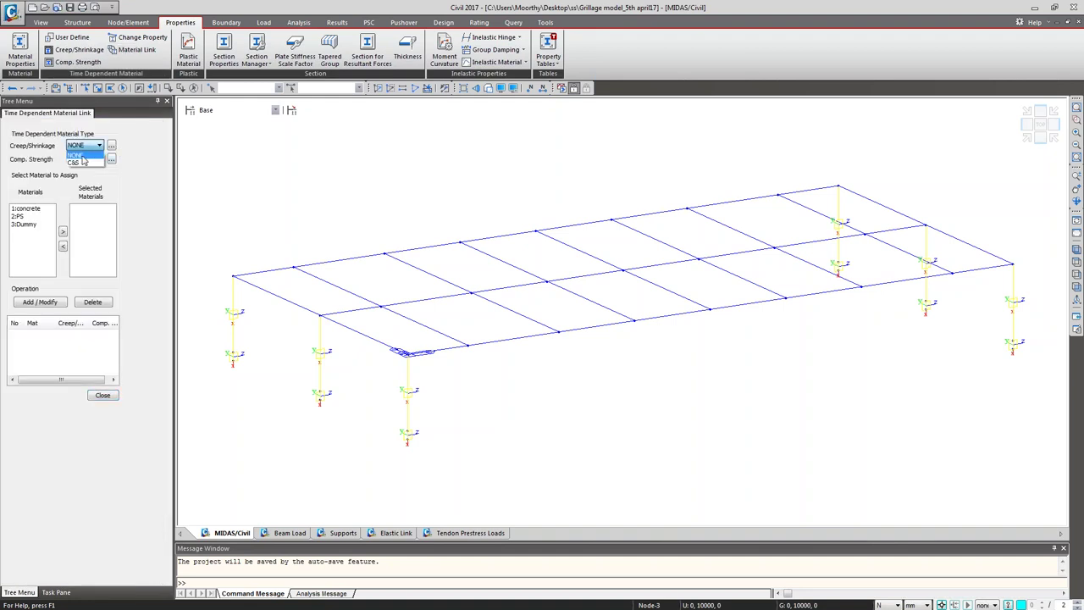
pyautogui.click(82, 162)
pyautogui.click(82, 160)
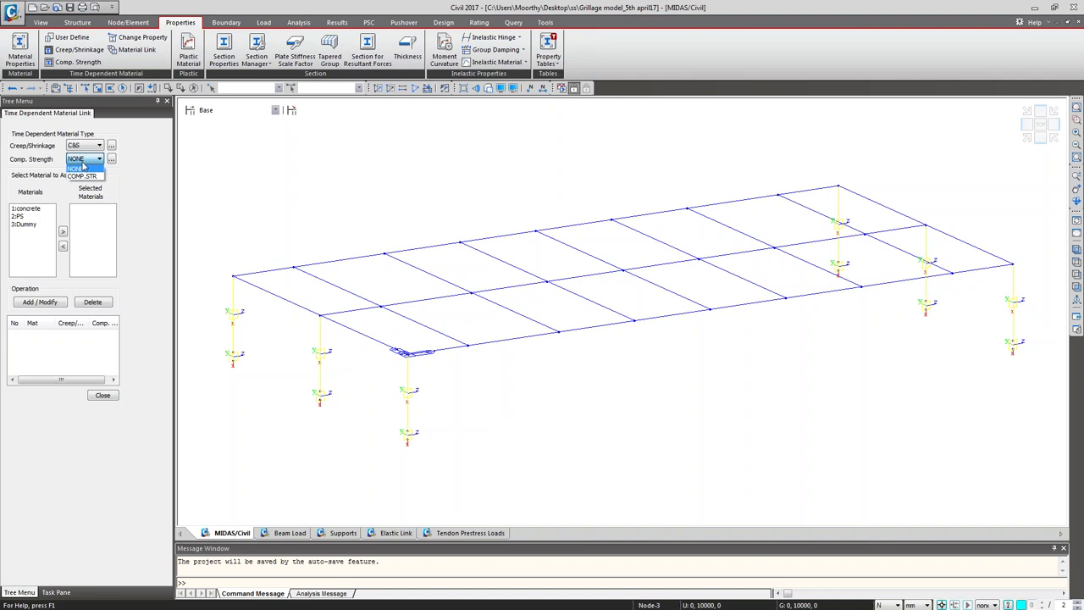
pyautogui.click(82, 175)
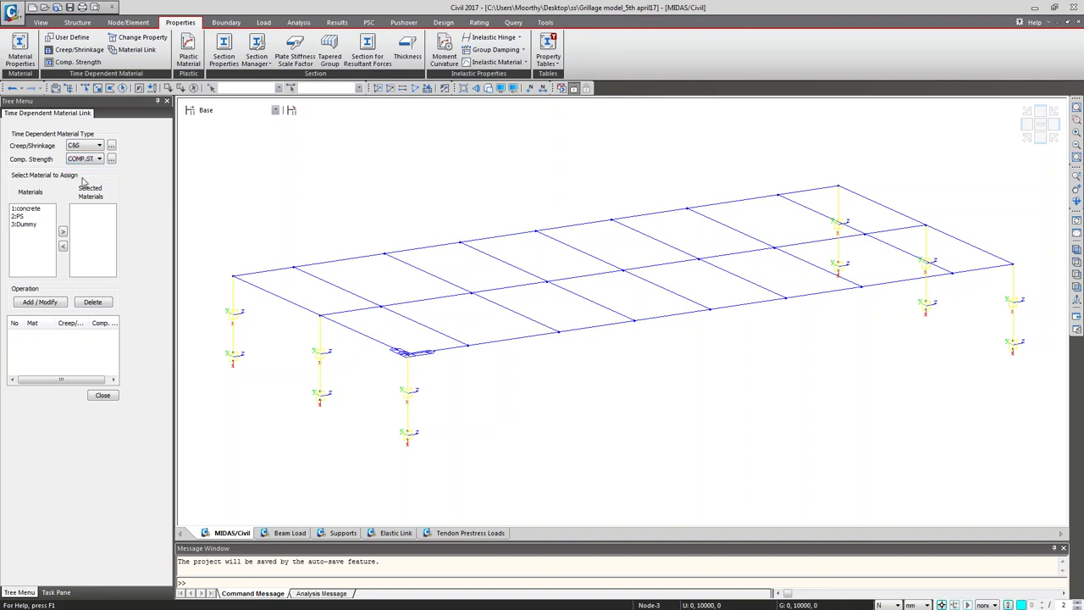
pyautogui.click(26, 210)
pyautogui.click(63, 231)
pyautogui.click(40, 302)
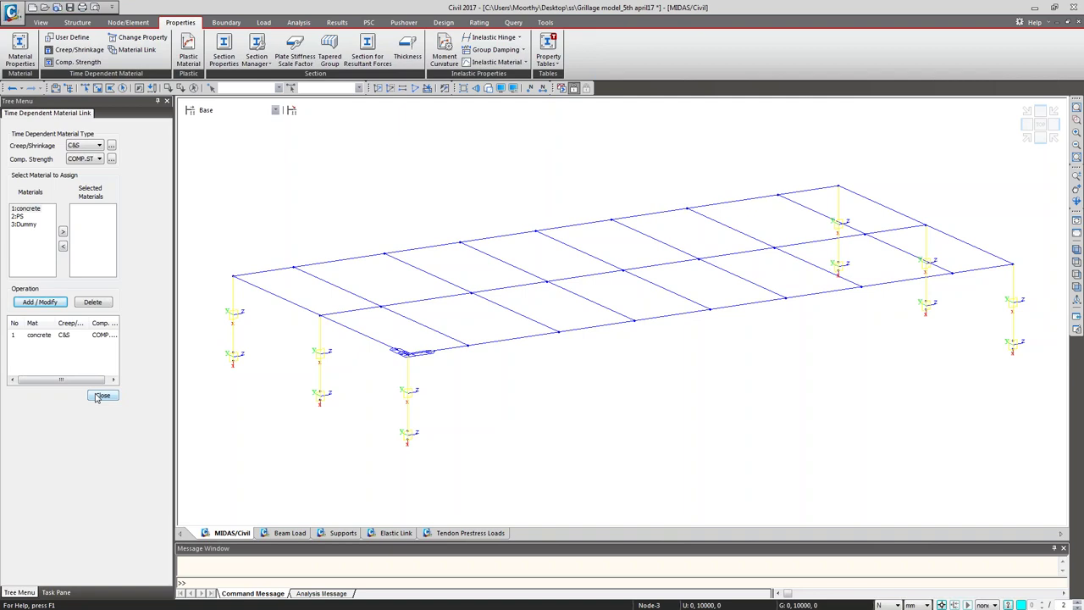
pyautogui.click(100, 396)
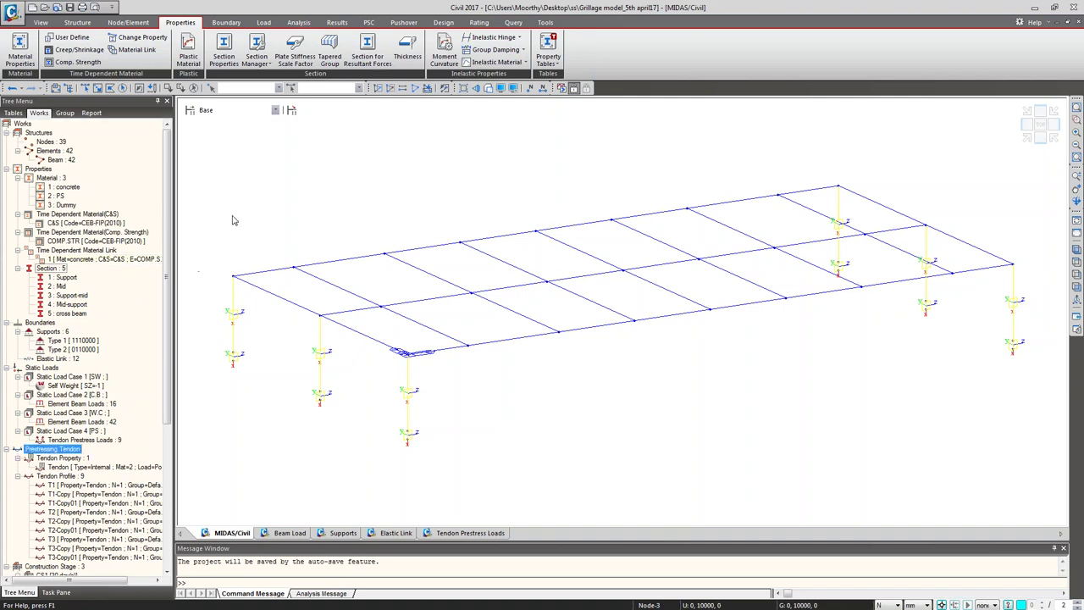
pyautogui.moveTo(167, 271); pyautogui.dragTo(197, 448)
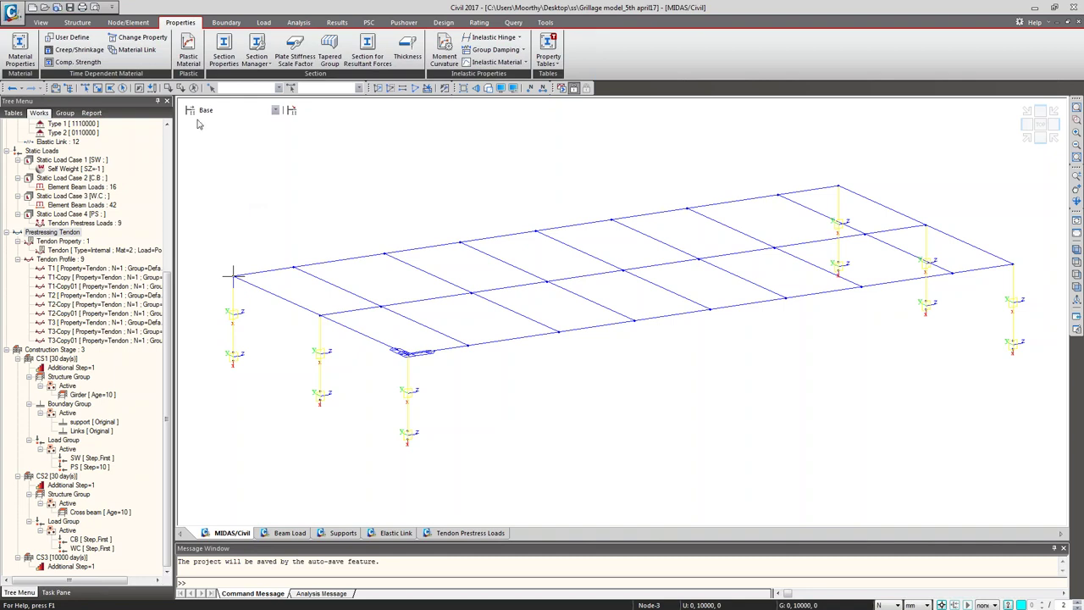
# Step: Set the moving load code to AASHTO LRFD
pyautogui.click(262, 24)
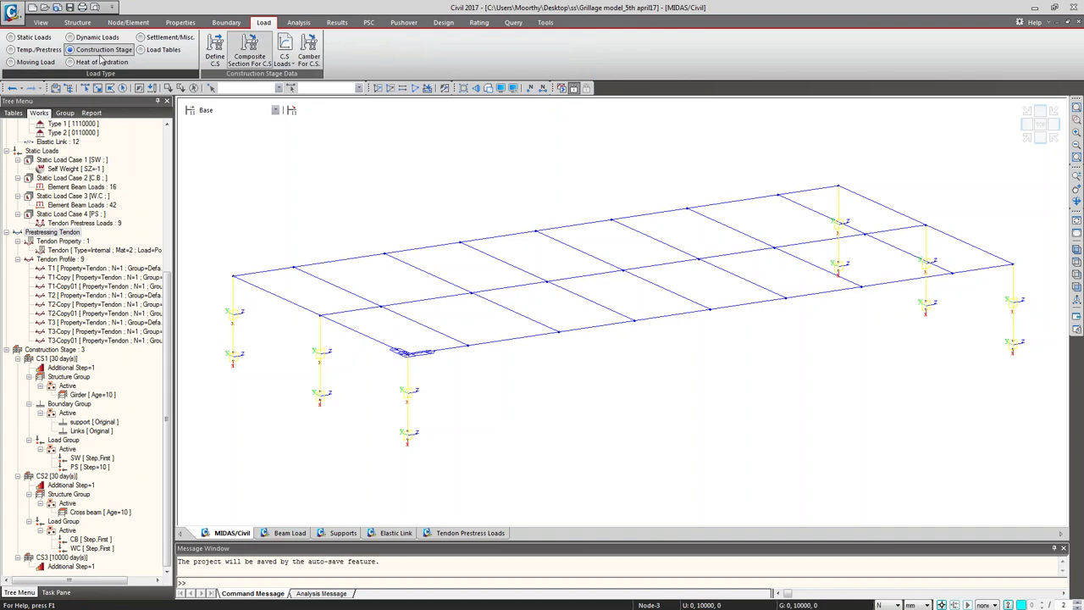
pyautogui.click(13, 61)
pyautogui.click(252, 51)
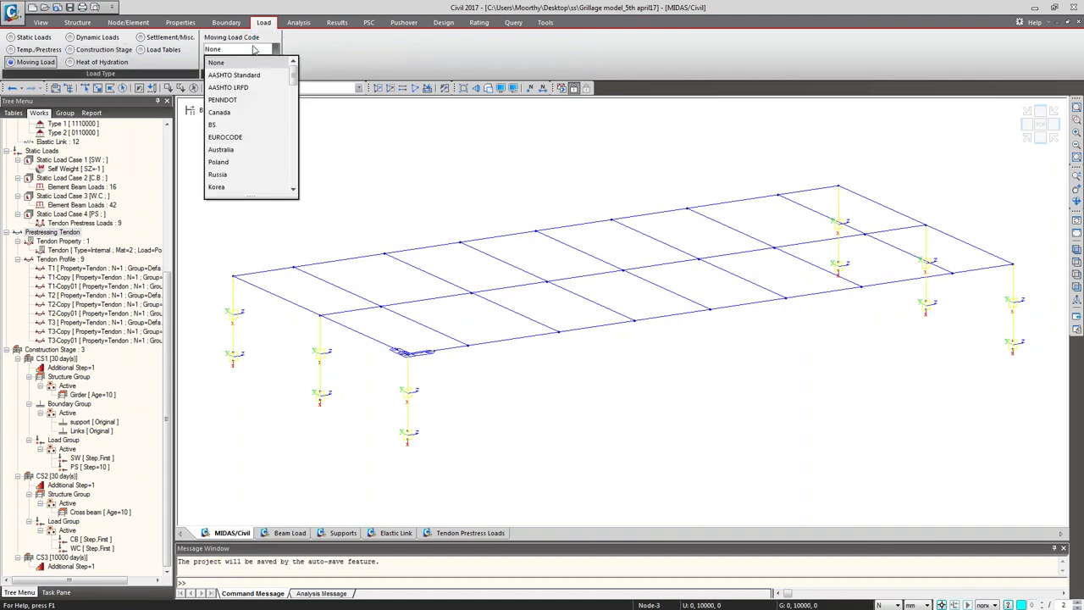
pyautogui.click(245, 88)
# Step: Start traffic lane LANE1 with 2 m eccentricity, units in m and kN
pyautogui.click(299, 52)
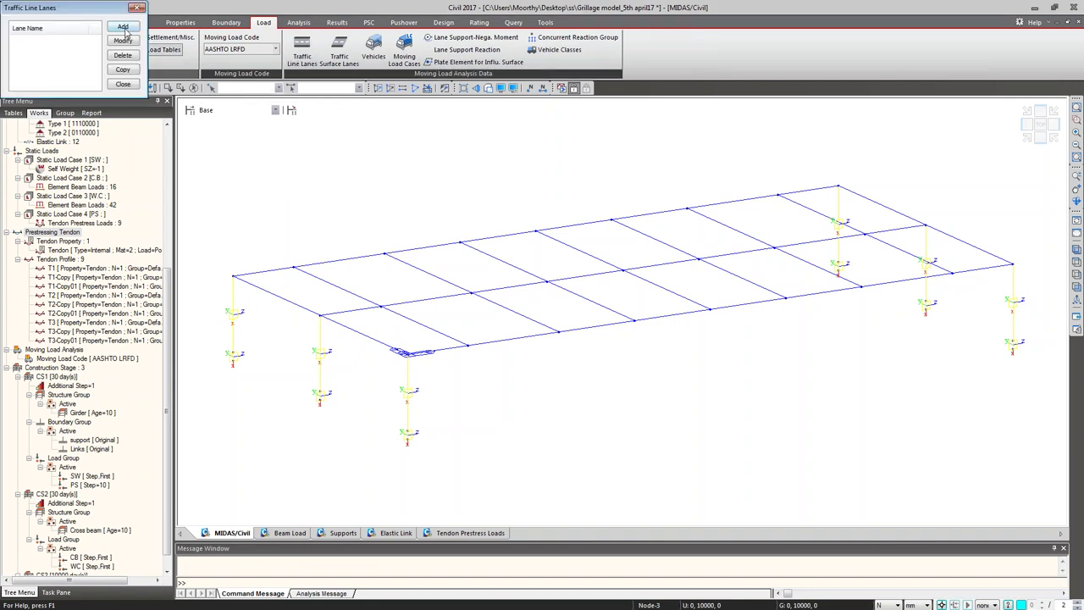
pyautogui.click(124, 28)
pyautogui.write('LANE1')
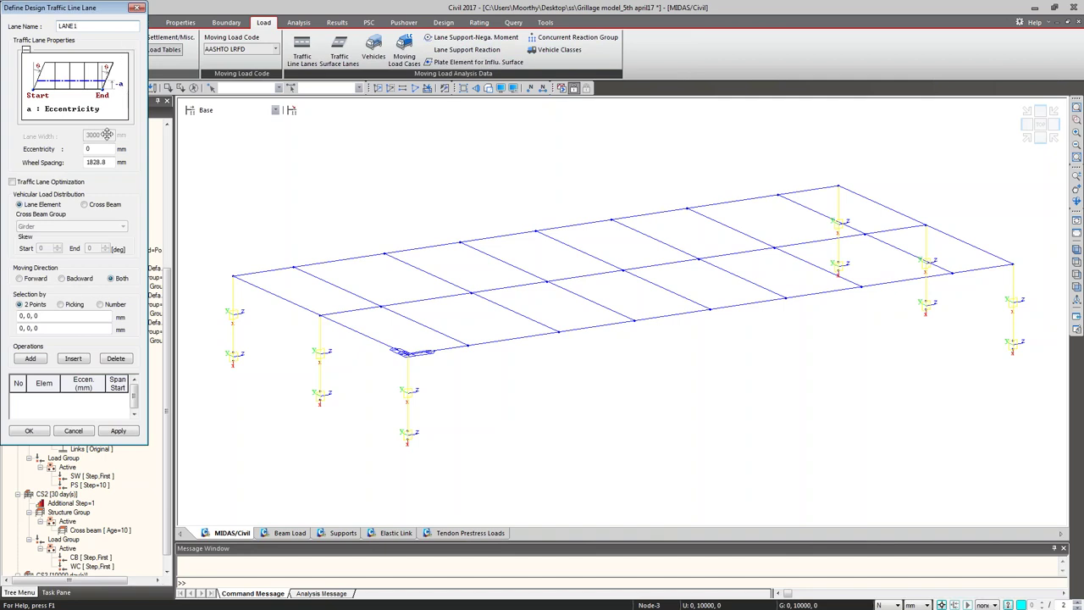
pyautogui.press('Tab')
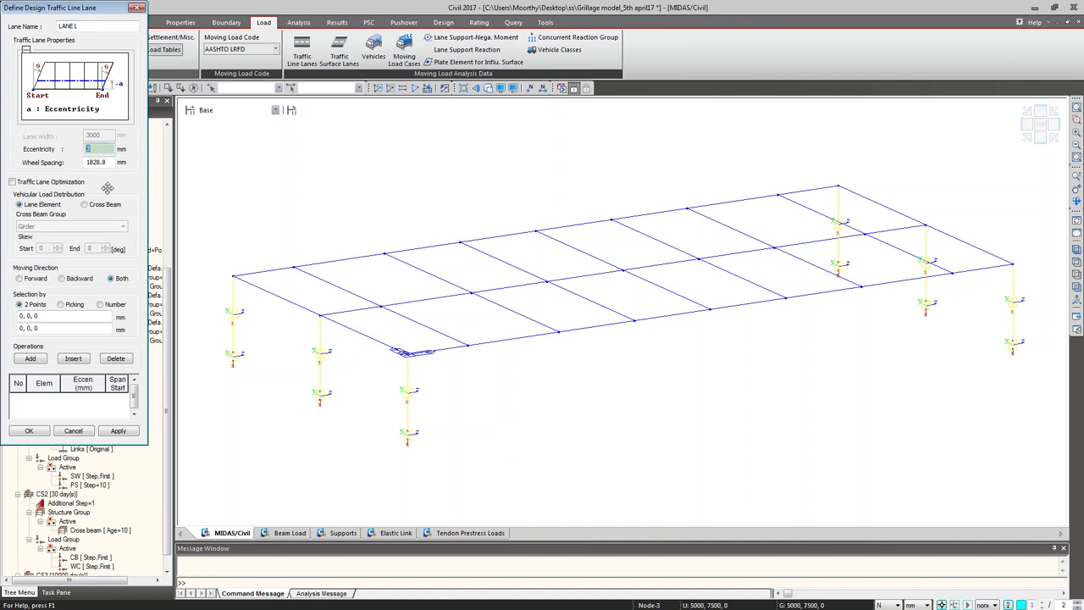
pyautogui.click(913, 604)
pyautogui.click(913, 581)
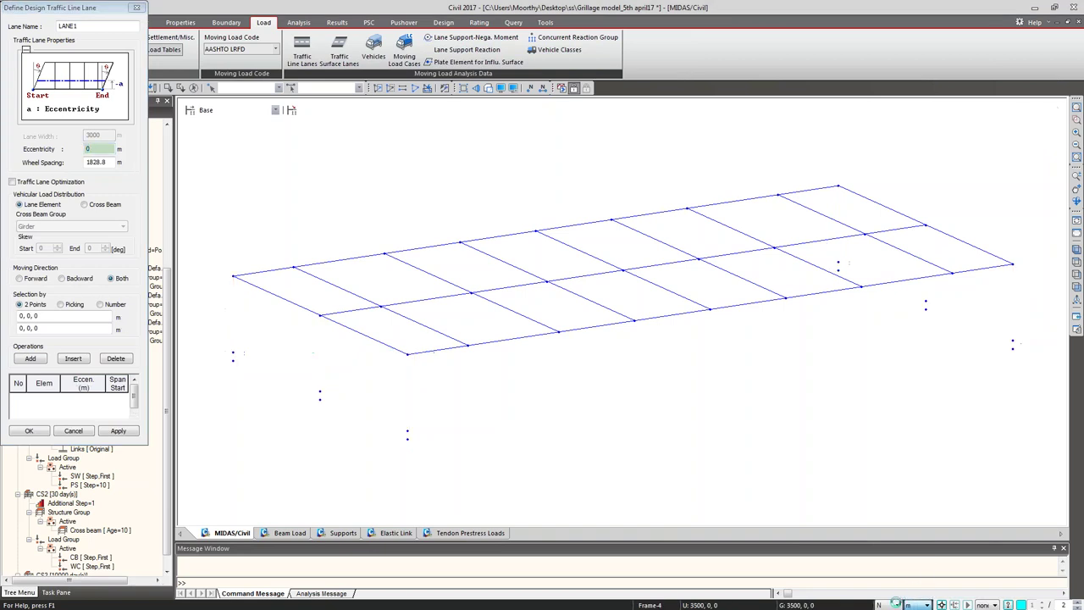
pyautogui.click(880, 604)
pyautogui.click(891, 582)
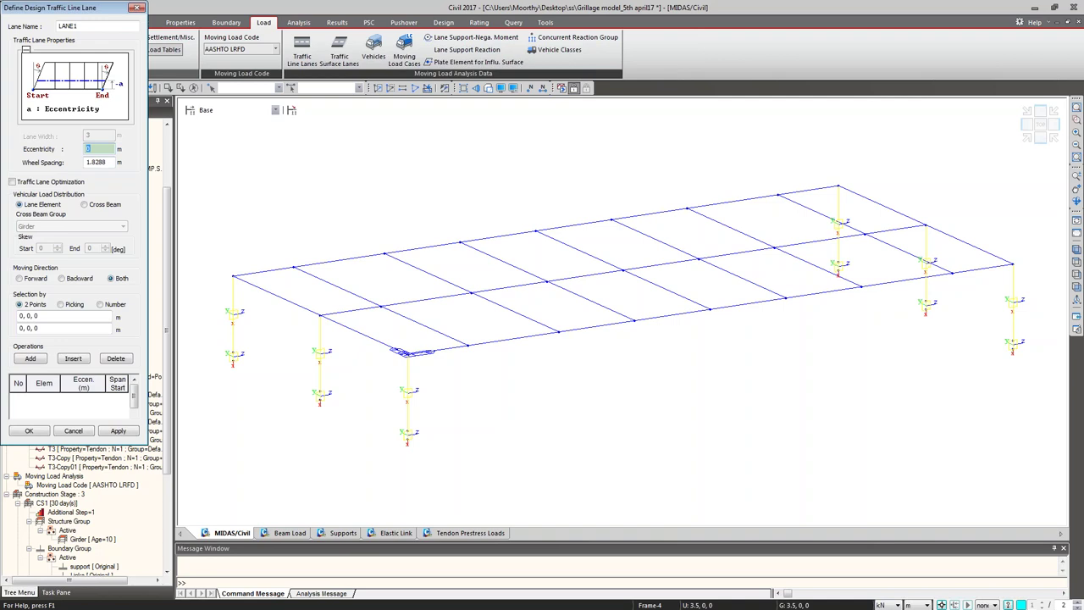
pyautogui.write('2')
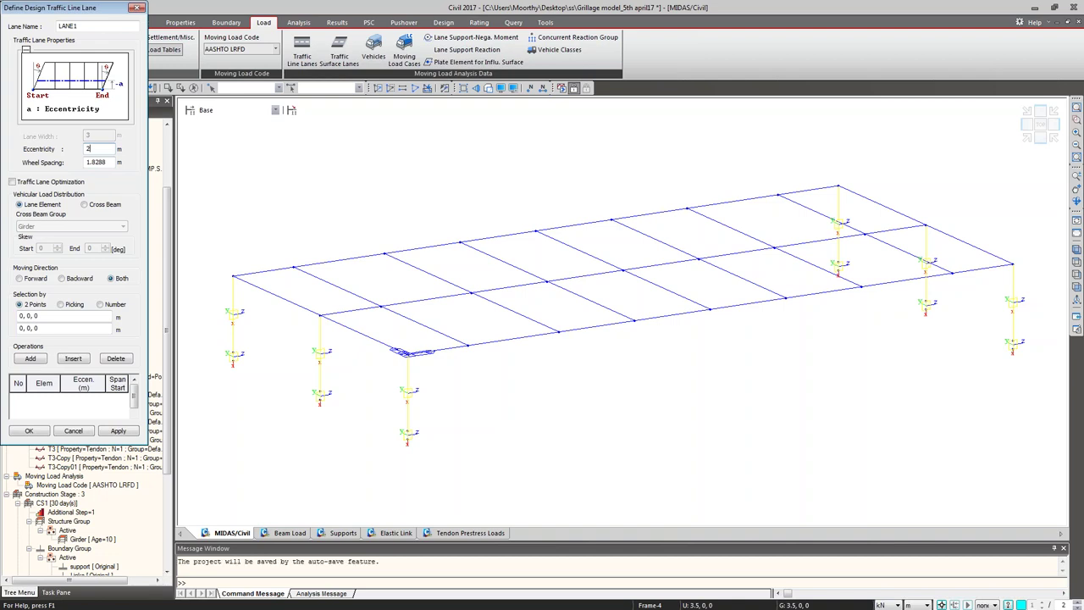
# Step: Distribute LANE1 loads through the Cross beam group and pick its start and end girder nodes
pyautogui.click(84, 204)
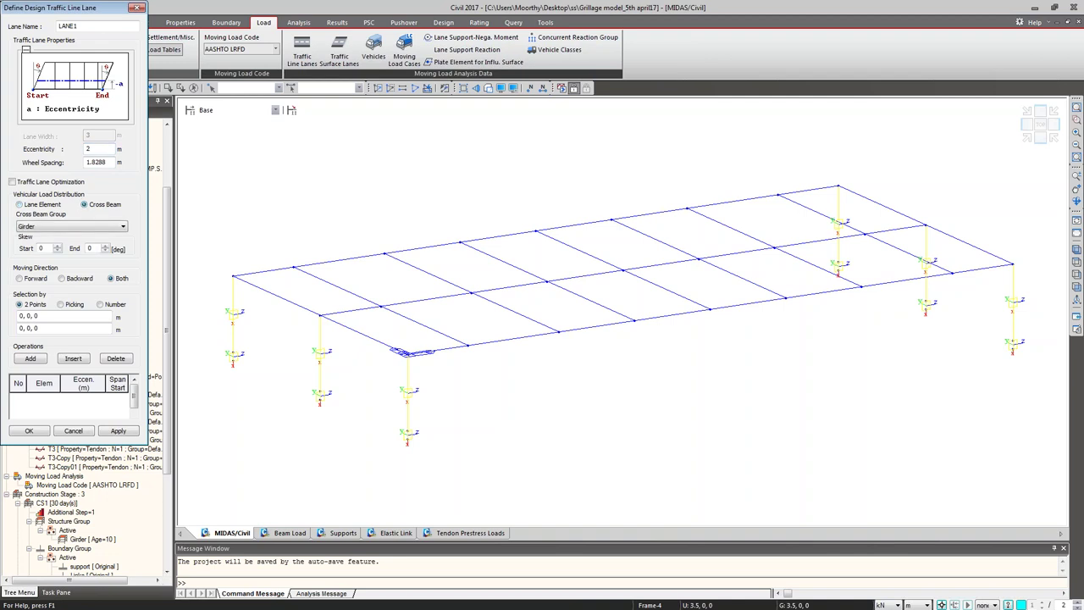
pyautogui.click(90, 227)
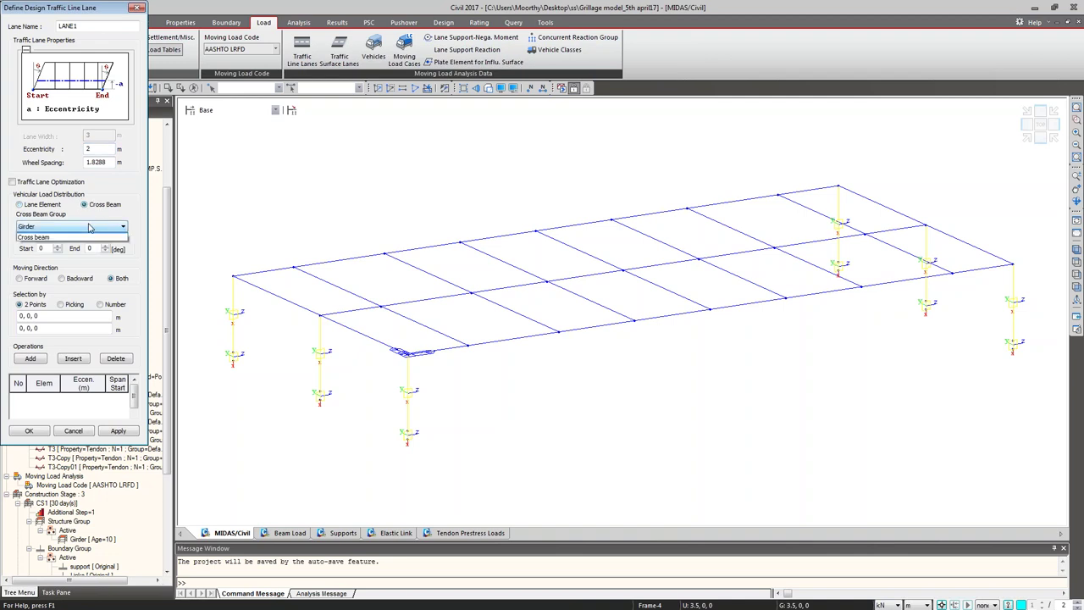
pyautogui.click(82, 244)
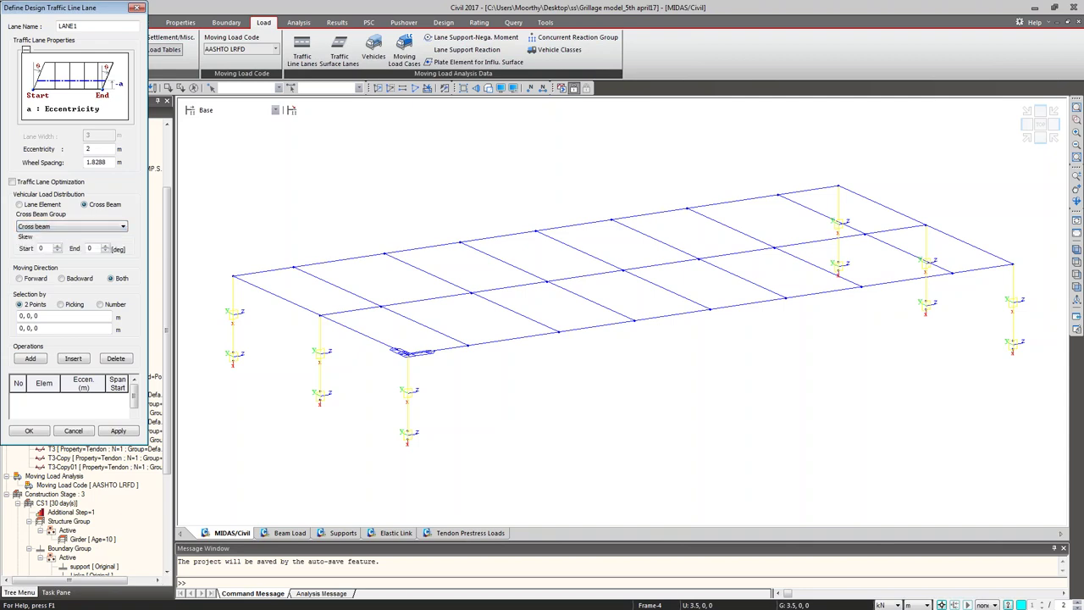
pyautogui.click(58, 316)
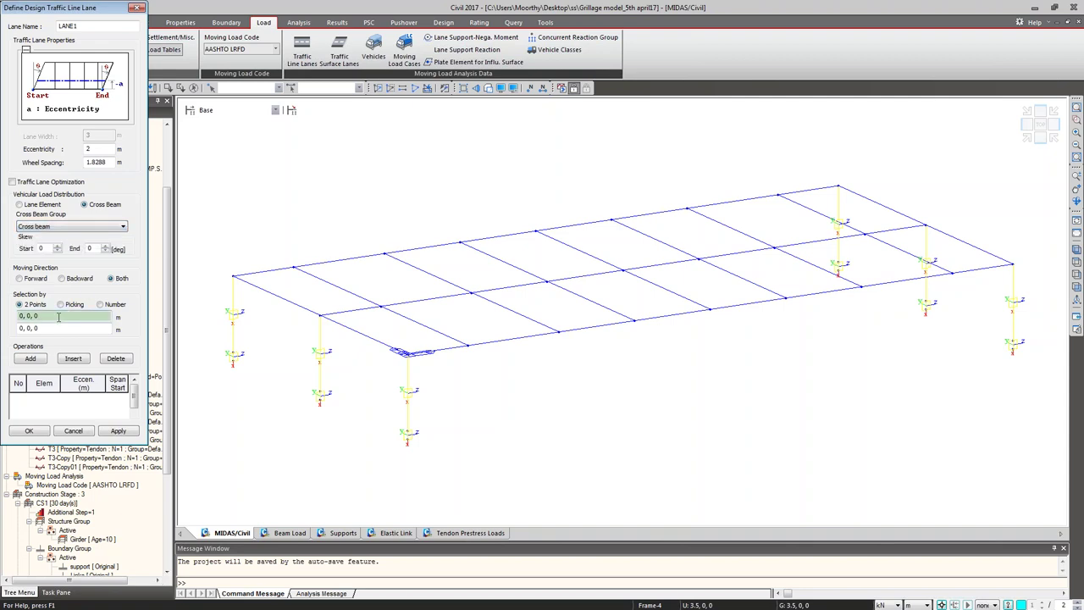
pyautogui.click(314, 317)
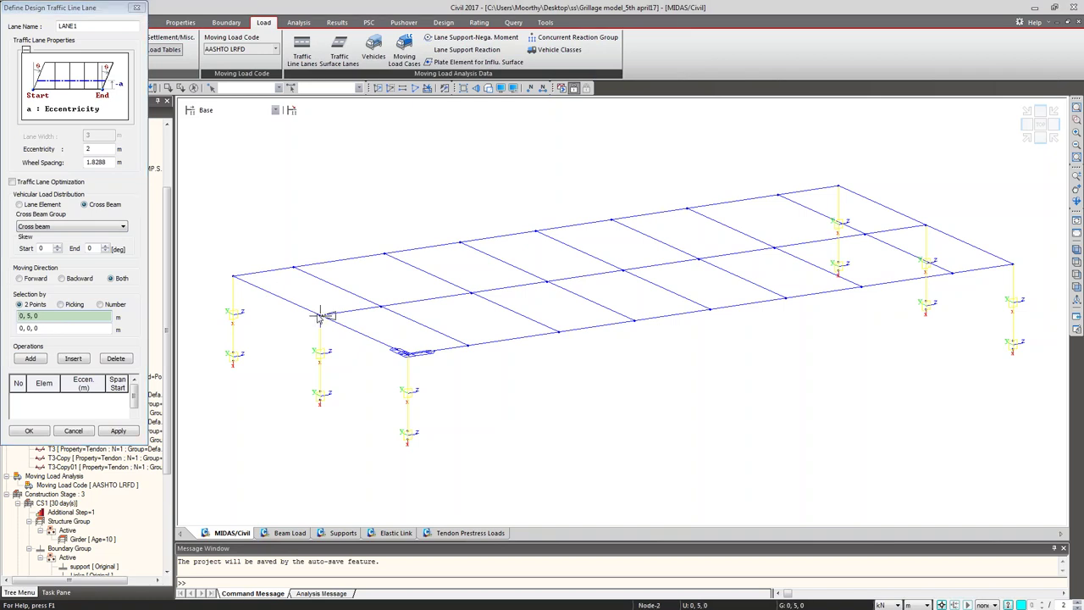
pyautogui.click(924, 226)
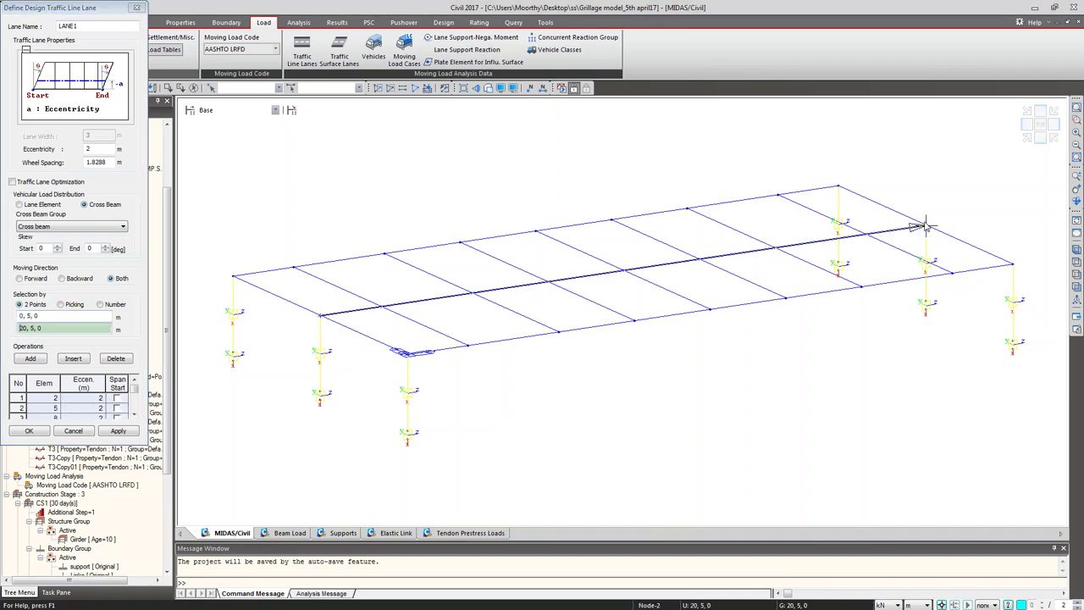
pyautogui.click(118, 431)
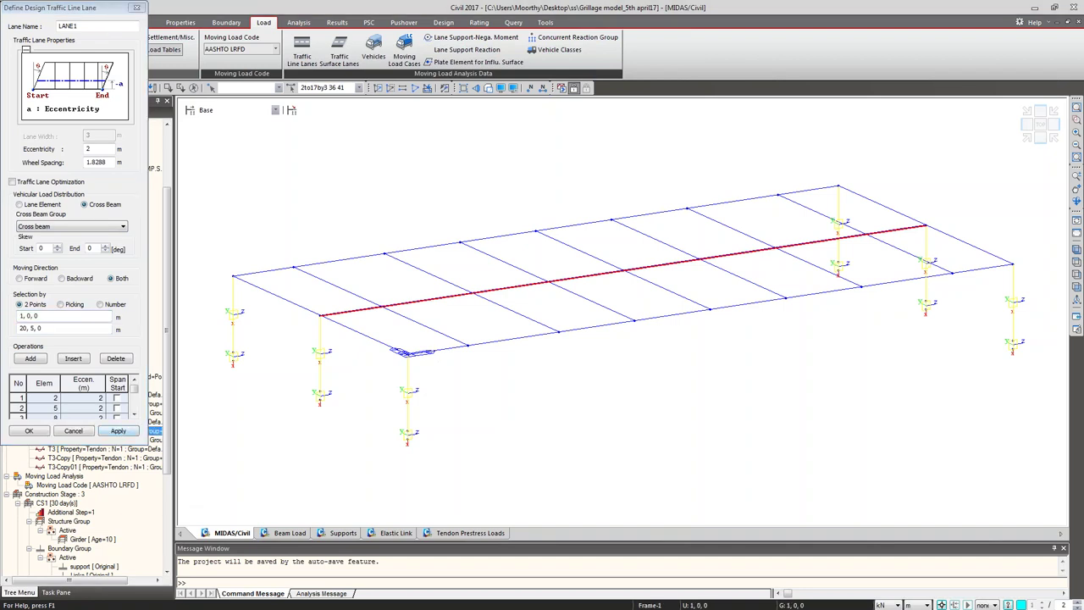
# Step: Rename the lane to LANE2, make its eccentricity -2, and delete its element rows
pyautogui.click(104, 26)
pyautogui.write('2')
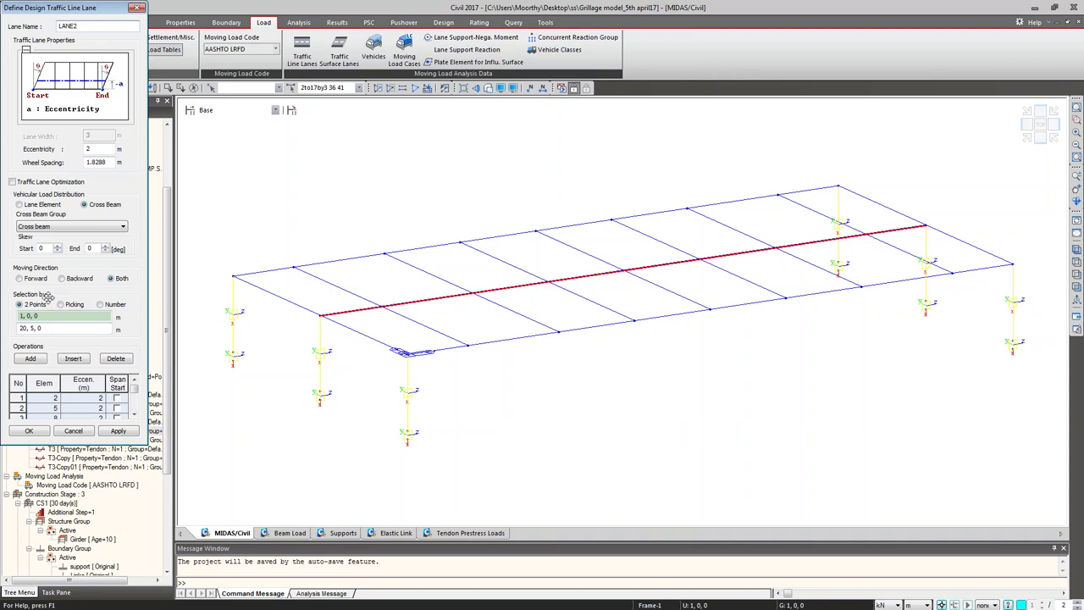
pyautogui.click(100, 148)
pyautogui.write('-')
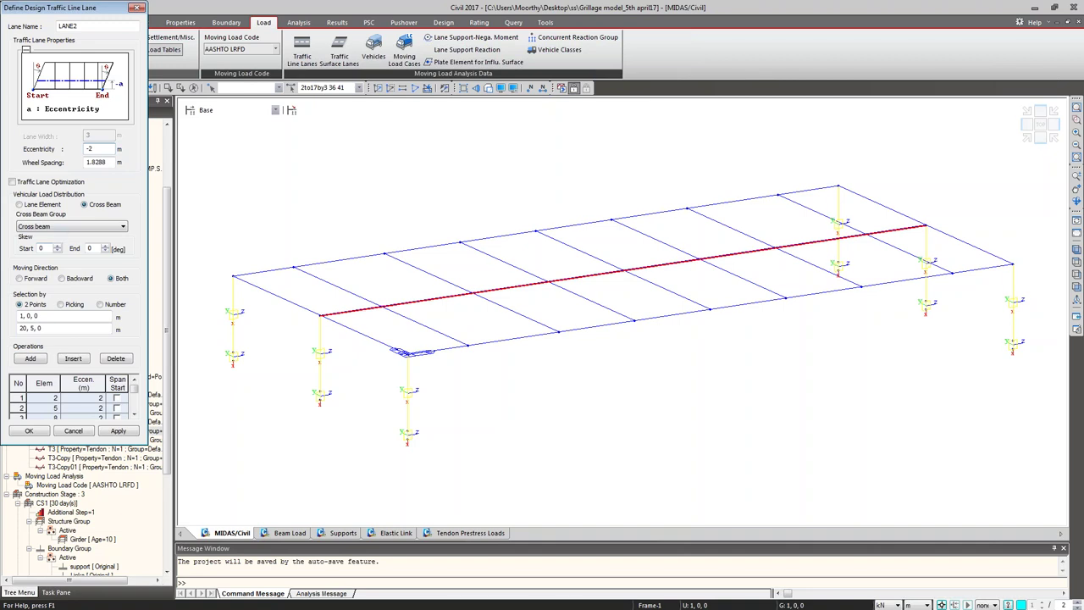
pyautogui.click(18, 384)
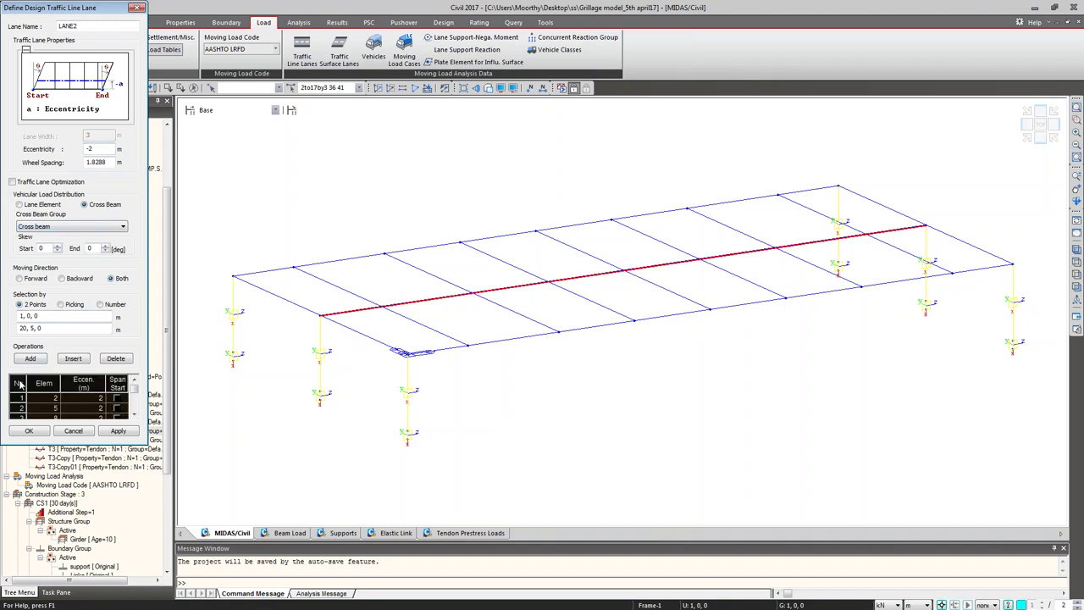
pyautogui.press('Delete')
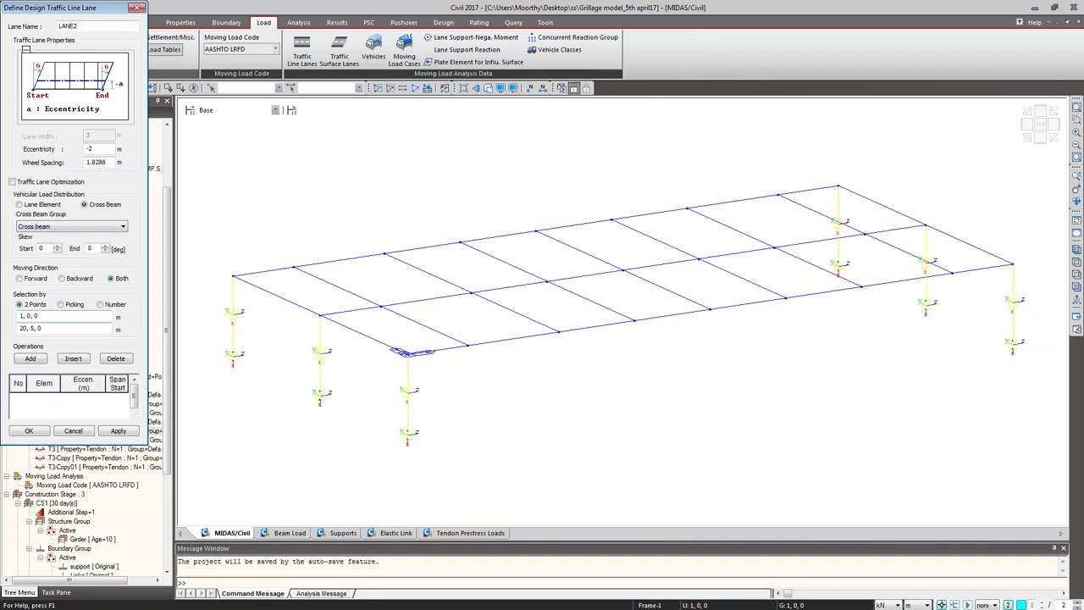
# Step: Re-pick the lane's start and end nodes, then close the lane definition without keeping it
pyautogui.click(53, 317)
pyautogui.click(321, 315)
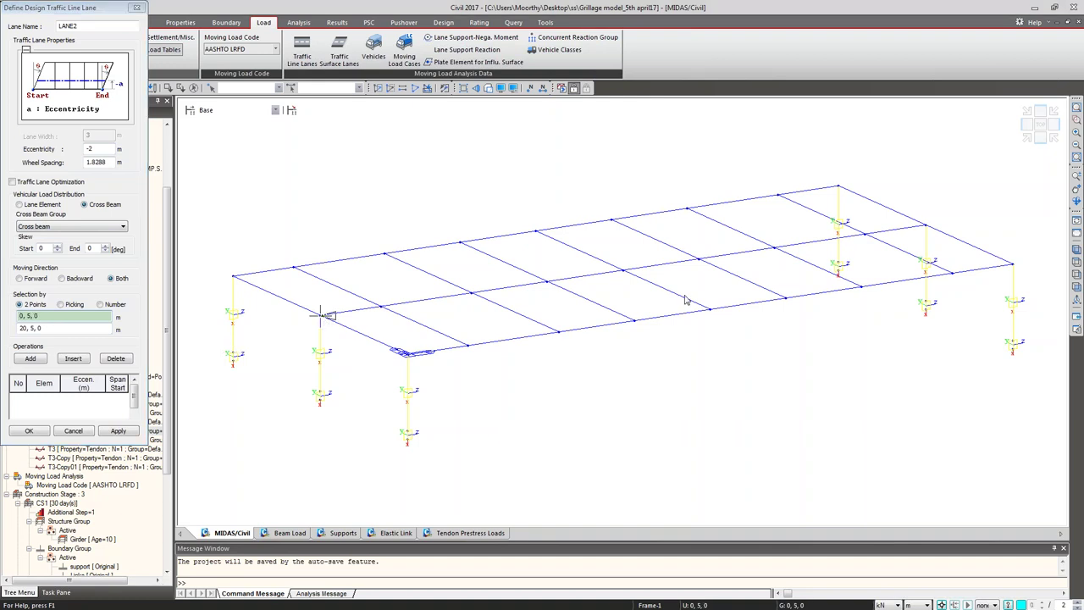
pyautogui.click(922, 225)
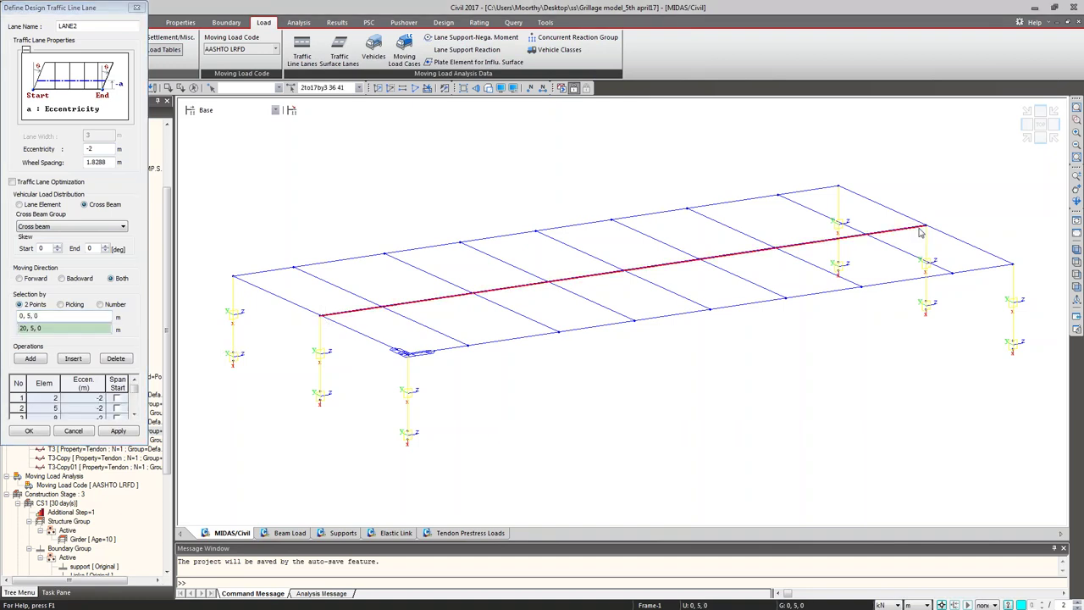
pyautogui.click(117, 432)
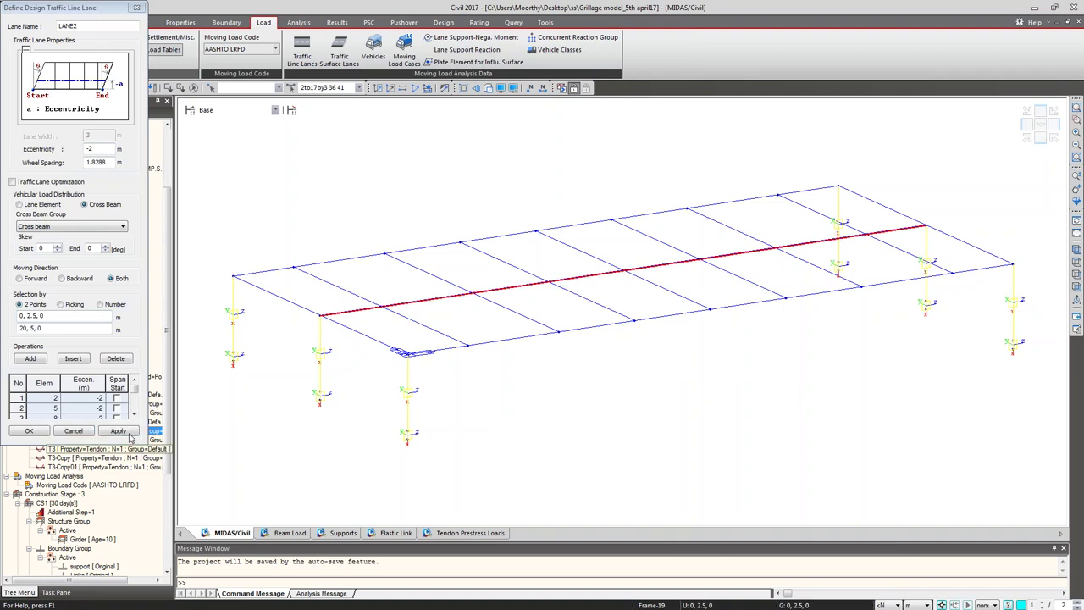
pyautogui.click(31, 434)
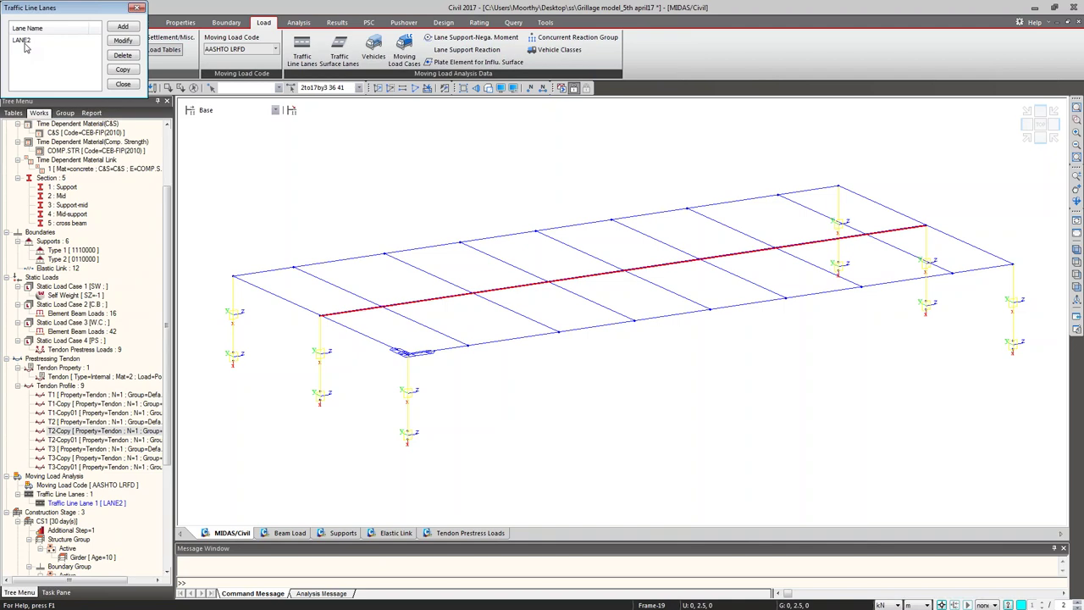
# Step: Define a new lane with 2 m eccentricity, Cross beam group, and start/end girder nodes
pyautogui.click(121, 28)
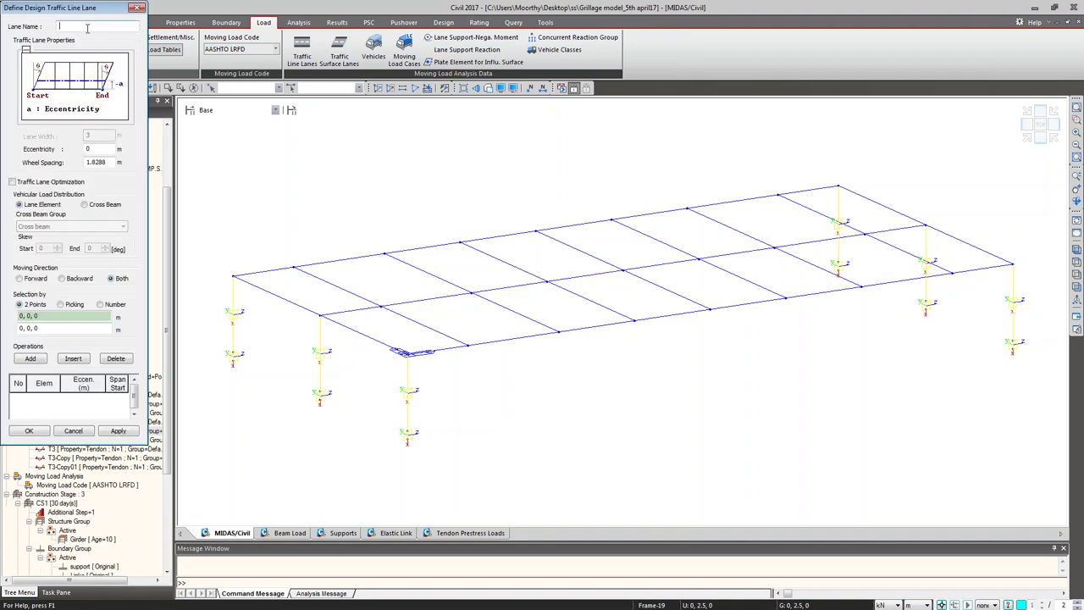
pyautogui.write('LANE1')
pyautogui.click(94, 150)
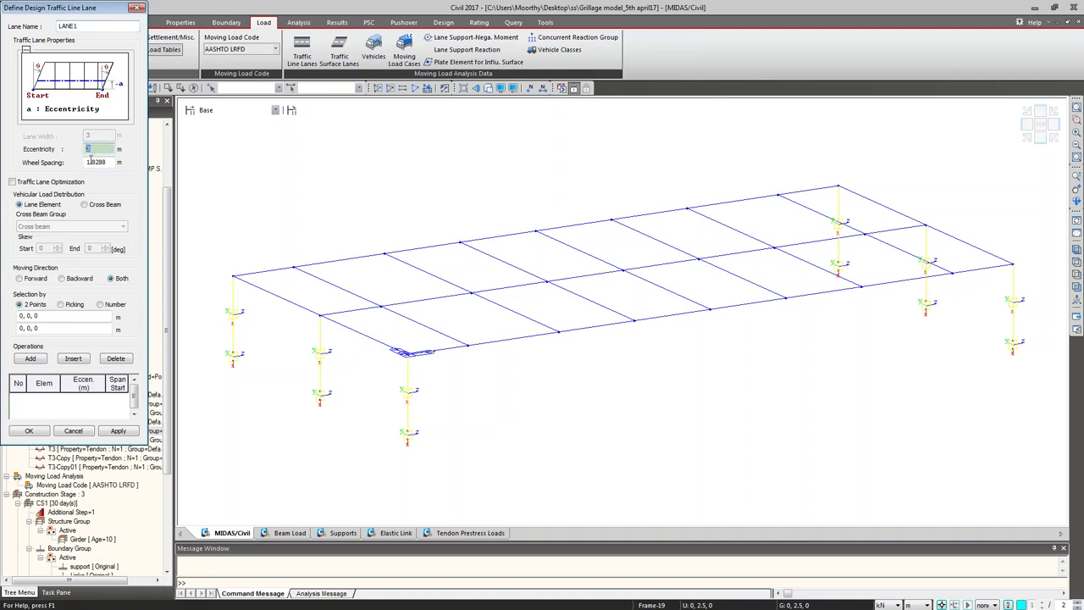
pyautogui.write('2')
pyautogui.click(83, 204)
pyautogui.click(97, 227)
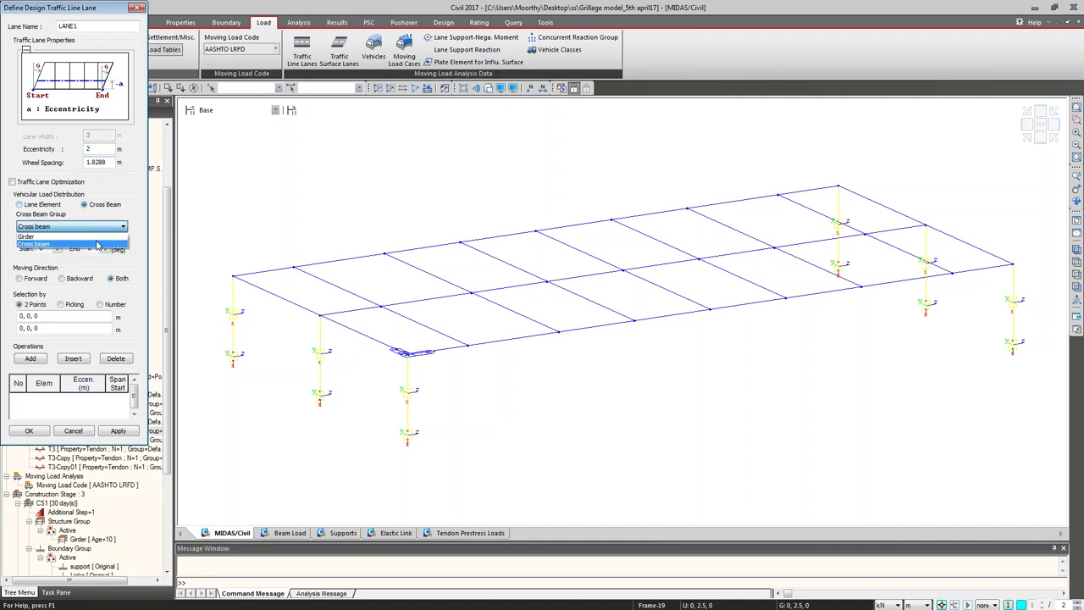
pyautogui.click(97, 244)
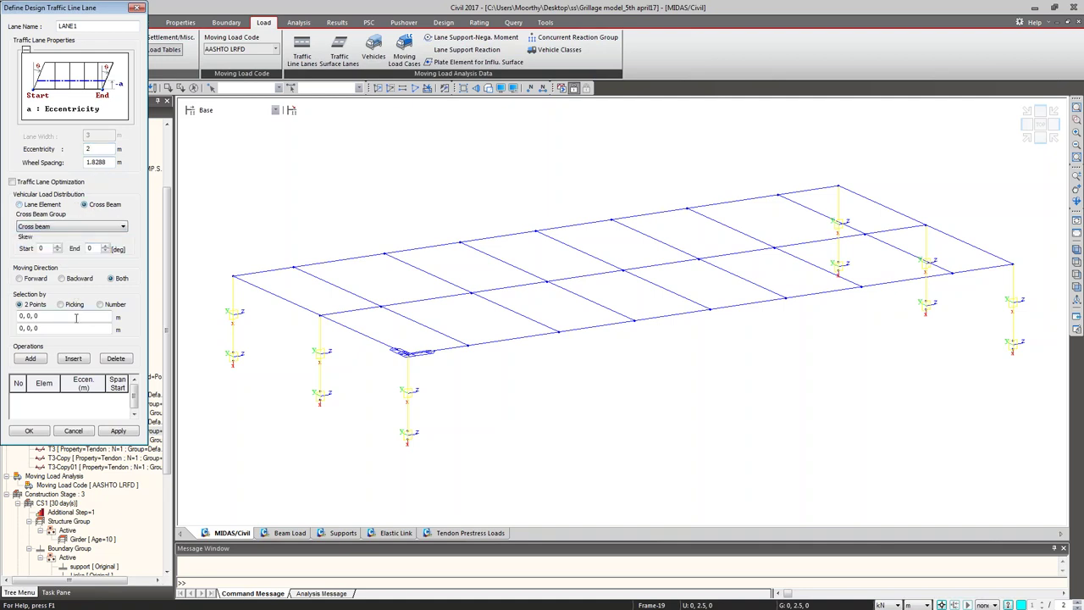
pyautogui.click(76, 317)
pyautogui.click(320, 315)
pyautogui.click(926, 226)
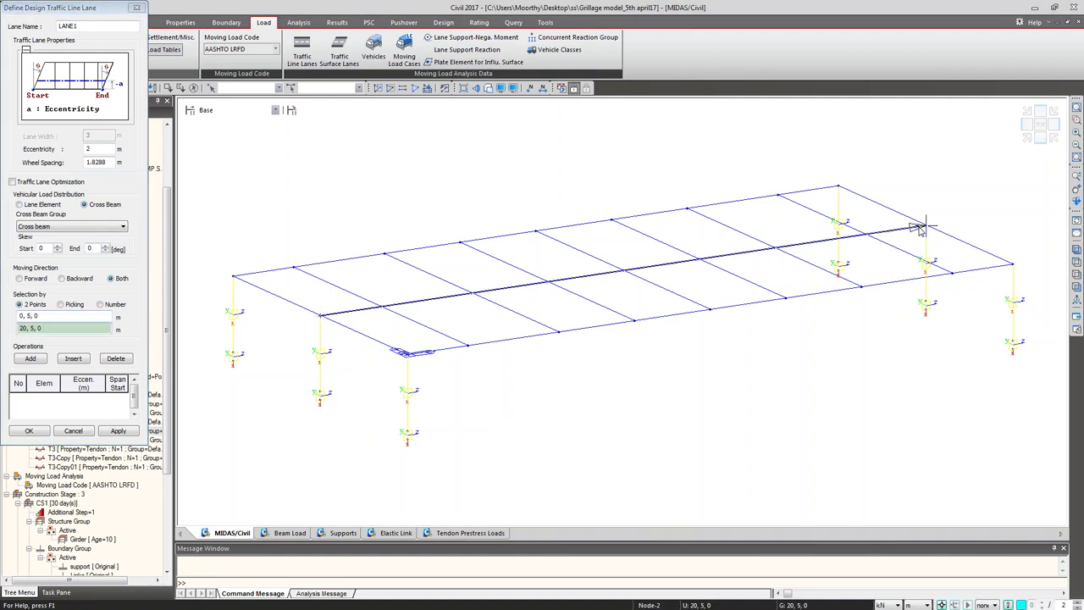
pyautogui.click(320, 392)
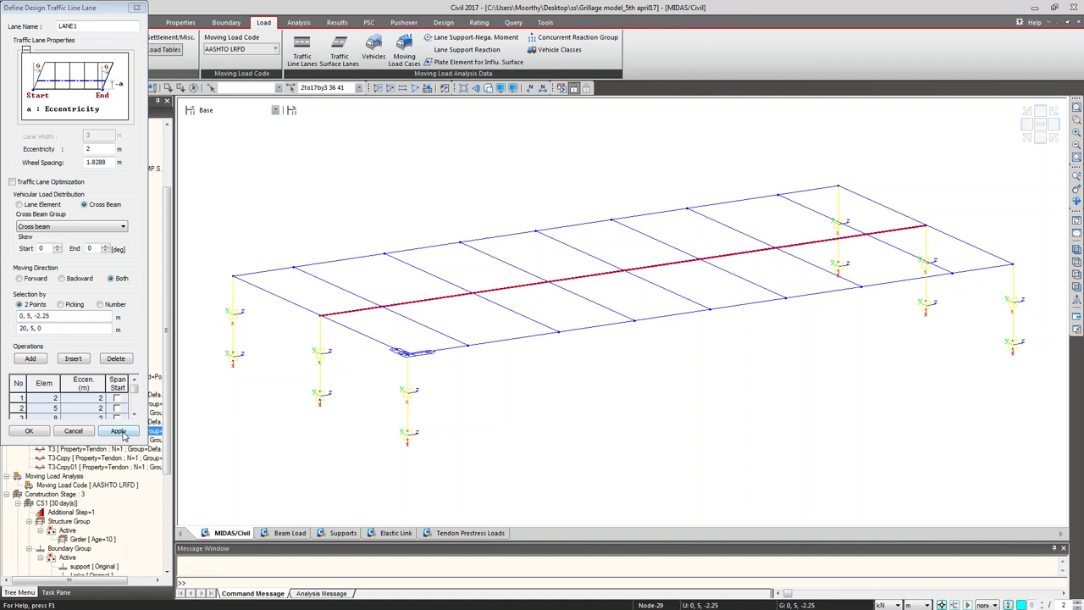
pyautogui.click(119, 431)
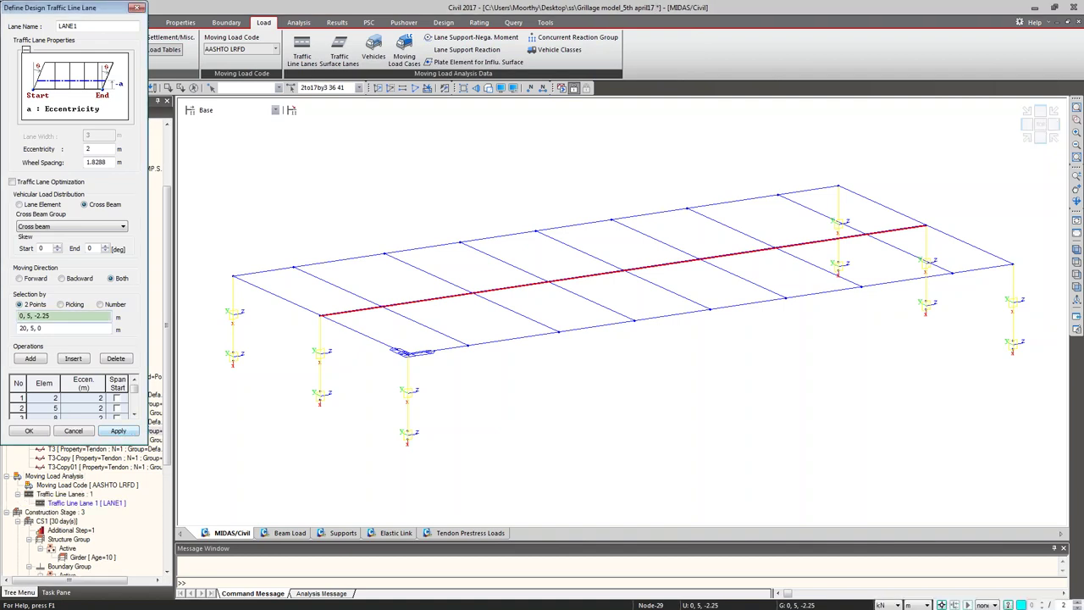
# Step: Redefine it as LANE2 at -2 m eccentricity from 0,5,0 to 20,5,0, then close the list
pyautogui.click(89, 26)
pyautogui.write('2')
pyautogui.click(15, 383)
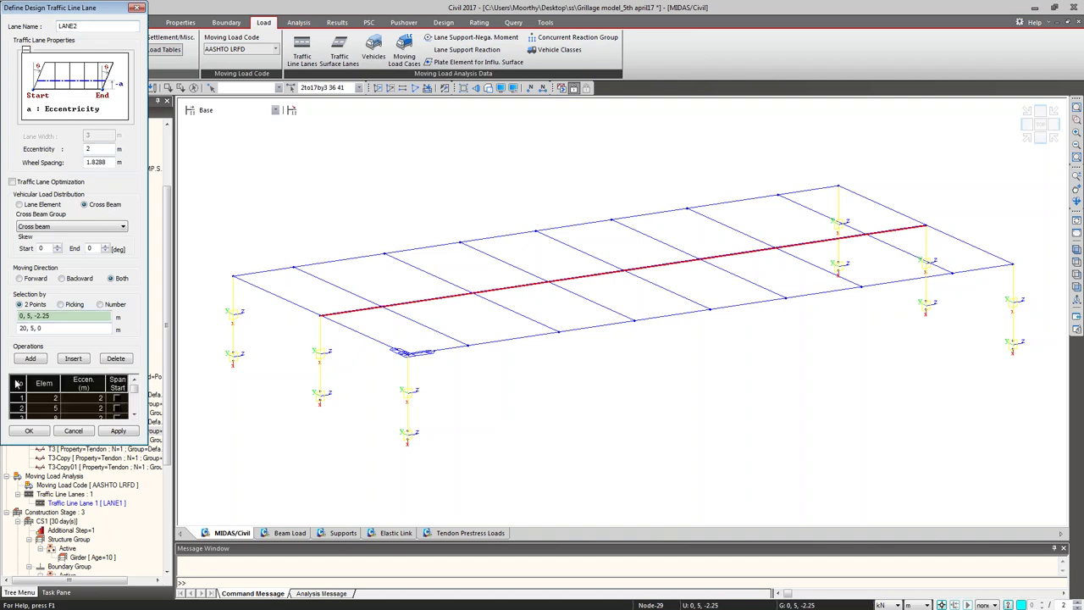
pyautogui.press('Delete')
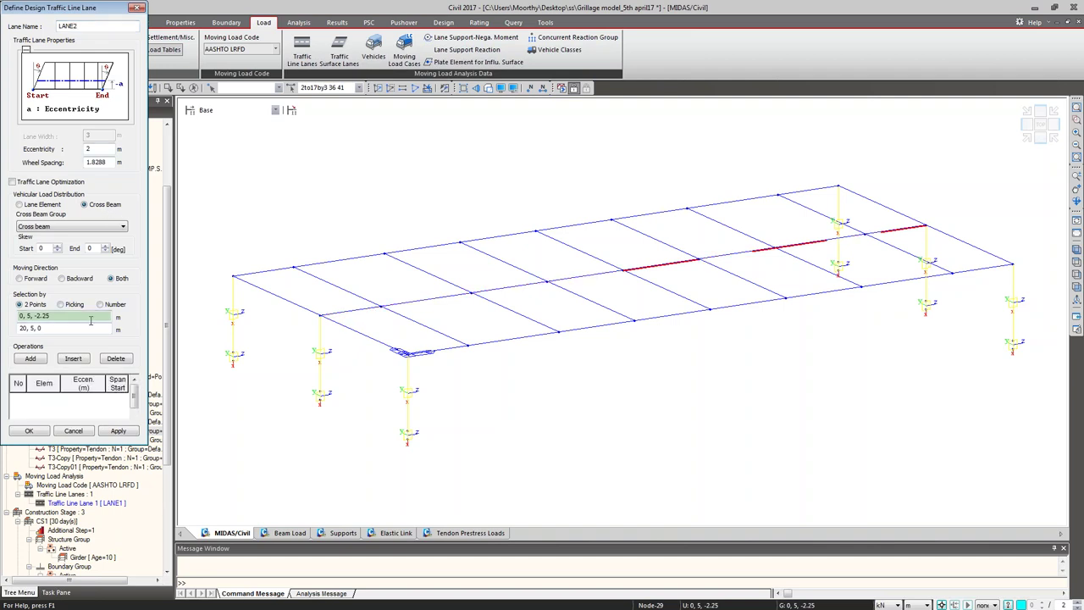
pyautogui.click(98, 149)
pyautogui.write('-2')
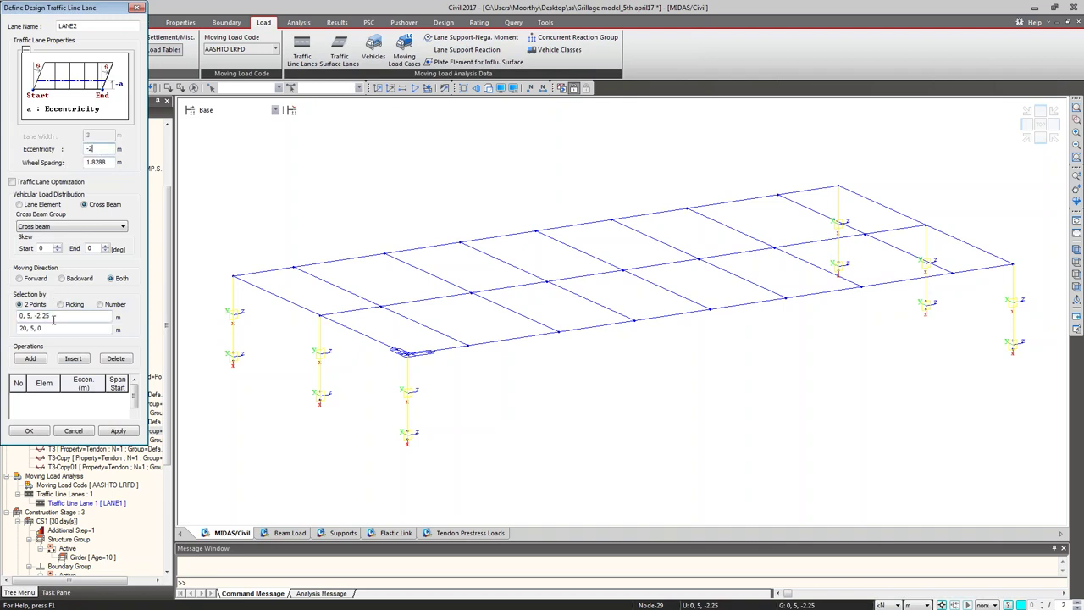
pyautogui.click(56, 315)
pyautogui.click(320, 314)
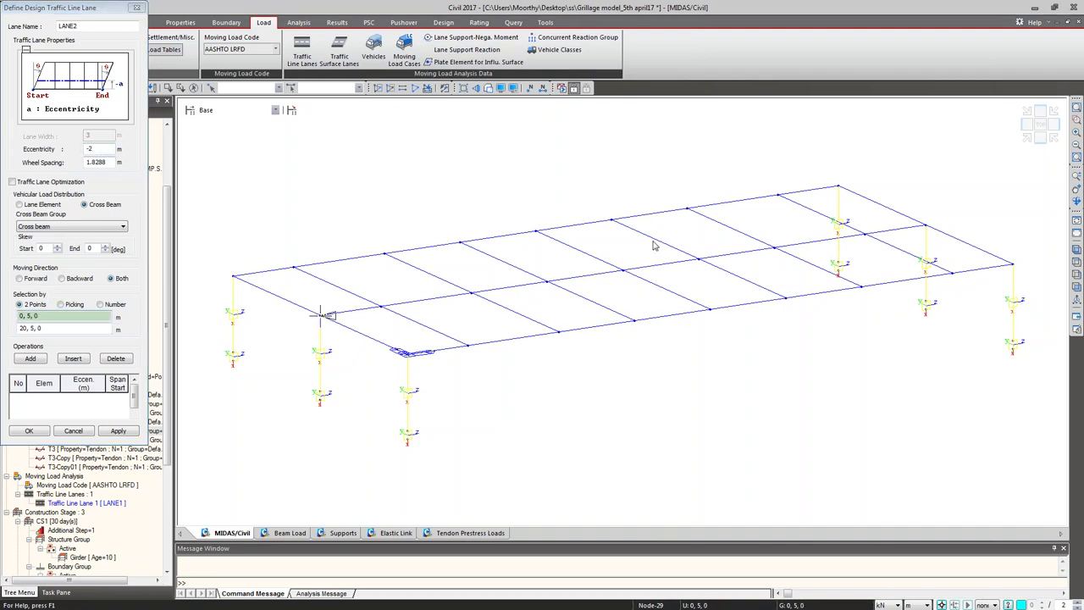
pyautogui.click(924, 227)
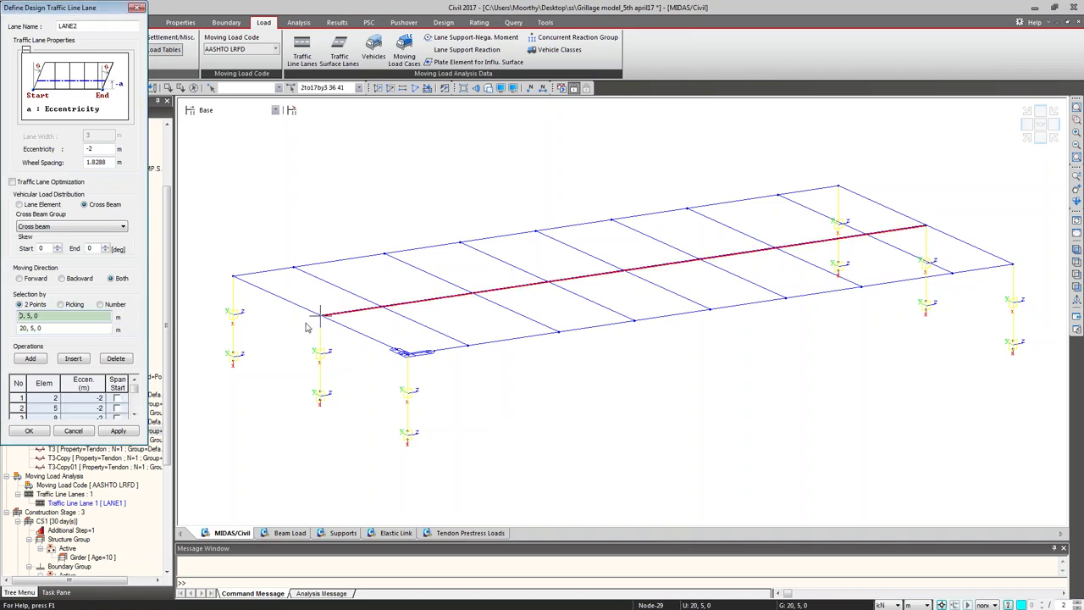
pyautogui.click(24, 432)
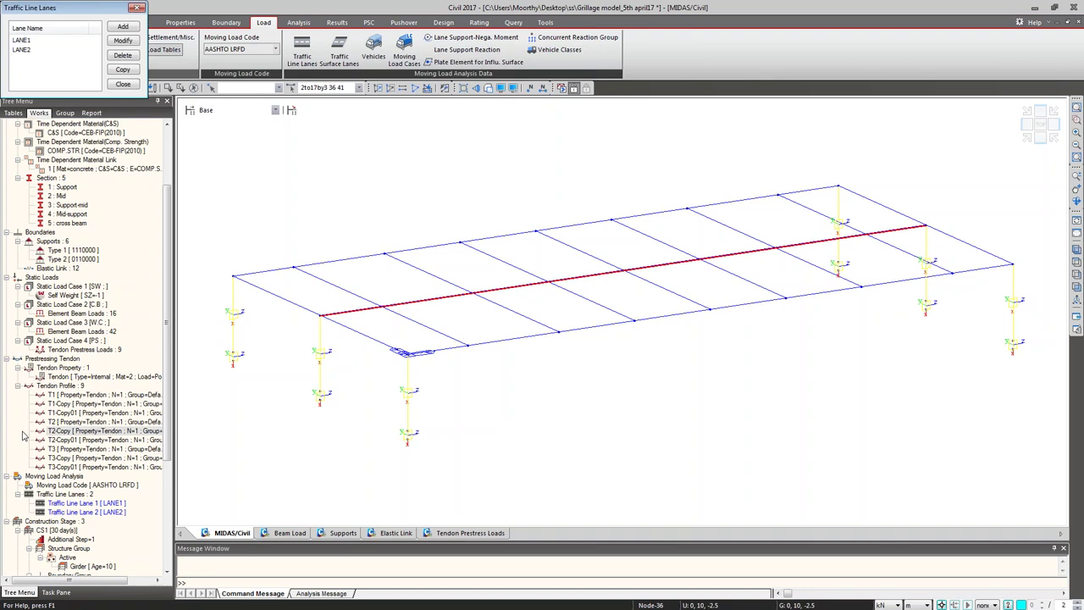
pyautogui.click(122, 85)
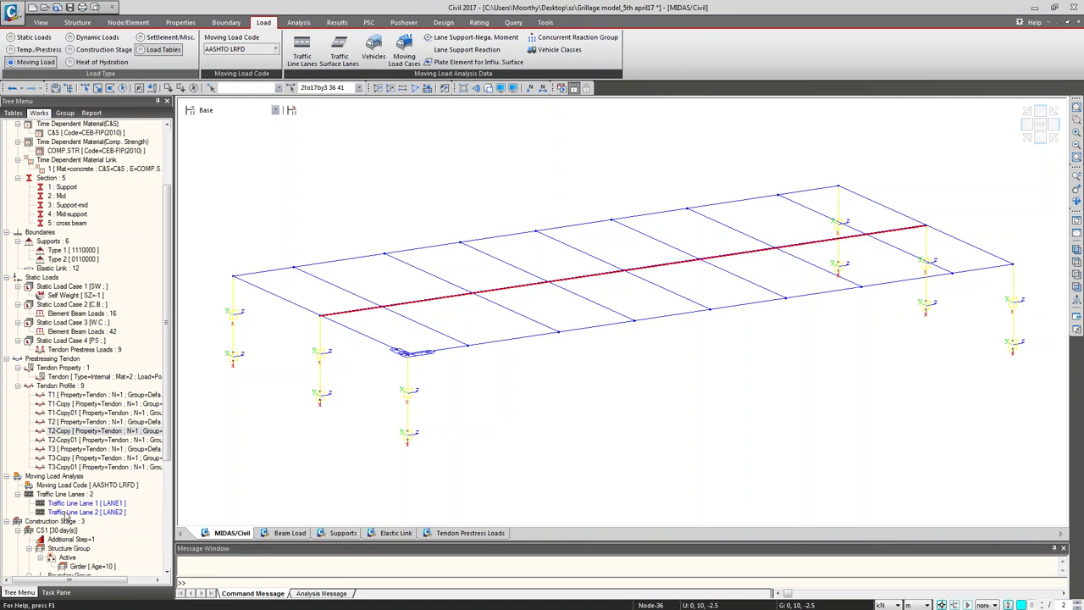
# Step: Show then hide the traffic lanes on the model, and bring up the empty Vehicles list
pyautogui.rightClick(70, 496)
pyautogui.click(90, 506)
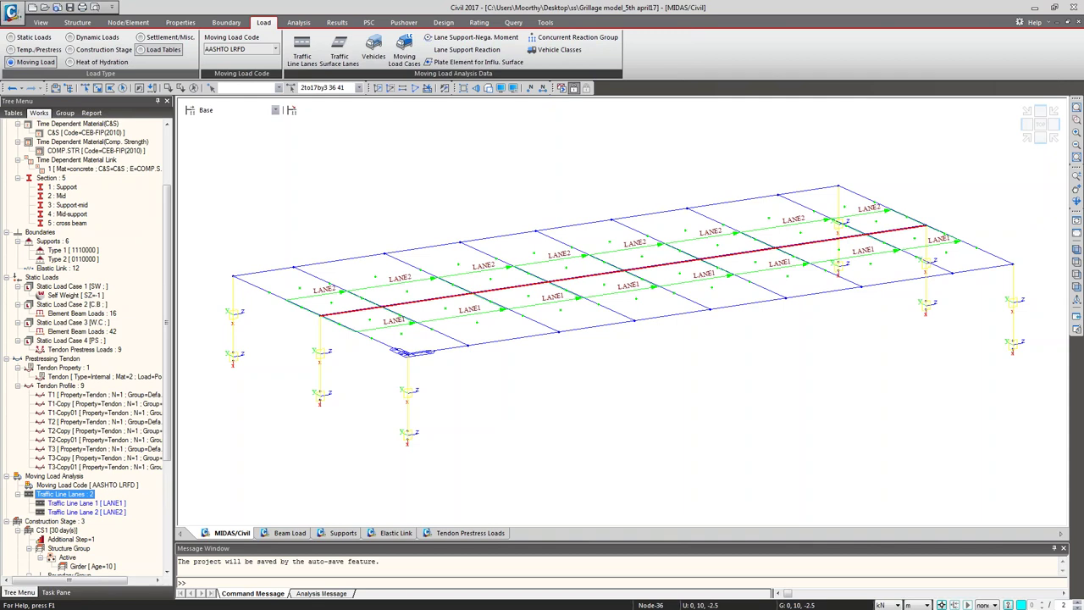
pyautogui.rightClick(95, 496)
pyautogui.click(111, 514)
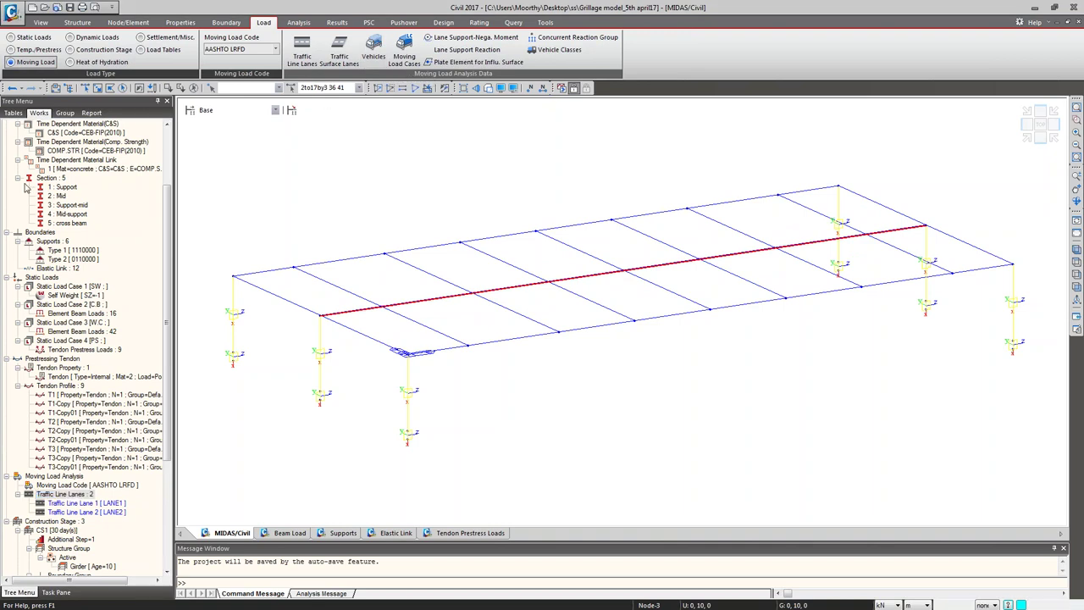
pyautogui.click(373, 52)
pyautogui.moveTo(76, 19); pyautogui.dragTo(110, 27)
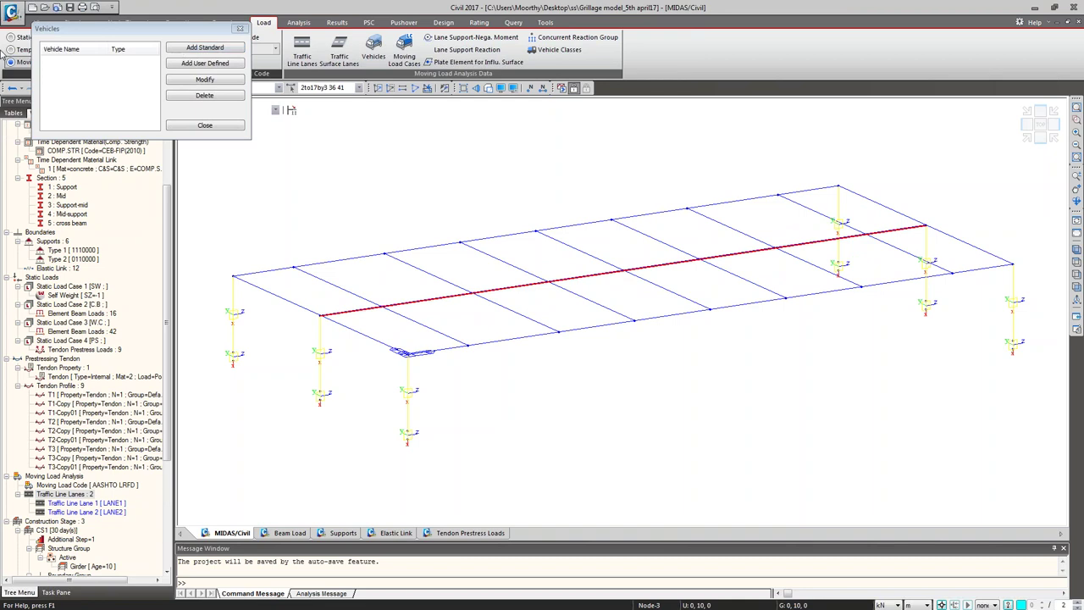
# Step: Add the standard HL-93TRK truck with a 30% dynamic load allowance
pyautogui.moveTo(98, 7); pyautogui.dragTo(379, 13)
pyautogui.click(445, 86)
pyautogui.click(445, 87)
pyautogui.click(446, 87)
pyautogui.click(446, 86)
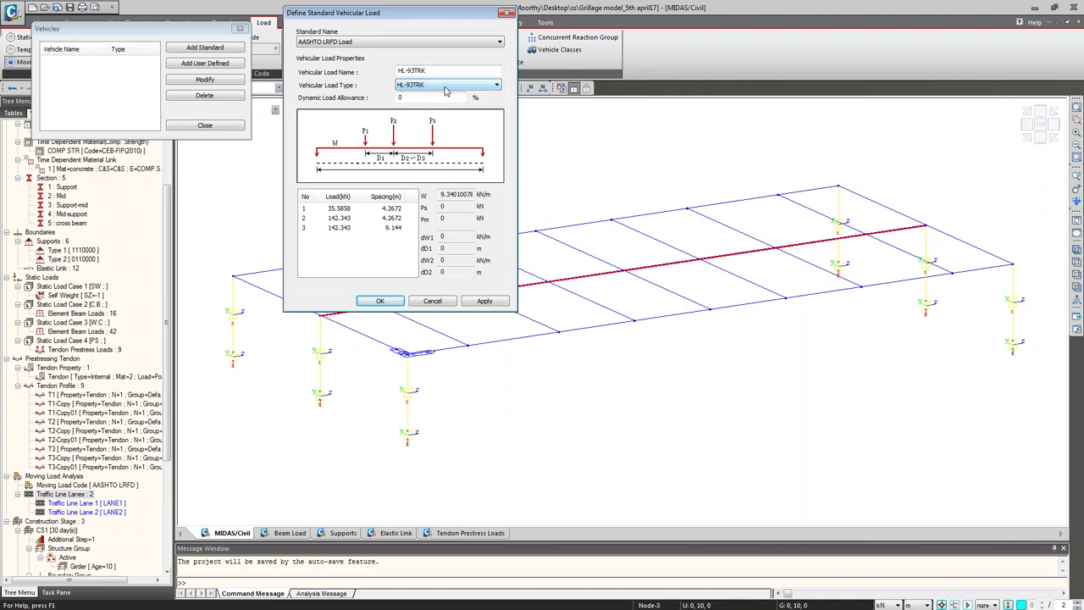
pyautogui.press('Tab')
pyautogui.write('30')
pyautogui.click(476, 301)
# Step: Add the HL-93TDM tandem, then close the standard vehicle and Vehicles dialogs
pyautogui.click(421, 86)
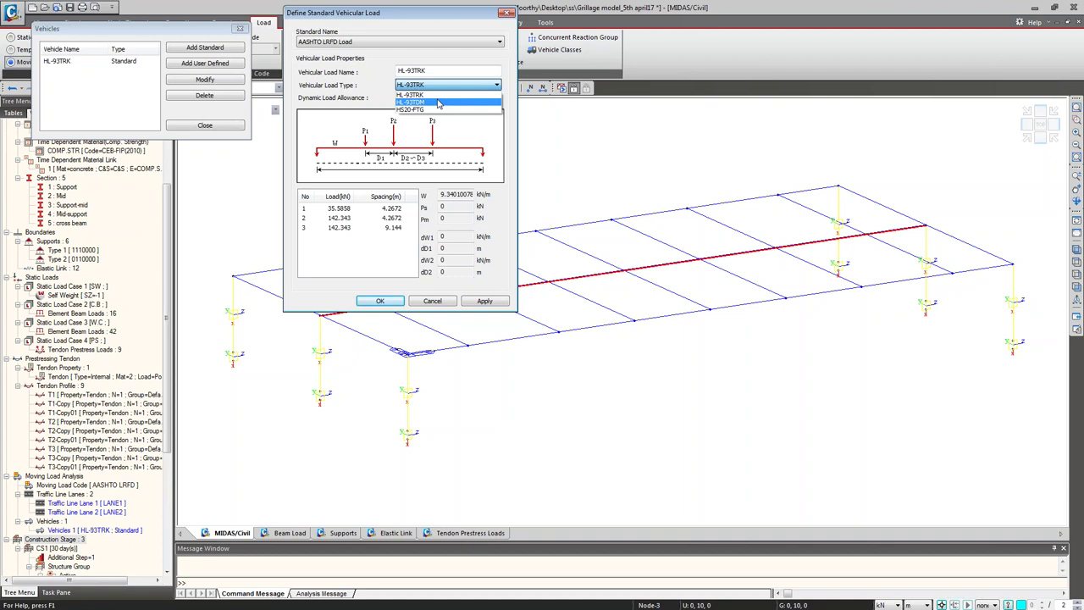
pyautogui.click(439, 102)
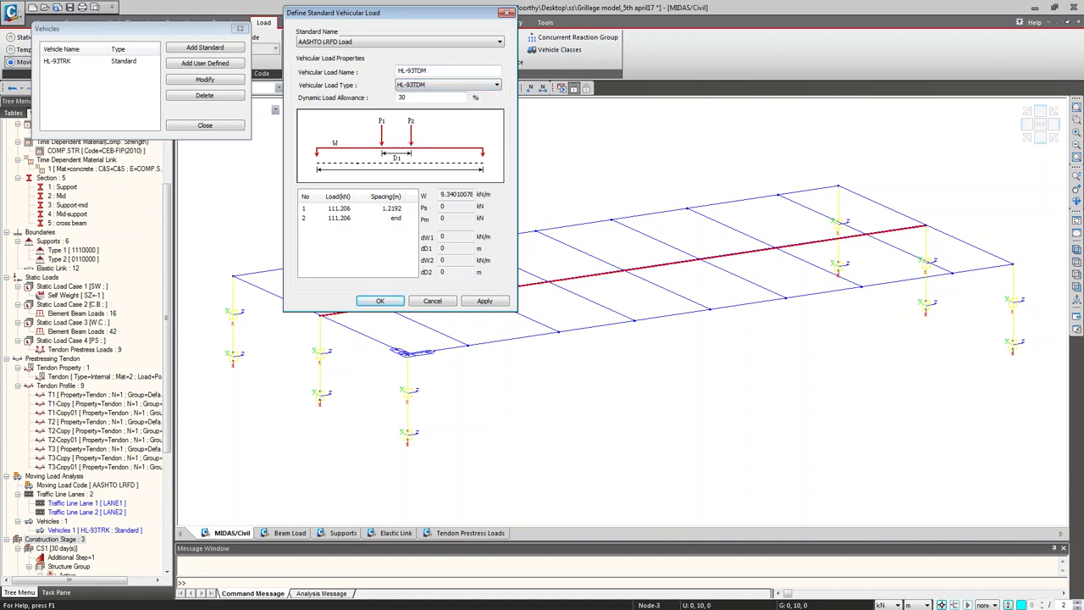
pyautogui.click(484, 301)
pyautogui.click(424, 303)
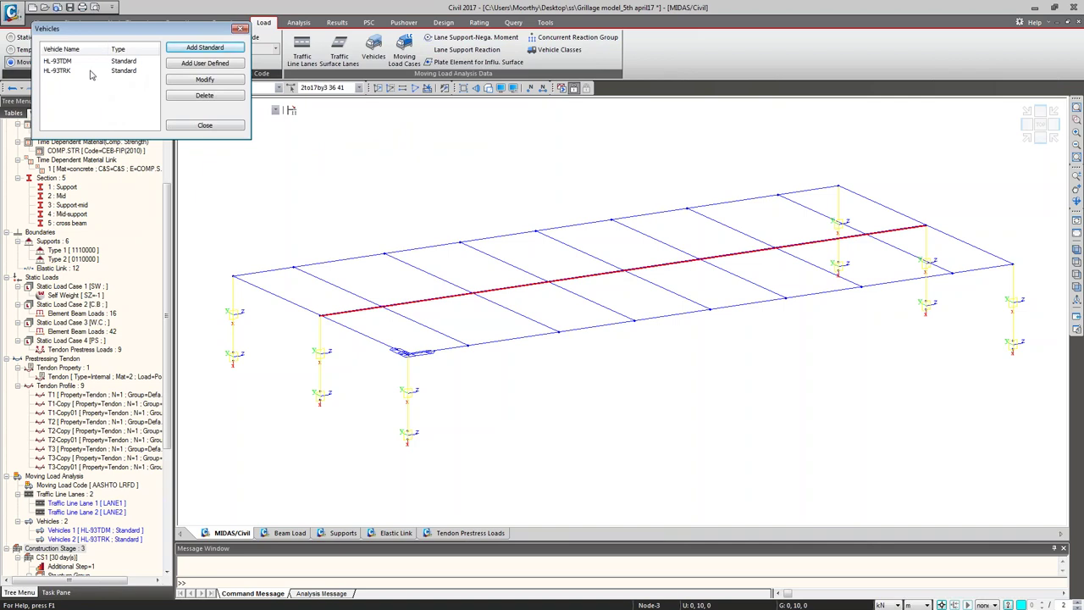
pyautogui.click(203, 126)
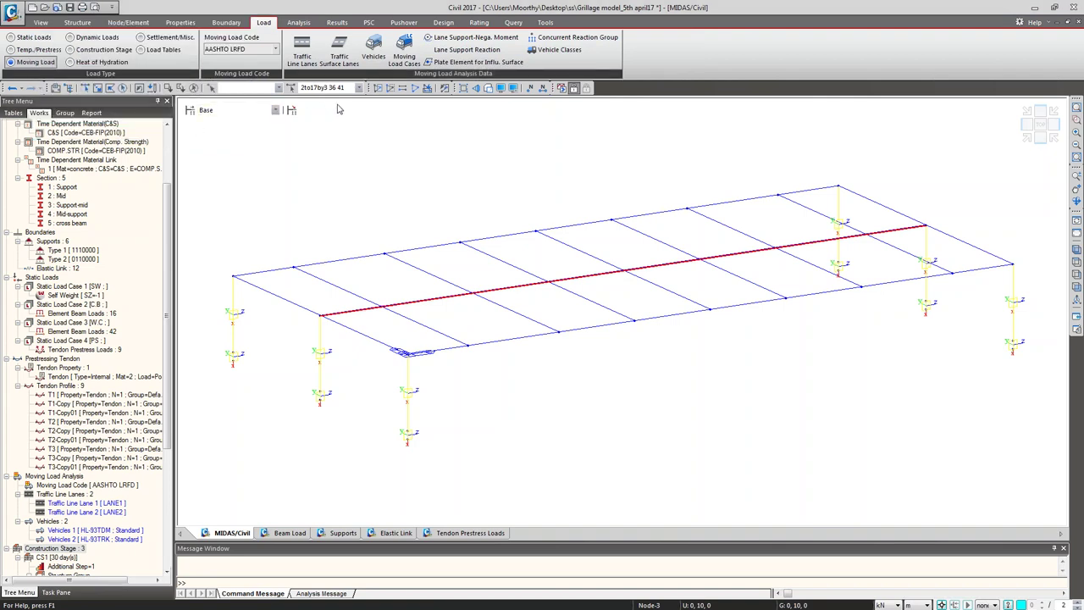
# Step: Start a new moving load case named MVC with combined loading effect
pyautogui.click(406, 46)
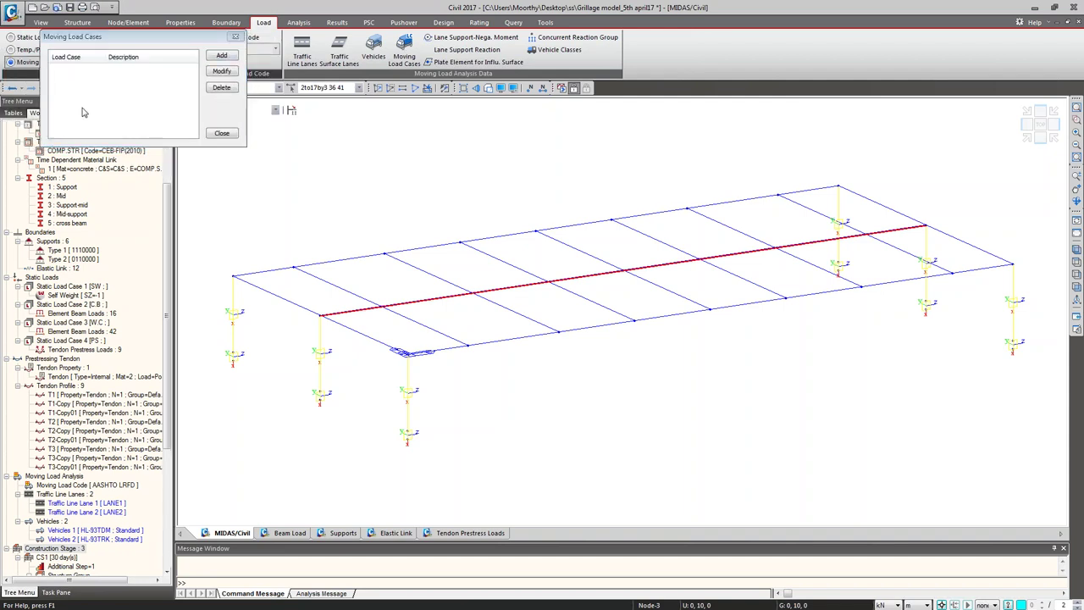
pyautogui.click(221, 55)
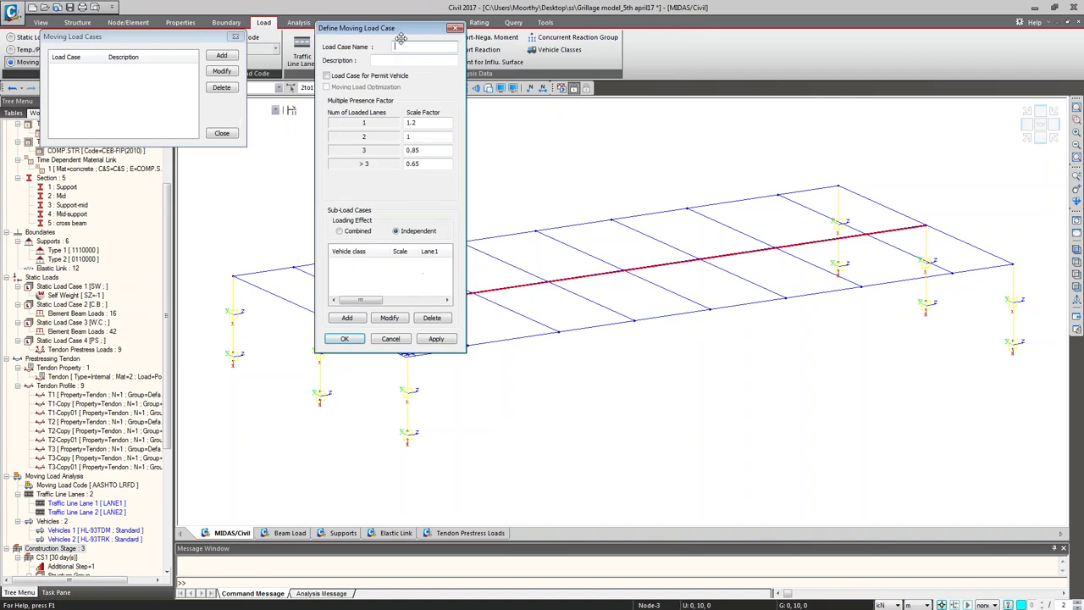
pyautogui.write('MVC')
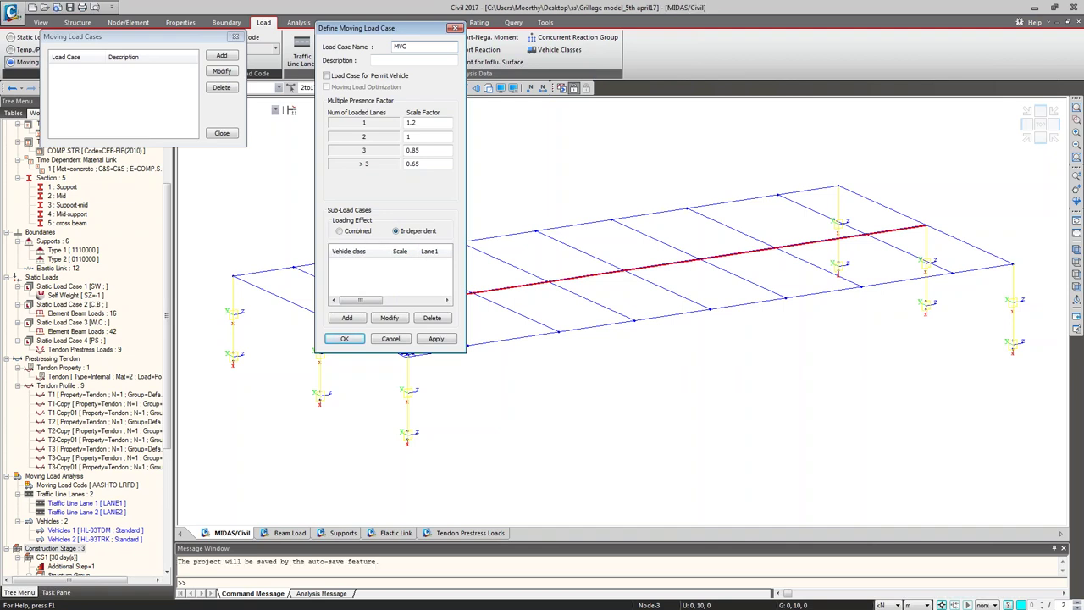
pyautogui.click(361, 231)
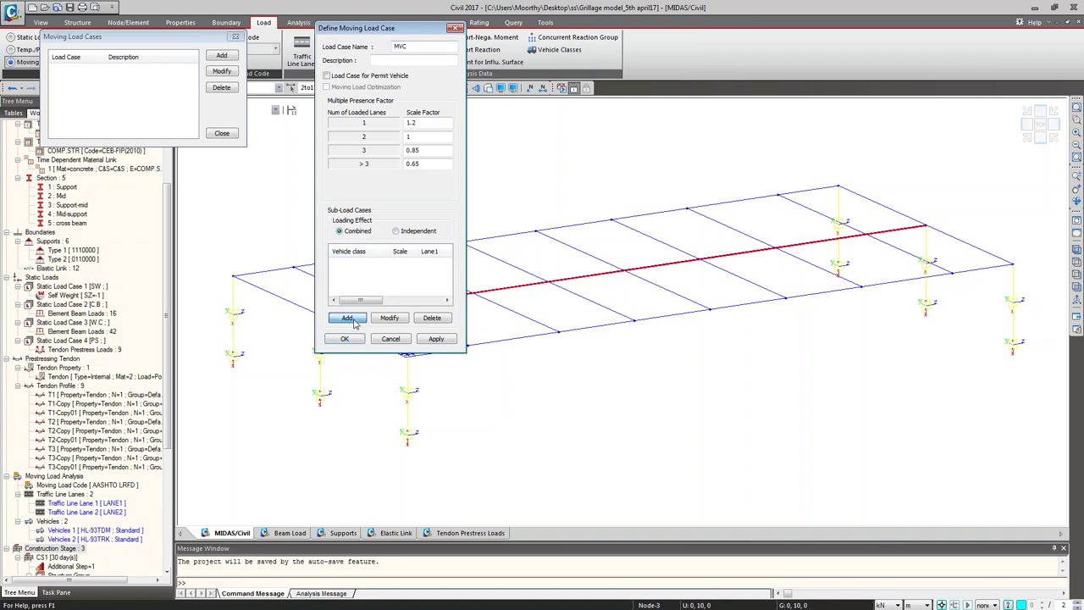
# Step: Give MVC an HL-93TRK sub-load case on LANE1 and LANE2, and save it
pyautogui.click(347, 318)
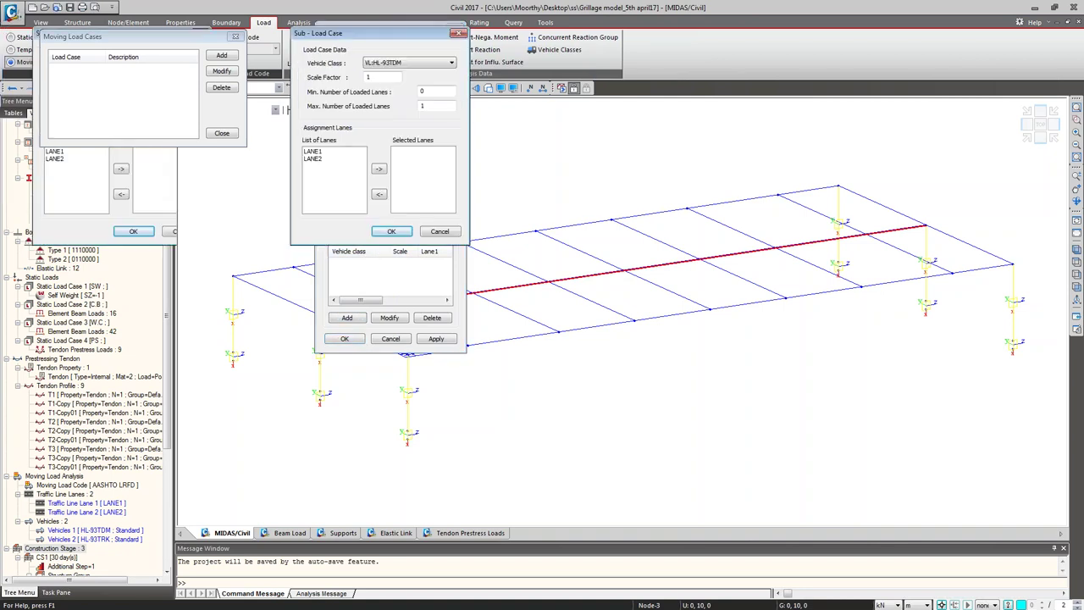
pyautogui.click(648, 78)
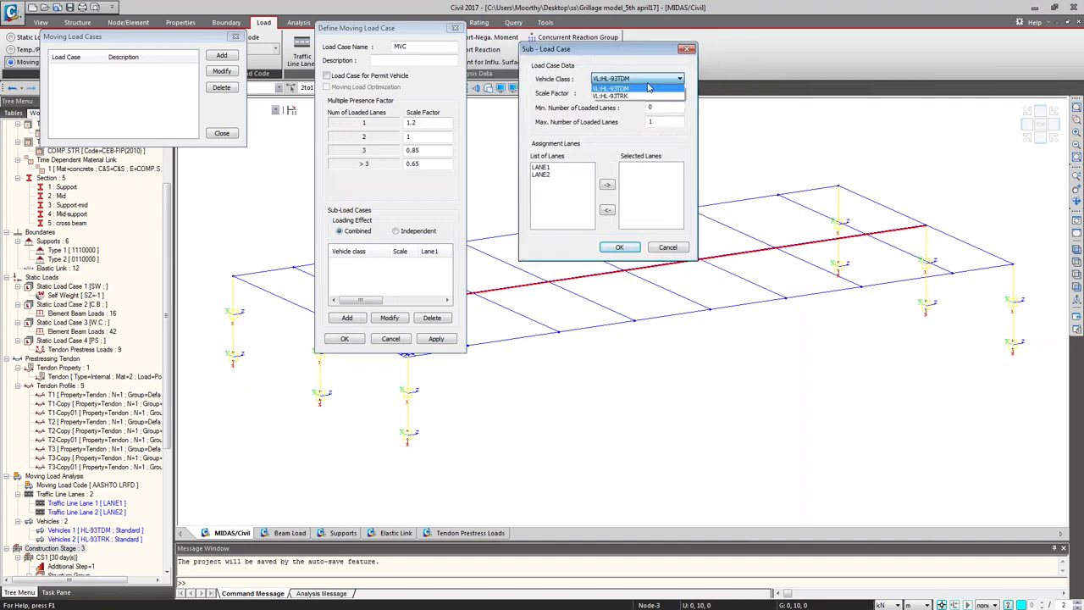
pyautogui.click(648, 87)
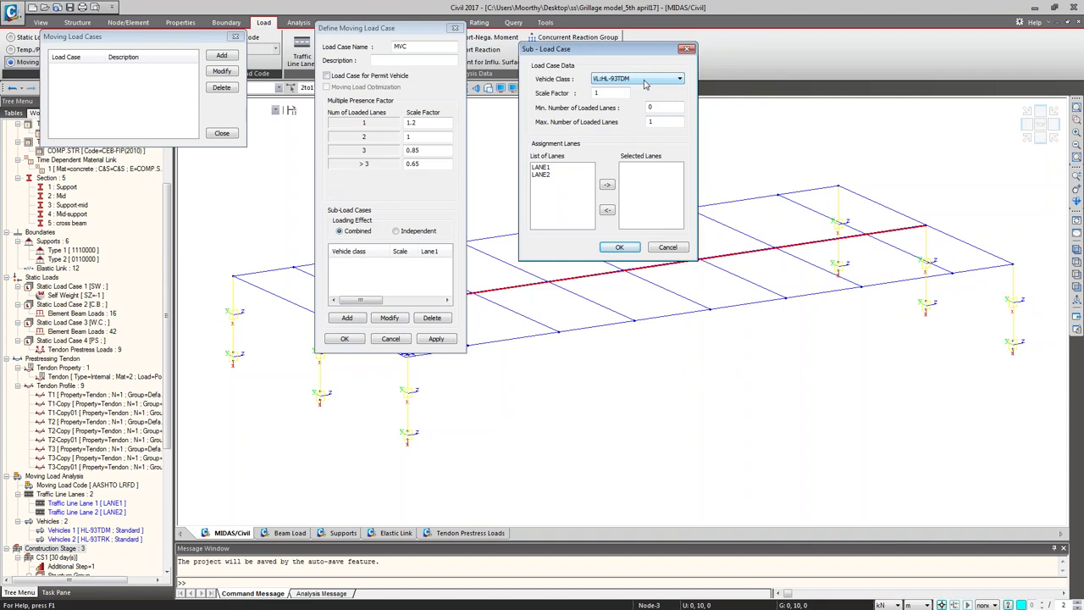
pyautogui.doubleClick(664, 107)
pyautogui.click(540, 174)
pyautogui.click(542, 166)
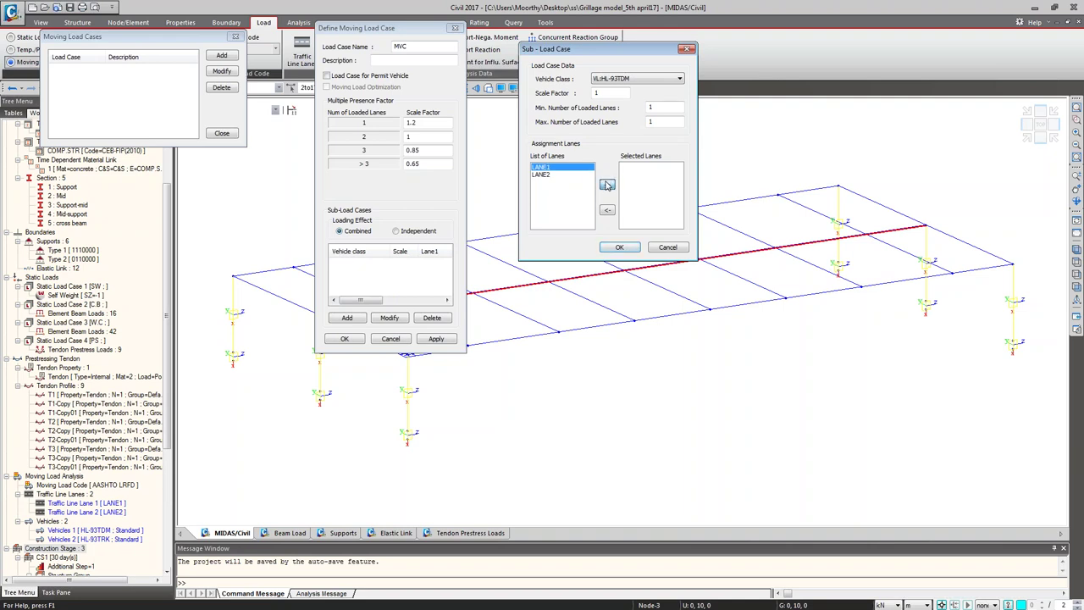
pyautogui.click(606, 185)
pyautogui.click(638, 80)
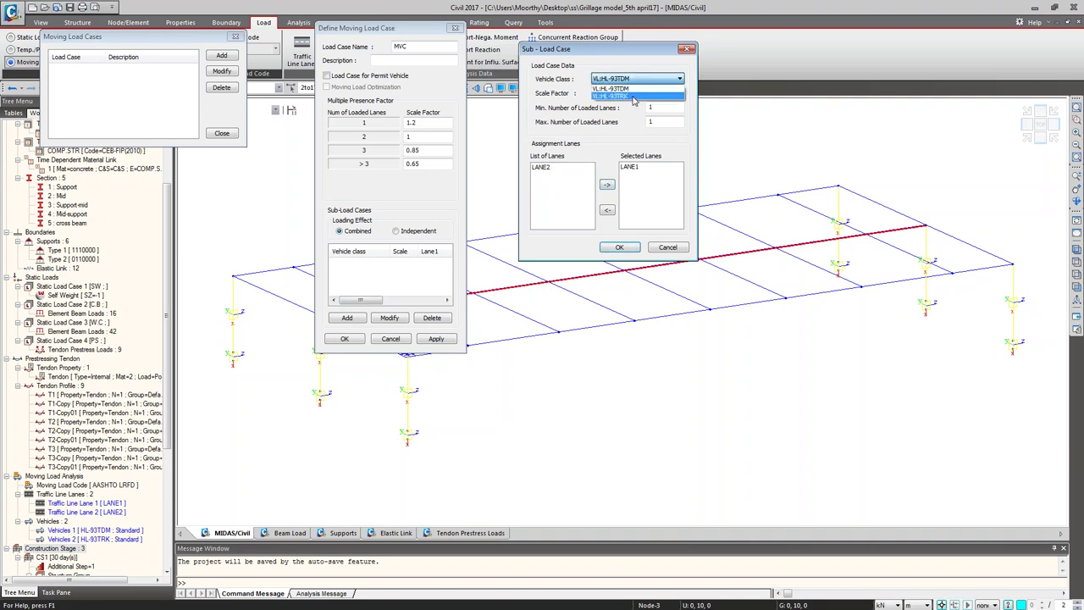
pyautogui.click(632, 96)
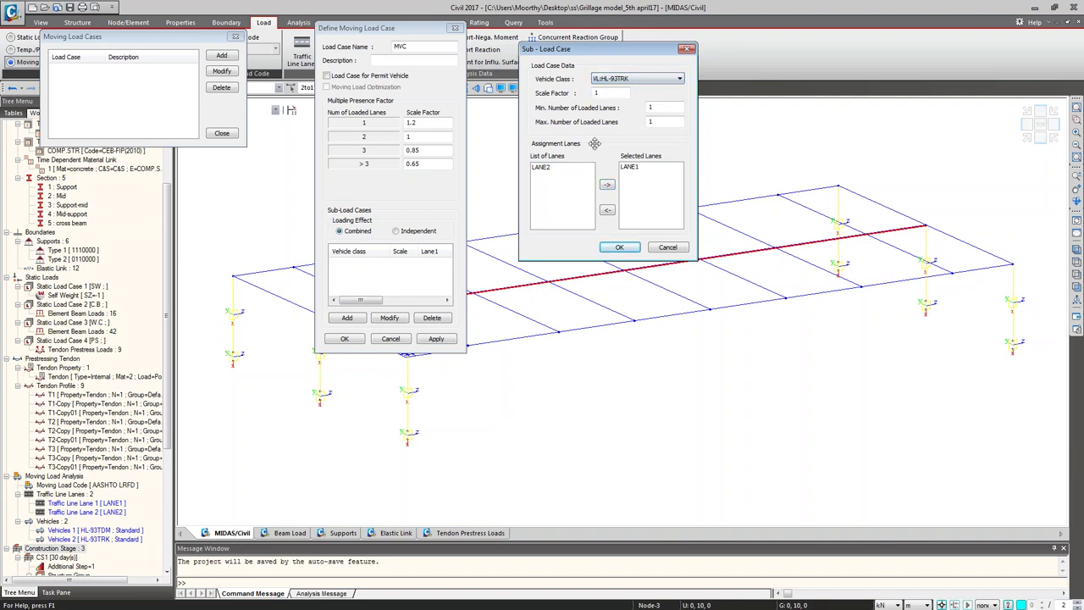
pyautogui.click(550, 170)
pyautogui.click(606, 185)
pyautogui.click(619, 247)
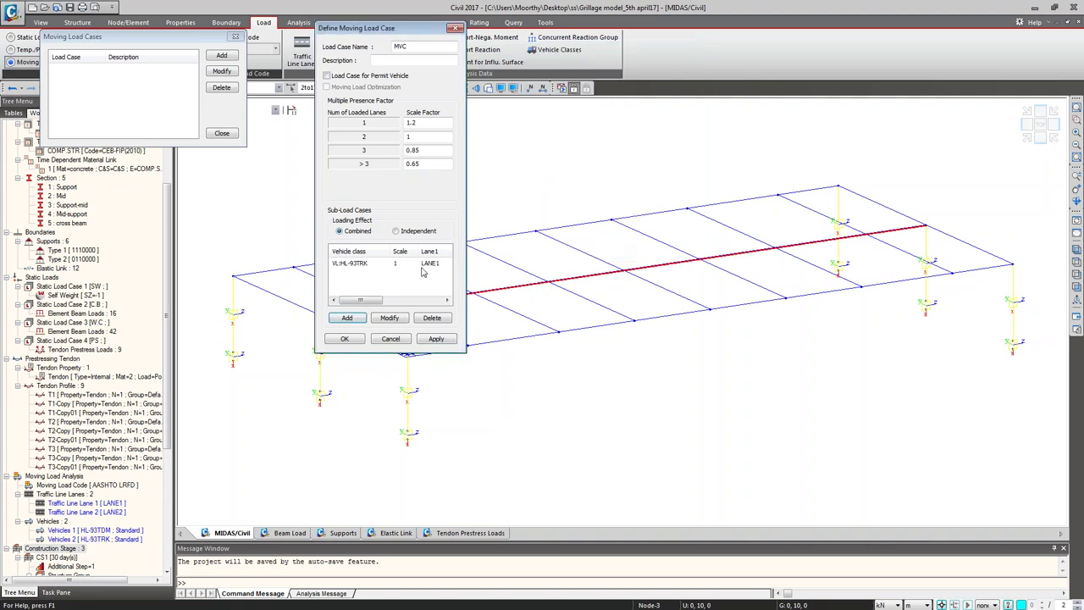
pyautogui.click(344, 339)
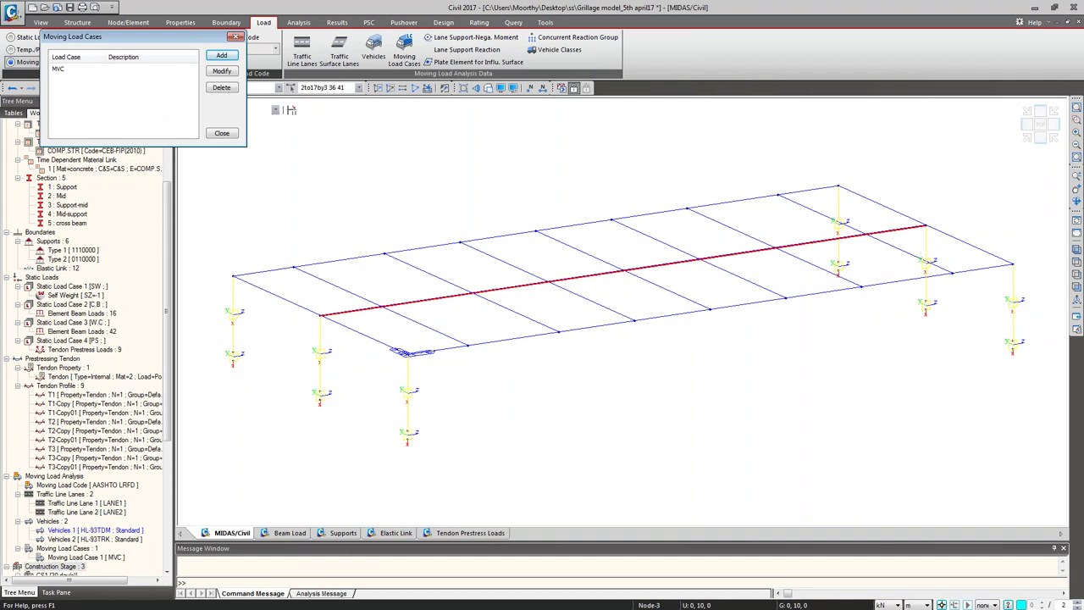
# Step: Create moving load case MVC1 with an HL-93TDM sub-load case on both lanes
pyautogui.click(251, 126)
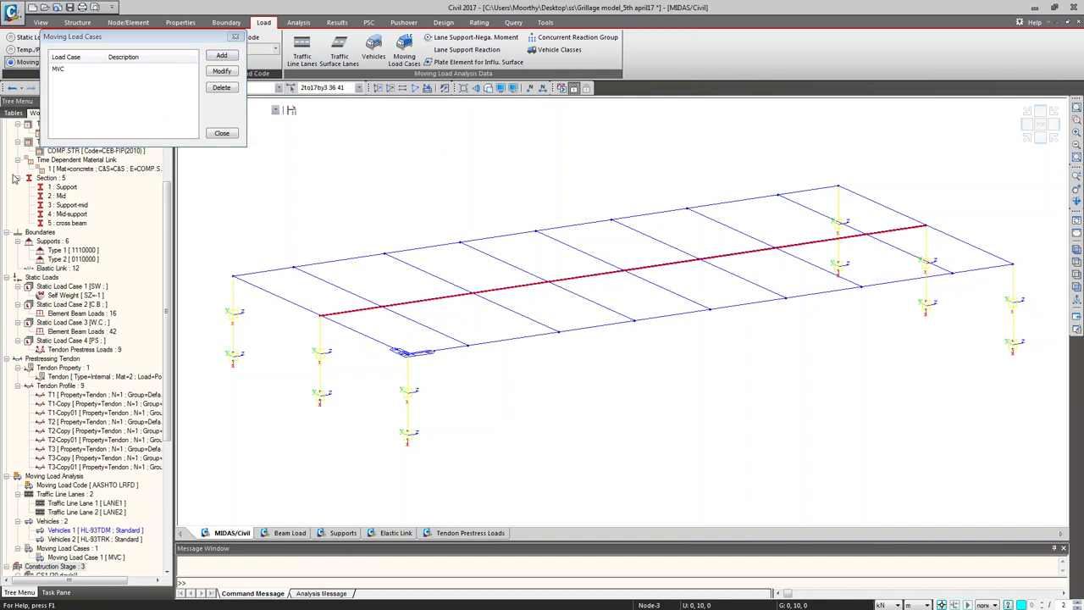
pyautogui.click(221, 55)
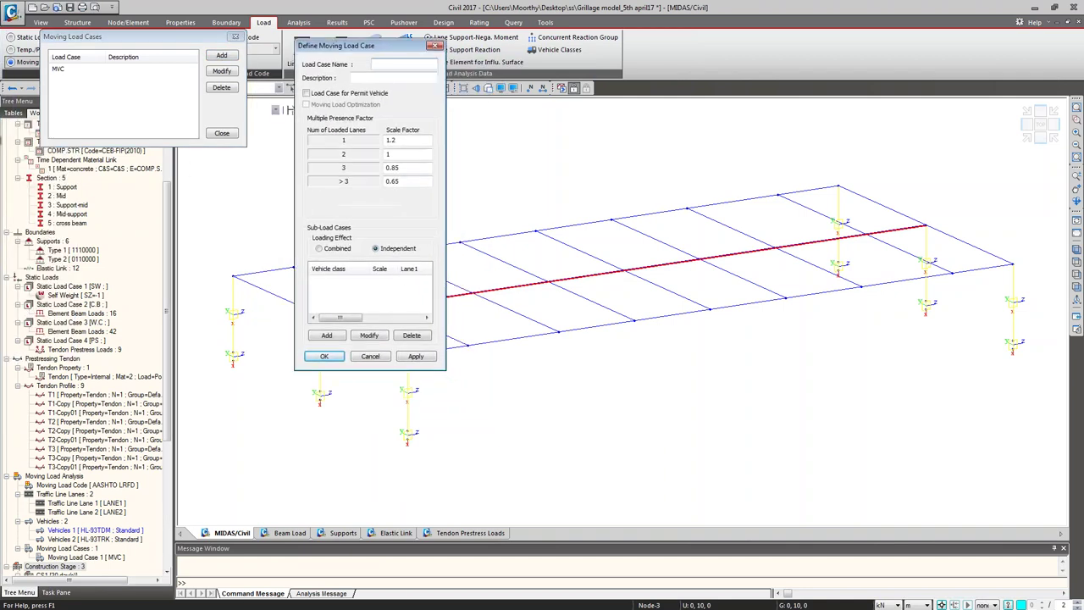
pyautogui.moveTo(364, 44); pyautogui.dragTo(322, 32)
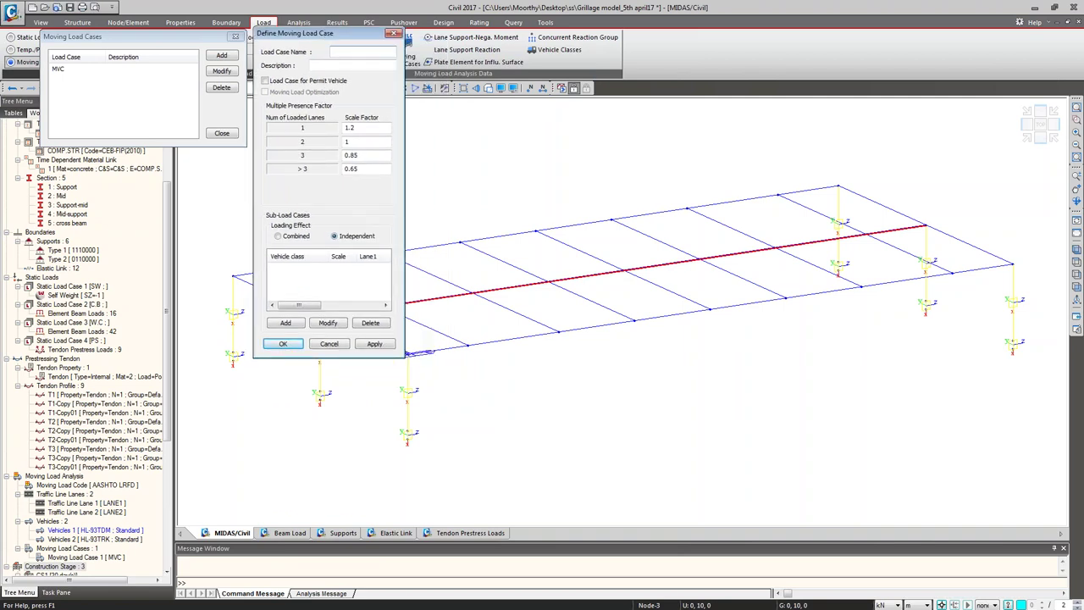
pyautogui.write('MVC1')
pyautogui.click(286, 322)
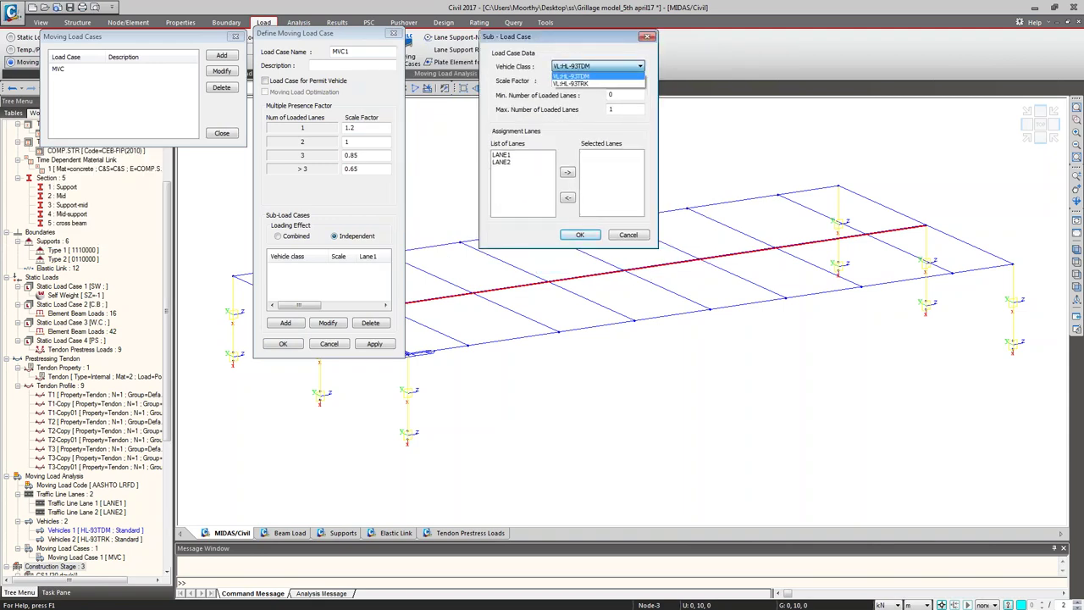
pyautogui.doubleClick(611, 94)
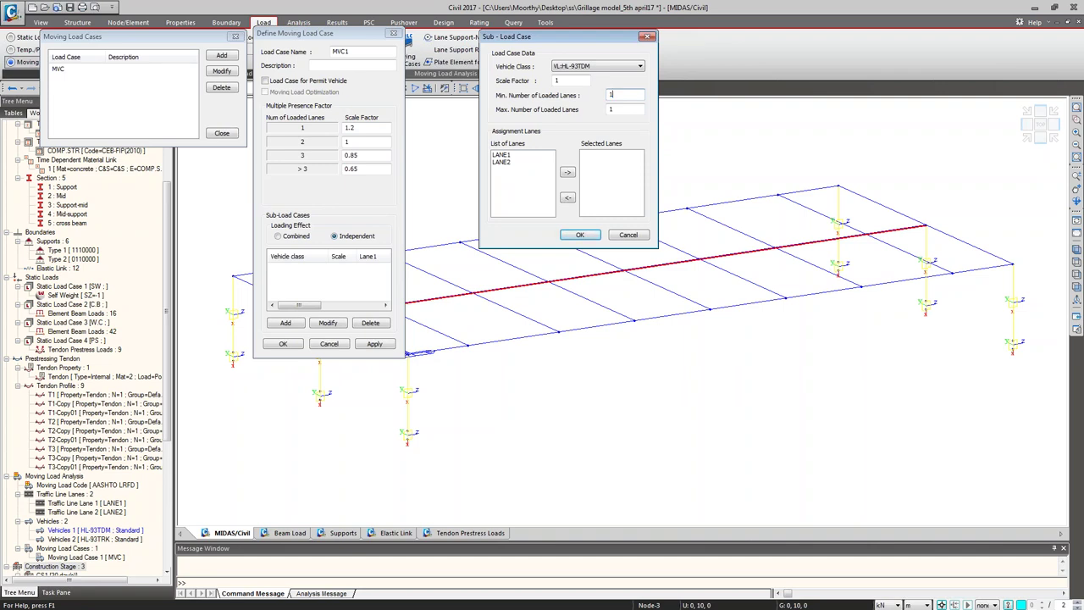
pyautogui.press('Tab')
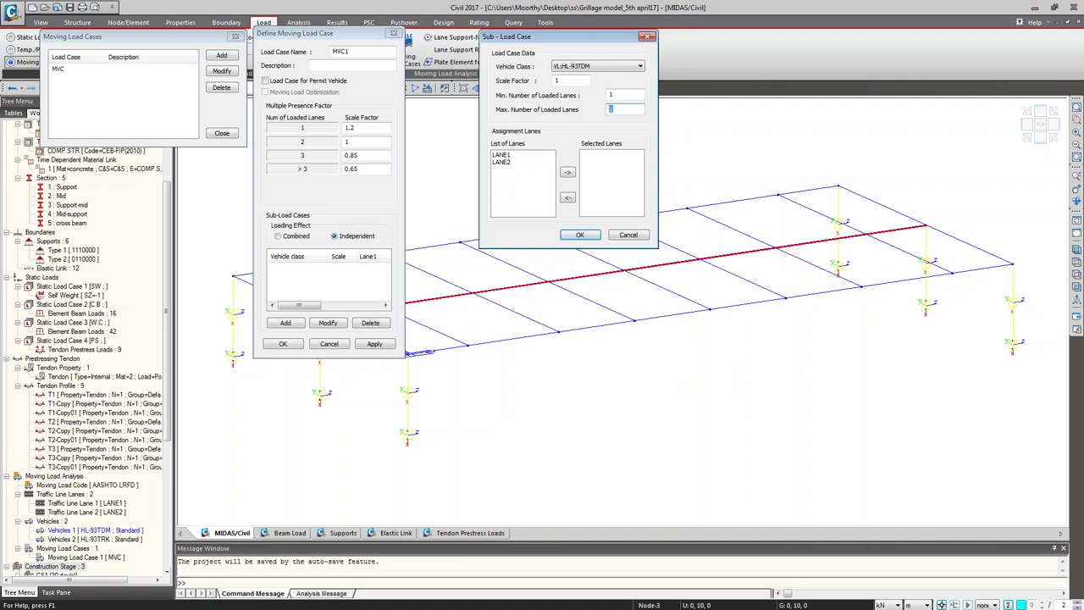
pyautogui.moveTo(500, 155); pyautogui.dragTo(507, 161)
pyautogui.click(569, 173)
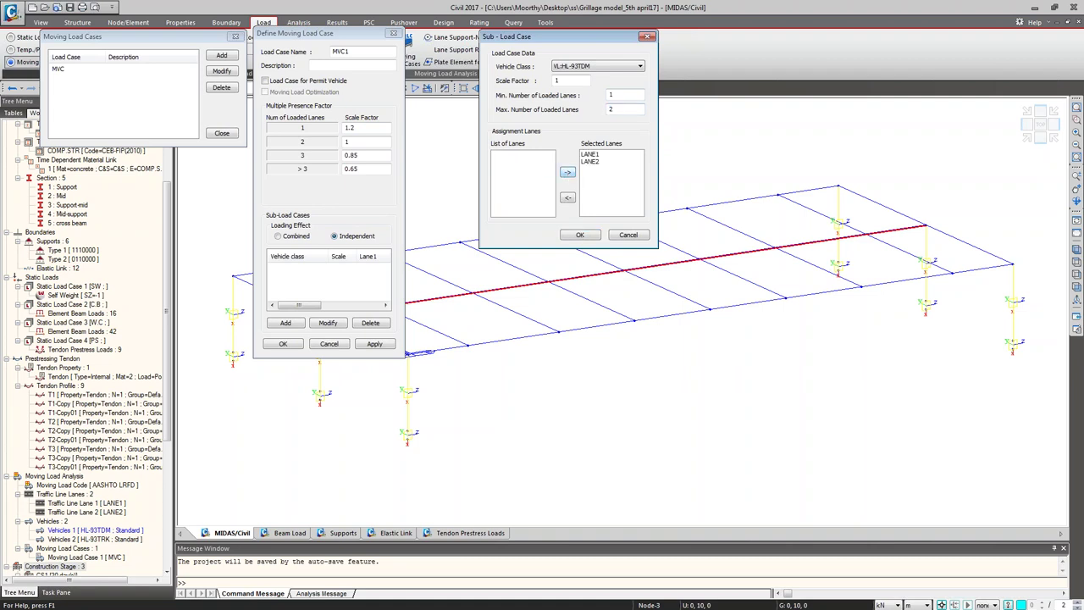
pyautogui.click(580, 235)
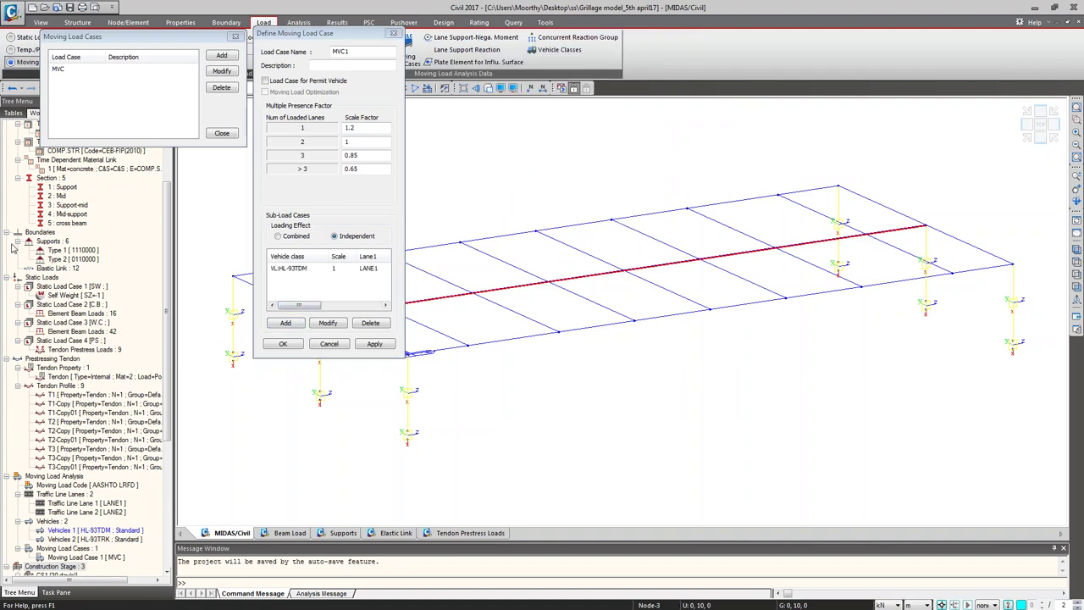
# Step: Add an HL-93TRK sub-load on LANE1 and LANE2 with 1 to 2 loaded lanes, and save MVC1
pyautogui.click(286, 323)
pyautogui.click(569, 94)
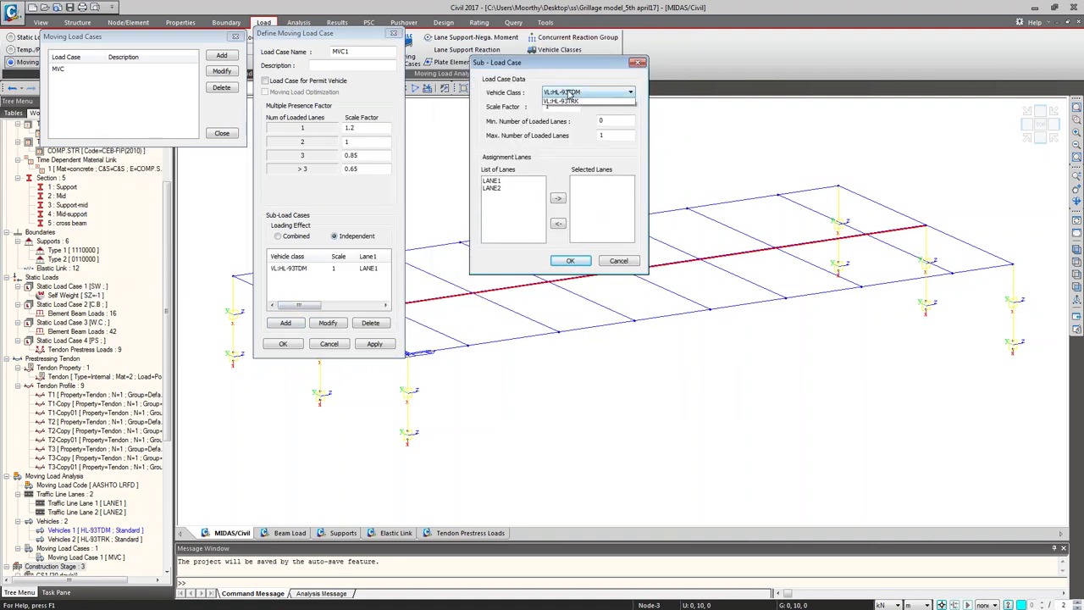
pyautogui.click(582, 110)
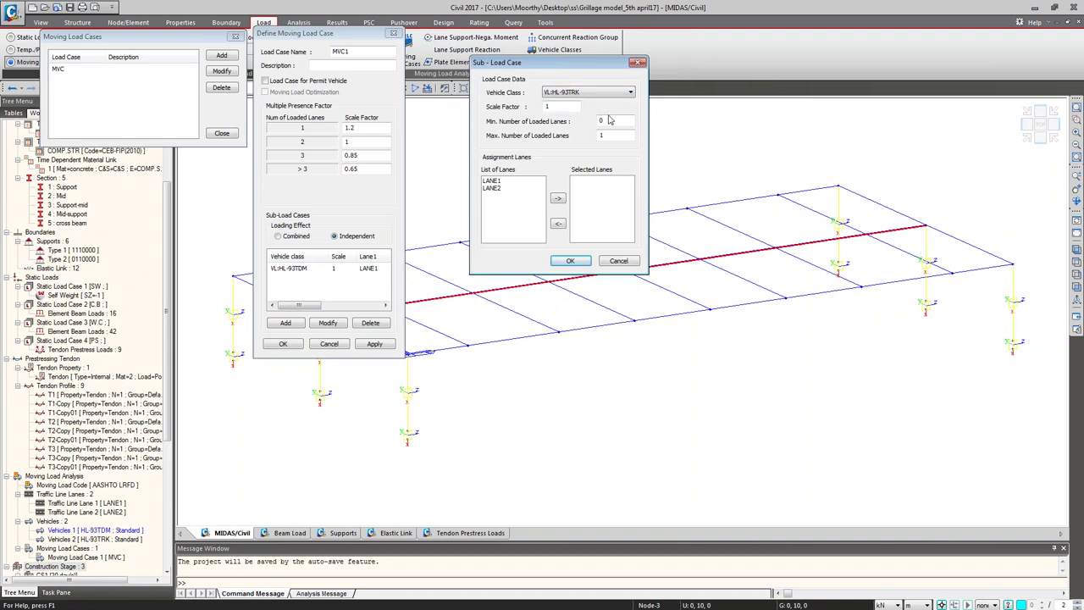
pyautogui.doubleClick(609, 122)
pyautogui.write('1')
pyautogui.press('Tab')
pyautogui.write('2')
pyautogui.moveTo(507, 182); pyautogui.dragTo(508, 203)
pyautogui.click(557, 198)
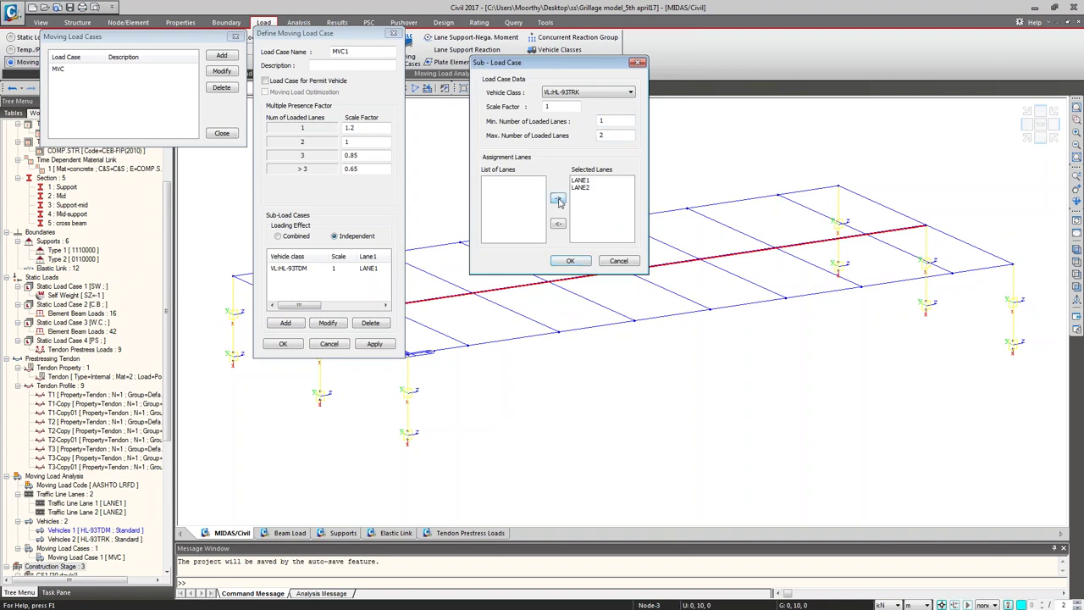
pyautogui.click(570, 262)
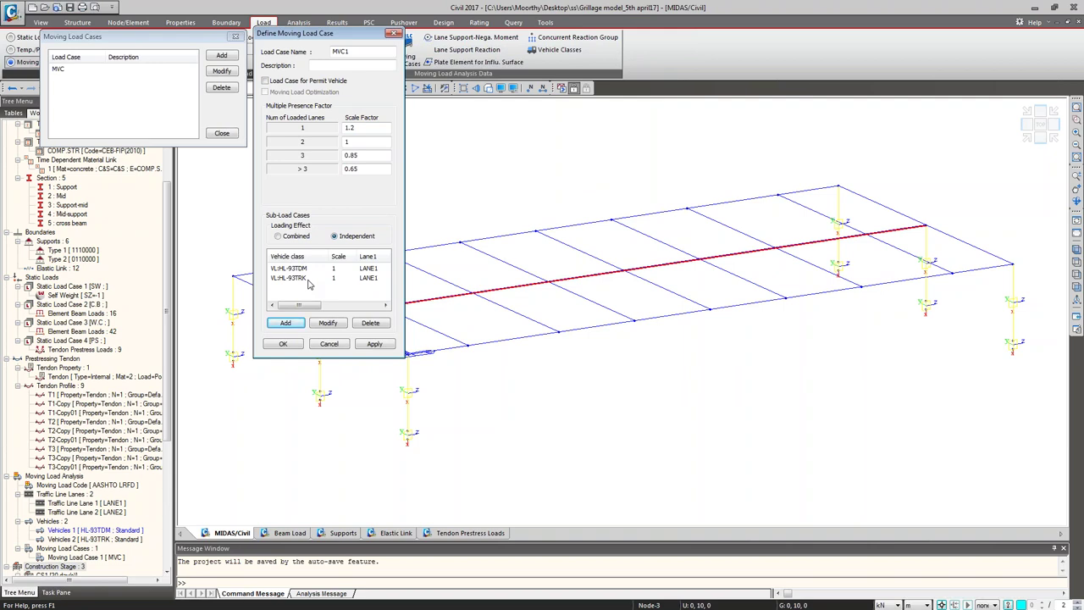
pyautogui.click(284, 344)
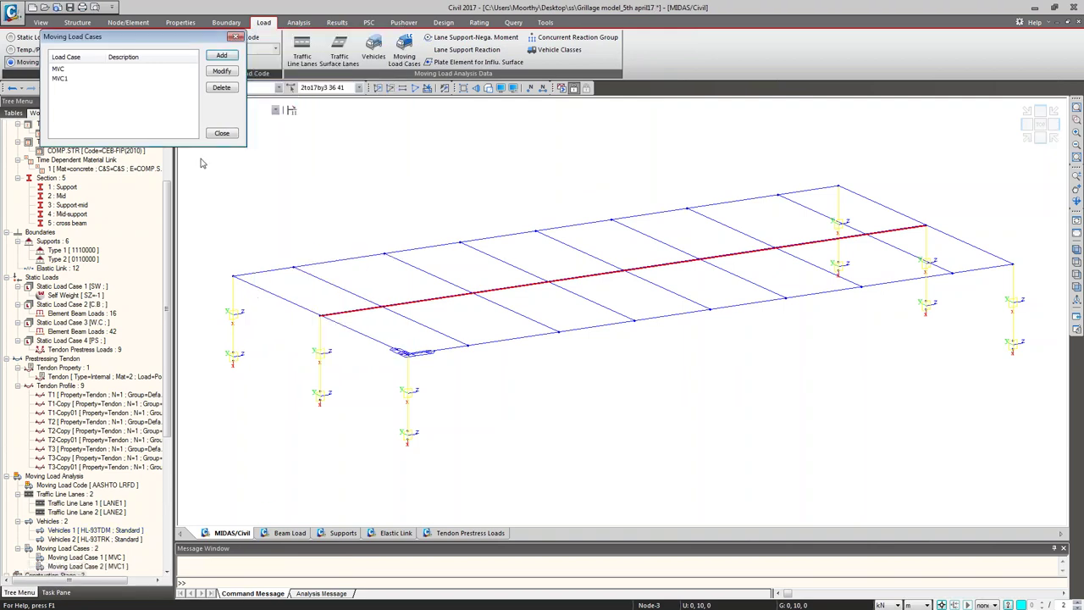
# Step: Close the Moving Load Cases list, unselect all elements, and switch to the shaded solid view
pyautogui.click(221, 133)
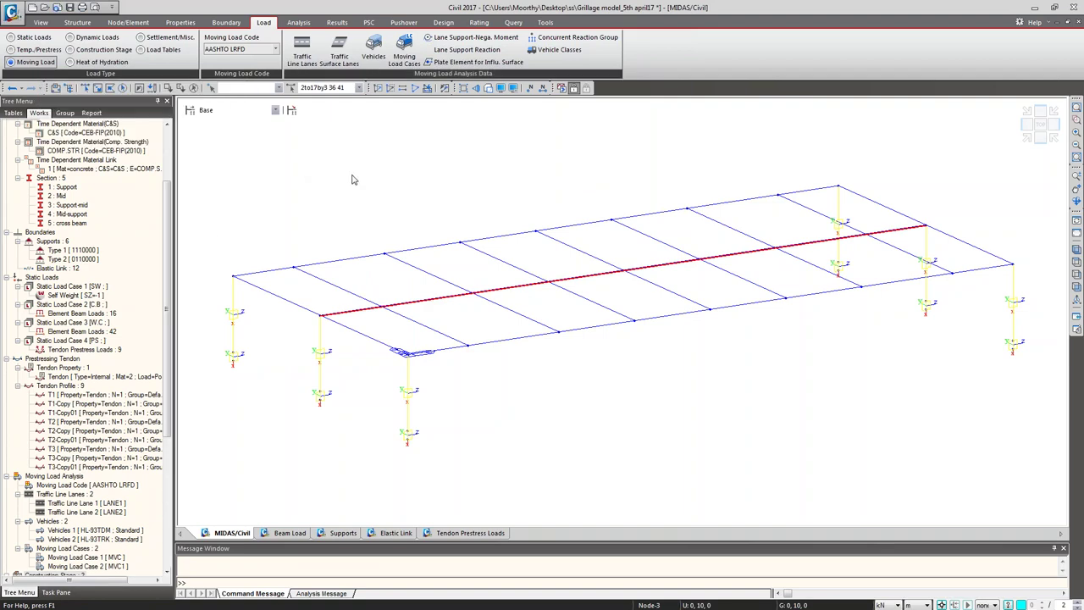
pyautogui.moveTo(166, 245); pyautogui.dragTo(174, 398)
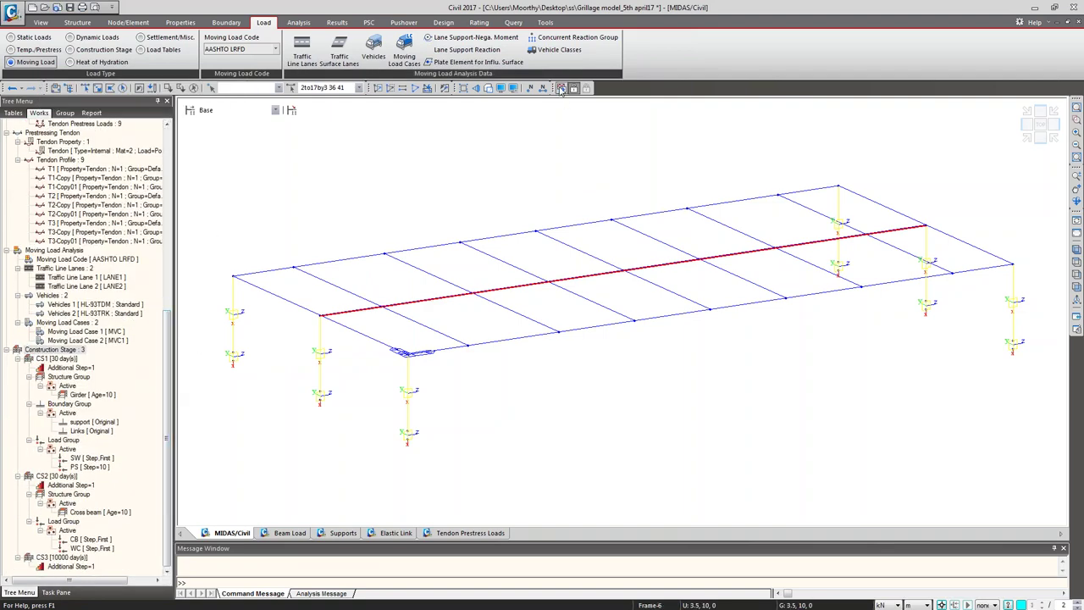
pyautogui.click(560, 88)
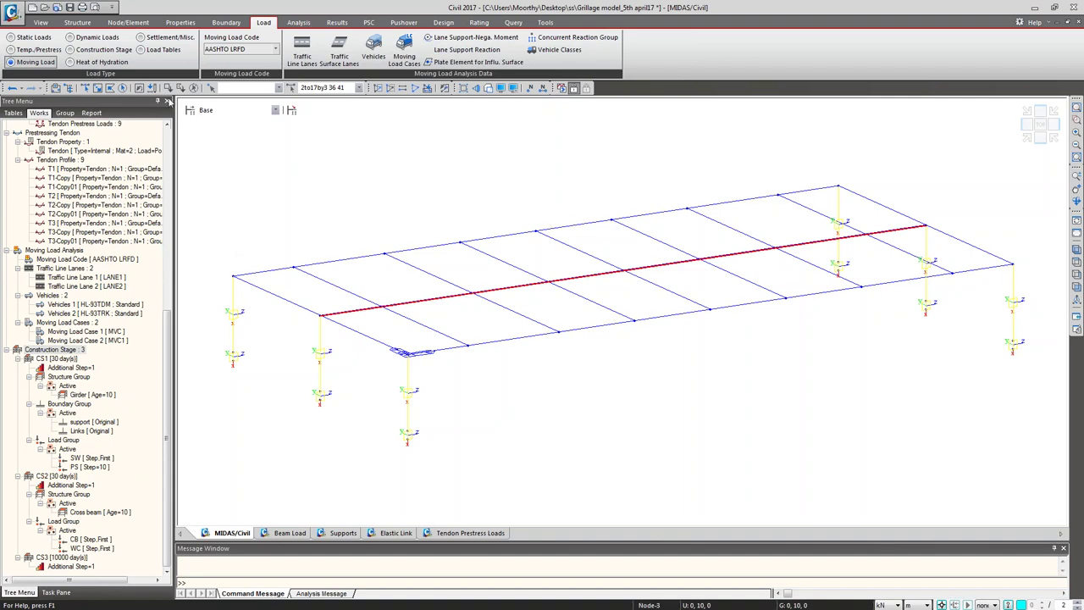
pyautogui.click(194, 88)
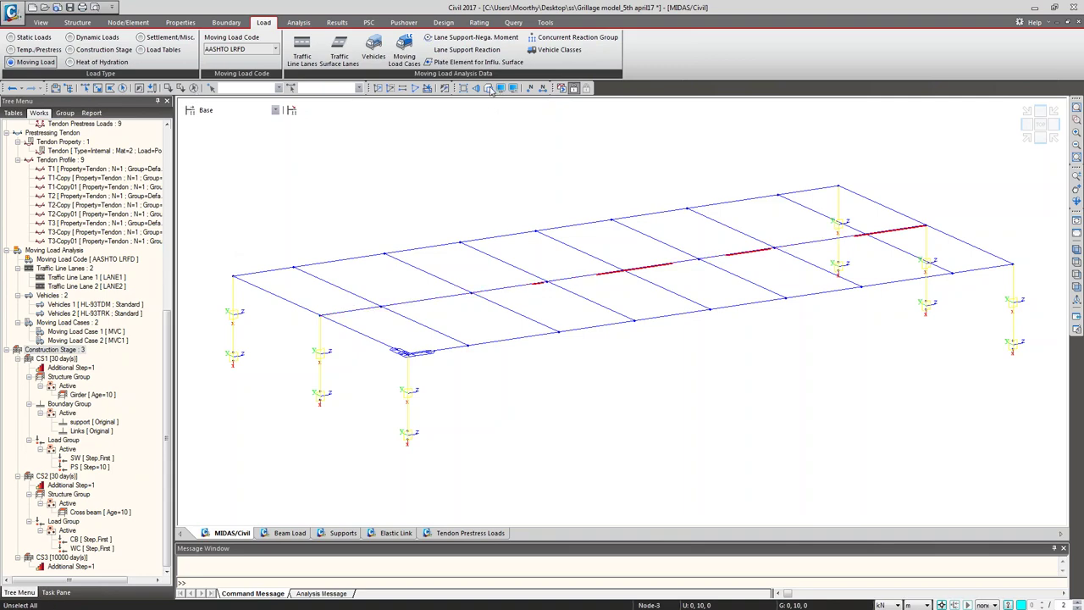
pyautogui.click(487, 88)
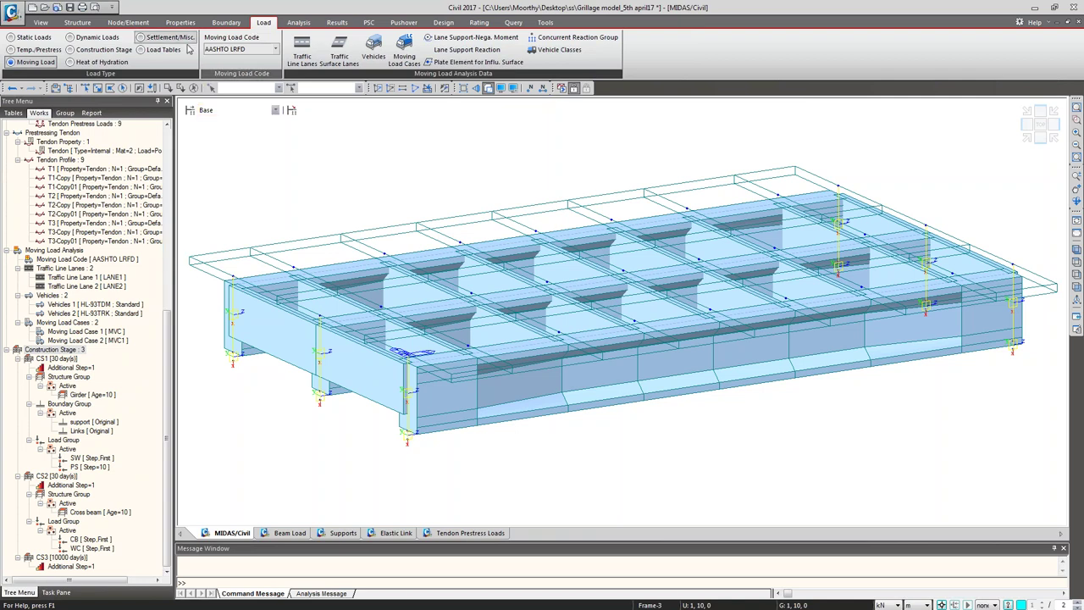
# Step: Switch to construction stage loads and review the first part's material type and active stage
pyautogui.click(121, 51)
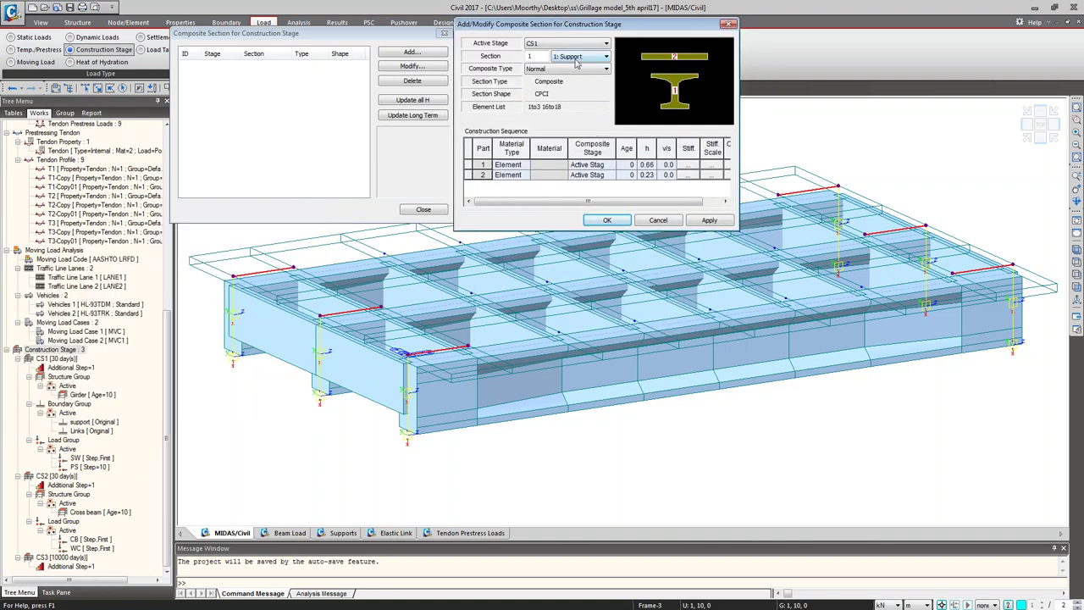
pyautogui.click(529, 167)
pyautogui.click(526, 165)
pyautogui.click(526, 165)
pyautogui.click(606, 170)
pyautogui.click(610, 166)
pyautogui.click(610, 169)
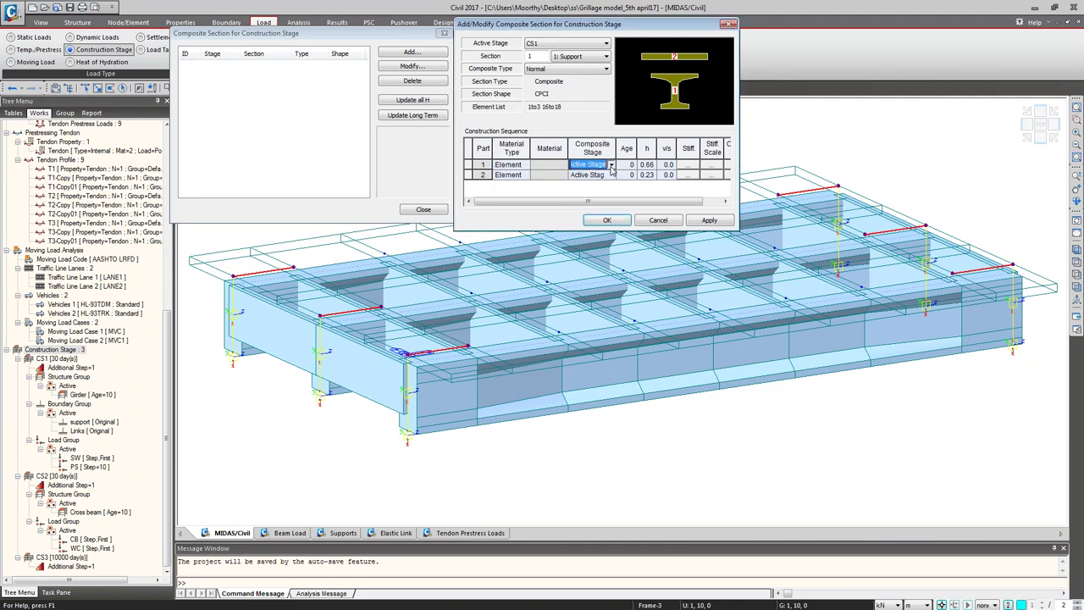
# Step: Try setting the second part to material-defined concrete, then discard the composite section setup
pyautogui.click(525, 175)
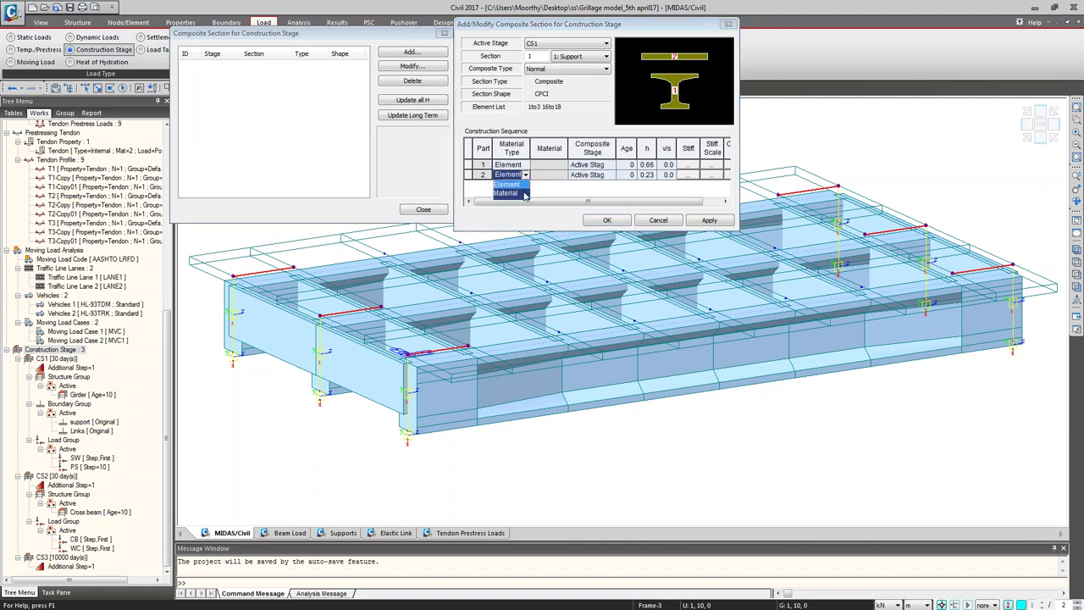
pyautogui.click(525, 193)
pyautogui.click(564, 176)
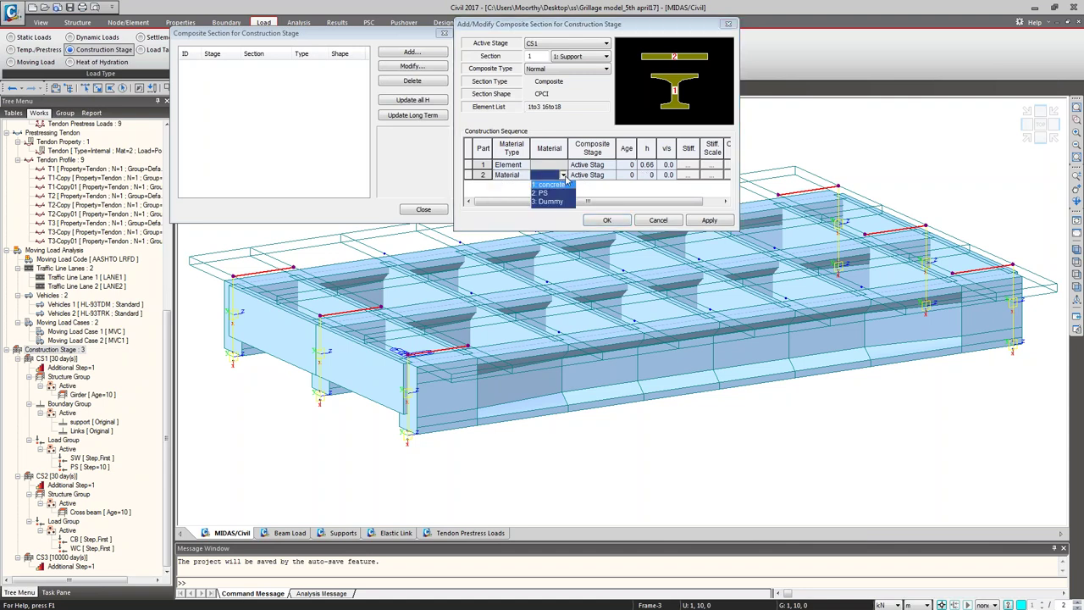
pyautogui.click(563, 177)
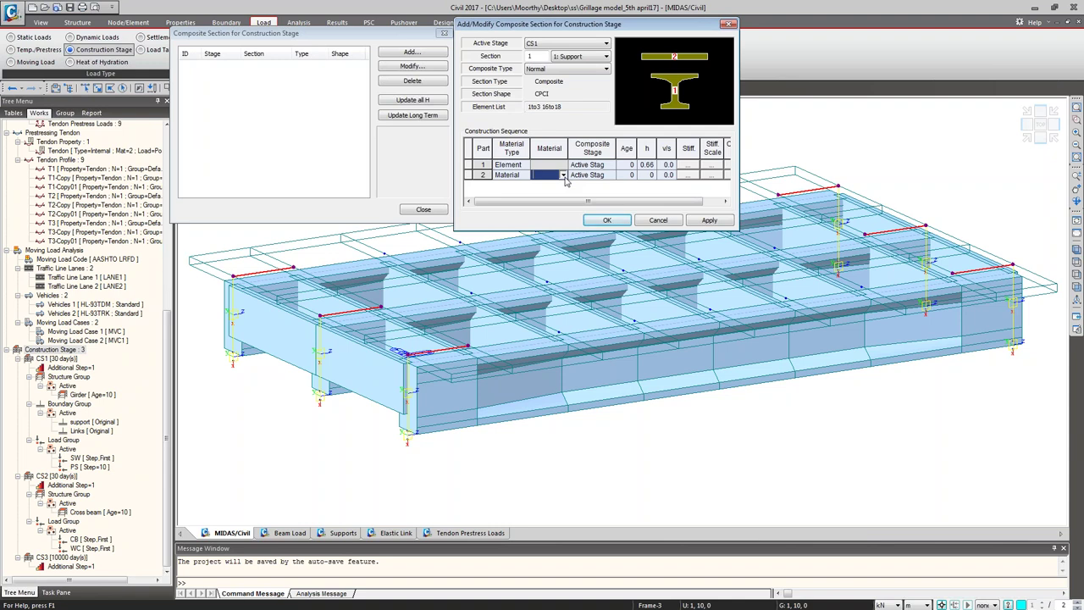
pyautogui.click(563, 177)
pyautogui.click(557, 188)
pyautogui.click(608, 175)
pyautogui.click(610, 175)
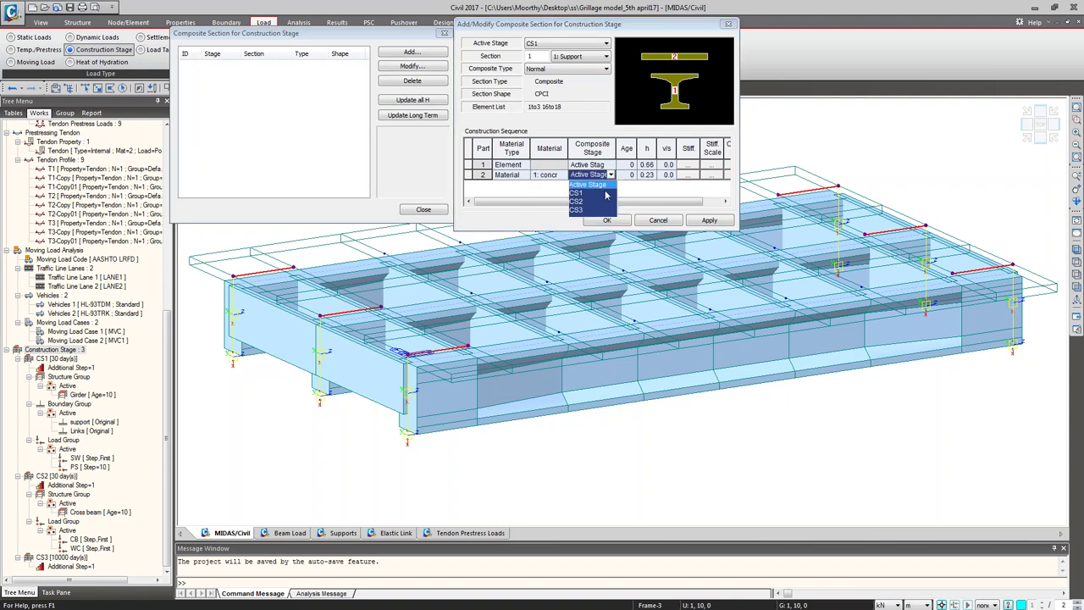
pyautogui.click(629, 191)
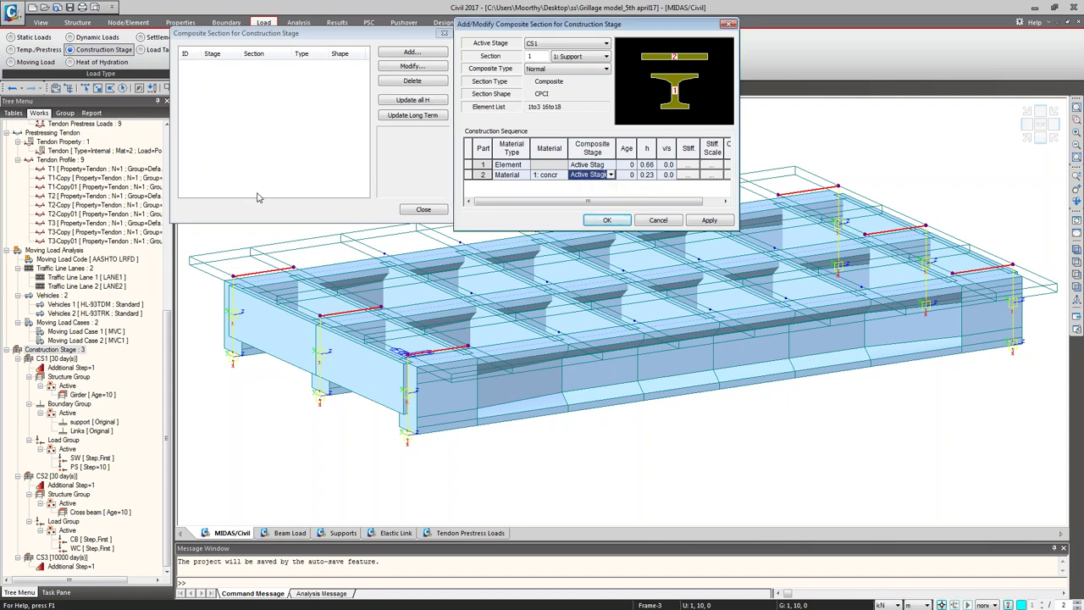
pyautogui.click(656, 221)
pyautogui.click(410, 209)
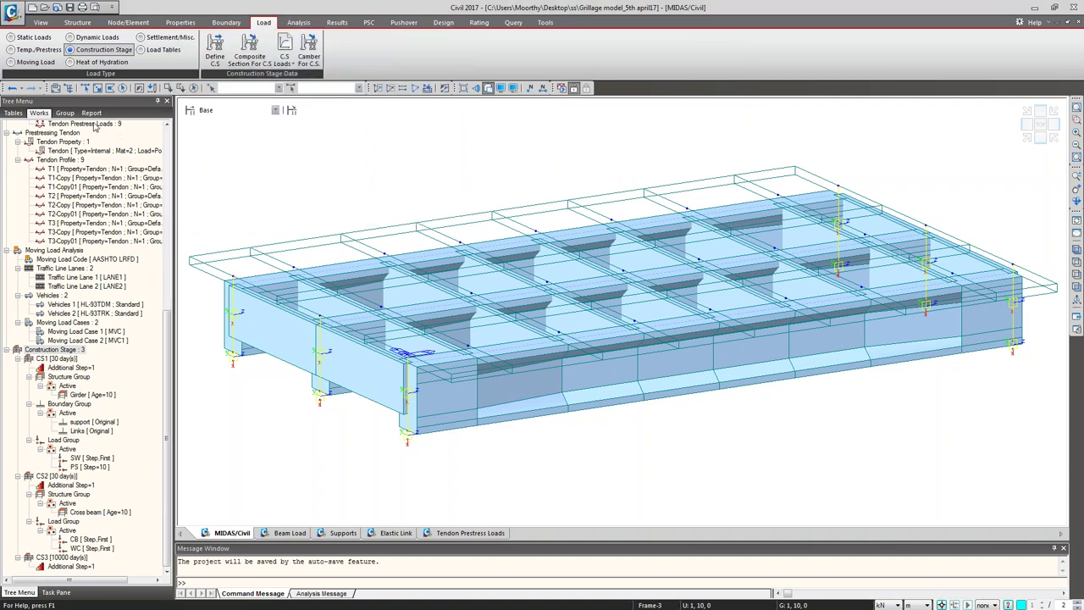
# Step: Start adding a new material from the Material group in the Works tree
pyautogui.scroll(10, 156, 149)
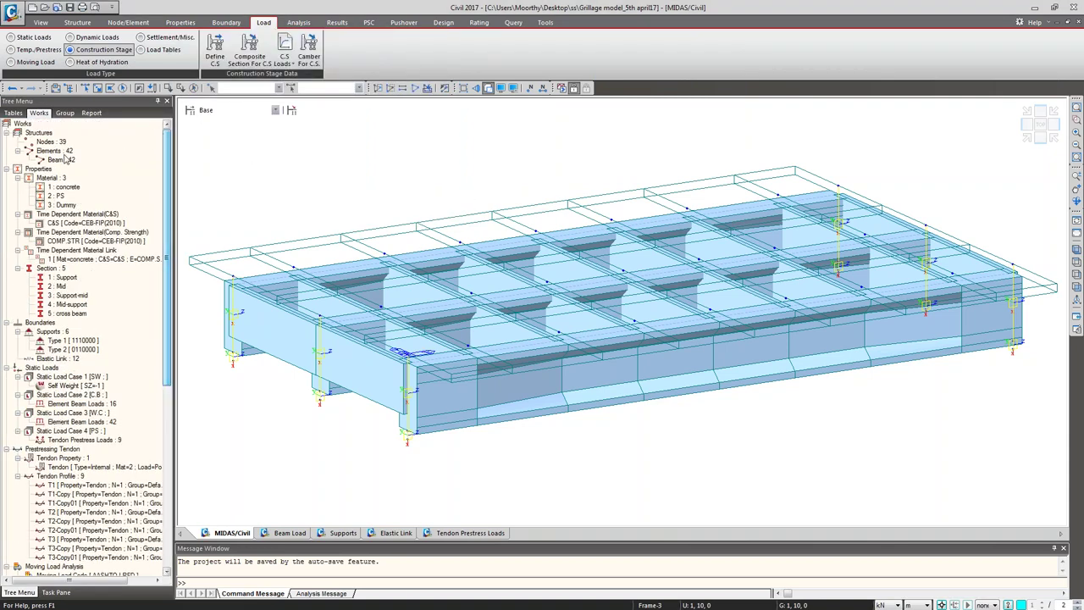
pyautogui.scroll(1, 66, 161)
pyautogui.click(60, 180)
pyautogui.rightClick(61, 180)
pyautogui.click(82, 184)
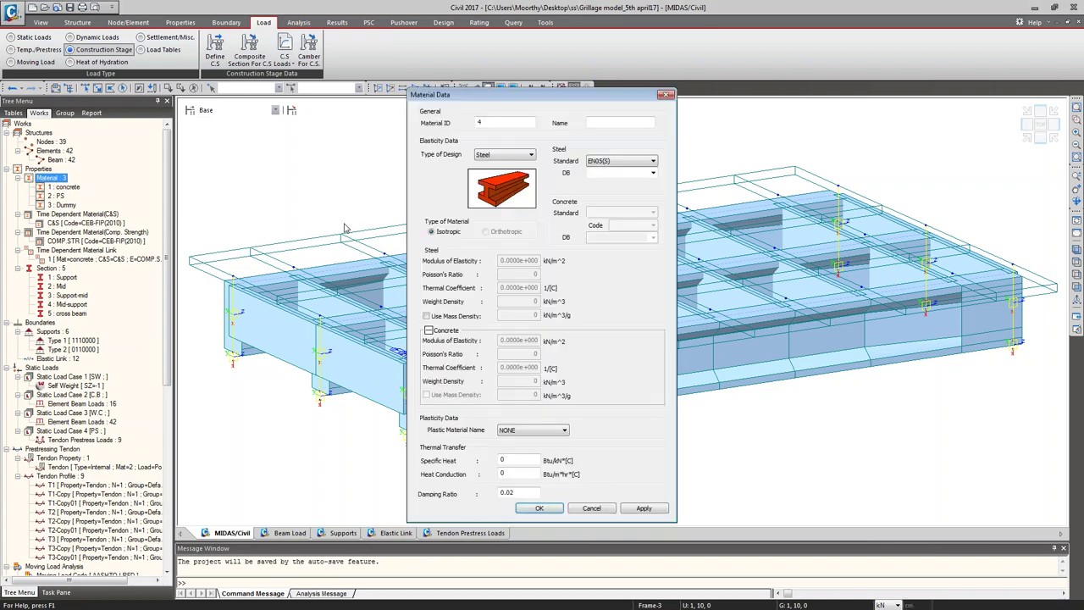
# Step: Add material 4, a concrete named SLAB using ASTM(RC) Grade C3500
pyautogui.click(505, 154)
pyautogui.click(496, 175)
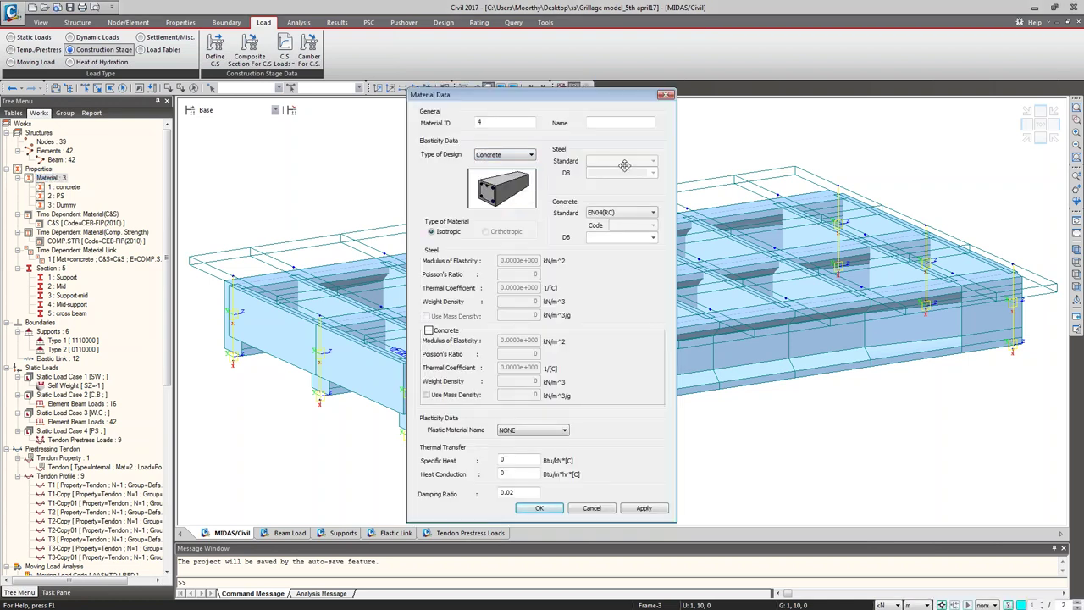
pyautogui.click(648, 212)
pyautogui.click(639, 236)
pyautogui.click(653, 238)
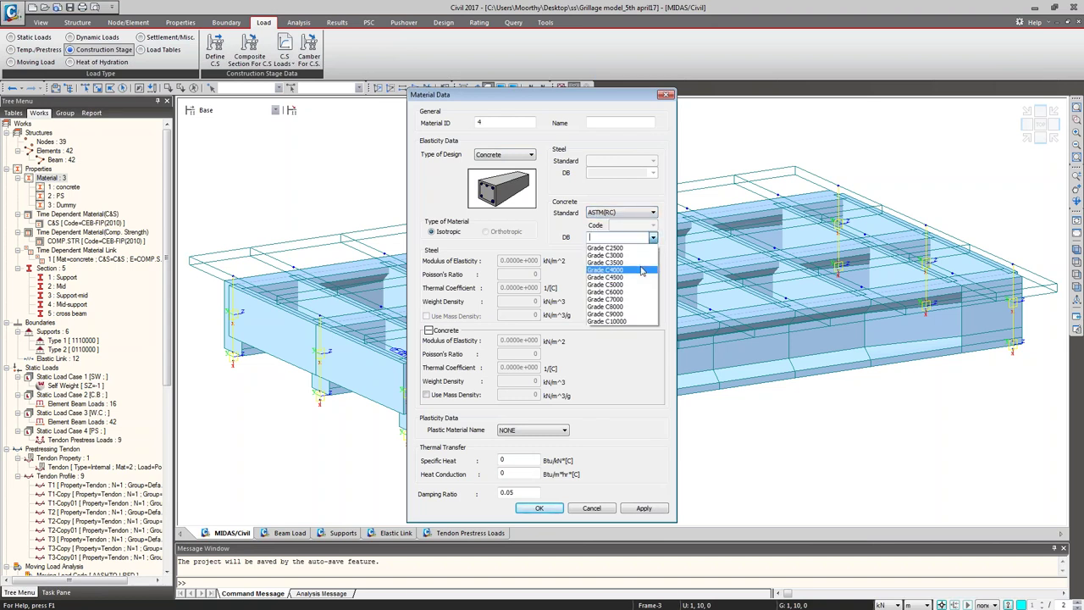
pyautogui.click(640, 262)
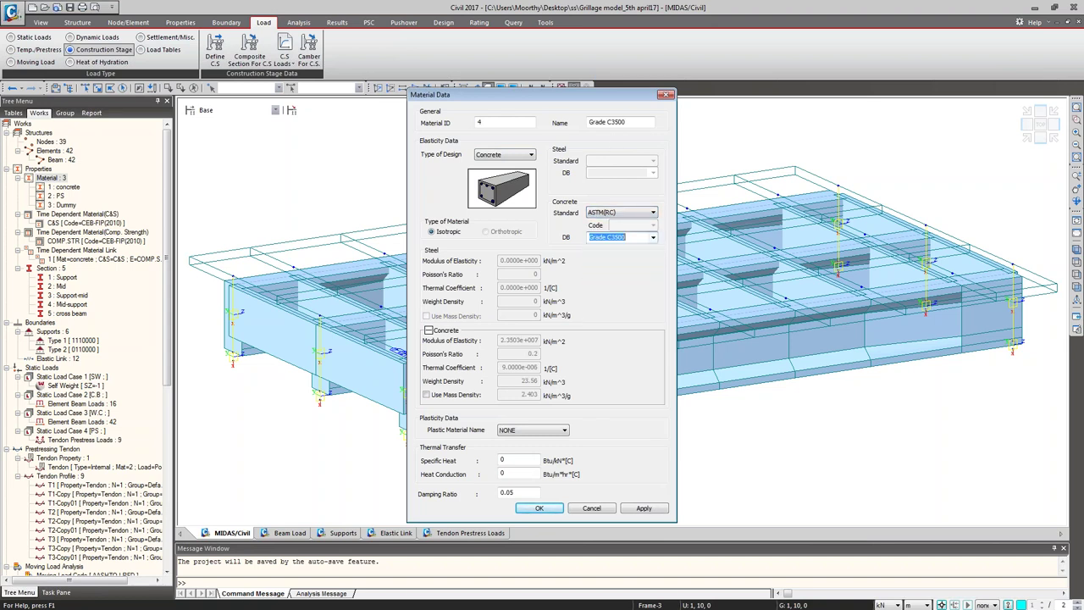
pyautogui.click(618, 122)
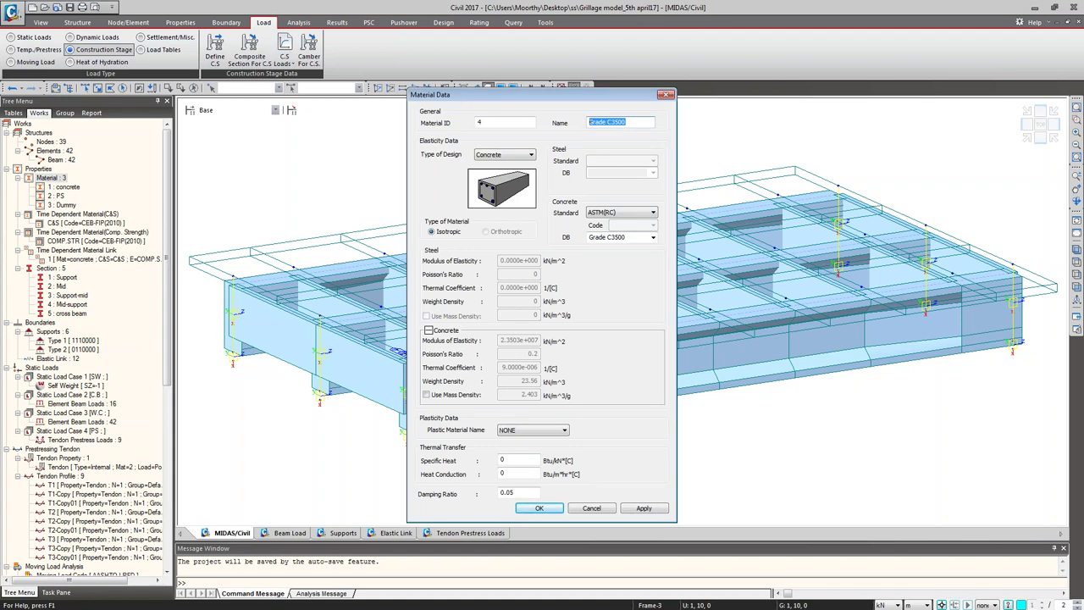
pyautogui.write('SLAB')
pyautogui.click(538, 507)
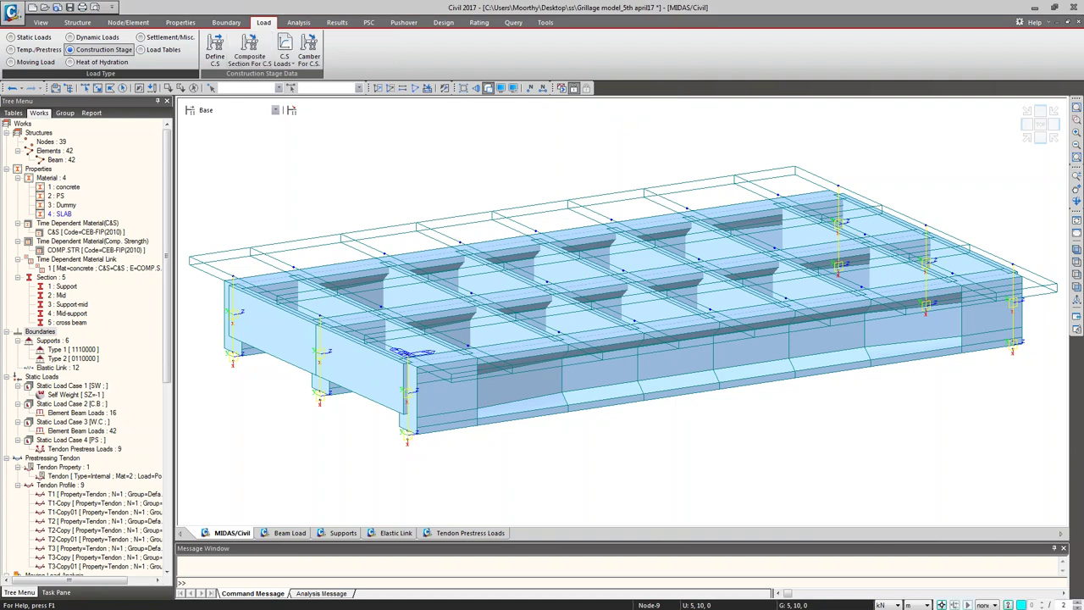
# Step: Start a new composite section for Support in CS1 with the first part aged 10
pyautogui.click(249, 51)
pyautogui.moveTo(519, 17); pyautogui.dragTo(262, 21)
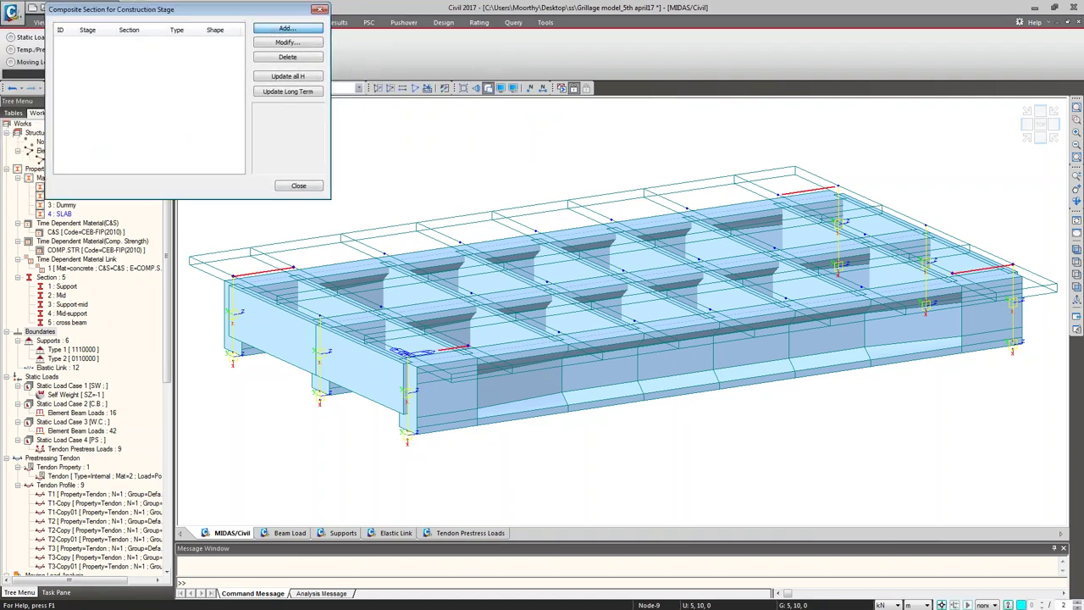
pyautogui.click(287, 28)
pyautogui.moveTo(347, 127); pyautogui.dragTo(392, 10)
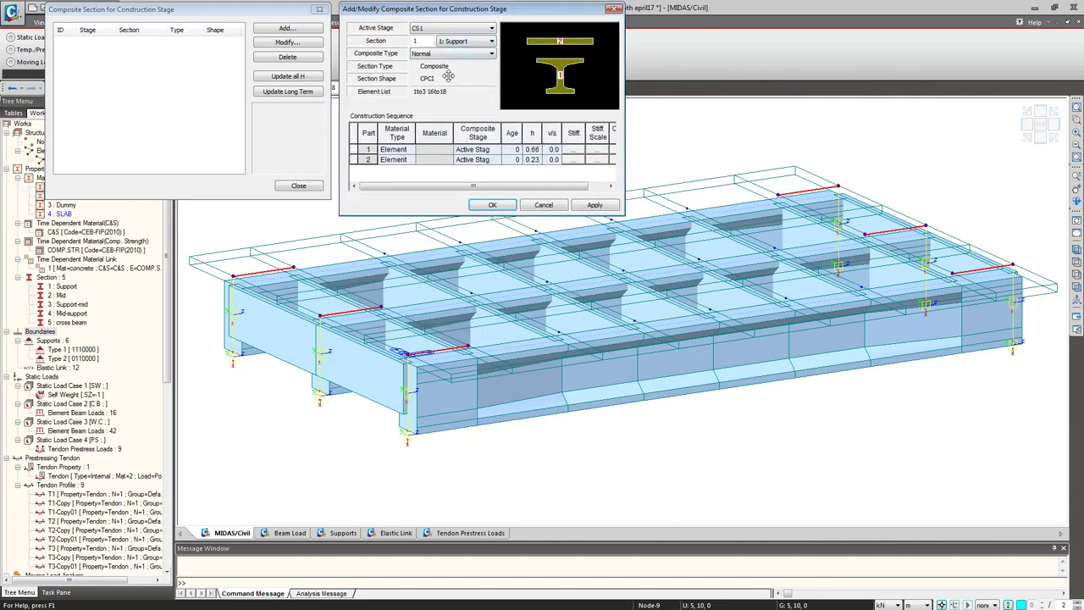
pyautogui.click(513, 151)
pyautogui.write('10')
pyautogui.click(394, 159)
# Step: Give the second part material SLAB joining at CS2 with age 10, and apply it
pyautogui.click(410, 159)
pyautogui.click(397, 178)
pyautogui.click(447, 160)
pyautogui.click(448, 160)
pyautogui.click(439, 196)
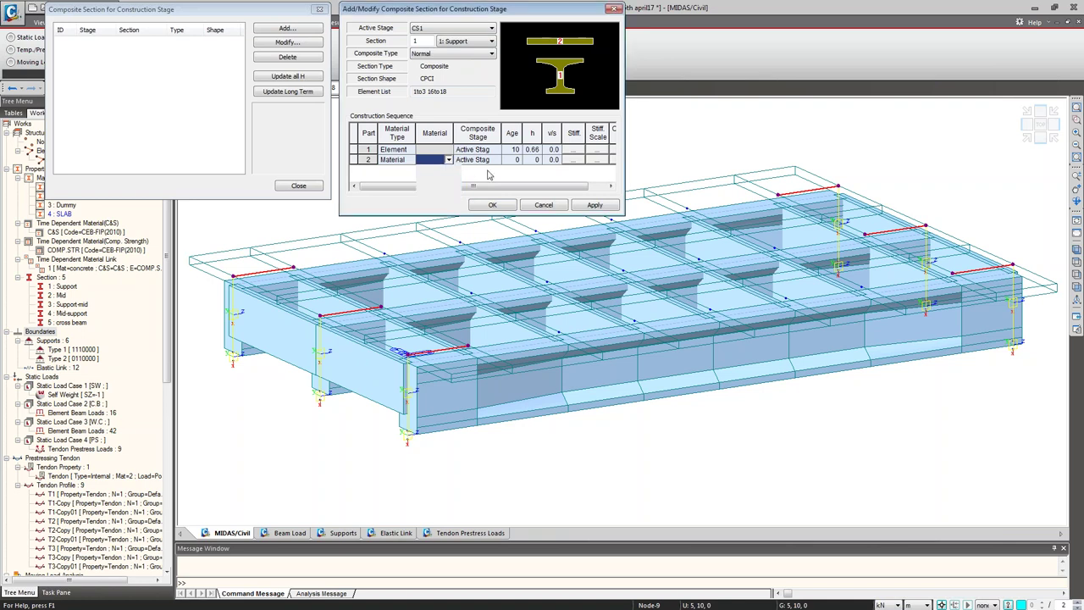
pyautogui.click(495, 160)
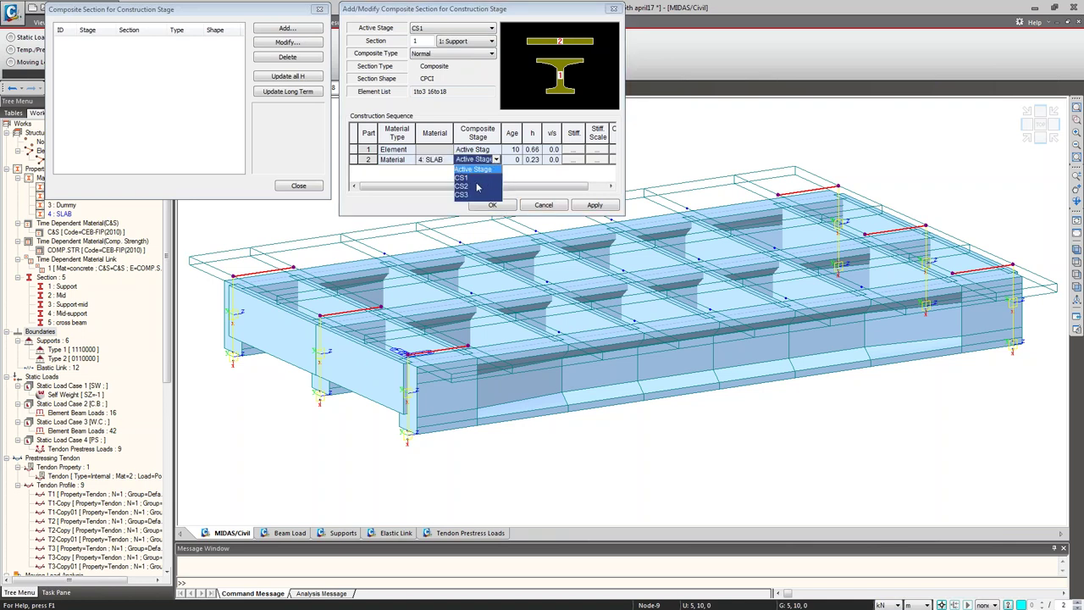
pyautogui.click(477, 187)
pyautogui.click(514, 160)
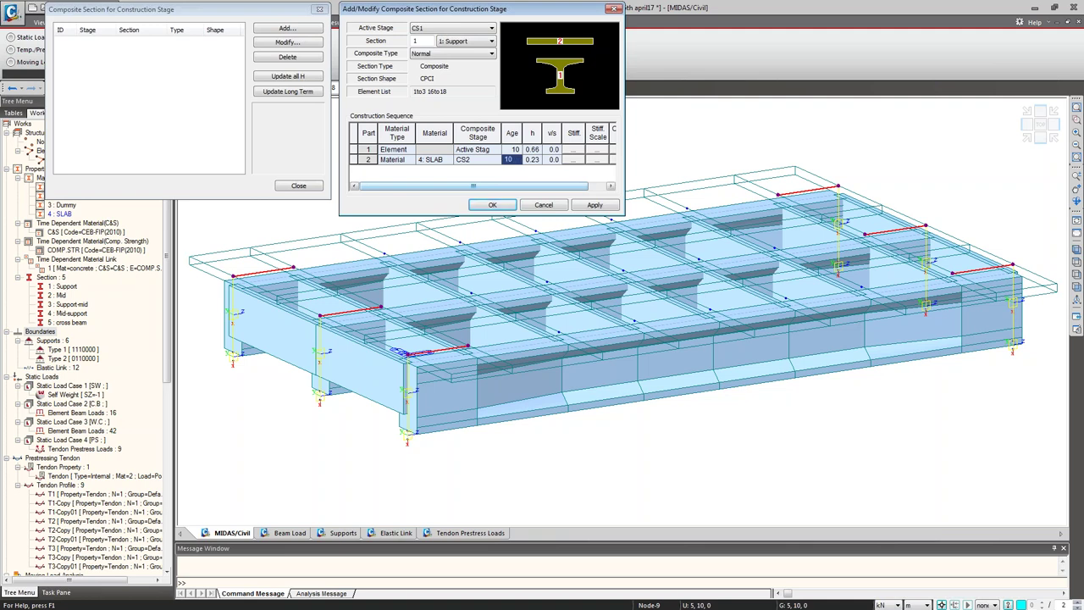
pyautogui.click(593, 205)
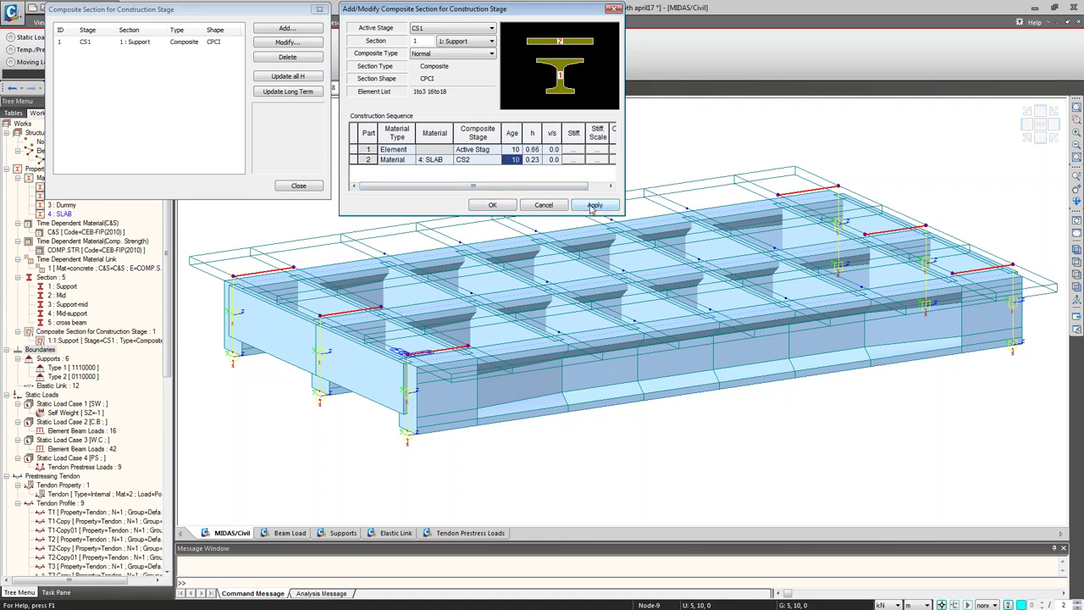
# Step: For the Mid section, make the second part SLAB material joining at stage CS2
pyautogui.click(491, 44)
pyautogui.click(487, 59)
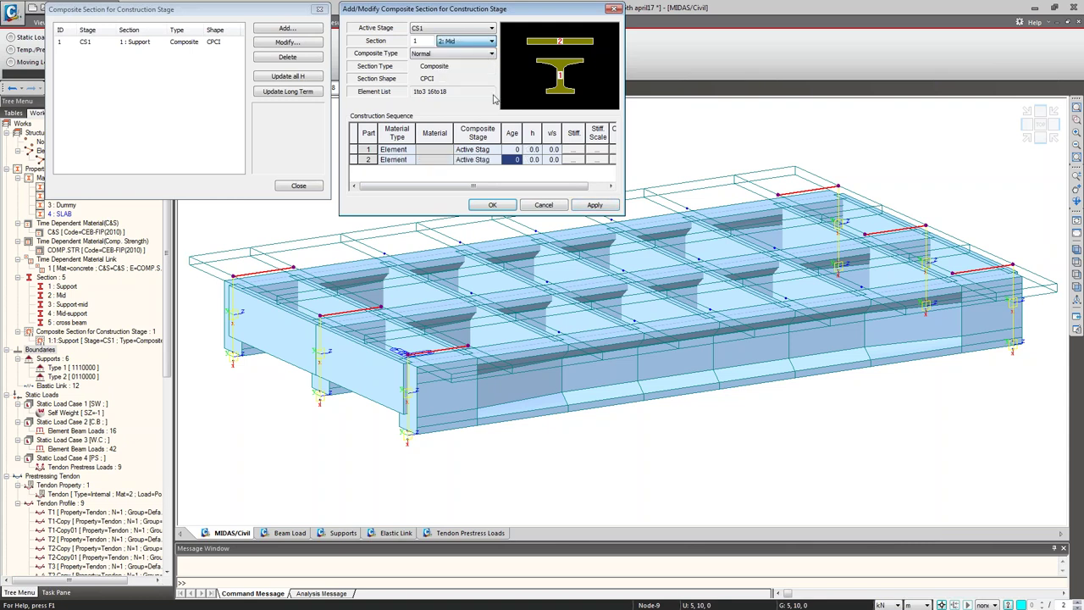
pyautogui.click(413, 161)
pyautogui.click(408, 180)
pyautogui.click(444, 161)
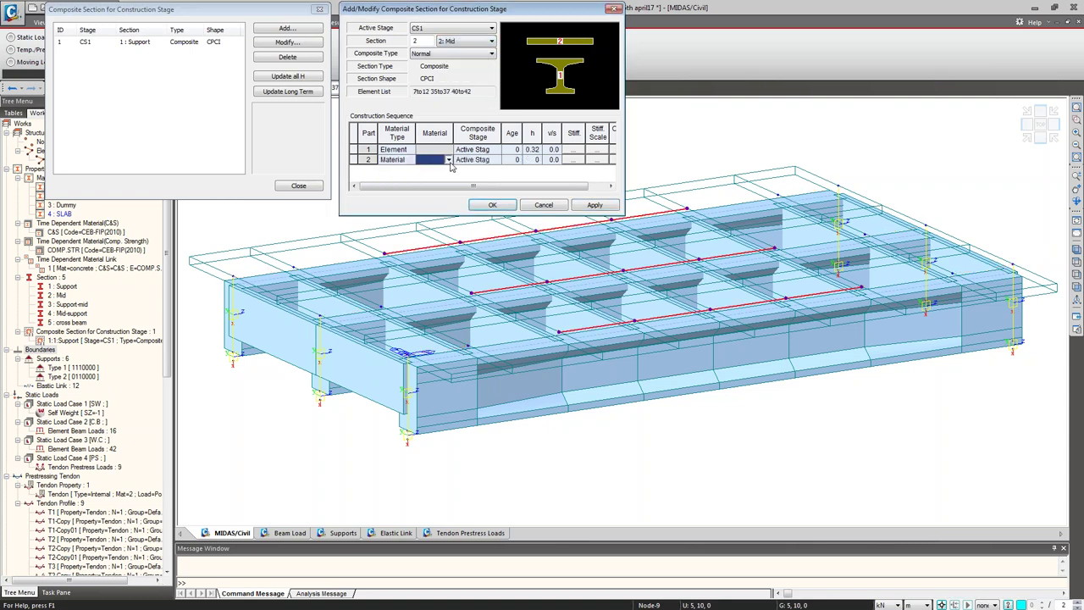
pyautogui.click(448, 160)
pyautogui.click(436, 169)
pyautogui.click(495, 160)
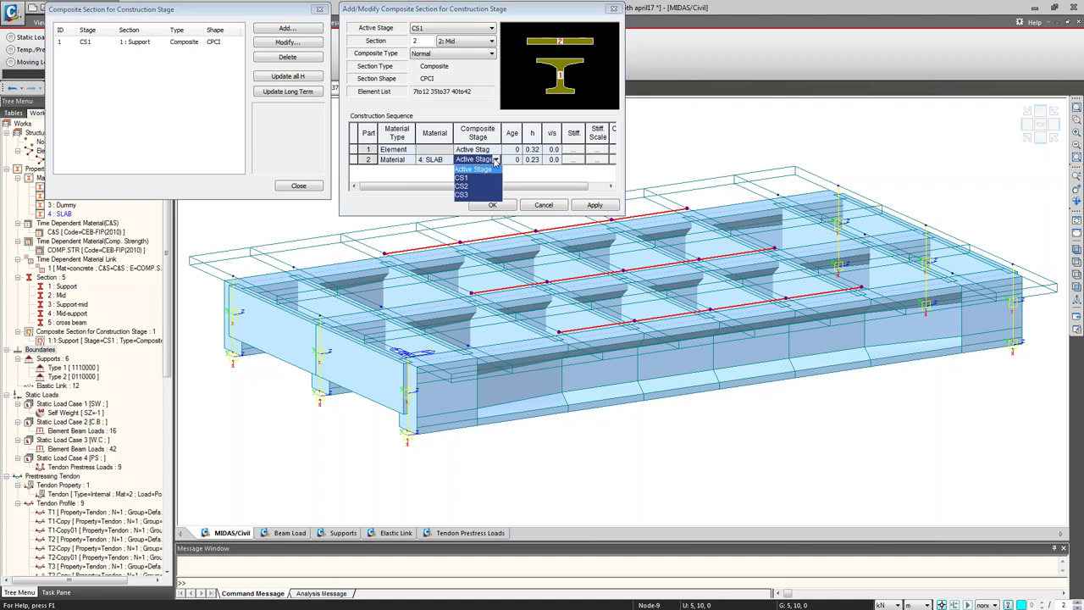
pyautogui.click(474, 185)
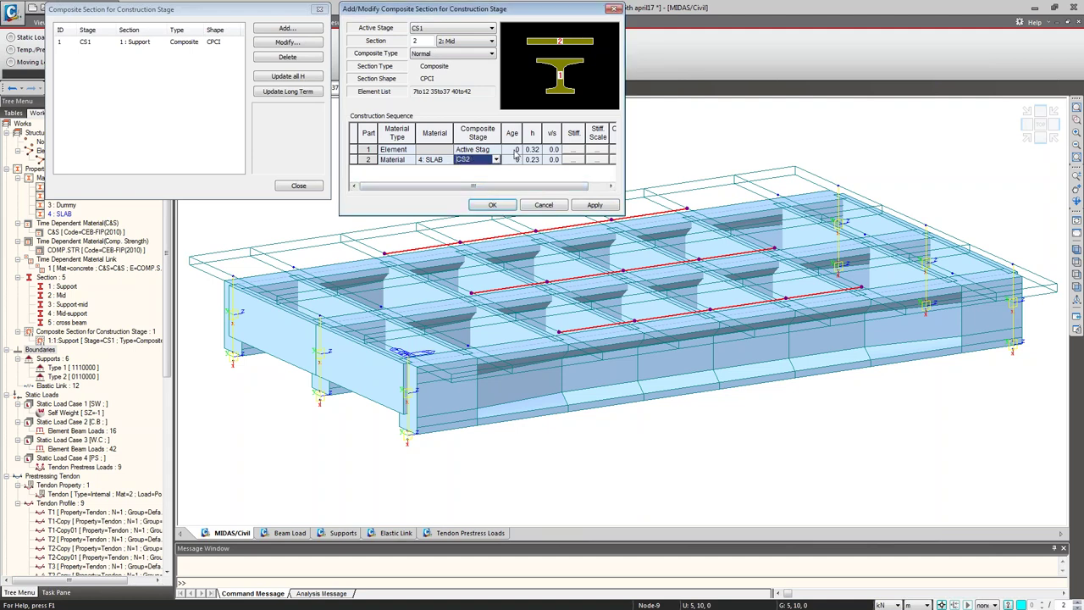
# Step: Set both Mid part ages to 10 and add the Mid composite section
pyautogui.click(513, 150)
pyautogui.write('10')
pyautogui.press('Return')
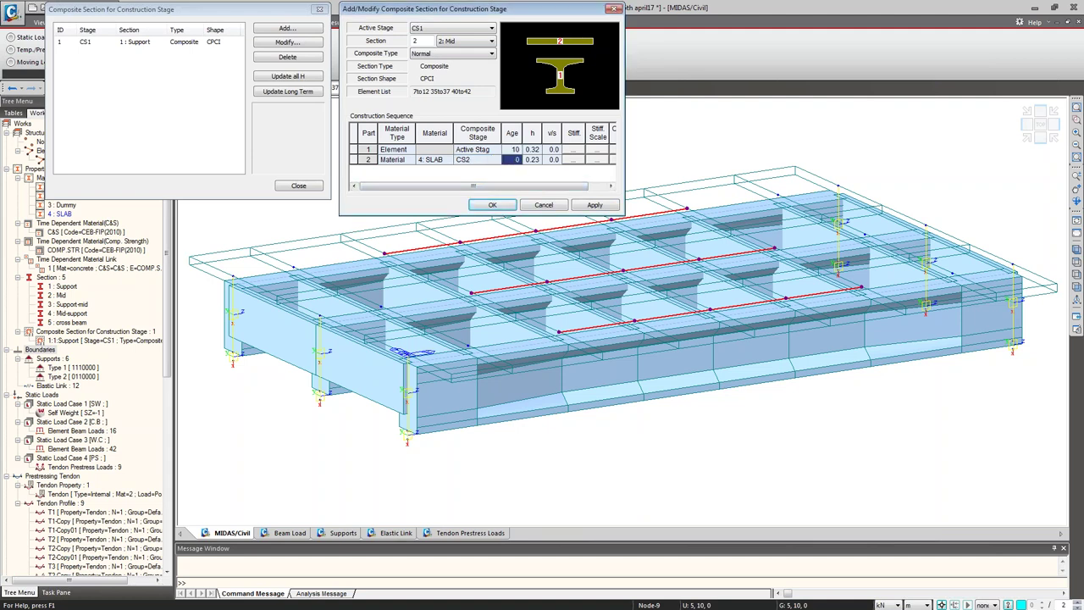
pyautogui.write('10')
pyautogui.click(594, 205)
# Step: For Support-mid, make the second part SLAB material joining at stage CS2
pyautogui.click(479, 42)
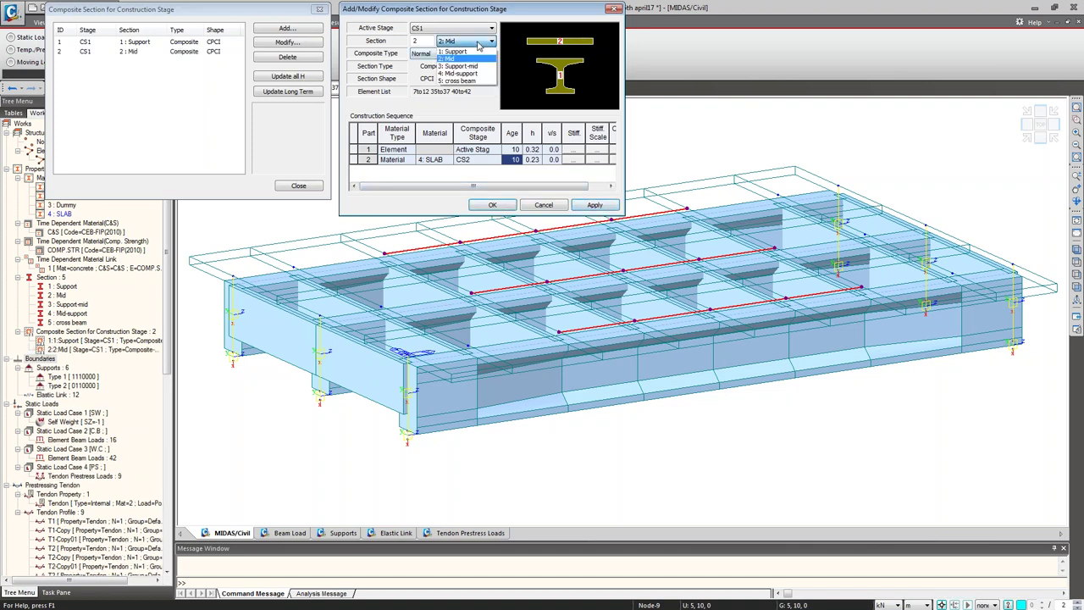
pyautogui.click(462, 66)
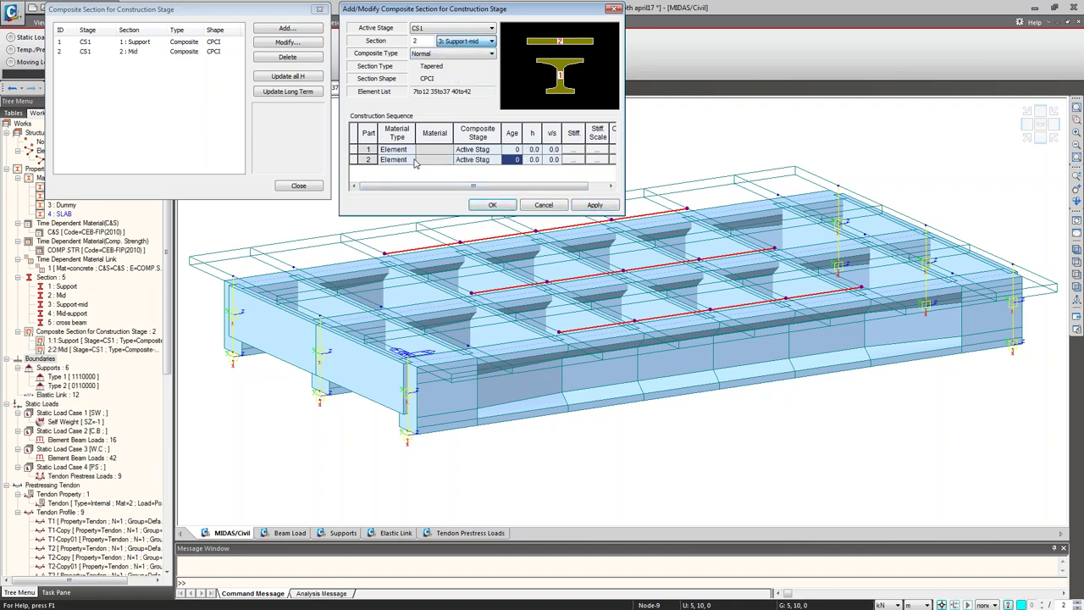
pyautogui.click(412, 160)
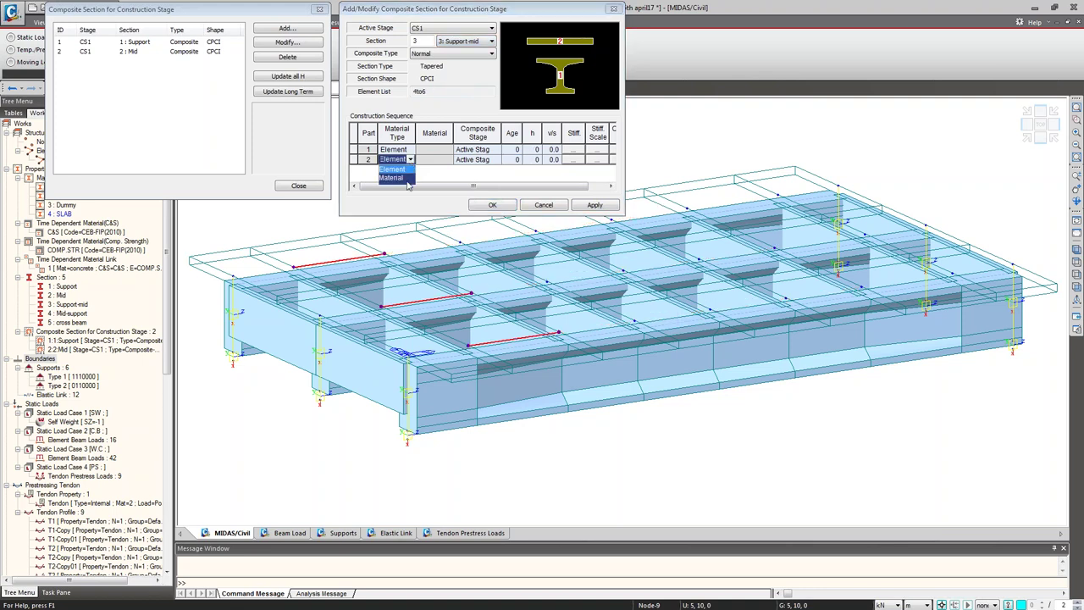
pyautogui.click(407, 179)
pyautogui.click(448, 160)
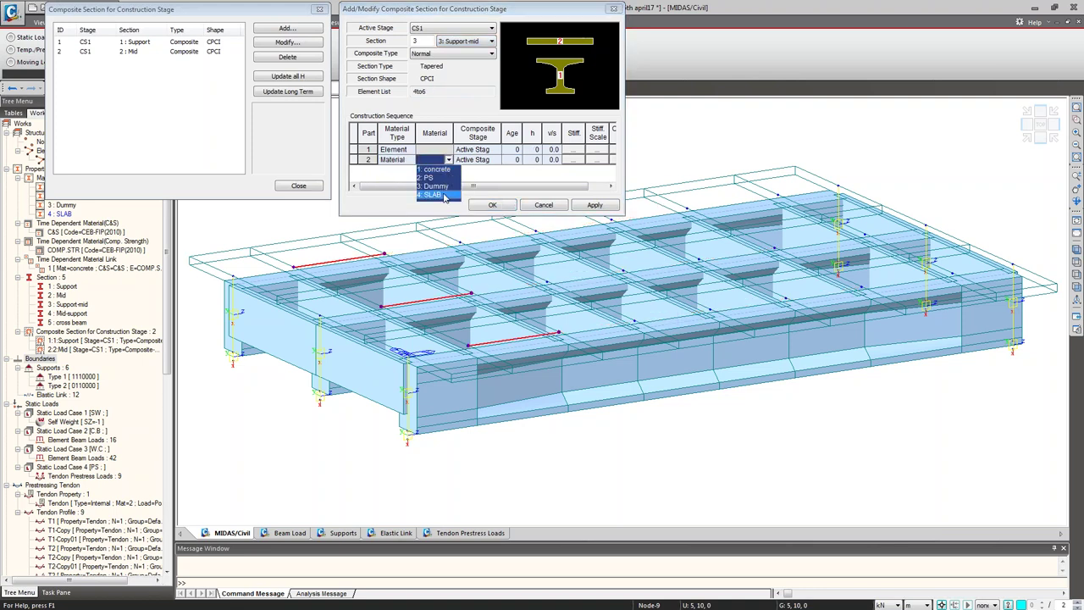
pyautogui.click(444, 196)
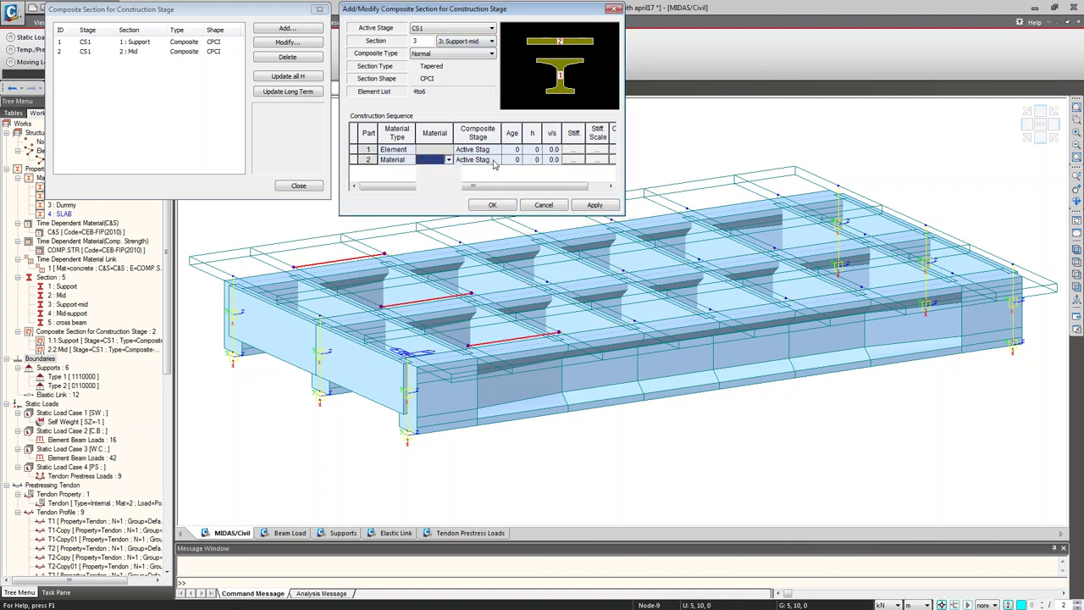
pyautogui.click(495, 161)
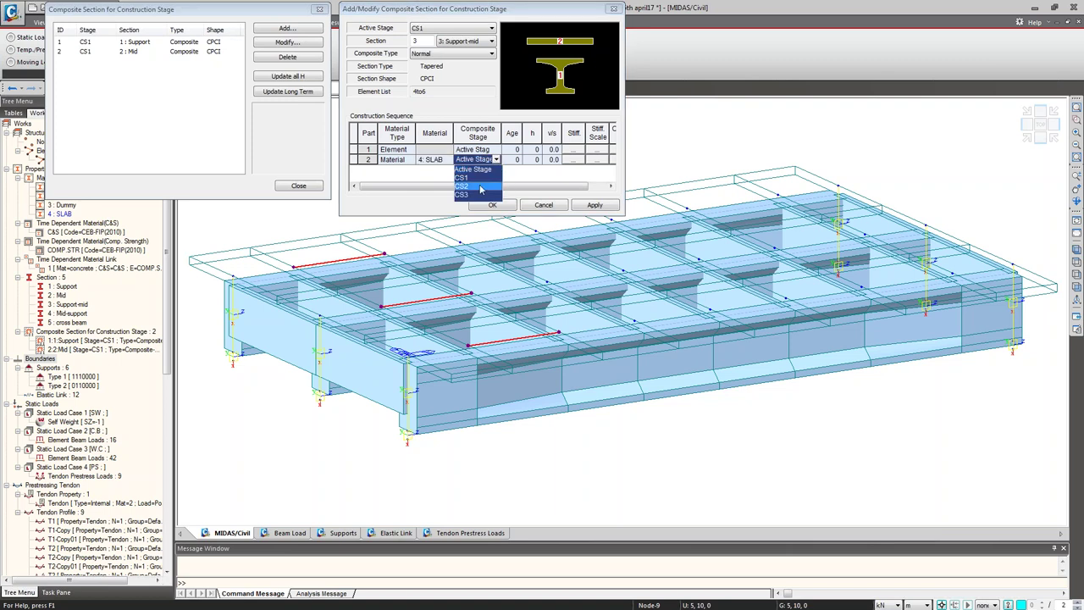
pyautogui.click(479, 186)
# Step: Set Support-mid part ages to 10 and heights to 0.23, then add the section
pyautogui.click(512, 150)
pyautogui.write('10')
pyautogui.press('Return')
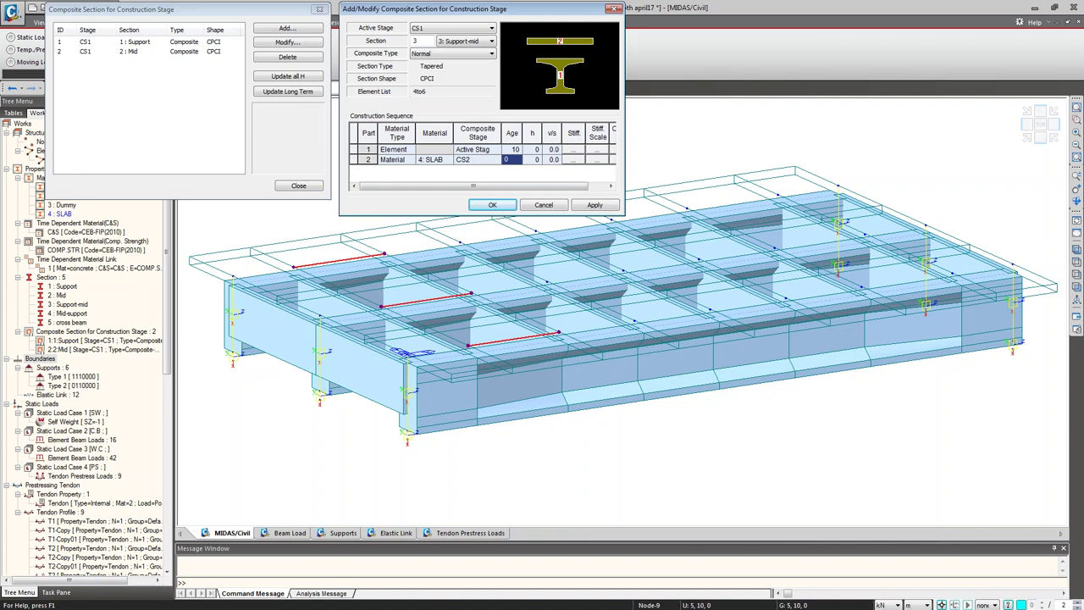
pyautogui.write('10')
pyautogui.press('Return')
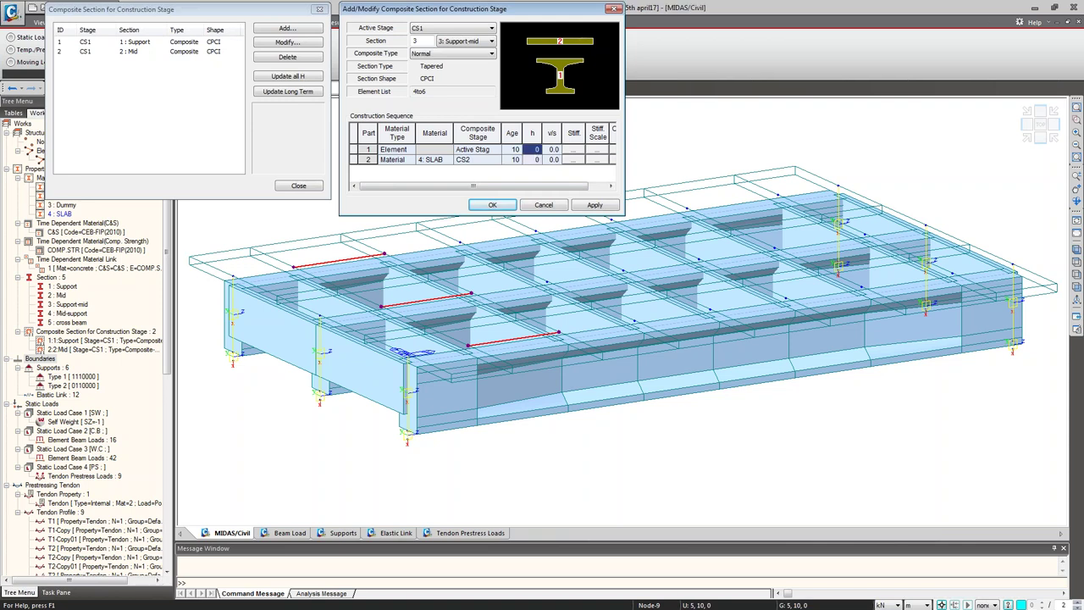
pyautogui.write('0.23')
pyautogui.press('Return')
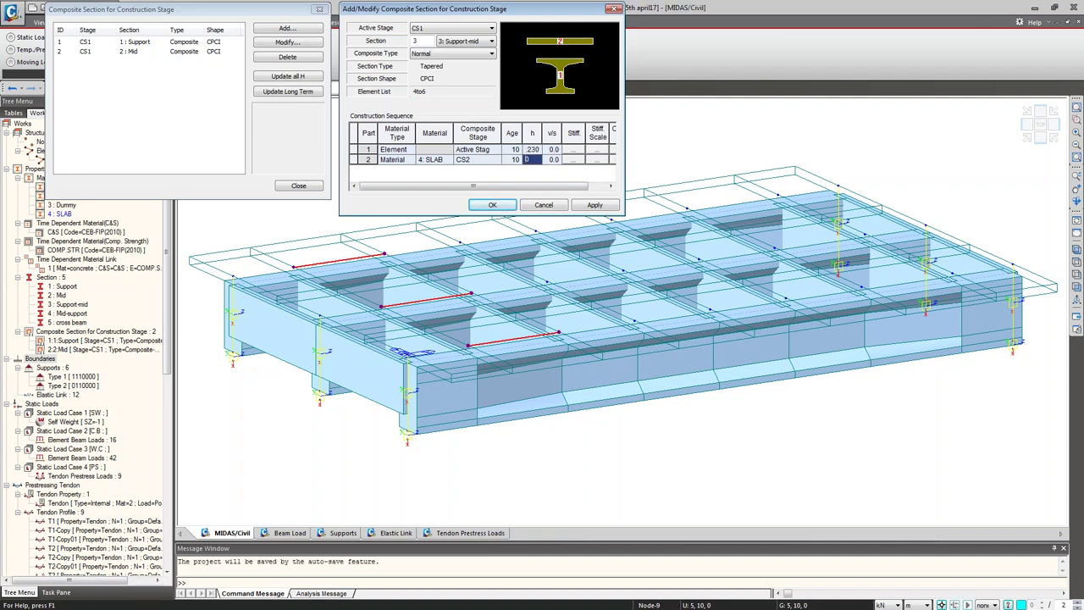
pyautogui.write('0.23')
pyautogui.click(593, 205)
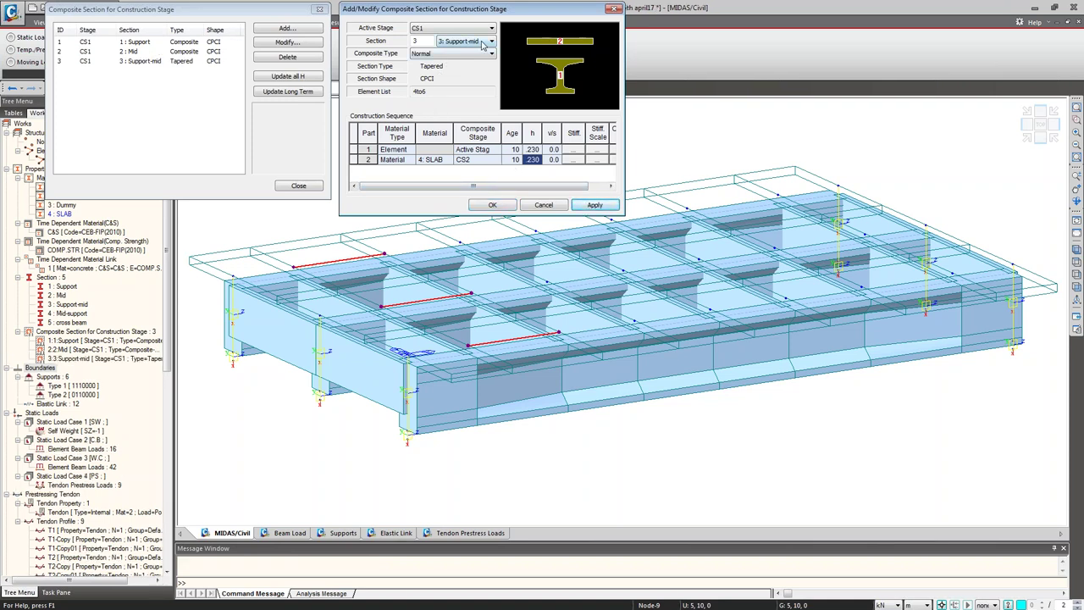
pyautogui.click(490, 42)
pyautogui.click(466, 77)
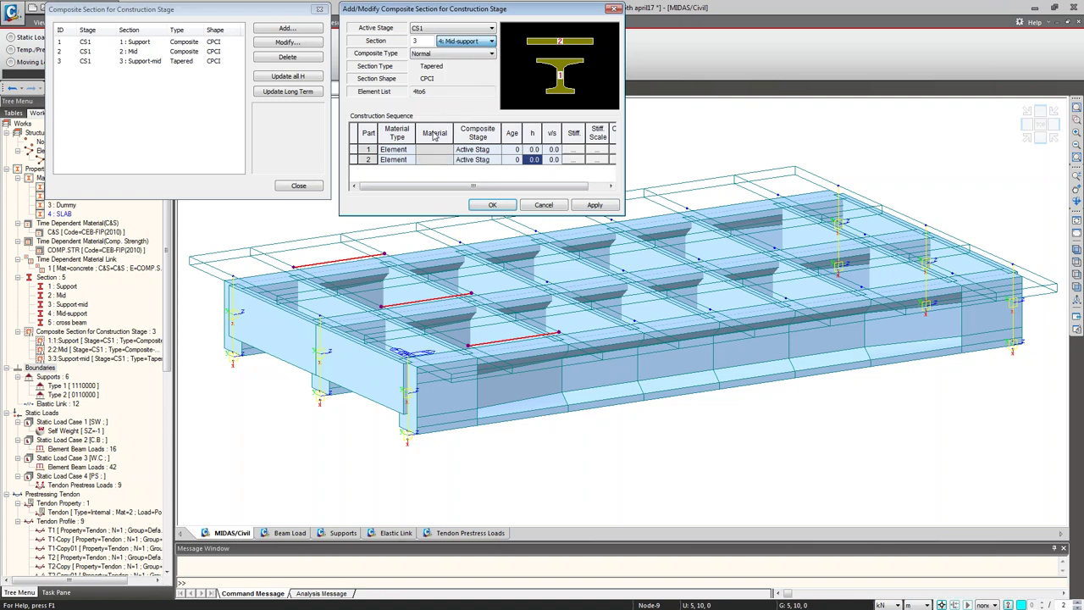
# Step: For Mid-support, make the second part SLAB material joining at stage CS2
pyautogui.click(412, 161)
pyautogui.click(410, 160)
pyautogui.click(391, 177)
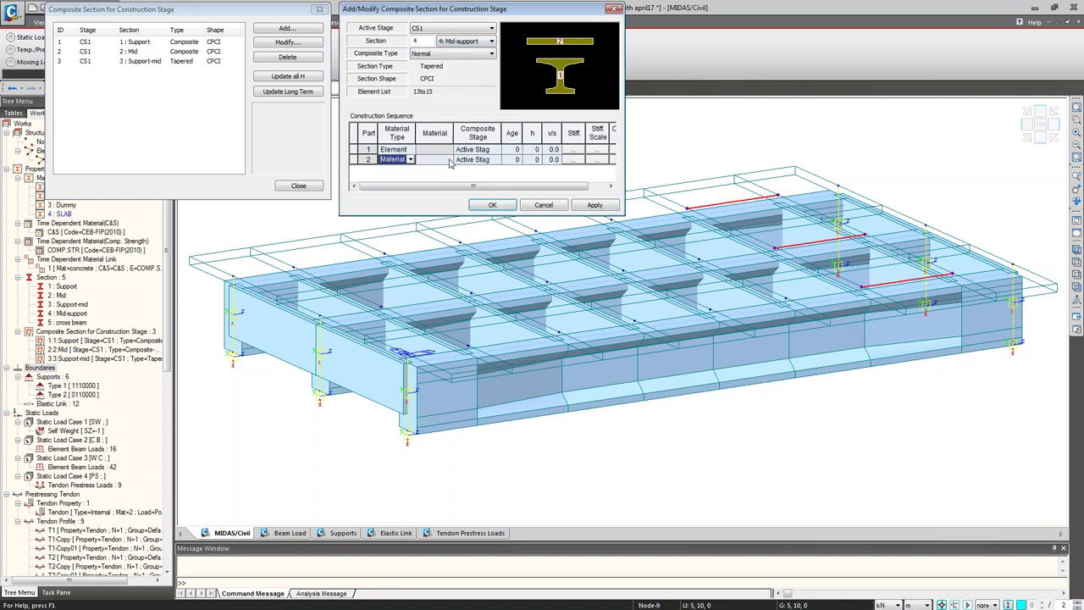
pyautogui.click(436, 160)
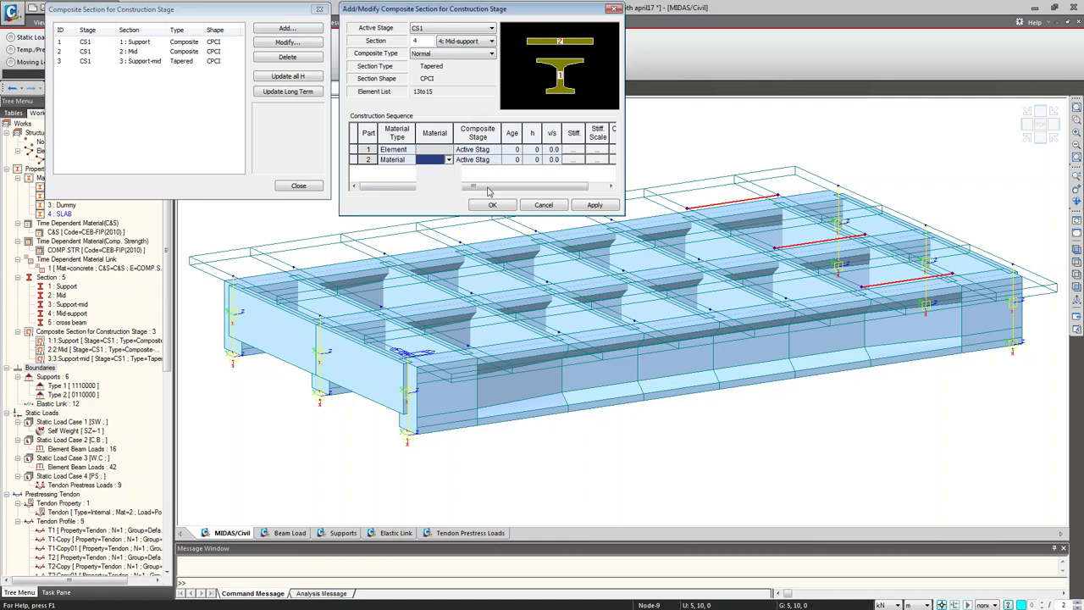
pyautogui.click(449, 160)
pyautogui.click(434, 177)
pyautogui.click(495, 160)
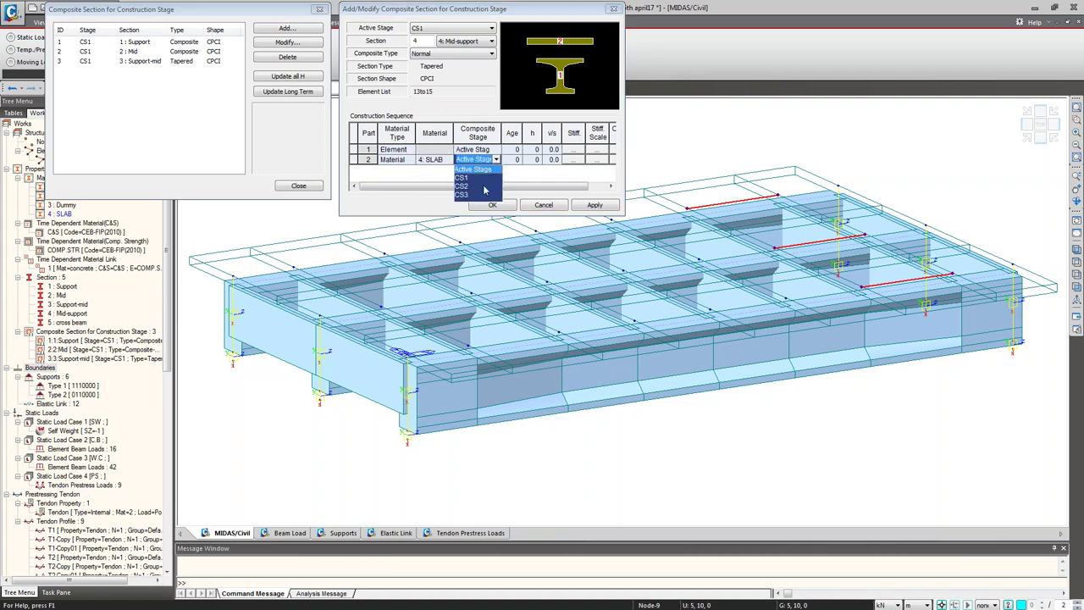
pyautogui.click(479, 190)
# Step: Set Mid-support ages to 10 and heights to 0.23, add it, and close the composite dialogs
pyautogui.click(516, 150)
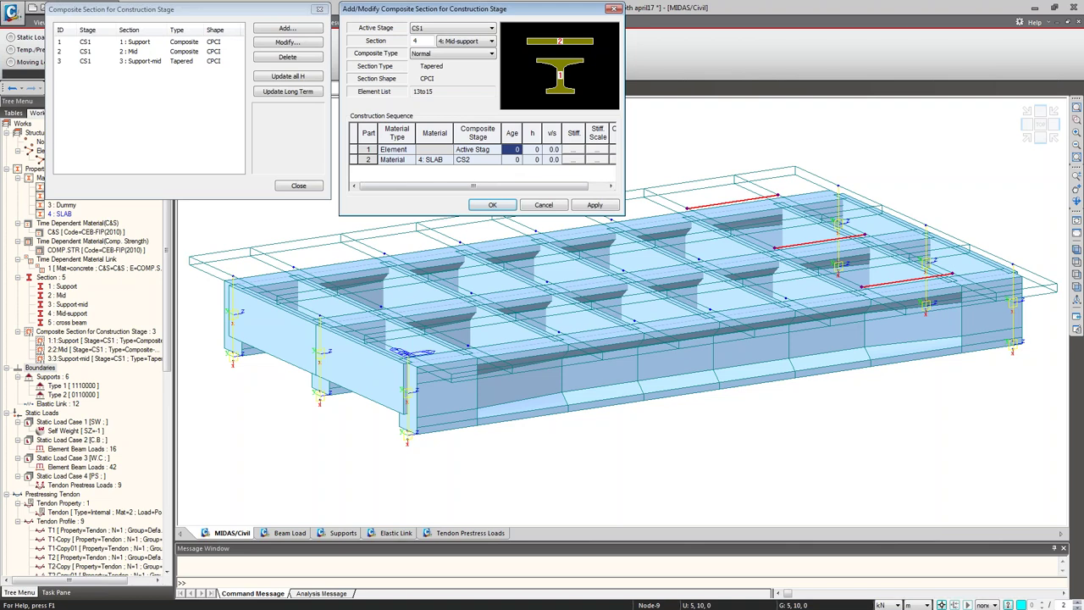
pyautogui.write('10')
pyautogui.press('Return')
pyautogui.write('10')
pyautogui.click(527, 152)
pyautogui.write('.23')
pyautogui.press('Return')
pyautogui.write('.23')
pyautogui.click(594, 205)
pyautogui.click(558, 205)
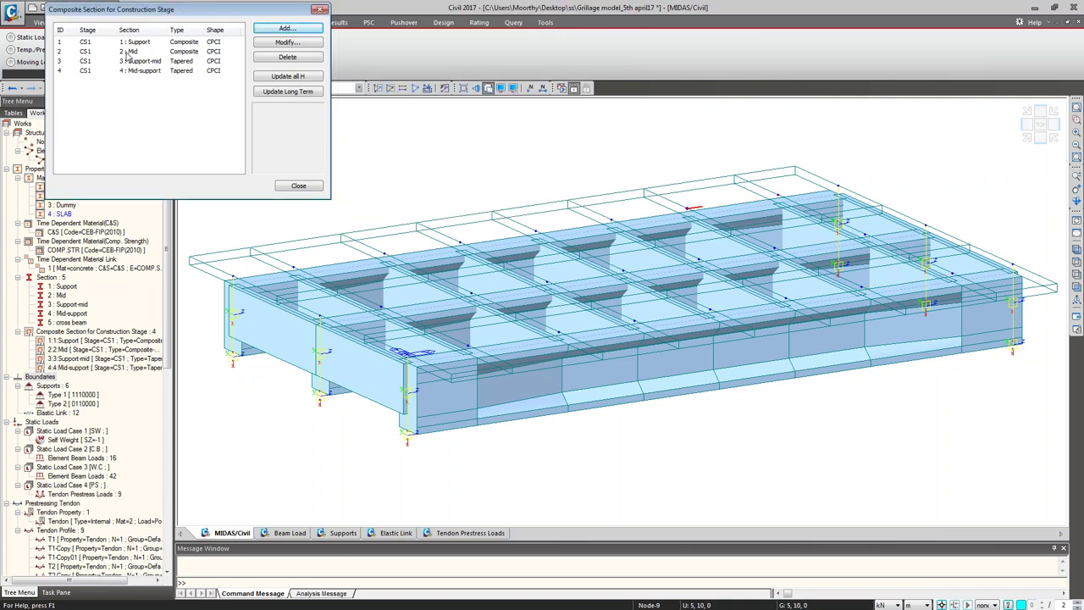
pyautogui.click(285, 186)
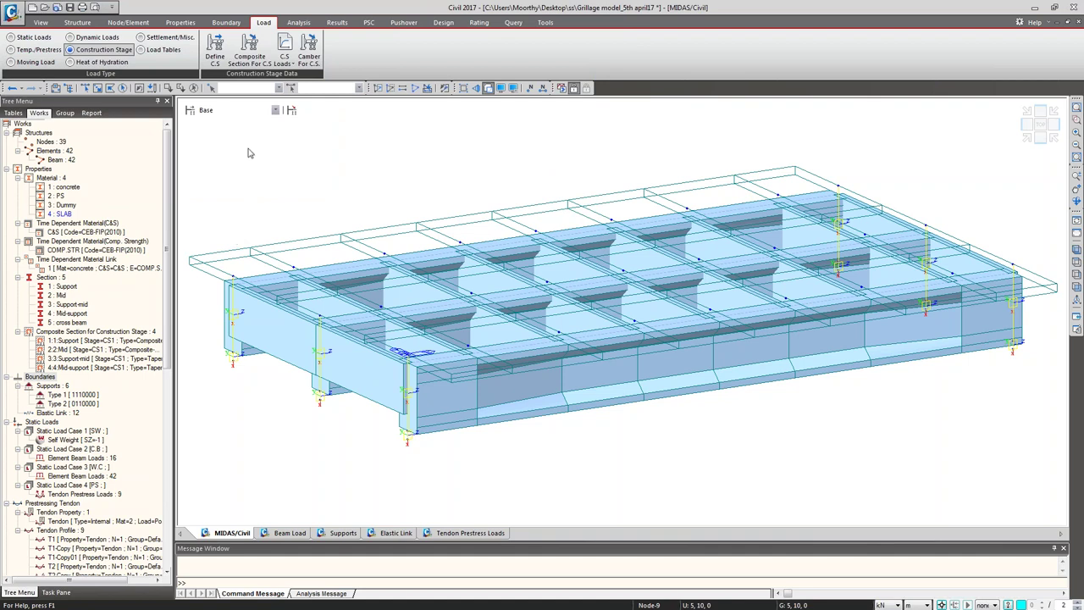
# Step: View the bridge model at construction stage CS1, then at CS2
pyautogui.click(276, 112)
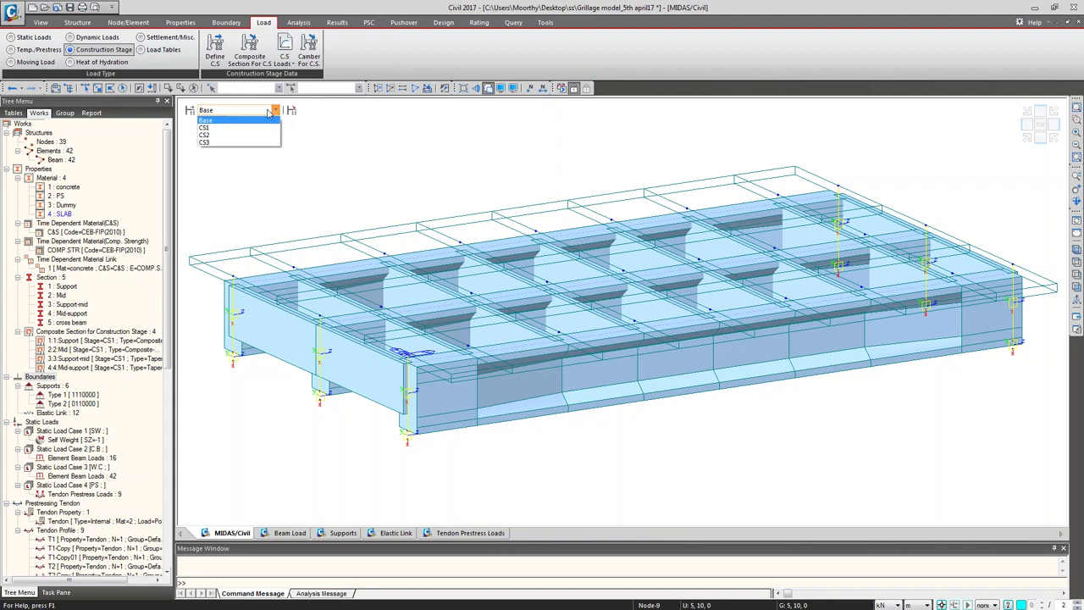
pyautogui.click(238, 128)
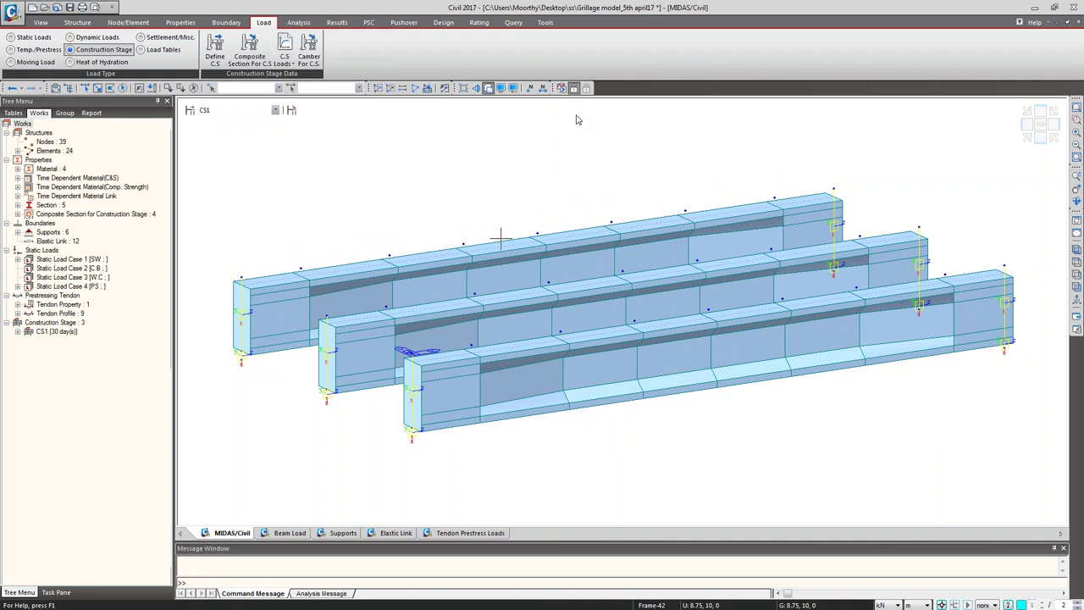
pyautogui.click(275, 111)
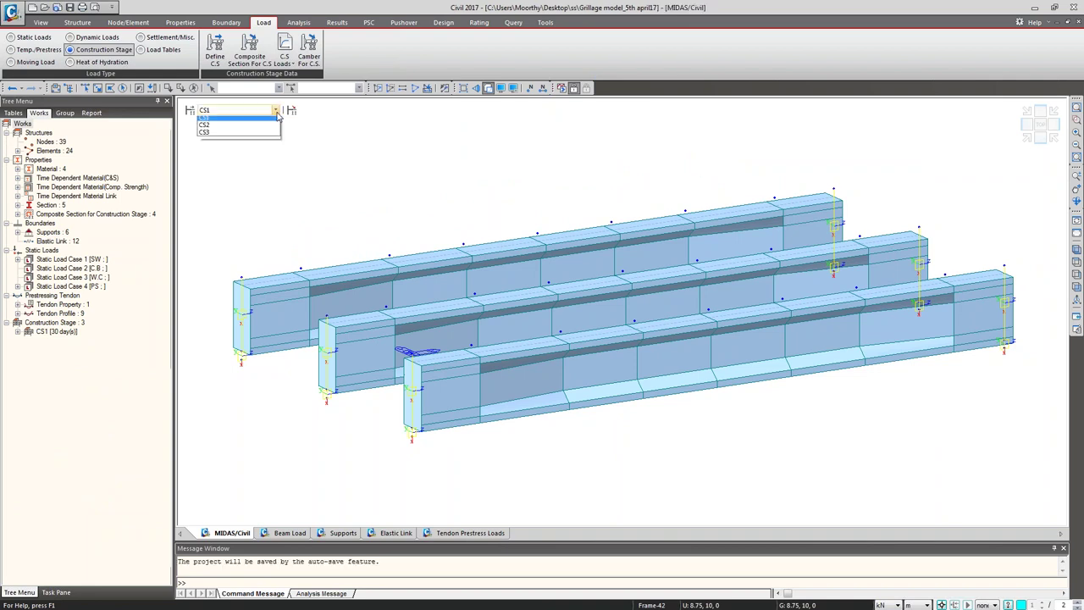
pyautogui.click(270, 125)
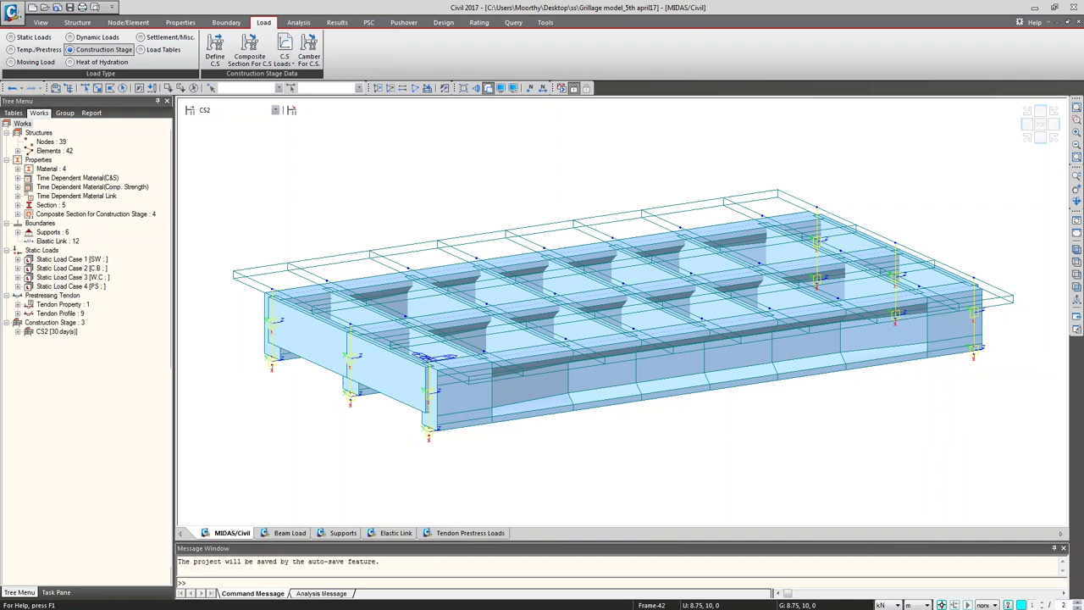
# Step: Return to the Base stage and run the analysis
pyautogui.click(262, 111)
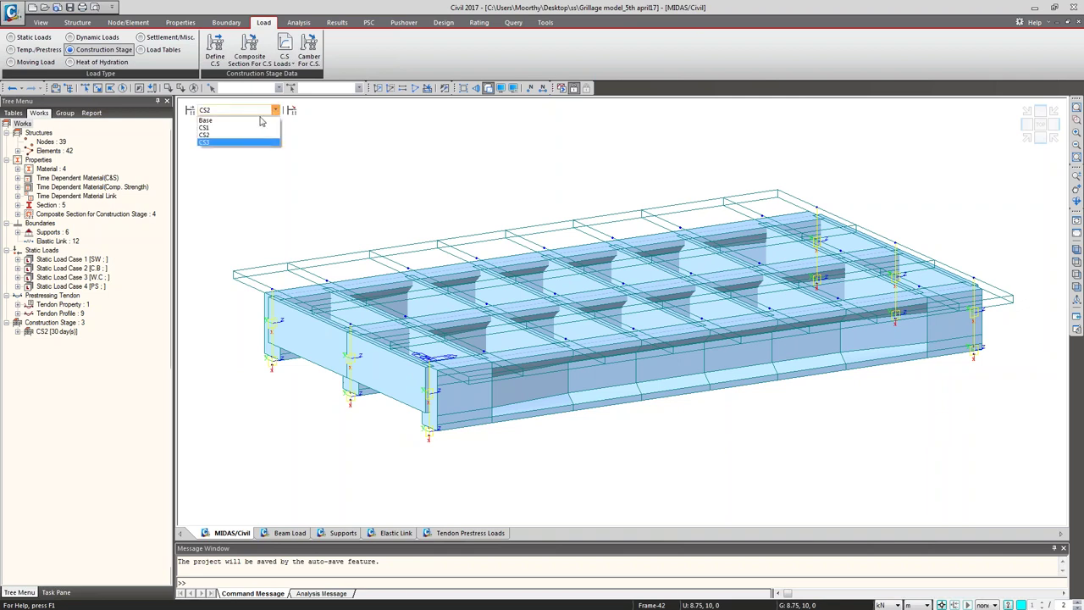
pyautogui.click(261, 121)
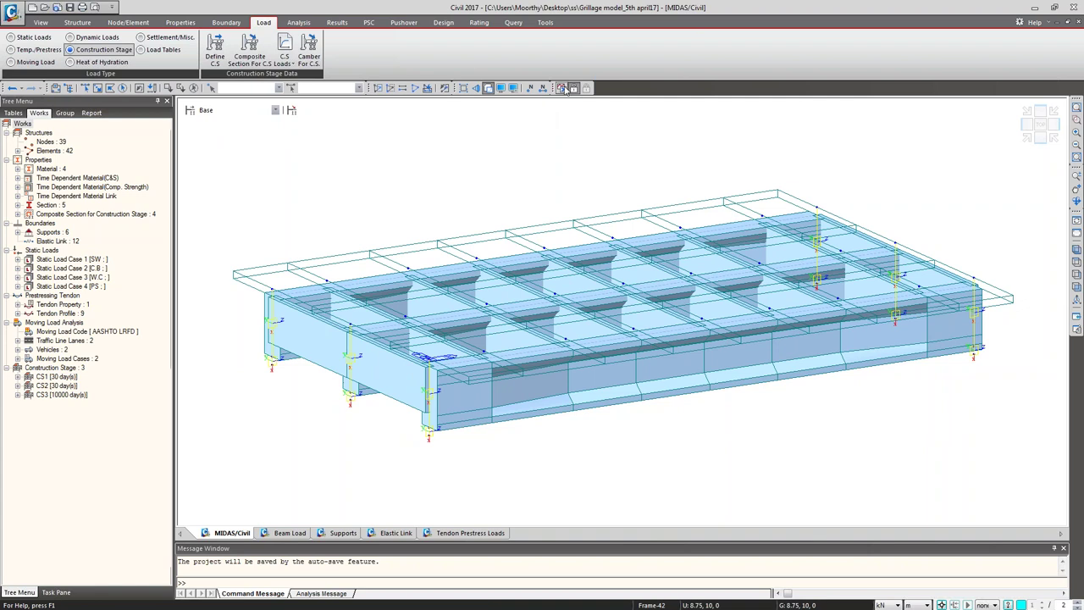
pyautogui.click(561, 87)
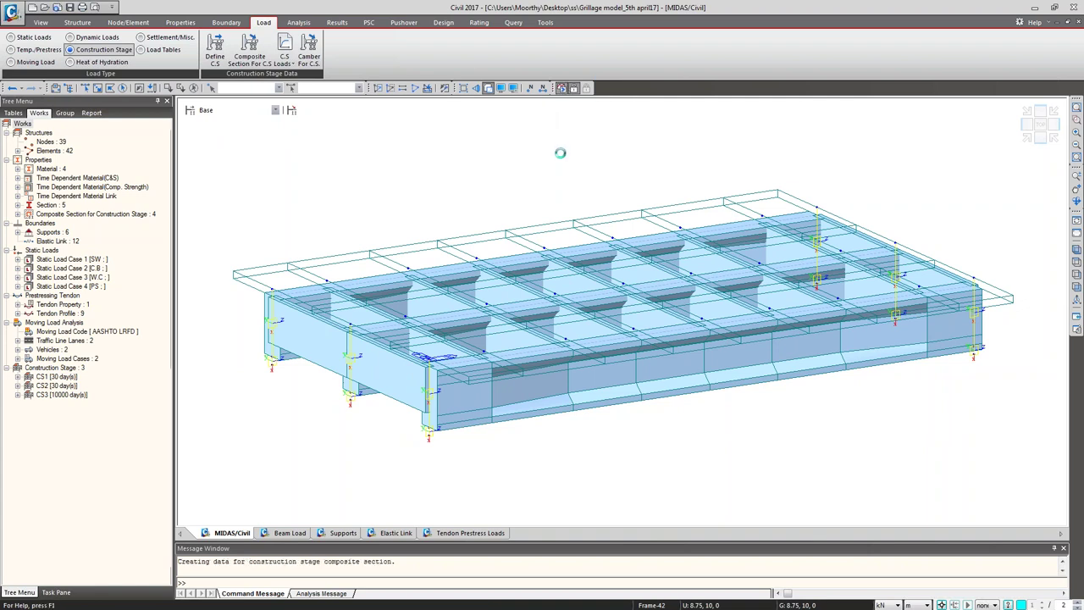
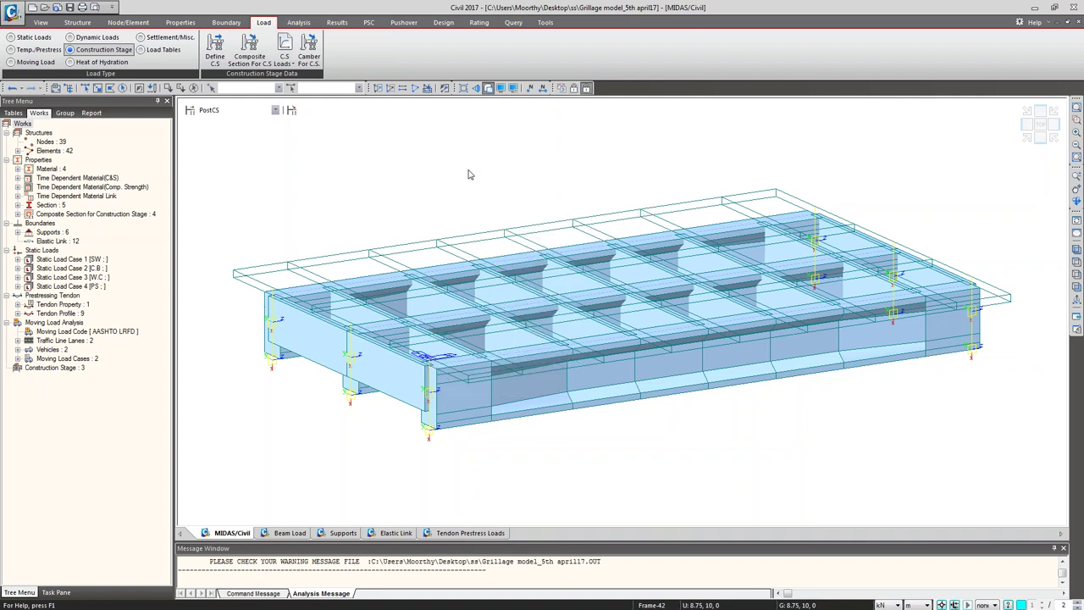
# Step: Auto-generate the 16 concrete design load combinations using AASHTO-LRFD12, then close the editor
pyautogui.click(338, 23)
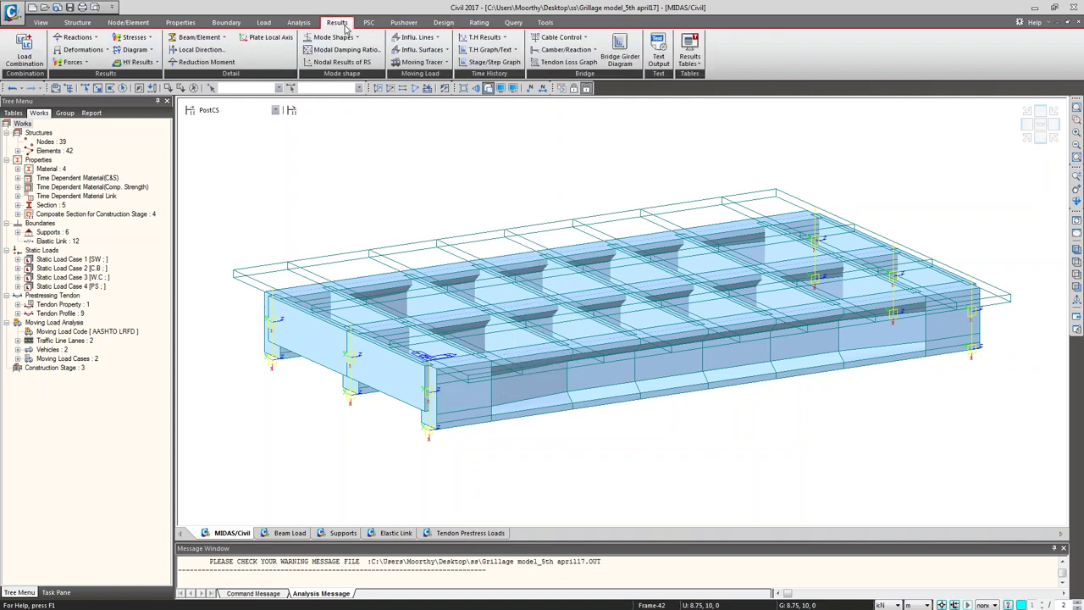
pyautogui.click(32, 61)
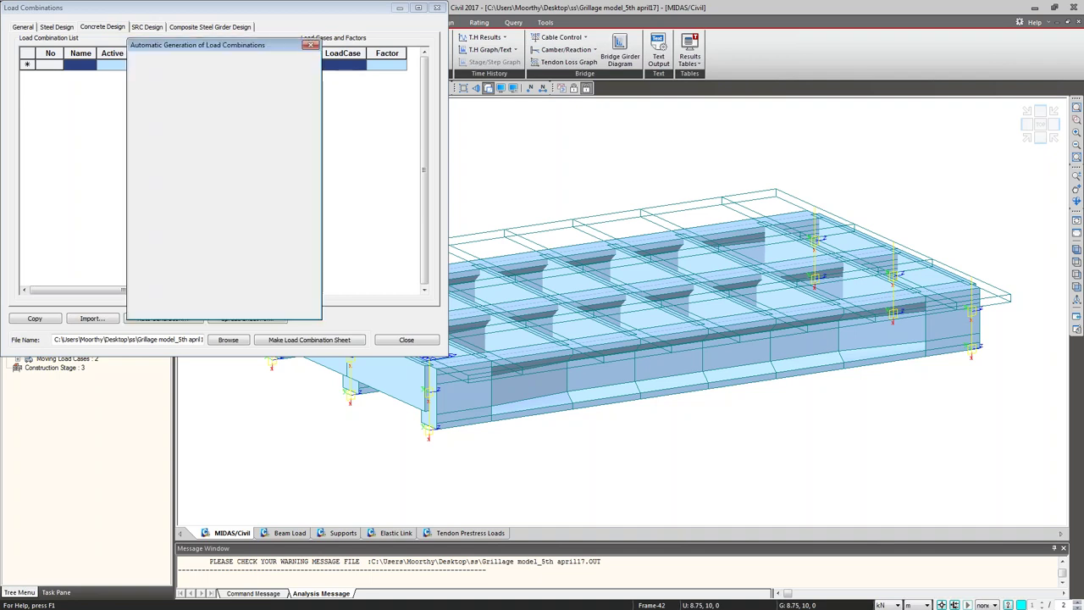
pyautogui.click(258, 105)
pyautogui.click(258, 105)
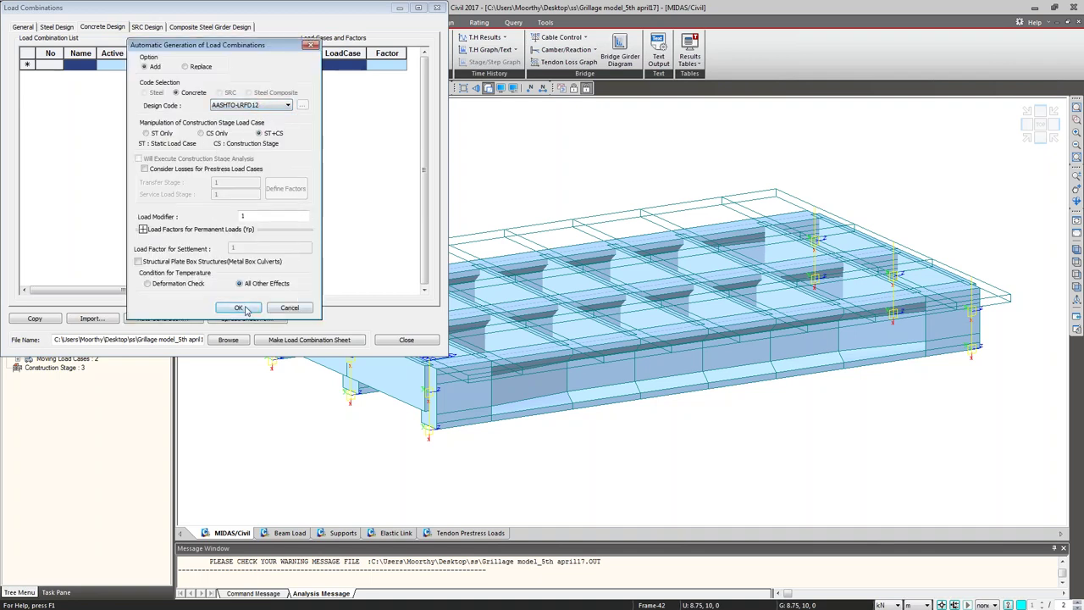
pyautogui.click(238, 309)
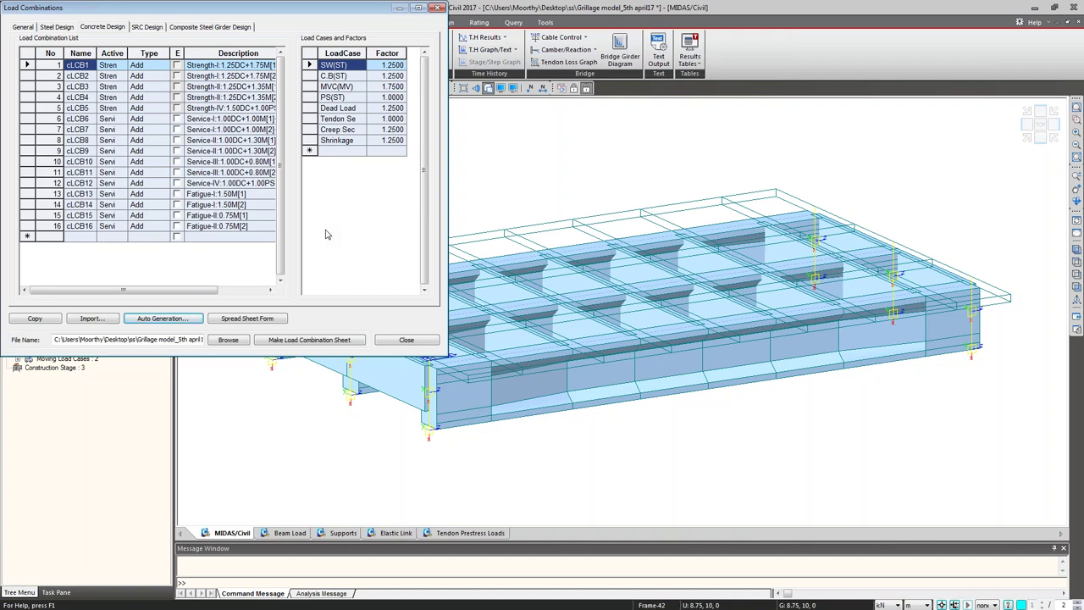
pyautogui.click(407, 340)
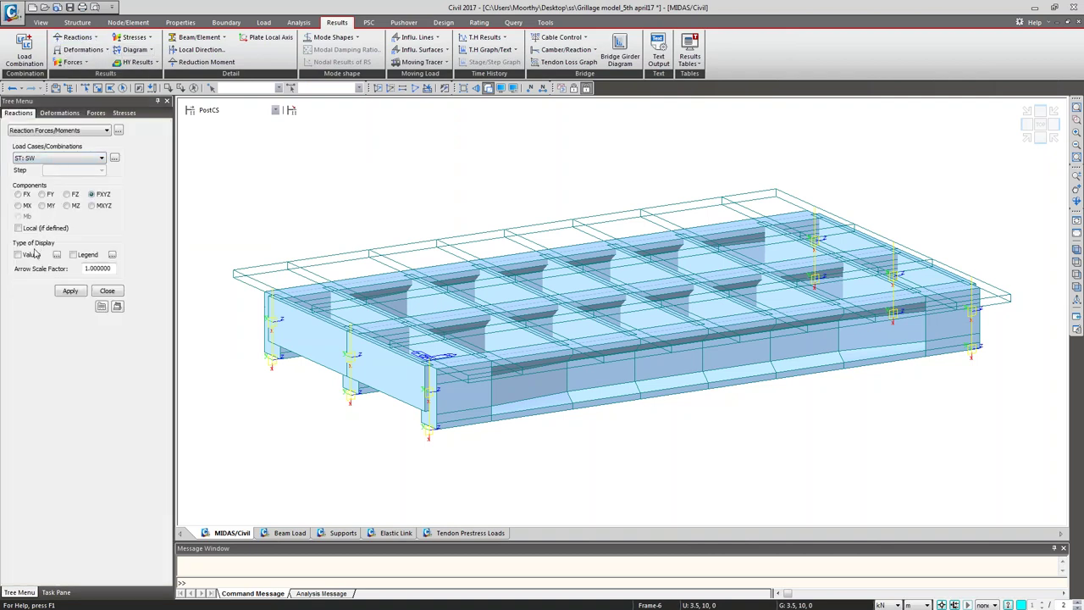
# Step: Show support reactions with values and legend for the CBCmax: cLCB6 combination
pyautogui.click(73, 255)
pyautogui.click(76, 293)
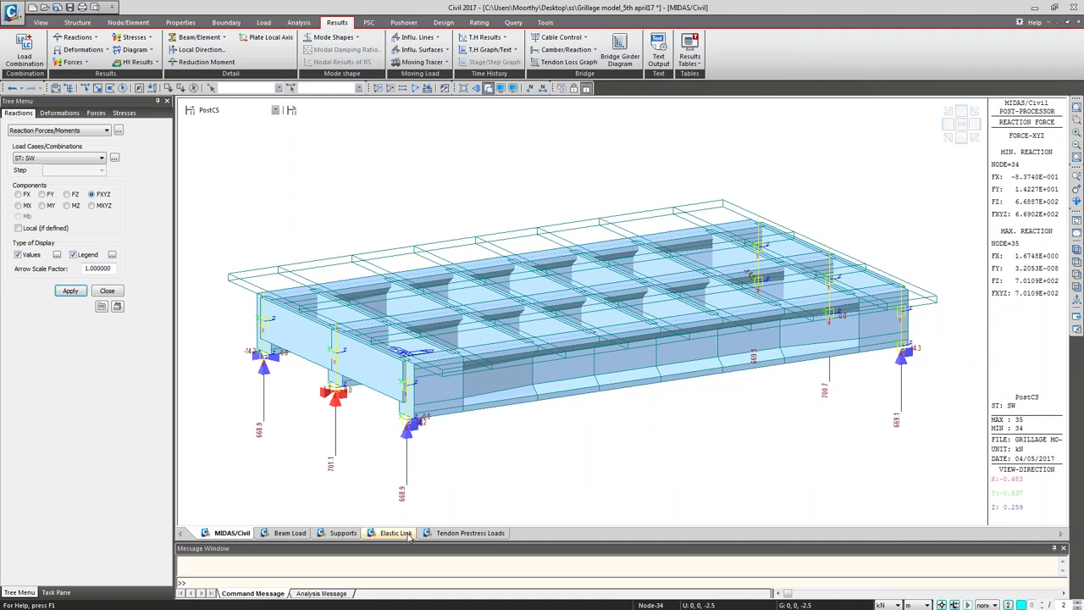
pyautogui.click(91, 160)
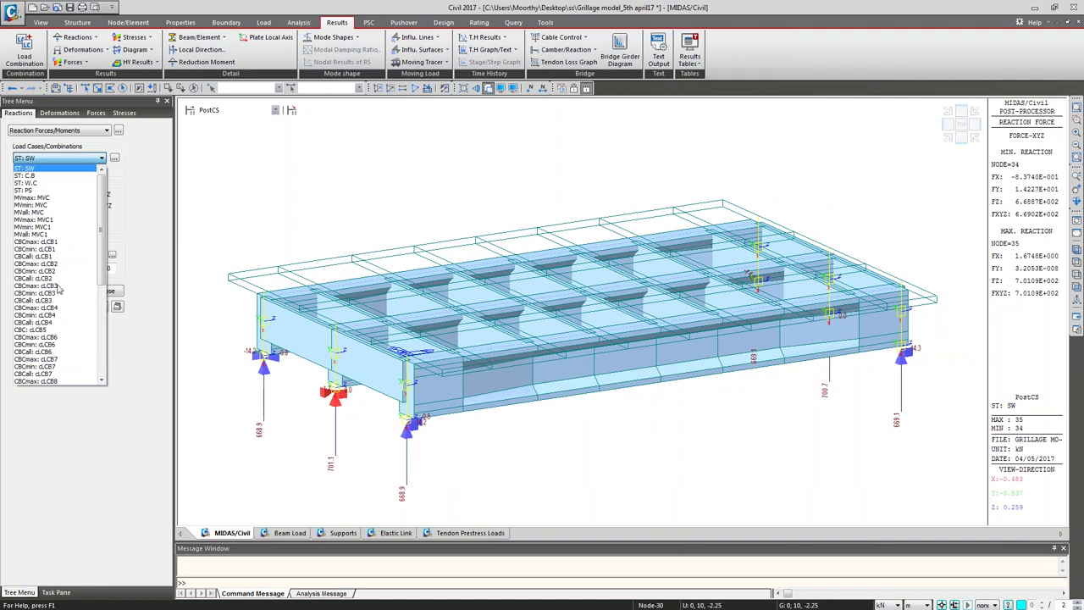
pyautogui.click(41, 340)
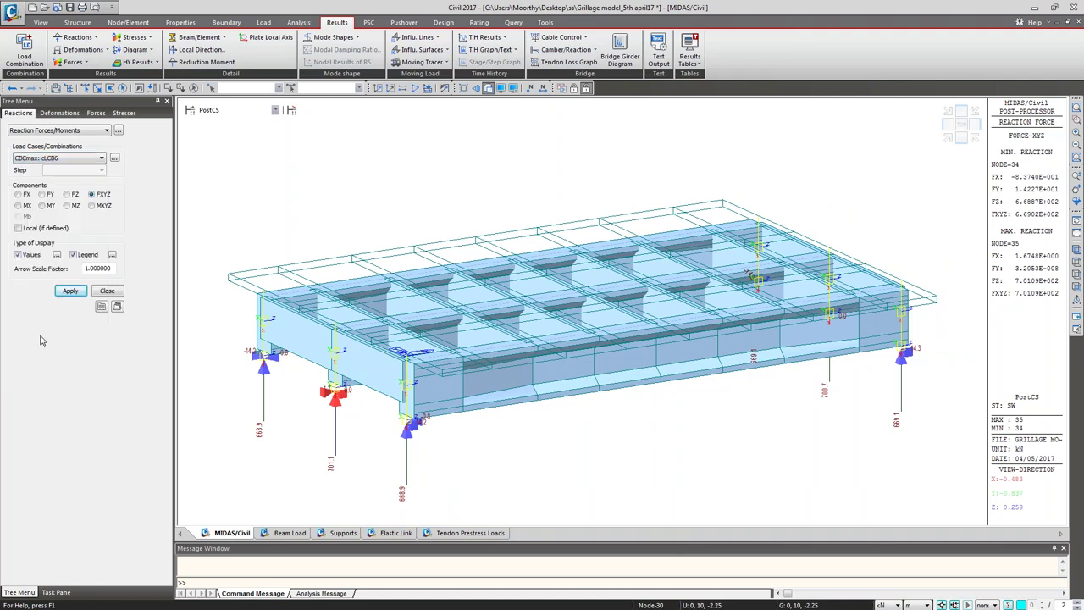
pyautogui.click(70, 291)
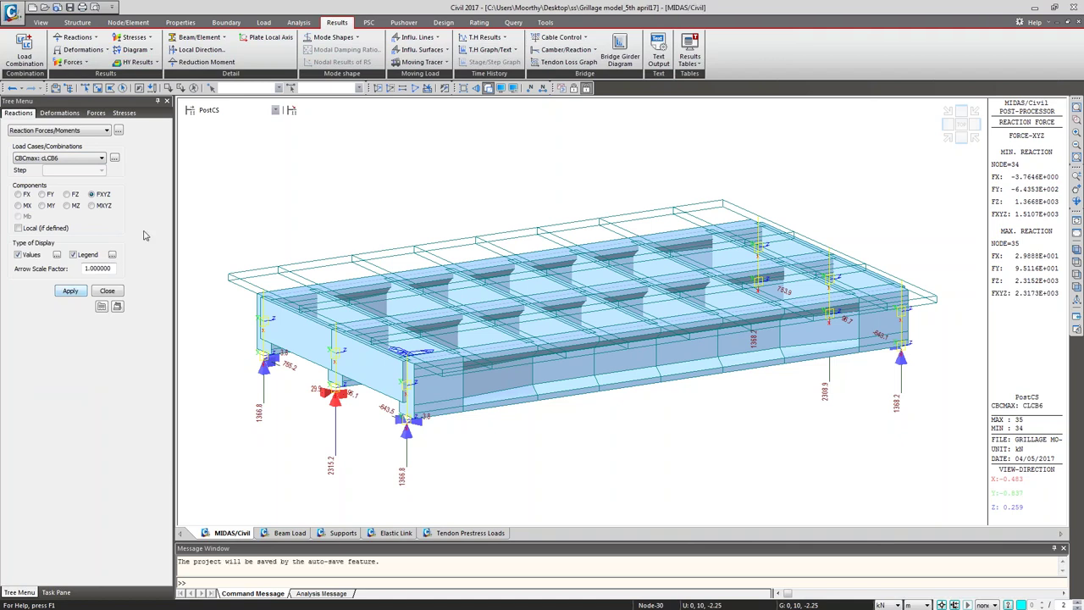
# Step: Switch the reactions to construction stage CS1, showing CS: Summation values
pyautogui.click(275, 111)
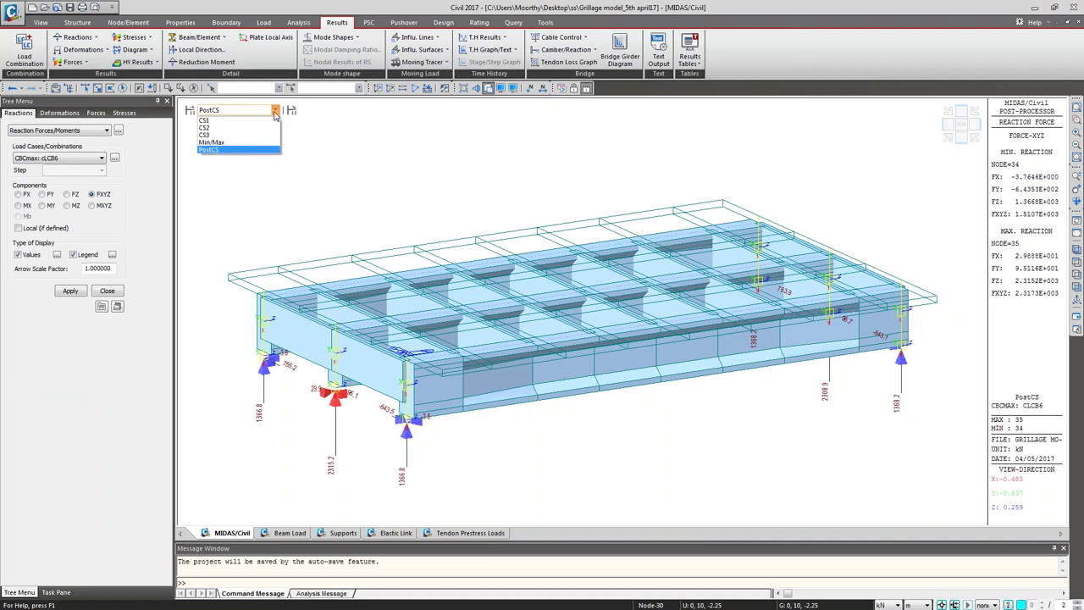
pyautogui.scroll(3, 237, 132)
pyautogui.click(207, 120)
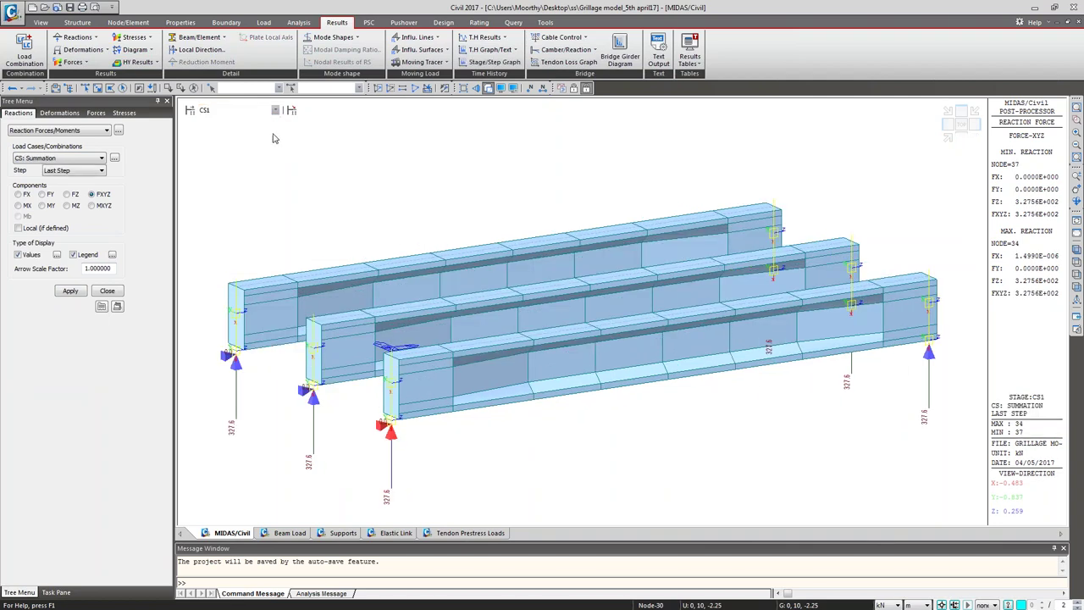
pyautogui.moveTo(384, 281)
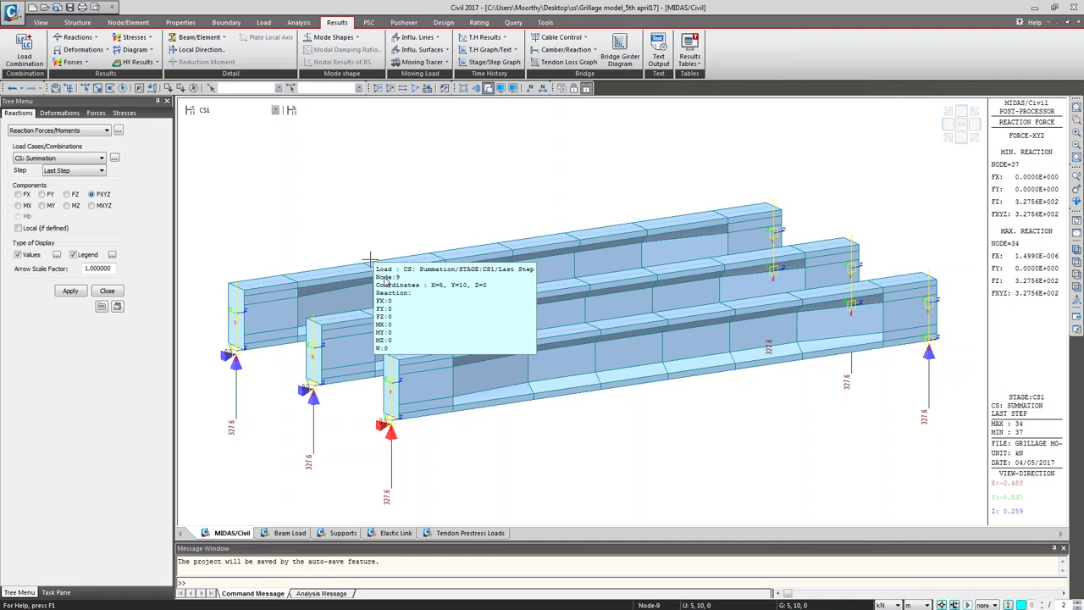
# Step: Plot a deformed-shape displacement contour and set the stage to CS2
pyautogui.click(55, 113)
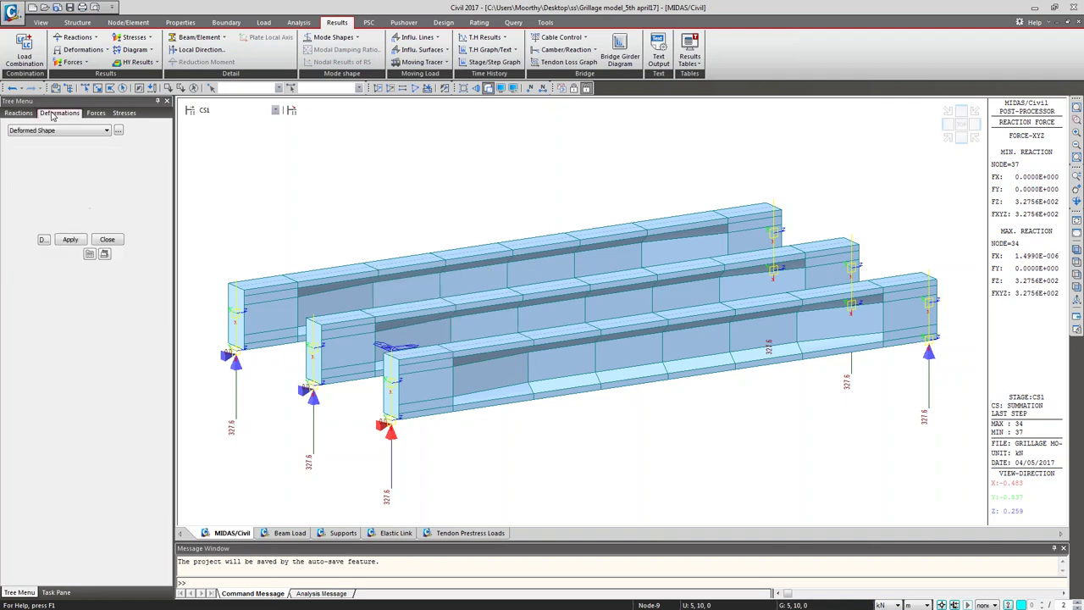
pyautogui.click(60, 132)
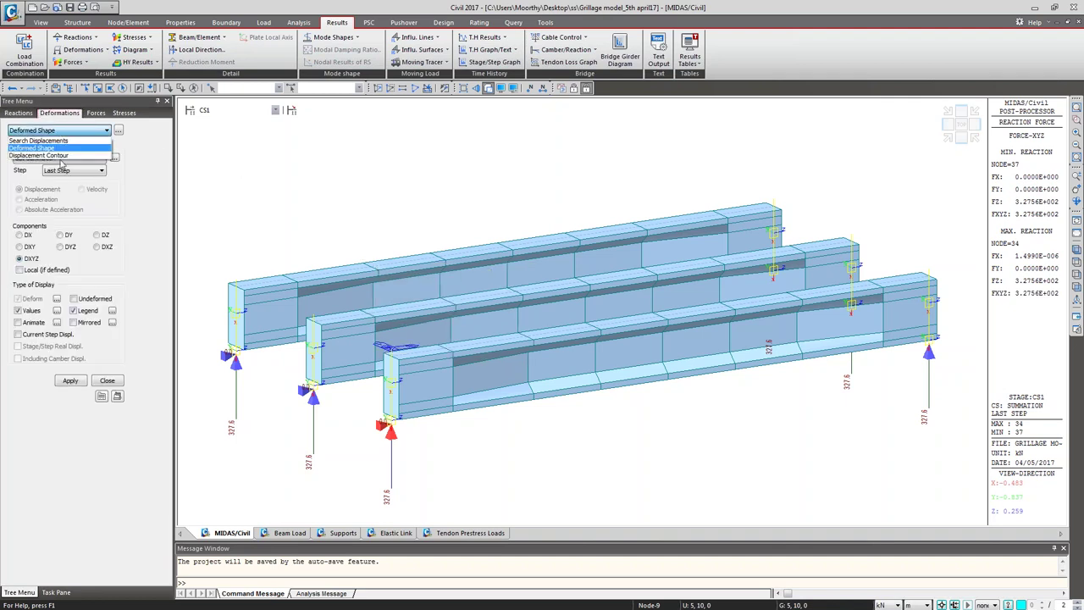
pyautogui.click(60, 156)
pyautogui.click(72, 413)
pyautogui.click(74, 311)
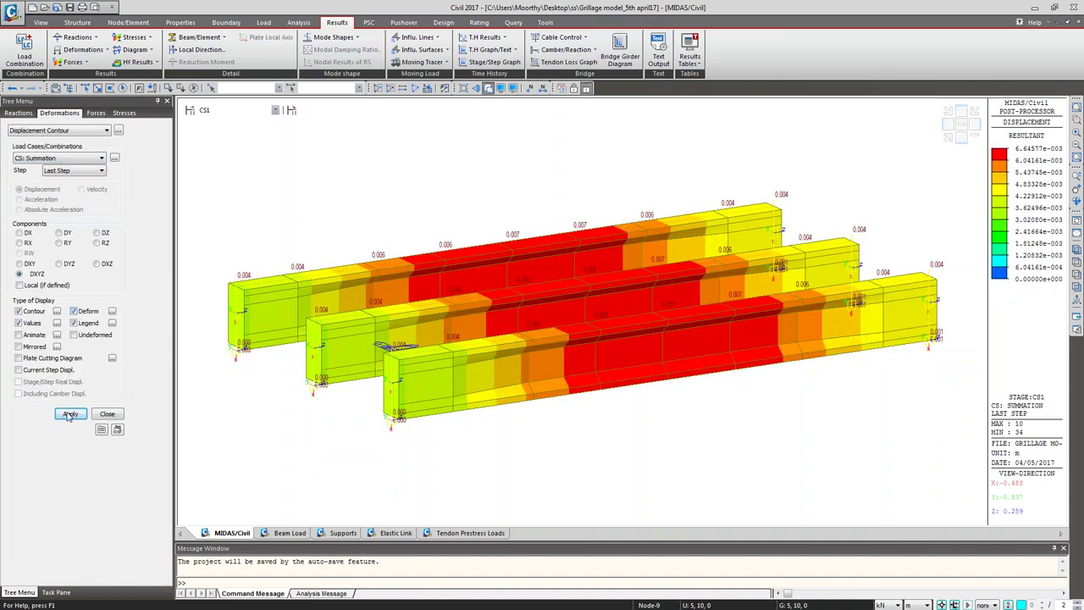
pyautogui.click(71, 413)
pyautogui.click(216, 111)
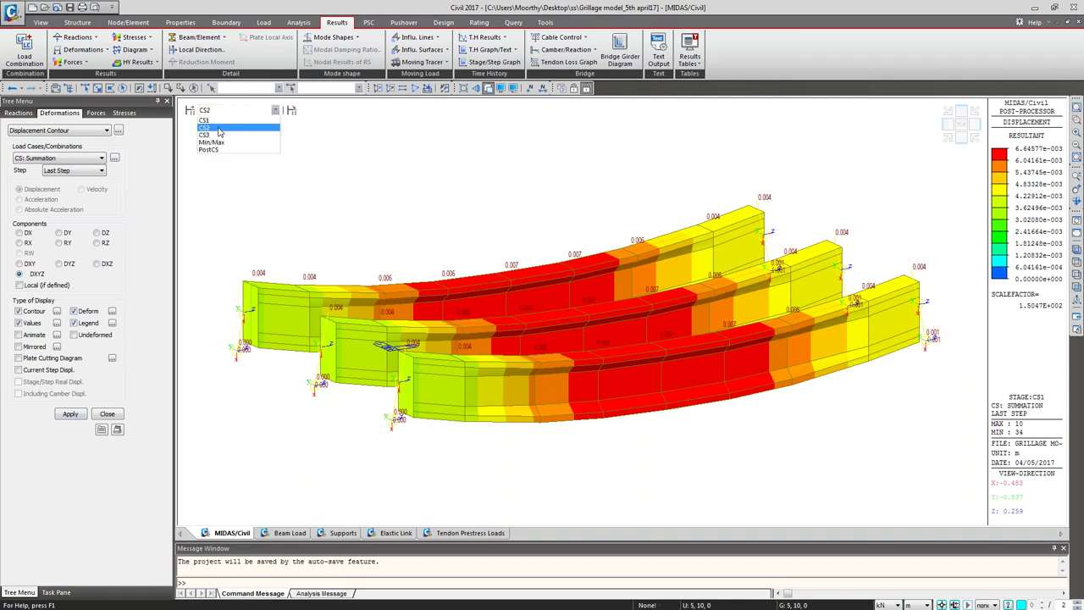
pyautogui.click(219, 128)
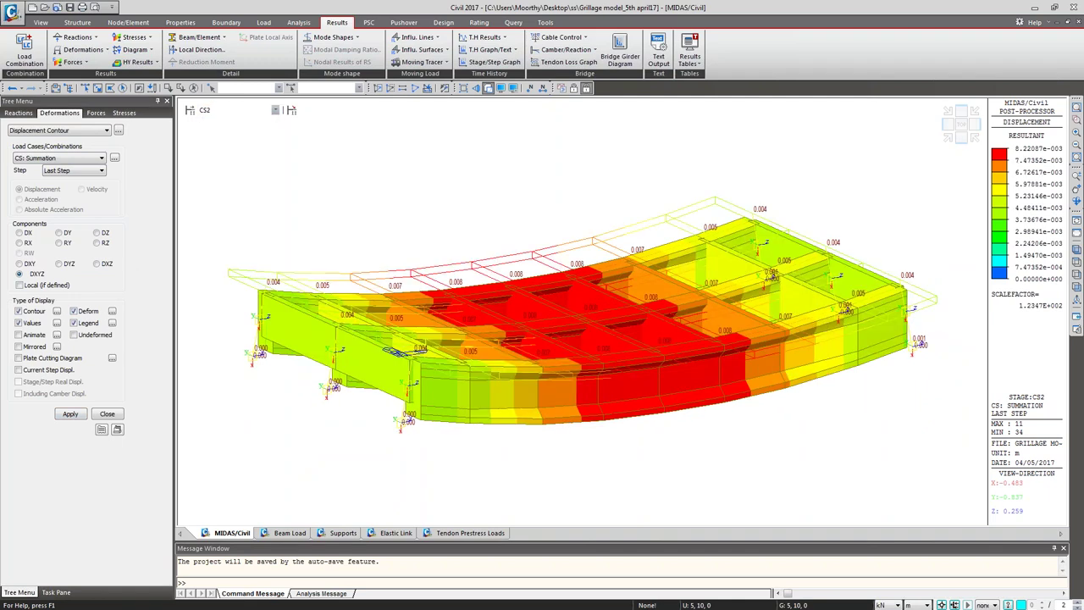
# Step: Plot the beam moment My diagram using Beam Diagrams force results
pyautogui.click(96, 113)
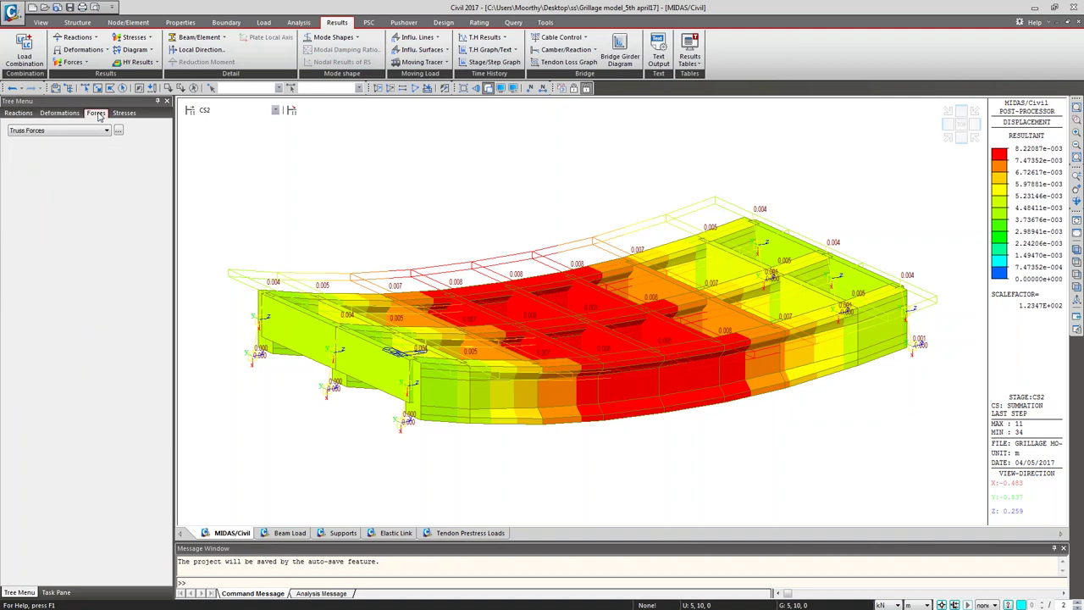
pyautogui.click(81, 132)
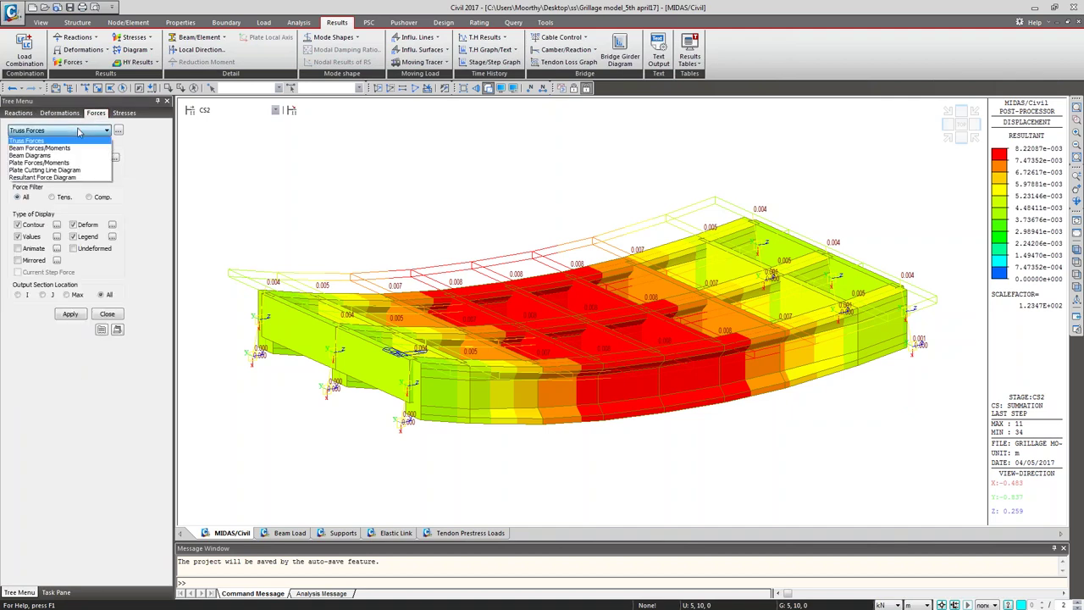
pyautogui.click(51, 155)
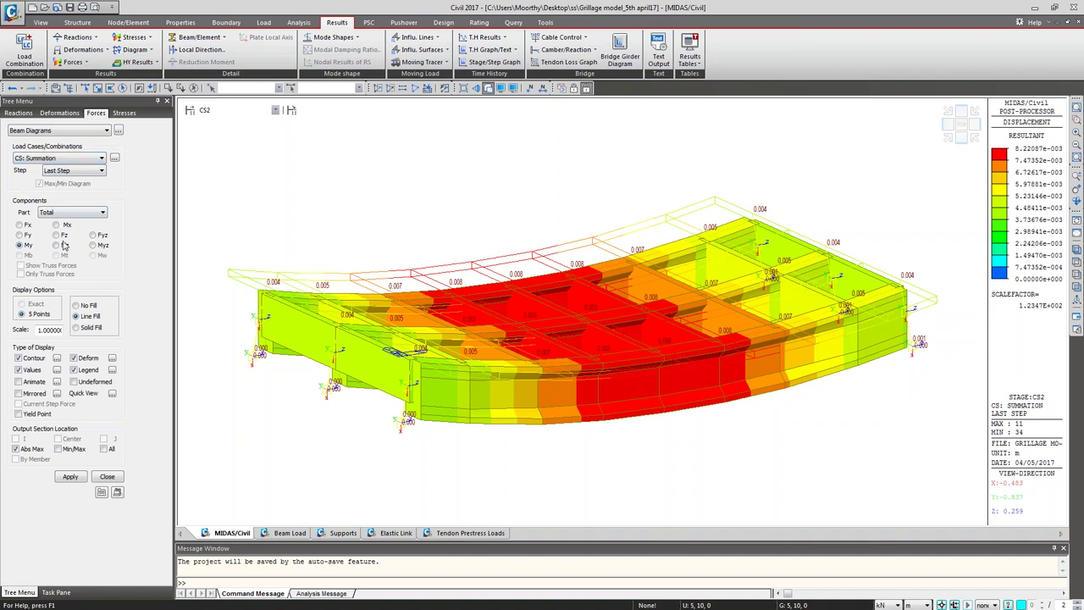
pyautogui.click(61, 131)
pyautogui.click(61, 155)
pyautogui.click(70, 477)
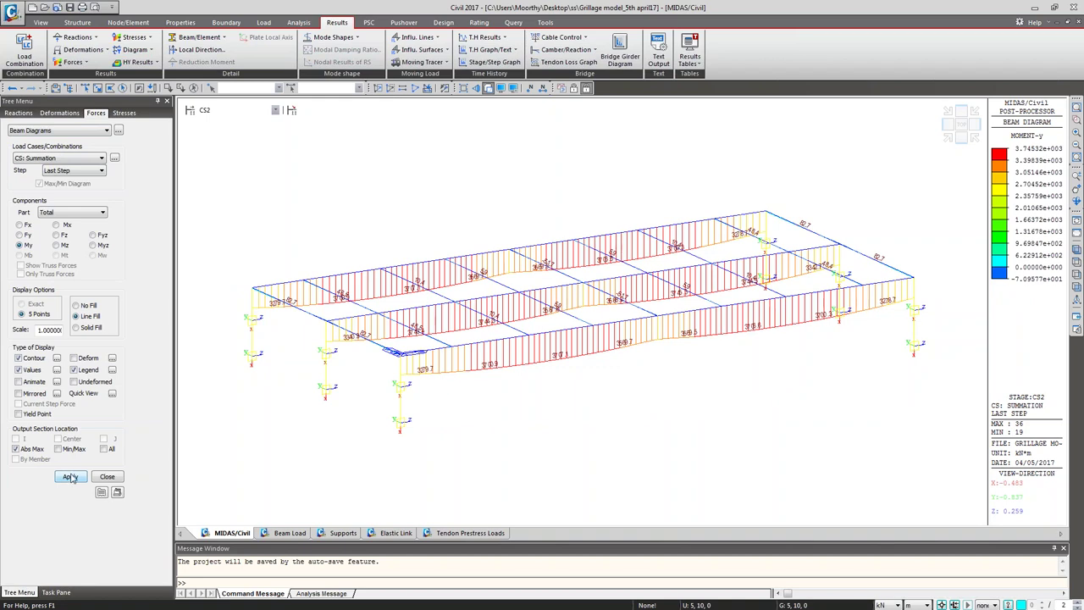
# Step: Redraw the beam diagram as shear Fz, then torsion Mx, for the PostCS stage
pyautogui.click(57, 235)
pyautogui.click(70, 476)
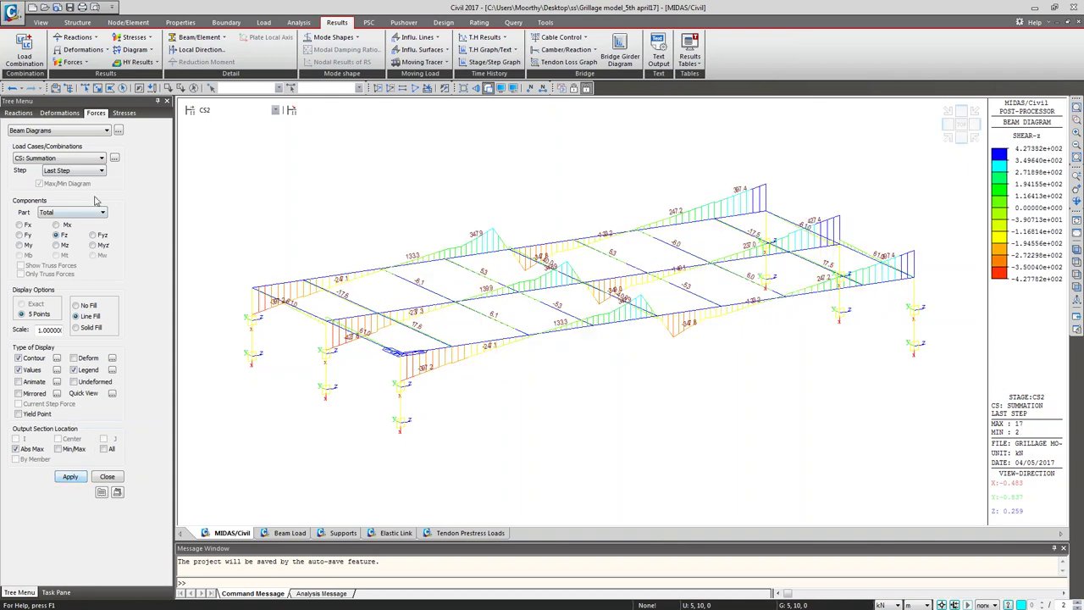
pyautogui.click(56, 225)
pyautogui.click(70, 477)
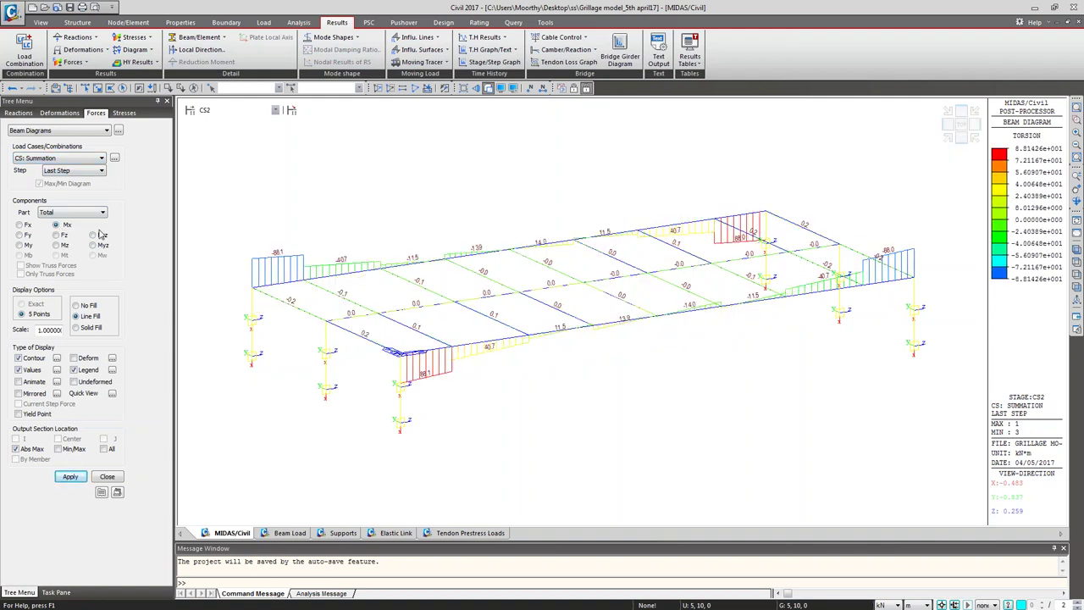
pyautogui.click(218, 112)
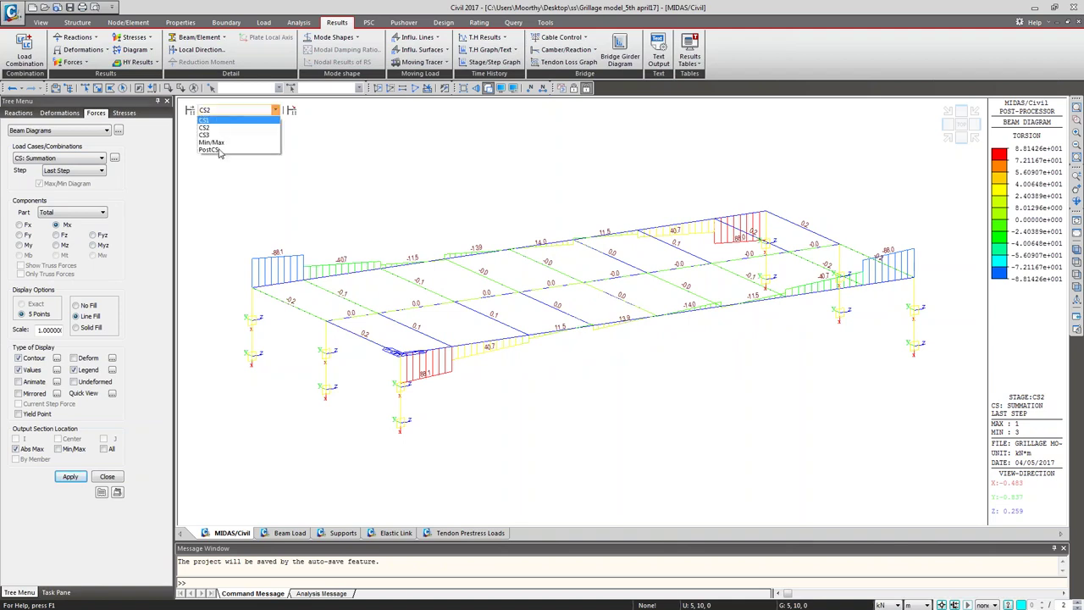
pyautogui.click(218, 150)
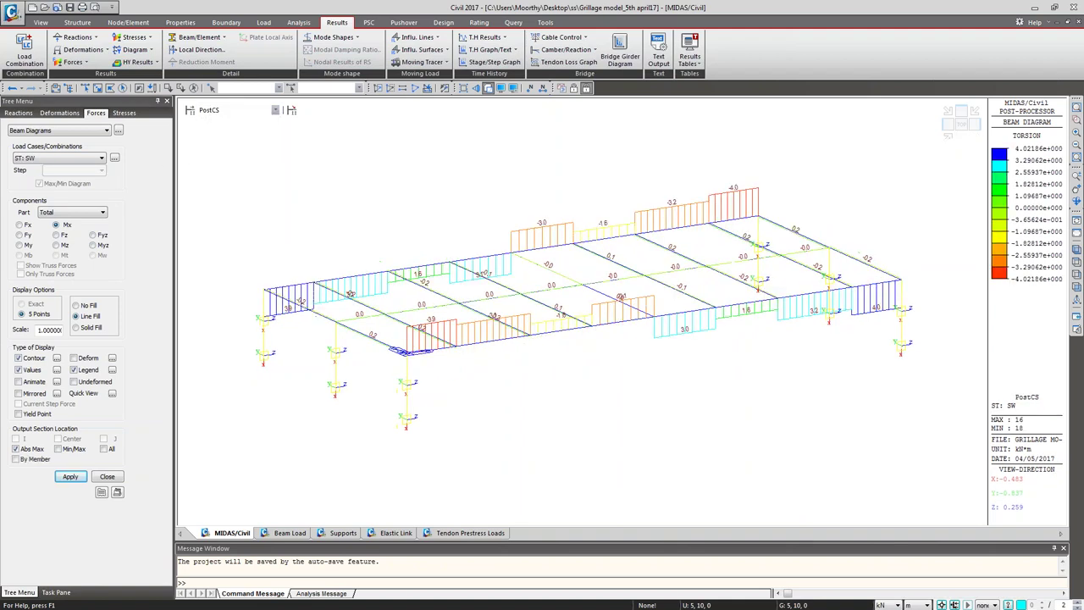
pyautogui.click(124, 113)
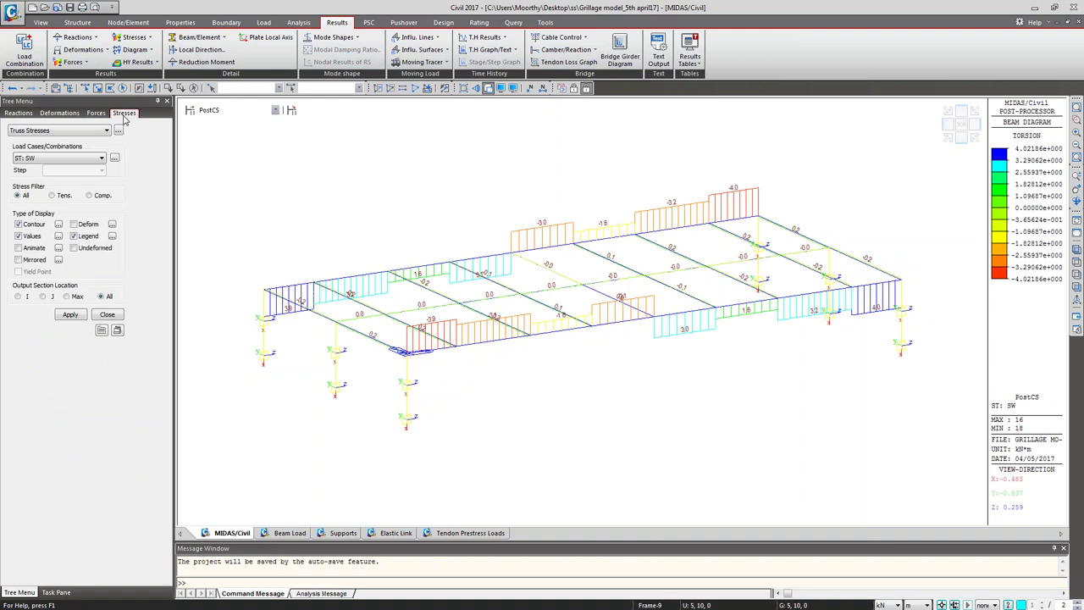
# Step: Display the combined Beam Stresses contour for ST: SW at PostCS and close the settings
pyautogui.click(89, 131)
pyautogui.click(83, 154)
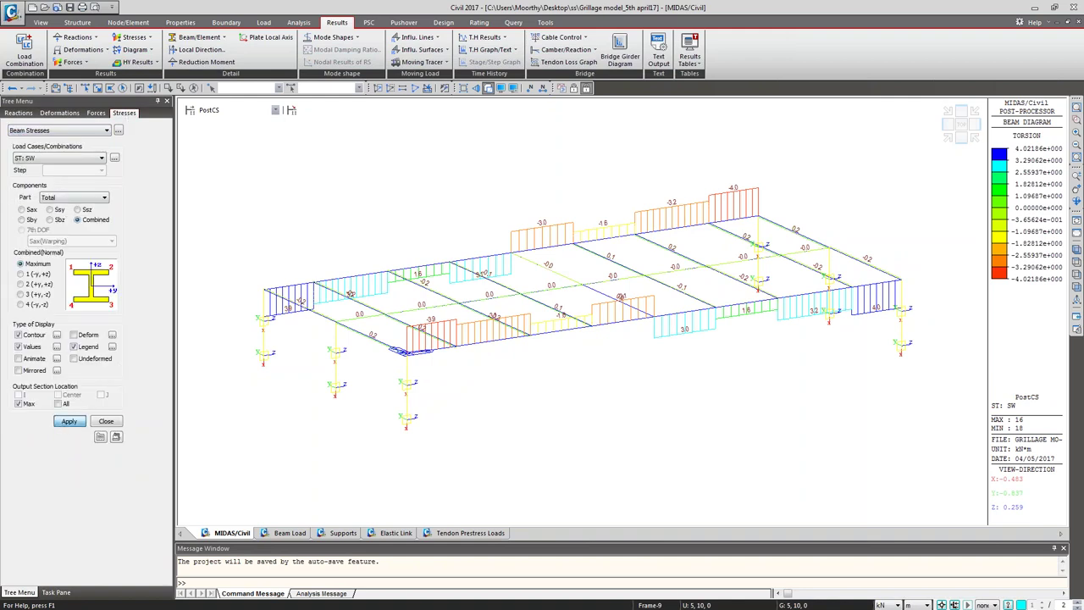
pyautogui.click(68, 420)
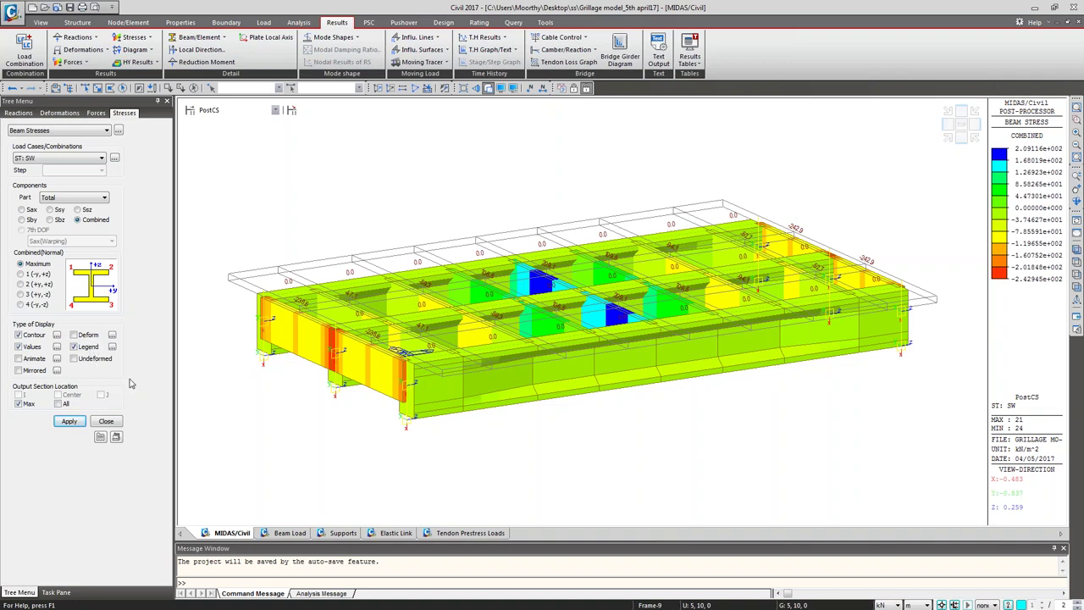
pyautogui.click(106, 420)
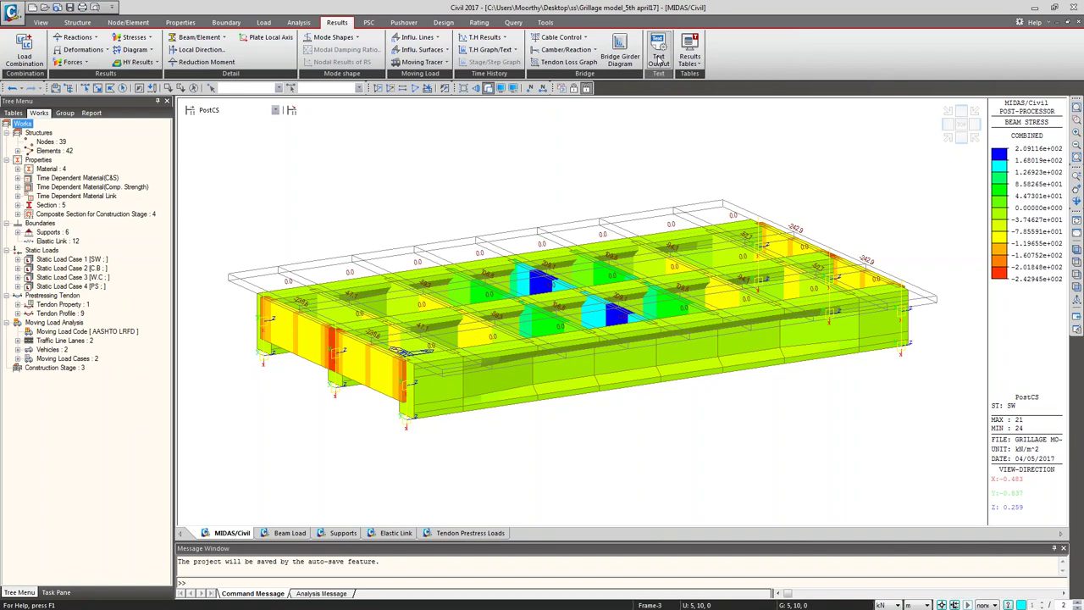
# Step: Open the Beam Force results table for cLCB1 (all, min) and cLCB2 (max)
pyautogui.click(689, 53)
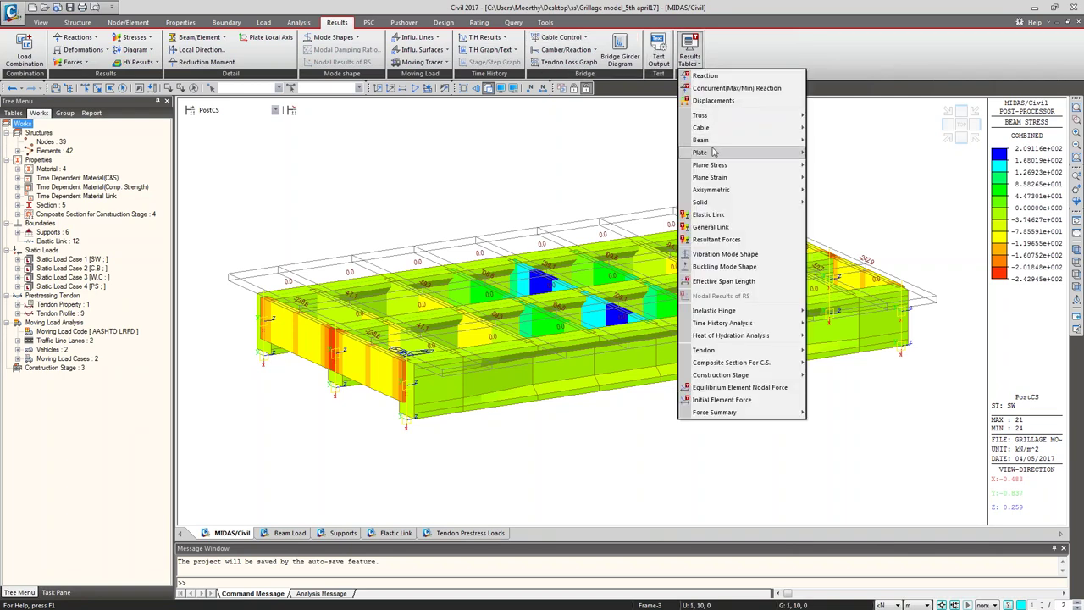
pyautogui.moveTo(716, 141)
pyautogui.click(829, 154)
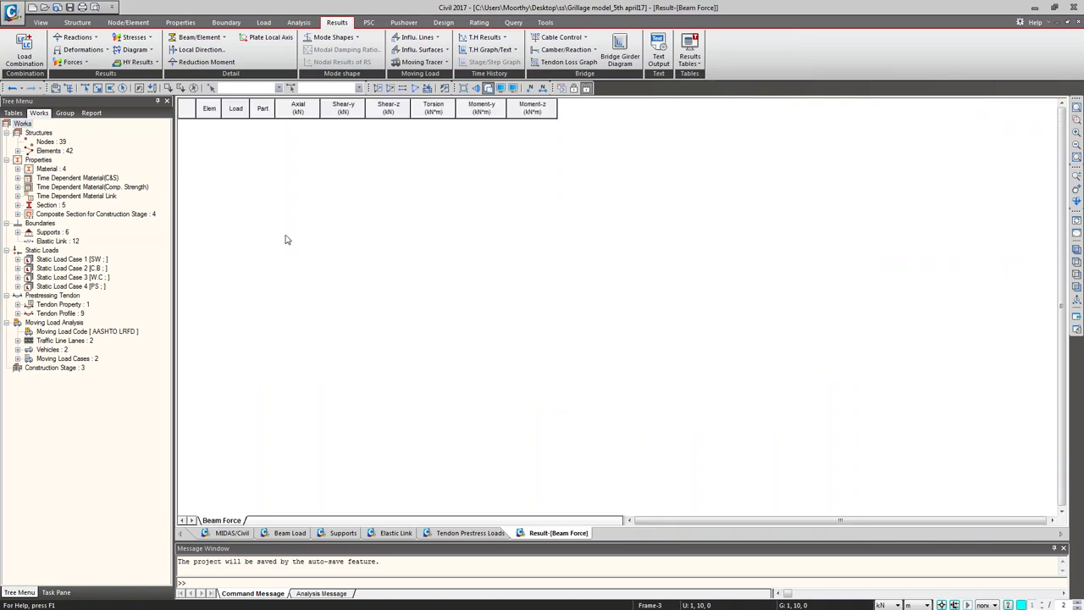
pyautogui.click(536, 327)
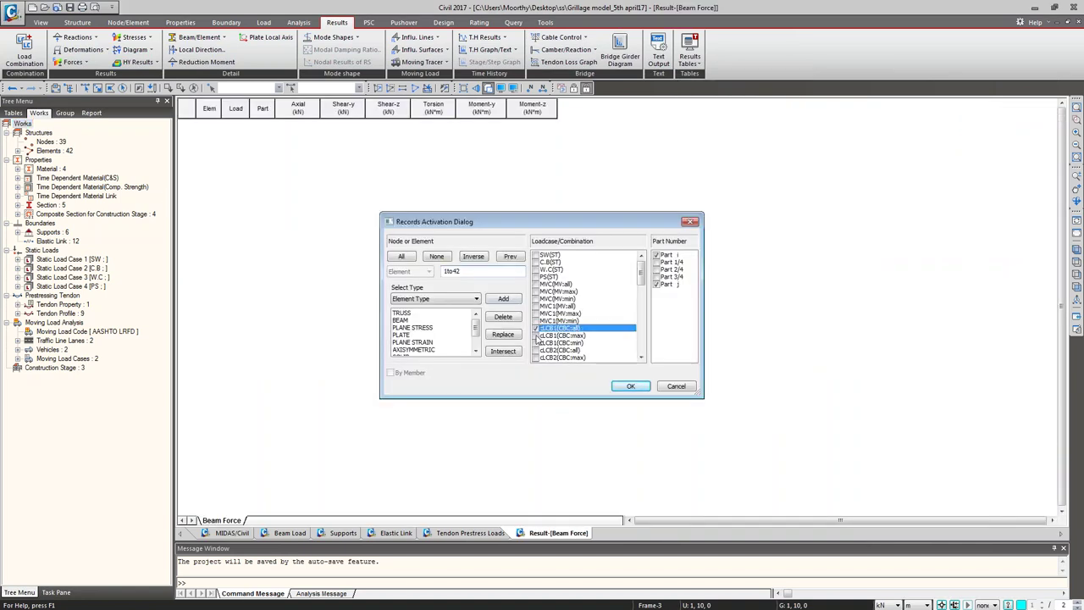
pyautogui.click(536, 342)
pyautogui.click(536, 356)
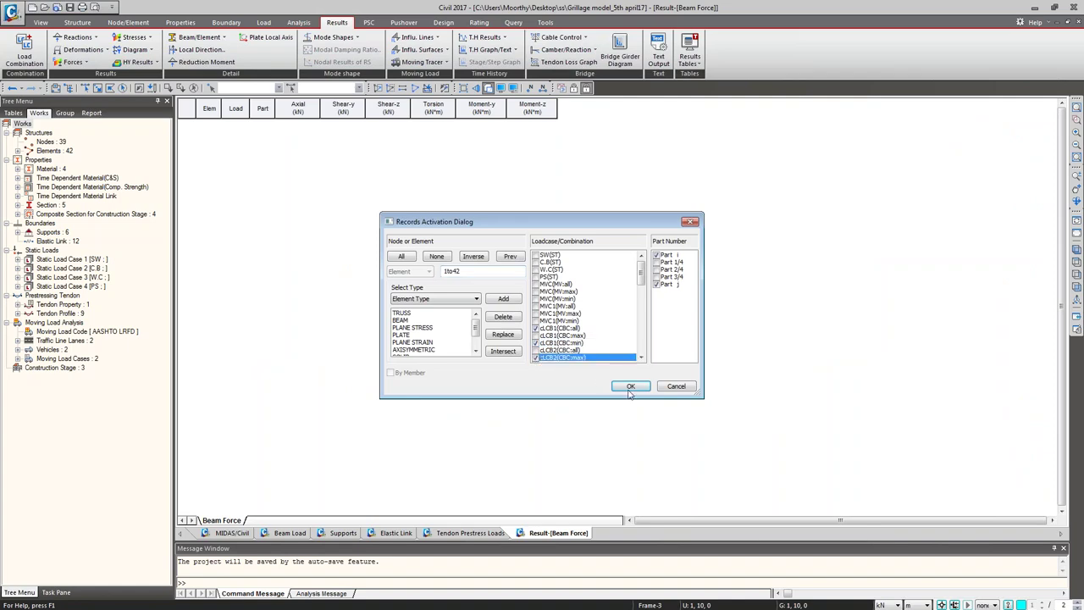
pyautogui.click(630, 386)
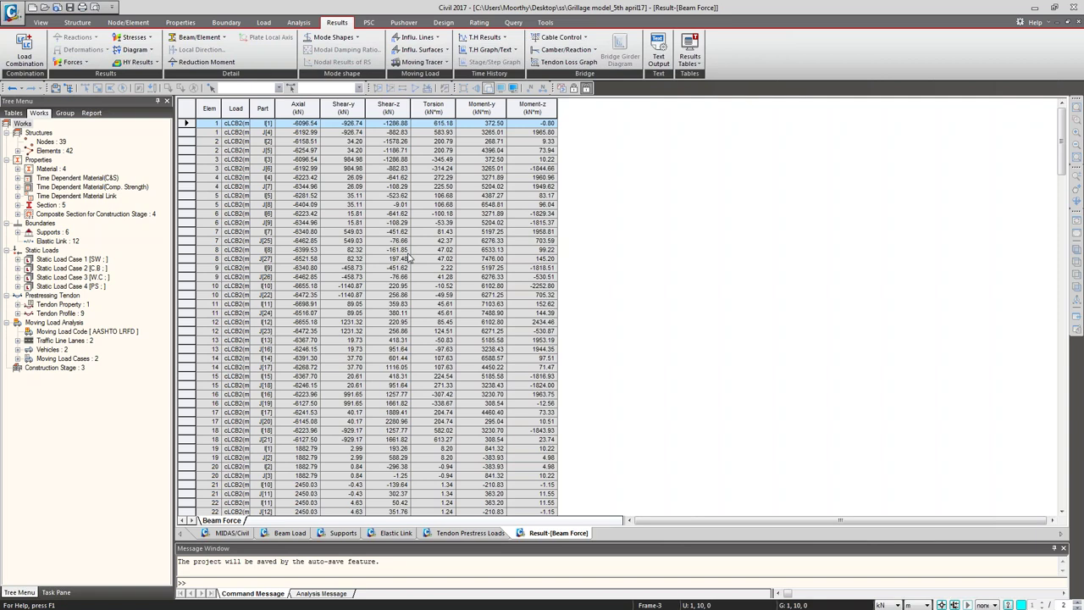
# Step: Add the beam force table to the dynamic report as BForce, then show the Beam Load table
pyautogui.rightClick(407, 216)
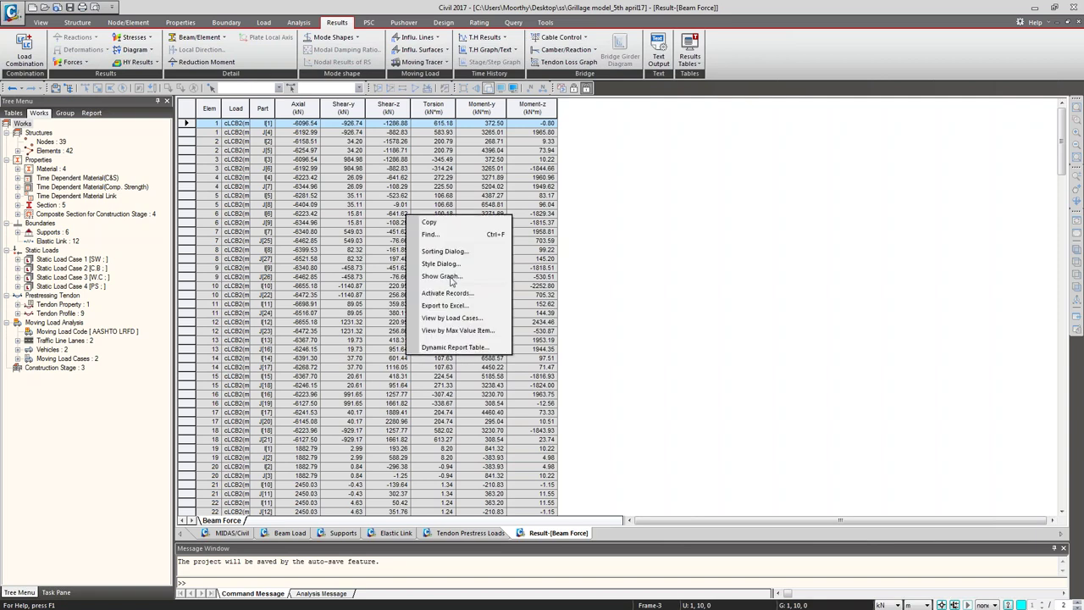
pyautogui.click(471, 348)
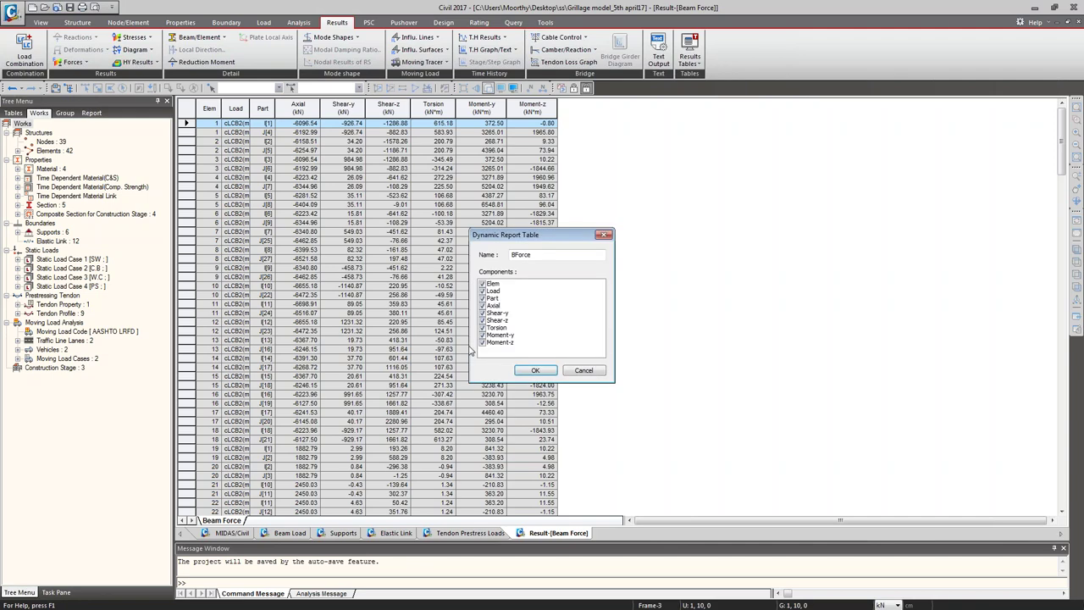
pyautogui.click(533, 370)
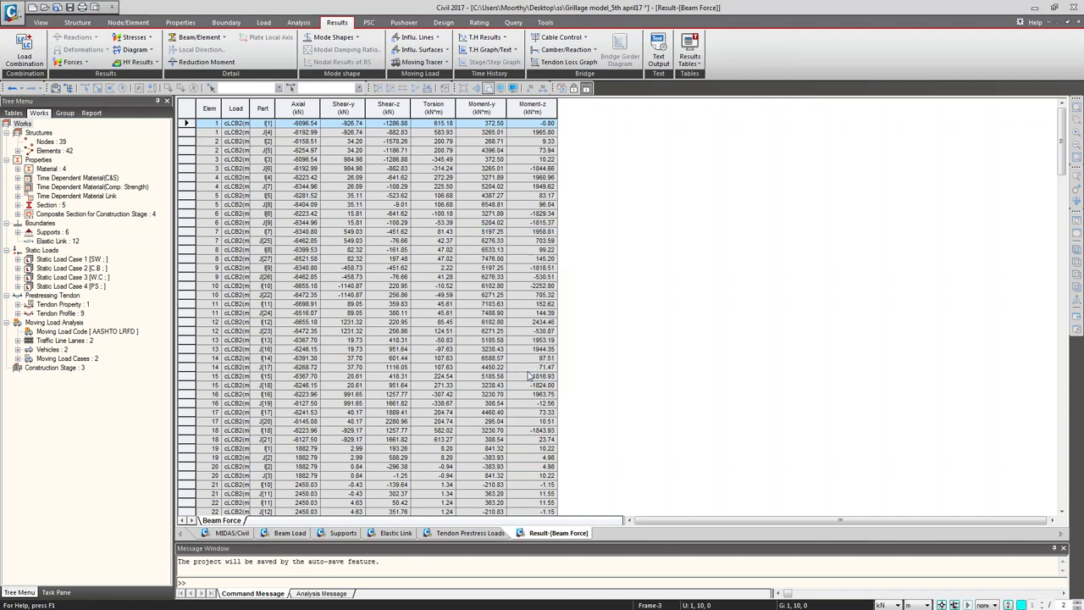
pyautogui.click(289, 532)
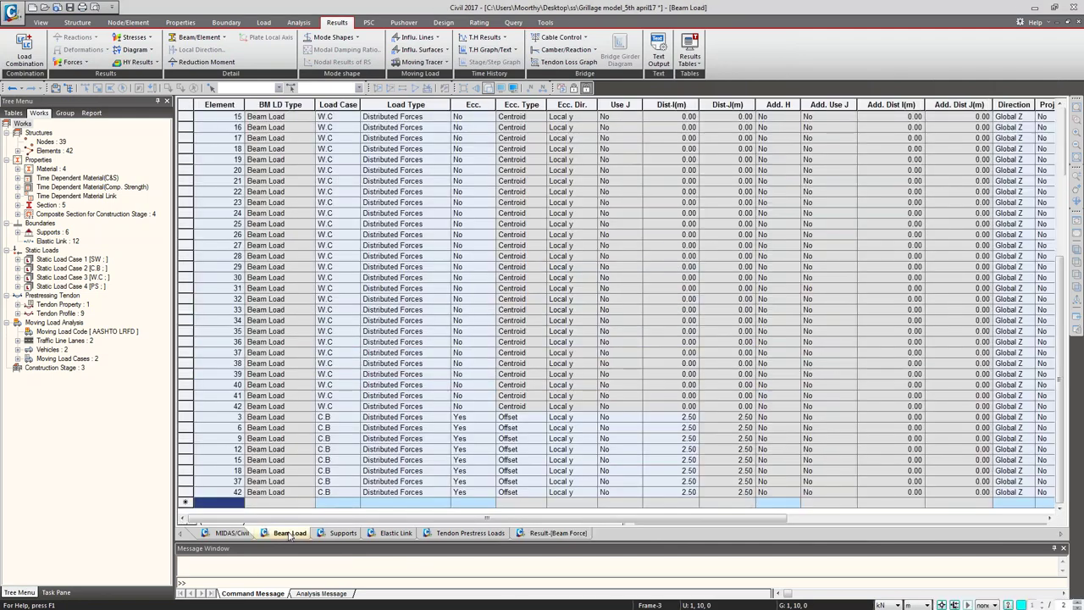
# Step: Save the 3-D PostCS combined beam stress contour view as a Dynamic Report Image
pyautogui.click(232, 533)
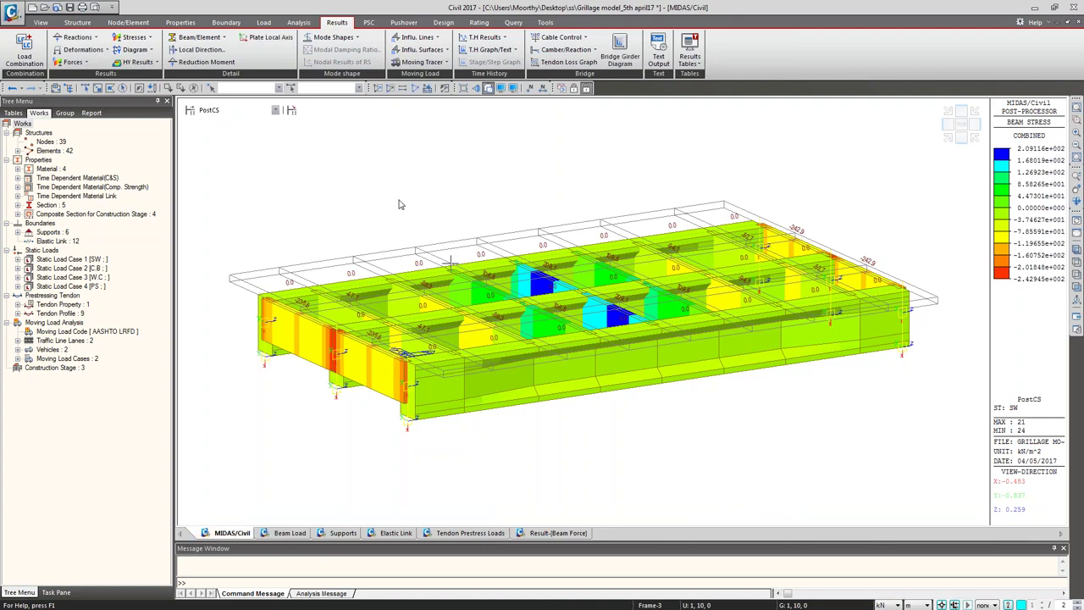
pyautogui.rightClick(395, 193)
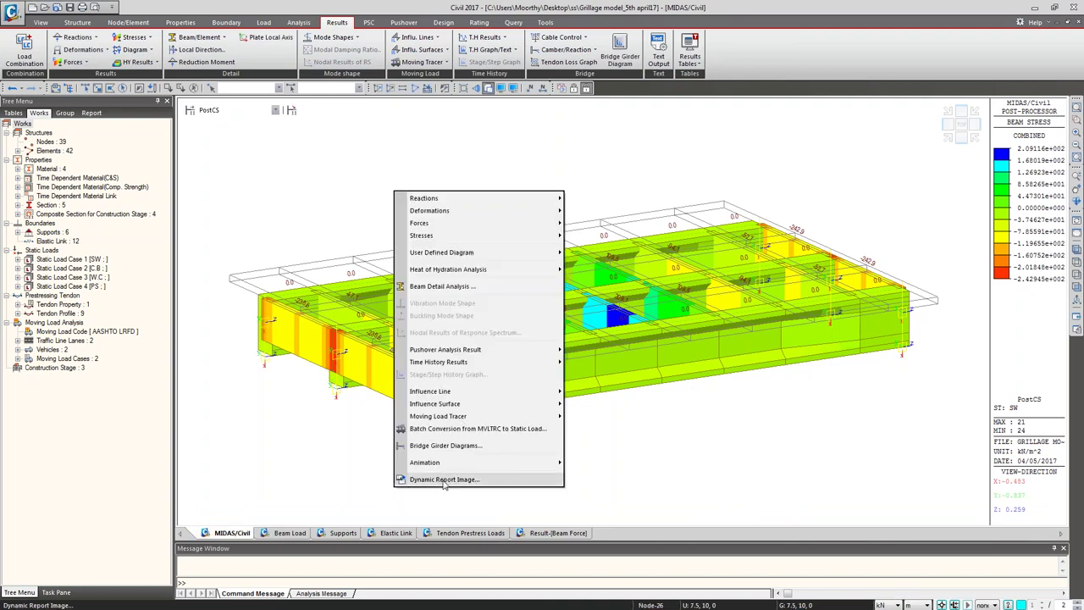
pyautogui.click(442, 480)
pyautogui.click(565, 328)
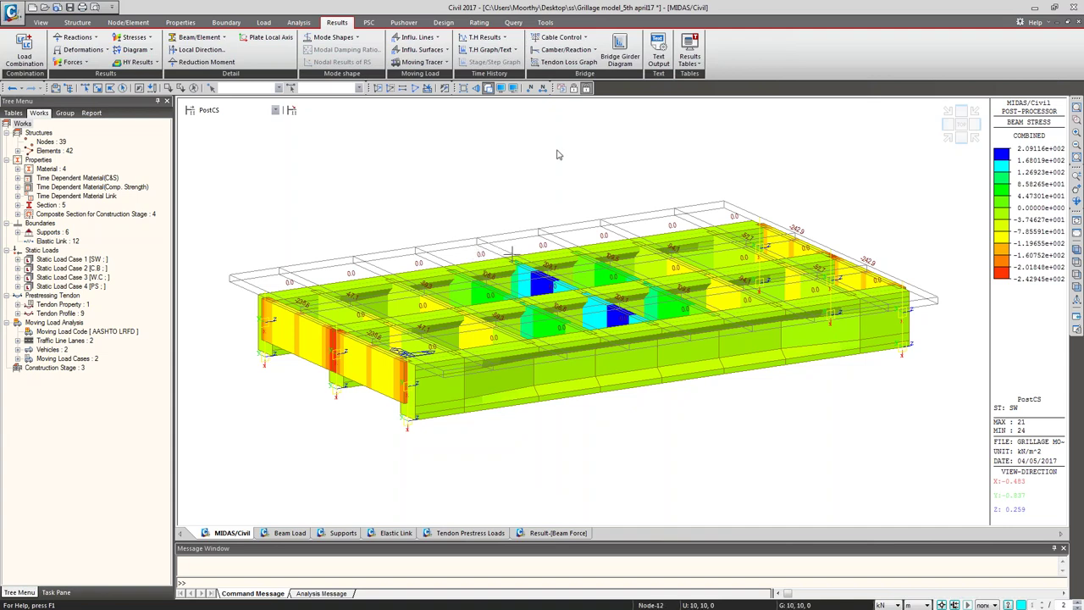
# Step: Open the Tendon Loss table for group T1 and review its immediate, elastic, creep/shrinkage and relaxation loss columns
pyautogui.click(691, 61)
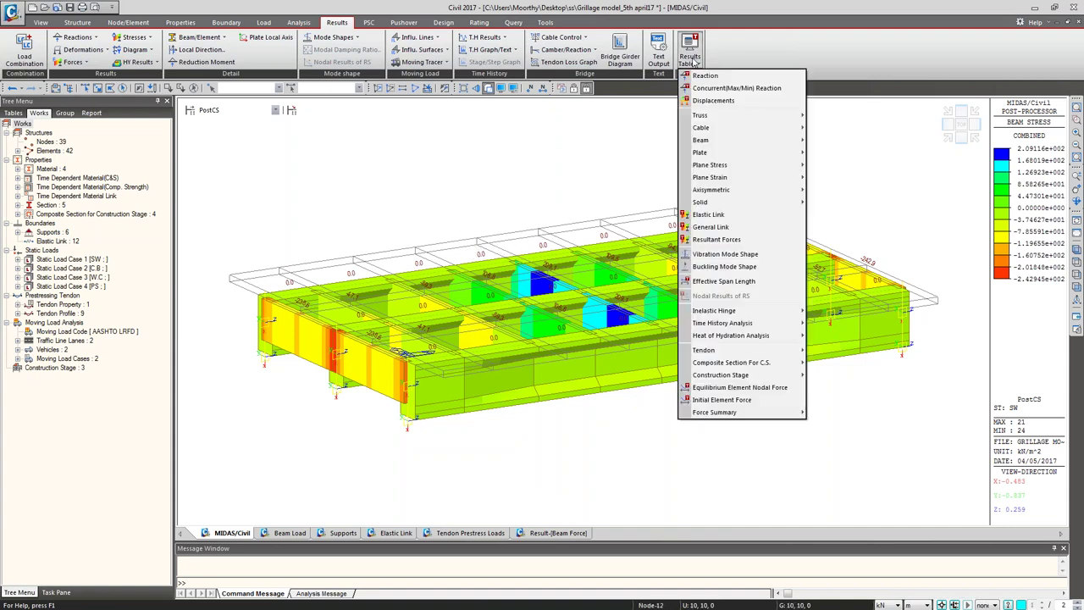
pyautogui.moveTo(716, 356)
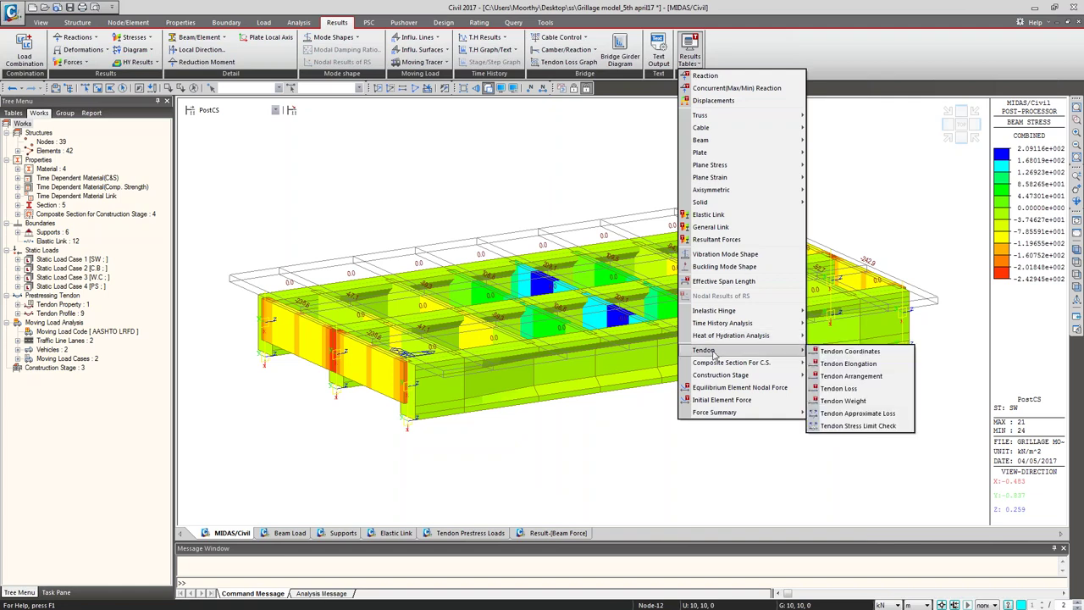
pyautogui.click(838, 388)
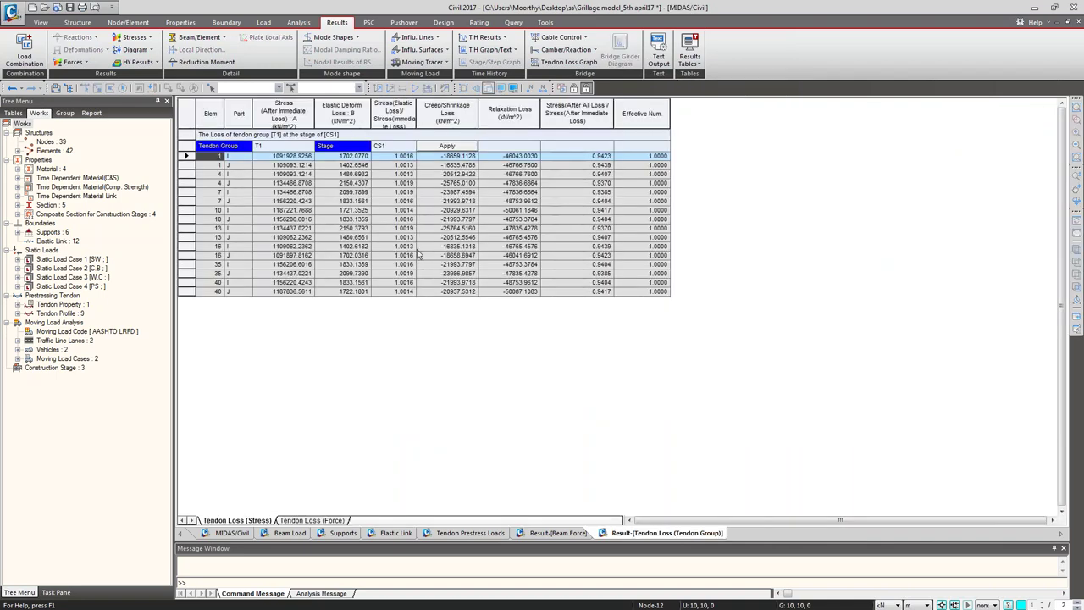
pyautogui.click(301, 147)
pyautogui.click(309, 146)
pyautogui.click(310, 146)
pyautogui.click(387, 149)
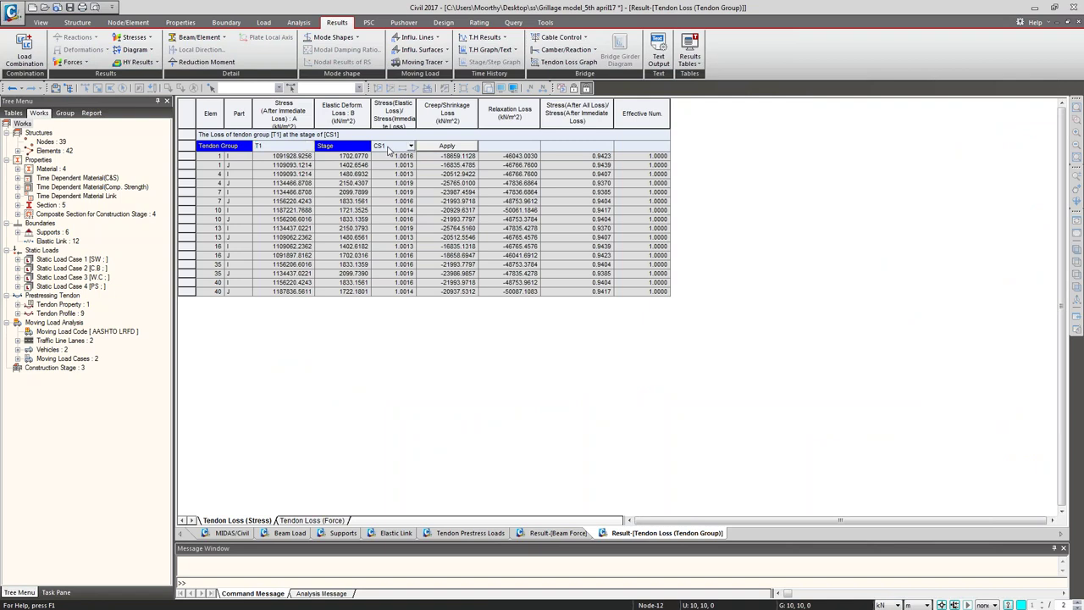
pyautogui.click(282, 108)
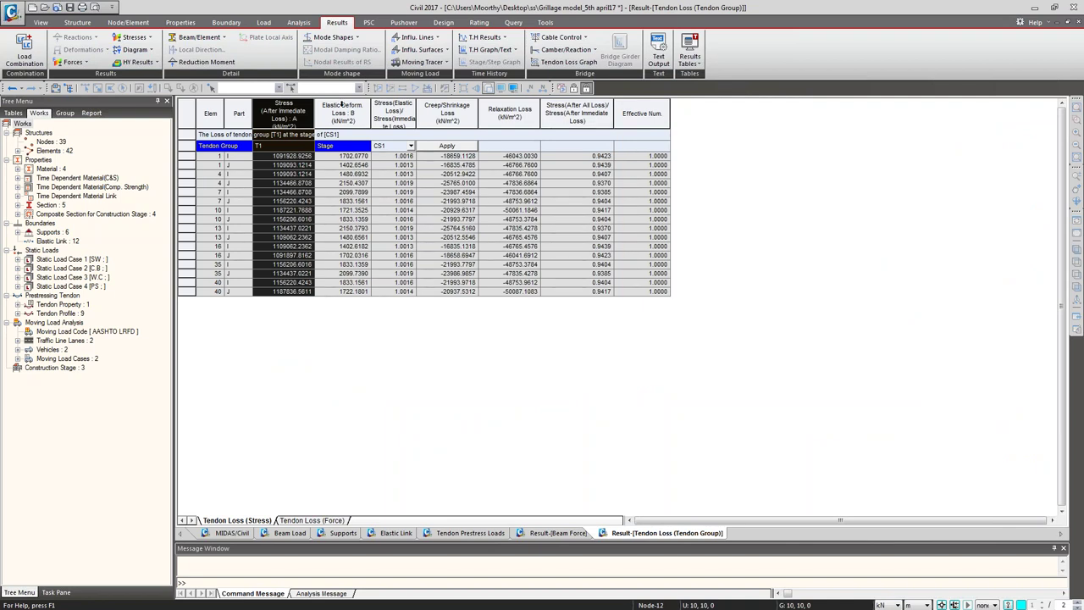
pyautogui.click(343, 103)
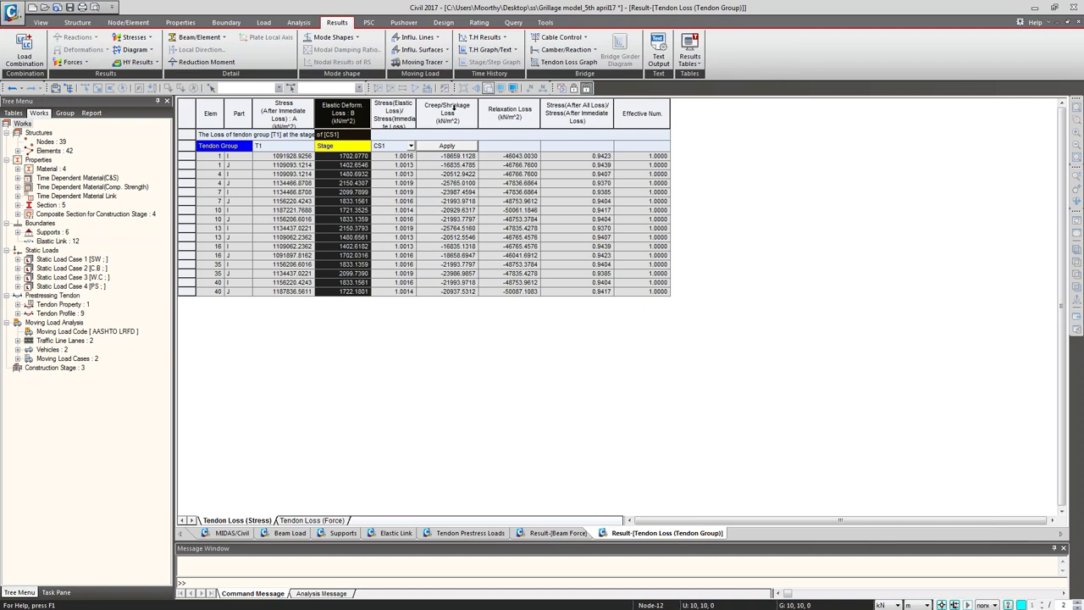
pyautogui.click(454, 109)
pyautogui.click(511, 108)
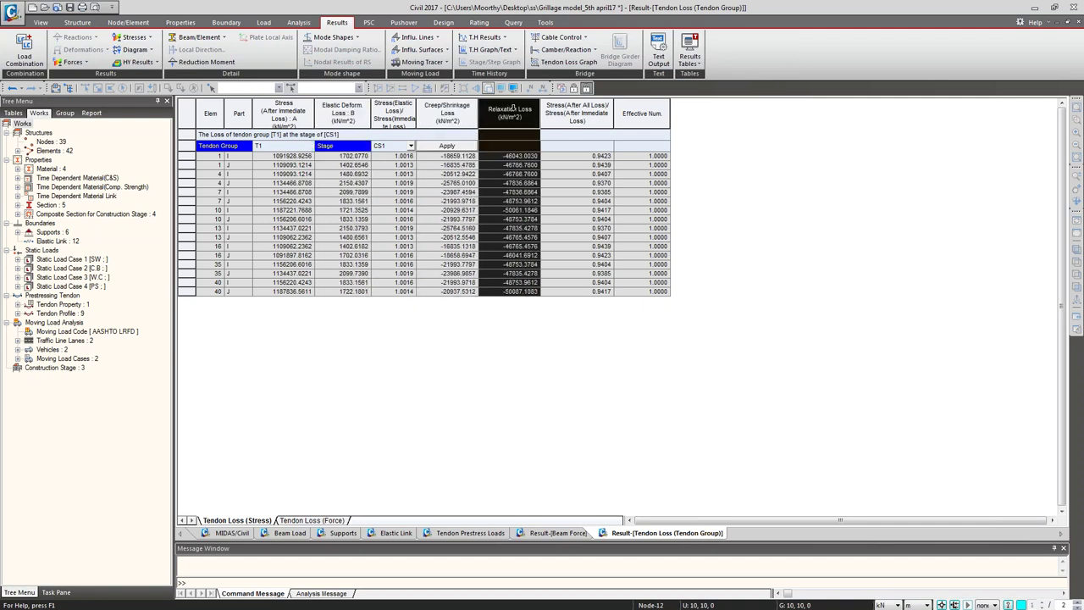
# Step: Recompute tendon losses for stage CS2, then CS3 with tendon group T2
pyautogui.click(410, 147)
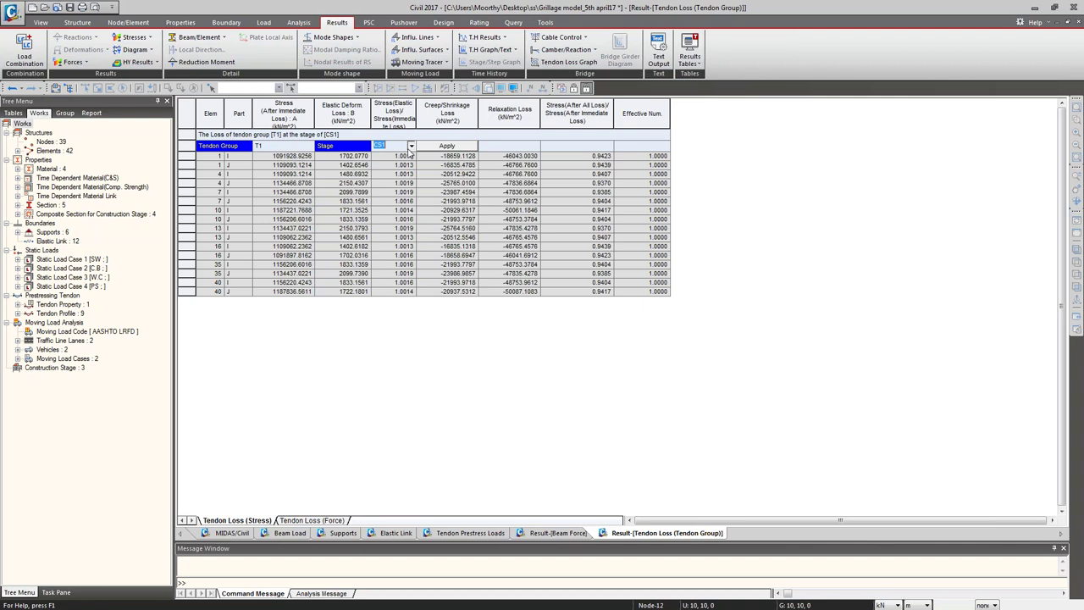
pyautogui.click(378, 164)
pyautogui.click(434, 148)
pyautogui.click(412, 146)
pyautogui.click(396, 174)
pyautogui.click(446, 145)
pyautogui.click(309, 147)
pyautogui.click(309, 147)
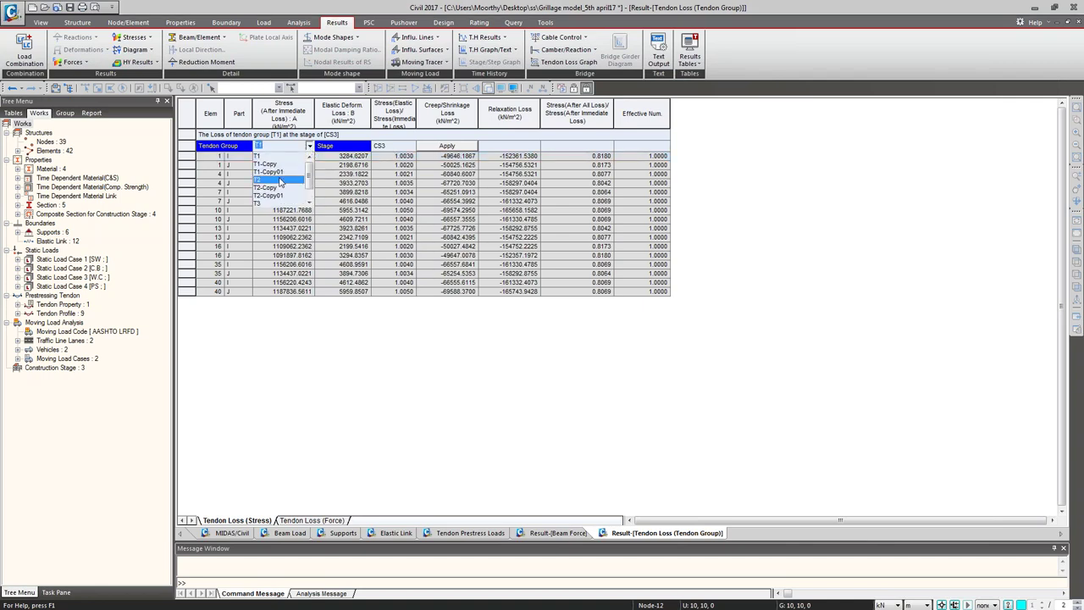
pyautogui.click(283, 179)
pyautogui.click(445, 146)
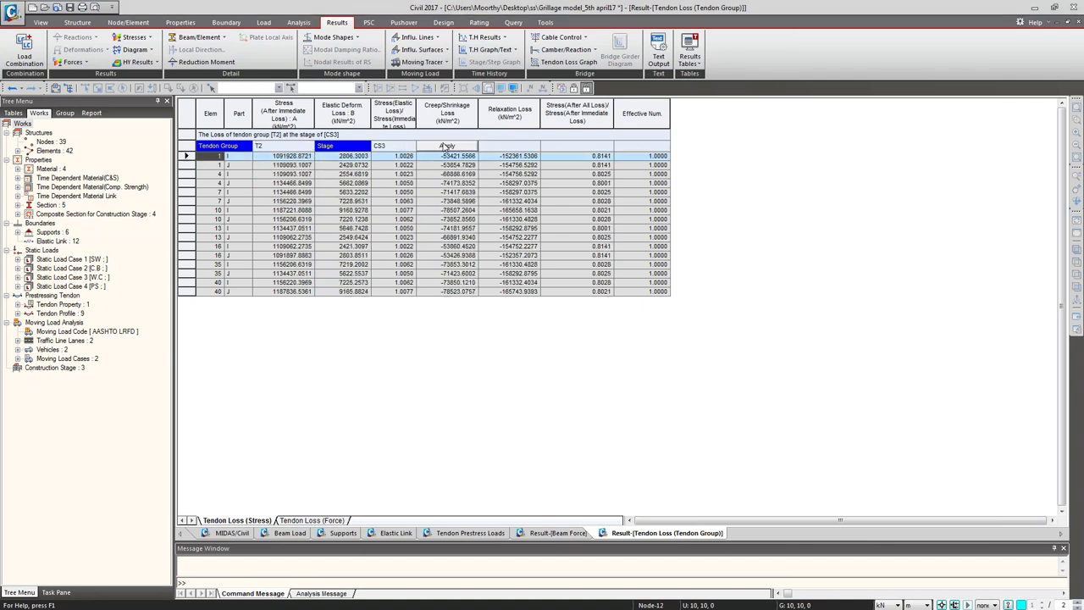
# Step: Add the T2 / CS3 tendon loss table to the dynamic report
pyautogui.rightClick(427, 183)
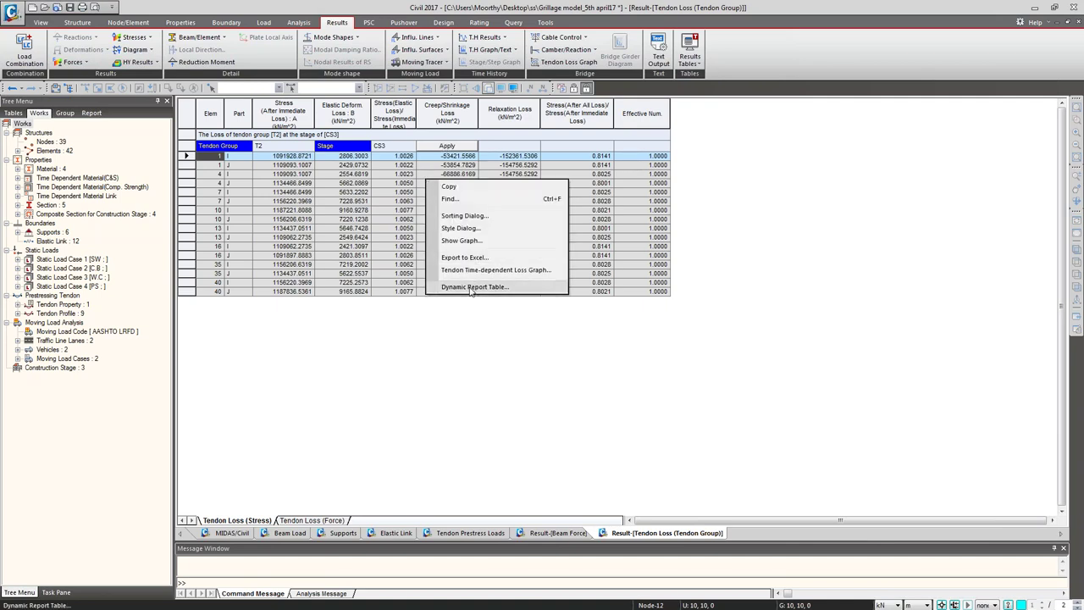
pyautogui.click(472, 288)
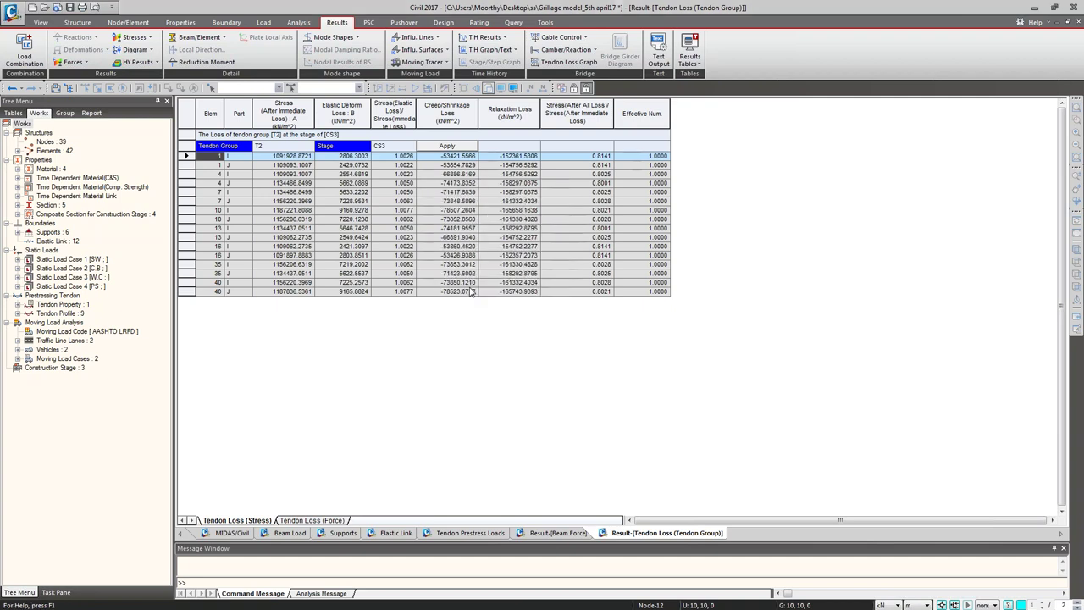
pyautogui.click(525, 375)
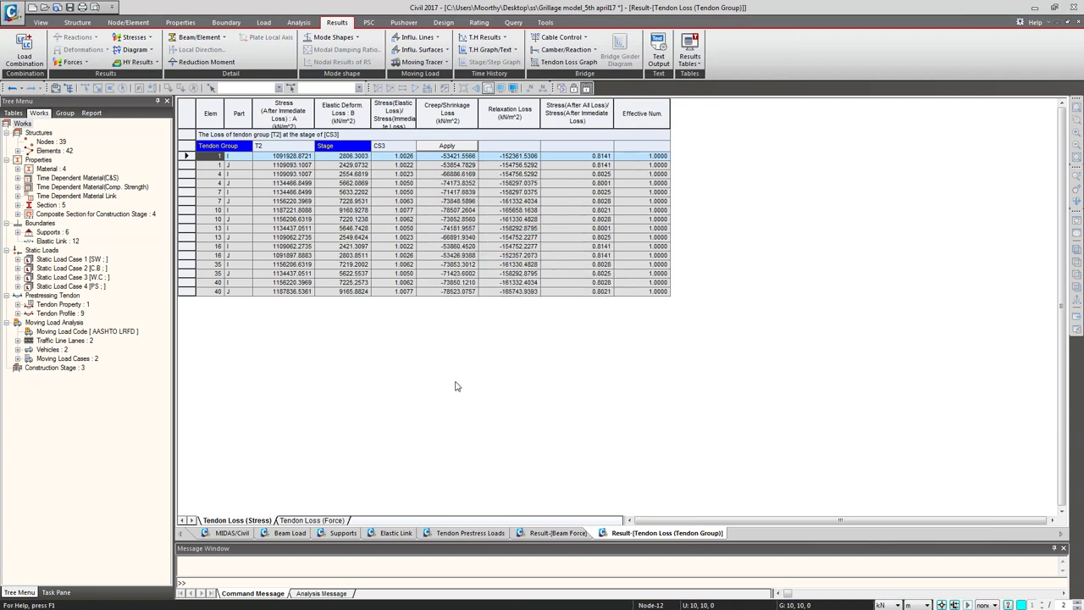
# Step: Plot the beam moment My diagram for moving load case MVmin: MVC1
pyautogui.click(231, 532)
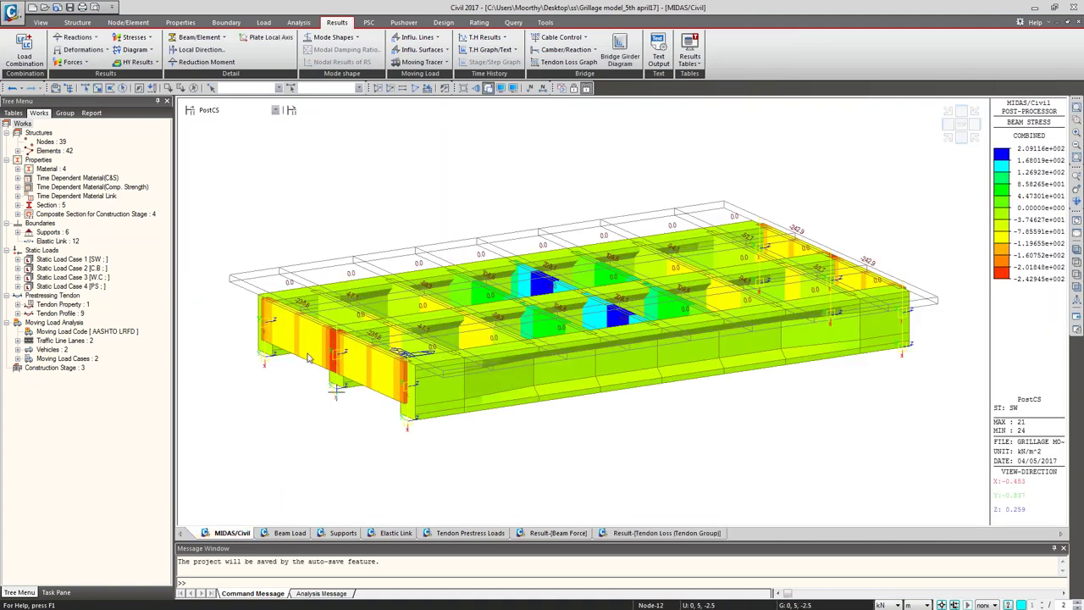
pyautogui.rightClick(365, 138)
pyautogui.moveTo(476, 169)
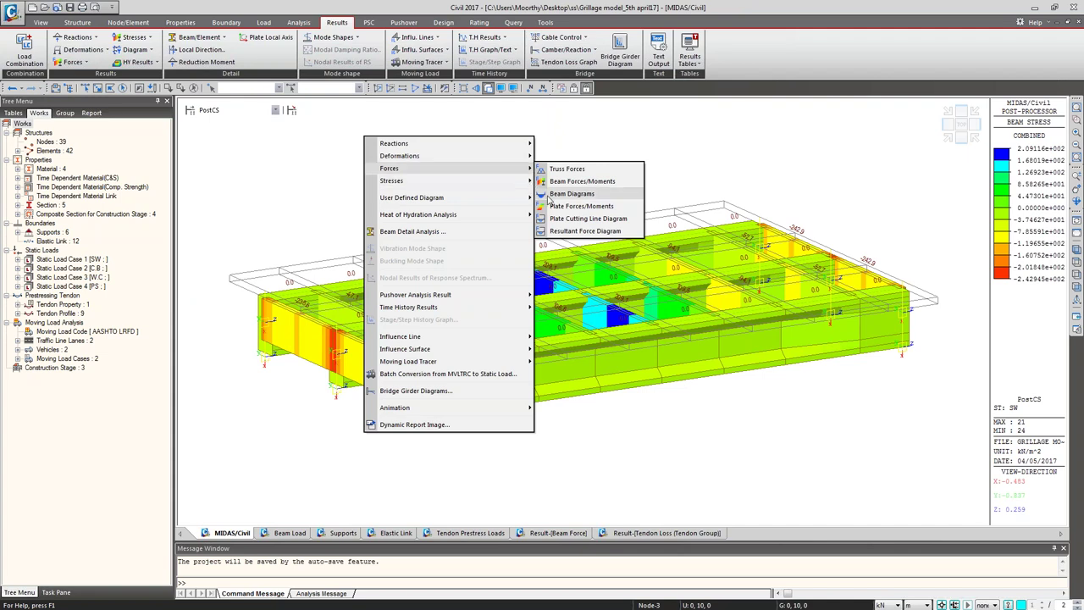
pyautogui.press('Escape')
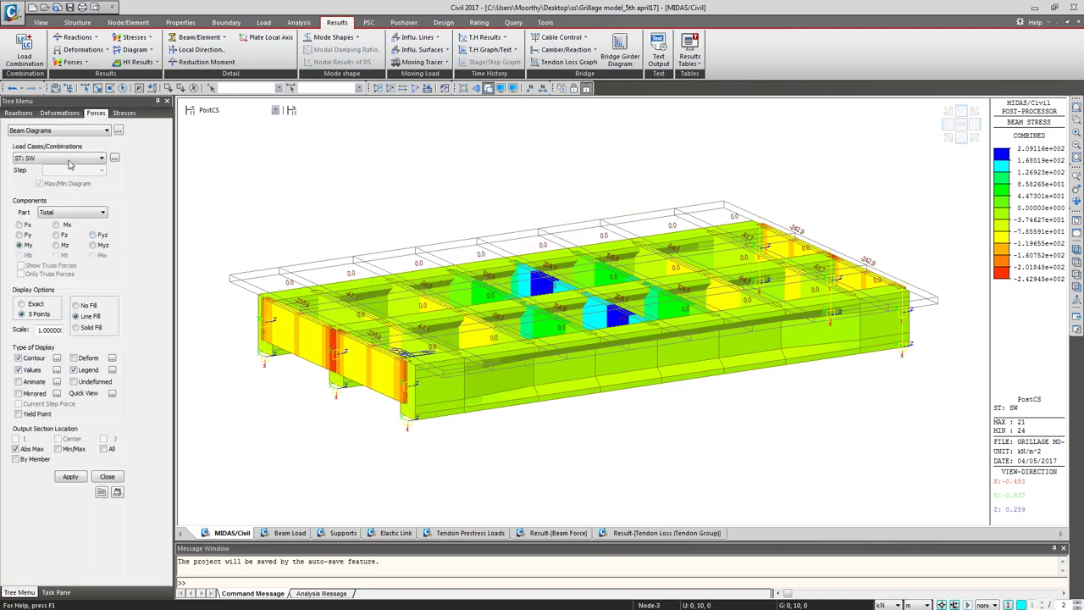
pyautogui.click(70, 160)
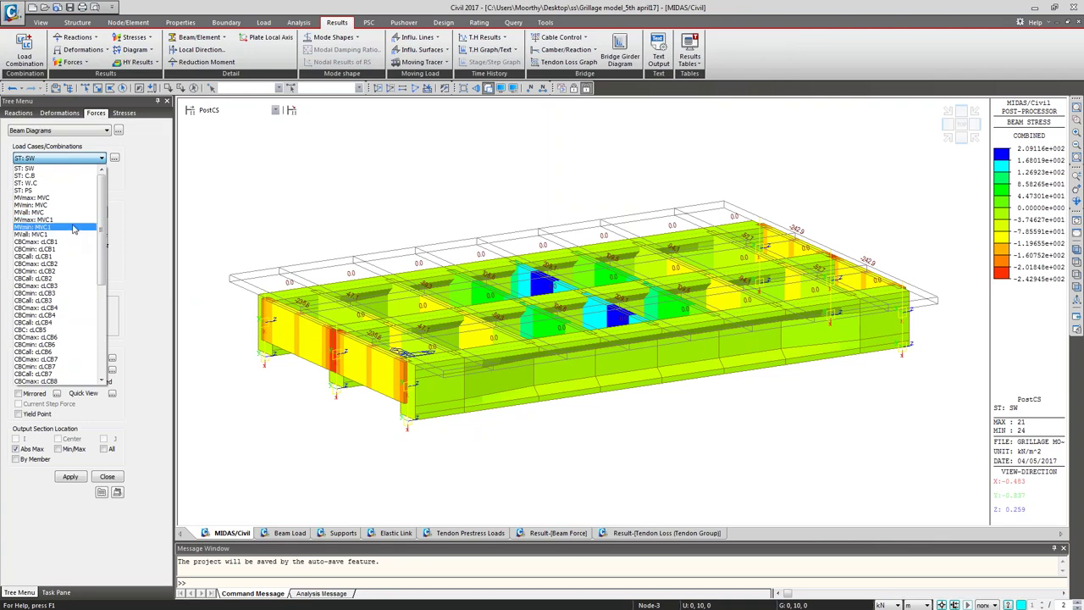
pyautogui.click(74, 227)
pyautogui.click(73, 477)
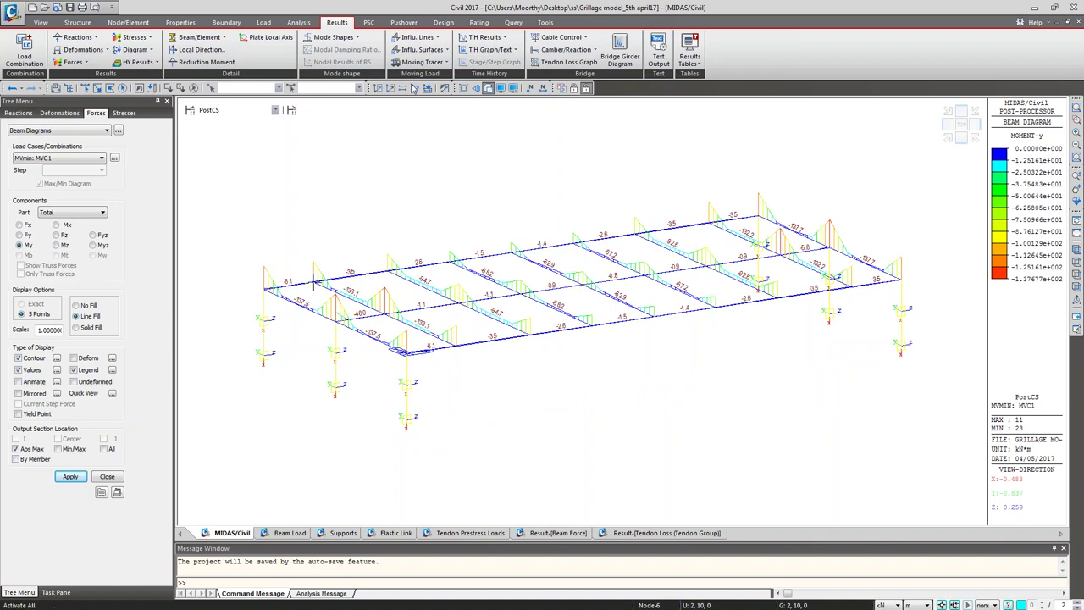
pyautogui.click(433, 64)
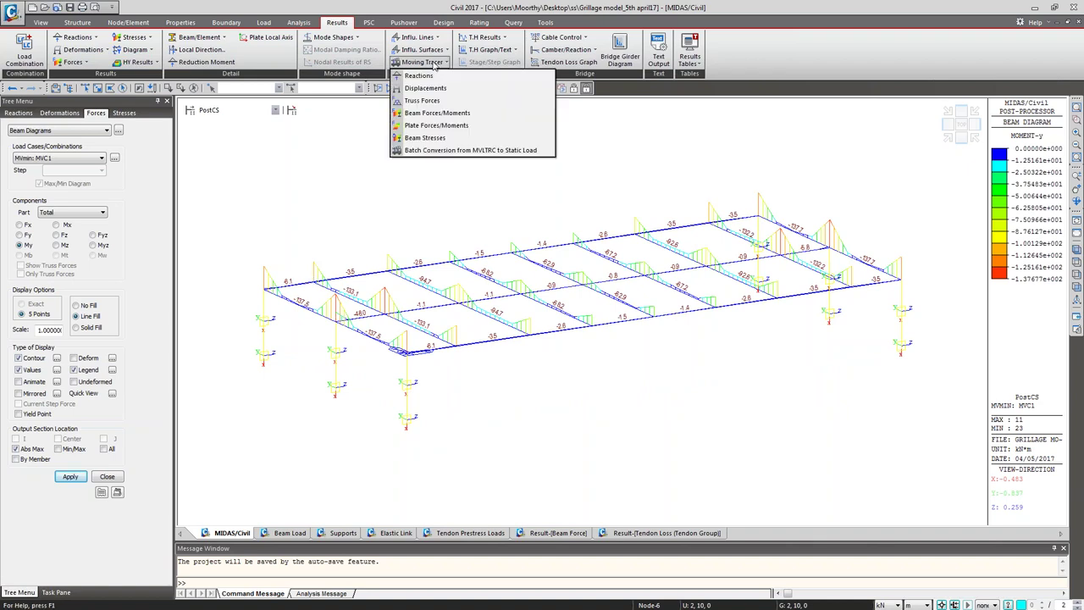
# Step: Trace the MVmin: MVC1 load positions for extreme beam moment at key element 41, then close the tracer
pyautogui.click(439, 115)
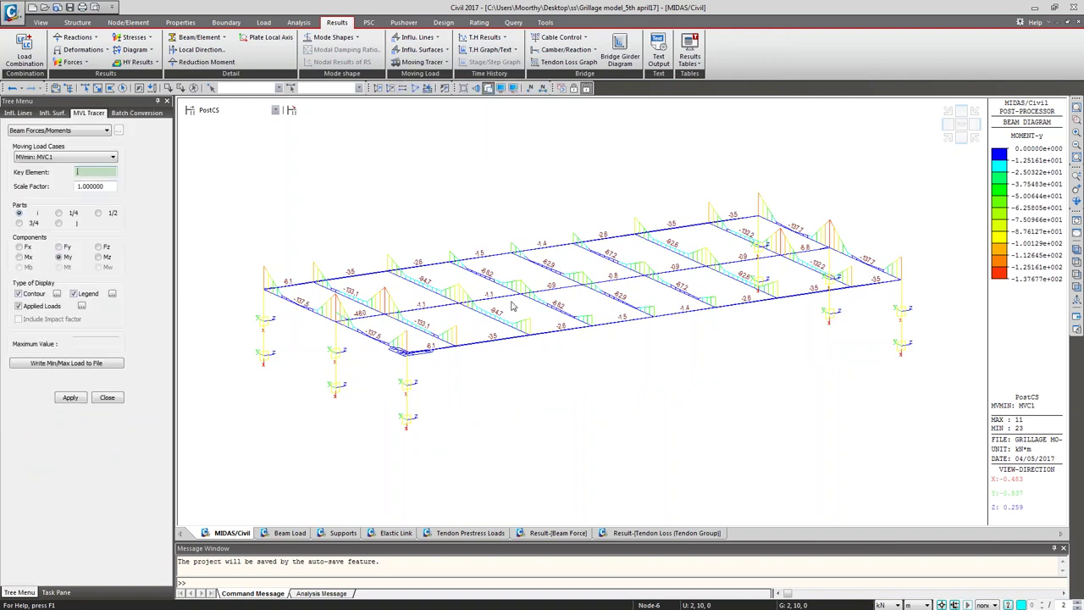
pyautogui.click(554, 290)
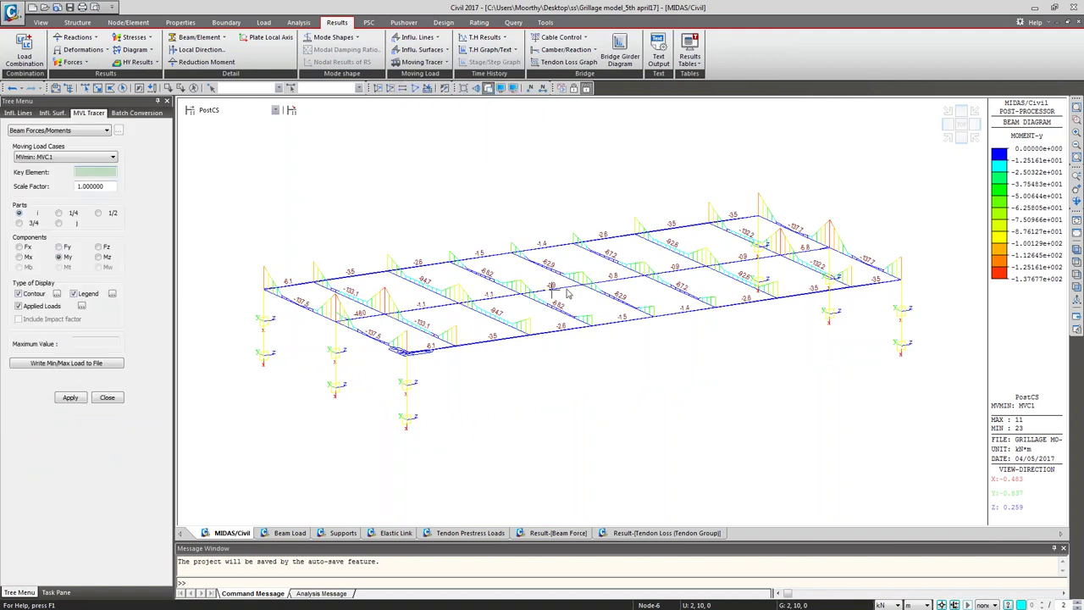
pyautogui.click(71, 398)
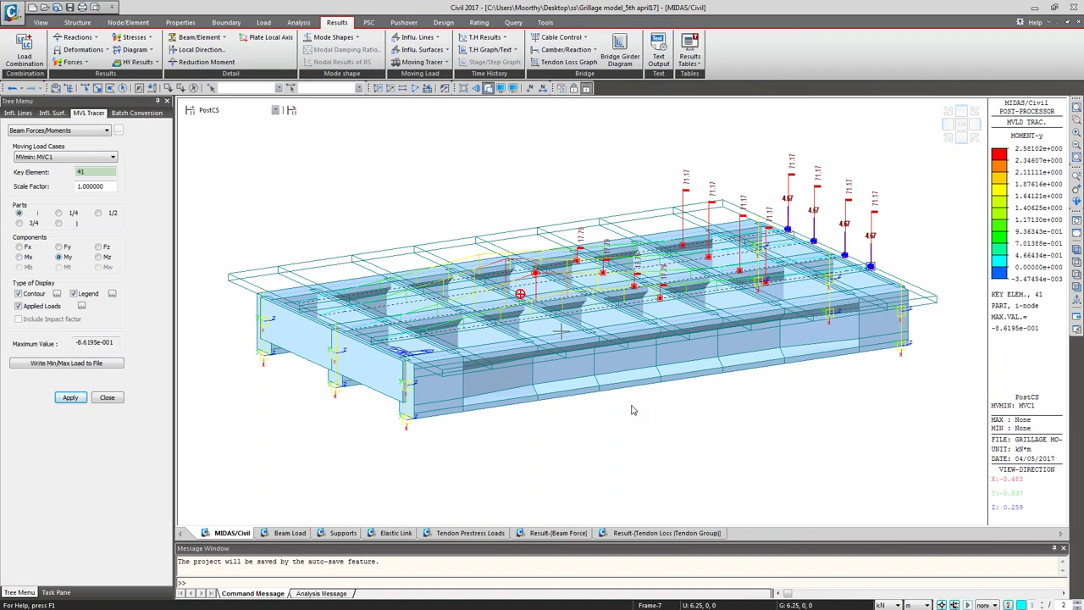
pyautogui.click(107, 398)
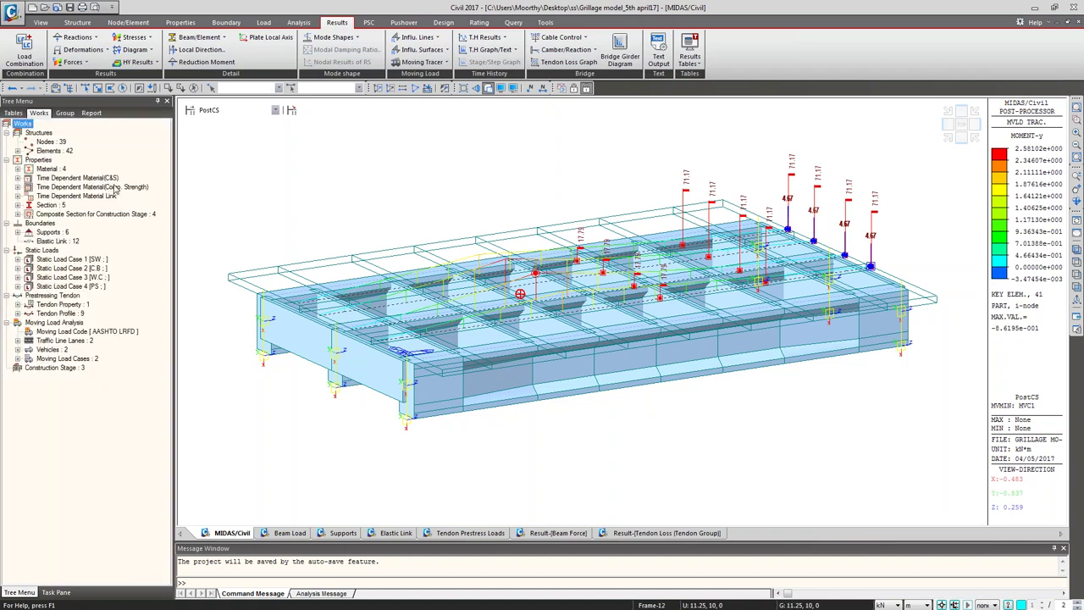
# Step: Create a new blank document with the Report tab's Dynamic Report Generator
pyautogui.click(92, 114)
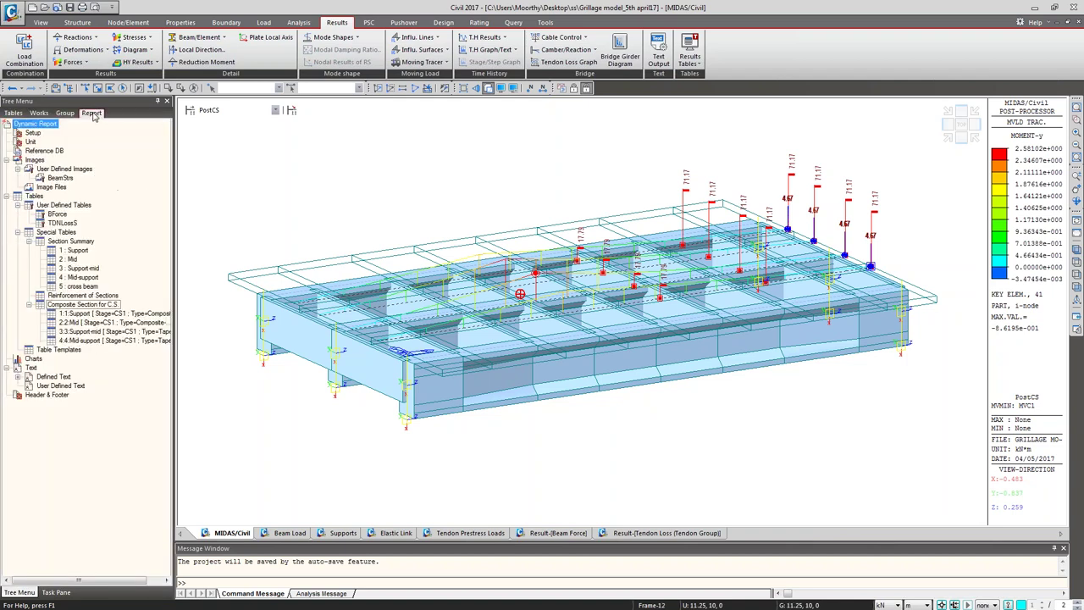
pyautogui.click(543, 23)
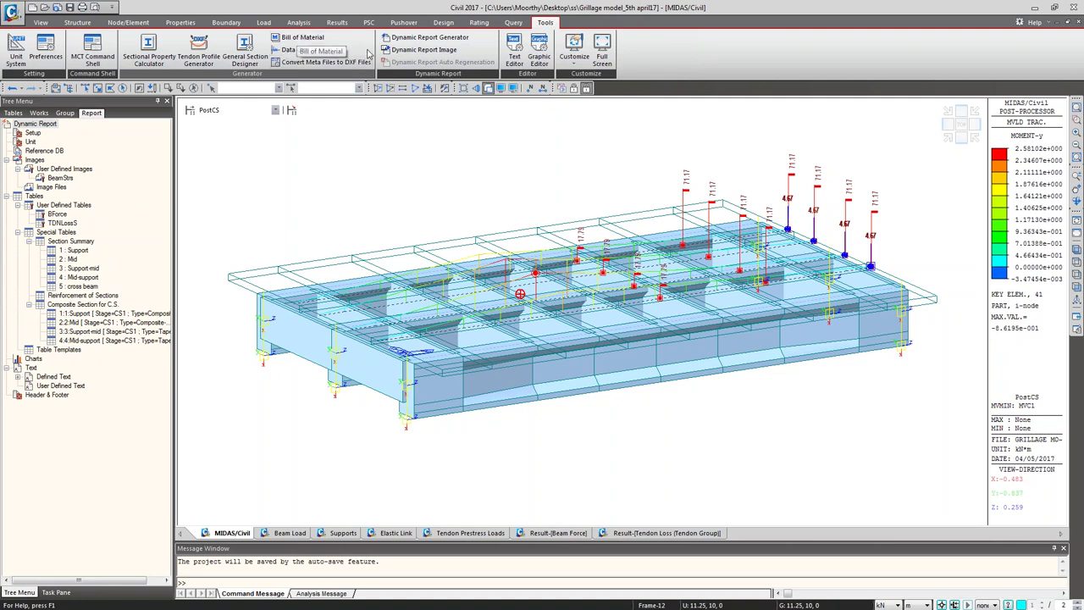
pyautogui.click(398, 42)
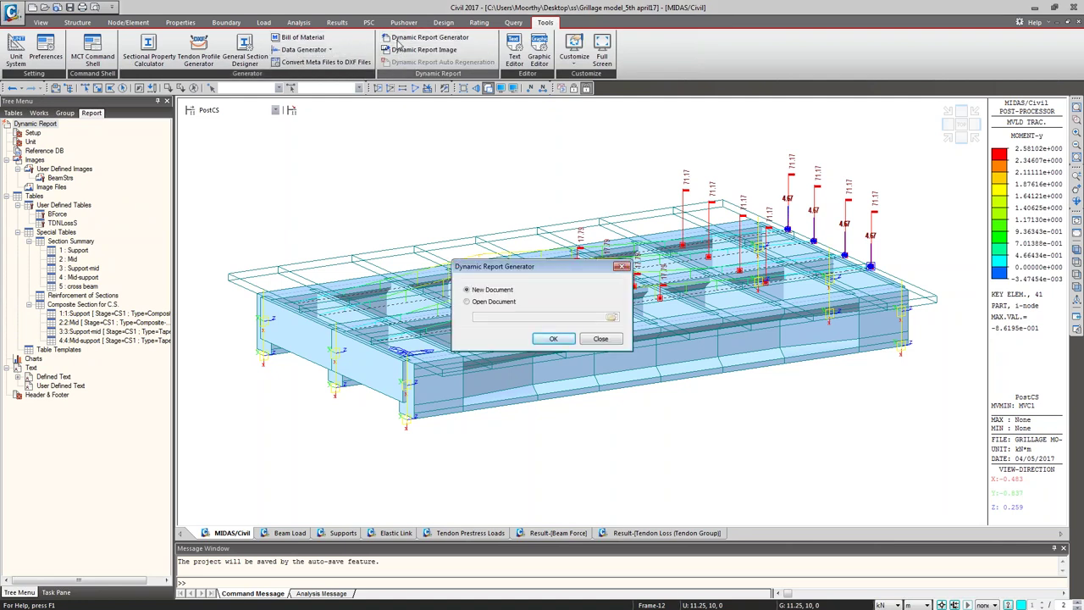
pyautogui.click(537, 341)
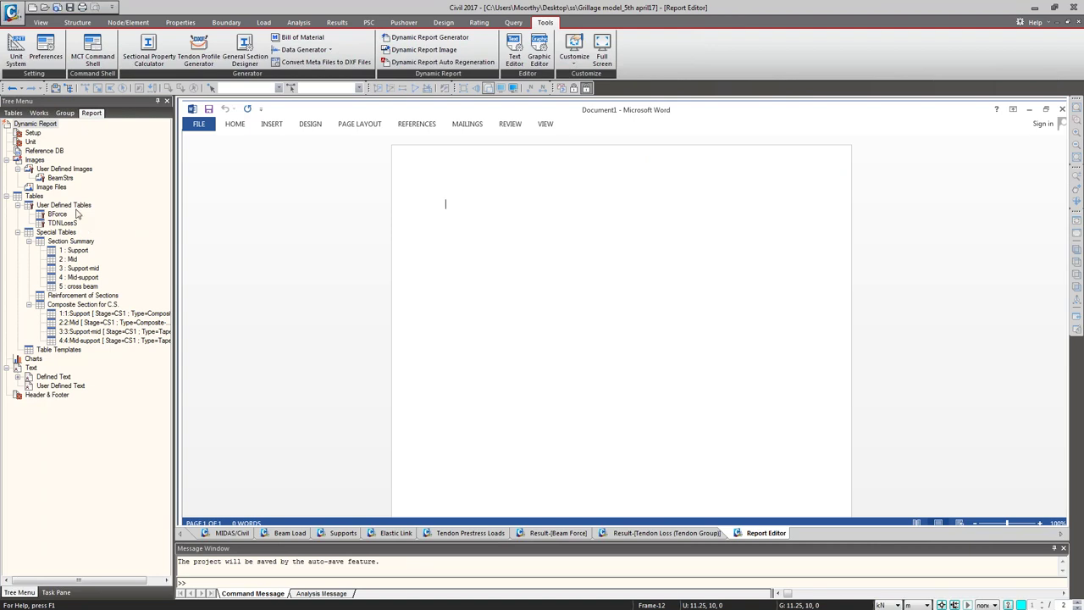
# Step: Insert the BeamStrs stress image, then the BForce and TDNLossS tables, into the report page
pyautogui.click(66, 179)
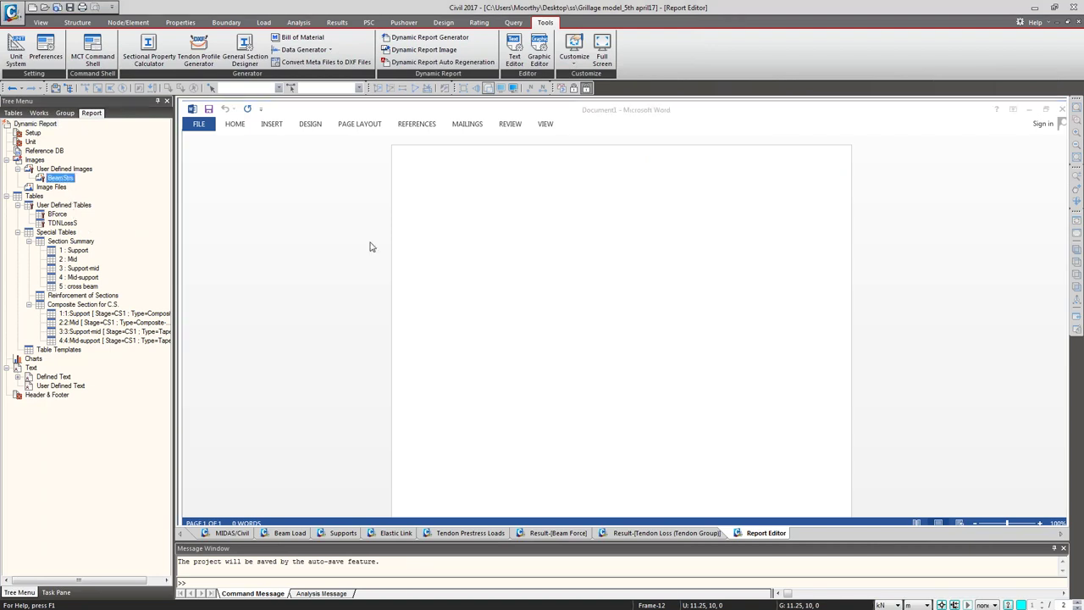
pyautogui.moveTo(66, 179); pyautogui.dragTo(525, 268)
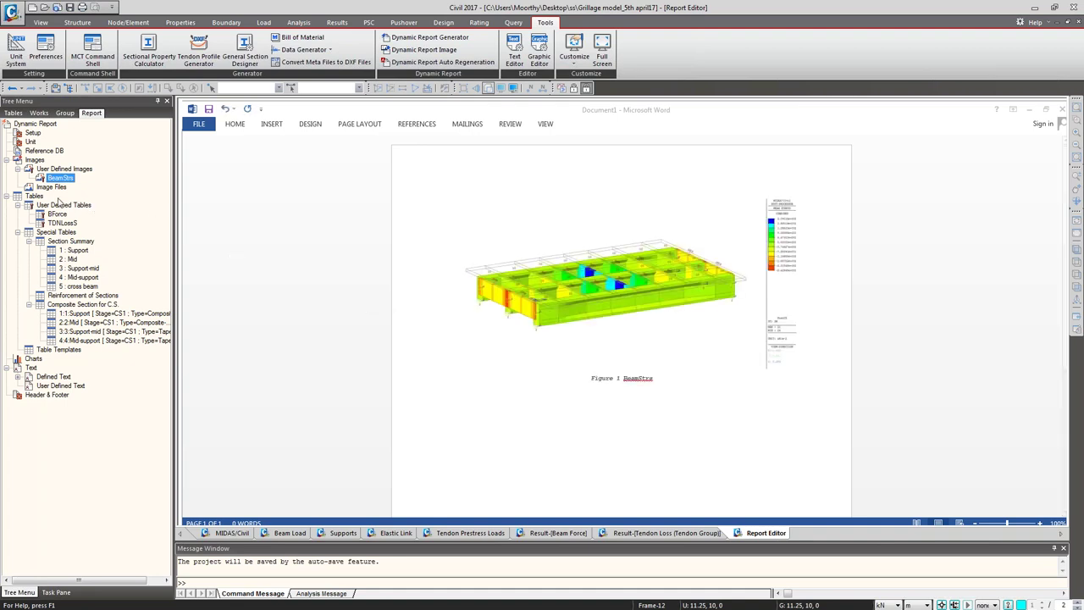
pyautogui.moveTo(57, 217); pyautogui.dragTo(551, 443)
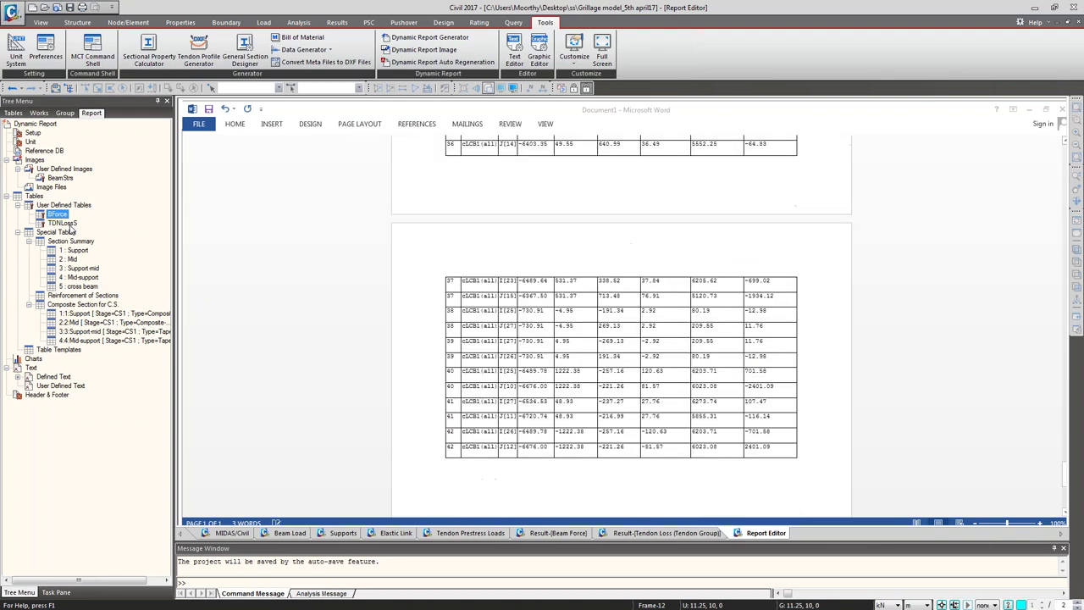
pyautogui.click(69, 224)
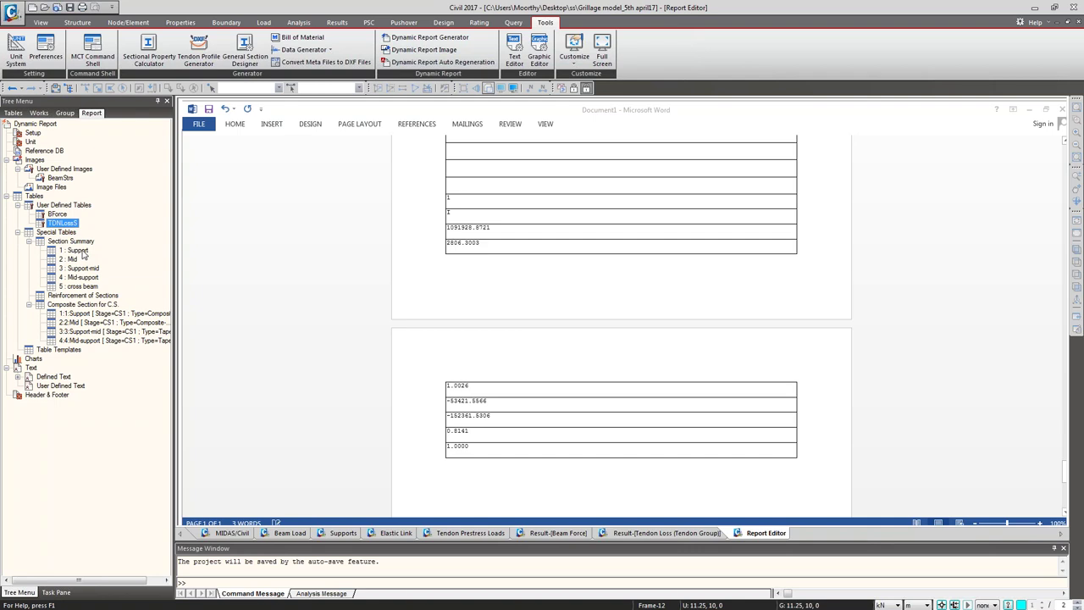
pyautogui.click(448, 305)
pyautogui.scroll(3, 449, 306)
pyautogui.scroll(3, 448, 364)
pyautogui.scroll(-6, 448, 364)
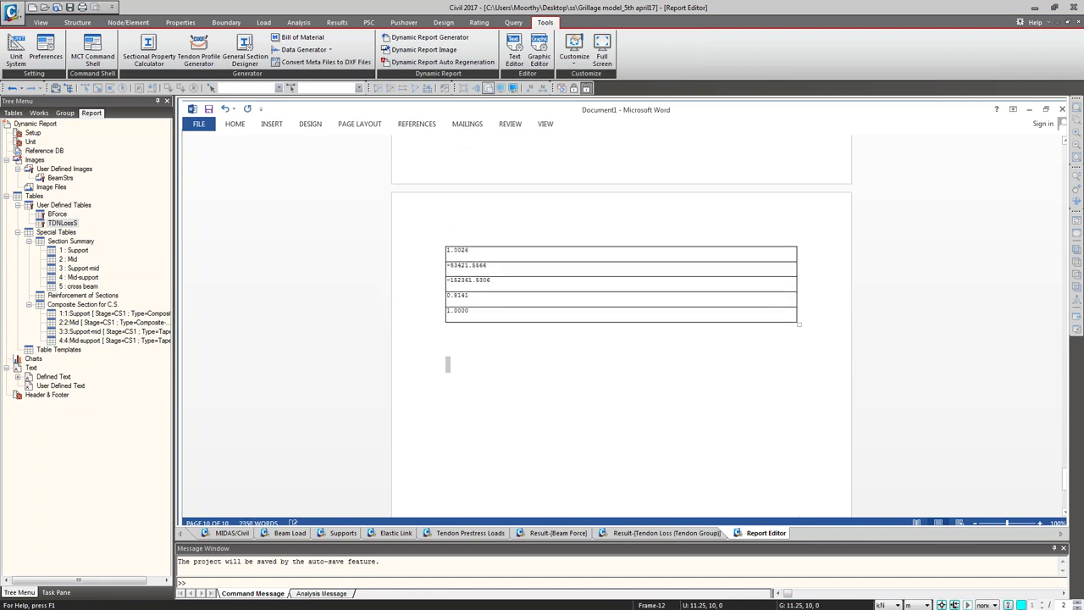
pyautogui.click(80, 249)
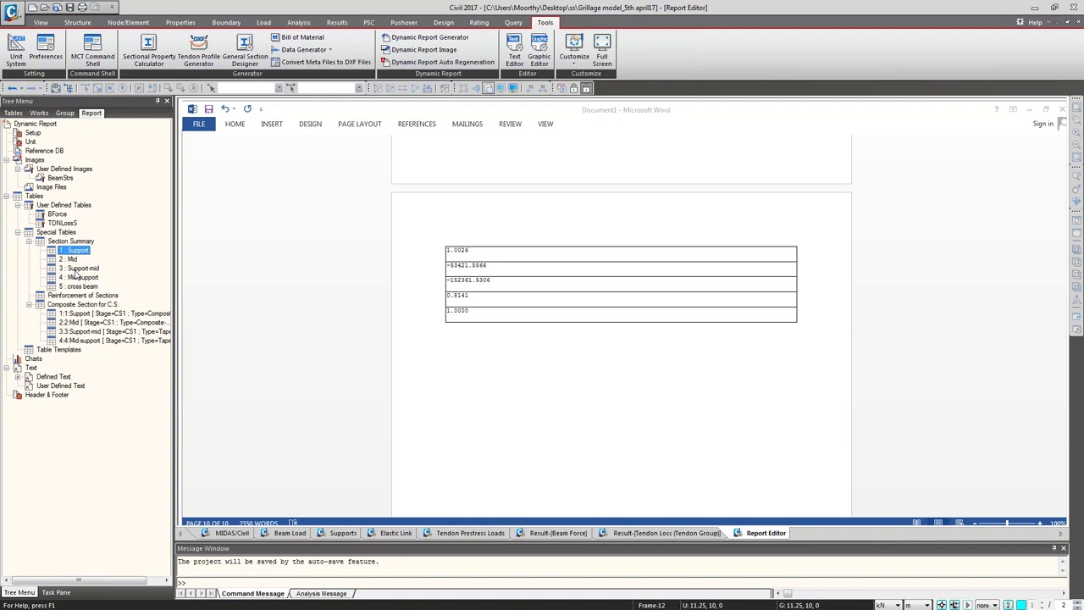
# Step: Drag Section Summary items 1–5 into the report, then select the four Composite Section items
pyautogui.keyDown('shift'); pyautogui.click(78, 286); pyautogui.keyUp('shift')
pyautogui.moveTo(78, 257); pyautogui.dragTo(513, 429)
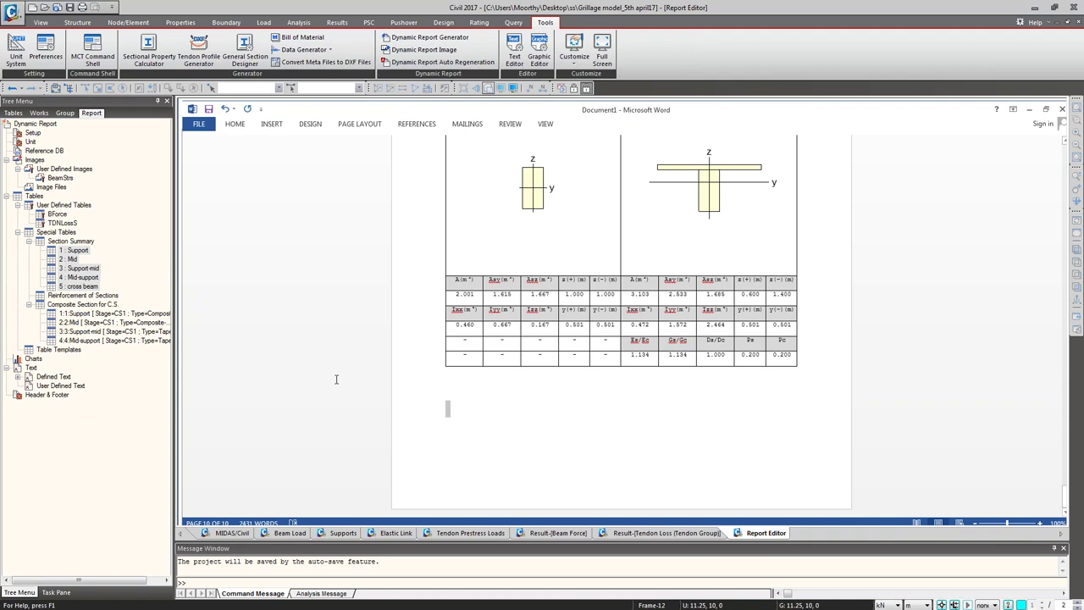
pyautogui.click(90, 314)
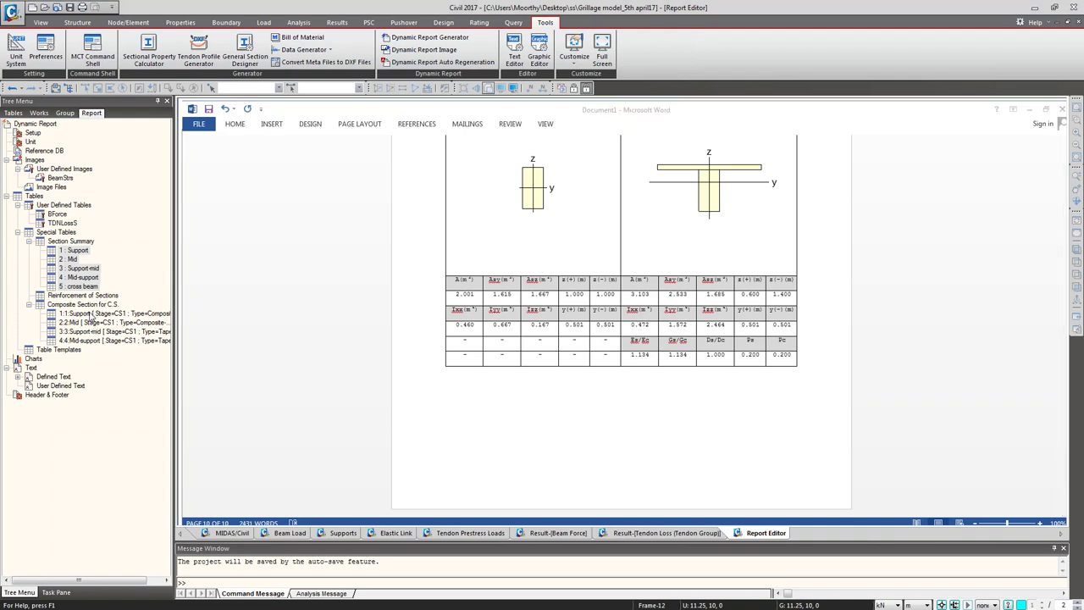
pyautogui.keyDown('shift'); pyautogui.click(89, 338); pyautogui.keyUp('shift')
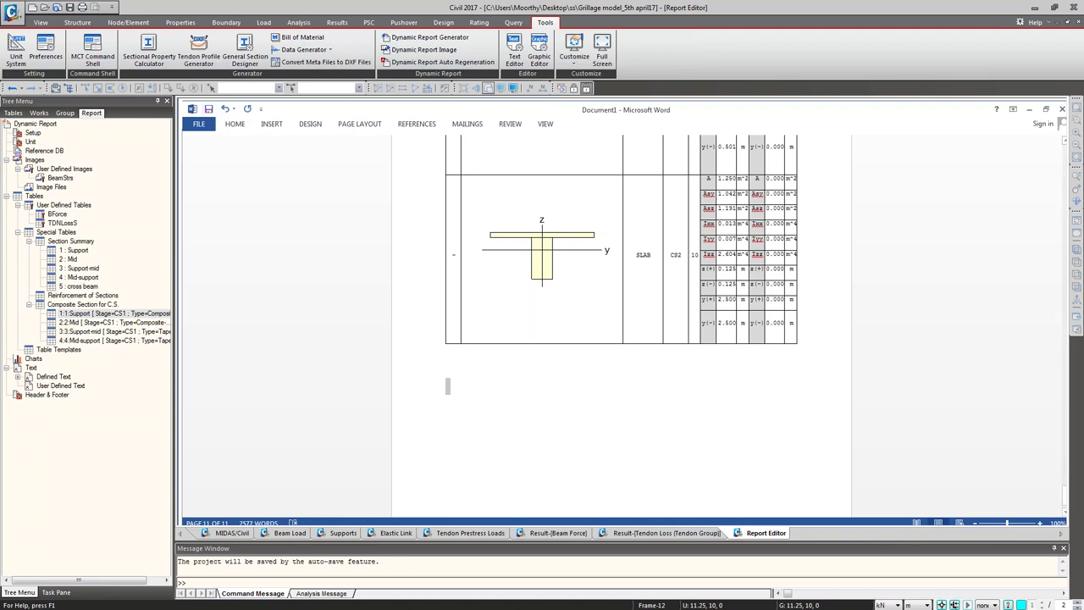
# Step: Save the Word report as 'GRILLAGE REPORT' in the Desktop's ss folder
pyautogui.click(211, 111)
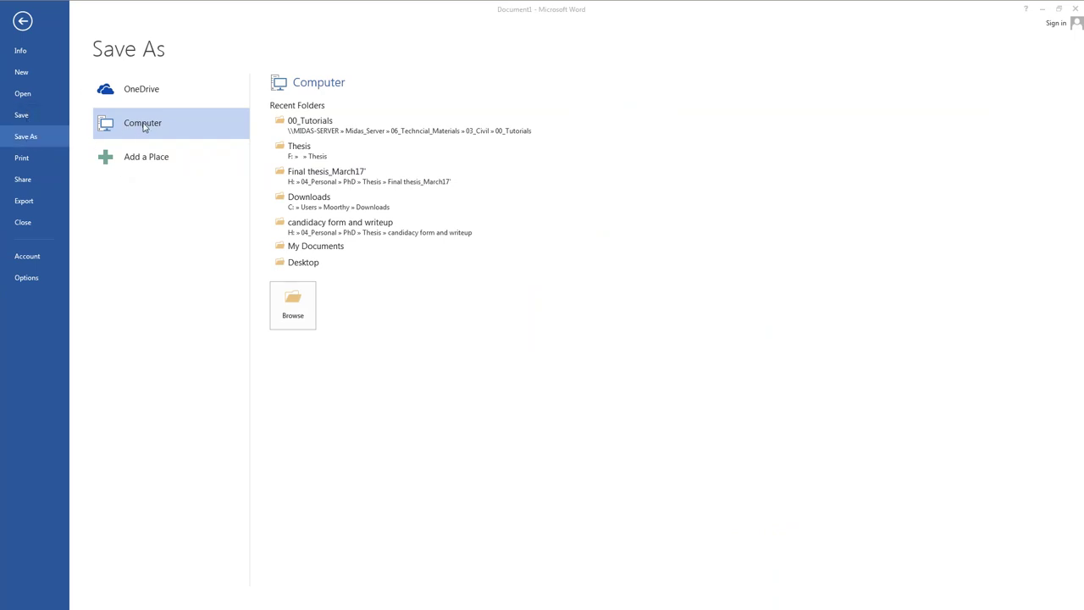
pyautogui.click(293, 263)
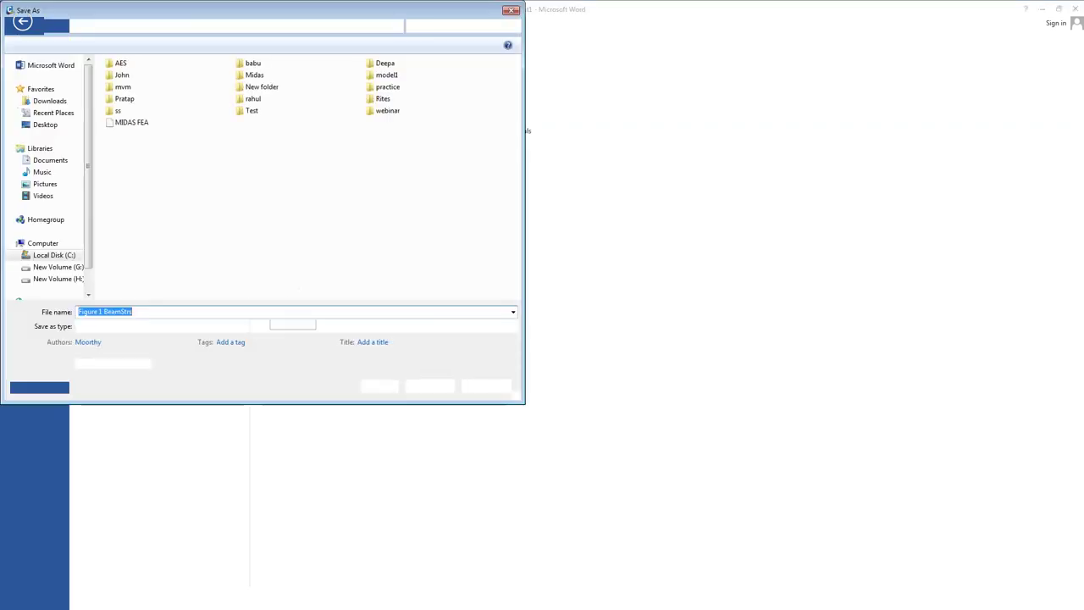
pyautogui.doubleClick(118, 110)
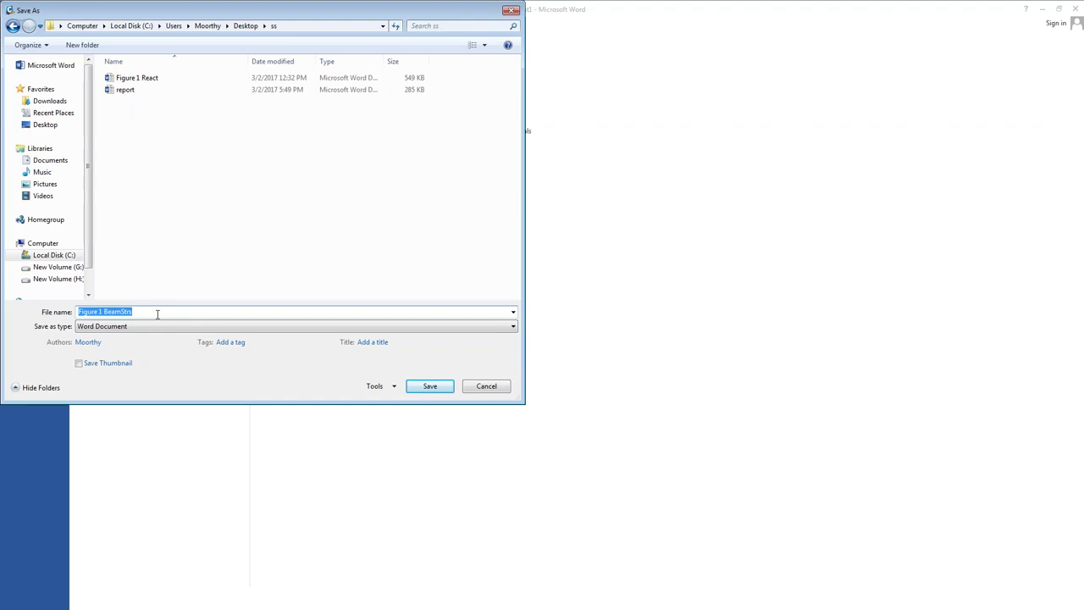
pyautogui.press('End')
pyautogui.write('GR')
pyautogui.press('BackSpace')
pyautogui.press('BackSpace')
pyautogui.press('BackSpace')
pyautogui.press('BackSpace')
pyautogui.press('BackSpace')
pyautogui.press('BackSpace')
pyautogui.press('BackSpace')
pyautogui.press('BackSpace')
pyautogui.press('BackSpace')
pyautogui.press('BackSpace')
pyautogui.press('BackSpace')
pyautogui.press('BackSpace')
pyautogui.press('BackSpace')
pyautogui.press('BackSpace')
pyautogui.press('BackSpace')
pyautogui.press('BackSpace')
pyautogui.press('BackSpace')
pyautogui.press('BackSpace')
pyautogui.press('BackSpace')
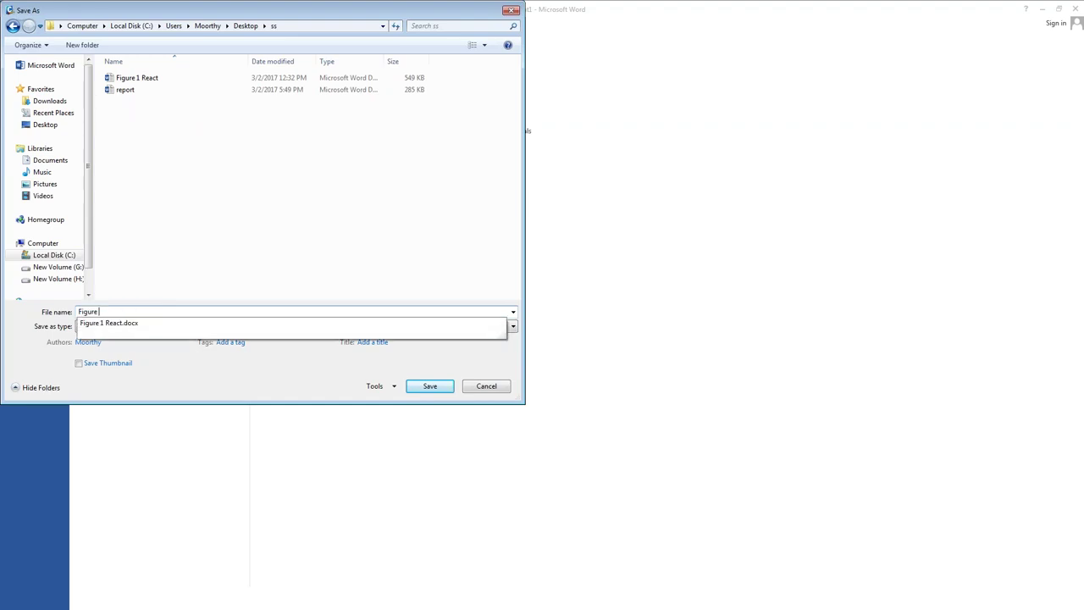
pyautogui.write('GRILLAGE REPORT')
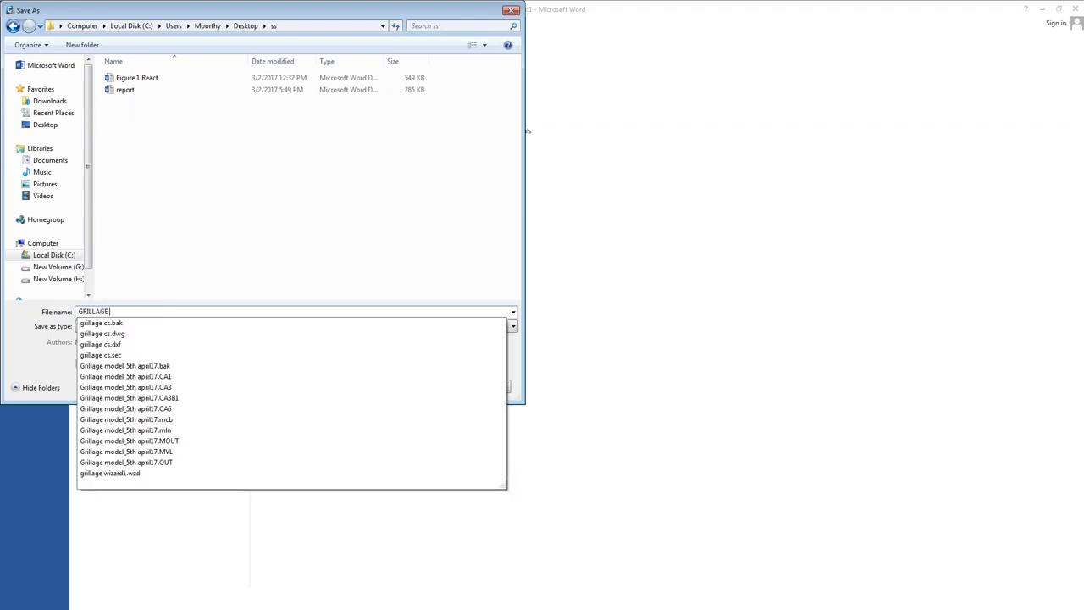
pyautogui.hotkey('ctrl', 'a')
pyautogui.press('Return')
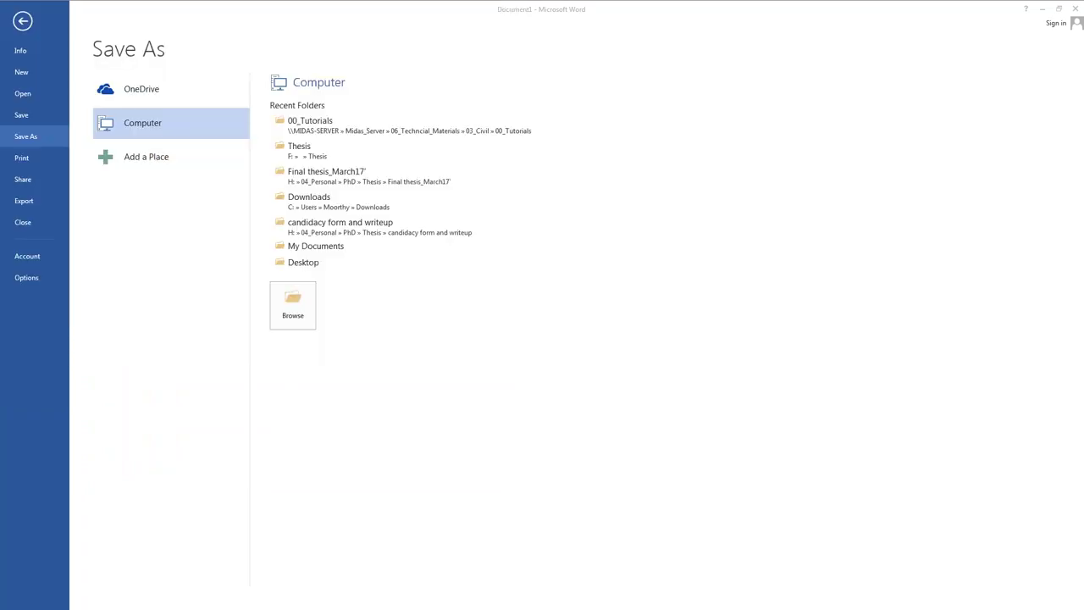
pyautogui.click(231, 532)
# Step: Minimise MIDAS Civil and close the Excel workbook without saving
pyautogui.click(1033, 8)
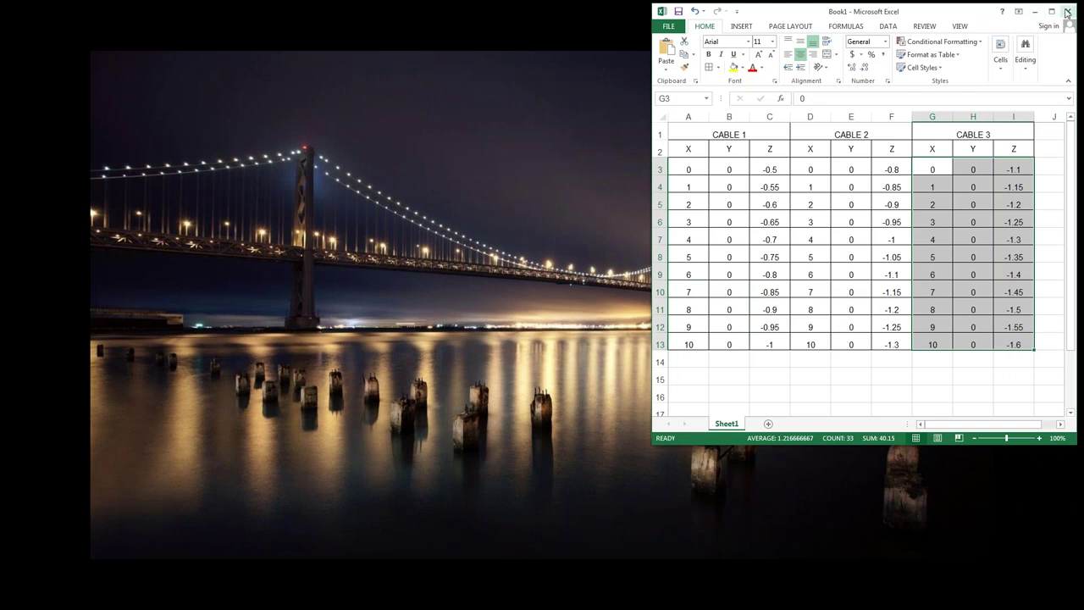
pyautogui.click(1067, 11)
pyautogui.click(527, 331)
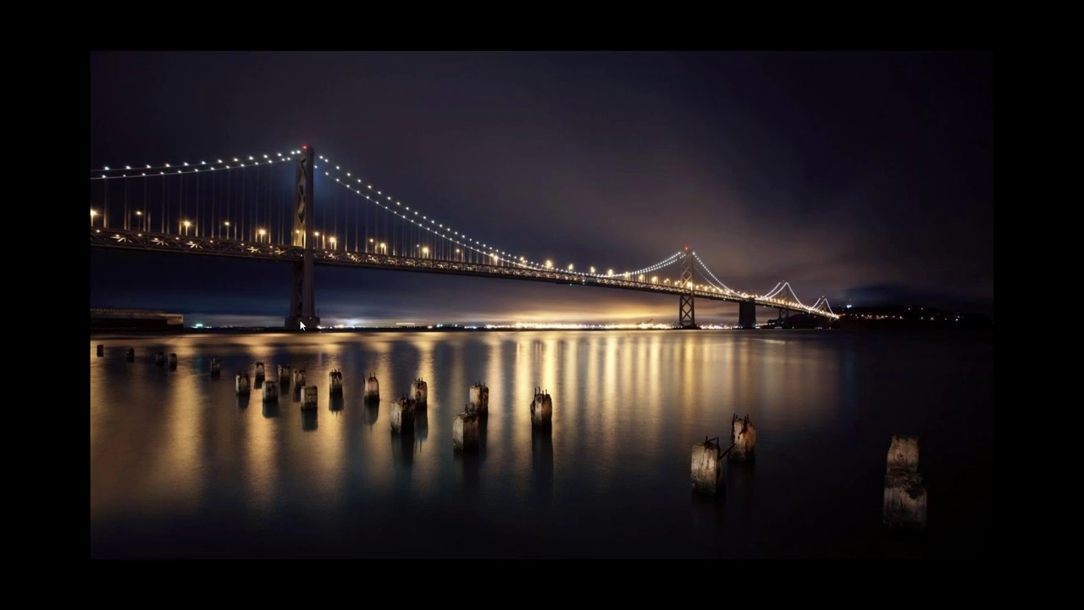
# Step: Open GRILLAGE REPORT from the ss folder, then return to MIDAS Civil
pyautogui.hotkey('alt', 'Tab')
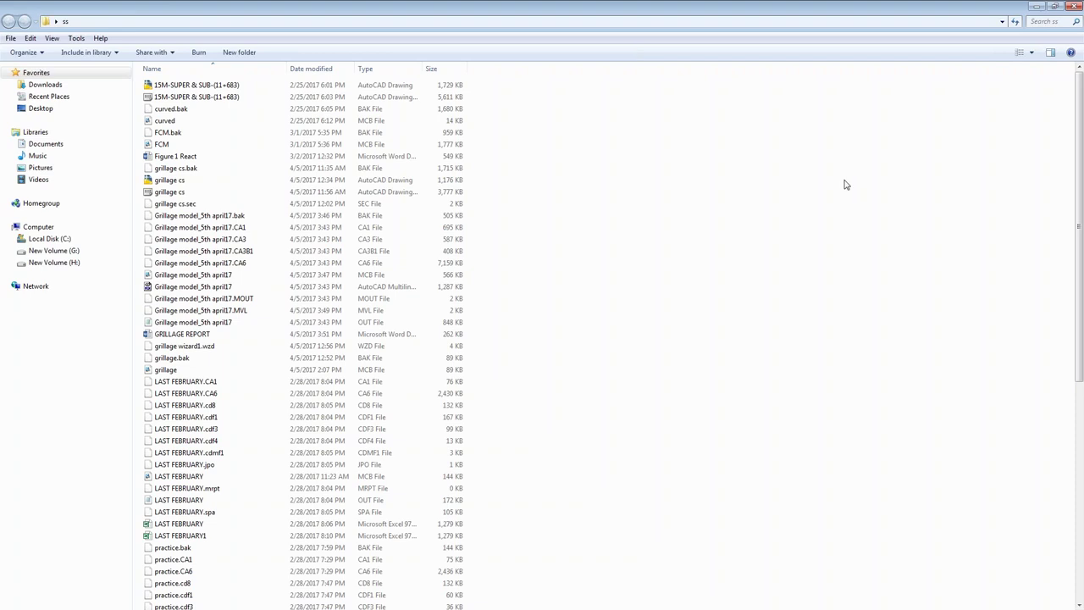
pyautogui.doubleClick(182, 337)
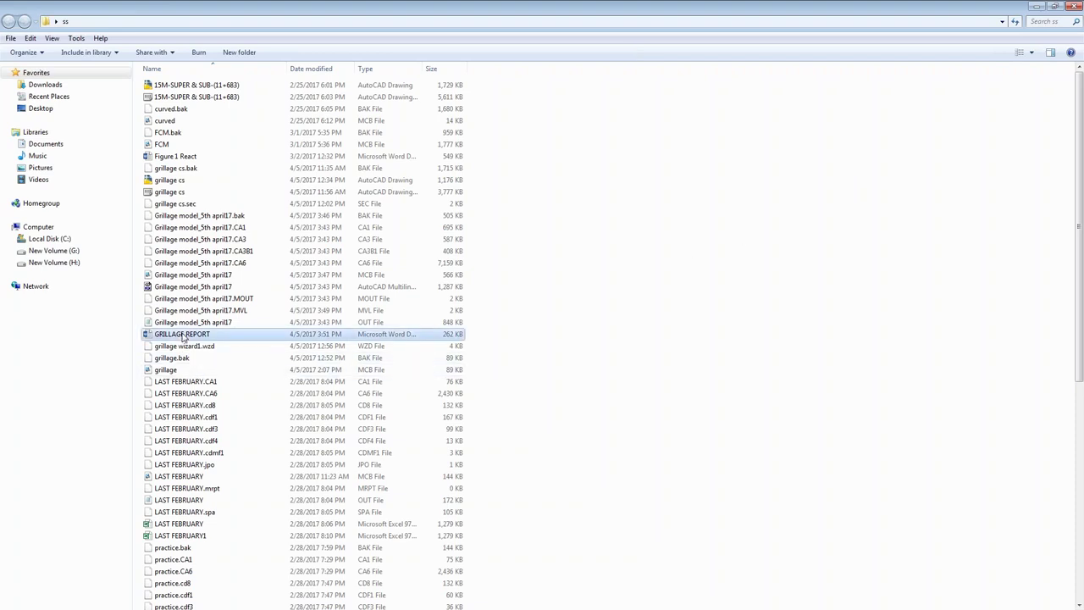
pyautogui.click(1036, 7)
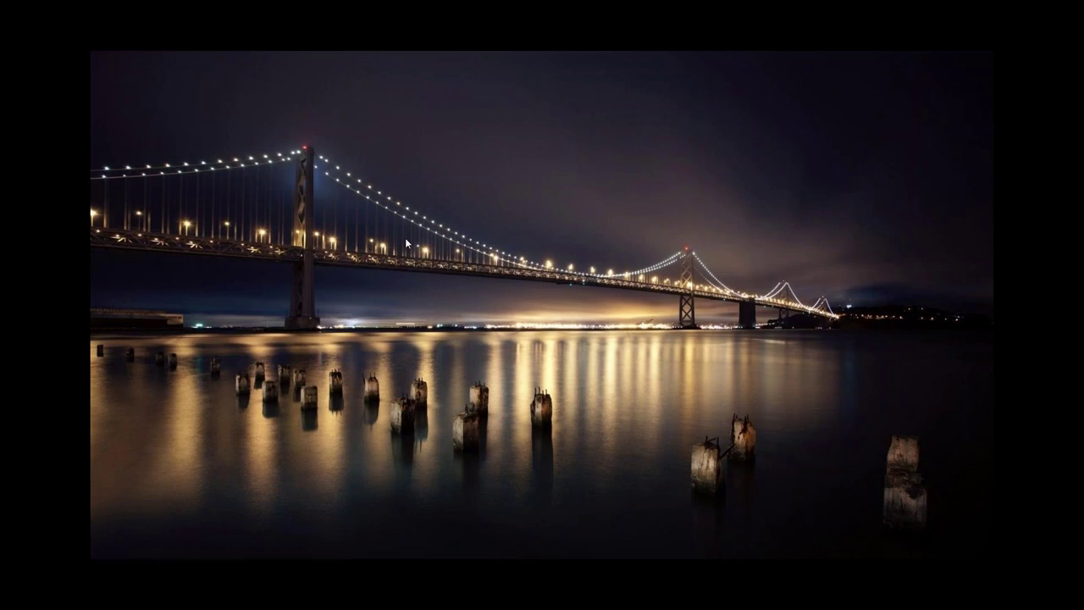
pyautogui.press('Escape')
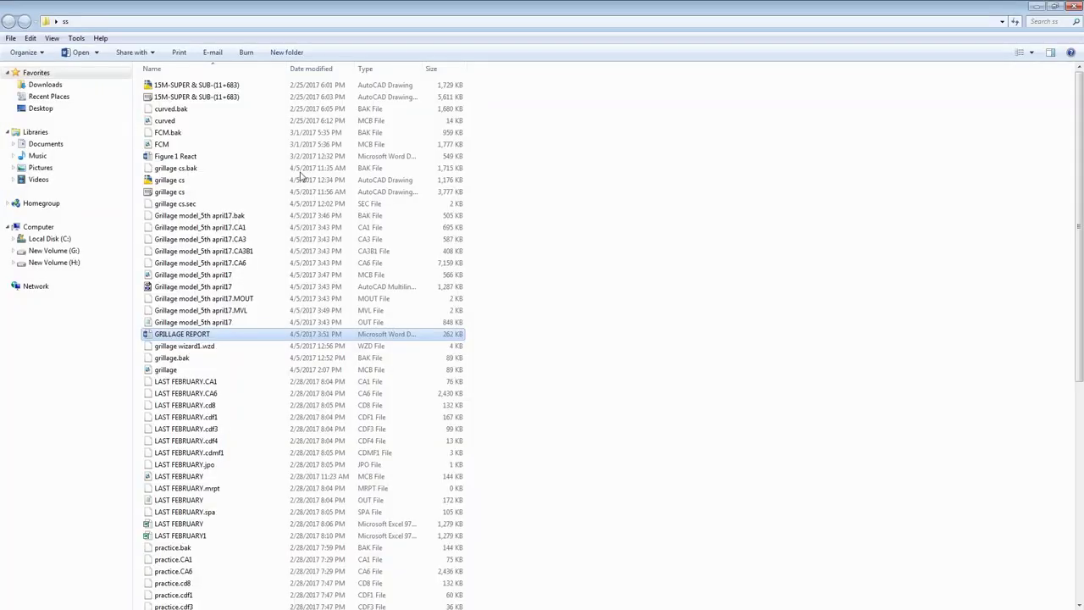
pyautogui.doubleClick(183, 335)
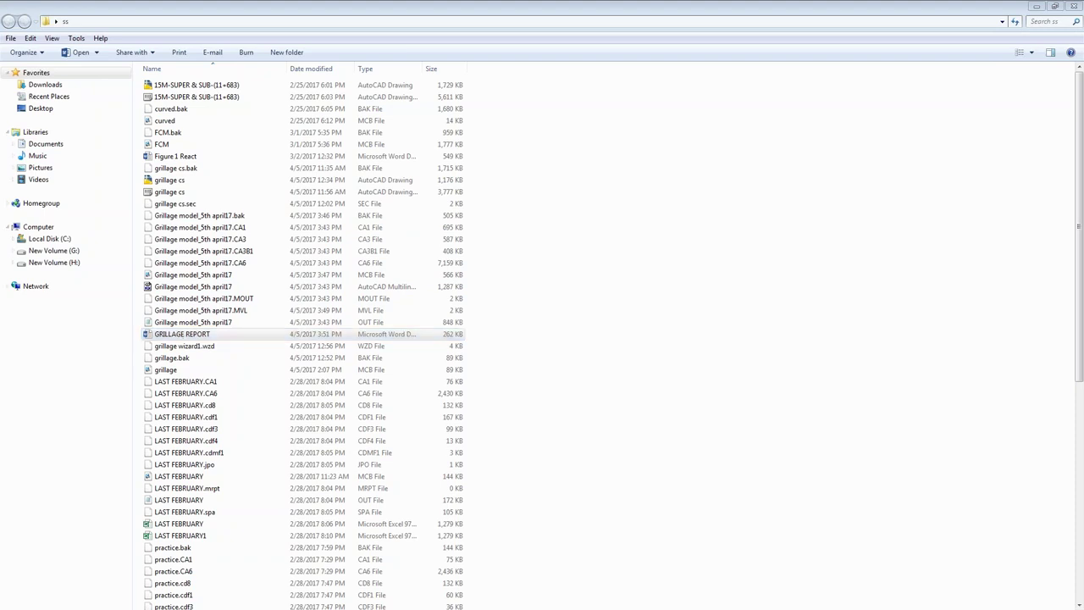
pyautogui.hotkey('alt', 'Tab')
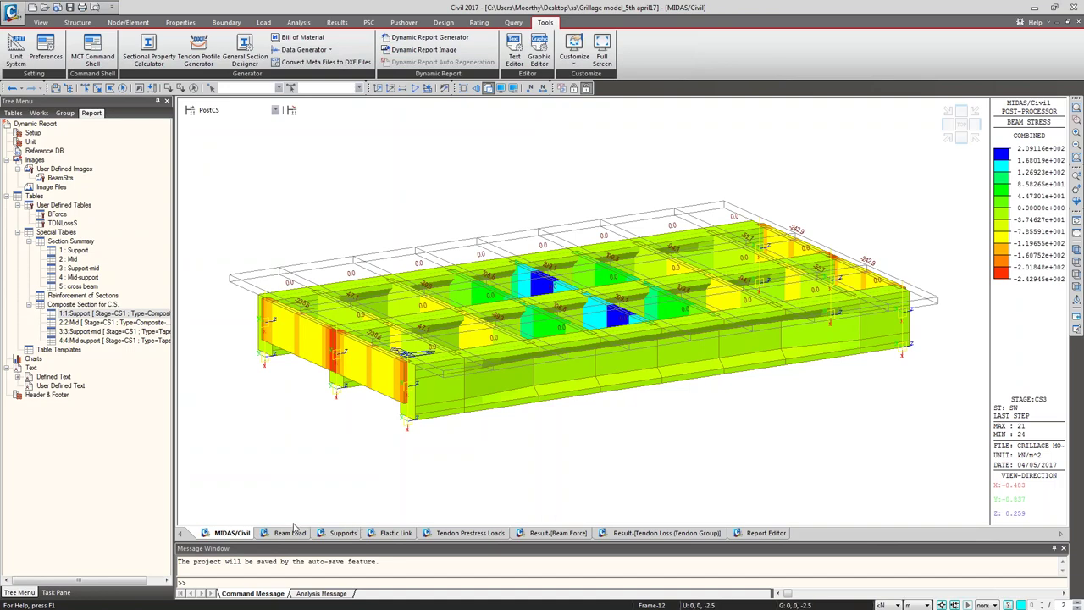
# Step: Close the Beam Load, Supports and Elastic Link windows
pyautogui.click(288, 532)
pyautogui.rightClick(287, 533)
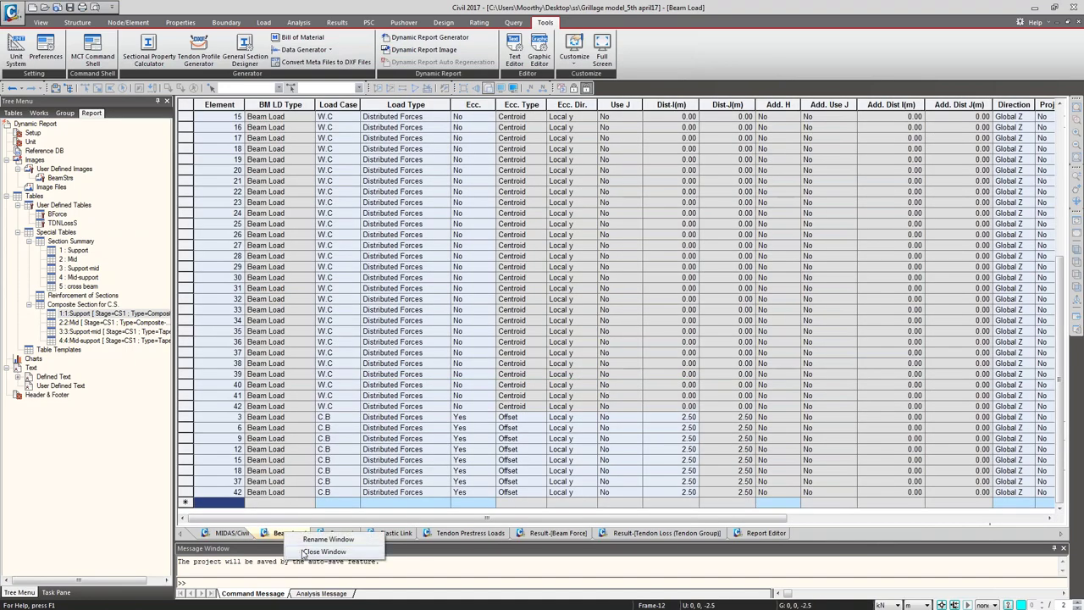
pyautogui.click(306, 552)
pyautogui.click(288, 532)
pyautogui.rightClick(288, 533)
pyautogui.click(305, 551)
pyautogui.click(288, 533)
pyautogui.rightClick(288, 533)
pyautogui.click(307, 551)
# Step: Close the Tendon Prestress Loads, Beam Force, Tendon Loss and Report Editor windows, then switch to Explorer
pyautogui.click(301, 532)
pyautogui.rightClick(300, 532)
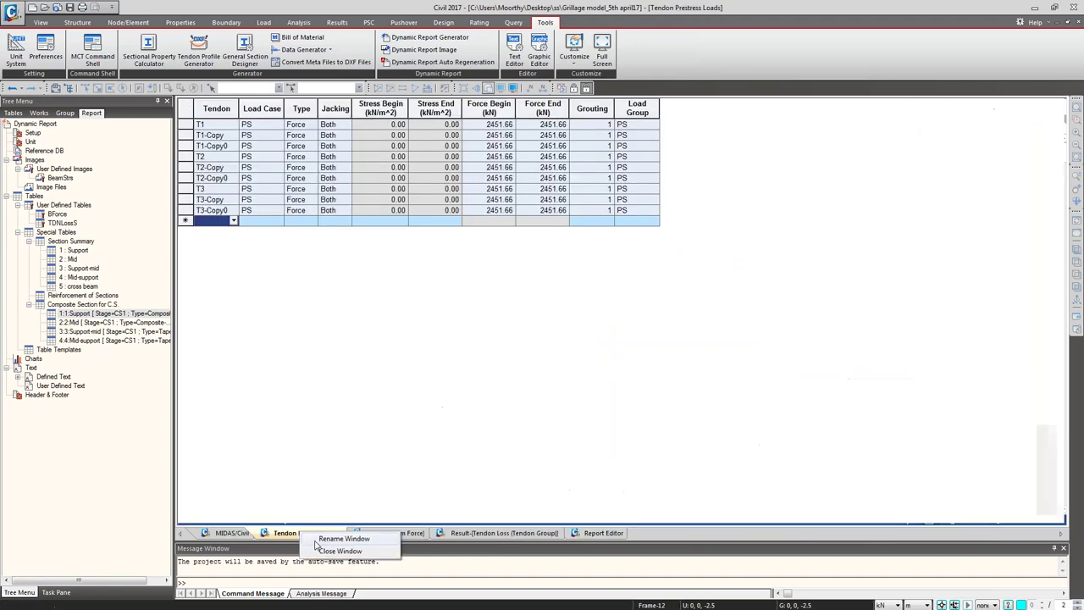
pyautogui.click(314, 551)
pyautogui.click(307, 533)
pyautogui.rightClick(312, 533)
pyautogui.click(326, 551)
pyautogui.click(317, 533)
pyautogui.rightClick(324, 532)
pyautogui.click(329, 551)
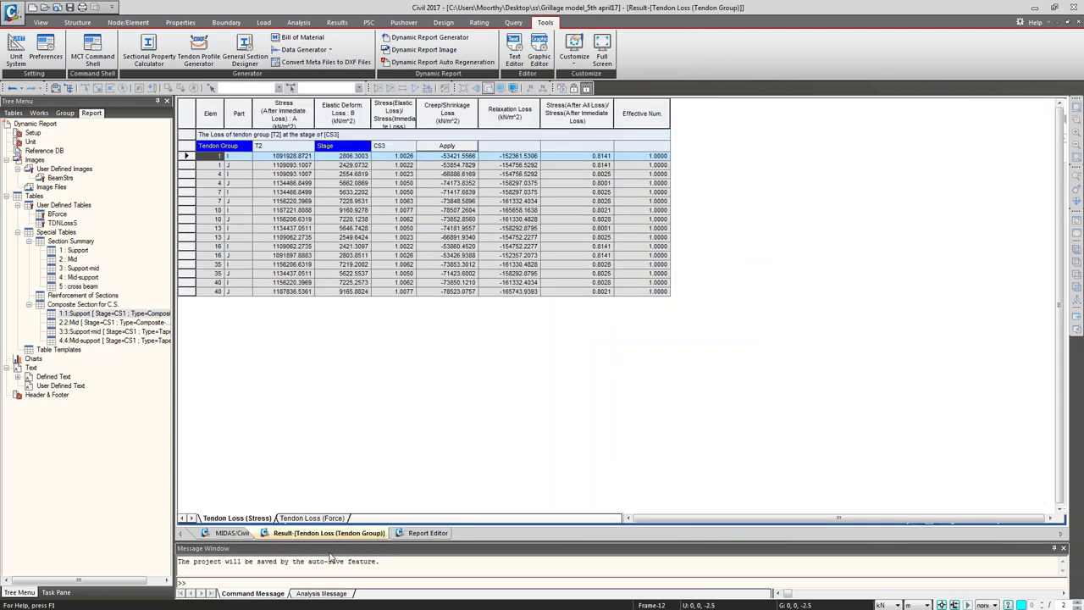
pyautogui.rightClick(310, 536)
pyautogui.click(330, 552)
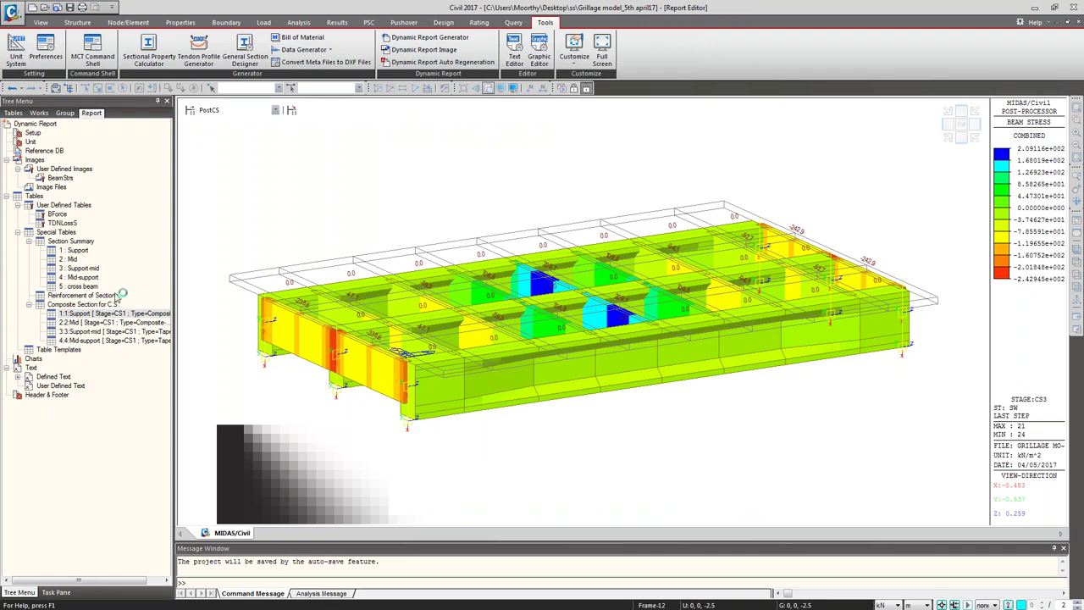
pyautogui.moveTo(389, 271)
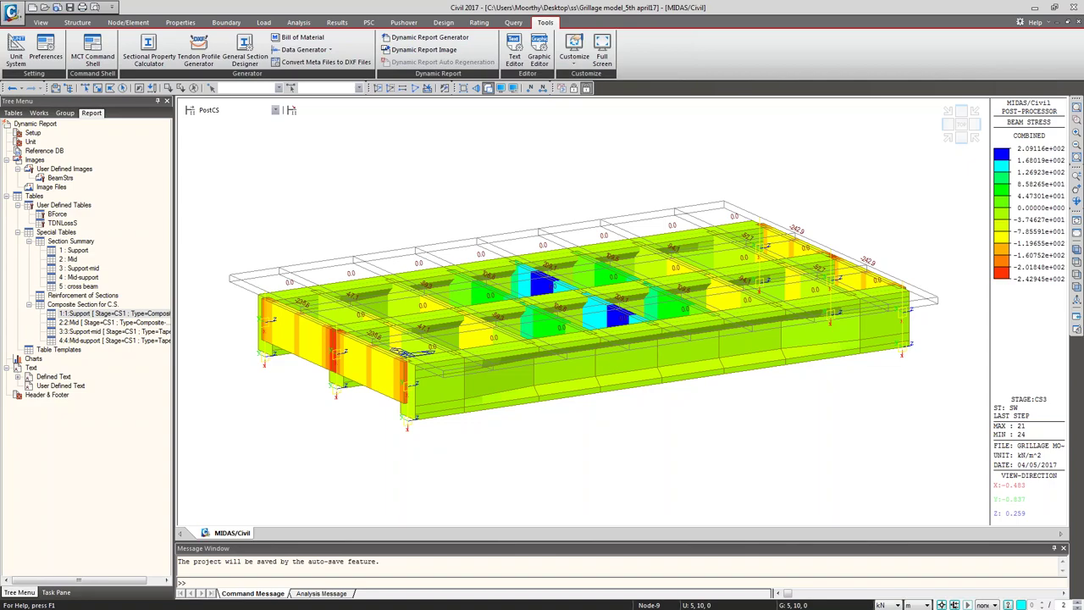
pyautogui.hotkey('alt', 'Tab')
# Step: Refresh the ss folder listing, select GRILLAGE REPORT, and minimise the Explorer window
pyautogui.click(585, 312)
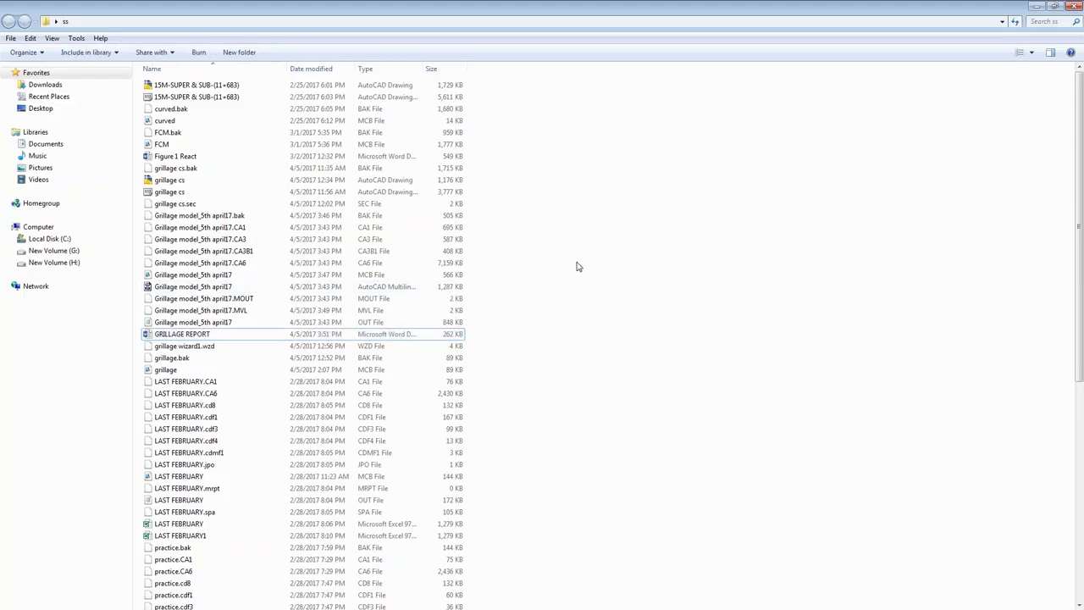
pyautogui.rightClick(576, 267)
pyautogui.click(602, 307)
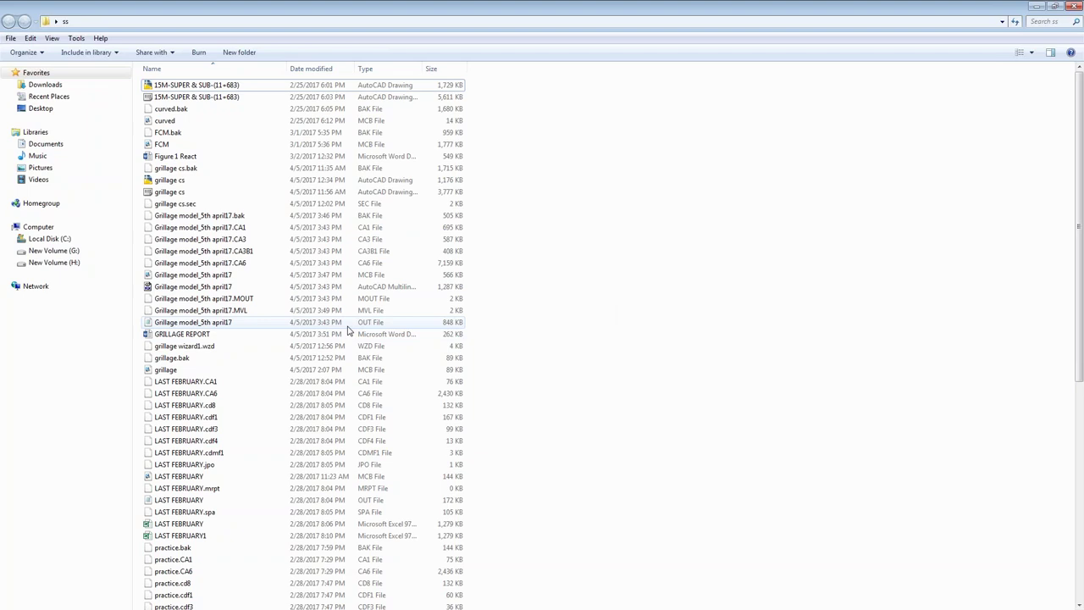
pyautogui.click(197, 335)
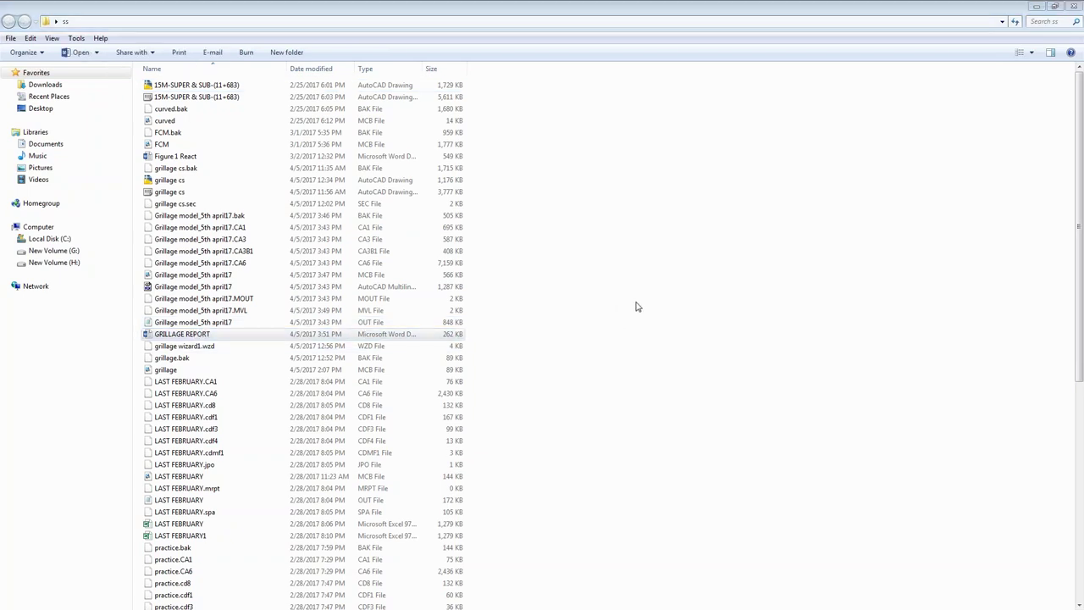
pyautogui.click(1036, 6)
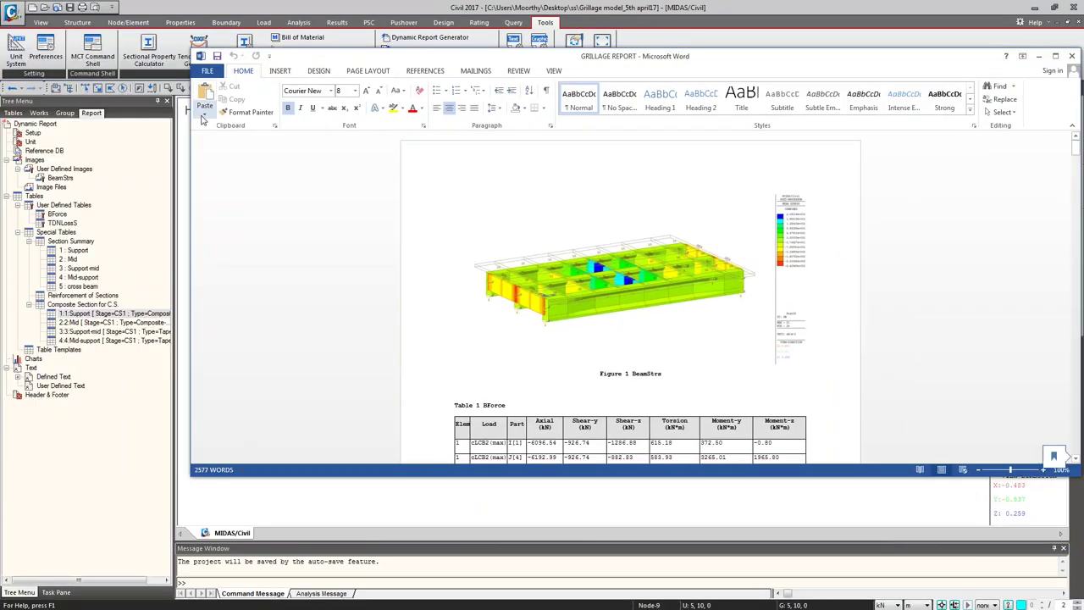
# Step: Tile the Word report on the right and MIDAS on the left, with the model in isometric view
pyautogui.moveTo(191, 119); pyautogui.dragTo(510, 153)
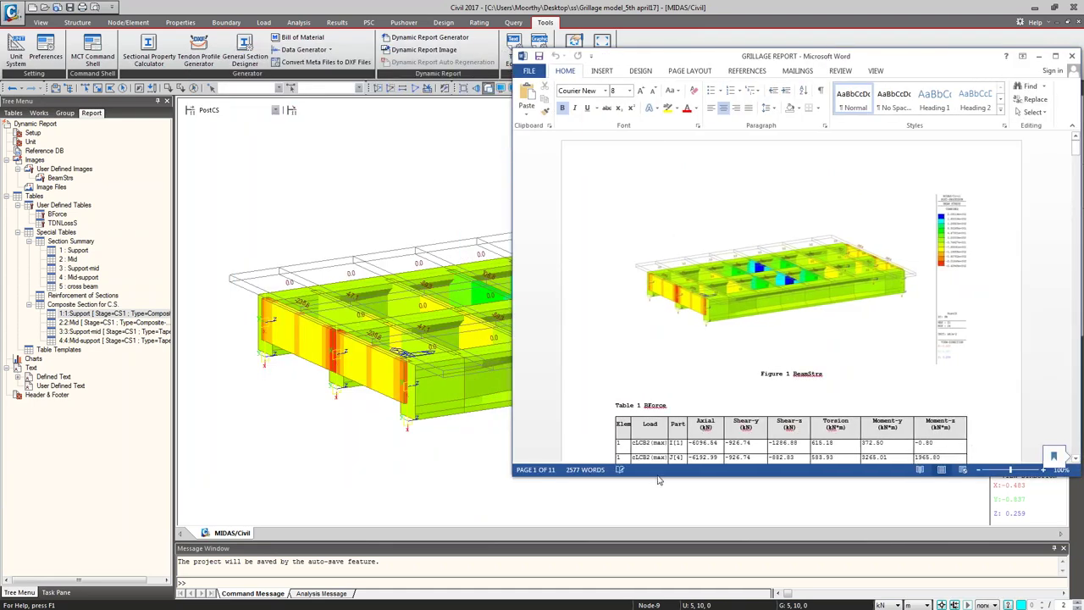
pyautogui.moveTo(659, 477); pyautogui.dragTo(659, 608)
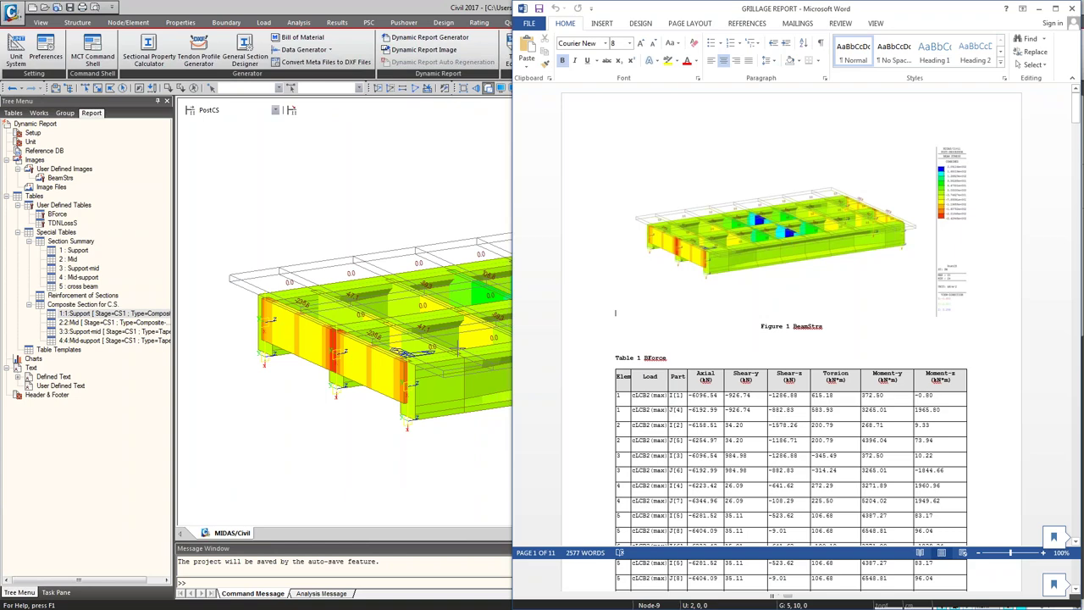
pyautogui.hotkey('alt', 'Tab')
pyautogui.click(1054, 8)
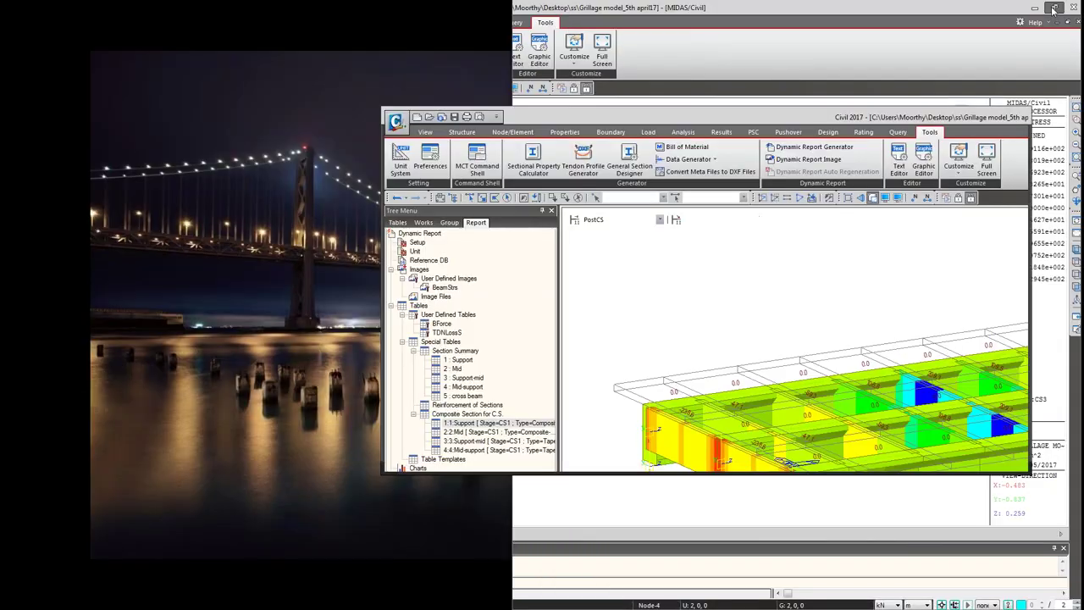
pyautogui.moveTo(708, 116); pyautogui.dragTo(328, 15)
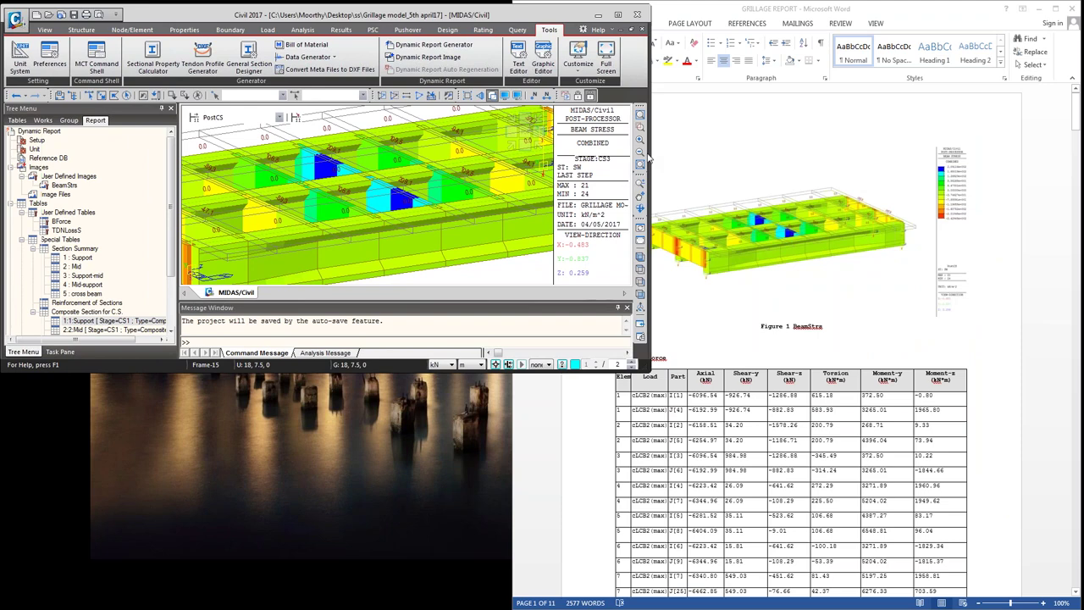
pyautogui.moveTo(648, 156); pyautogui.dragTo(544, 156)
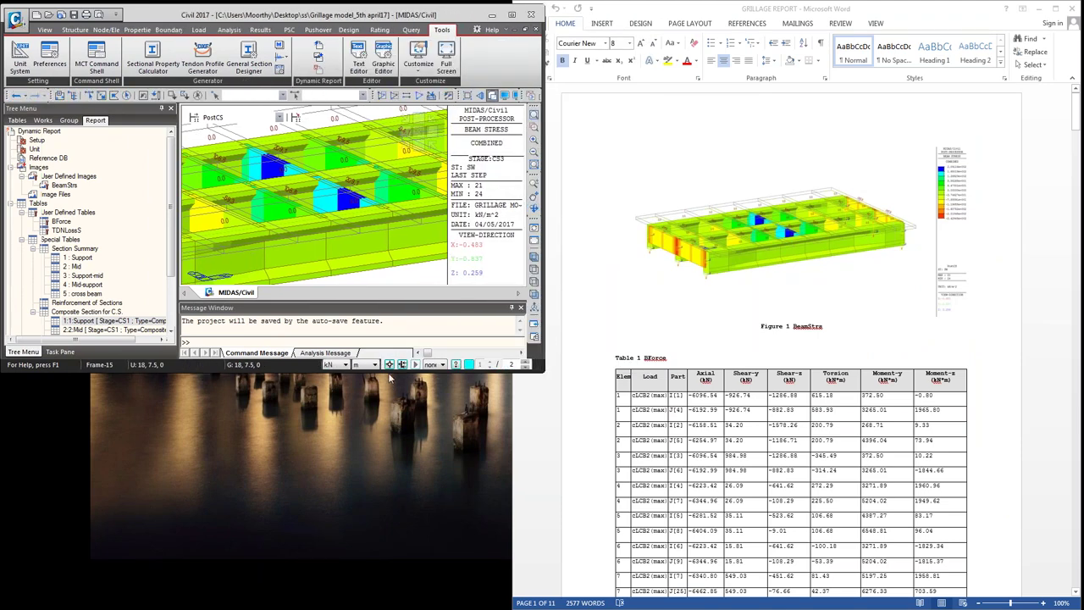
pyautogui.moveTo(389, 378); pyautogui.dragTo(388, 608)
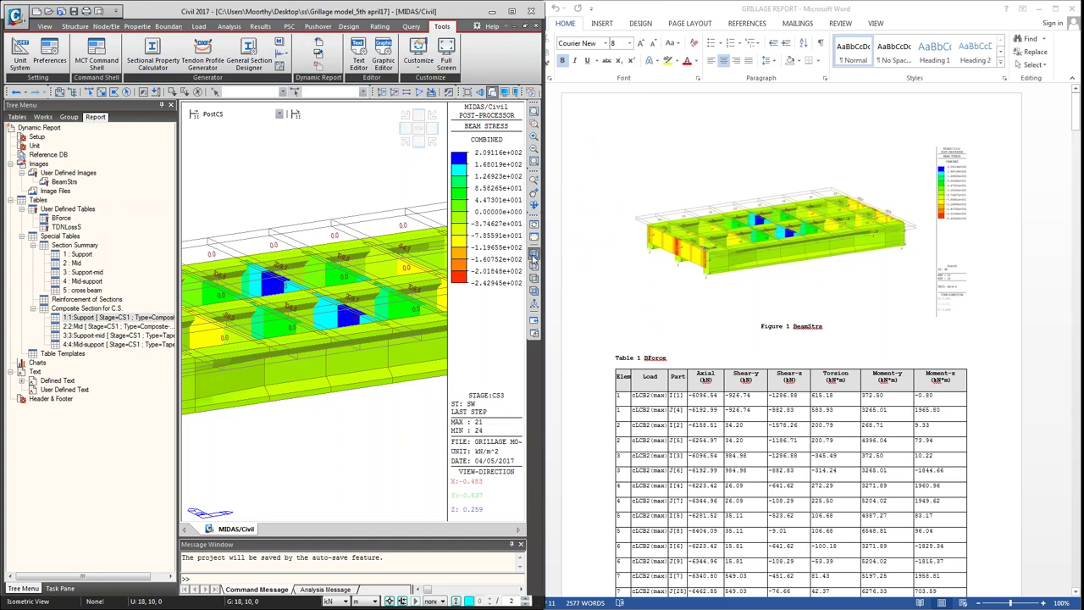
pyautogui.click(533, 253)
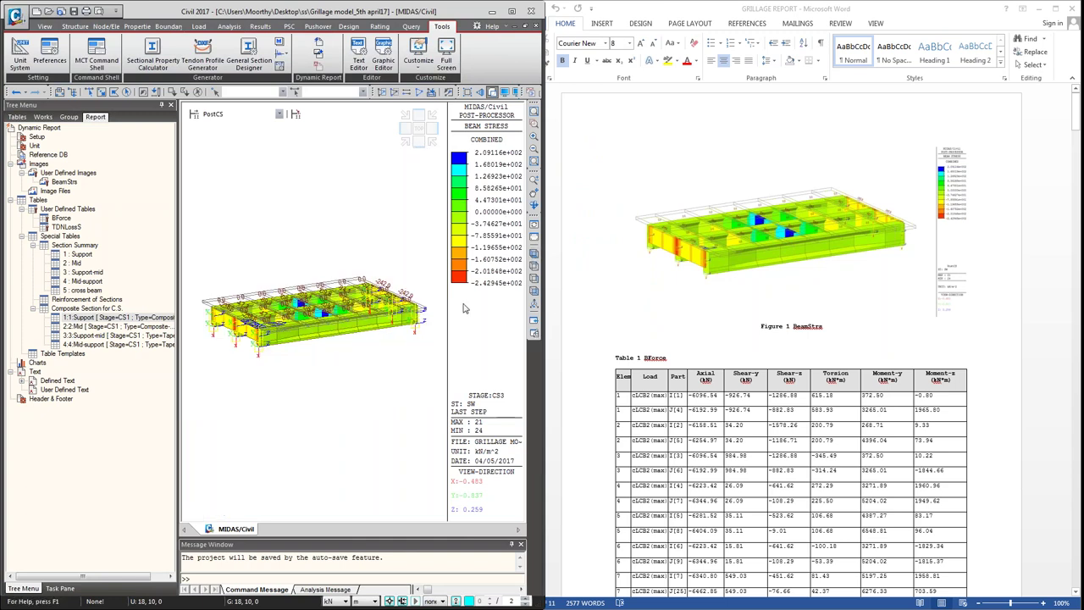
# Step: Scroll the report to page 11 and place the cursor below the final composite-section table
pyautogui.click(842, 295)
pyautogui.scroll(-10, 792, 339)
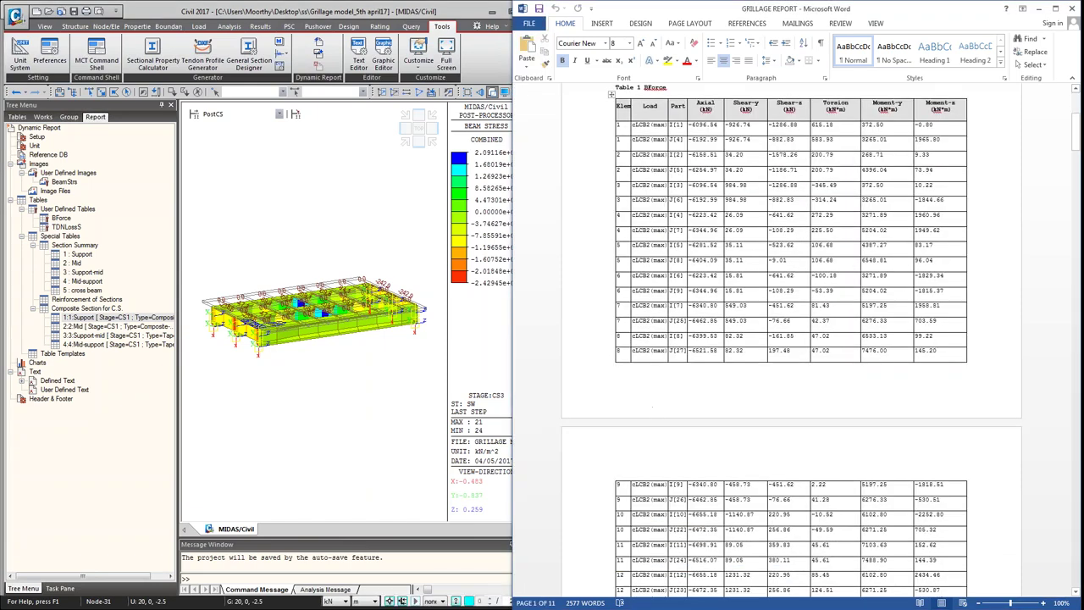
pyautogui.scroll(-8, 792, 338)
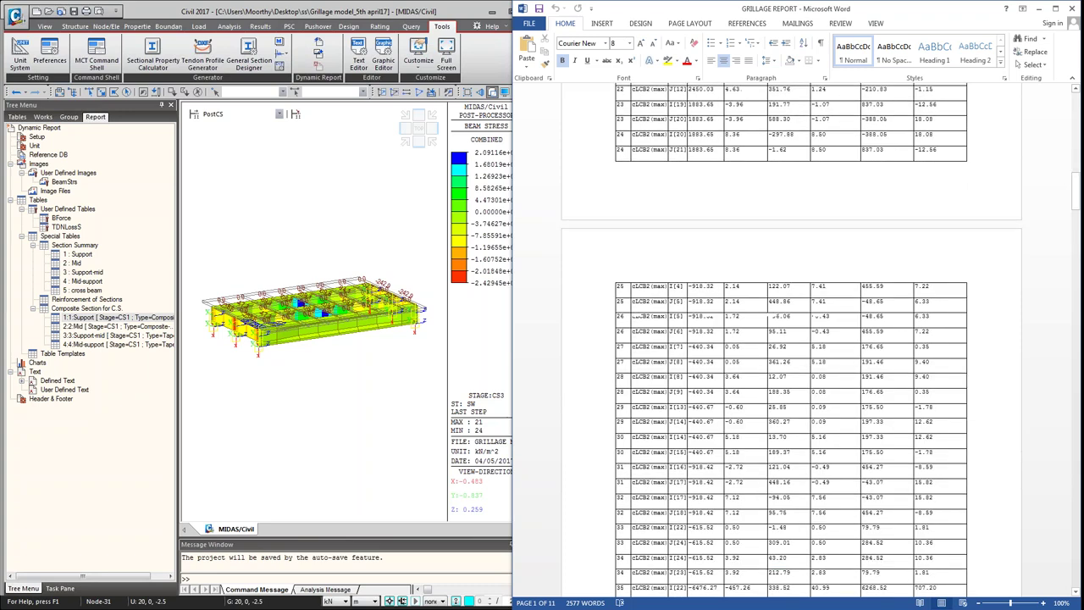
pyautogui.scroll(-8, 792, 339)
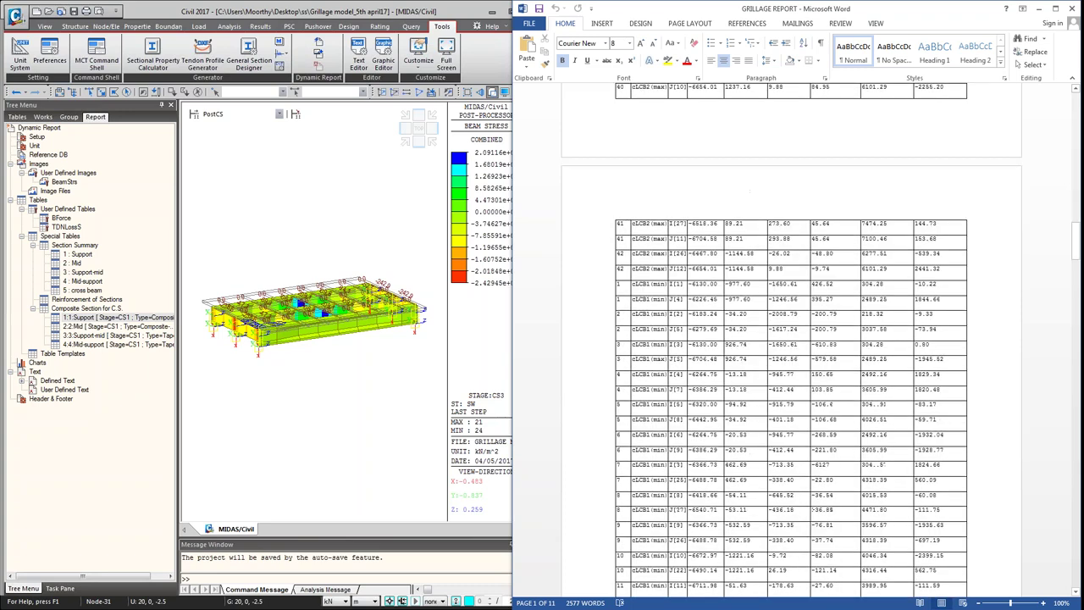
pyautogui.scroll(-8, 792, 339)
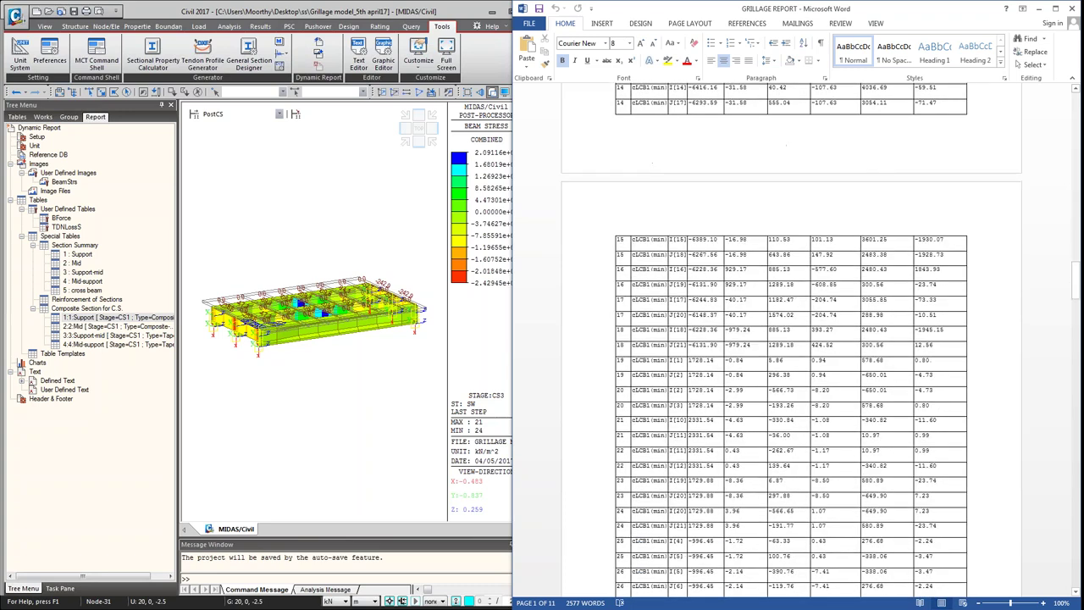
pyautogui.moveTo(1078, 360); pyautogui.dragTo(1055, 562)
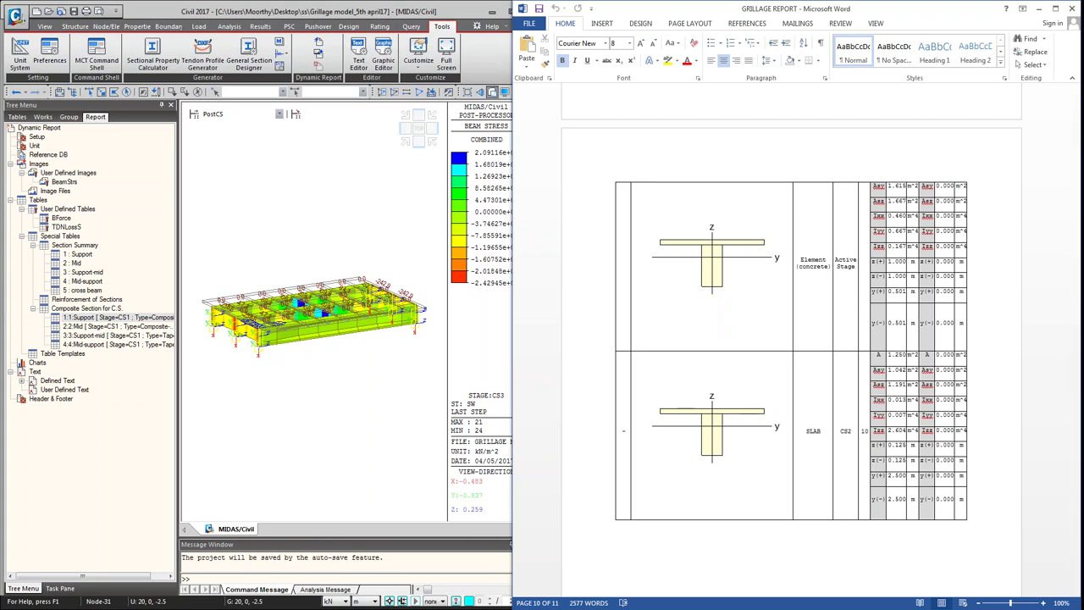
pyautogui.hotkey('alt', 'Tab')
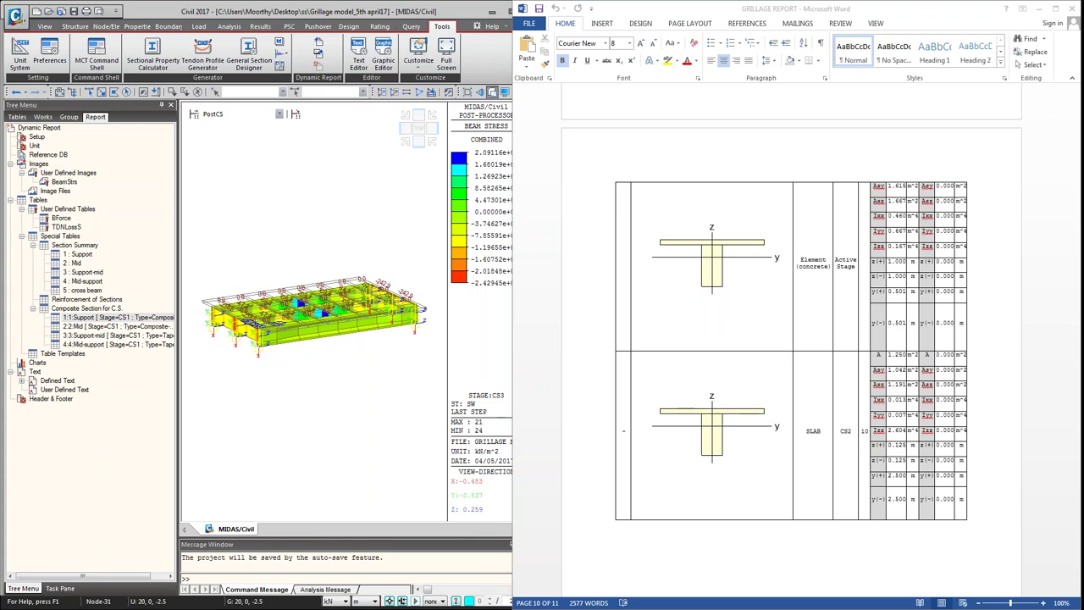
pyautogui.scroll(-3, 792, 338)
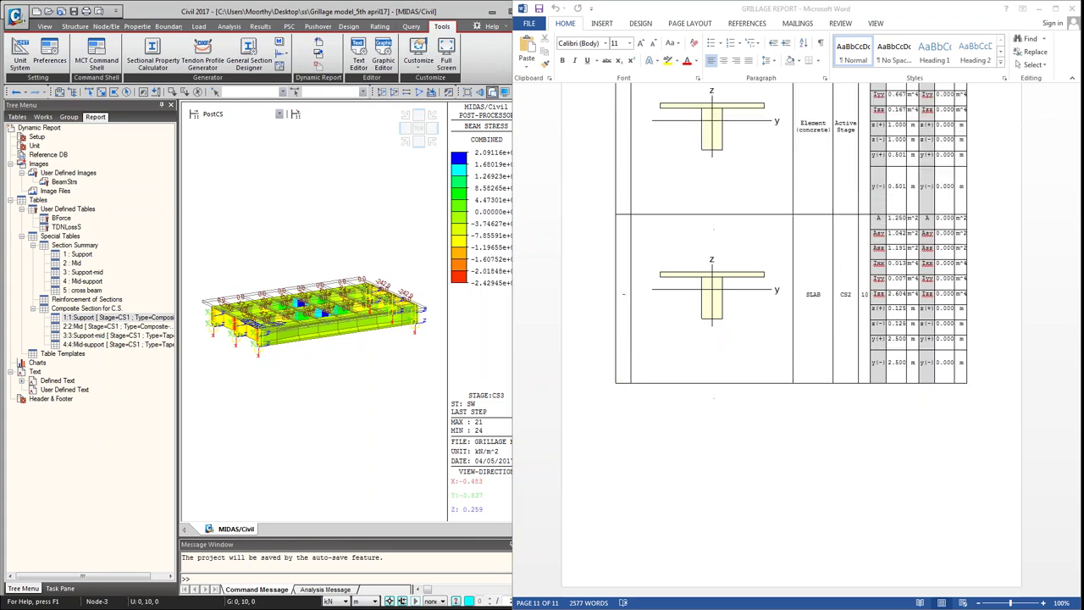
pyautogui.click(672, 421)
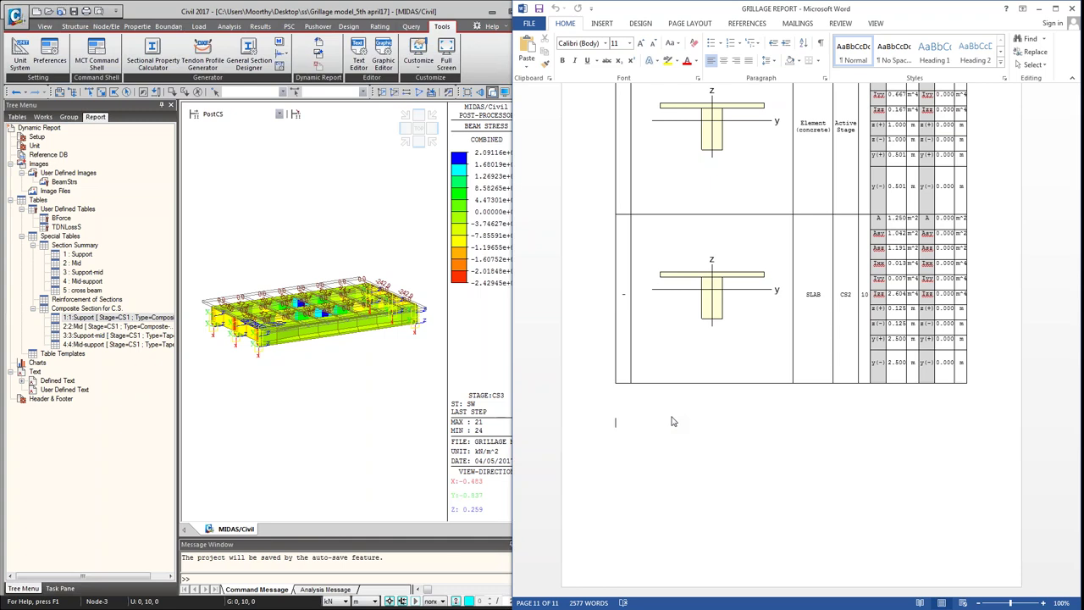
# Step: Type the 'Webinar coordinator:' heading, the coordinator's name and Skype ID on separate lines
pyautogui.write('webinar co-ordinator:')
pyautogui.press('Return')
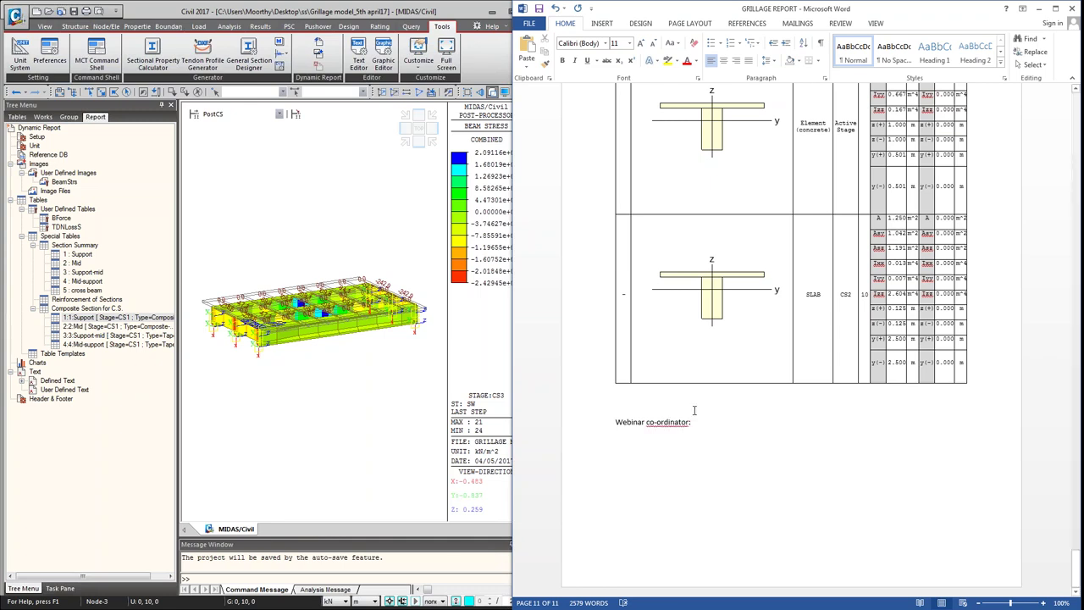
pyautogui.rightClick(686, 423)
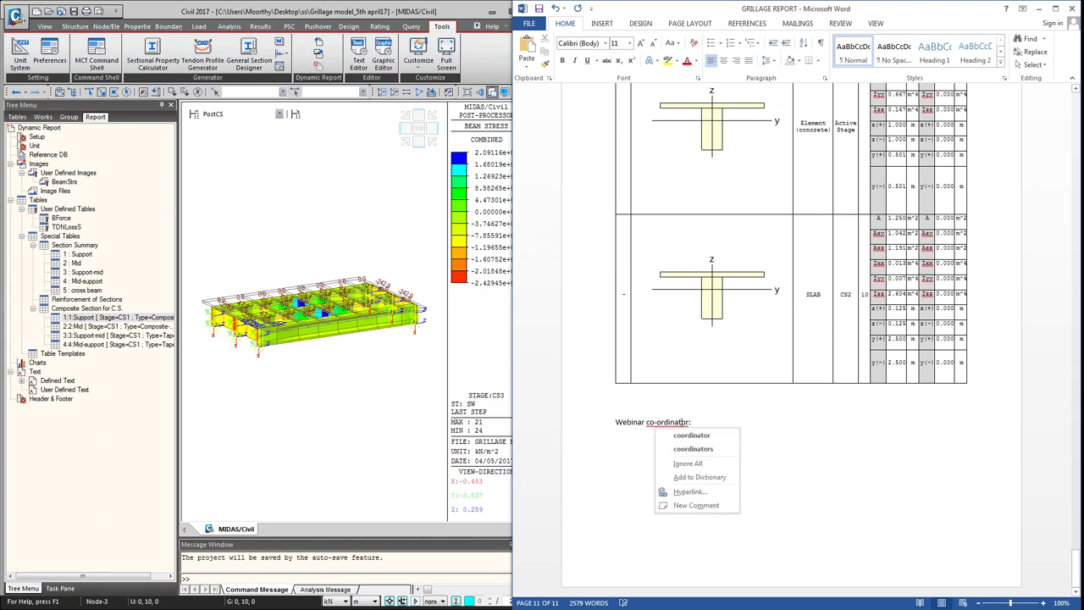
pyautogui.click(699, 434)
pyautogui.press('Down')
pyautogui.write('v')
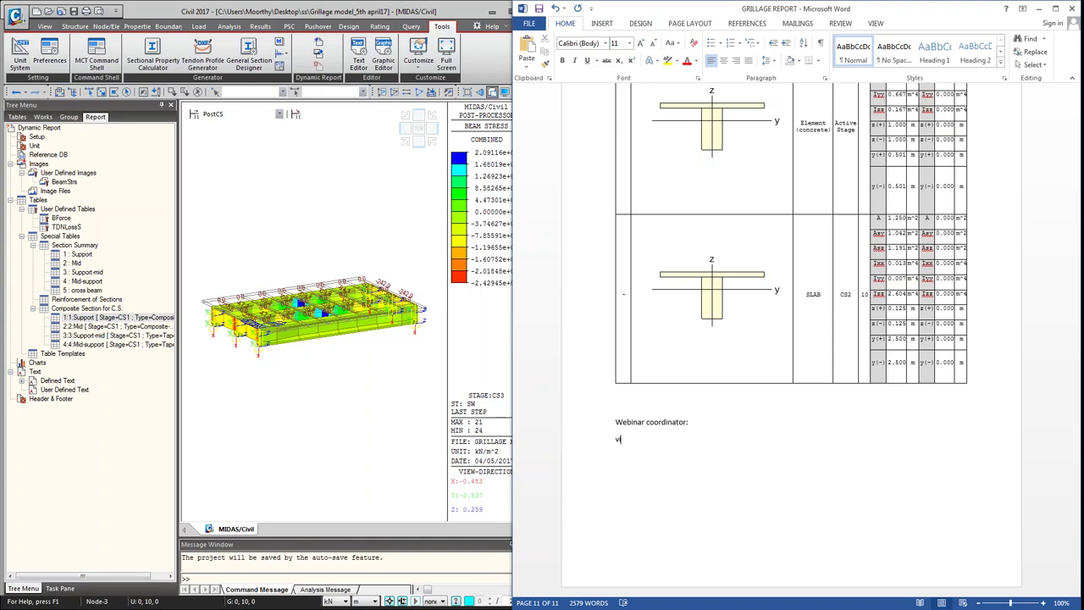
pyautogui.write('inayagamoorthy.')
pyautogui.press('End')
pyautogui.press('Return')
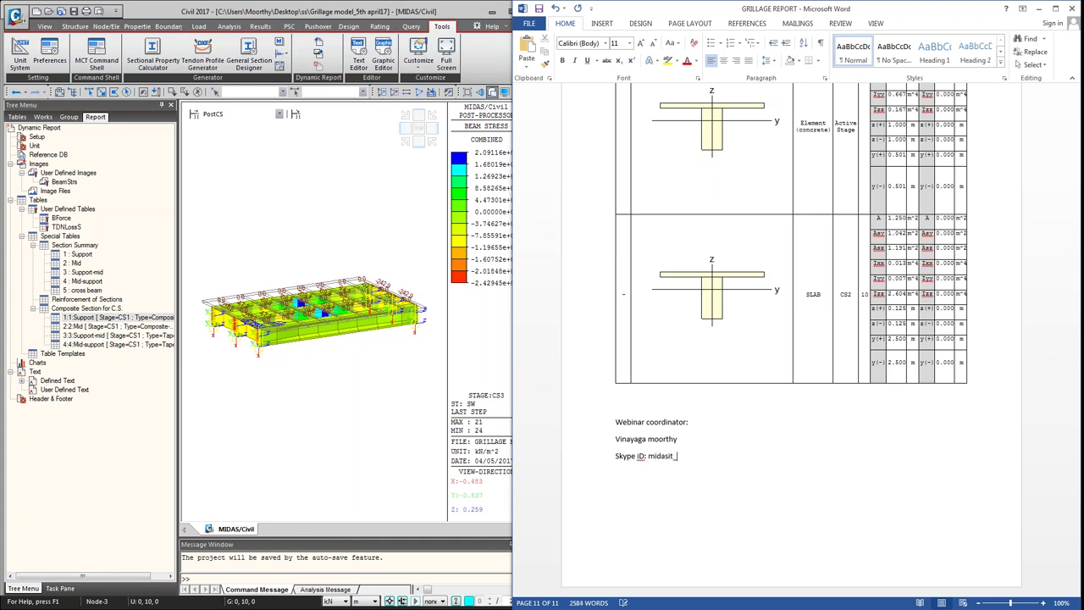
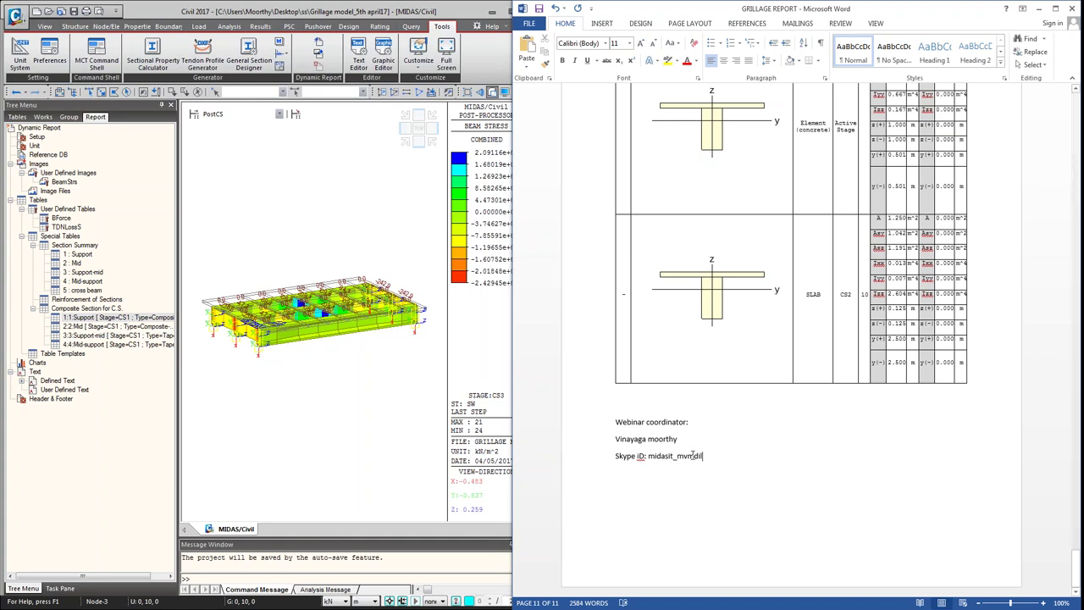
# Step: Make the coordinator lines bold and enlarge their font by two steps
pyautogui.hotkey('shift', 'Up')
pyautogui.hotkey('shift', 'Up')
pyautogui.hotkey('shift', 'Home')
pyautogui.hotkey('ctrl', 'b')
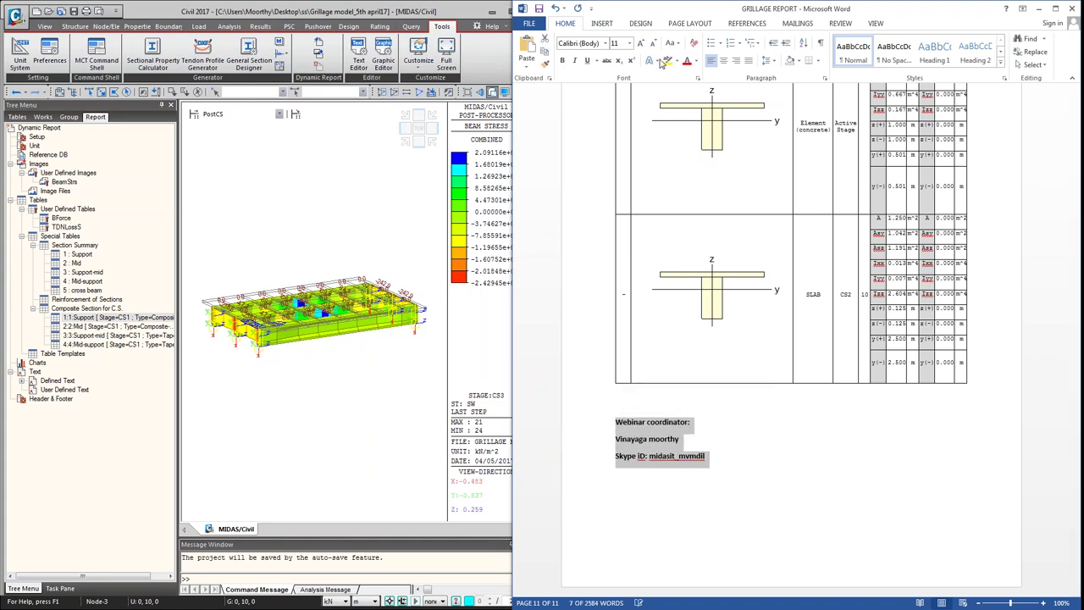
pyautogui.click(641, 44)
pyautogui.click(640, 44)
pyautogui.click(641, 44)
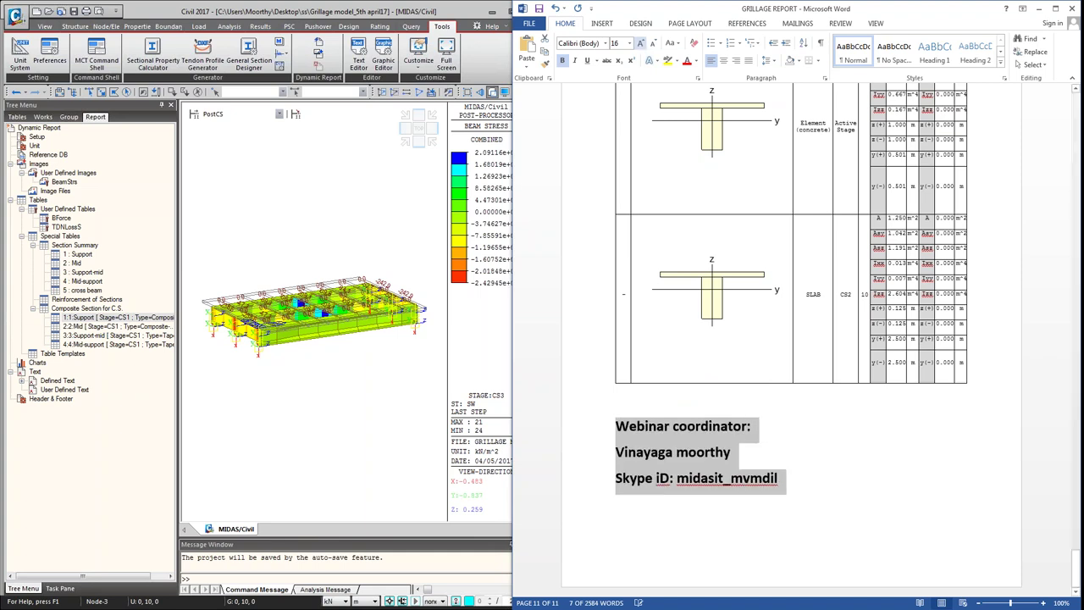
pyautogui.press('Up')
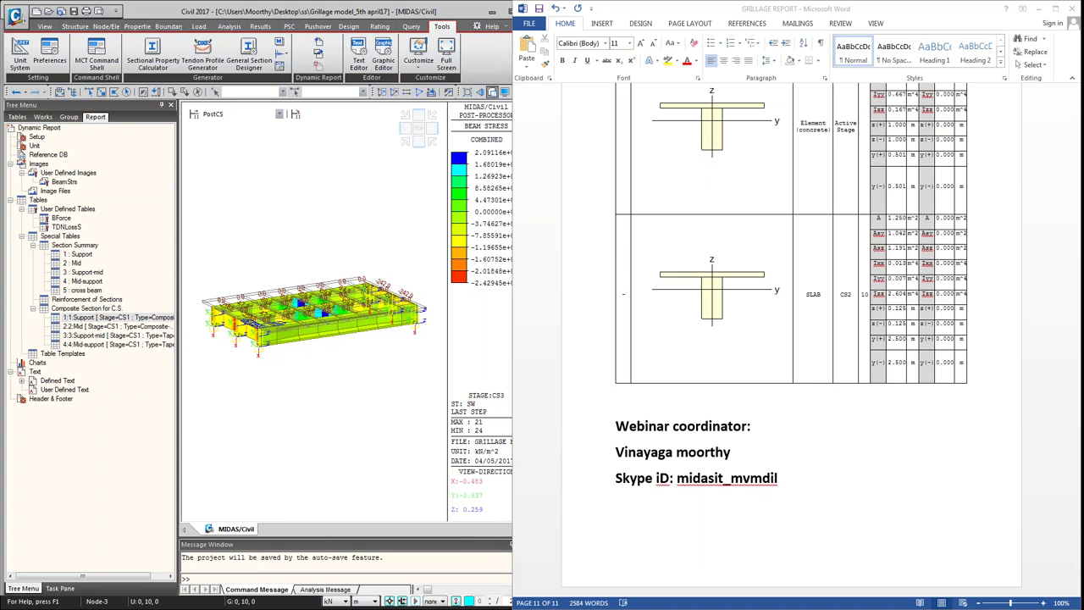
# Step: Undo the last edit while adding the coordinator's Mail line and underlining the heading
pyautogui.hotkey('ctrl', 'z')
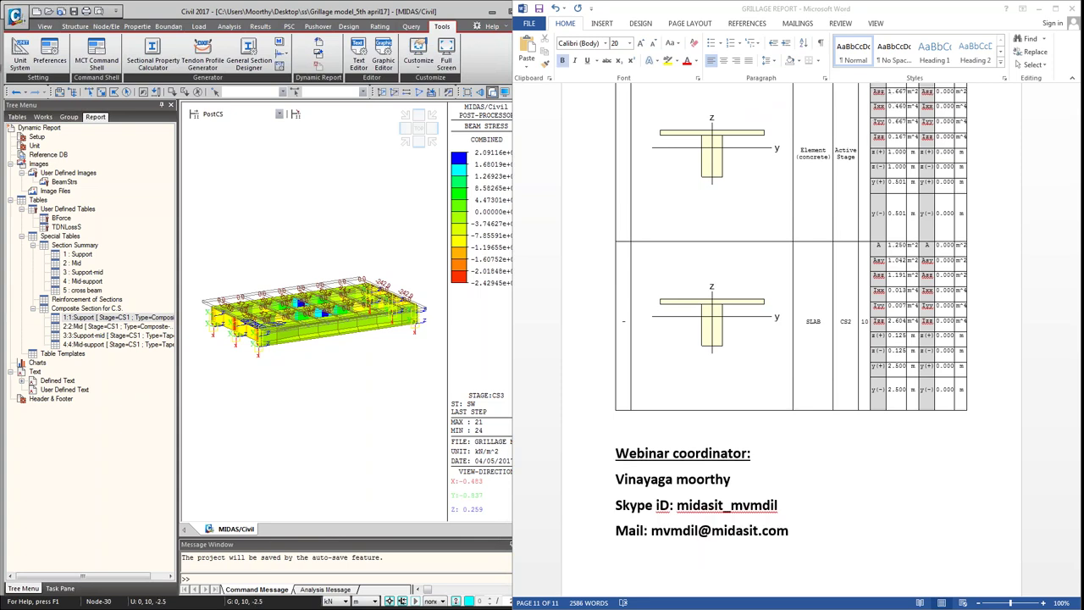